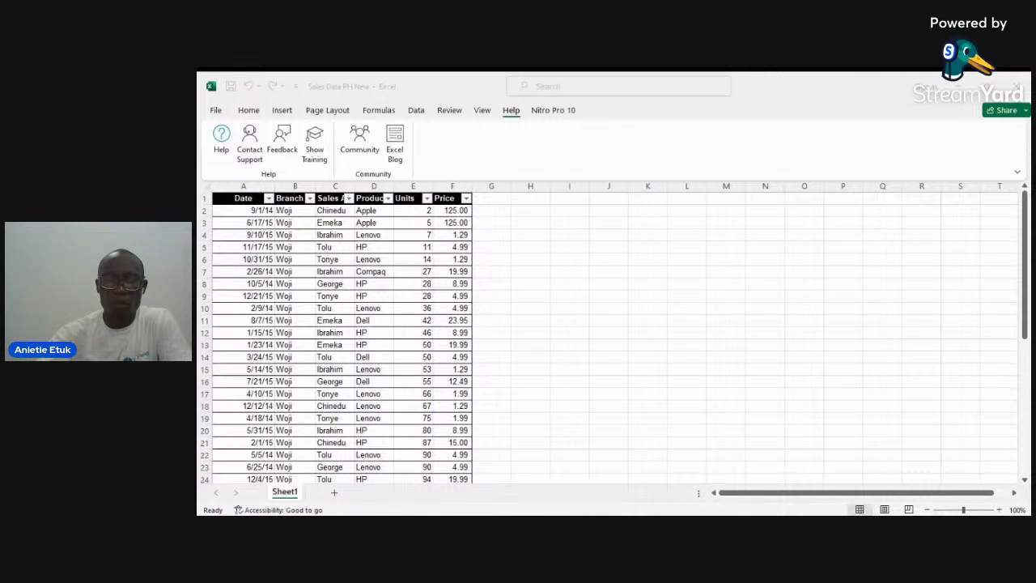
left_click(530, 271)
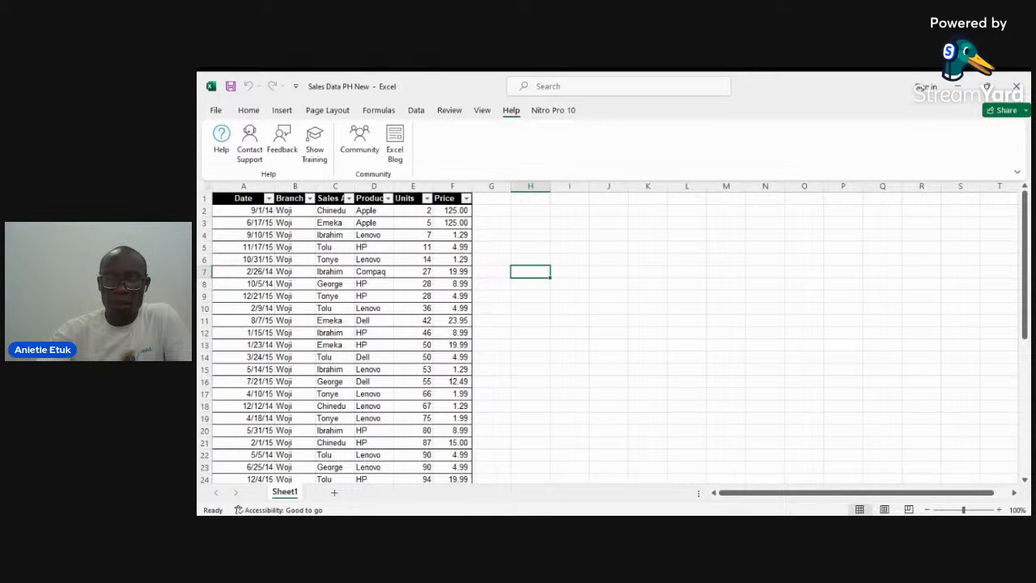
key("alt+Tab")
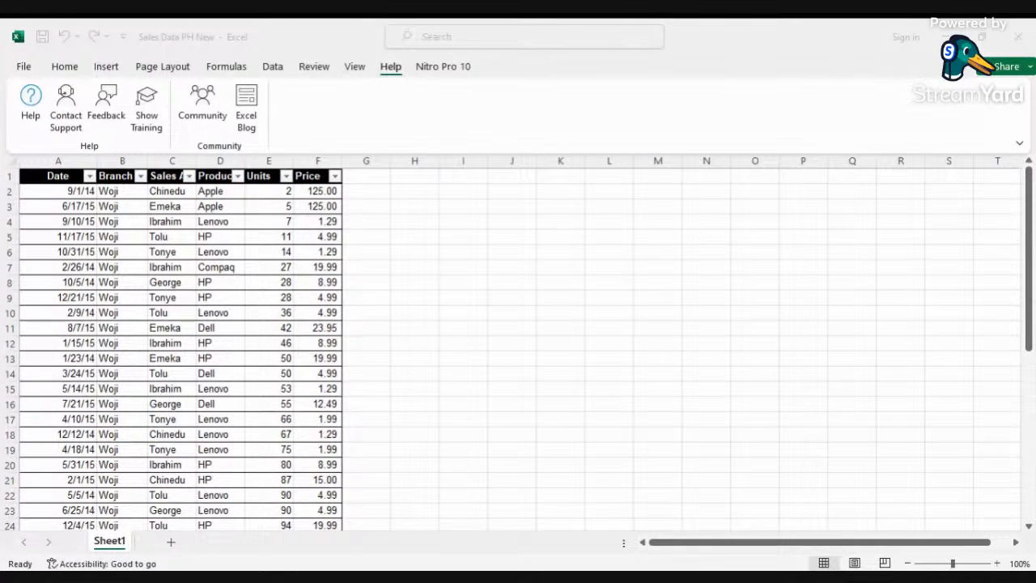
key("alt+Tab")
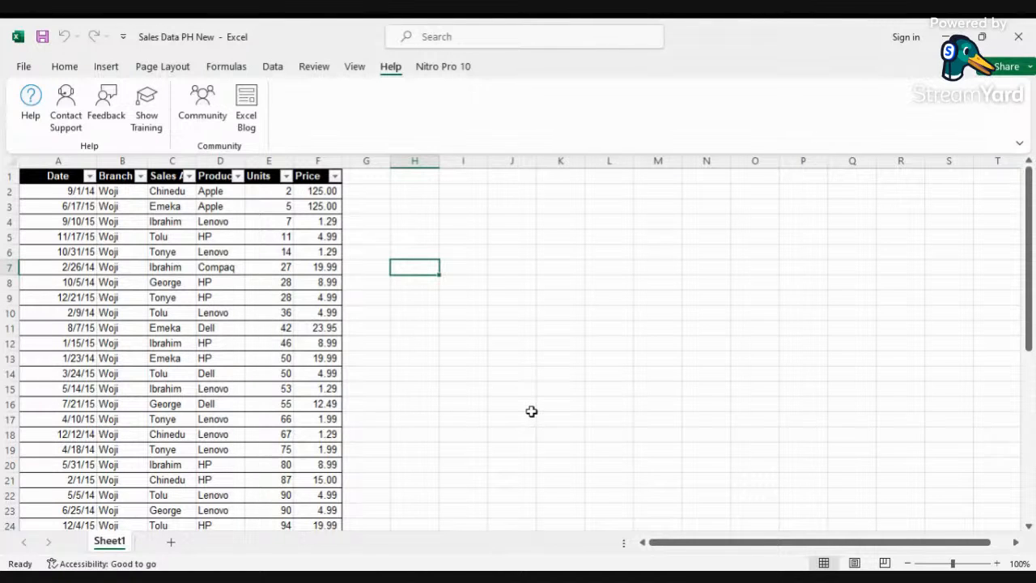
scroll(564, 419, "up", 5, "ctrl")
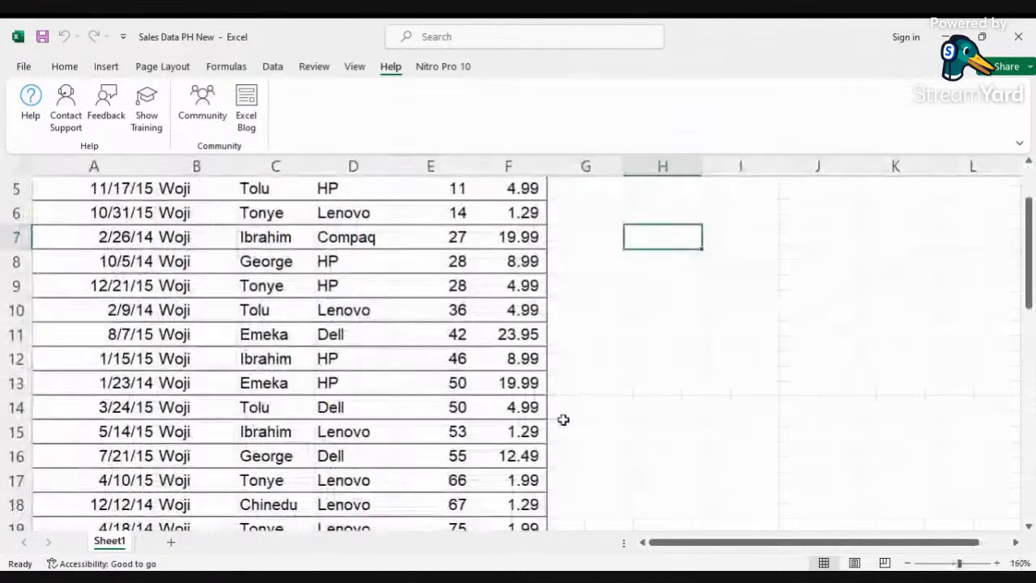
scroll(623, 428, "up", 1)
left_click_drag(796, 544, 703, 545)
key("alt+Tab")
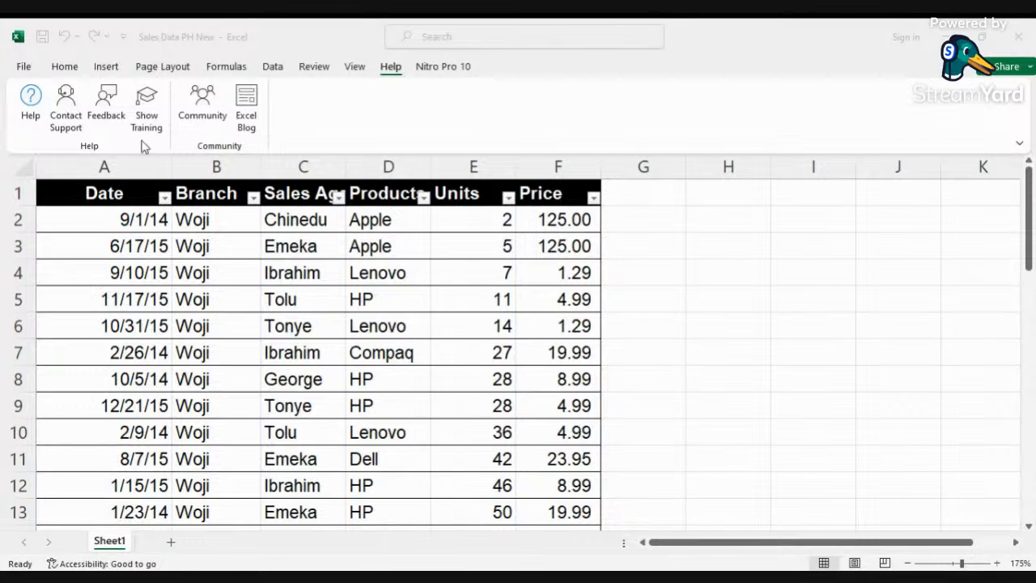
Step: Examine the years and months listed in the Date column's filter list without applying a filter
left_click(163, 200)
left_click(164, 197)
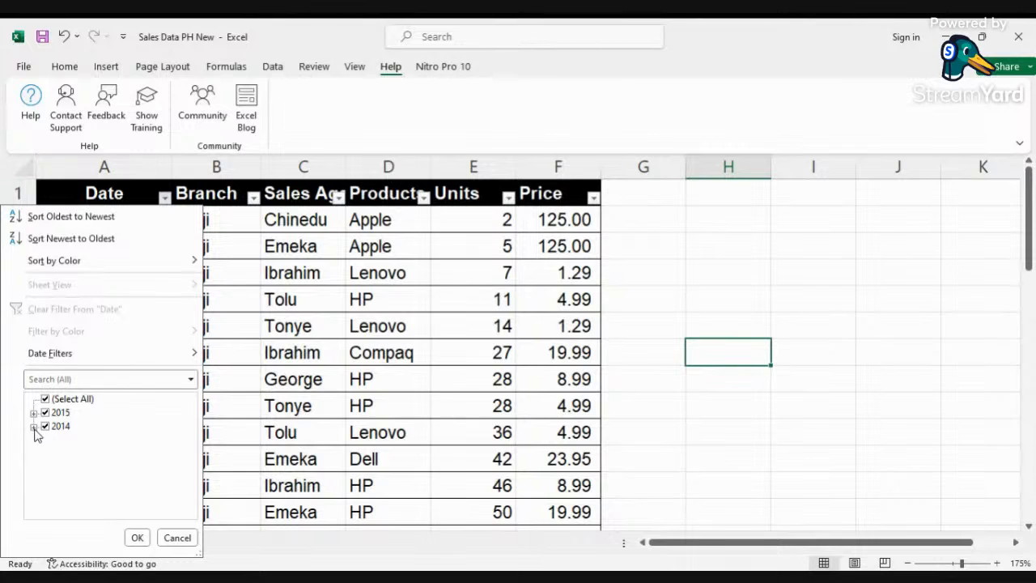
left_click(33, 427)
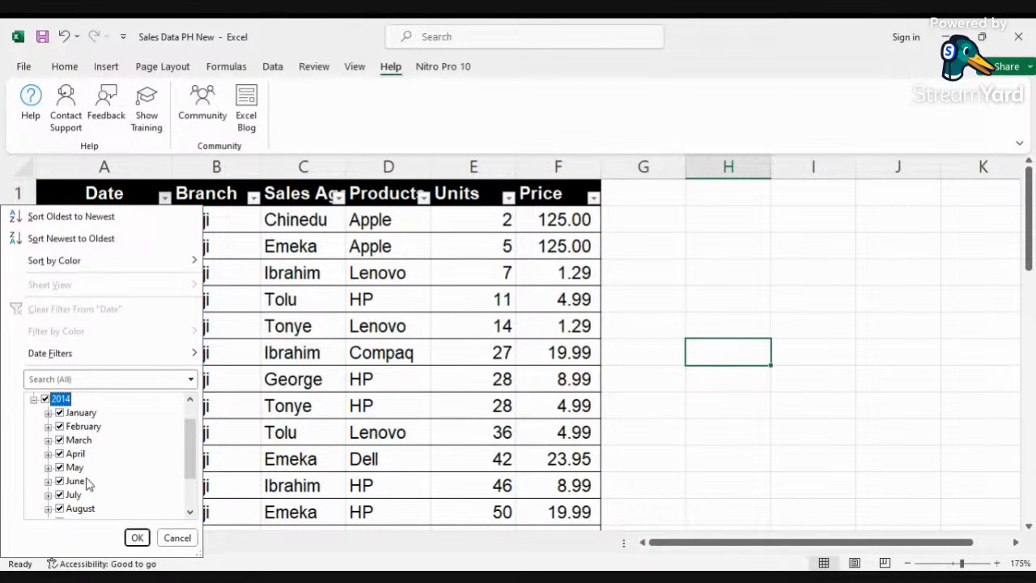
scroll(87, 486, "down", 1)
scroll(94, 481, "down", 1)
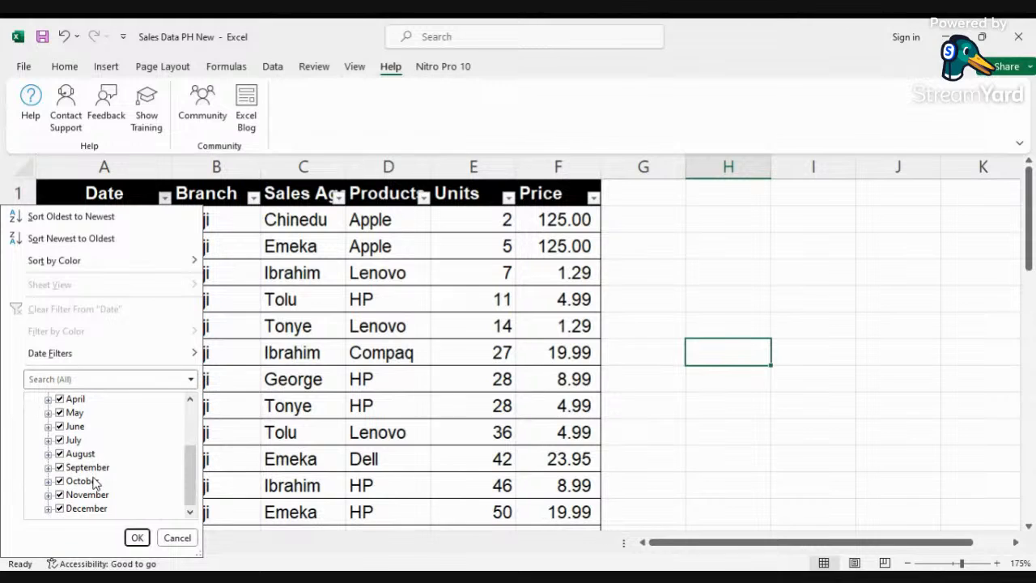
scroll(127, 448, "up", 2)
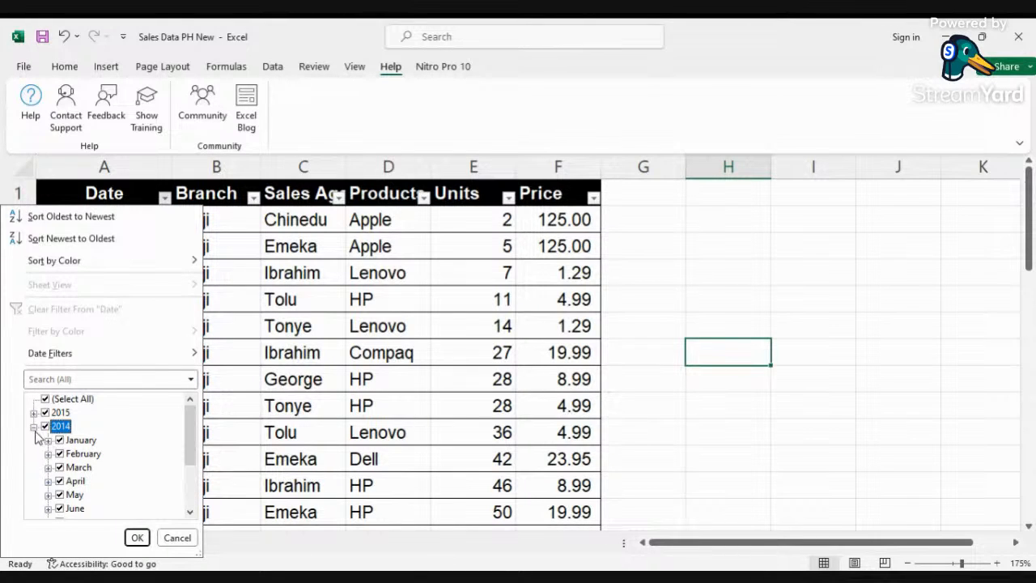
left_click(34, 427)
left_click(34, 413)
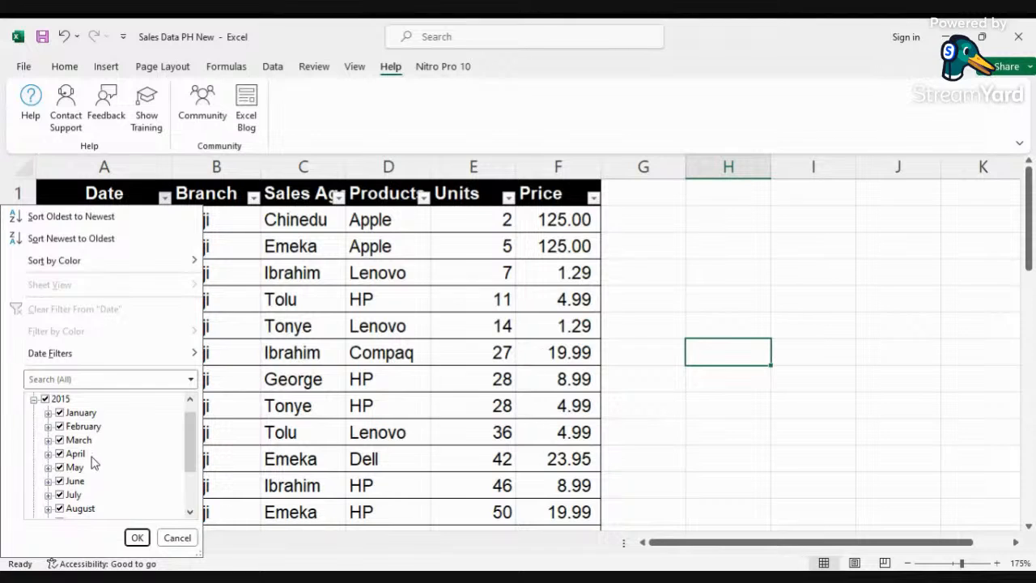
scroll(93, 463, "down", 1)
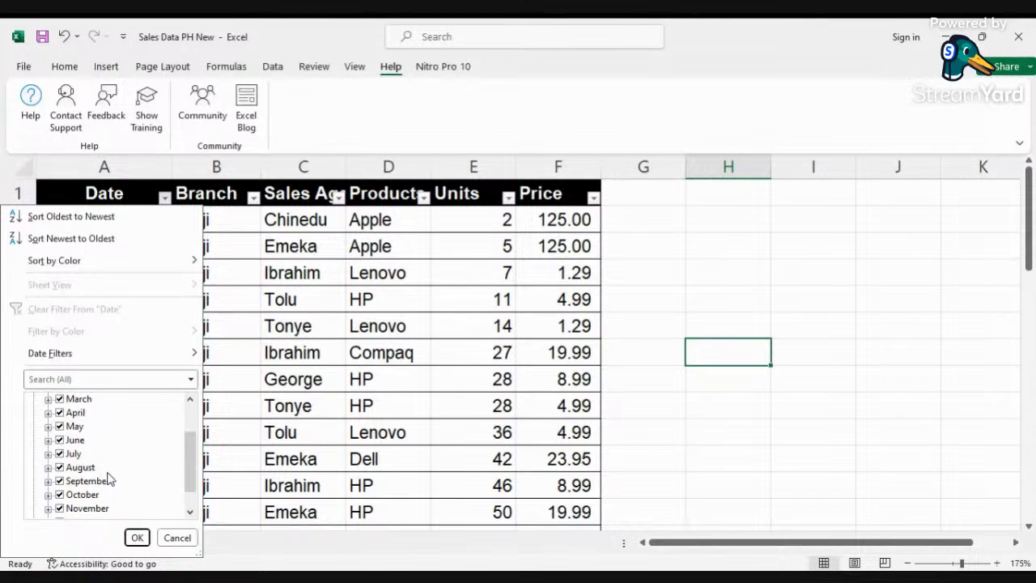
scroll(107, 478, "down", 1)
scroll(136, 486, "up", 2)
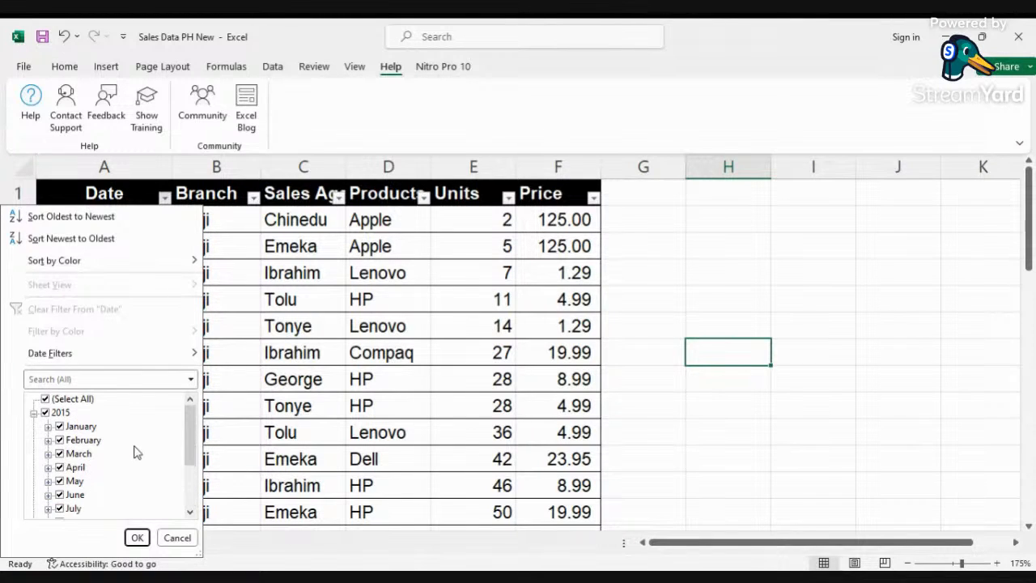
left_click(34, 414)
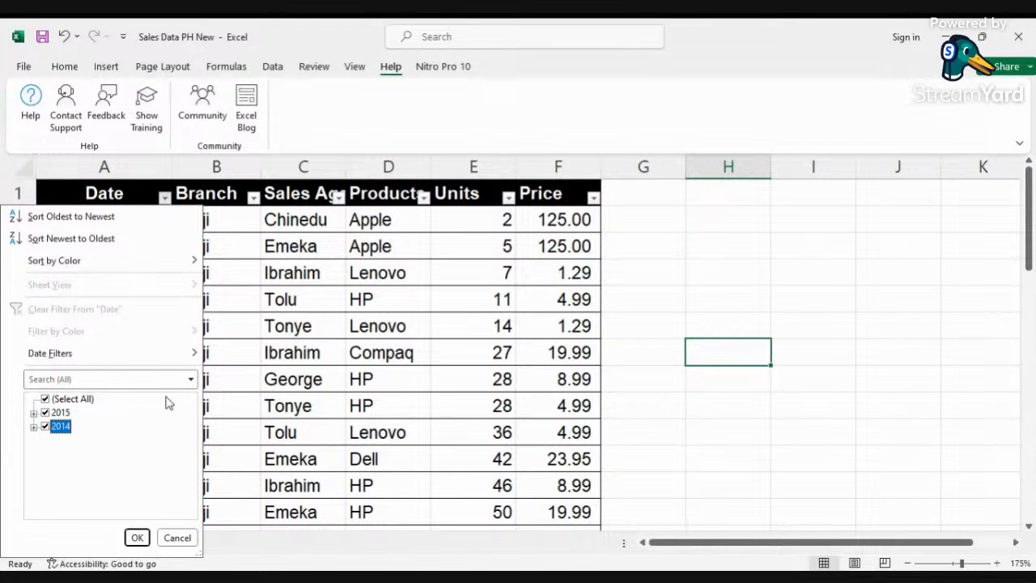
left_click(176, 538)
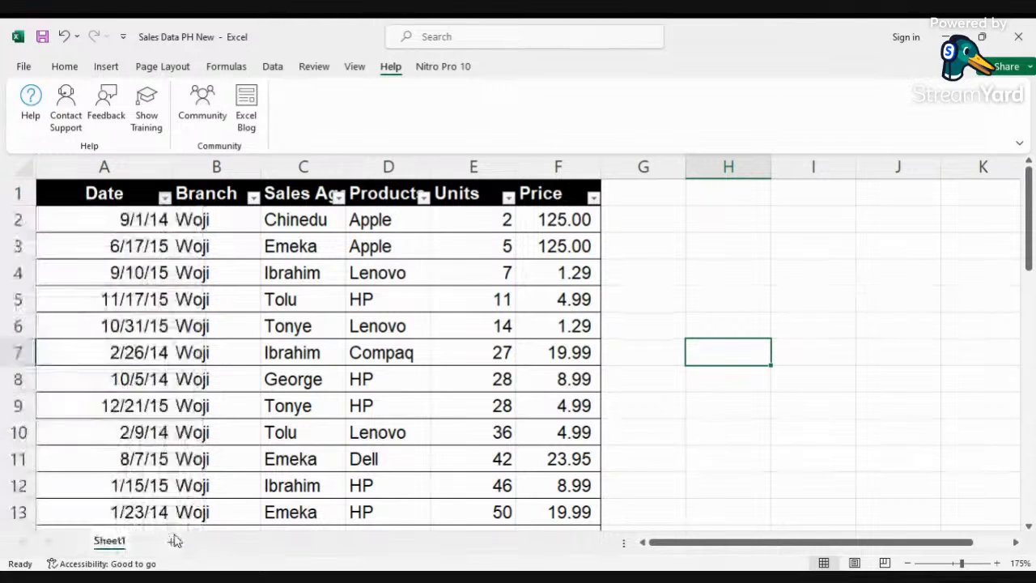
Step: Review the values listed in the Branch, Sales Agent, Products, Units and Price filter lists
left_click(252, 198)
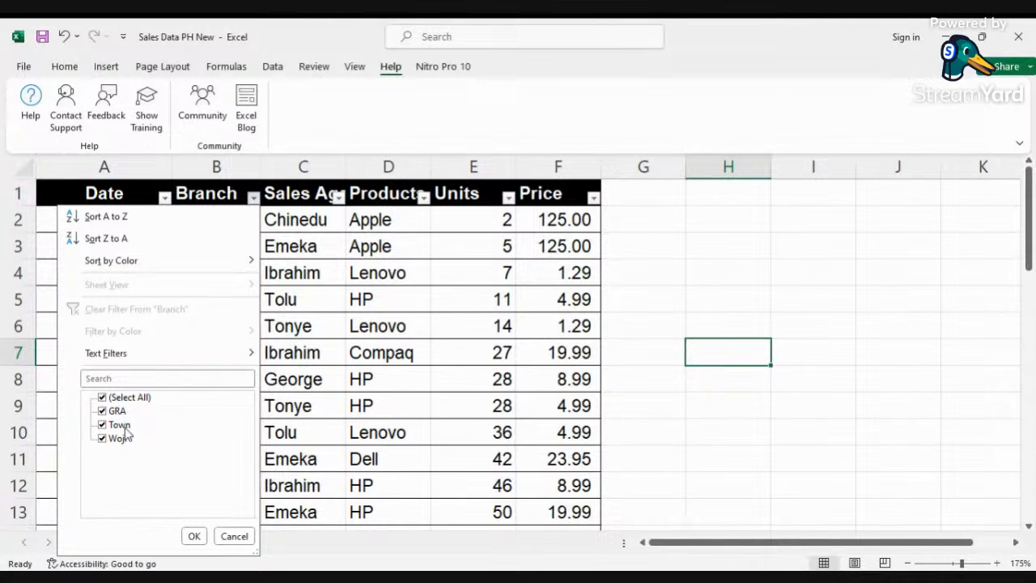
left_click(338, 200)
left_click(339, 200)
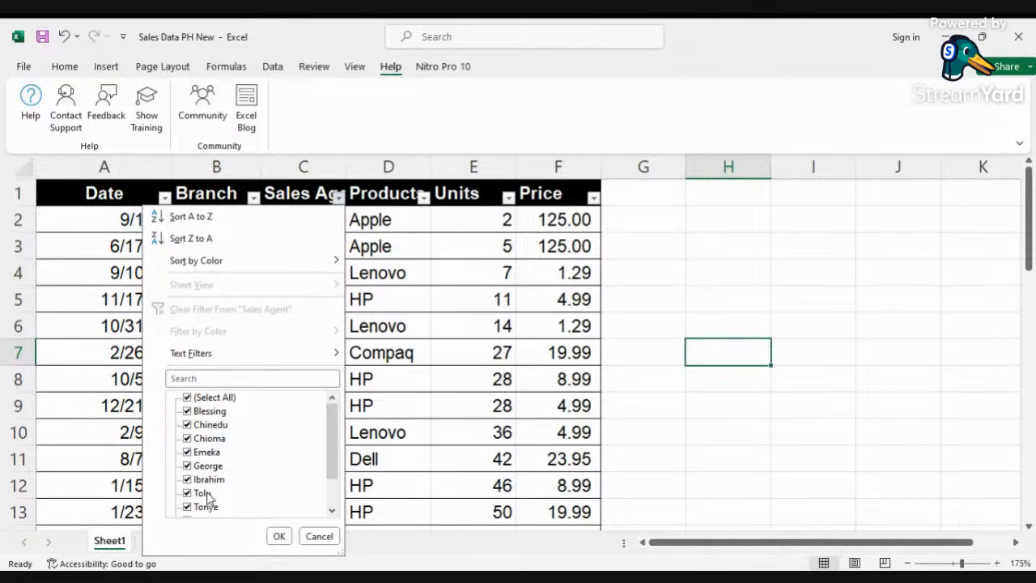
scroll(267, 490, "down", 1)
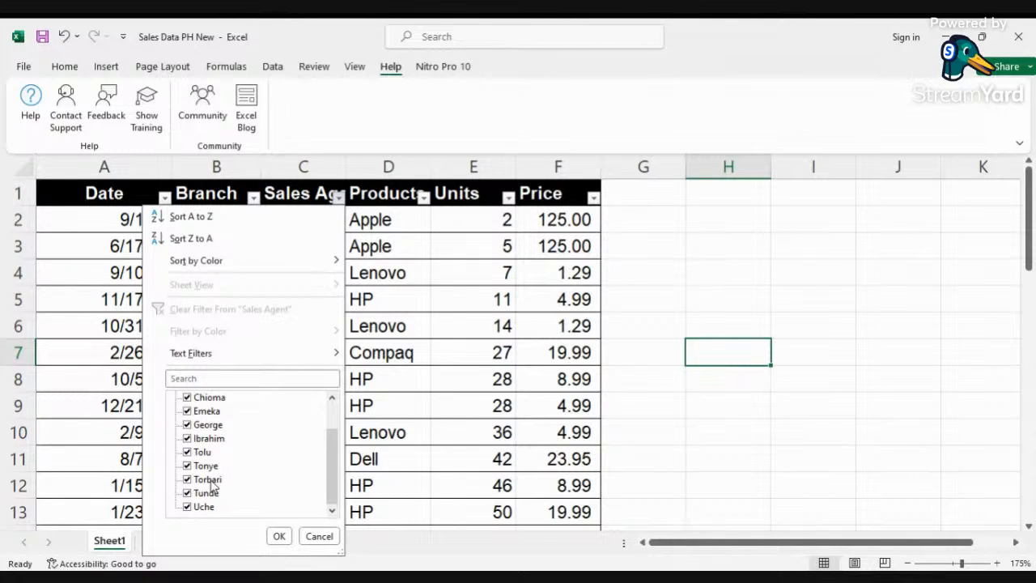
left_click(397, 215)
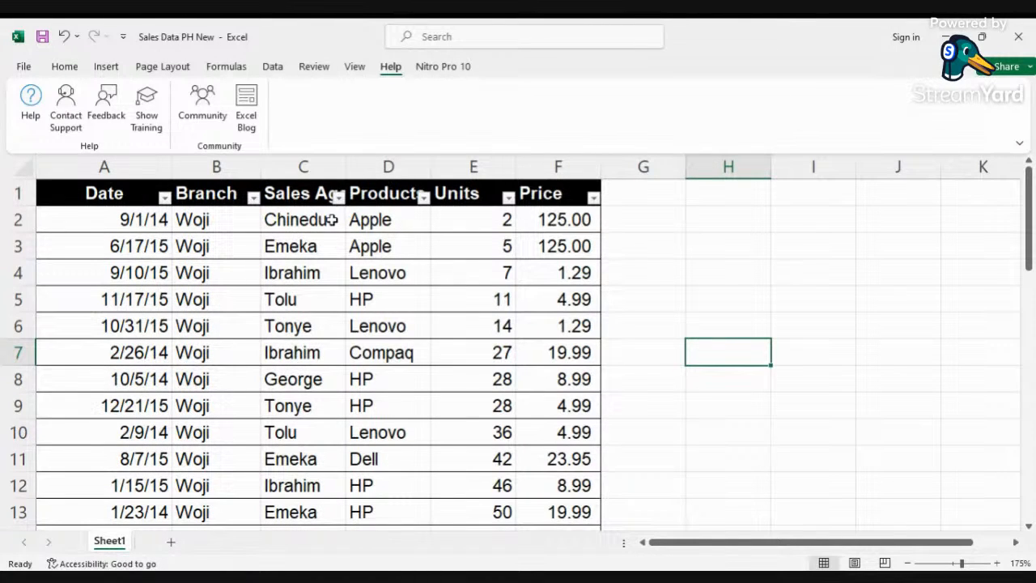
left_click(424, 197)
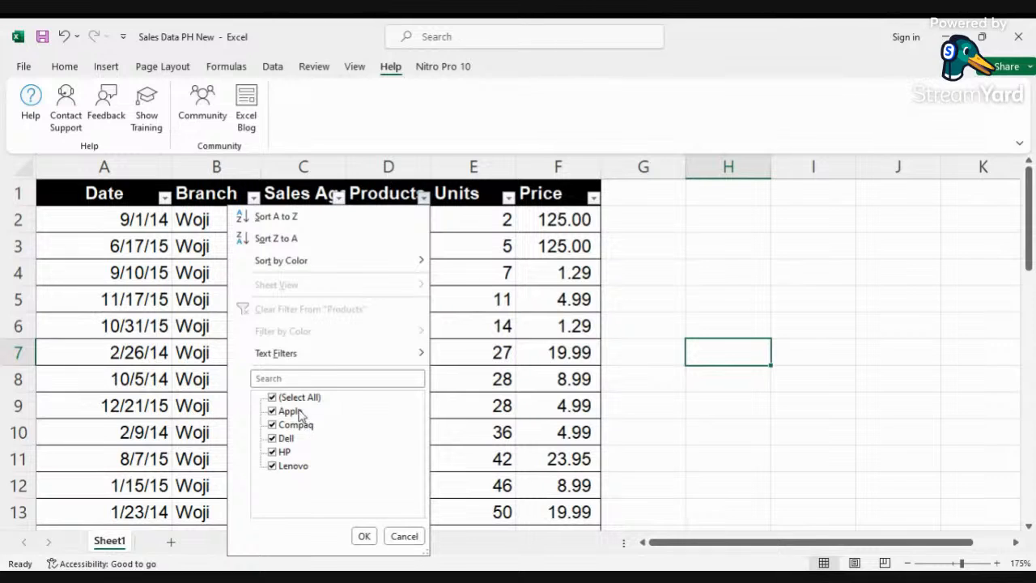
left_click(470, 318)
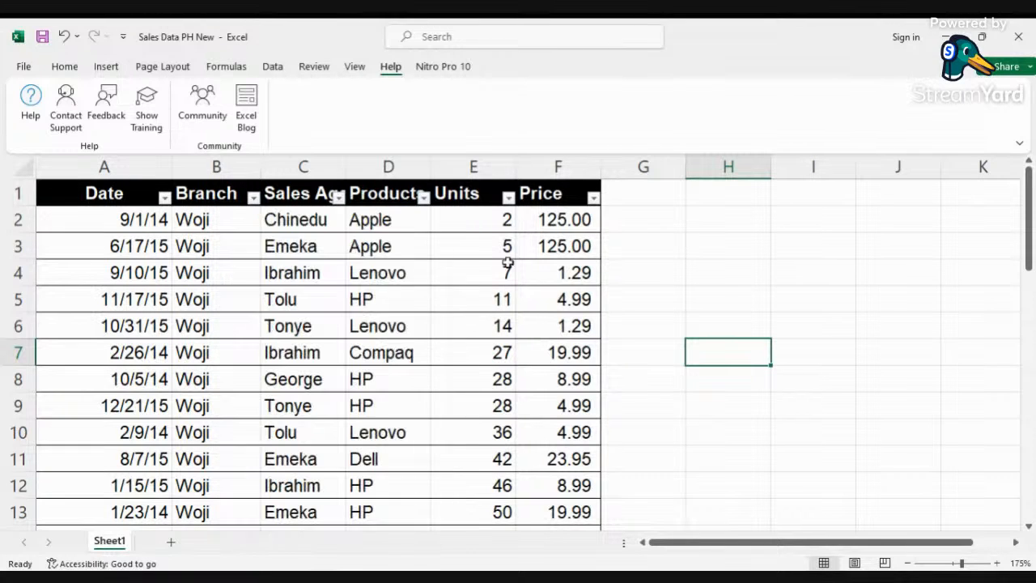
left_click(508, 198)
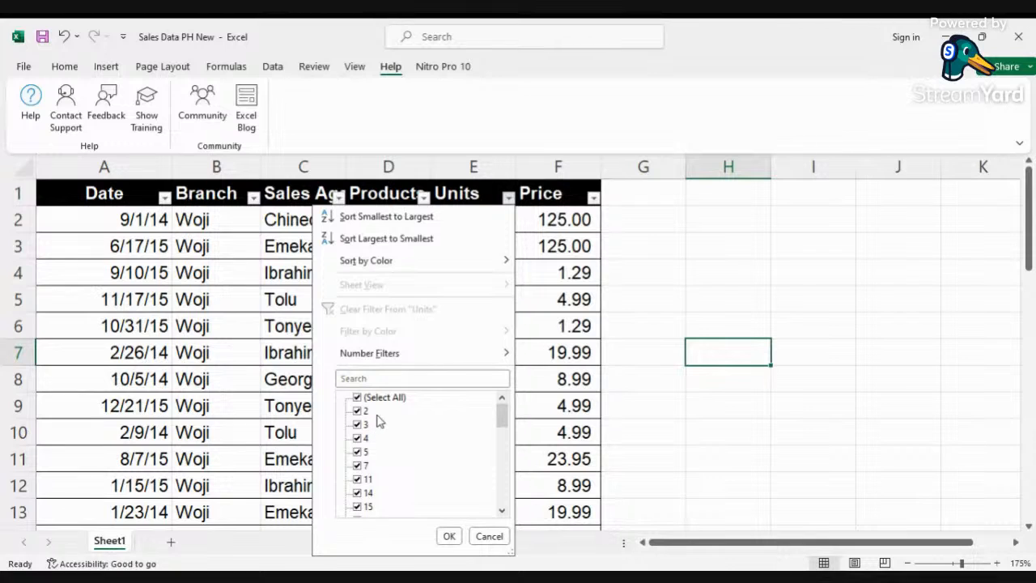
mouse_move(505, 417)
left_mouse_down()
mouse_move(509, 514)
mouse_move(512, 417)
left_mouse_up()
left_click(488, 536)
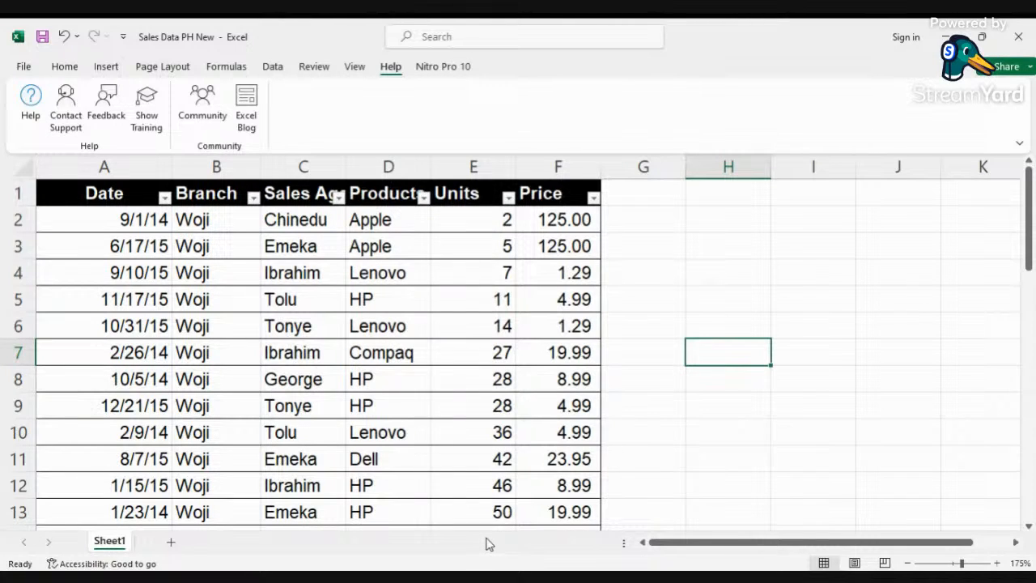
left_click(594, 197)
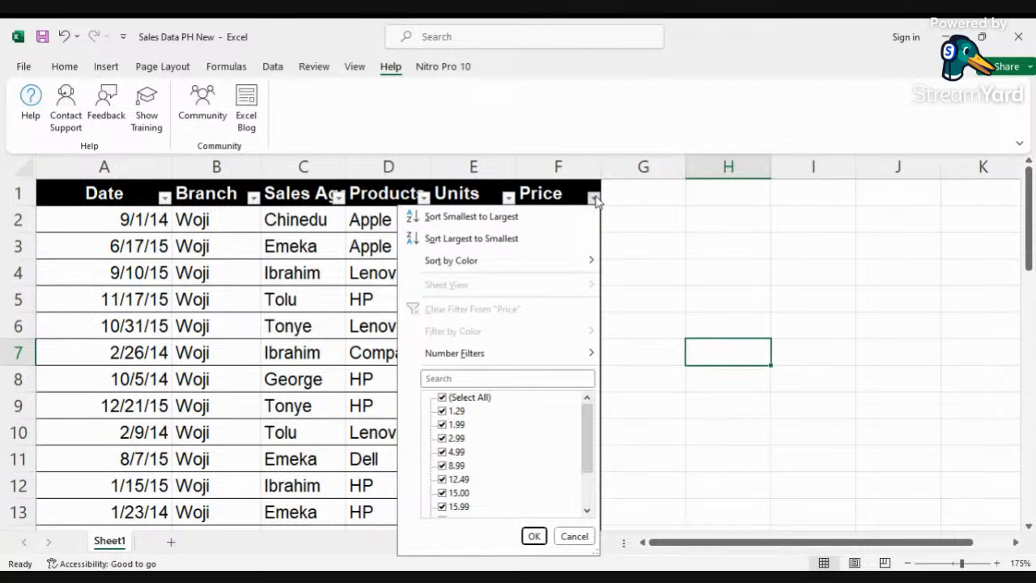
left_click_drag(586, 428, 585, 506)
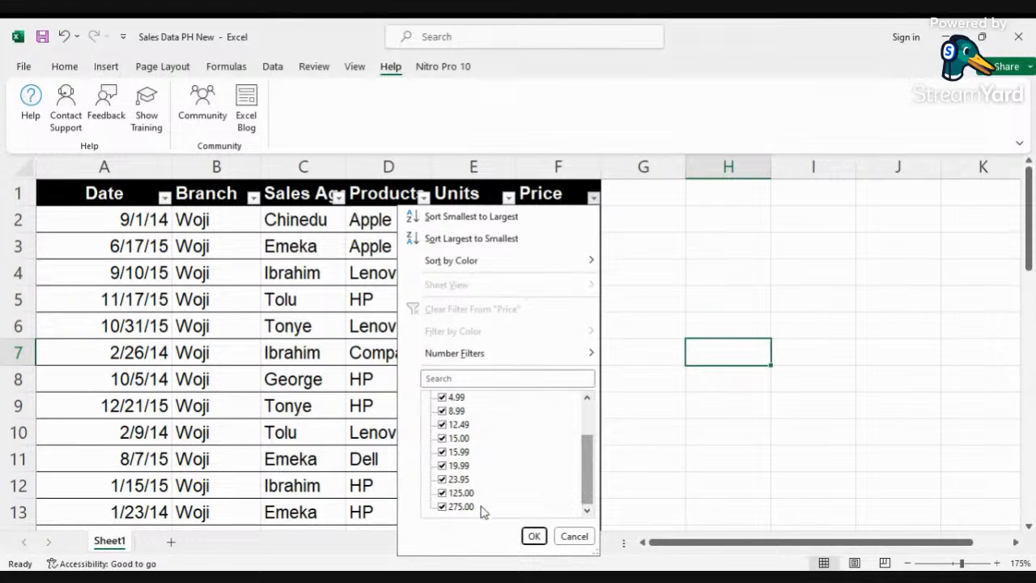
left_click(576, 537)
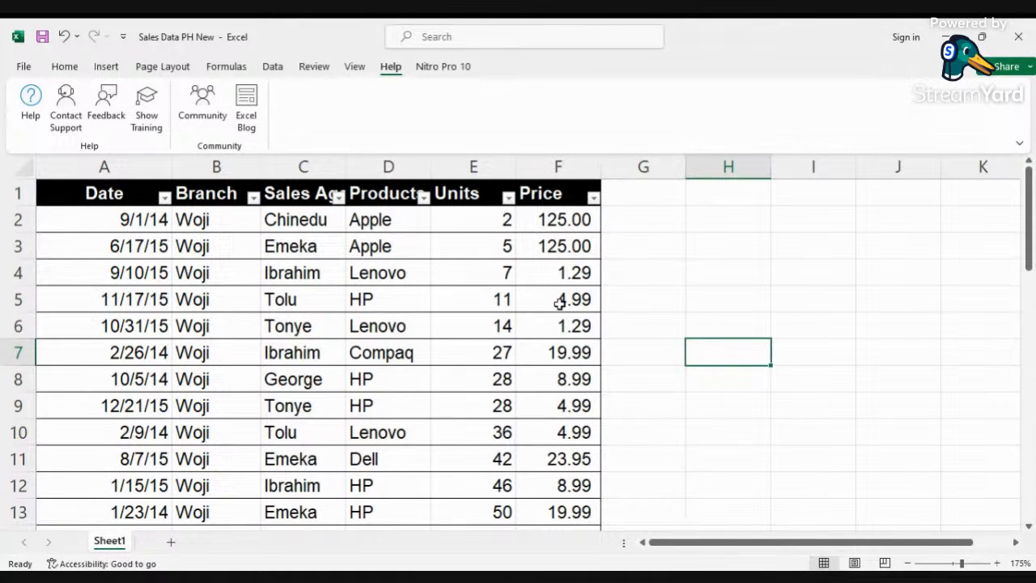
Step: Open each column's filter list again, including the Date Filters options, to review the available filtering choices
key("alt+Tab")
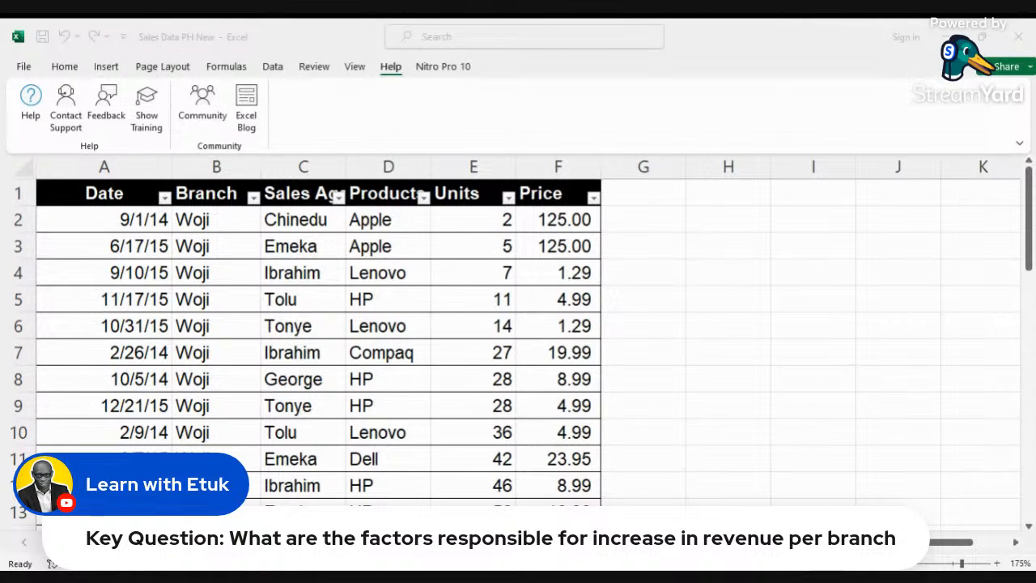
key("alt+Tab")
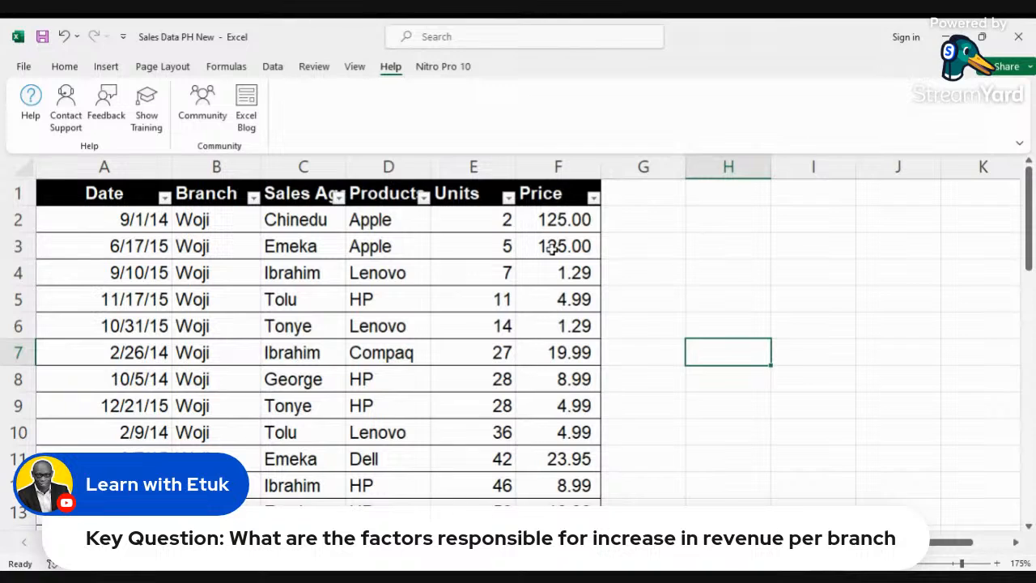
left_click(164, 198)
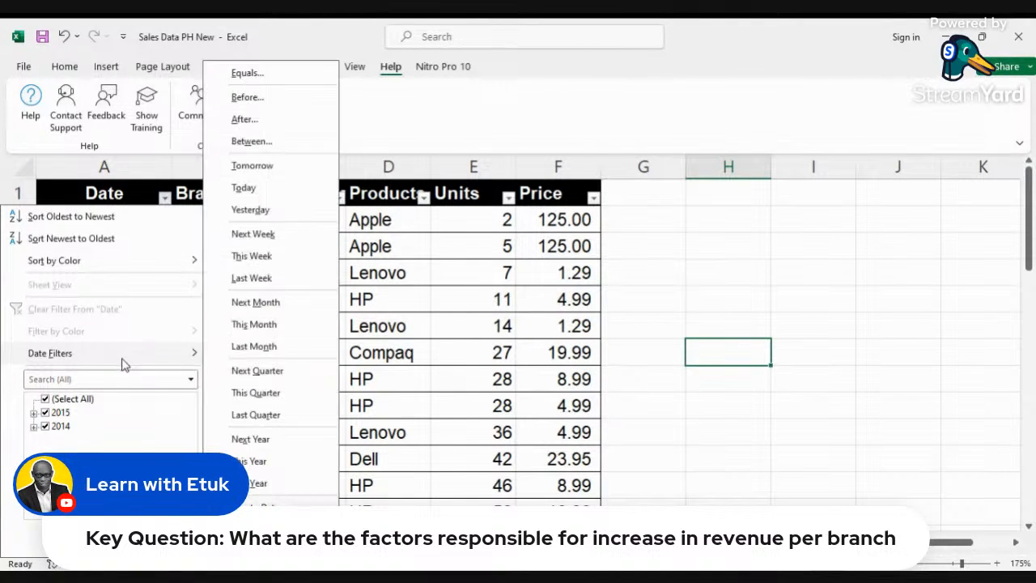
left_click(407, 317)
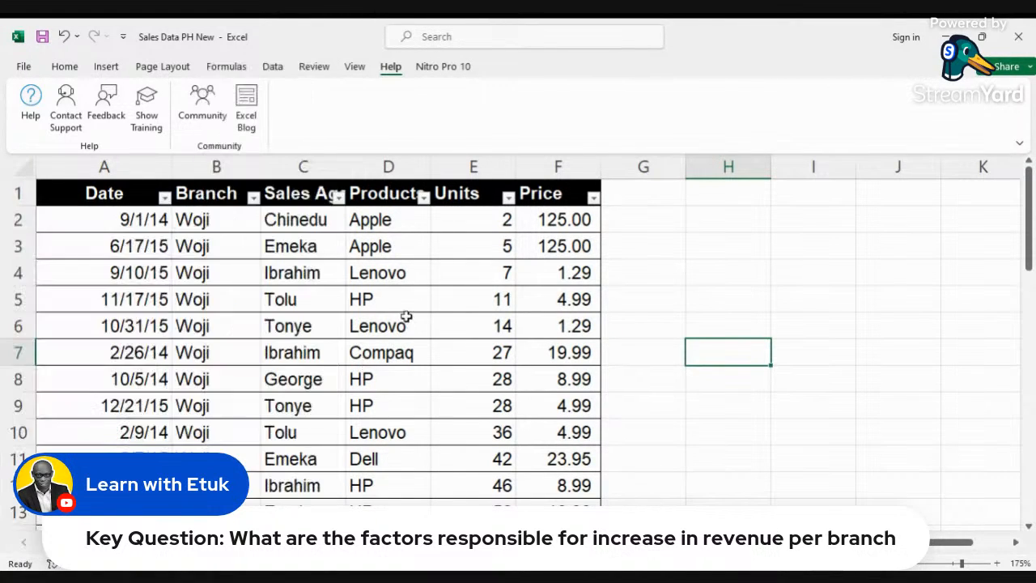
left_click(254, 197)
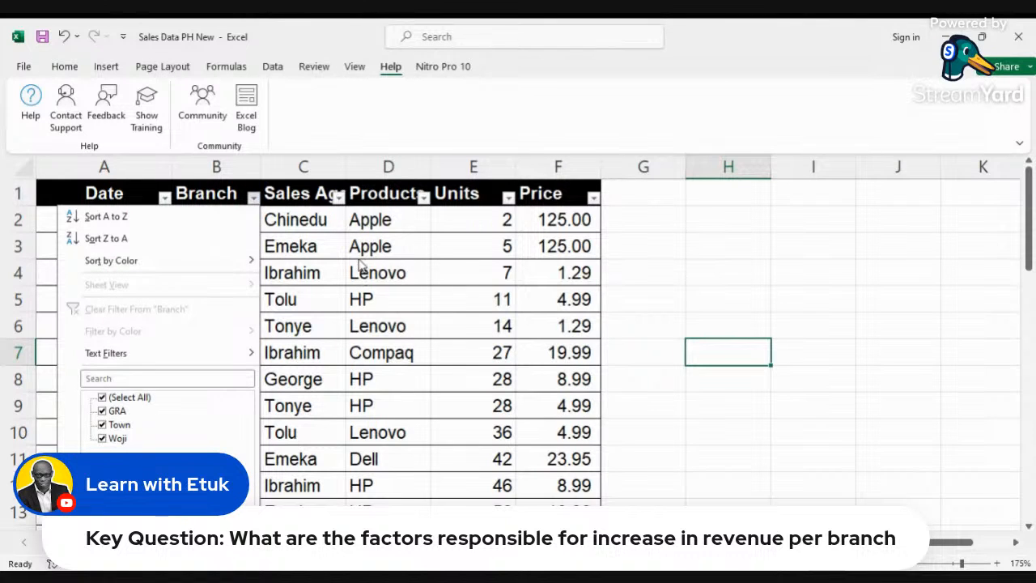
left_click(338, 197)
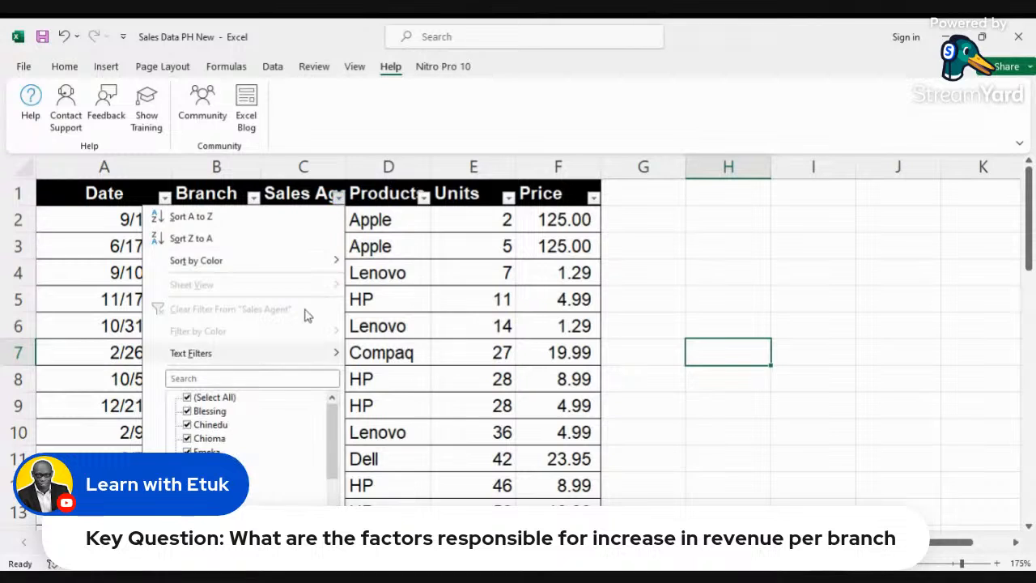
left_click(424, 198)
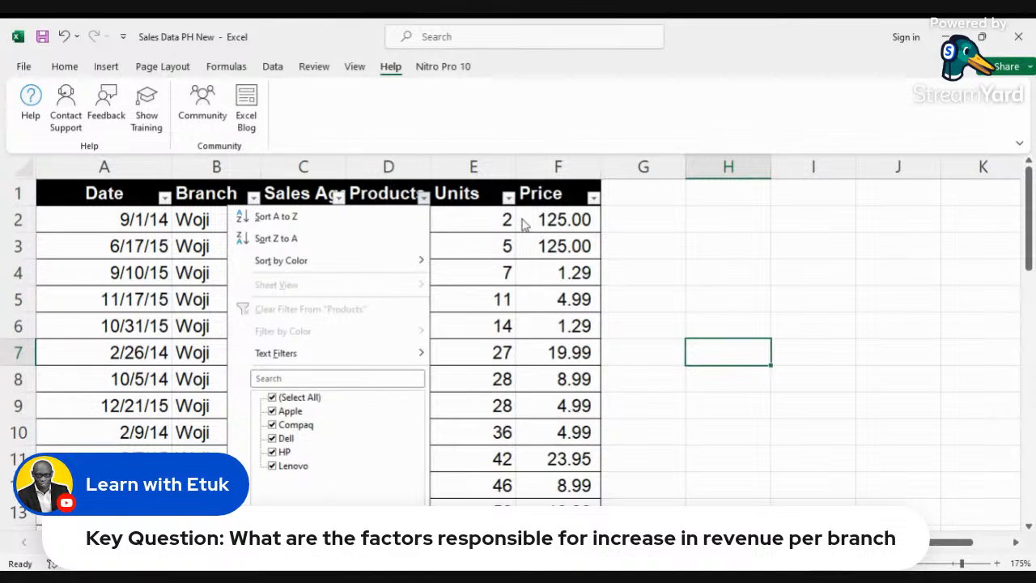
left_click(508, 197)
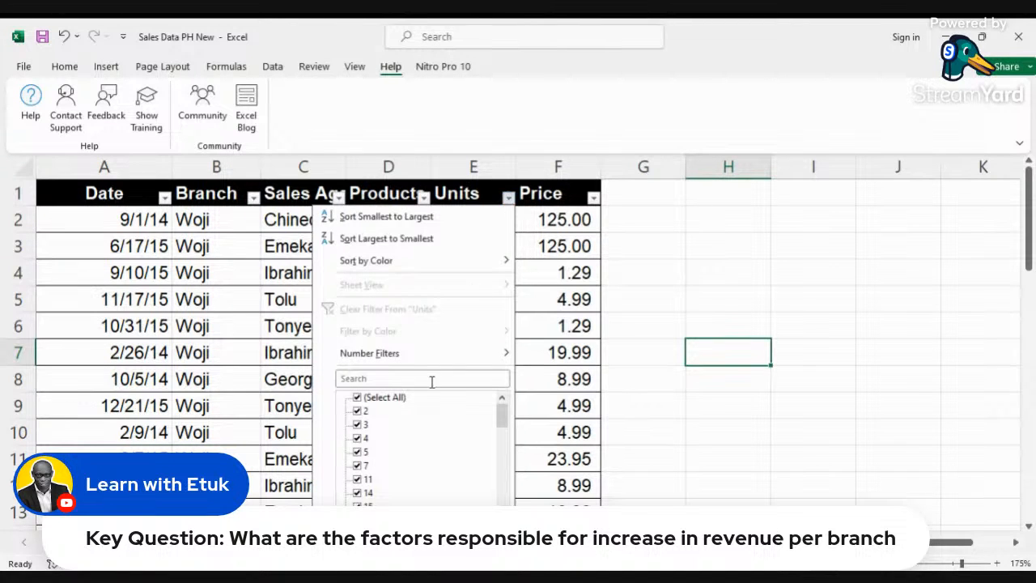
left_click(594, 200)
Step: Select the whole sales table and add a Count totals row beneath it through Quick Analysis
left_click(565, 227)
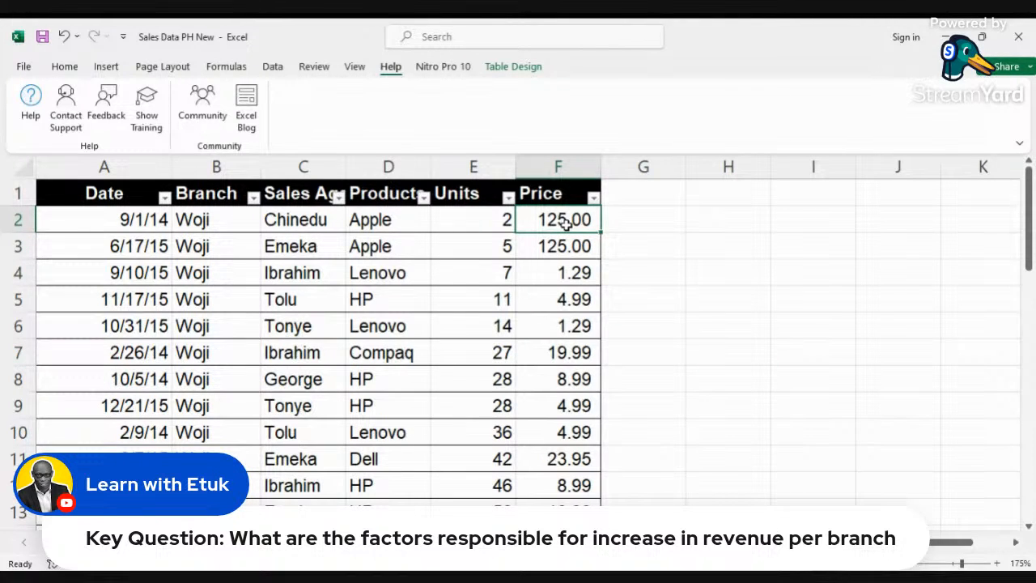
key("ctrl+shift+Left")
key("ctrl+shift+Down")
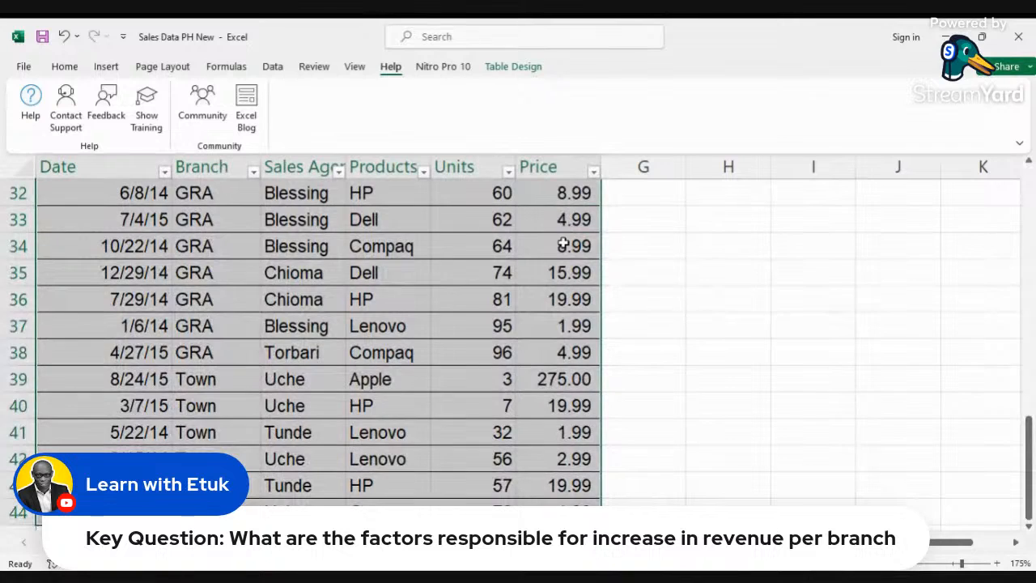
scroll(532, 273, "down", 4)
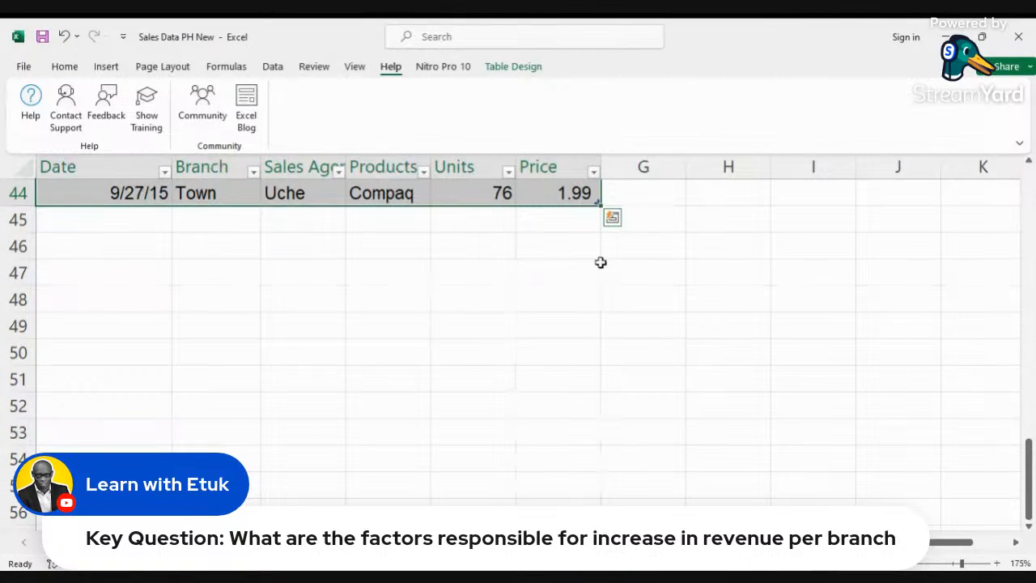
left_click(614, 219)
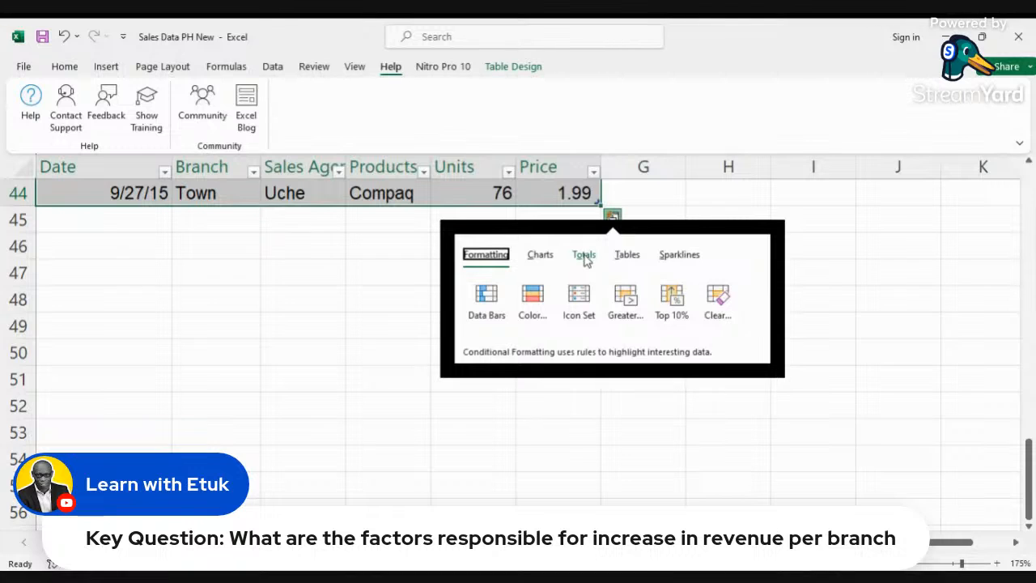
left_click(584, 256)
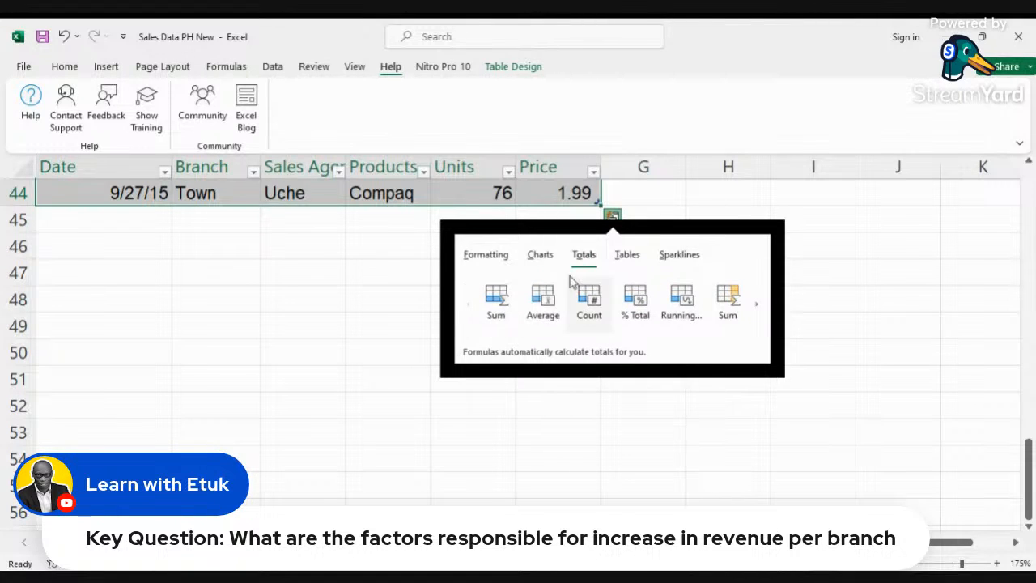
key("Escape")
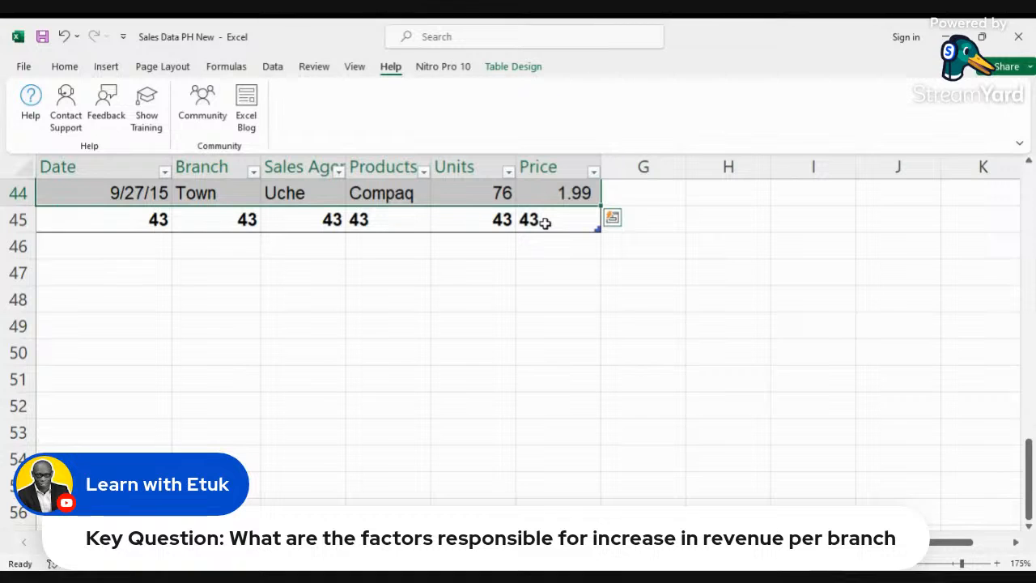
Step: Clear the product entry in row 43 to test the count, then undo the deletion
scroll(545, 223, "up", 2)
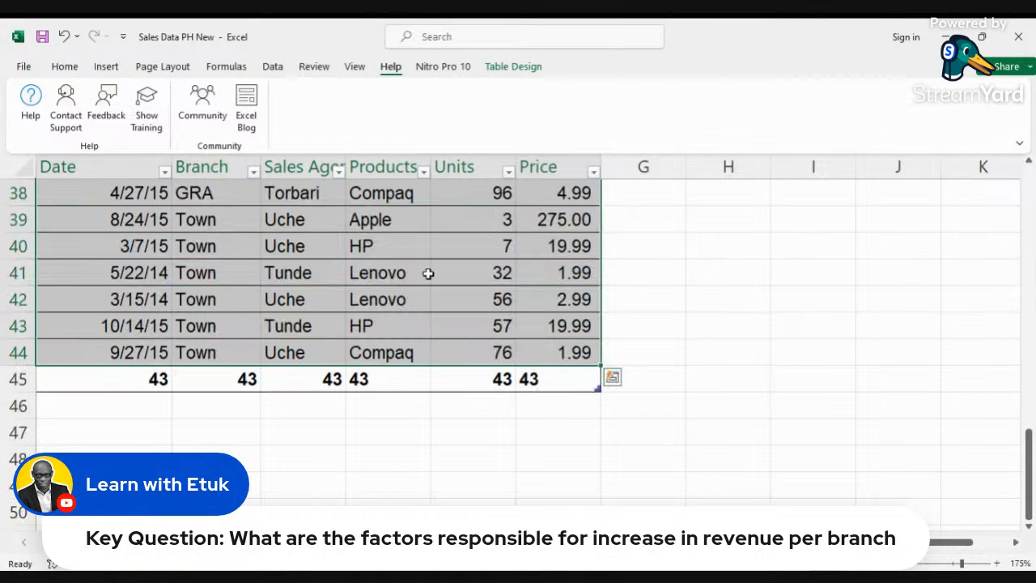
left_click(381, 323)
key("BackSpace")
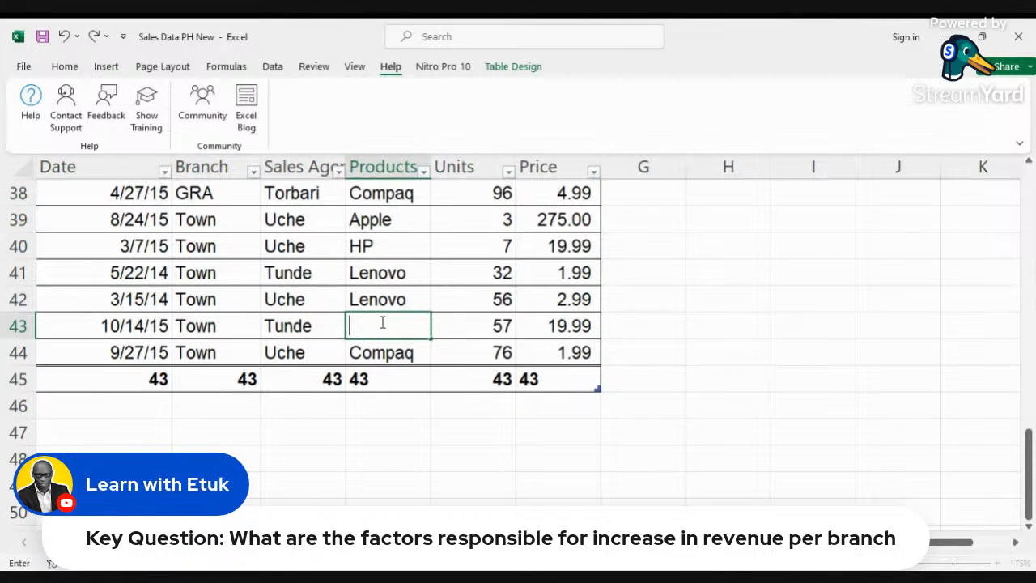
key("Tab")
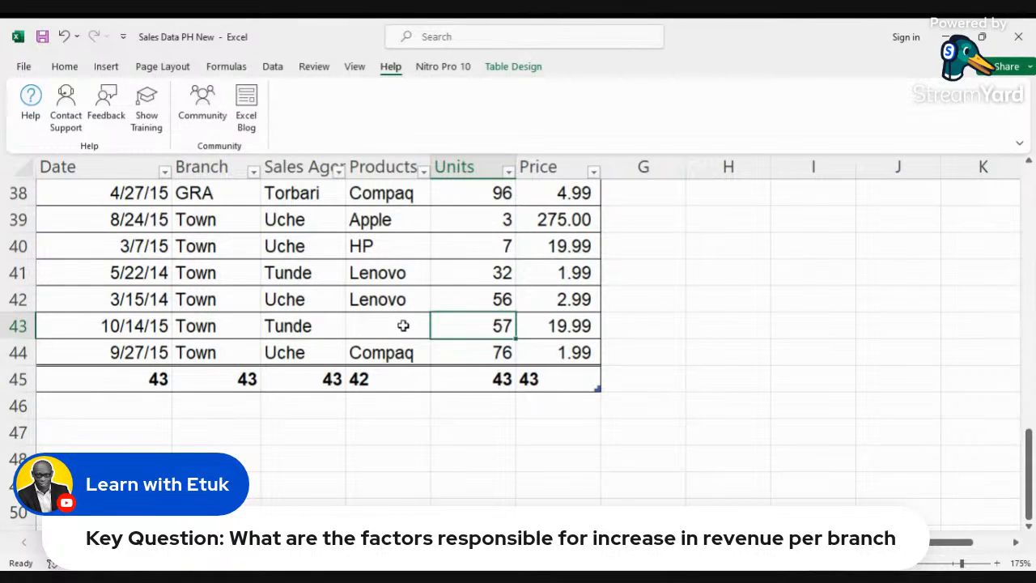
key("ctrl+z")
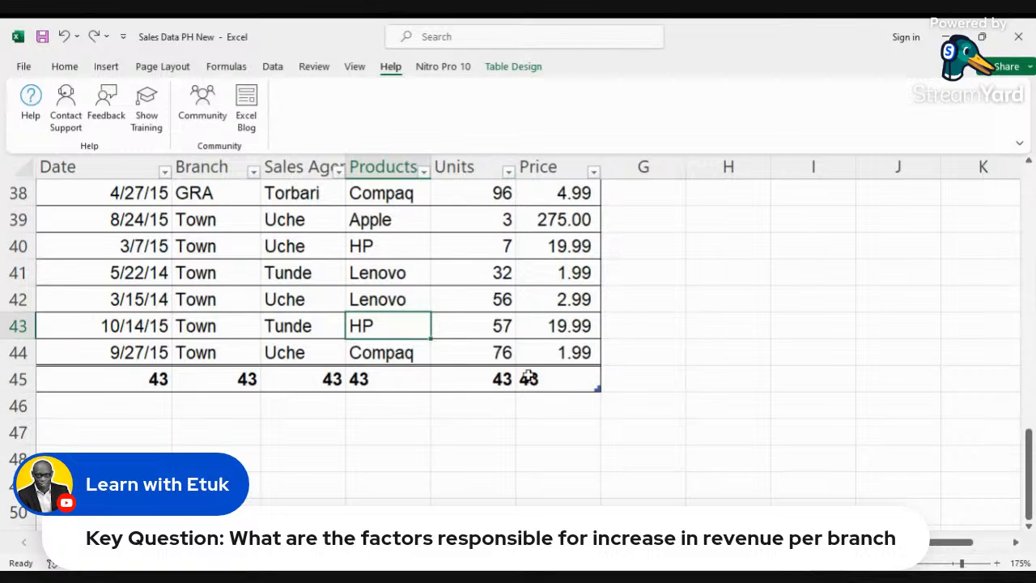
Step: Remove the totals row from beneath the table
left_click(595, 389)
scroll(610, 459, "down", 2)
scroll(610, 460, "down", 11)
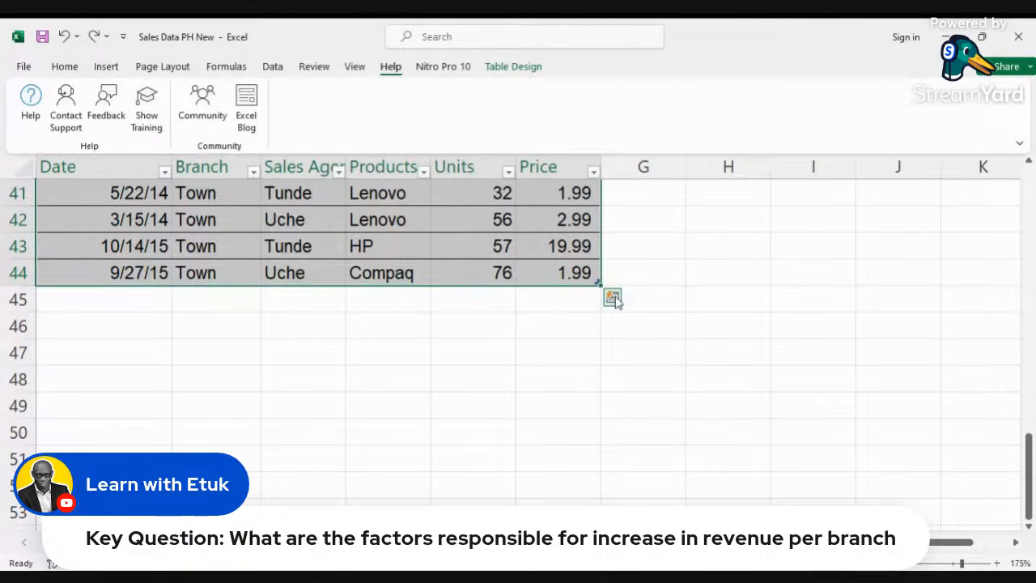
Step: Reopen the Quick Analysis totals options for the table and dismiss them without applying any
left_click(613, 297)
left_click(584, 333)
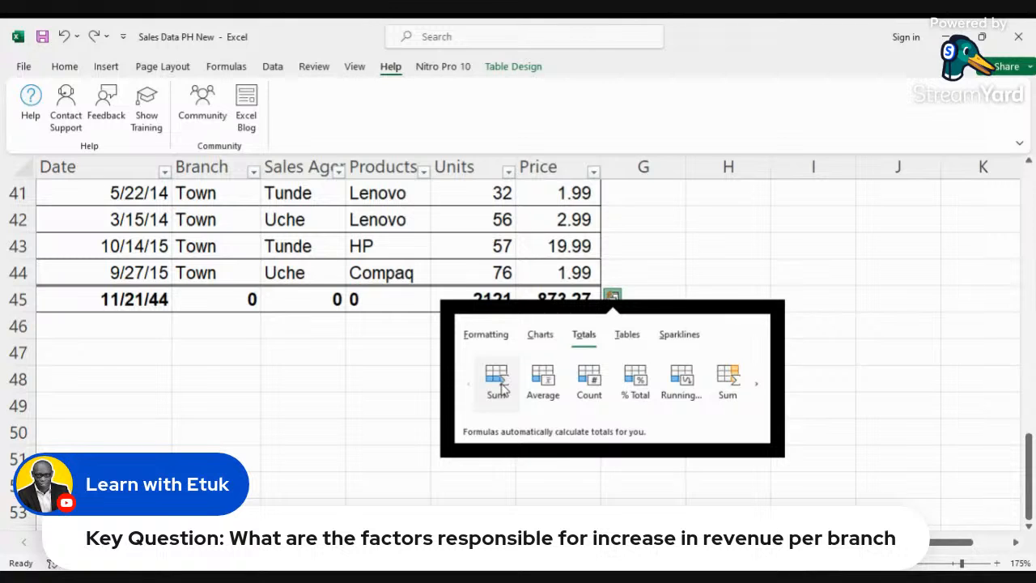
left_click(710, 273)
left_click_drag(1029, 496, 1029, 237)
scroll(670, 291, "up", 1)
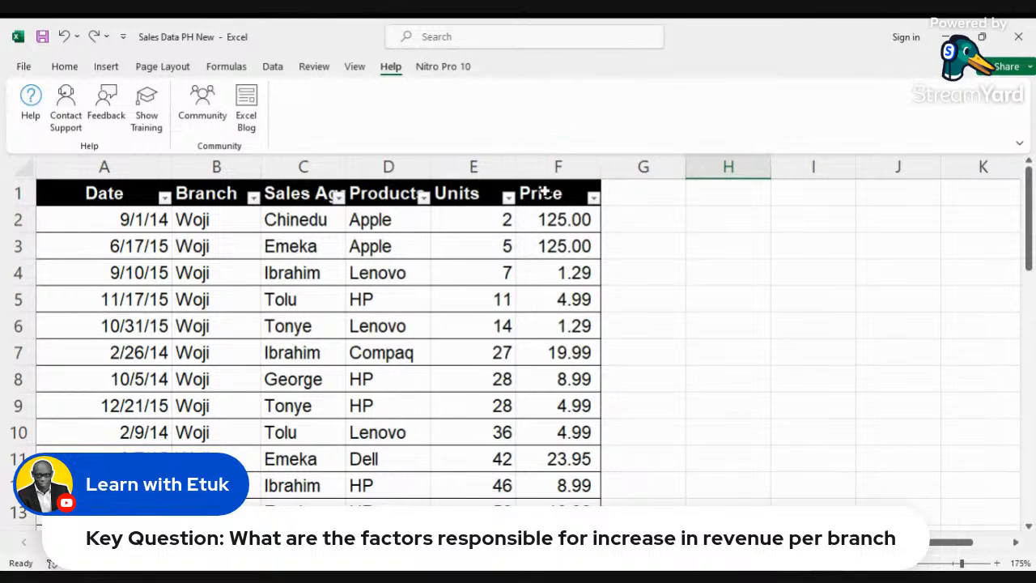
left_click(473, 170)
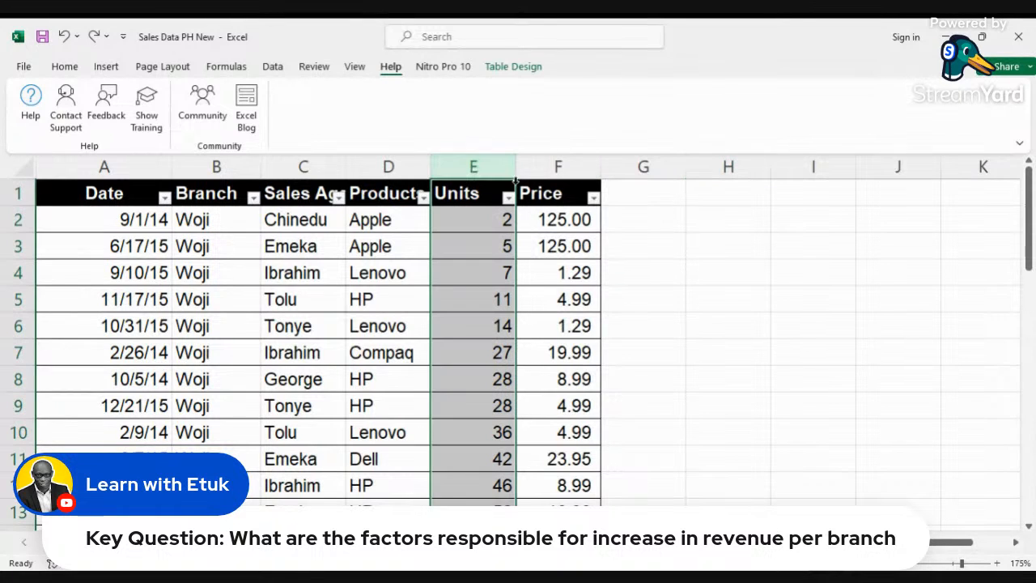
left_click(558, 167)
left_click(646, 167)
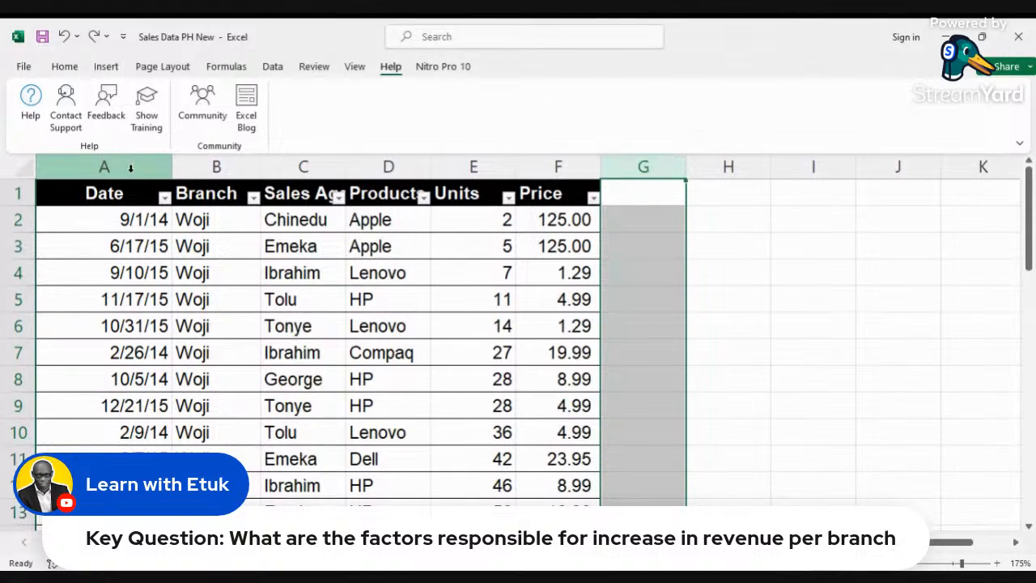
left_click(127, 166)
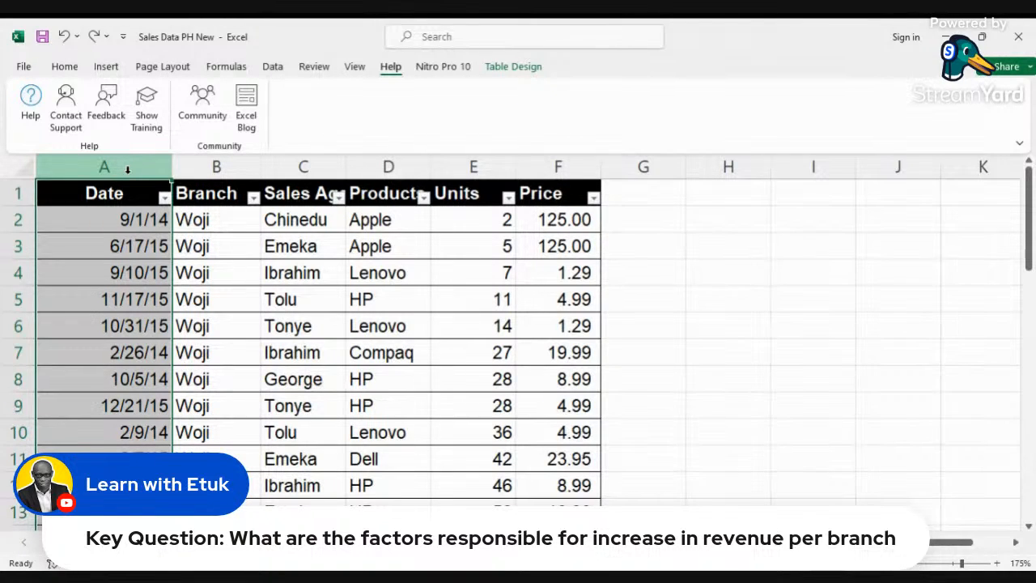
scroll(354, 356, "down", 3, "ctrl")
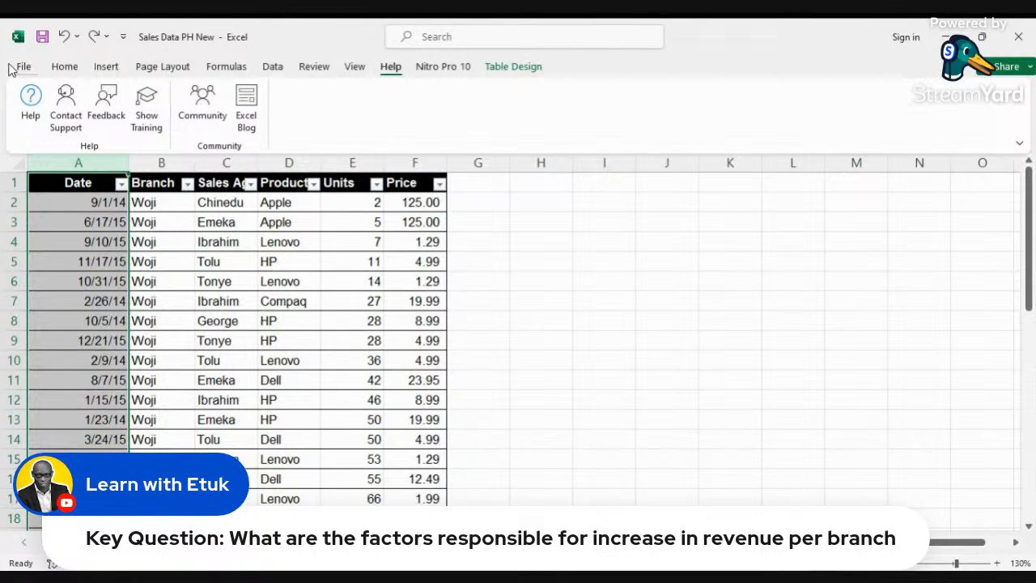
Step: Import the Sales Data PH New workbook from the Downloads folder using Get Data from Excel Workbook
left_click(274, 68)
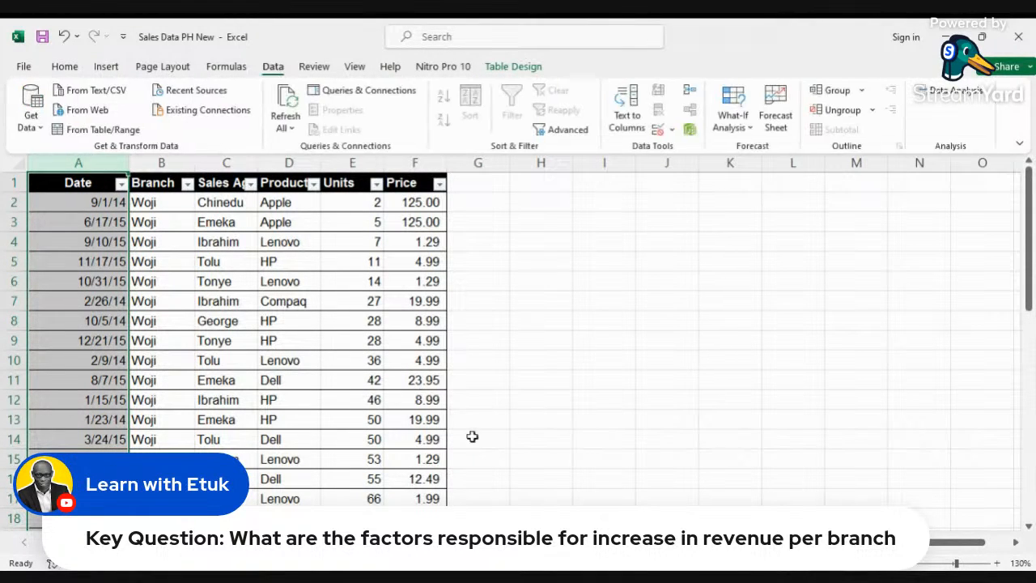
key("alt+Tab")
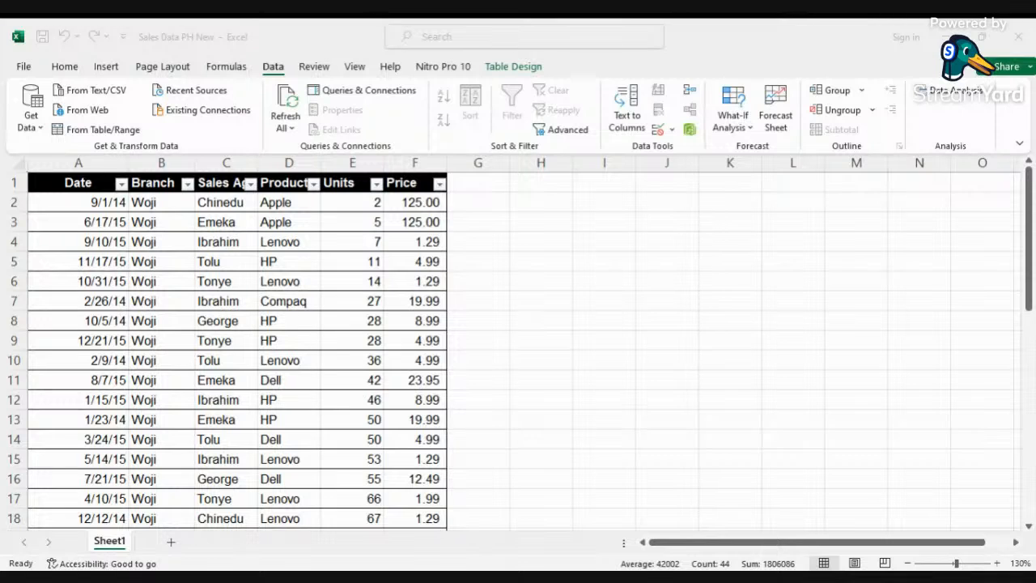
key("alt+Tab")
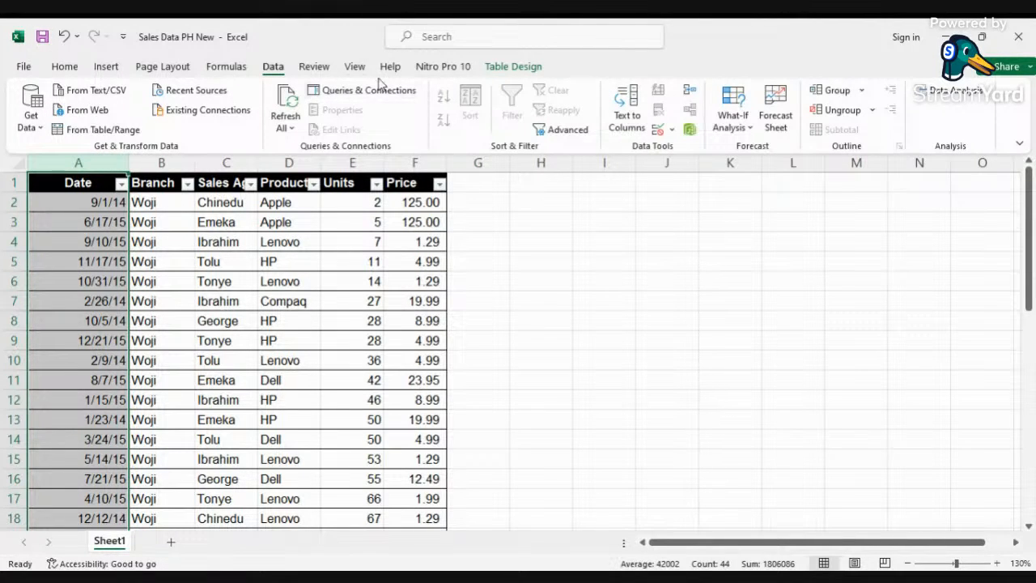
left_click(38, 127)
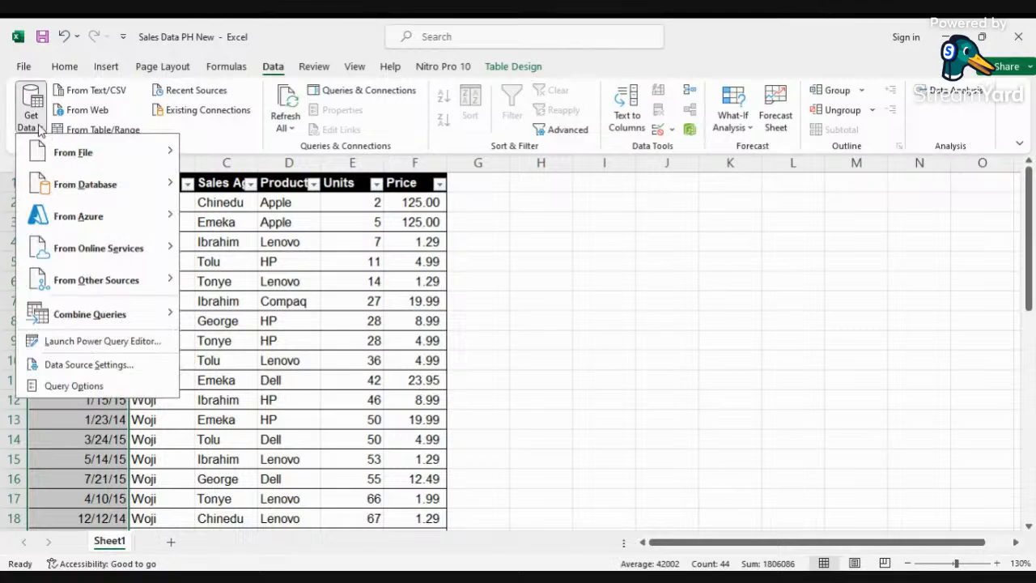
mouse_move(108, 158)
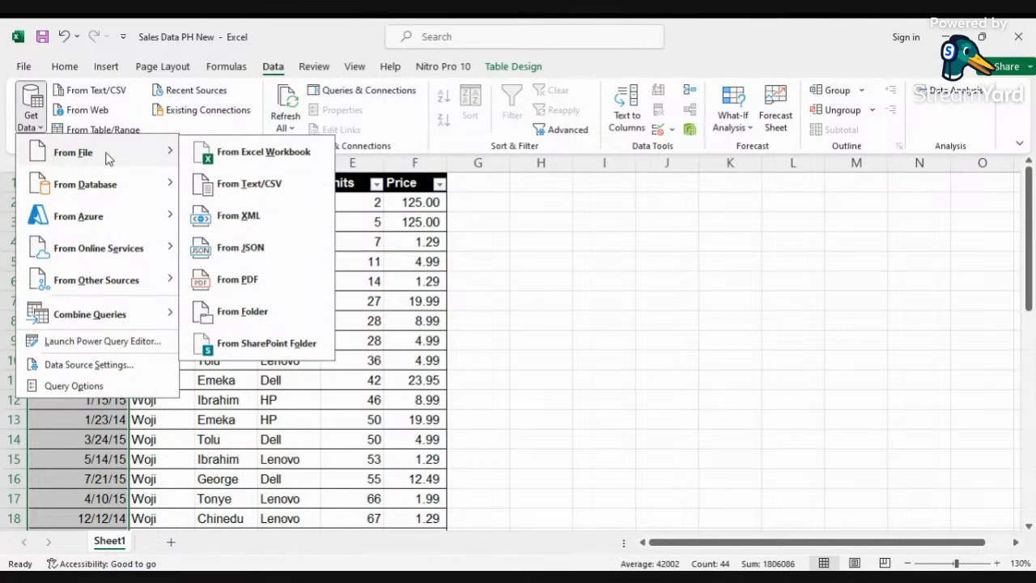
left_click(267, 151)
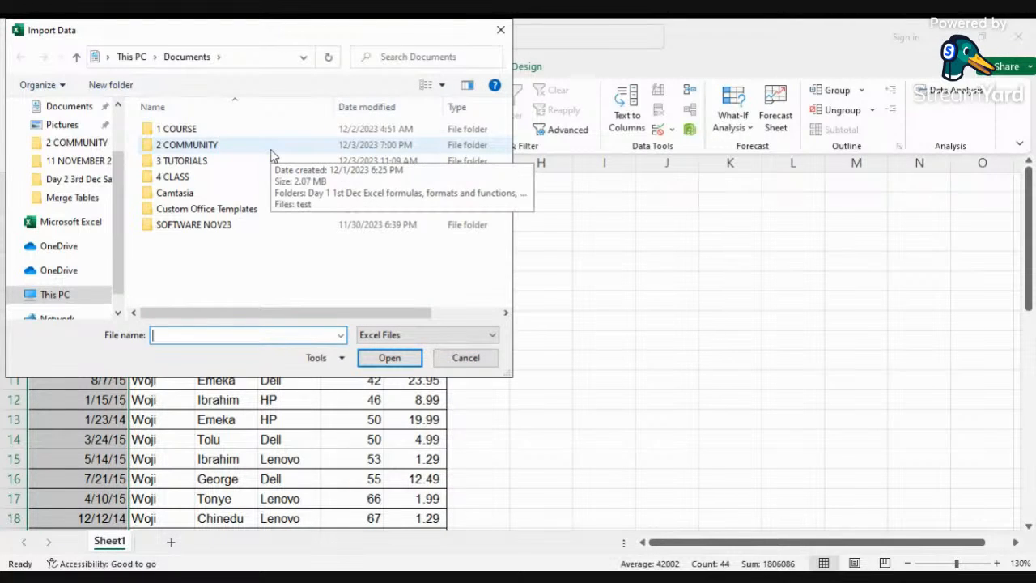
scroll(61, 190, "up", 2)
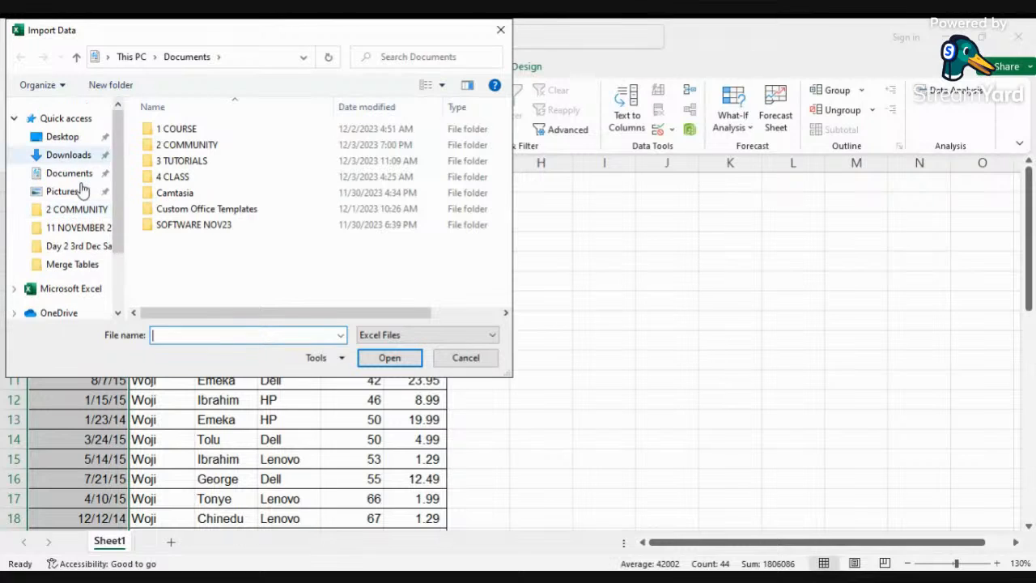
left_click(63, 159)
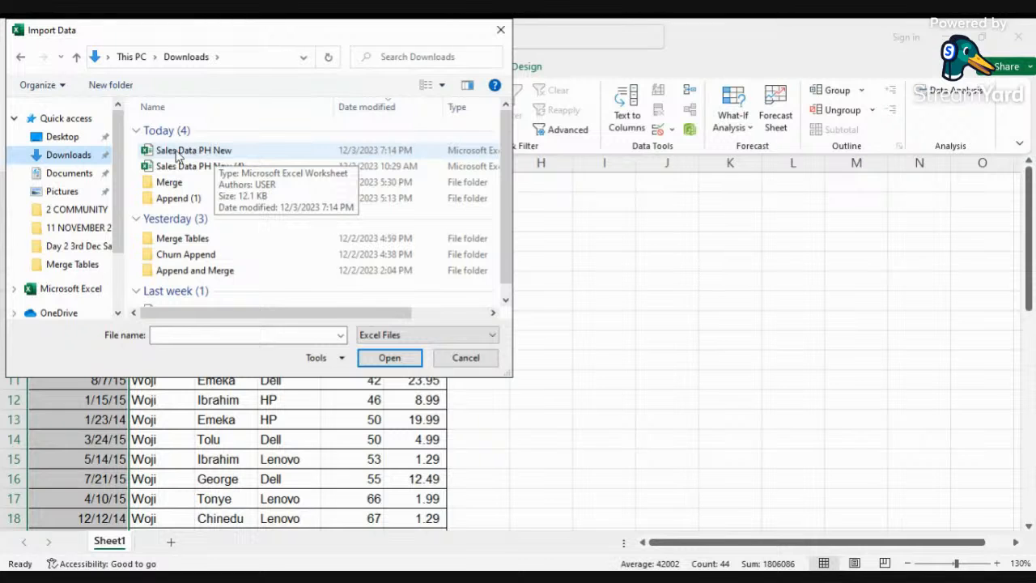
left_click(198, 152)
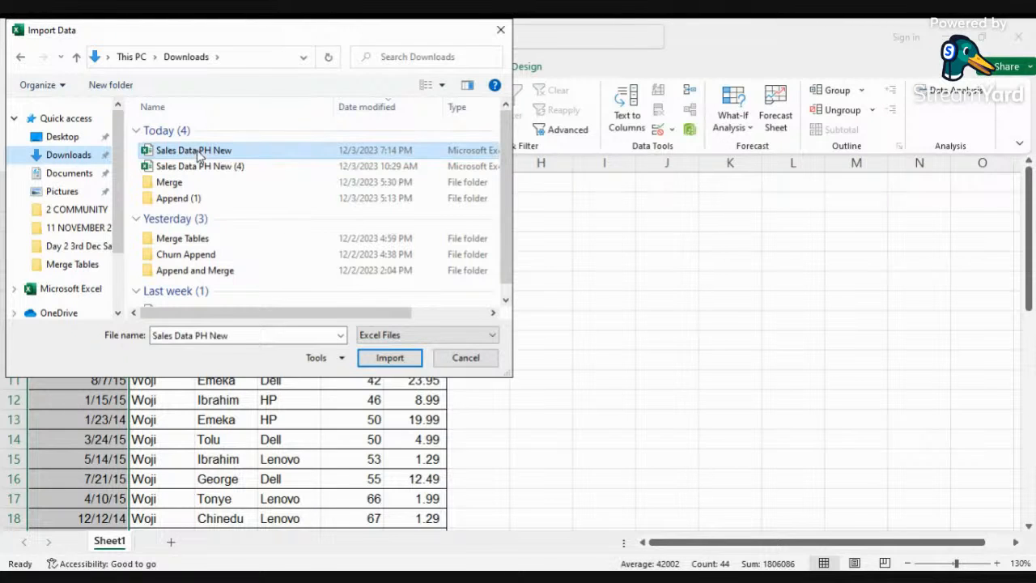
left_click(387, 357)
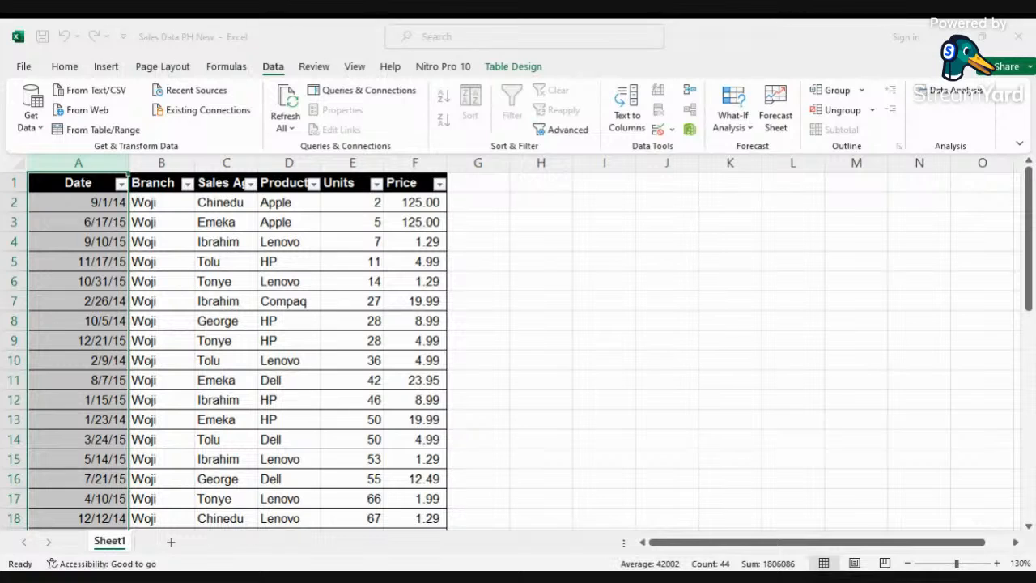
Step: Dismiss the query table style tip and compare the loaded Table1 sheet with the original Sheet1
left_click(21, 72)
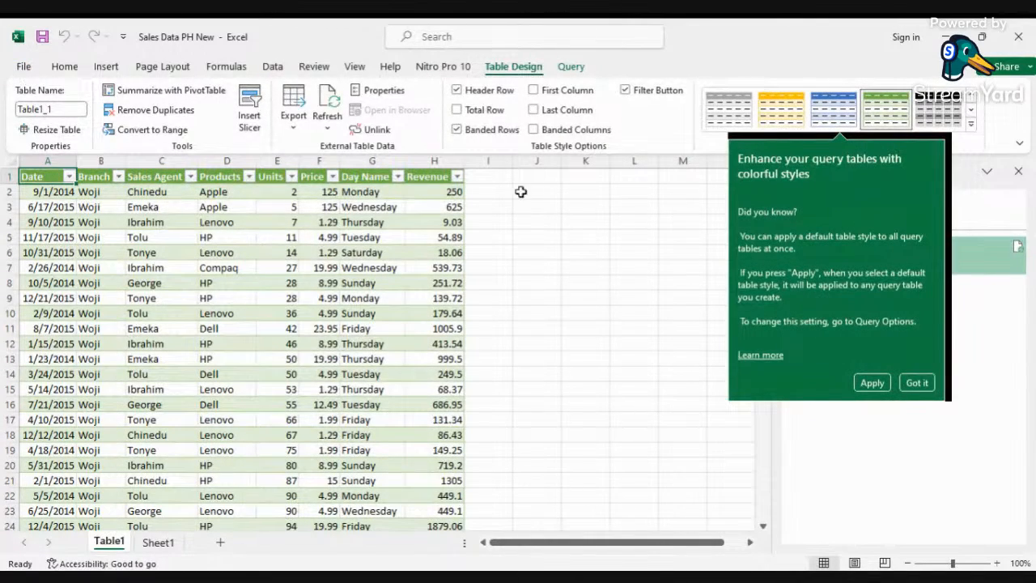
left_click(917, 382)
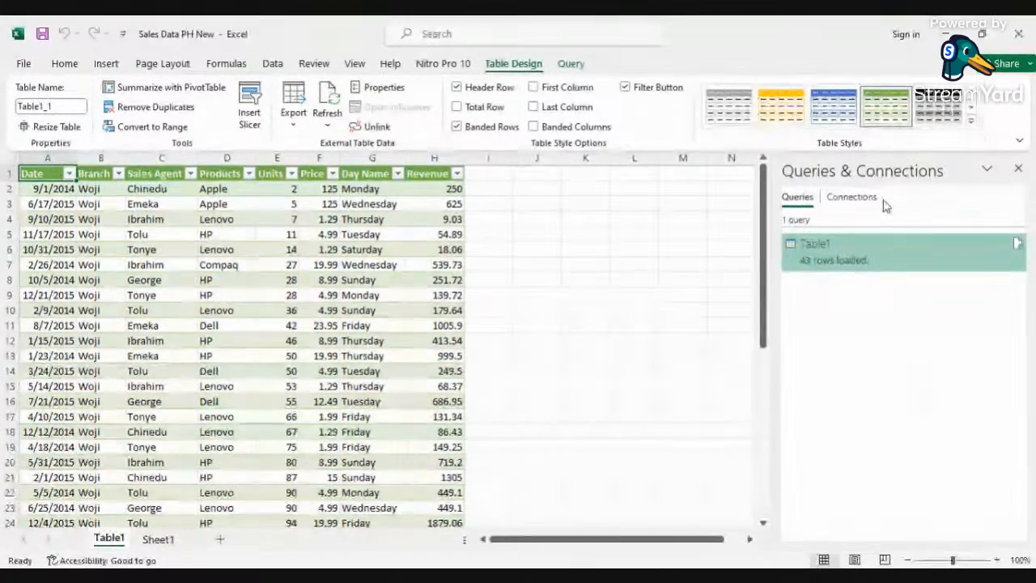
left_click(158, 541)
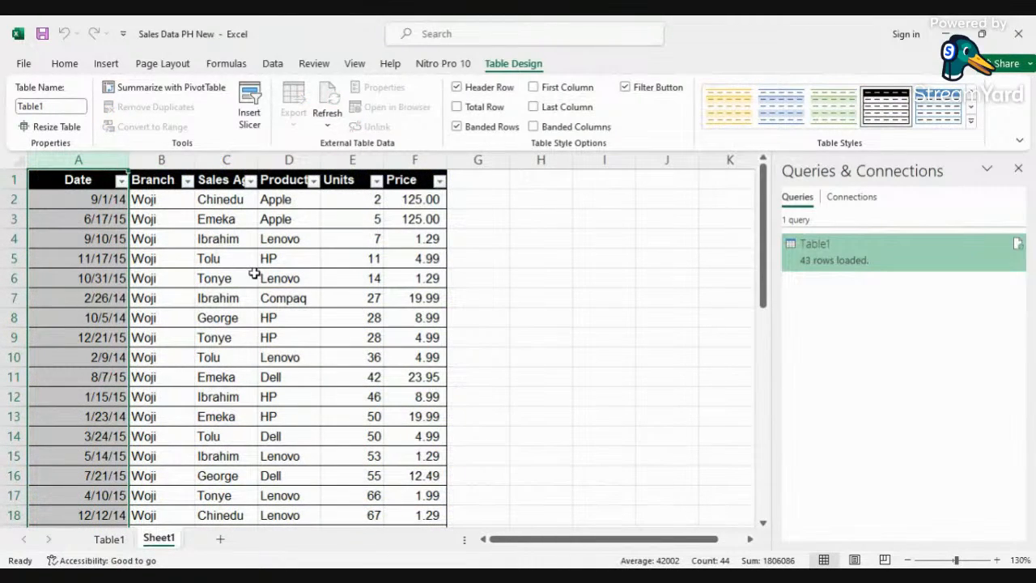
left_click(110, 539)
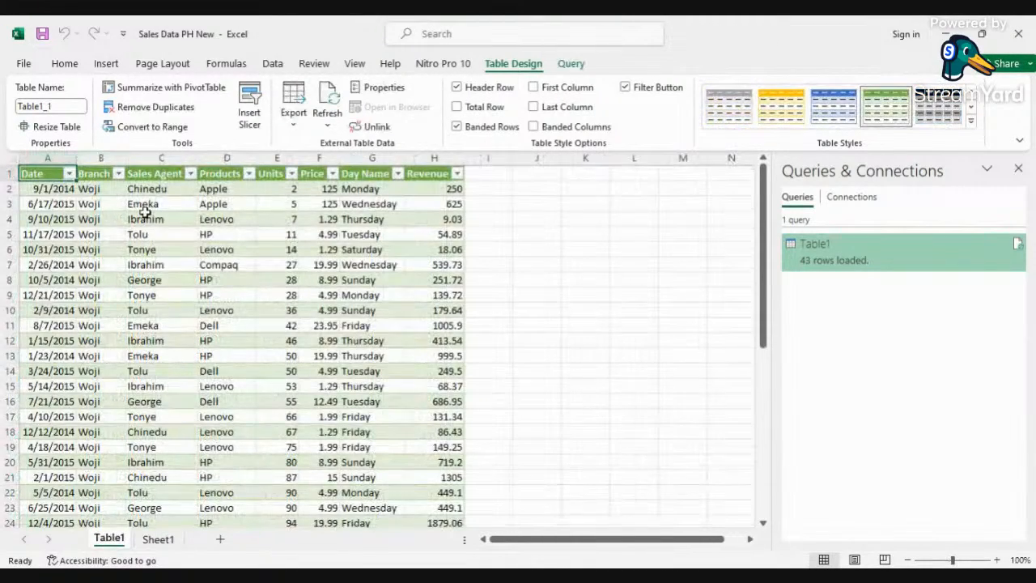
left_click(159, 540)
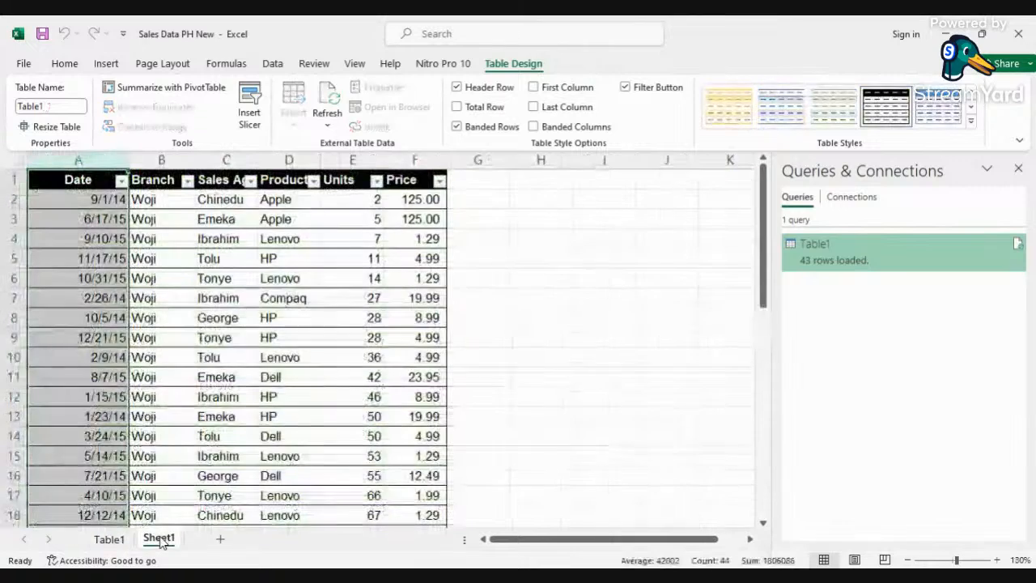
Step: Rename Sheet1 as Dirty and return to the Table1 sheet
right_click(159, 541)
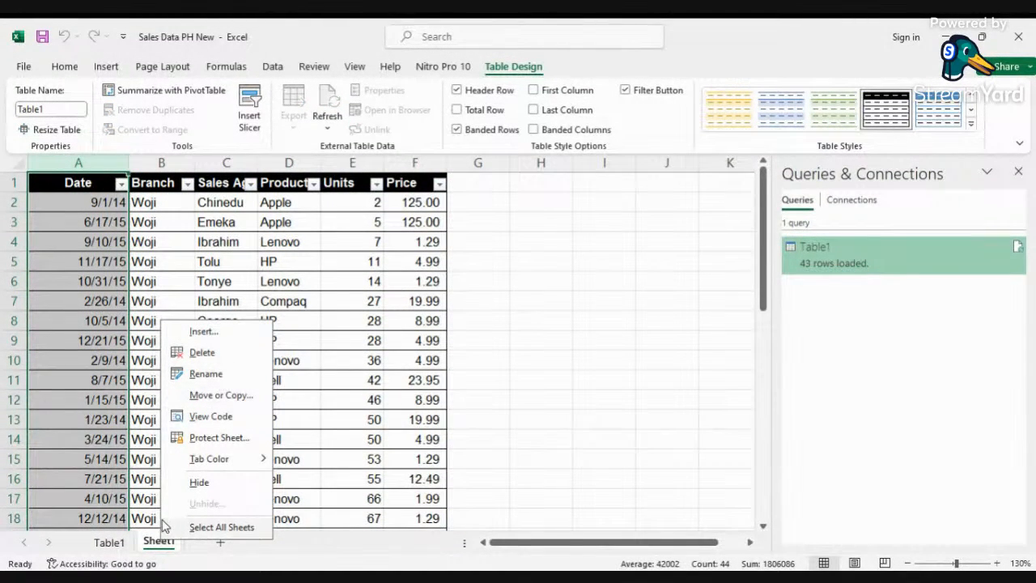
left_click(212, 374)
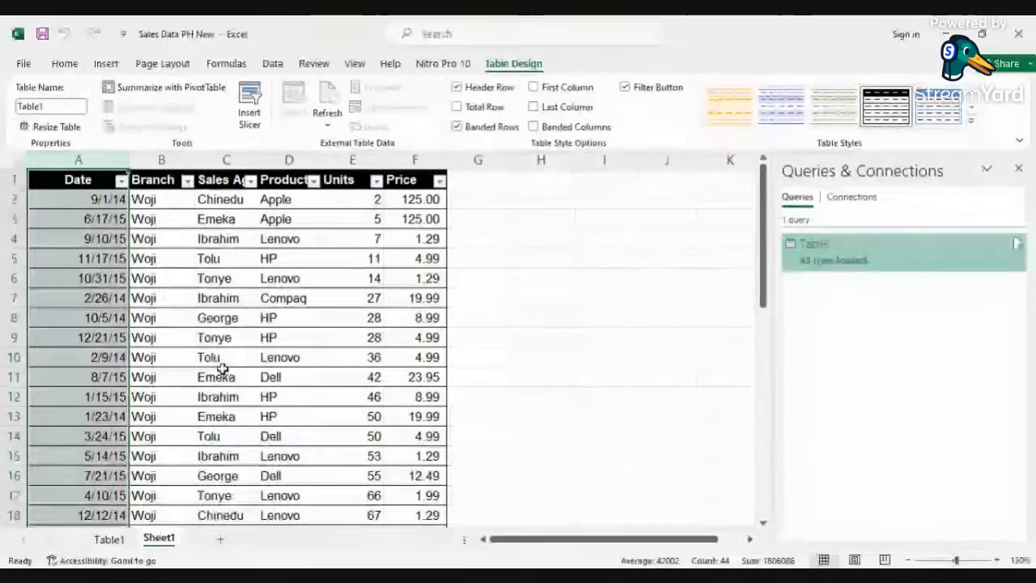
type("Dirty")
key("Return")
left_click(108, 538)
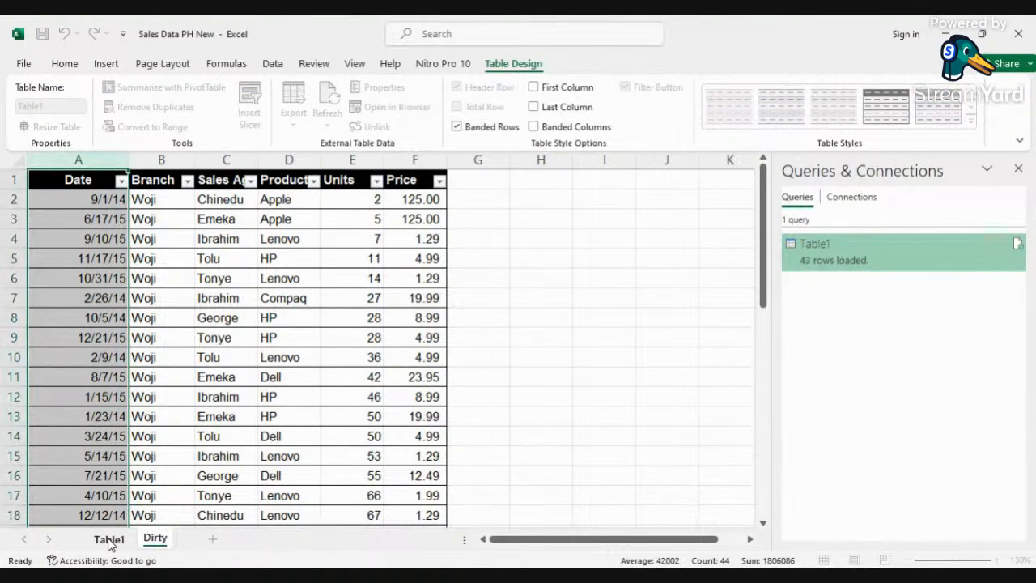
Step: Rename the Table1 sheet as Database
right_click(109, 541)
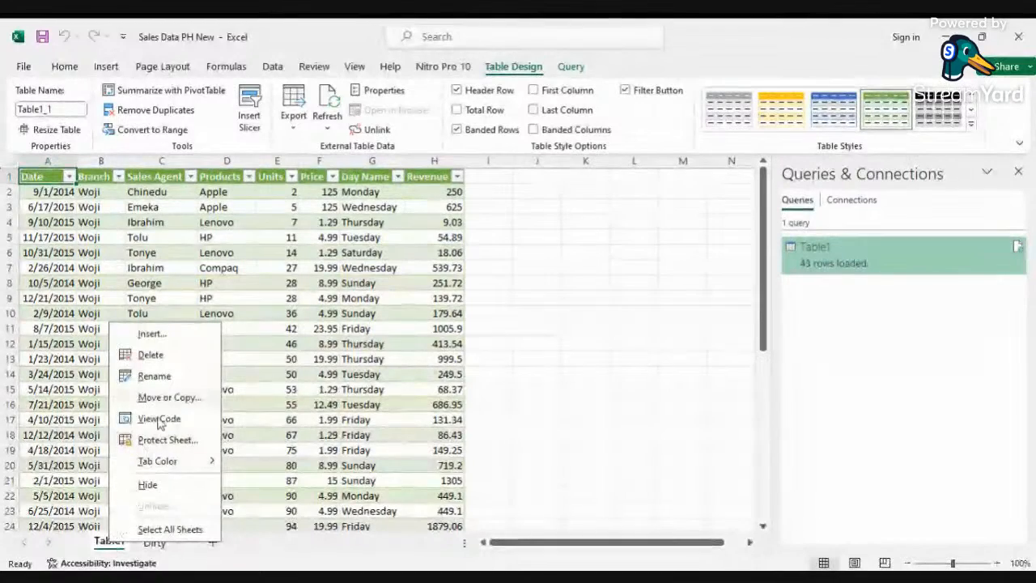
left_click(178, 377)
type("Database")
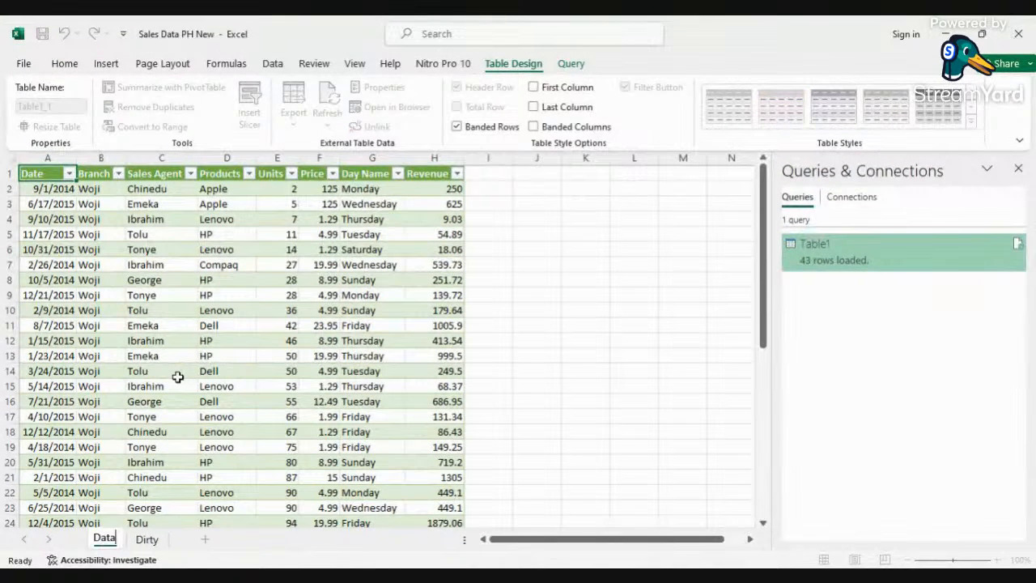
left_click(396, 374)
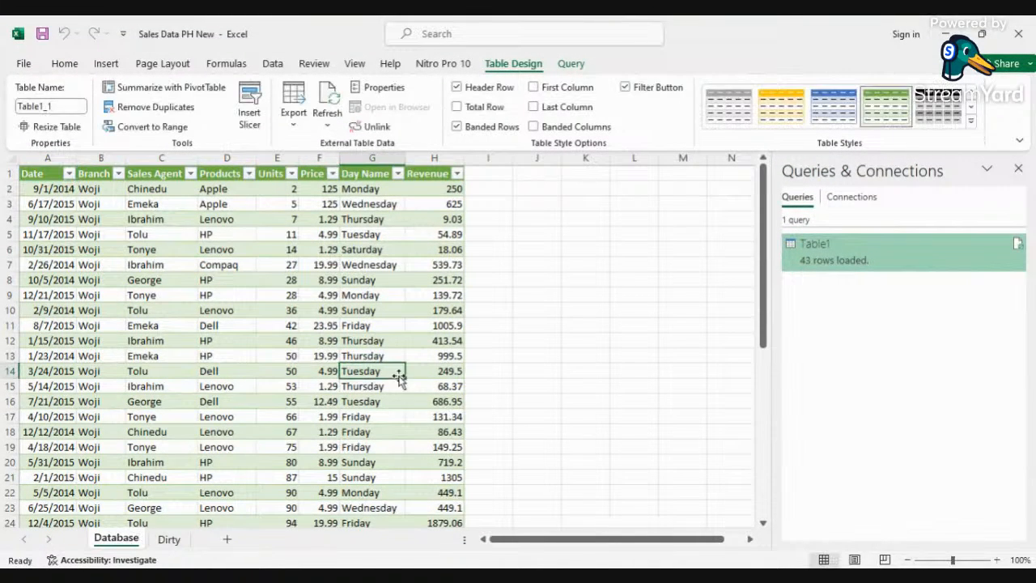
Step: Close the Queries & Connections pane and delete the Database sheet from the workbook
left_click(1019, 169)
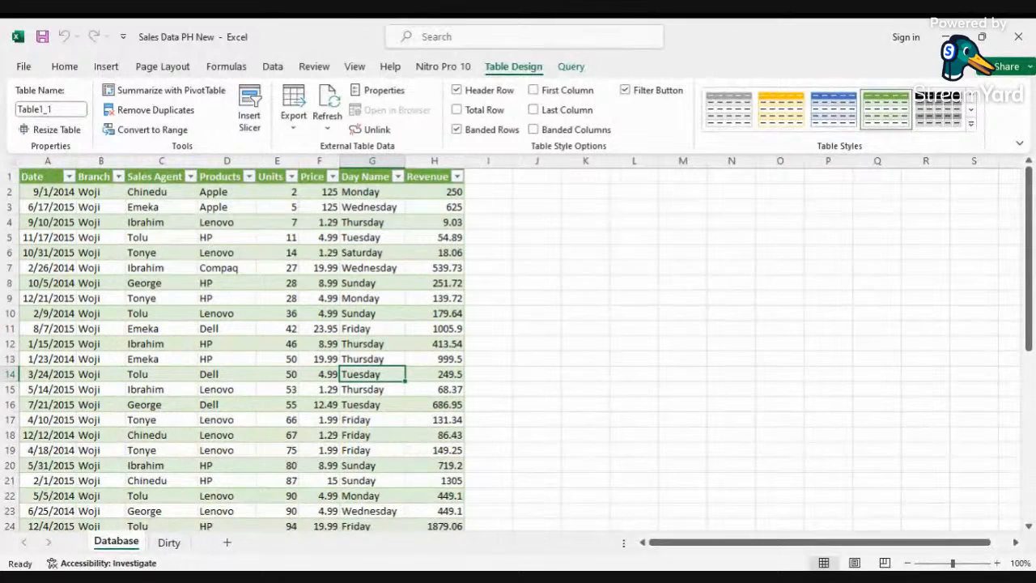
key("alt+Tab")
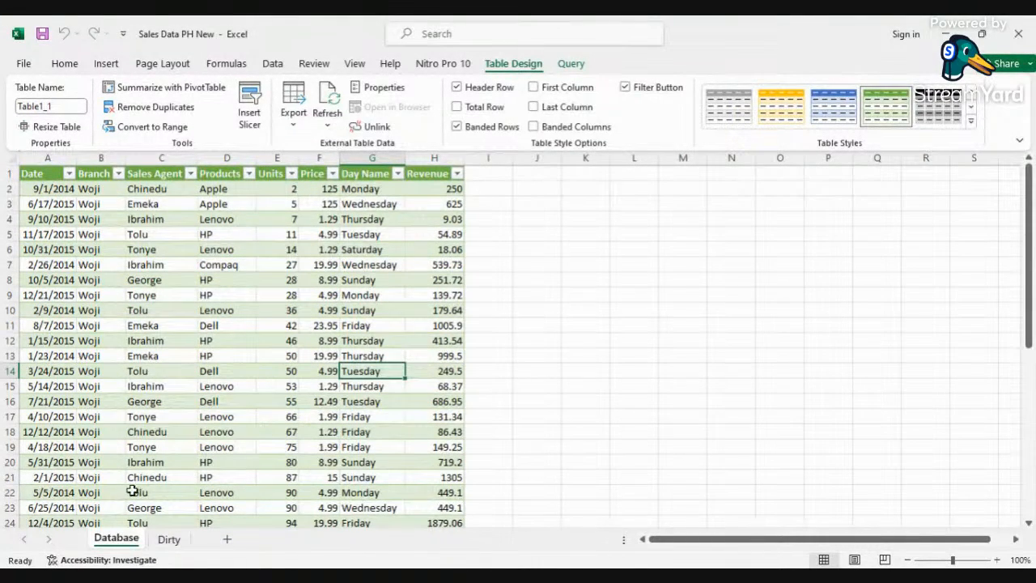
right_click(117, 539)
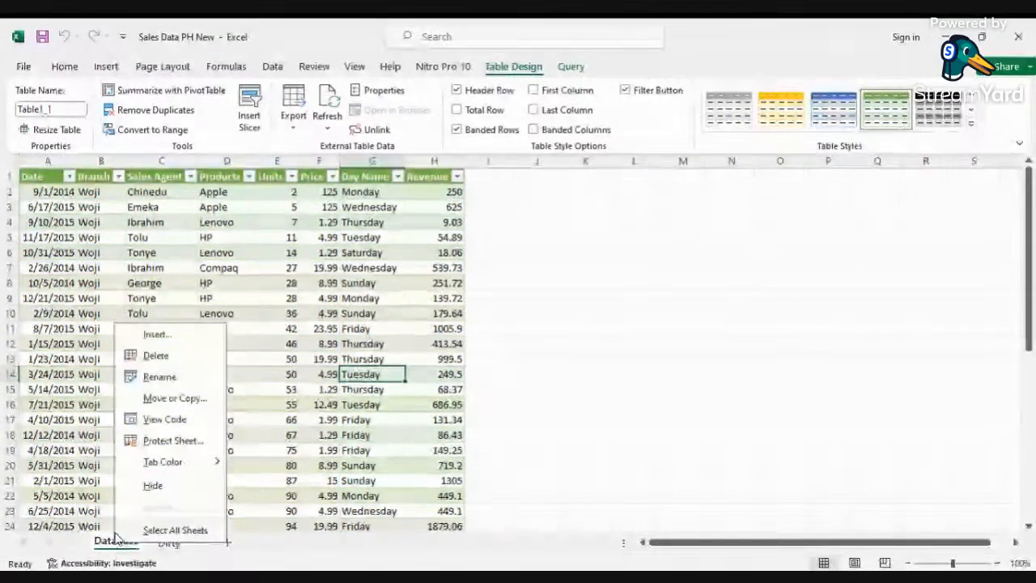
left_click(173, 354)
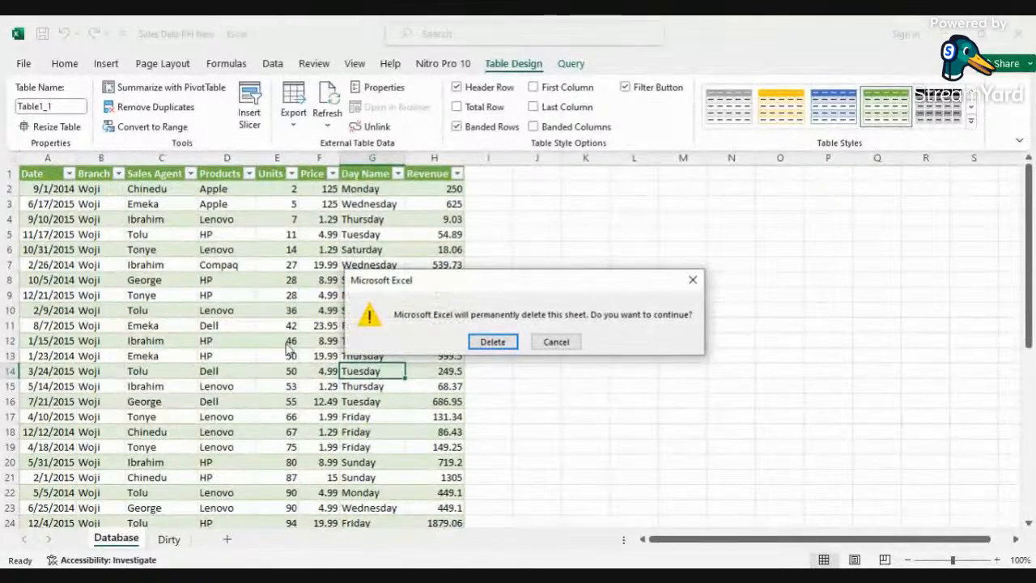
left_click(486, 341)
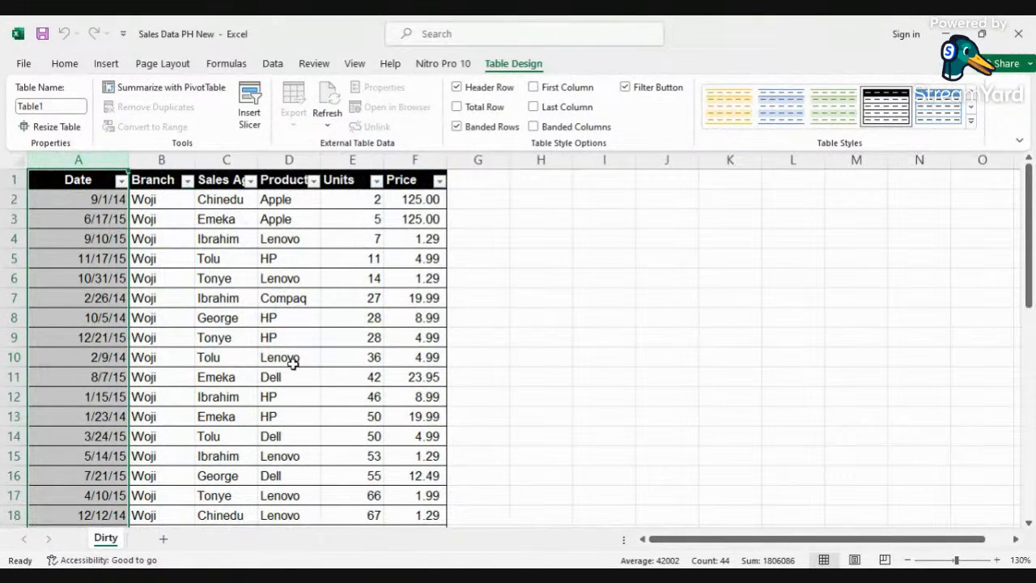
Step: Import the Sales Data PH New workbook from the Downloads folder again using Get Data from Excel Workbook
left_click(225, 357)
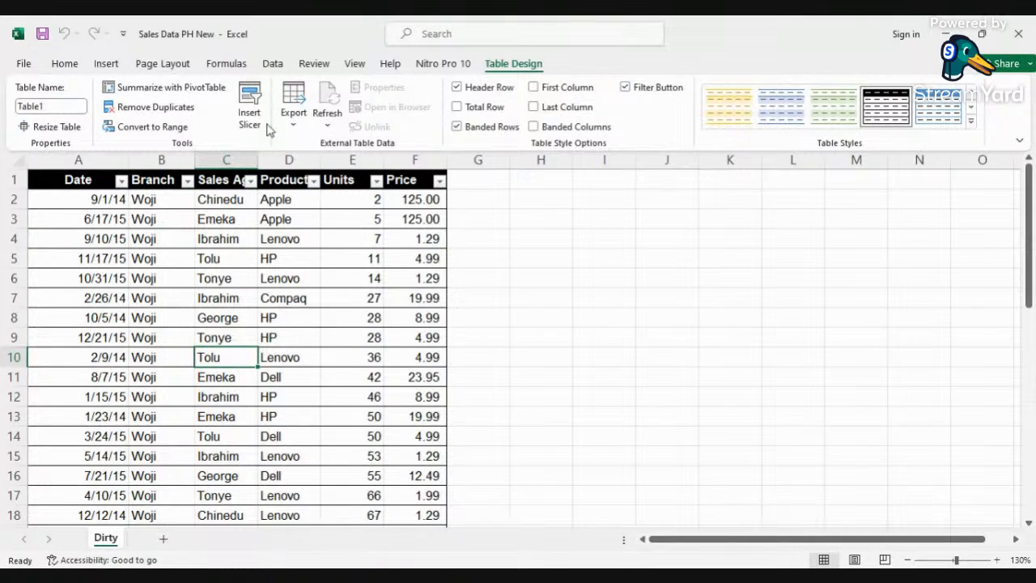
left_click(273, 65)
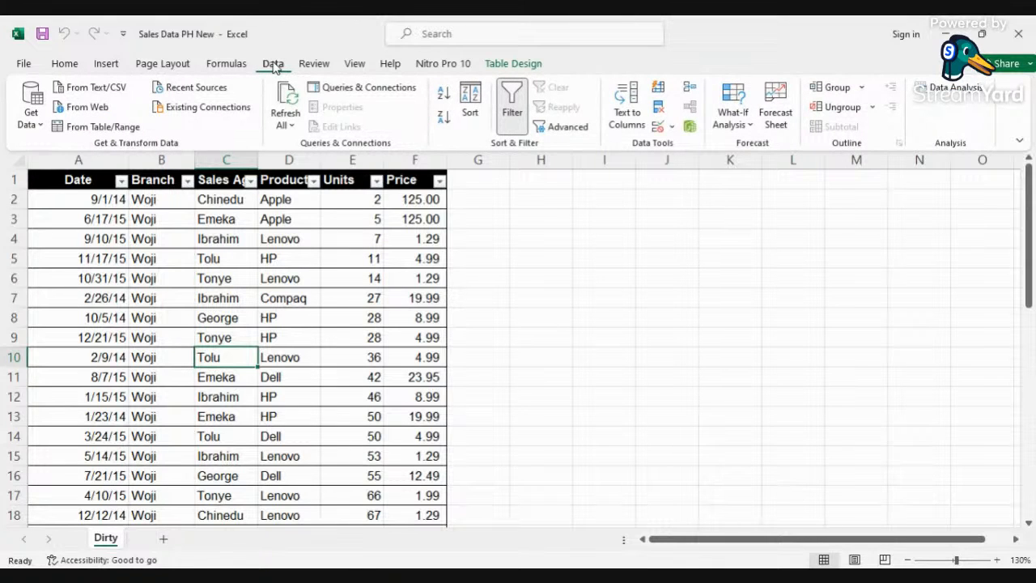
left_click(38, 127)
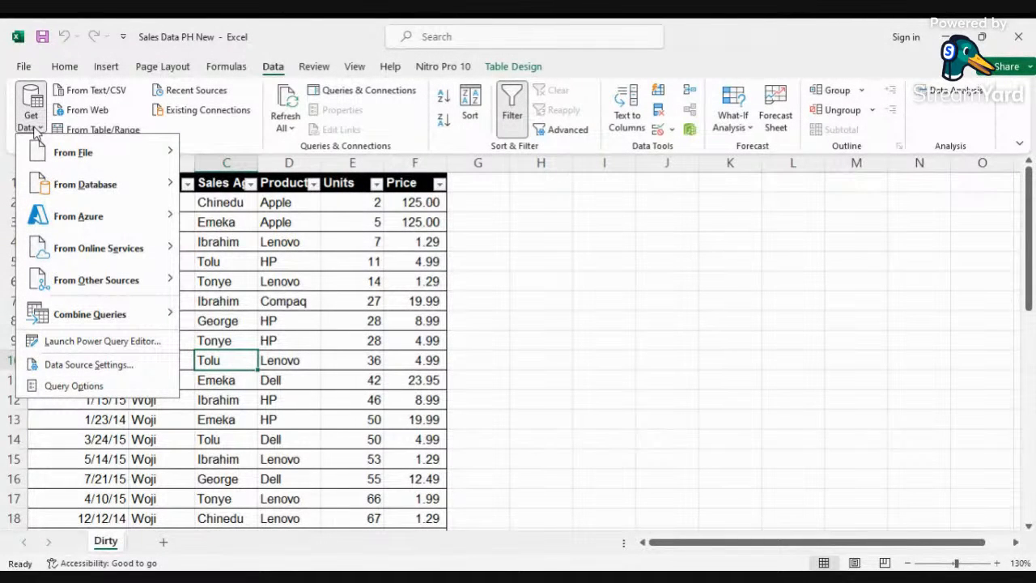
mouse_move(93, 159)
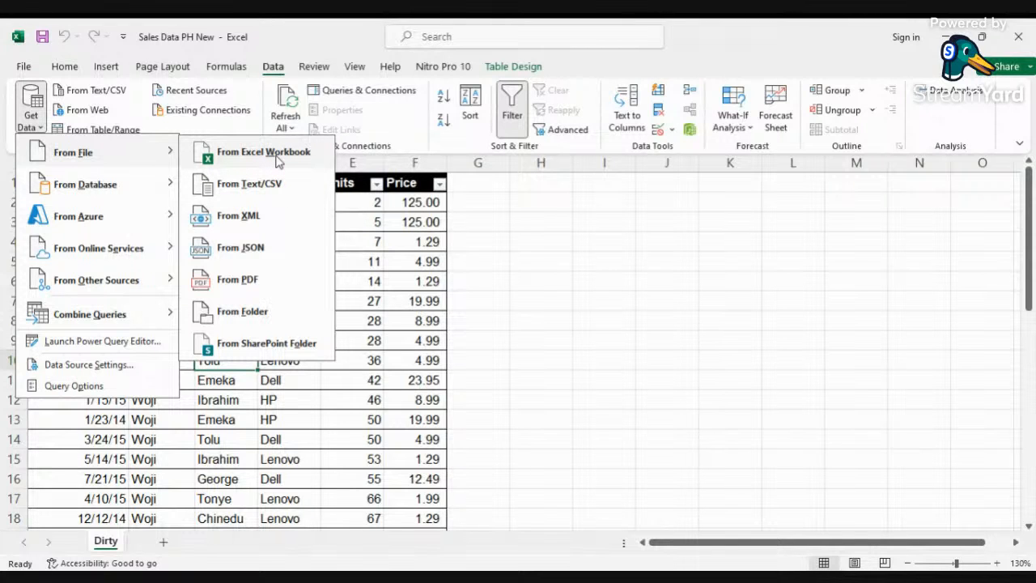
left_click(278, 154)
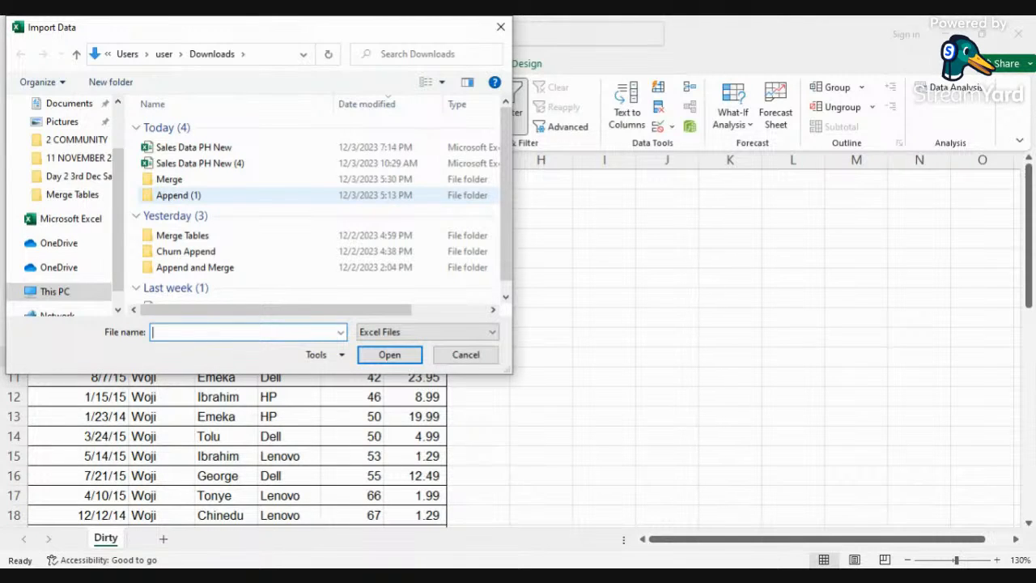
scroll(72, 158, "up", 2)
left_click(69, 153)
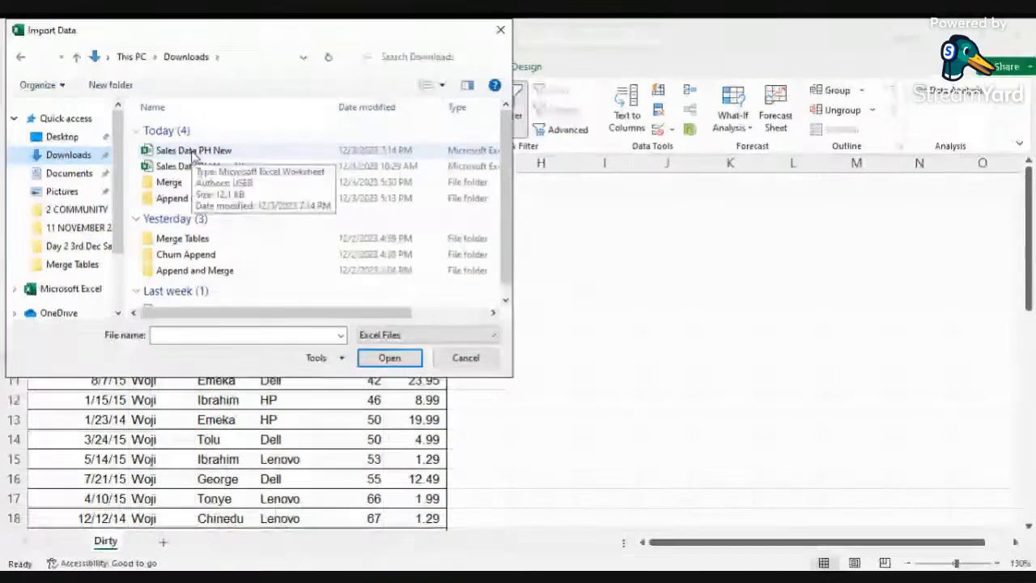
left_click(194, 152)
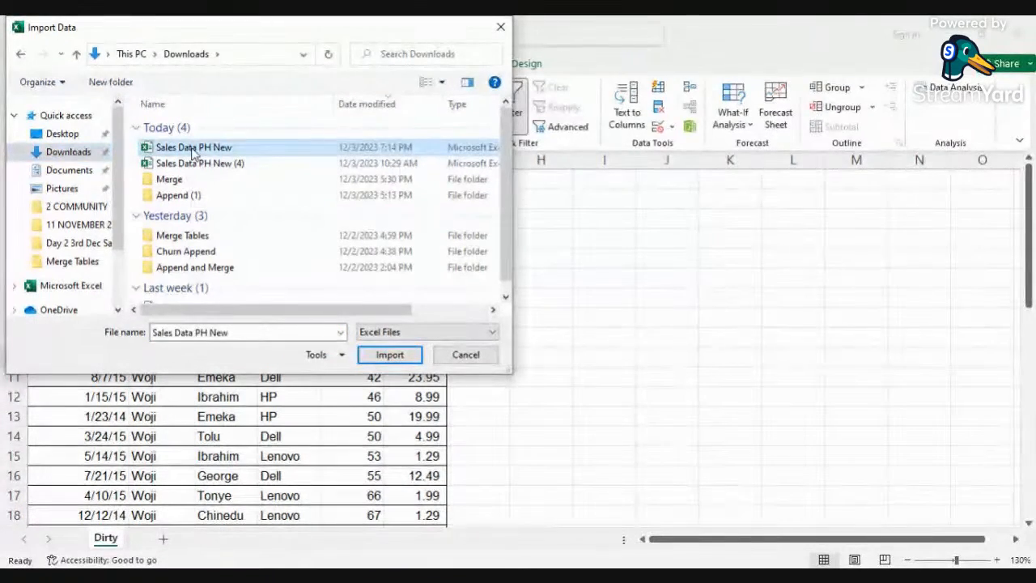
left_click(390, 355)
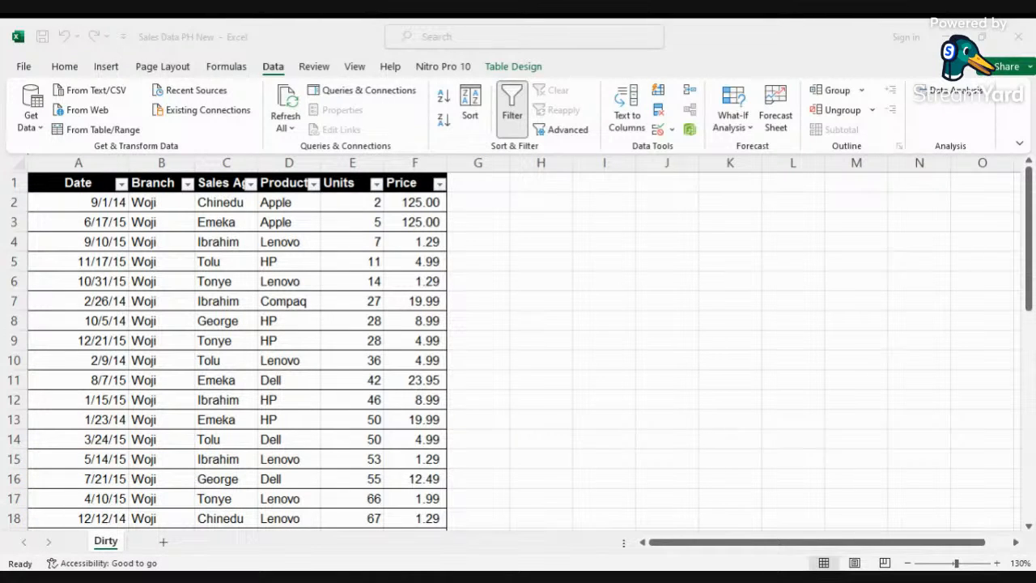
left_click(226, 360)
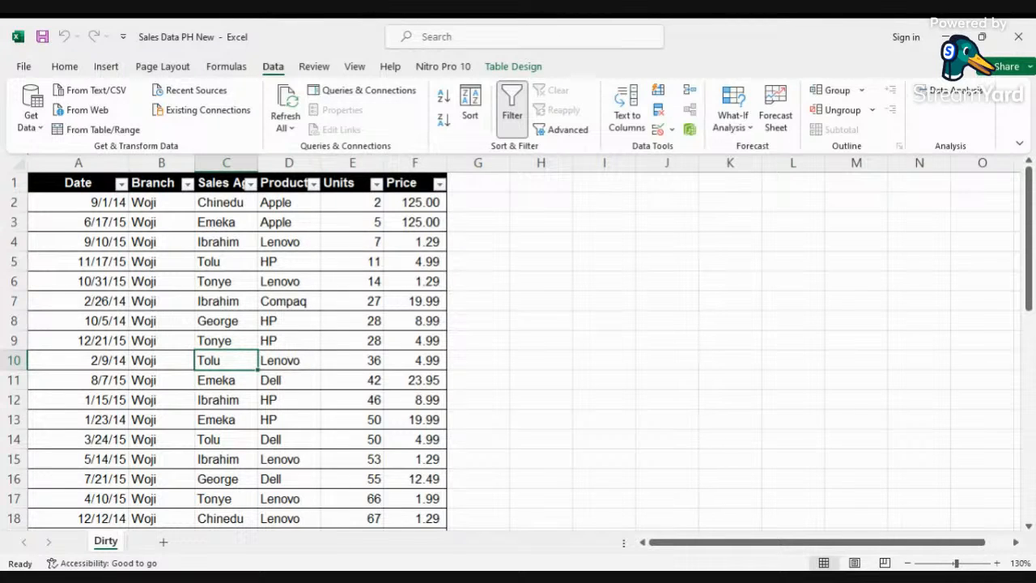
key("alt+Tab")
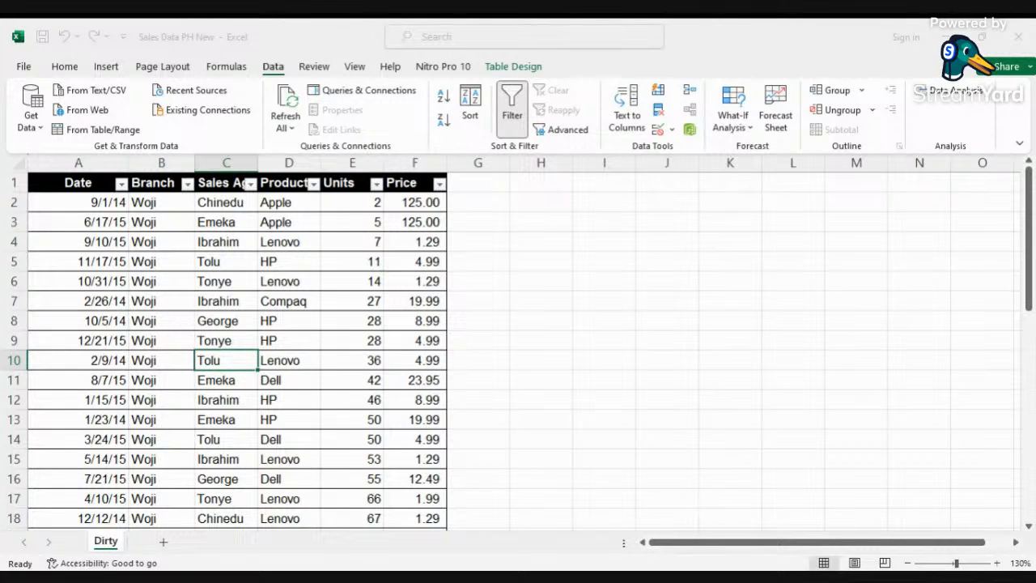
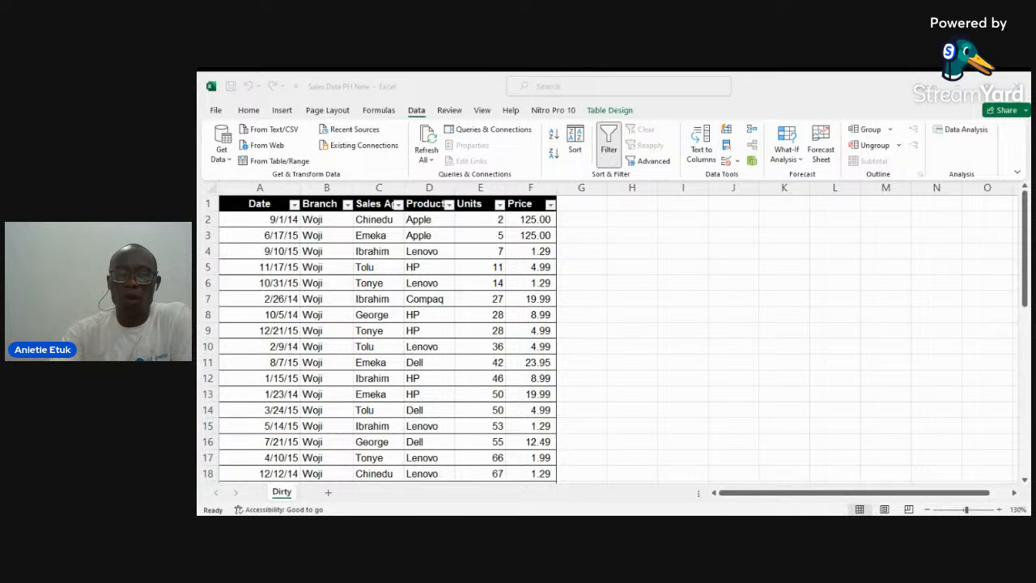
Step: Add a new table column in G that multiplies each row's Units by its Price
left_click(379, 347)
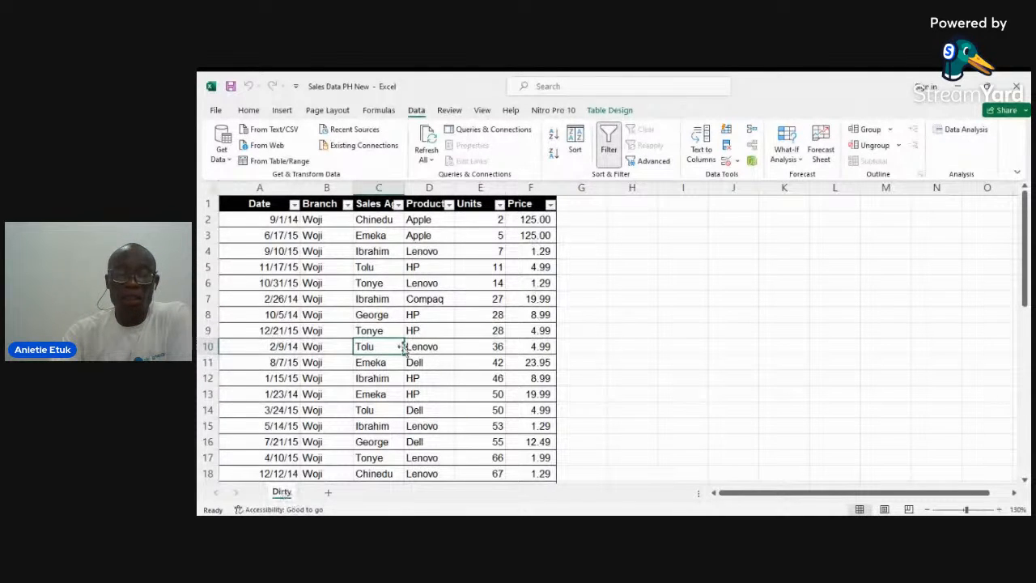
left_click(486, 250)
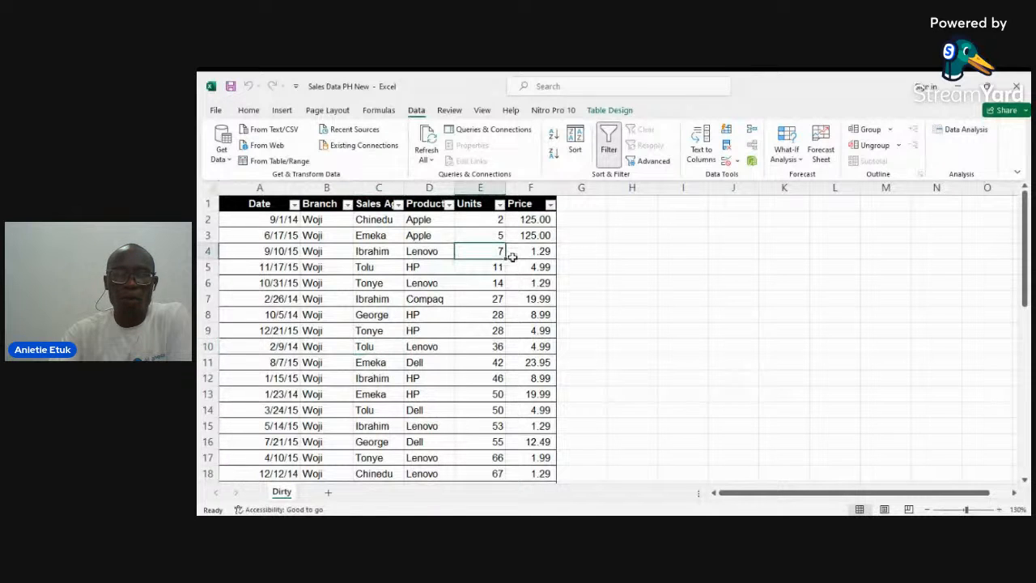
left_click(572, 221)
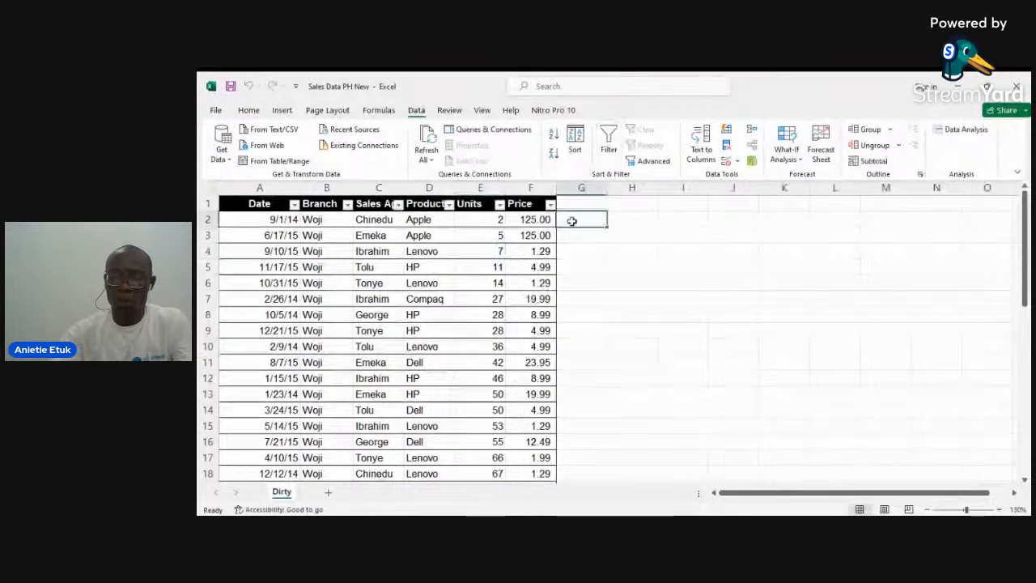
type("=")
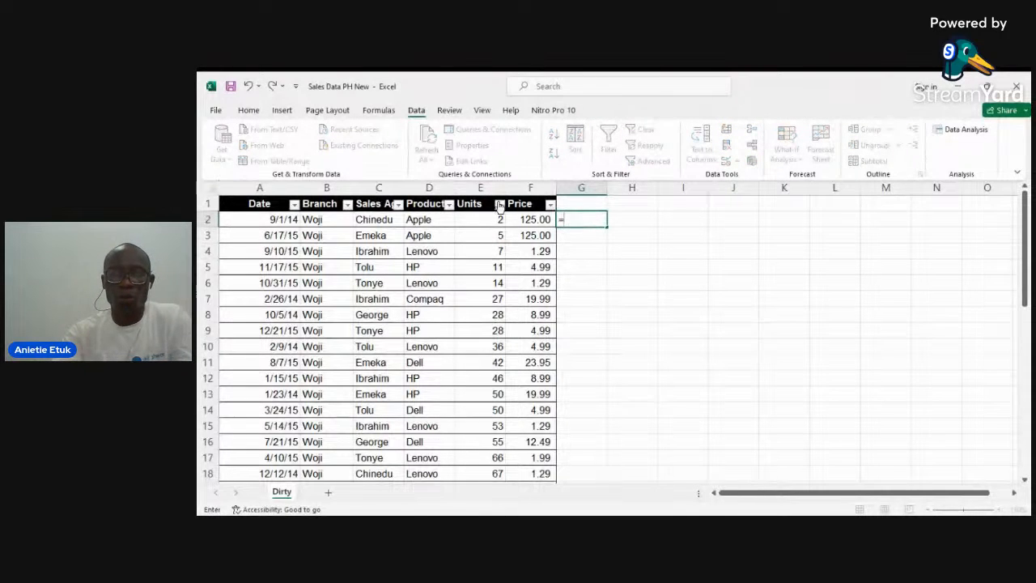
left_click(498, 217)
type("*")
left_click(530, 220)
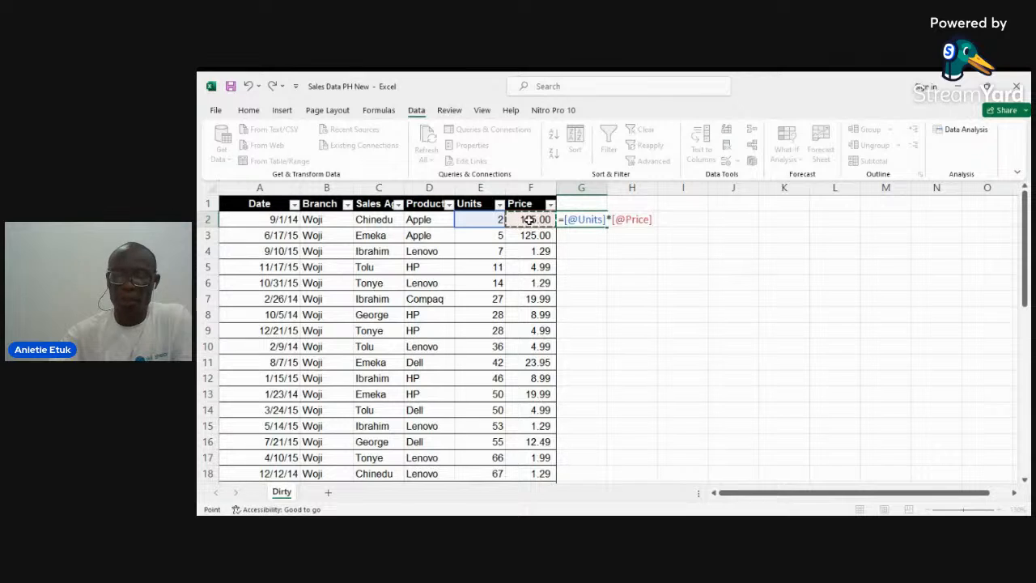
key("Return")
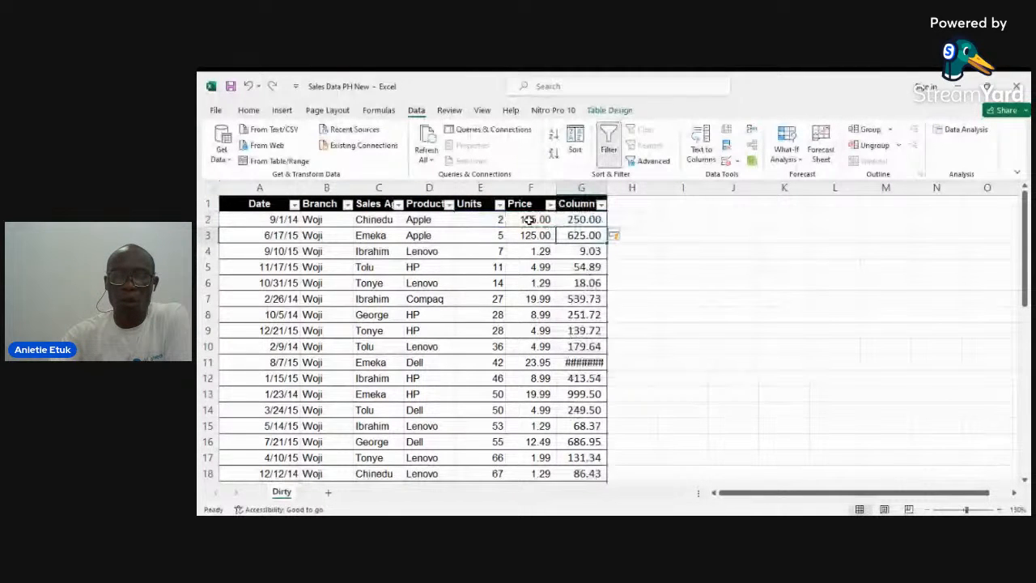
Step: Widen the new column to fit and name its header Revenue
double_click(608, 188)
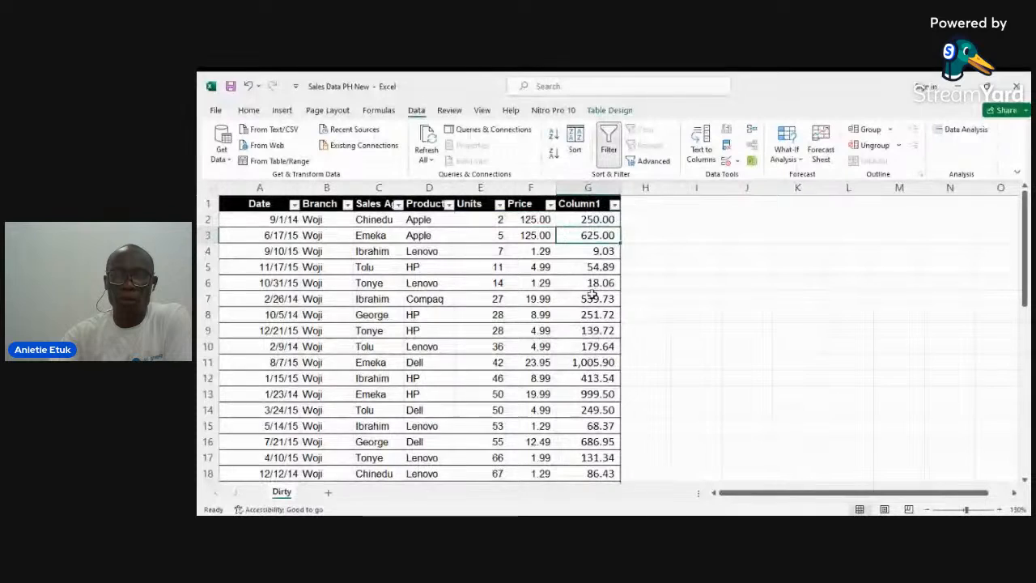
left_click(581, 203)
type("Revenue")
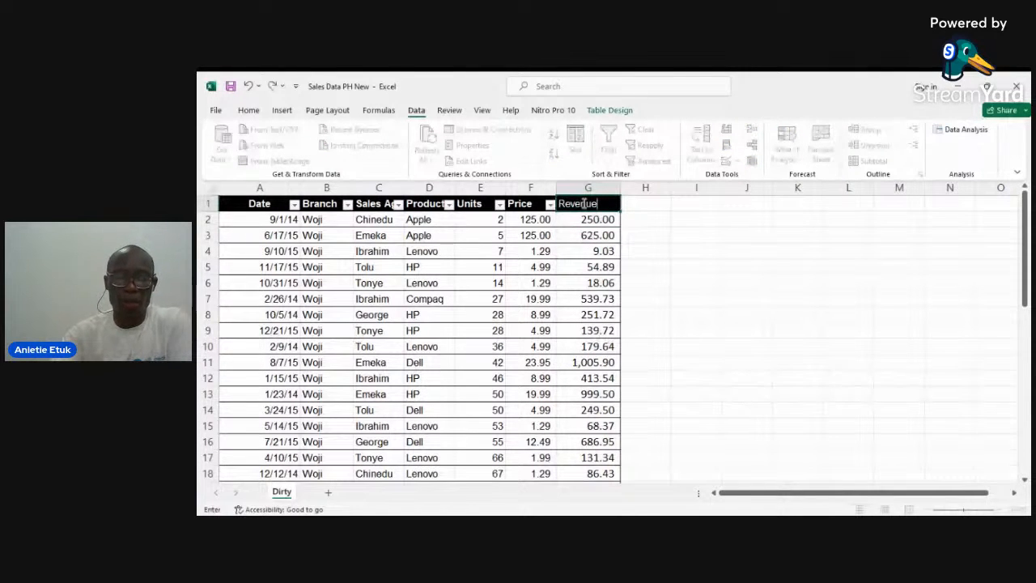
key("Tab")
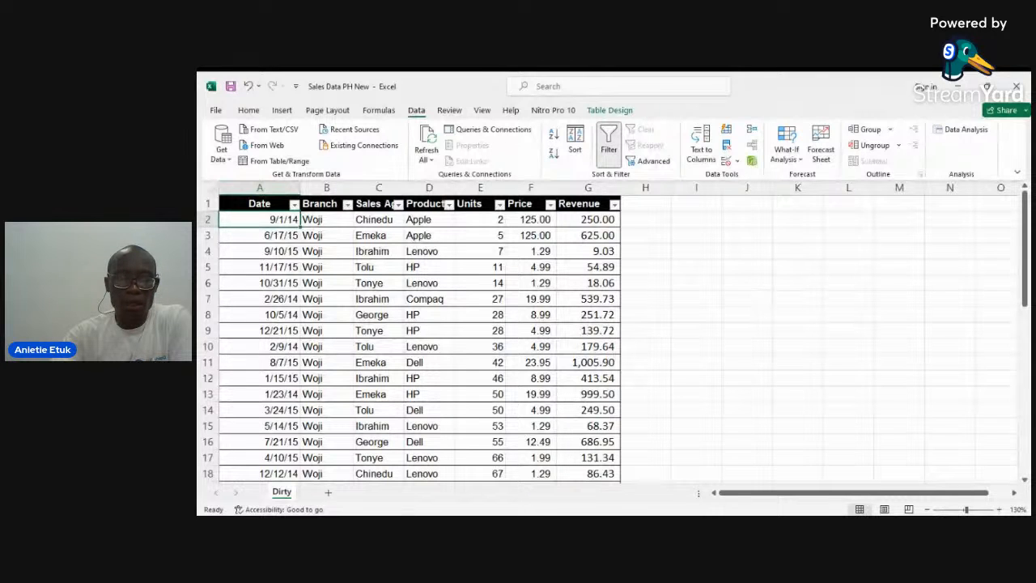
Step: Format the Price column as Currency with 0 decimal places and the $ symbol
right_click(531, 187)
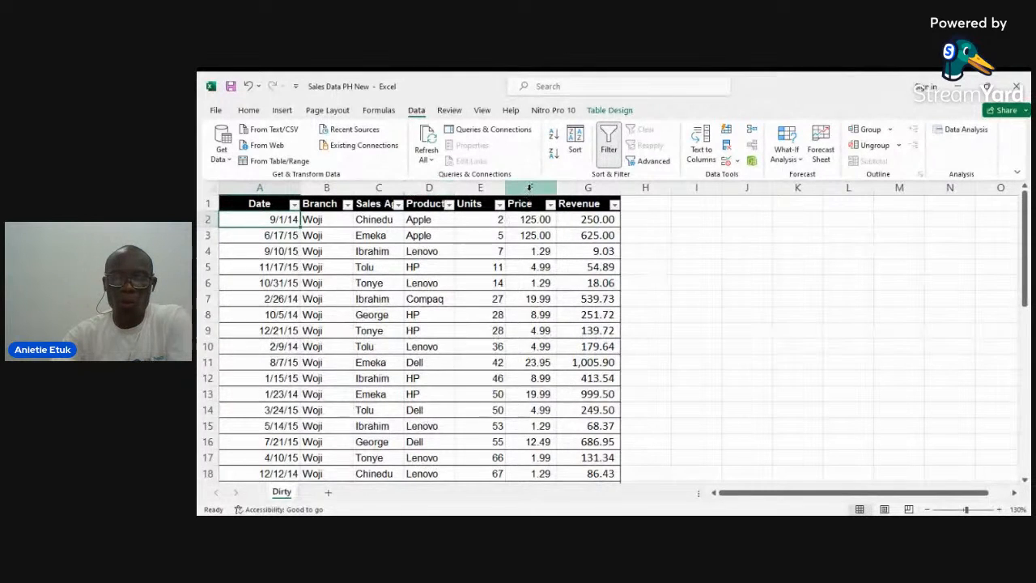
key("Escape")
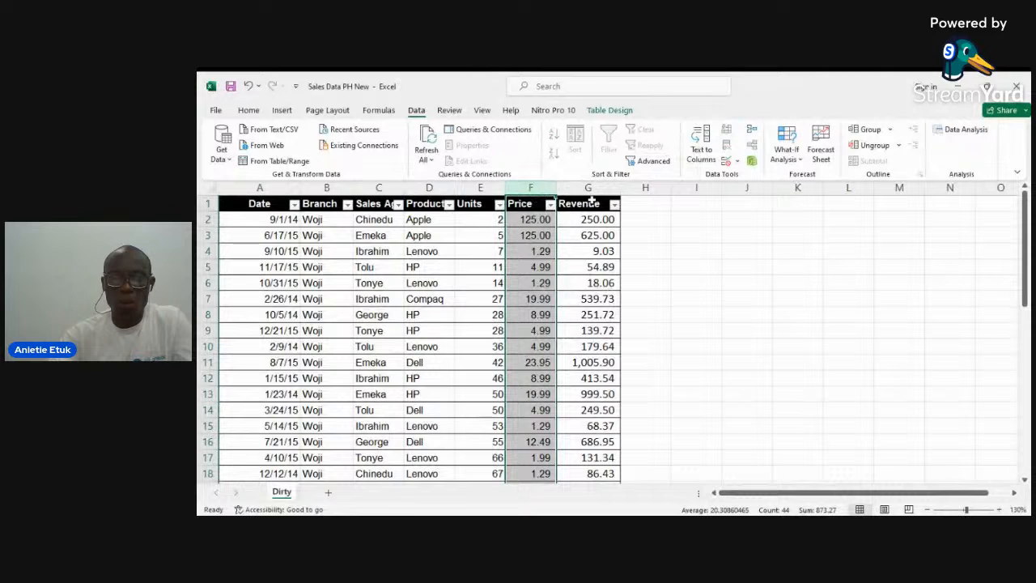
left_click(591, 189, "shift")
right_click(590, 189)
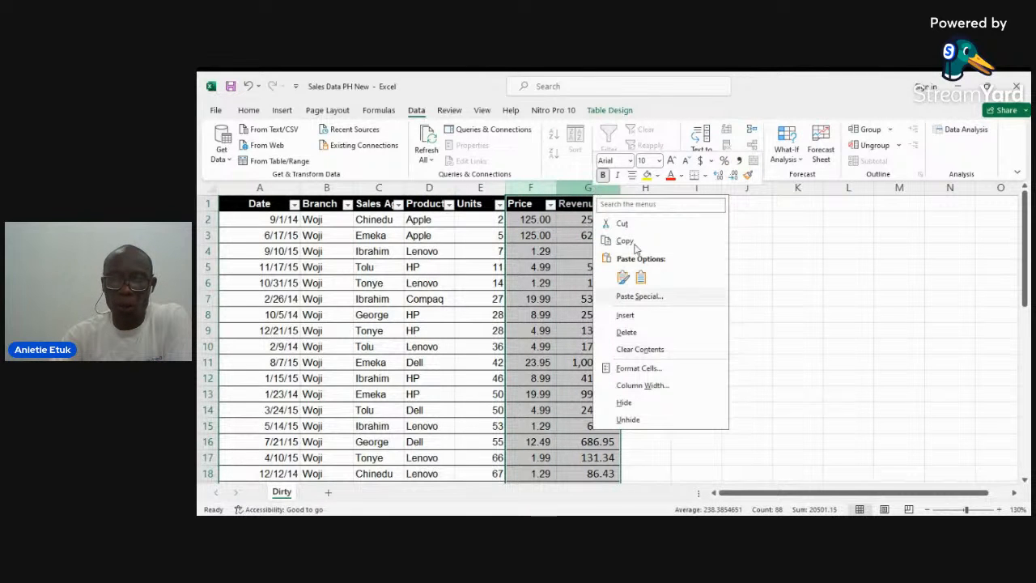
left_click(652, 350)
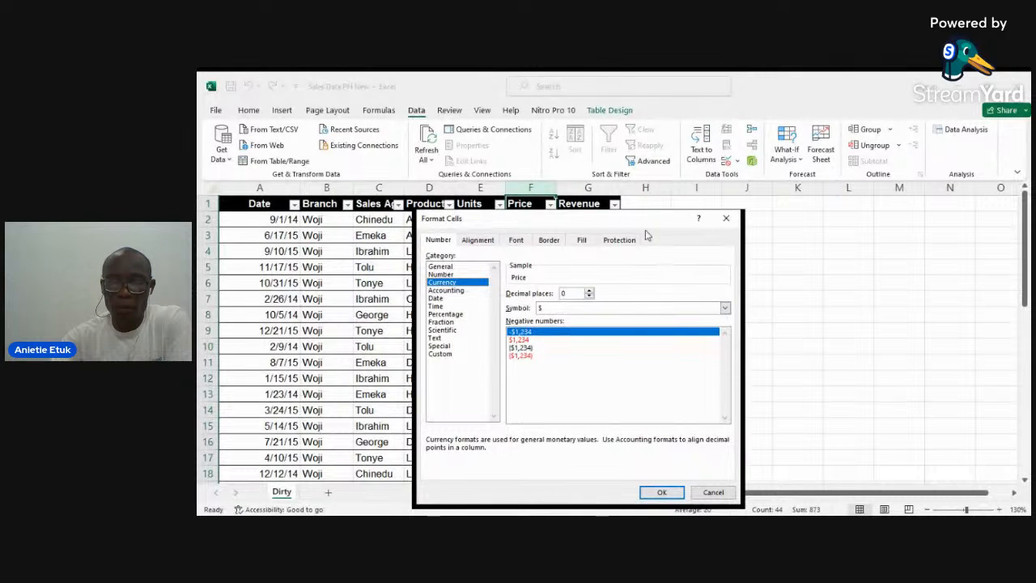
left_click_drag(644, 226, 480, 204)
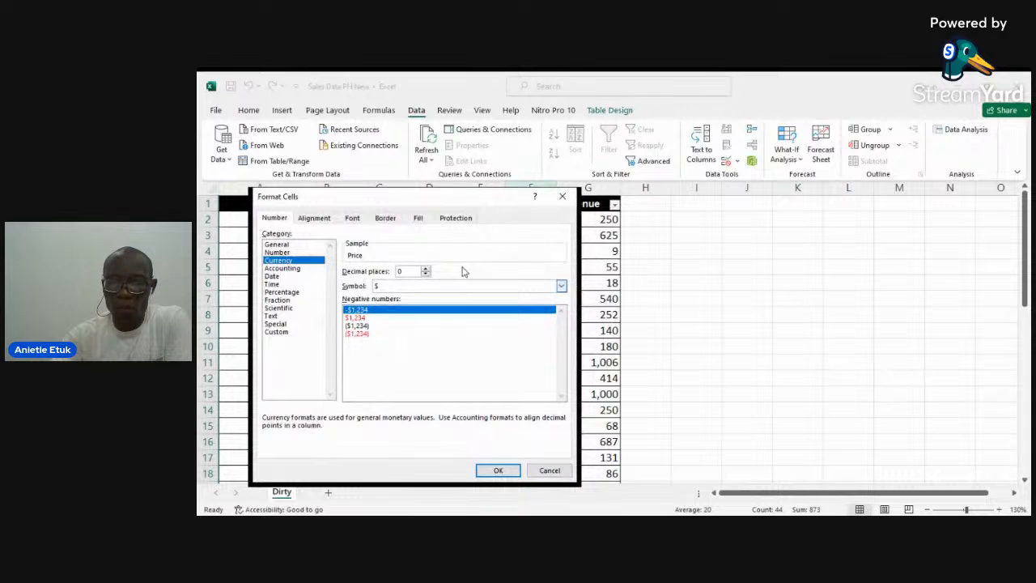
key("Return")
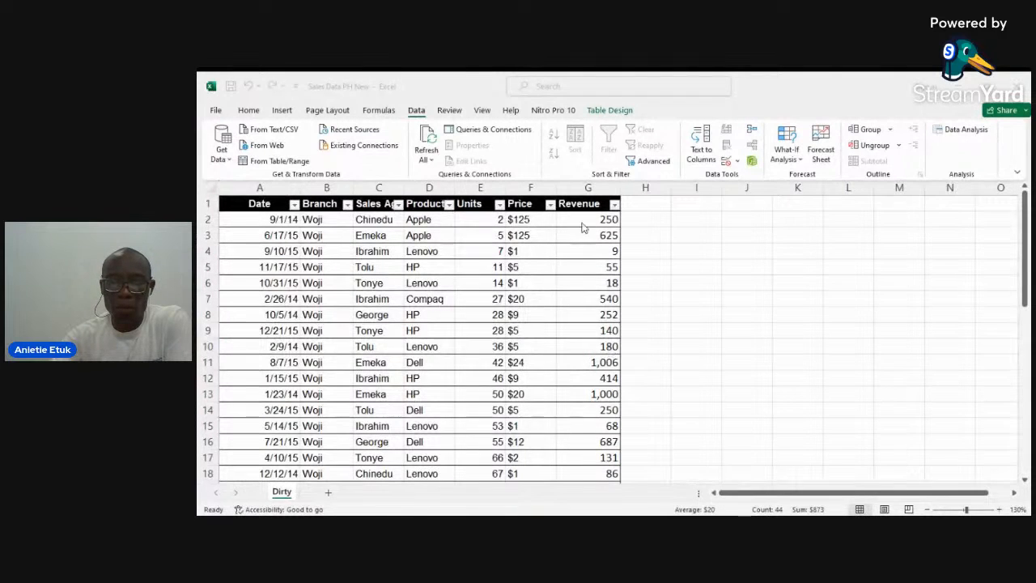
Step: Format the Revenue column as Currency with 0 decimal places
right_click(594, 187)
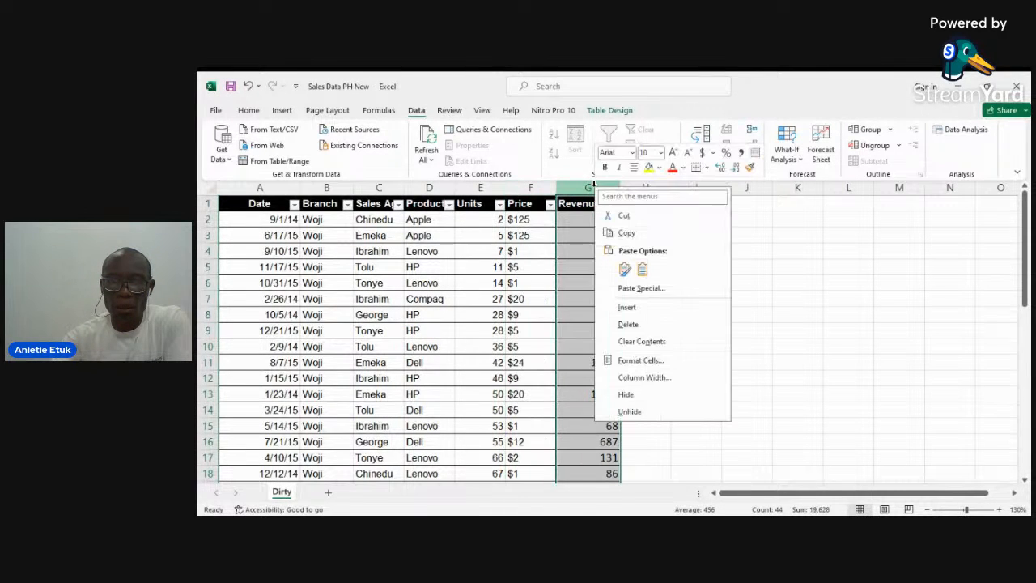
left_click(640, 359)
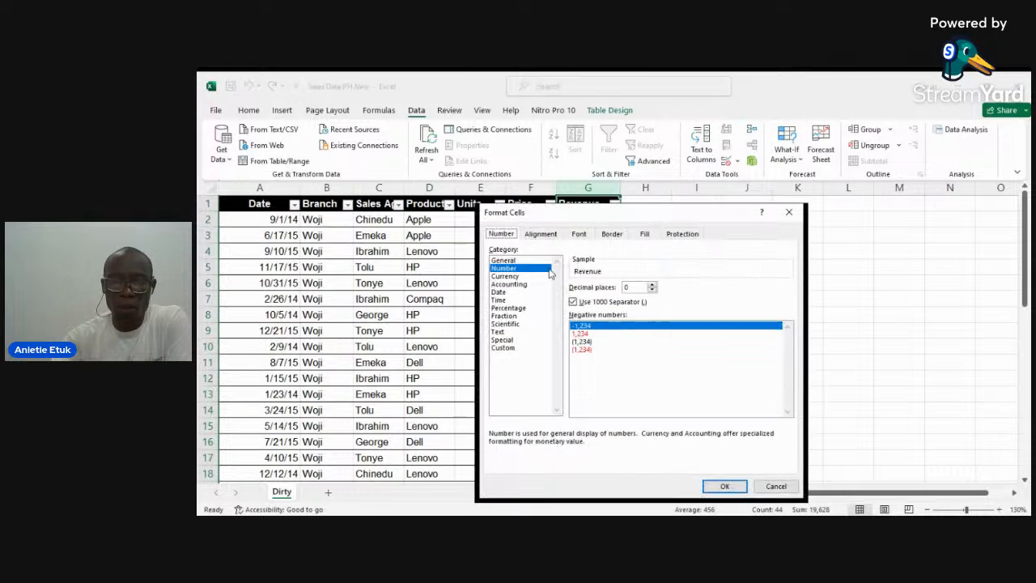
left_click(511, 277)
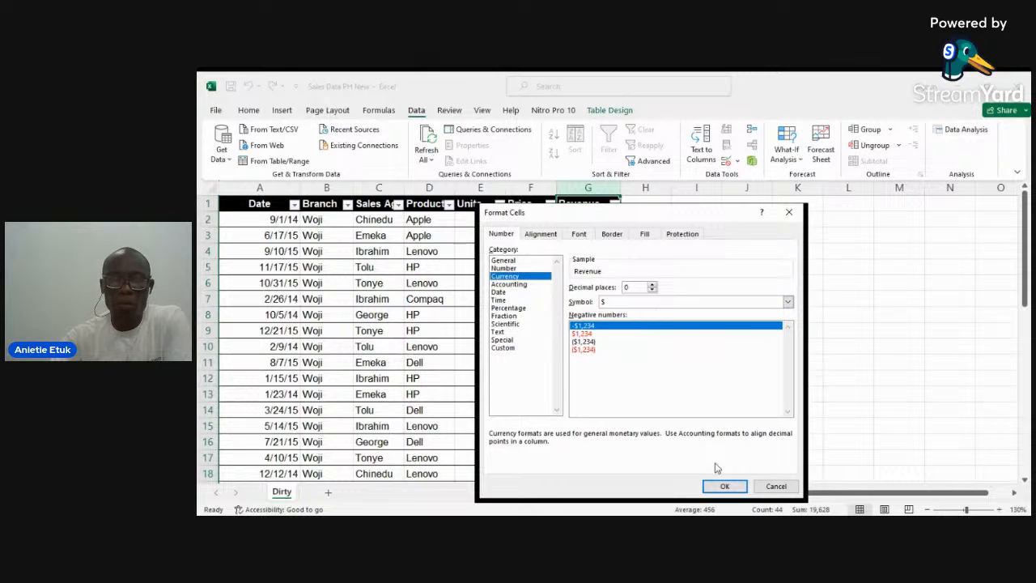
left_click(725, 486)
left_click(696, 331)
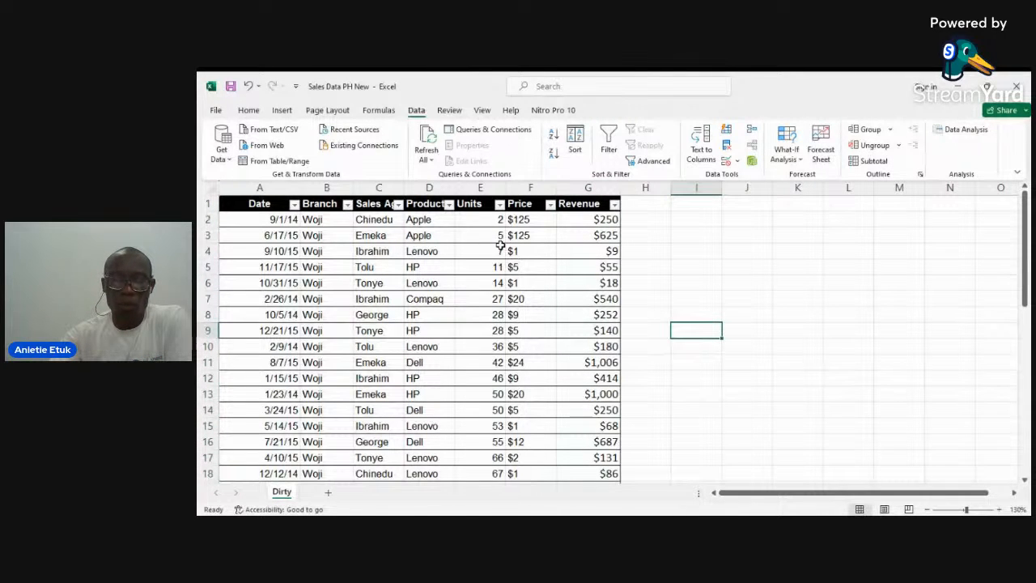
key("alt+Tab")
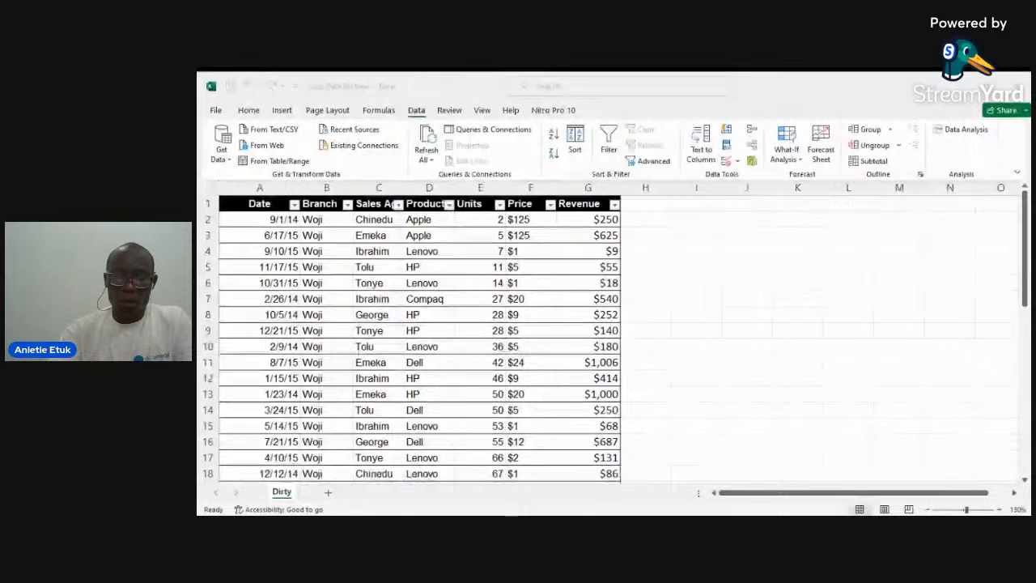
key("alt+Tab")
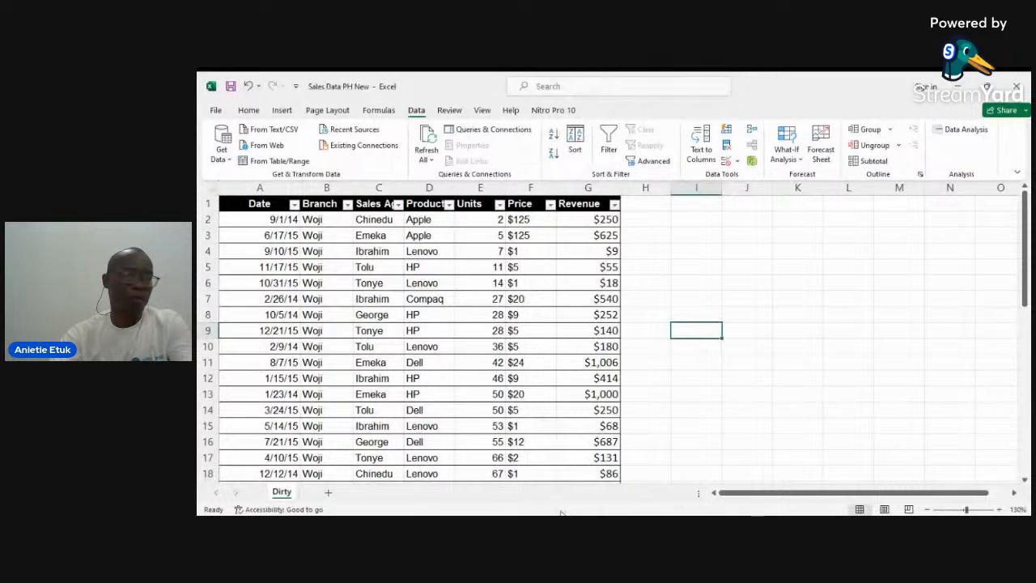
left_click(215, 110)
left_click(231, 166)
left_click(401, 173)
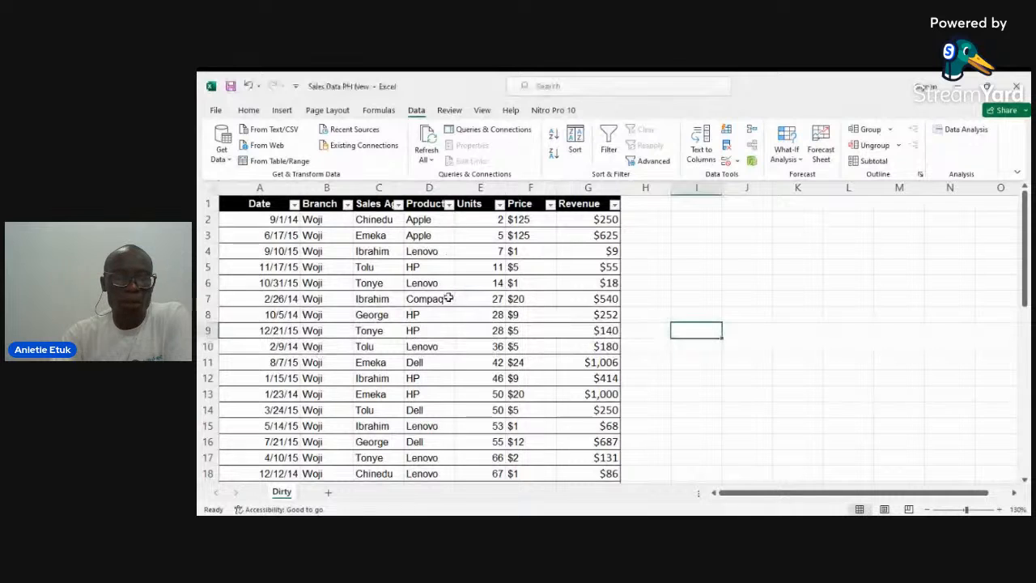
Step: Insert a PivotTable from the sales table on a new worksheet
left_click(397, 273)
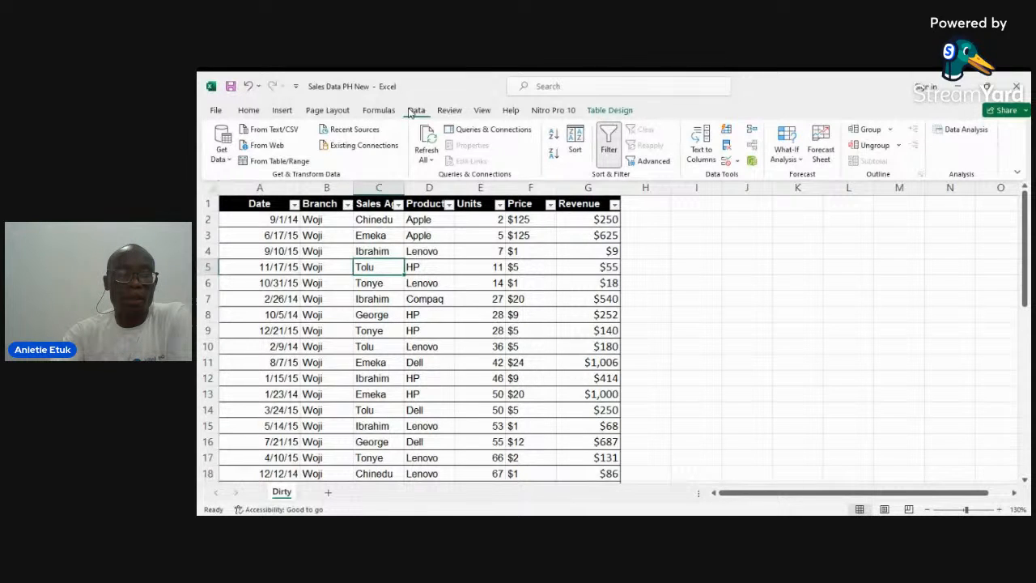
left_click(282, 110)
left_click(232, 140)
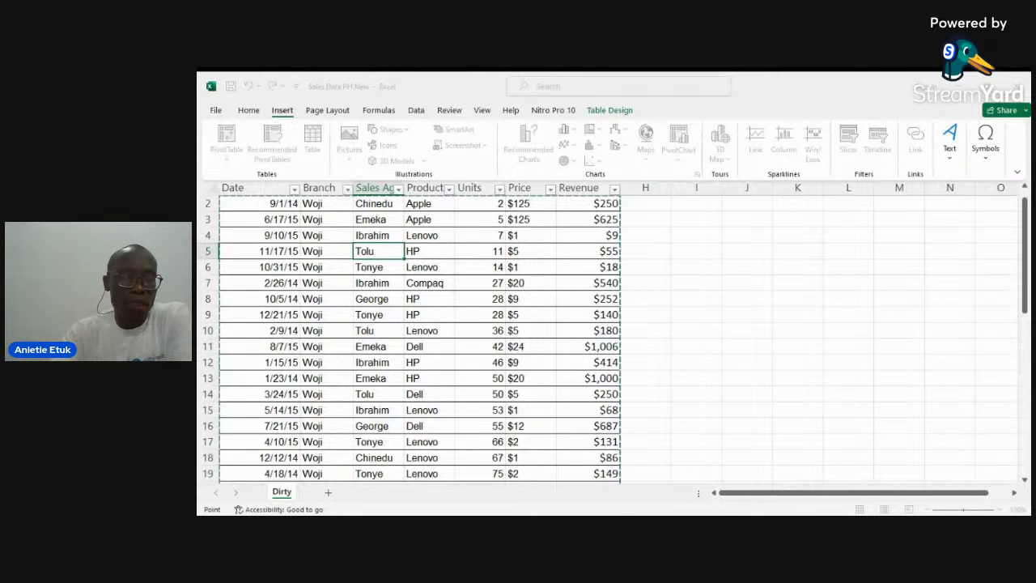
key("Escape")
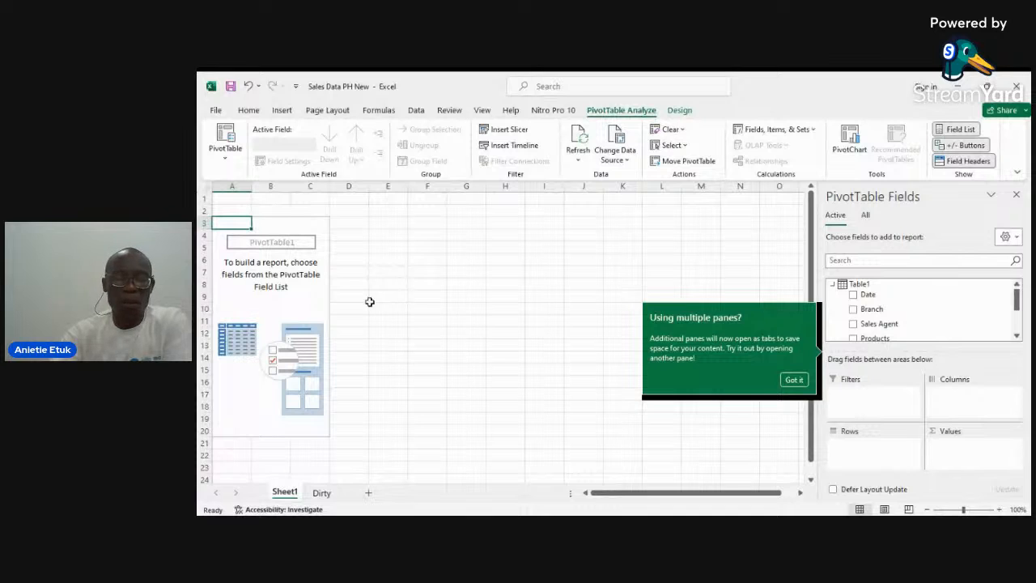
Step: Rename the PivotTable's sheet as Models
key("ctrl+Page_Down")
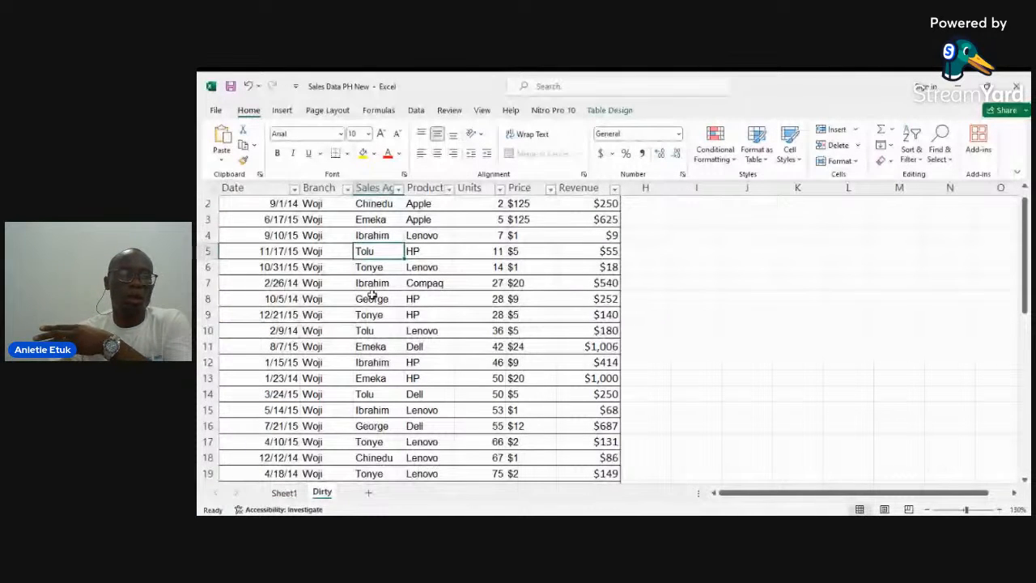
scroll(275, 251, "up", 1)
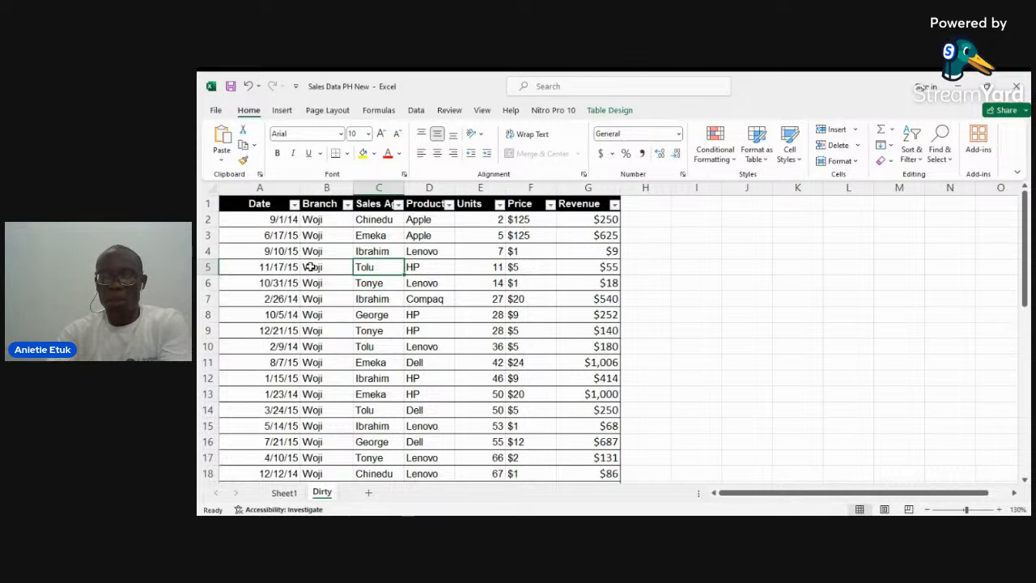
right_click(285, 492)
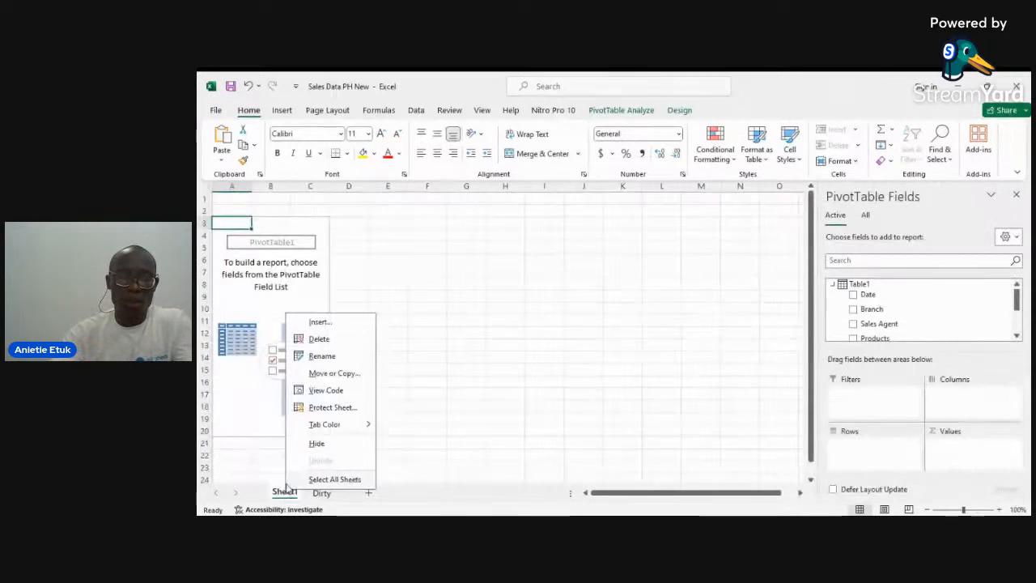
left_click(354, 356)
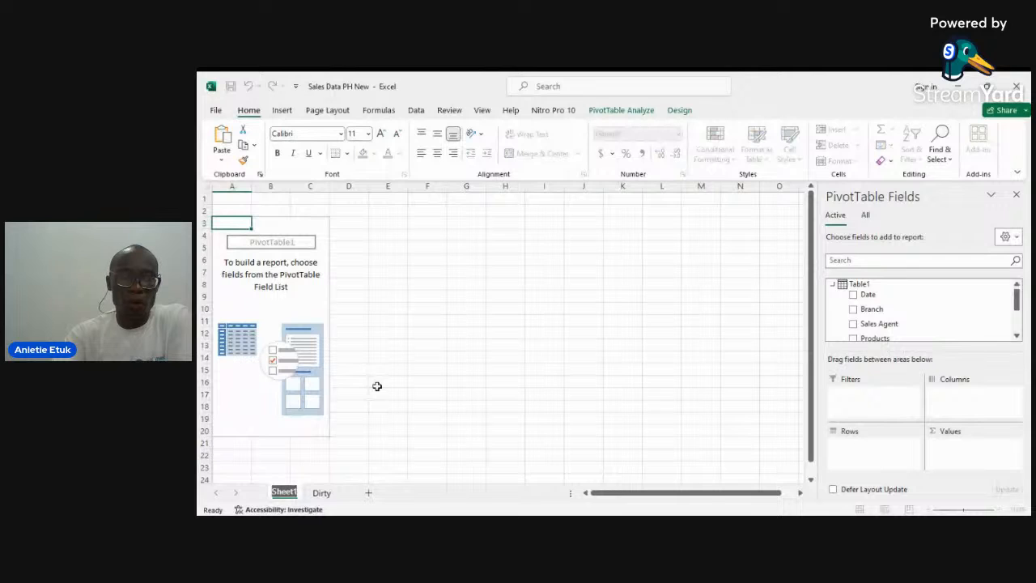
type("Models")
left_click(377, 386)
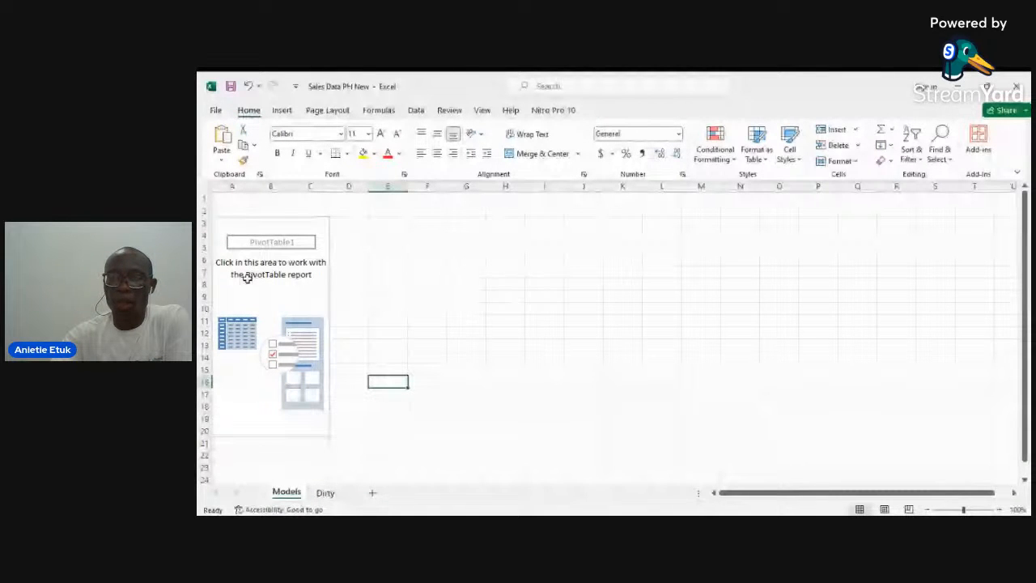
Step: Add the Revenue field to the PivotTable's Values area
left_click(247, 278)
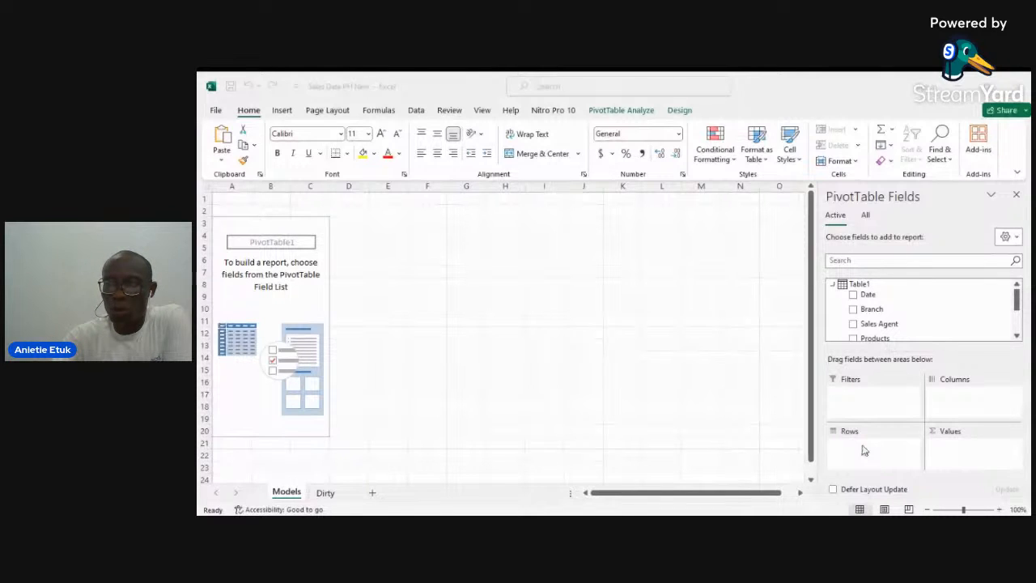
scroll(865, 300, "down", 2)
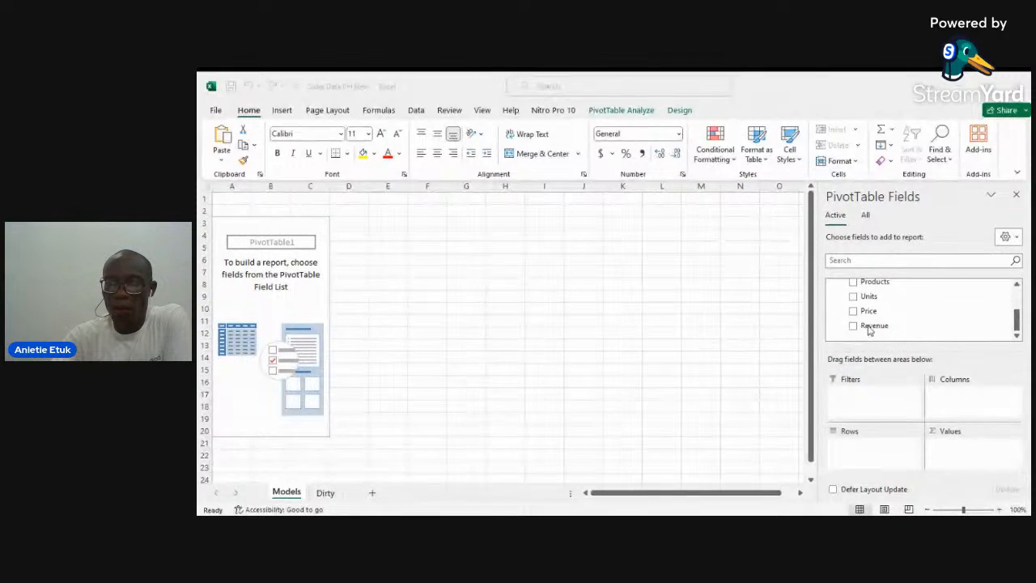
left_click_drag(869, 326, 956, 451)
left_click_drag(873, 325, 962, 447)
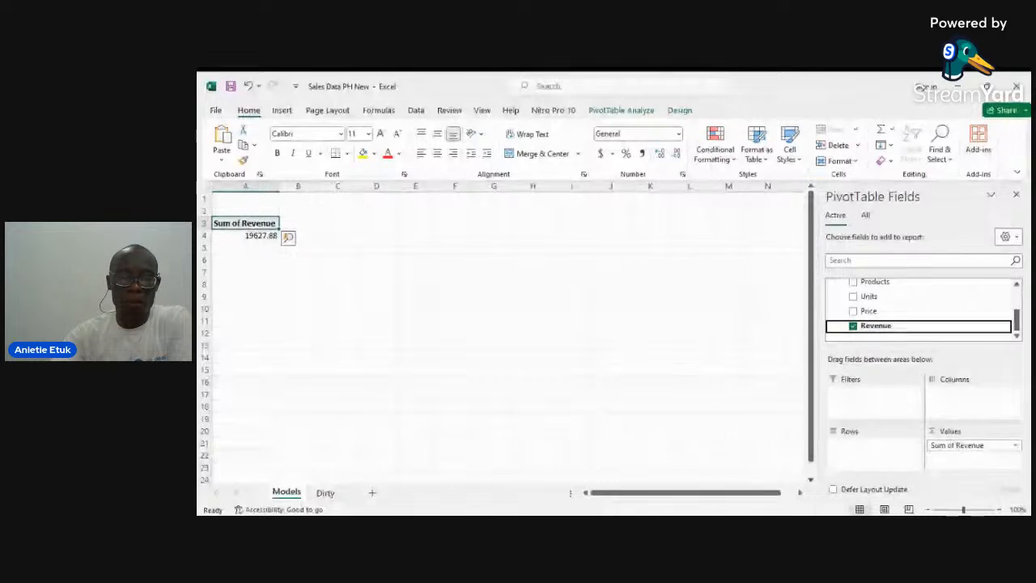
key("alt+Tab")
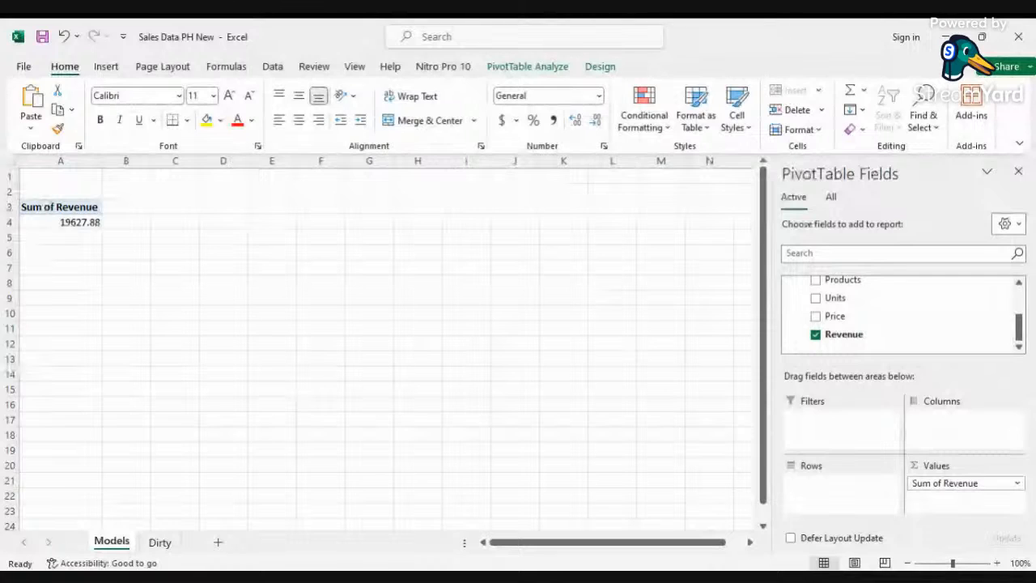
key("alt+Tab")
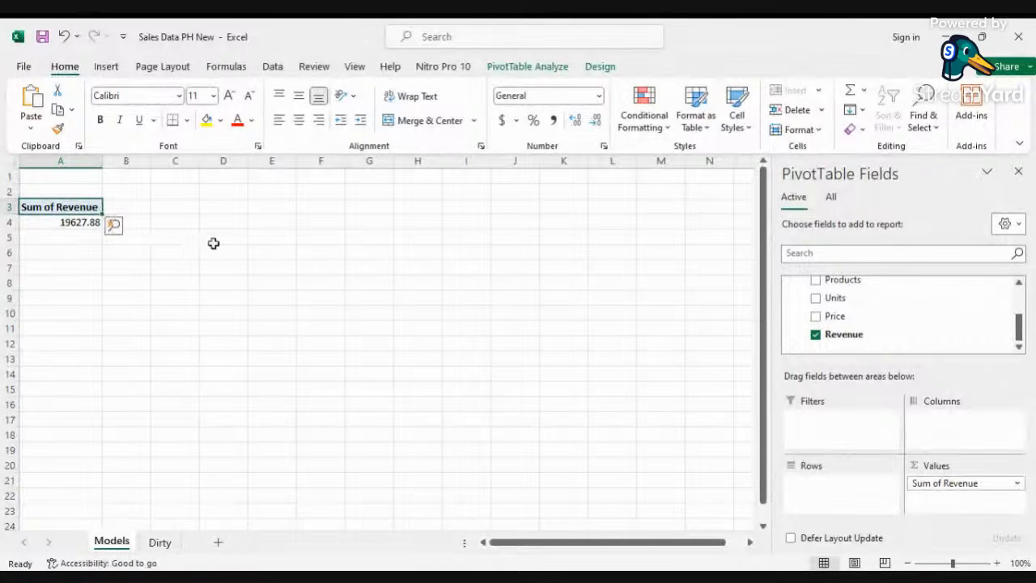
Step: Format the PivotTable's Sum of Revenue value as Currency with 0 decimal places
scroll(213, 243, "up", 4, "ctrl")
scroll(214, 243, "up", 3, "ctrl")
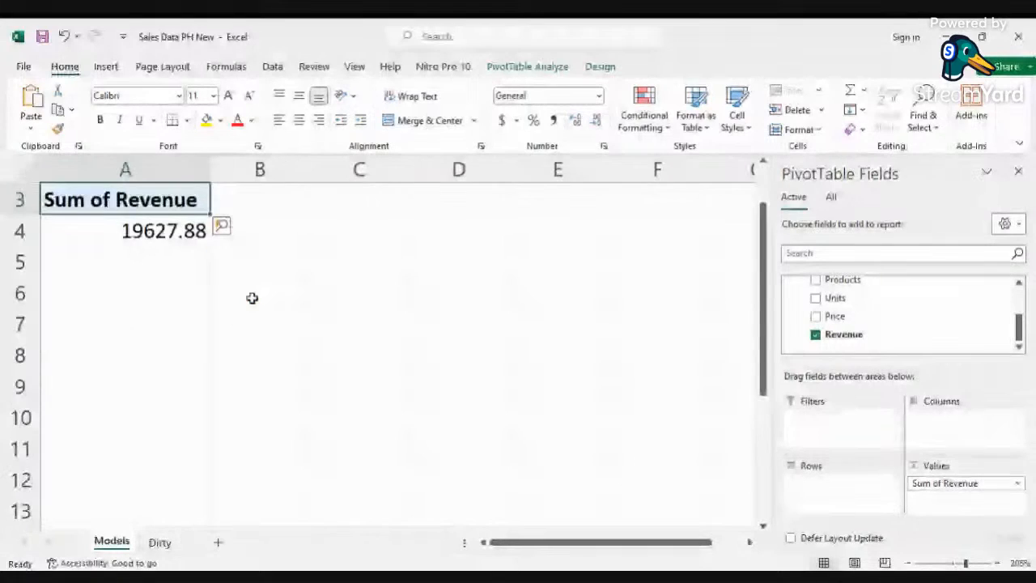
scroll(173, 292, "up", 1)
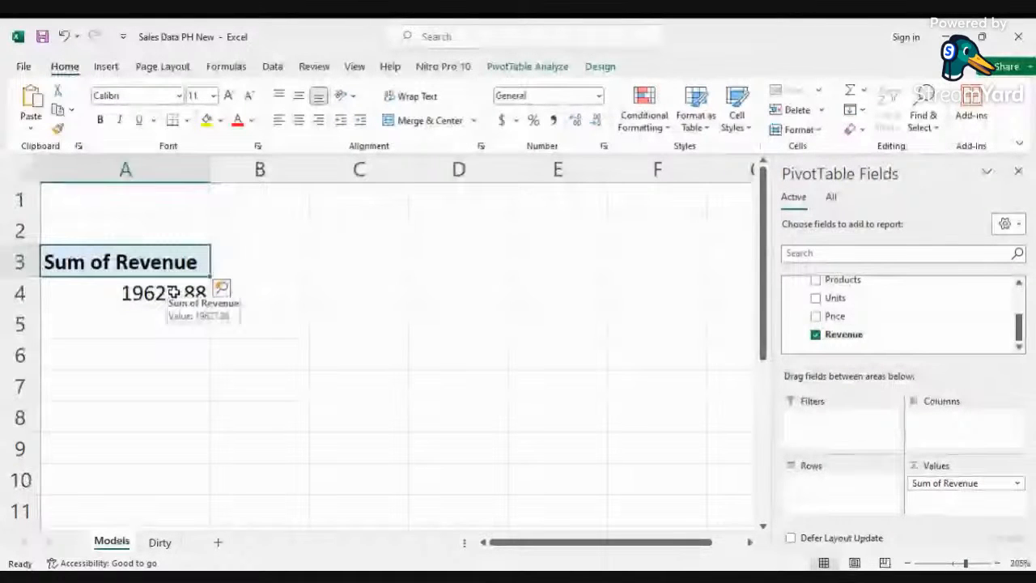
right_click(158, 293)
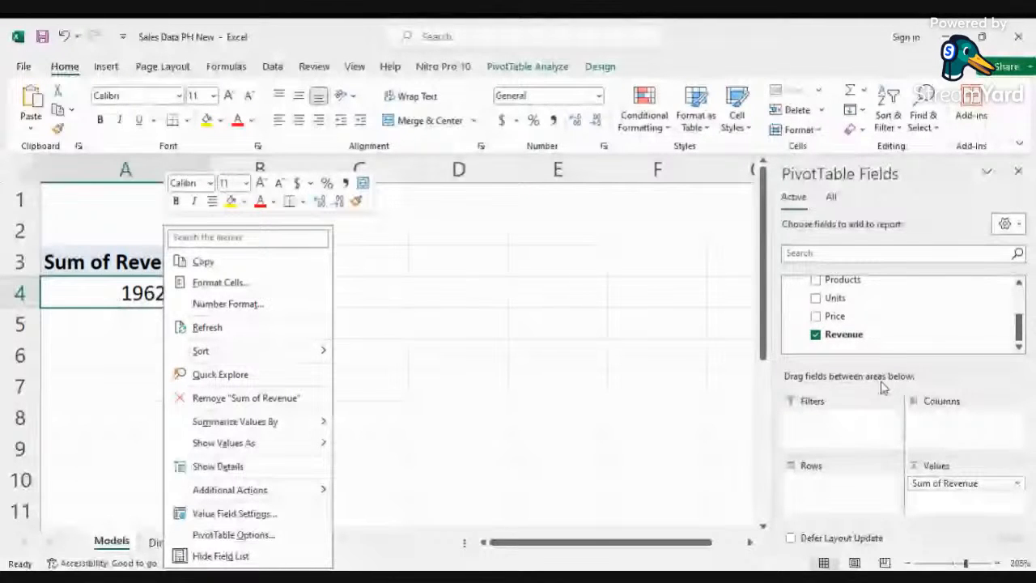
left_click(244, 305)
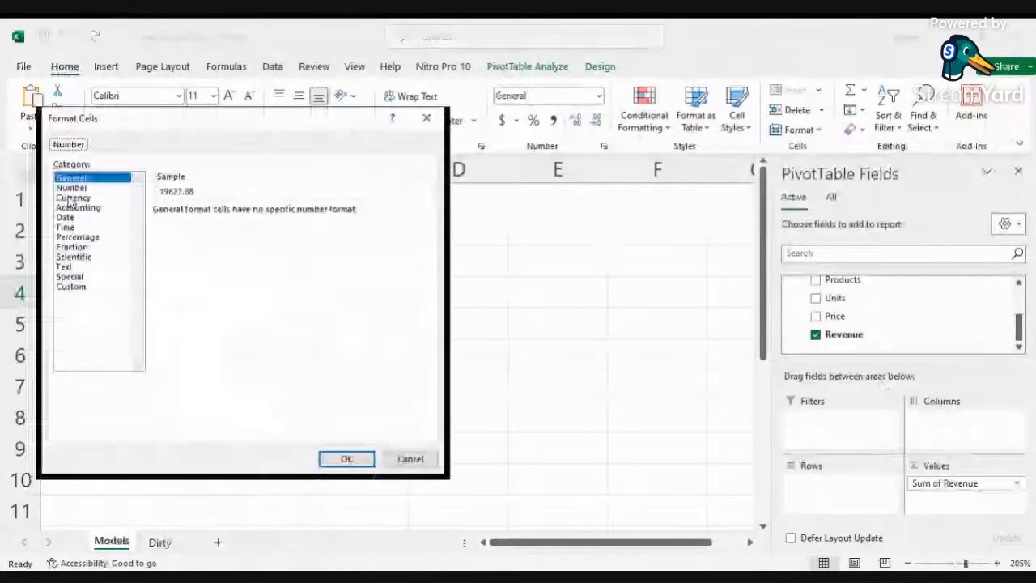
left_click(72, 198)
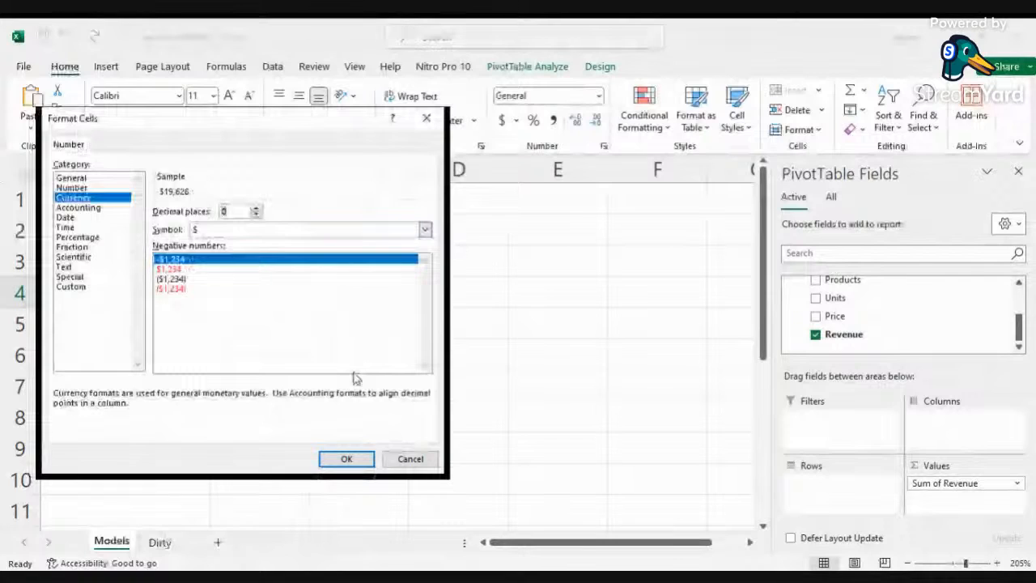
left_click(346, 459)
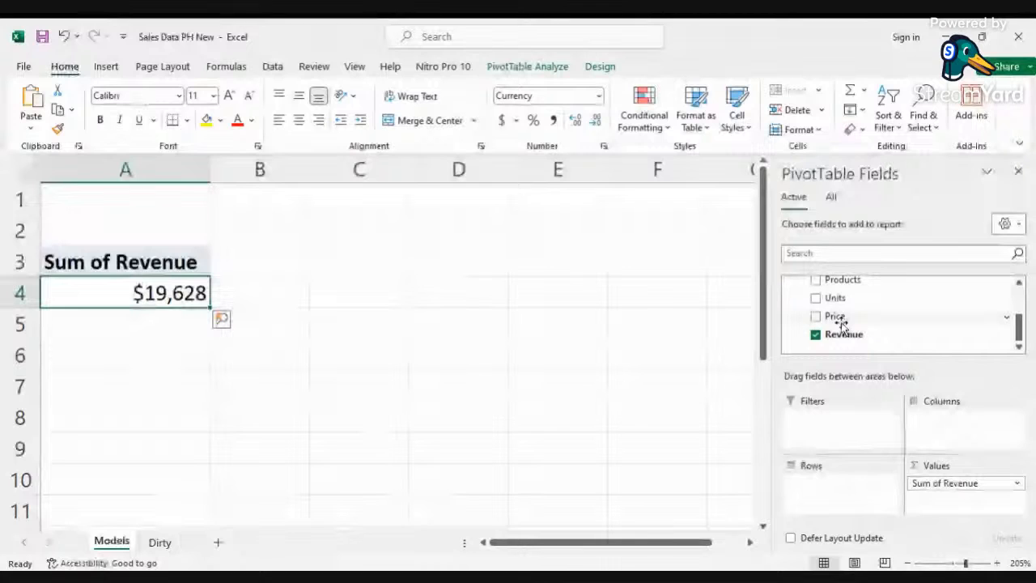
Step: Add the Units field to the Values area and format its sum as Number with 0 decimal places
scroll(850, 323, "up", 1)
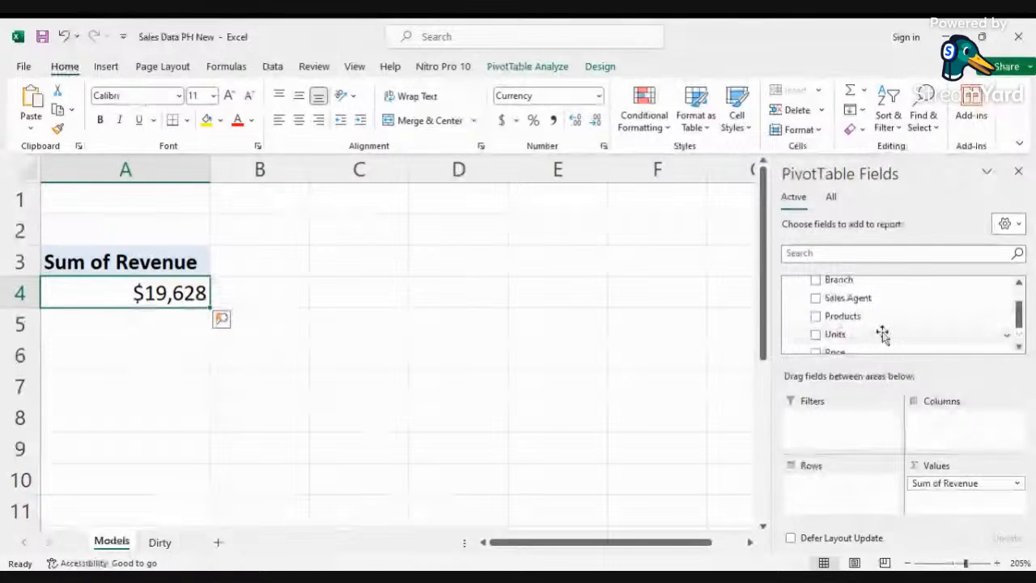
left_click_drag(884, 336, 942, 499)
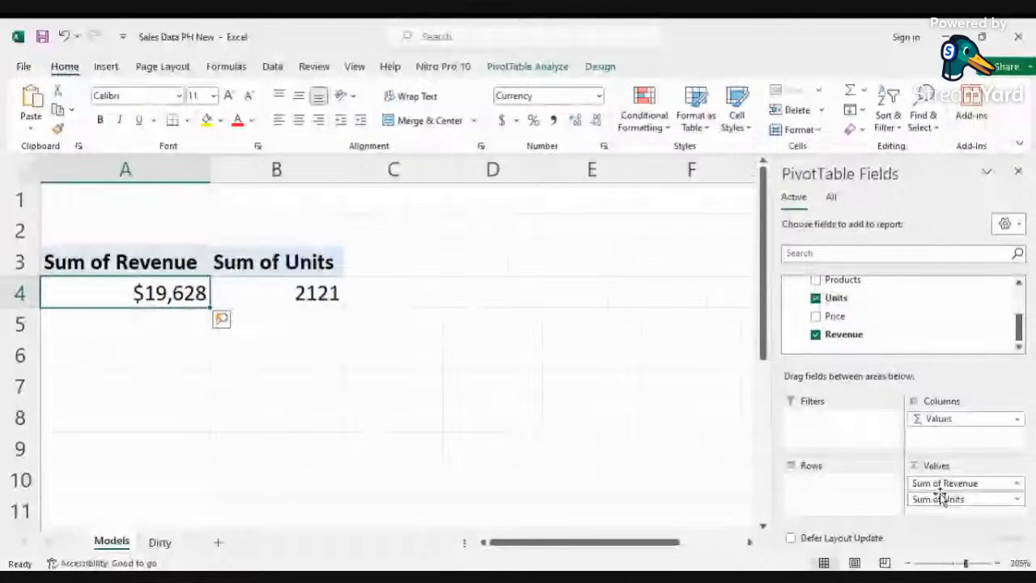
right_click(301, 299)
left_click(371, 304)
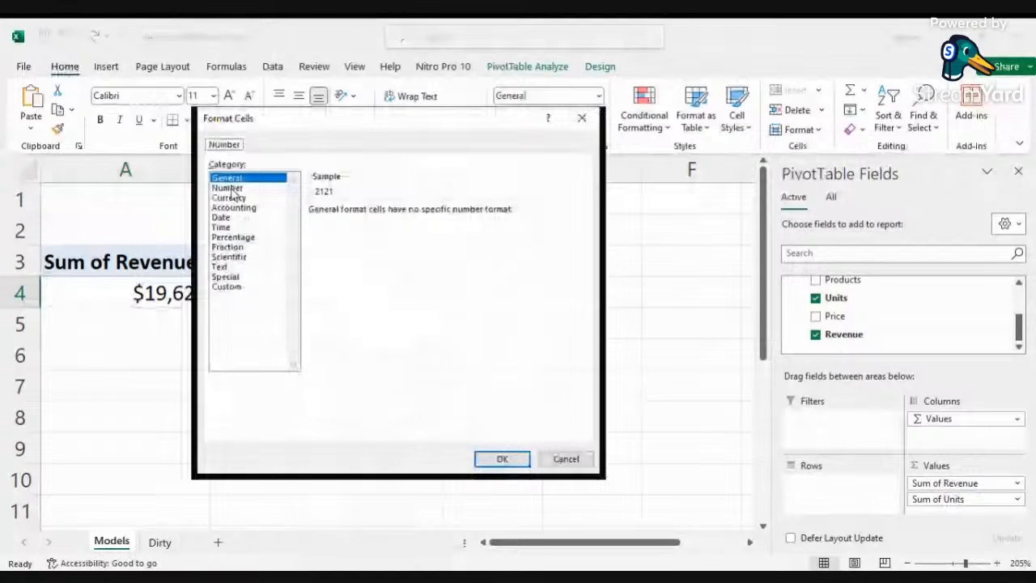
left_click(228, 188)
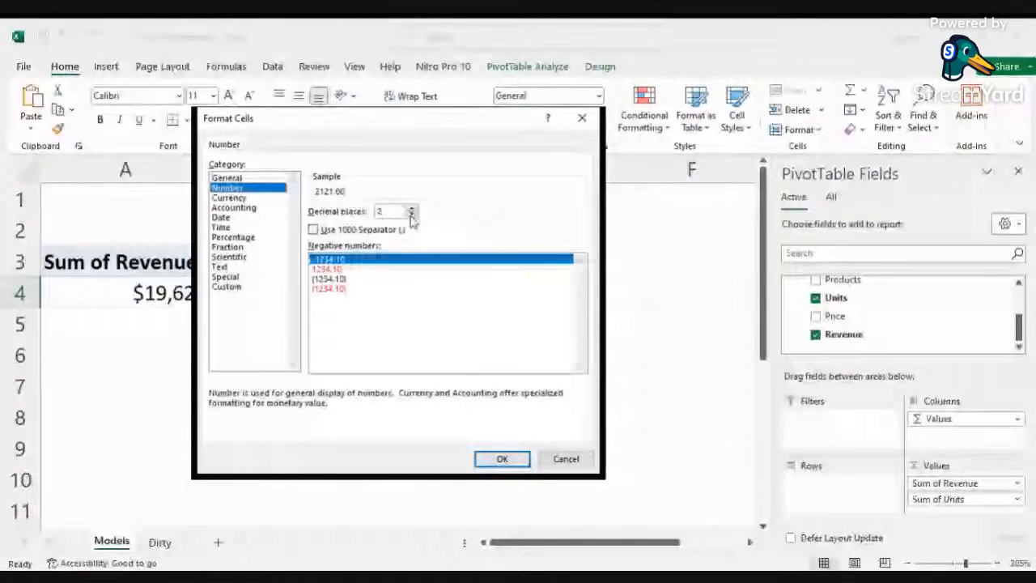
left_click(411, 215)
left_click(411, 215)
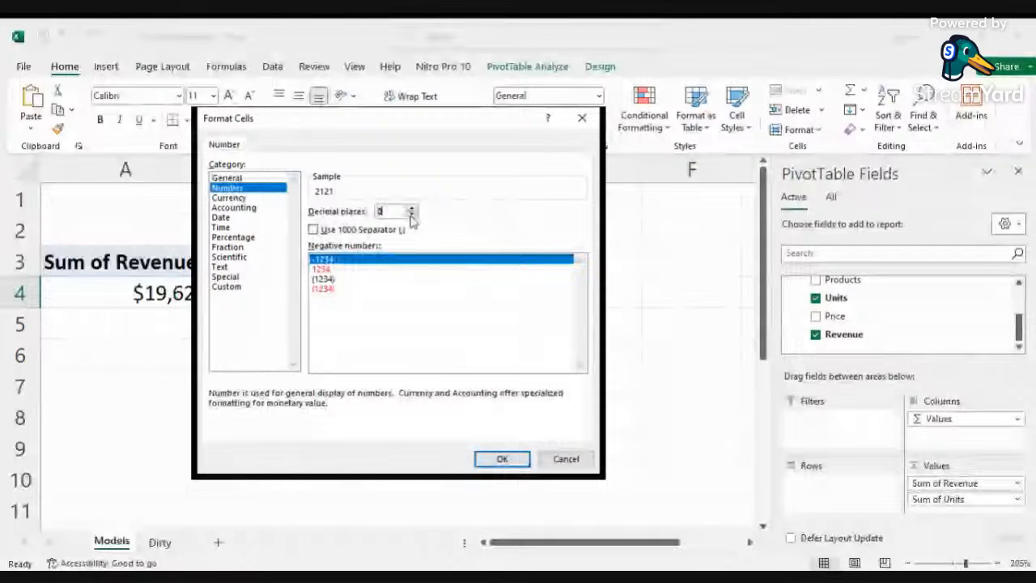
left_click(512, 462)
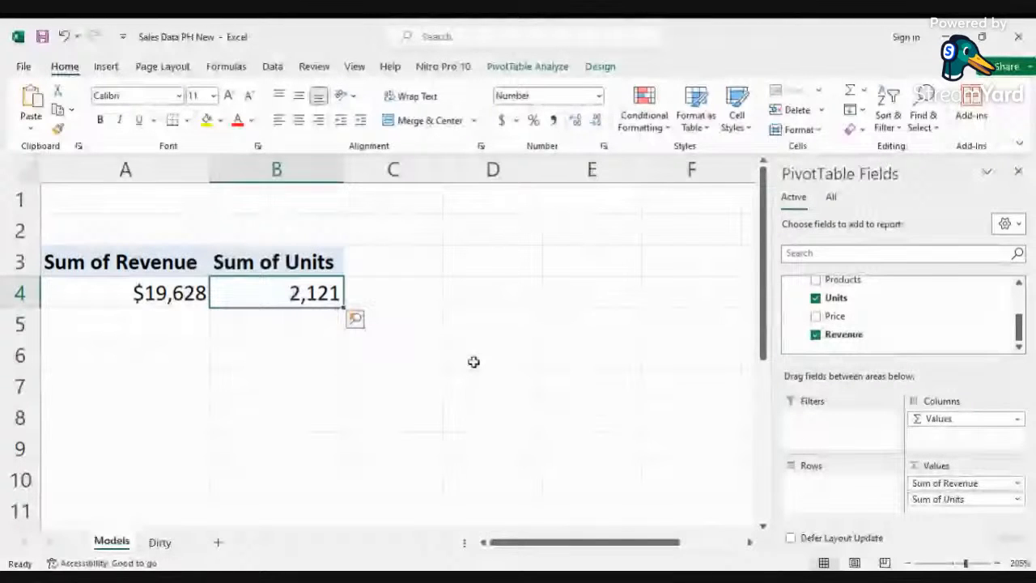
Step: Add the Revenue field to the Values area a second time and summarize it by Average
scroll(865, 322, "up", 1)
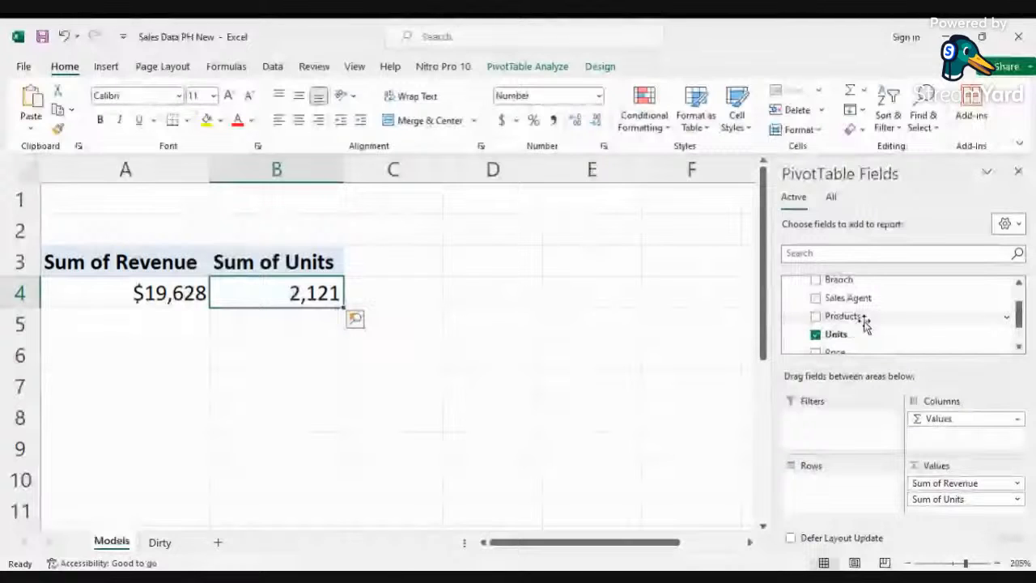
scroll(866, 324, "down", 1)
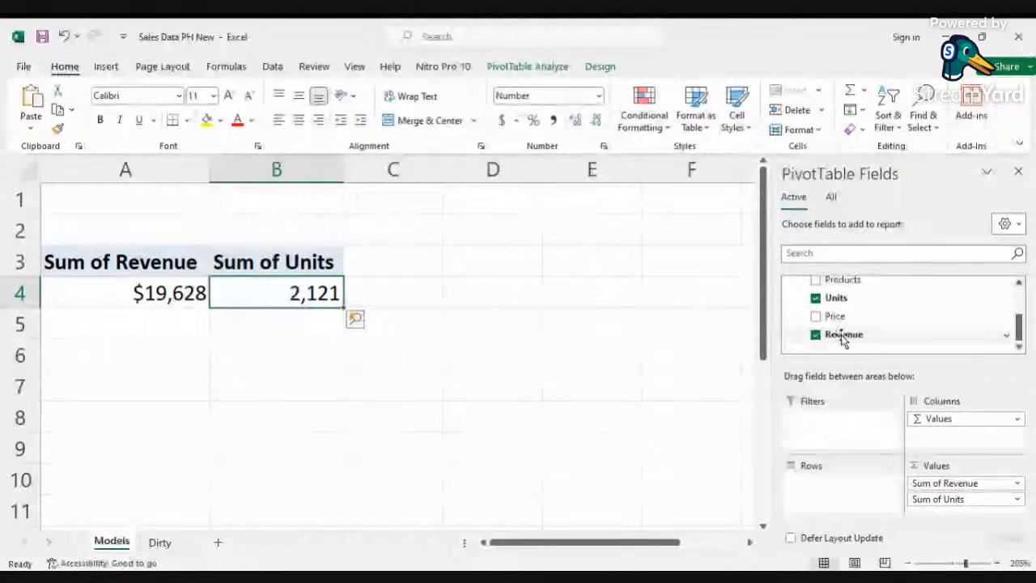
left_click_drag(842, 339, 956, 520)
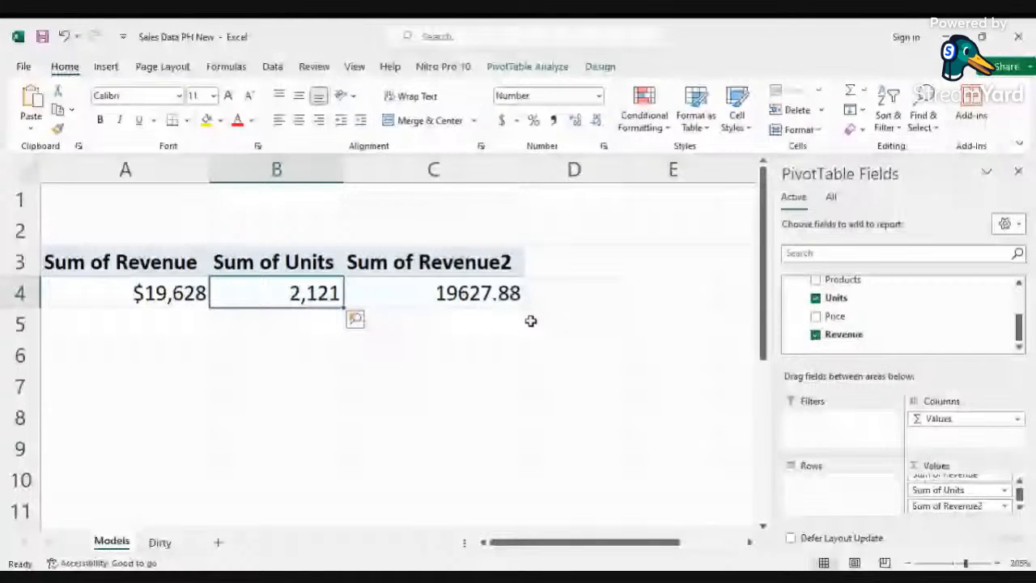
left_click(1006, 508)
left_click(1007, 507)
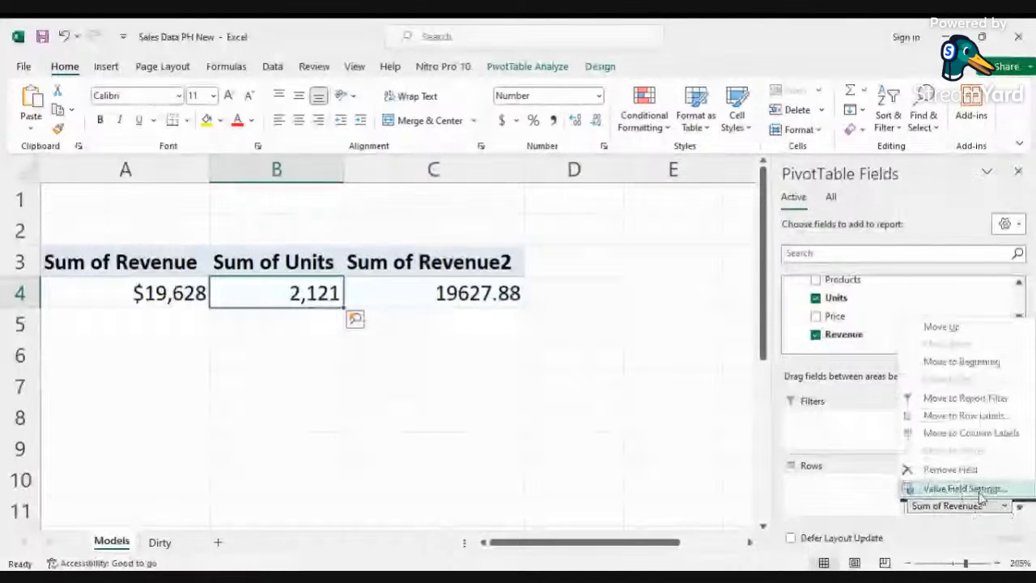
left_click(981, 491)
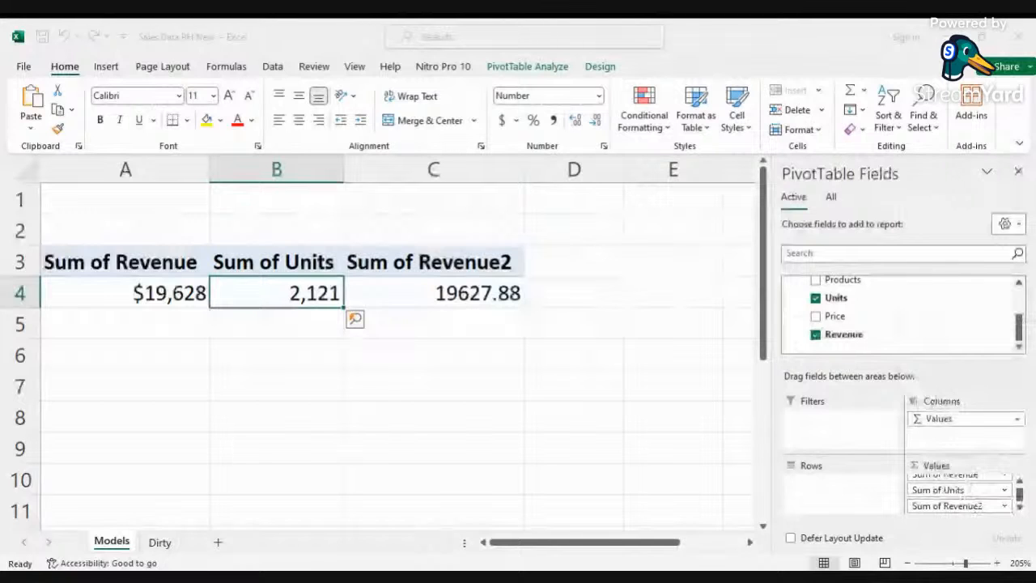
left_click(334, 361)
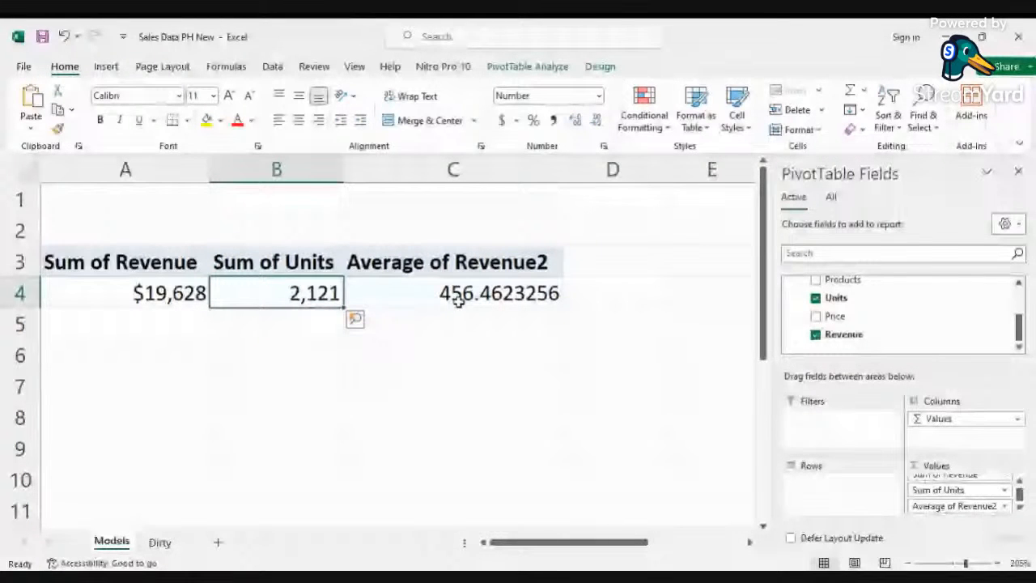
mouse_move(463, 296)
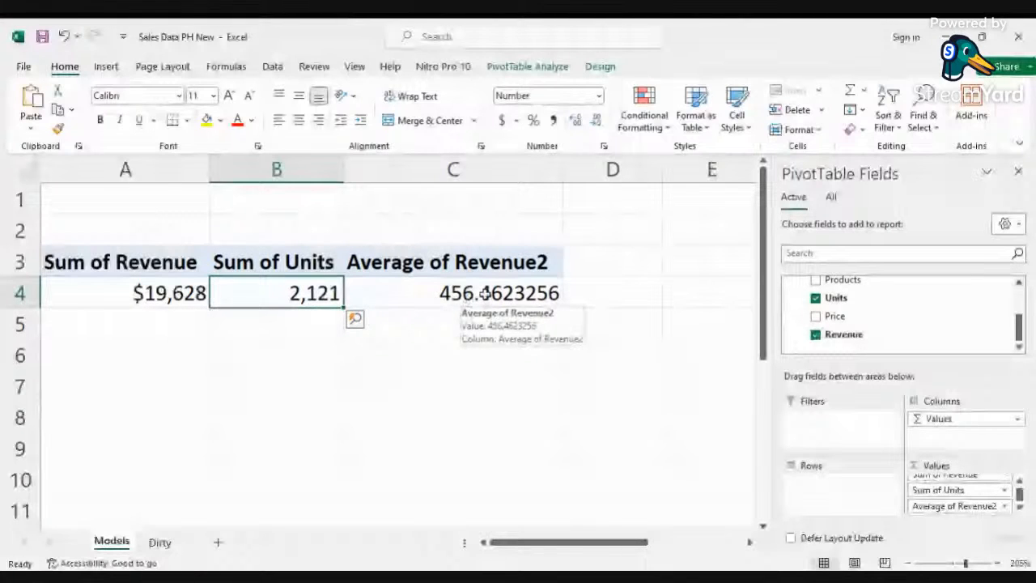
Step: Format the Average of Revenue2 value as Currency with 0 decimal places
right_click(484, 293)
left_click(543, 283)
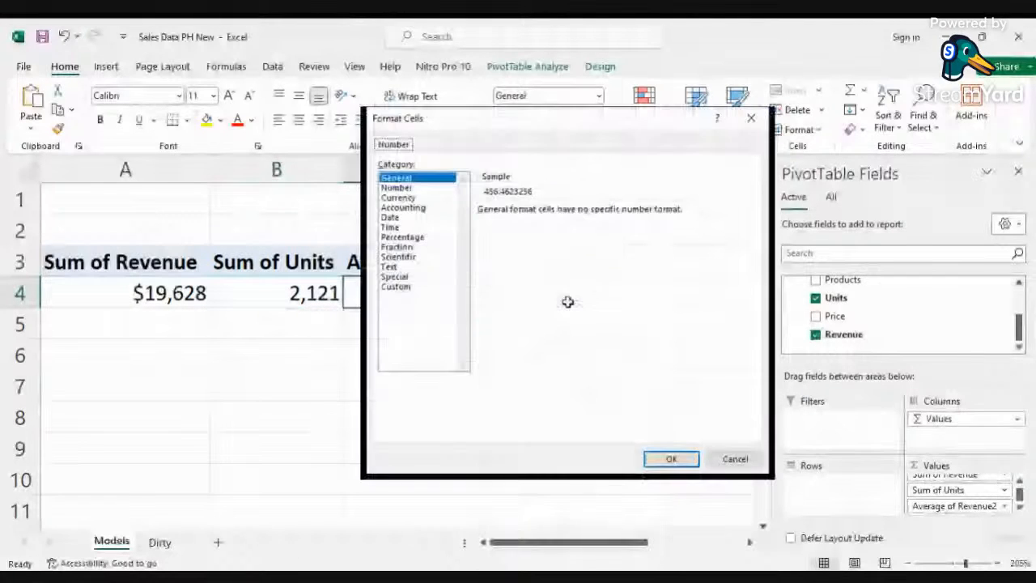
left_click(397, 198)
left_click(582, 214)
left_click(582, 214)
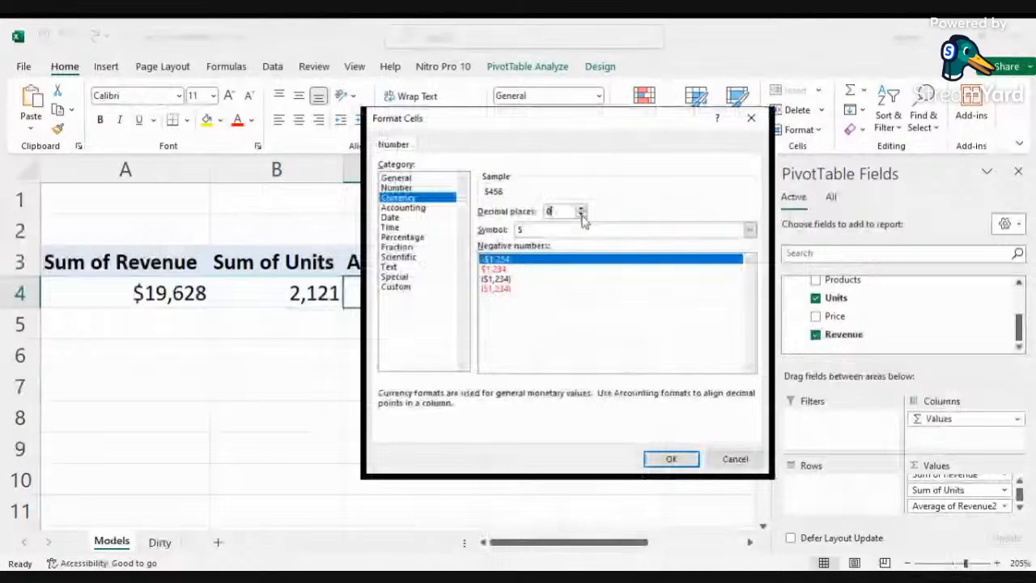
key("Return")
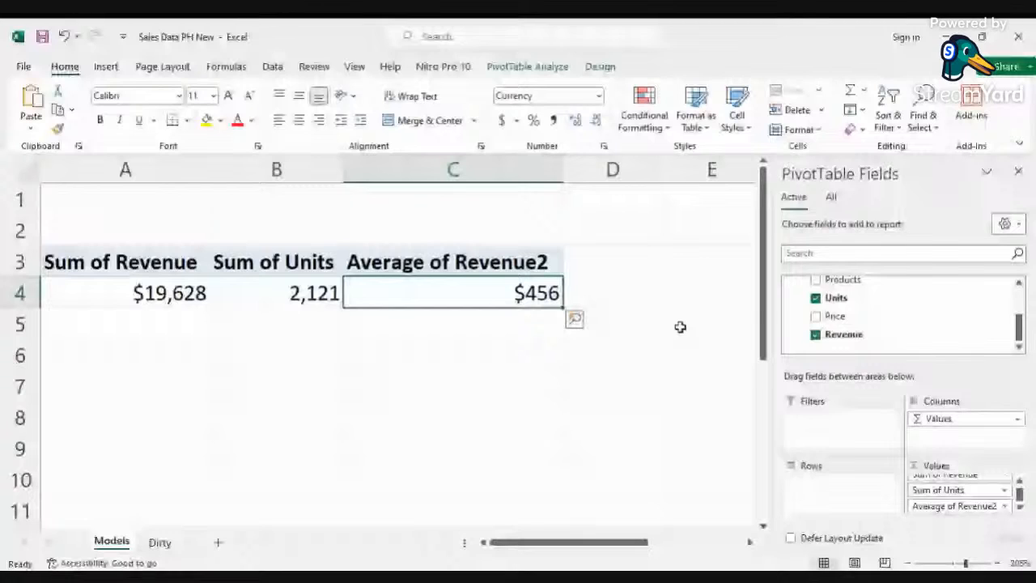
Step: Add the Products field to the Values area and summarize it by Distinct Count instead of Count
scroll(865, 332, "up", 1)
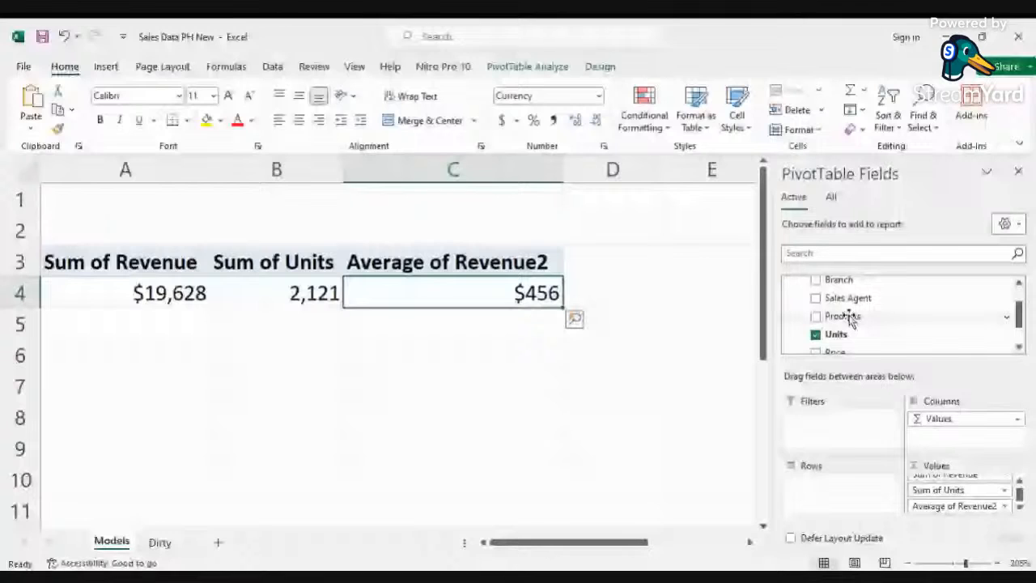
left_click_drag(851, 321, 956, 510)
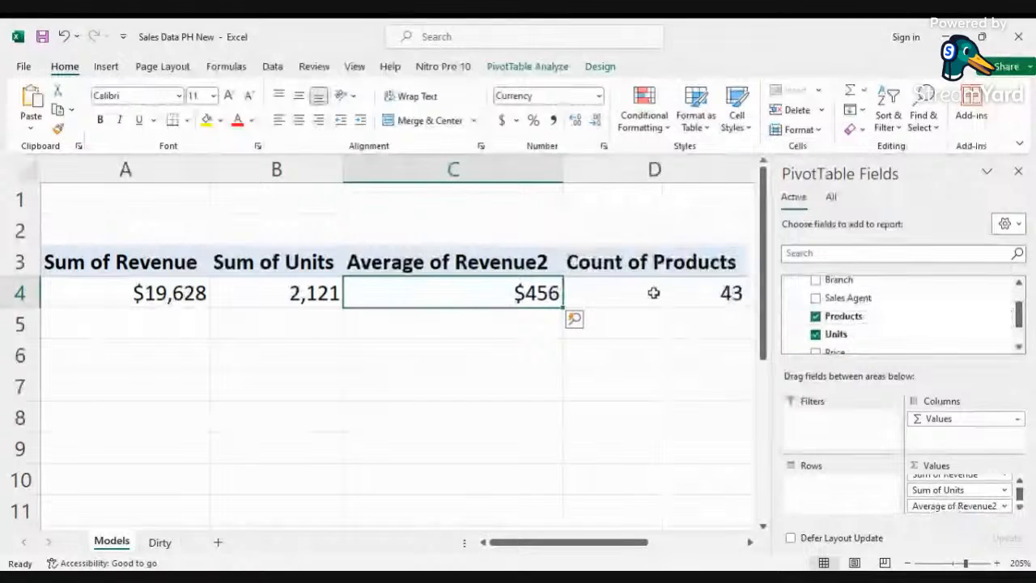
left_click_drag(628, 542, 661, 547)
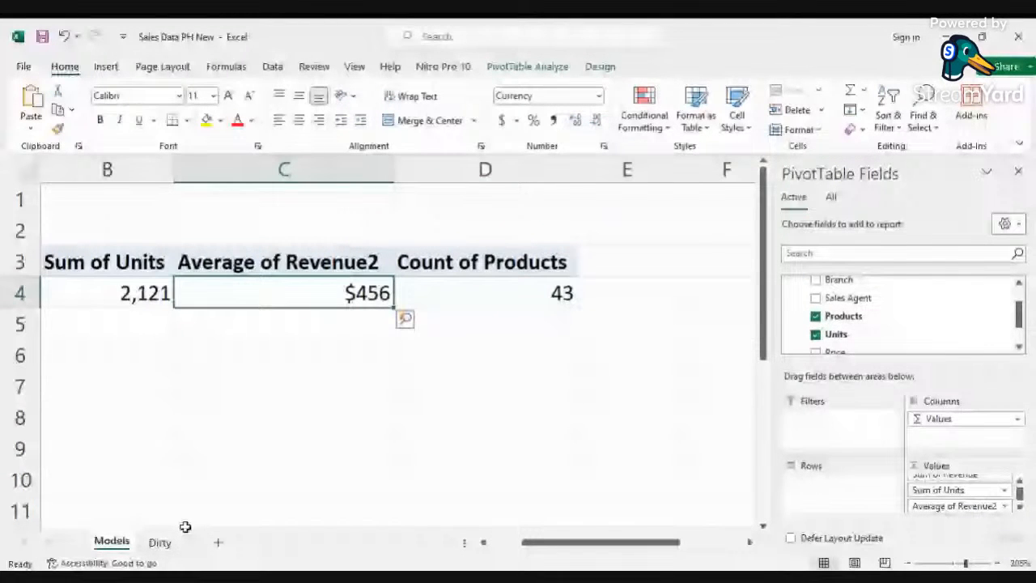
left_click(161, 541)
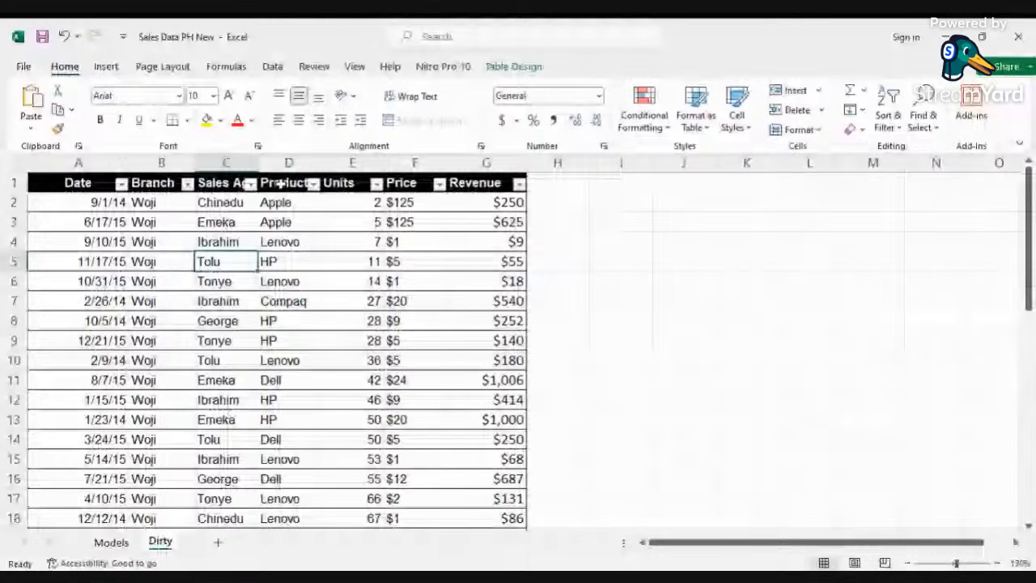
left_click(282, 204)
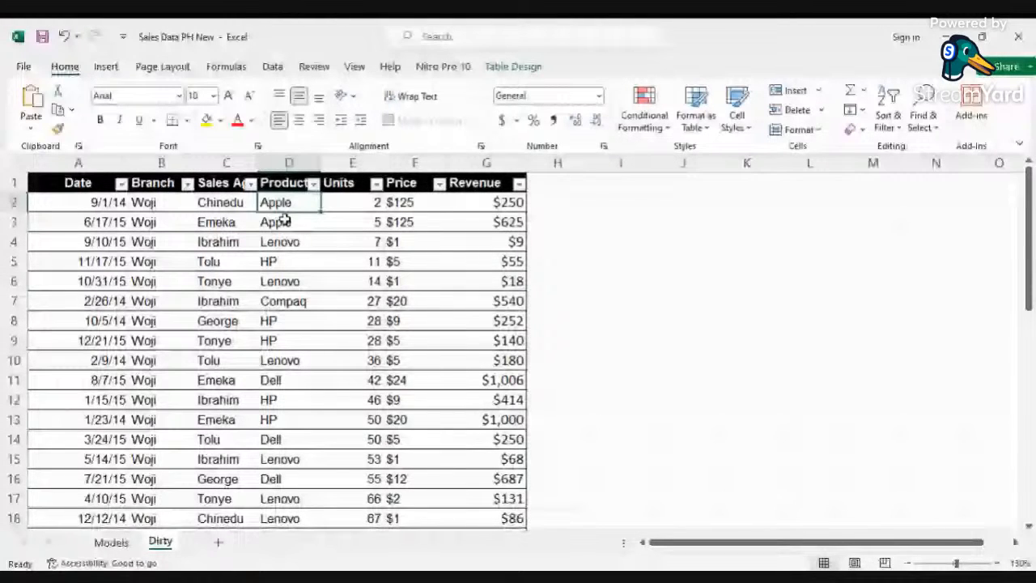
left_click(283, 220)
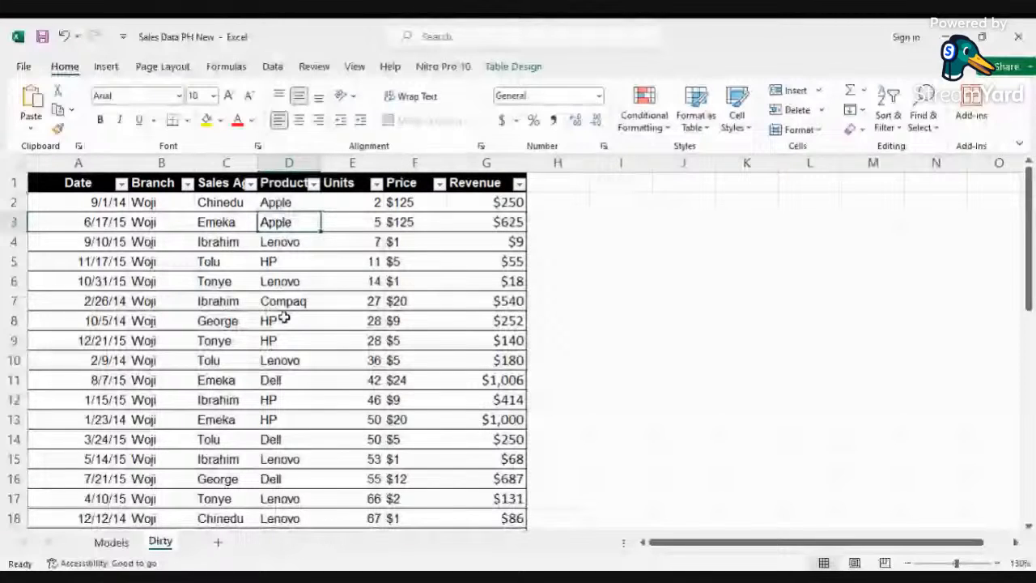
left_click(284, 338)
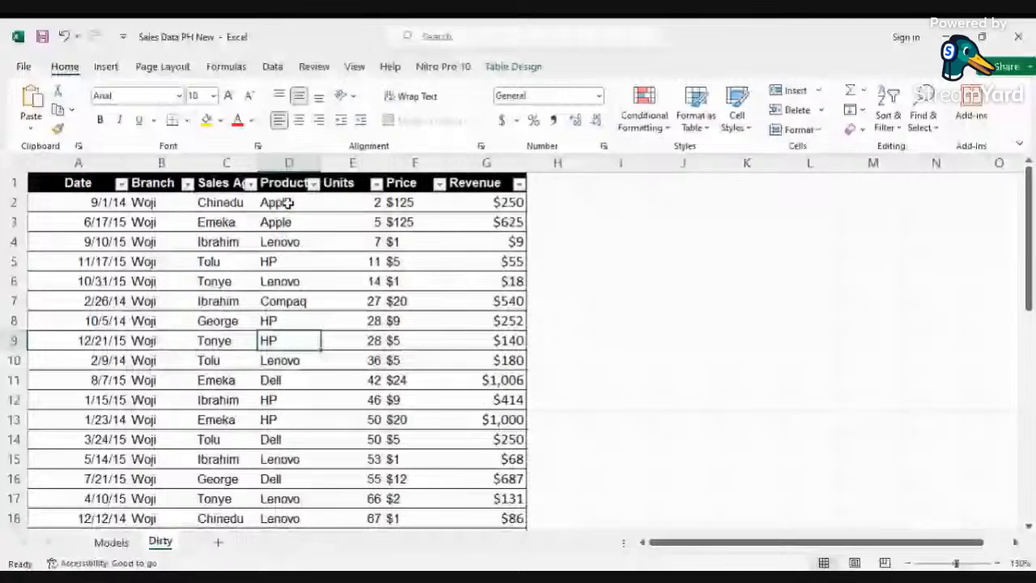
left_click(287, 203)
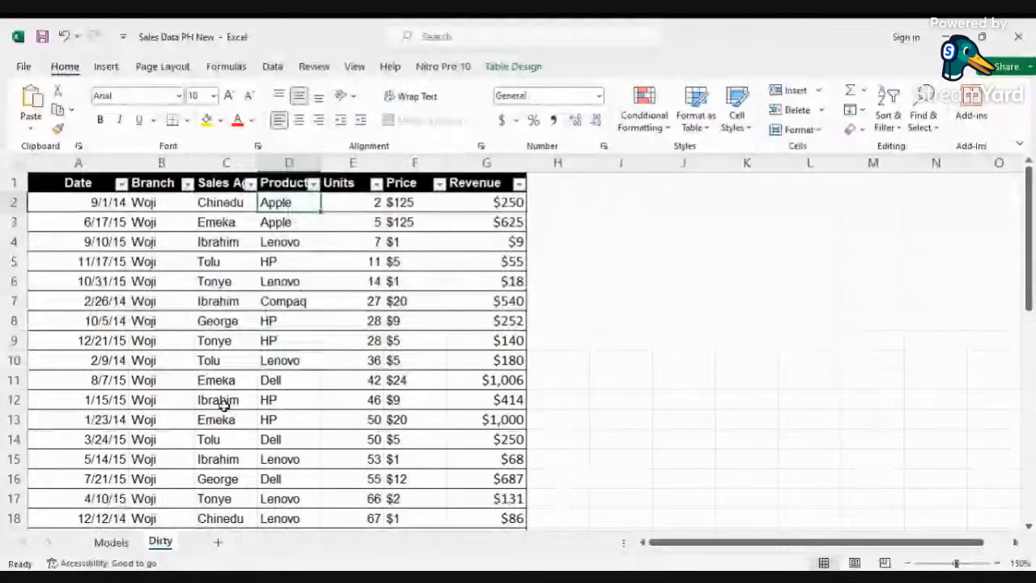
left_click(111, 542)
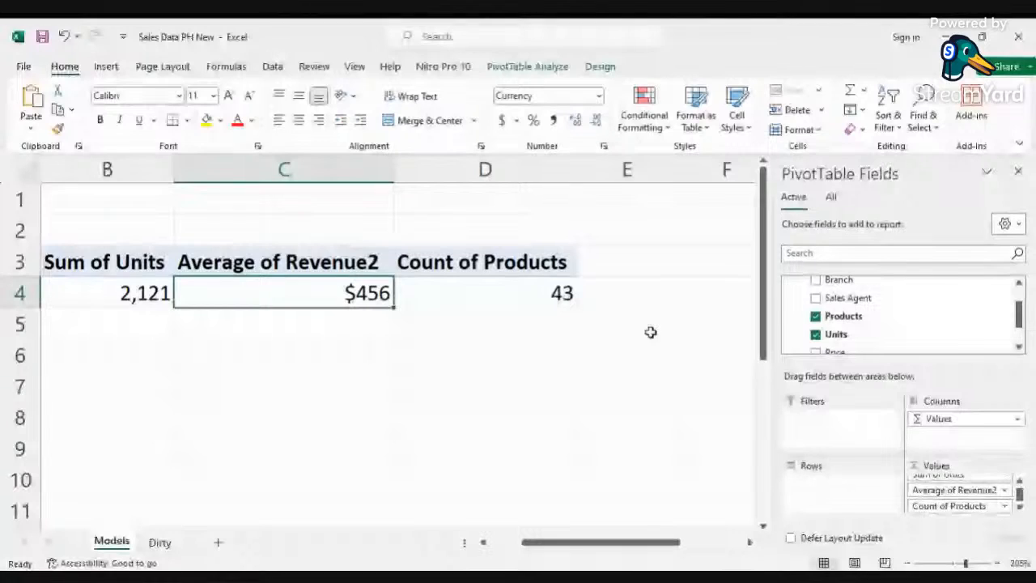
left_click(1005, 507)
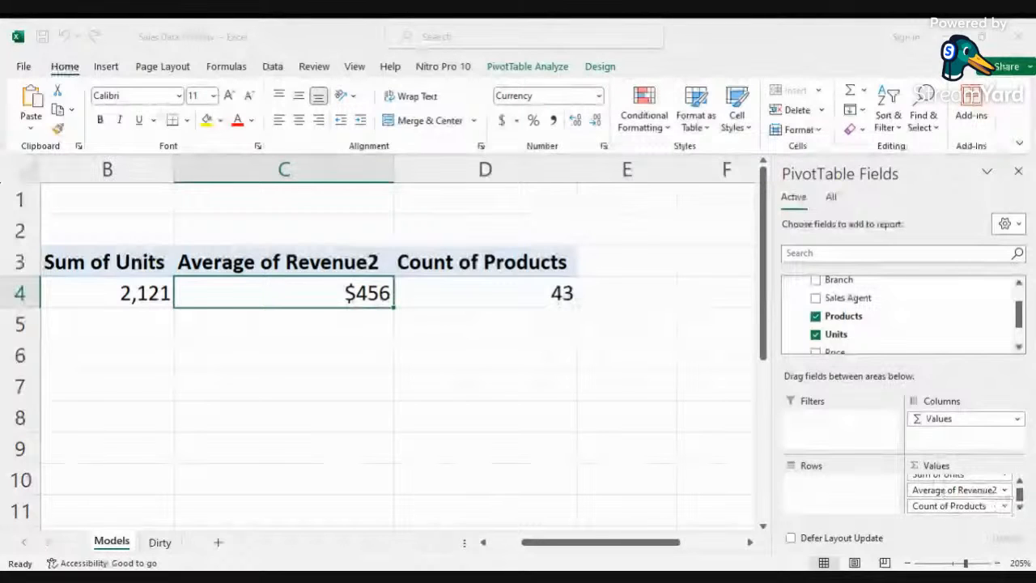
left_click(541, 274)
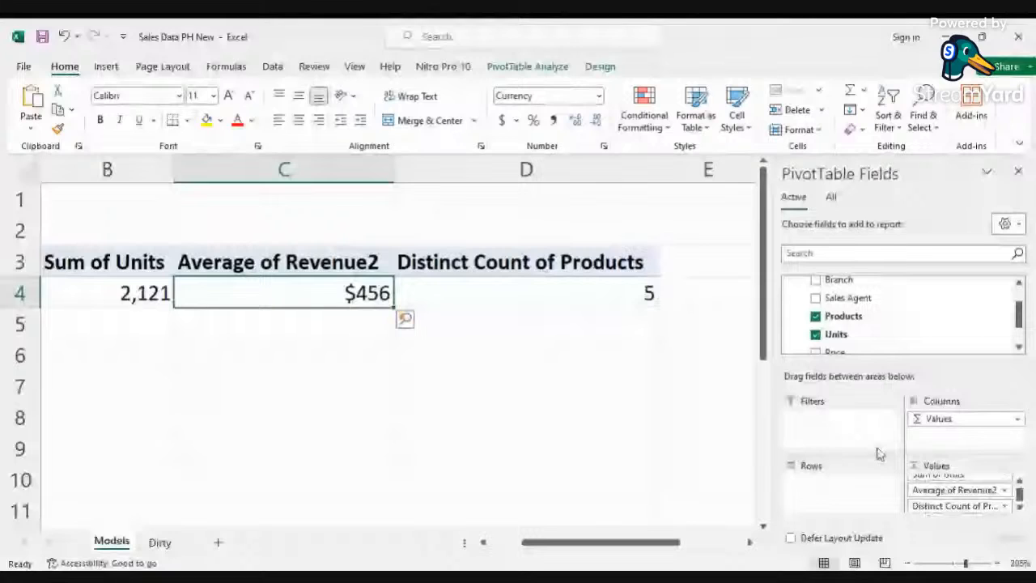
Step: Add the Sales Agent field to the PivotTable's Values area
left_click_drag(860, 302, 968, 510)
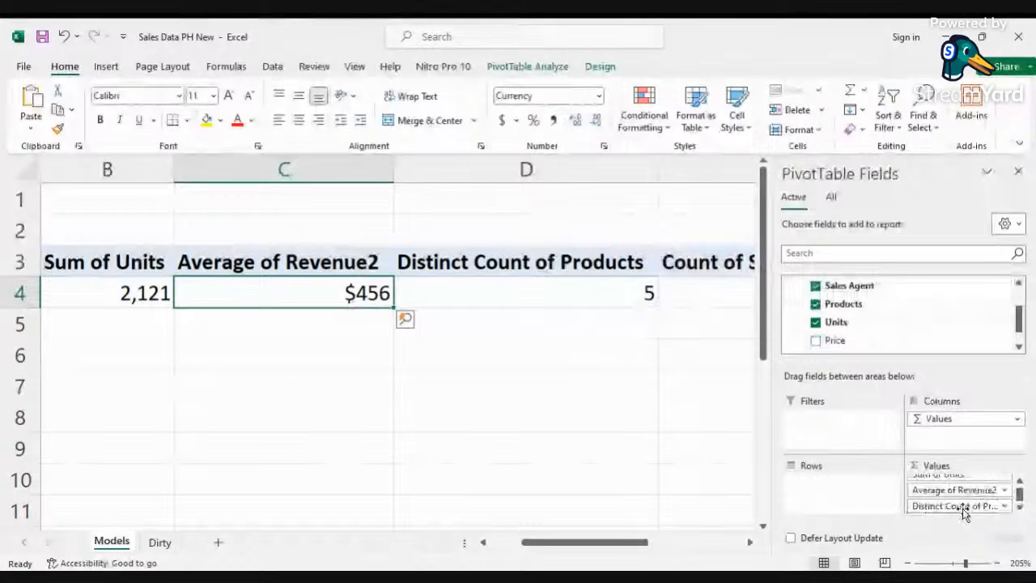
left_click_drag(613, 538, 675, 539)
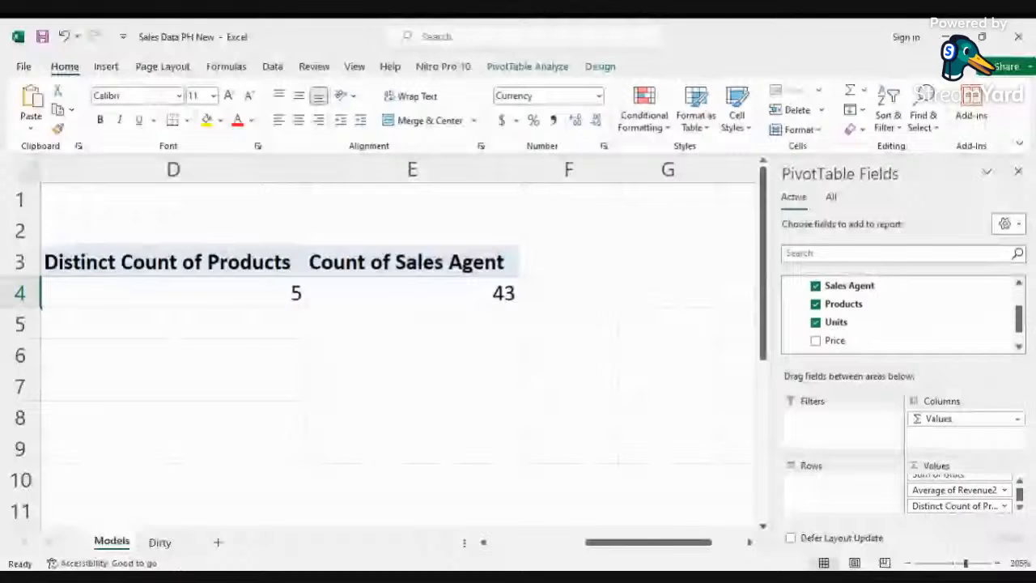
Step: Review the Sales Agent column in the Dirty sheet's data table, then return to the PivotTable sheet
left_click(160, 542)
left_click(226, 164)
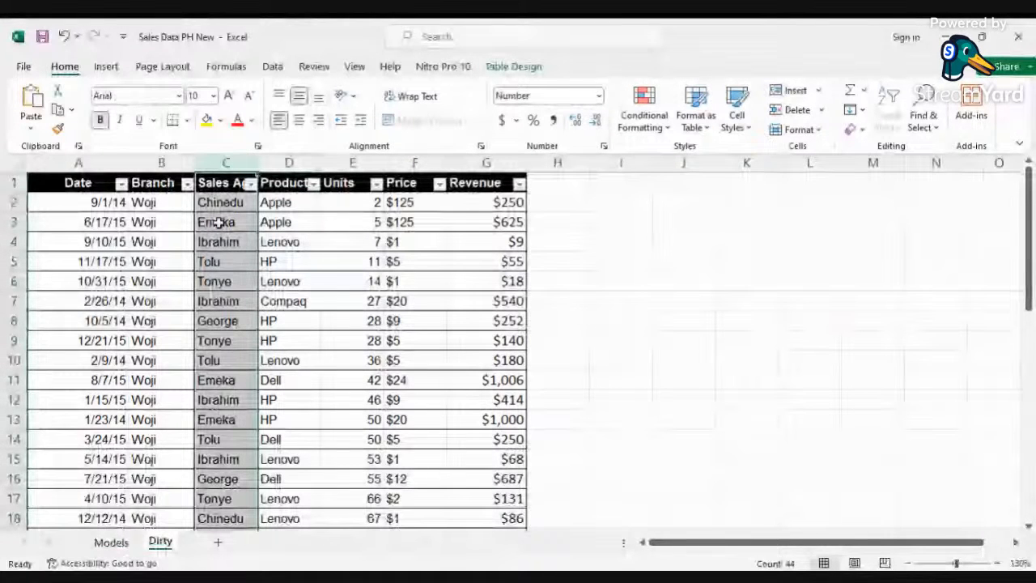
left_click(219, 380)
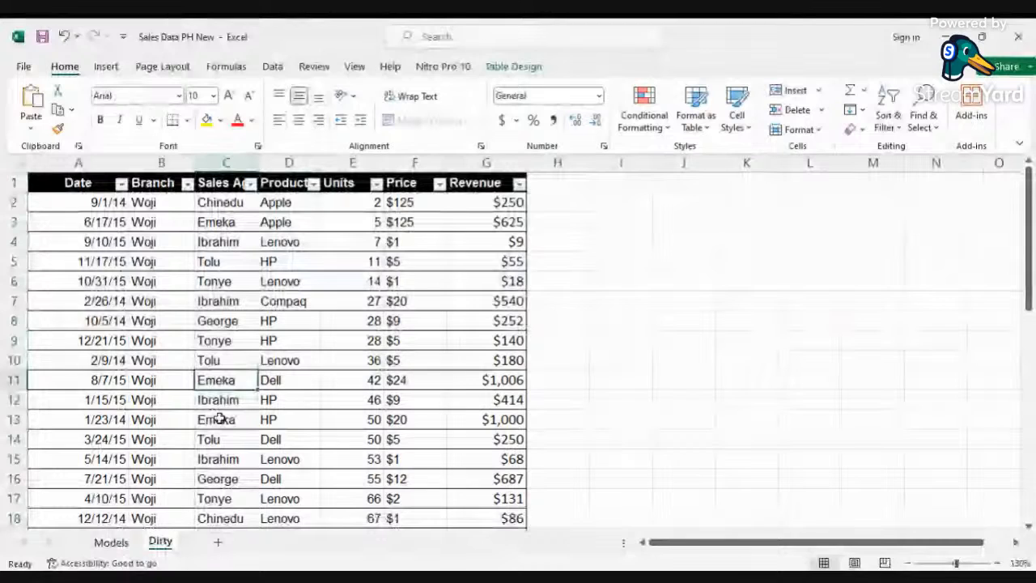
left_click(227, 222)
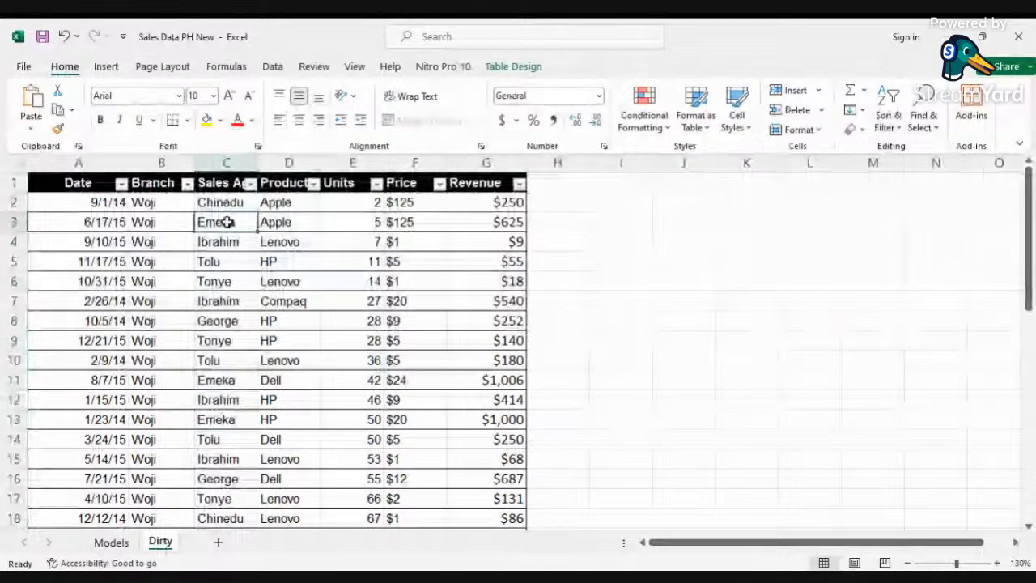
key("ctrl+Page_Up")
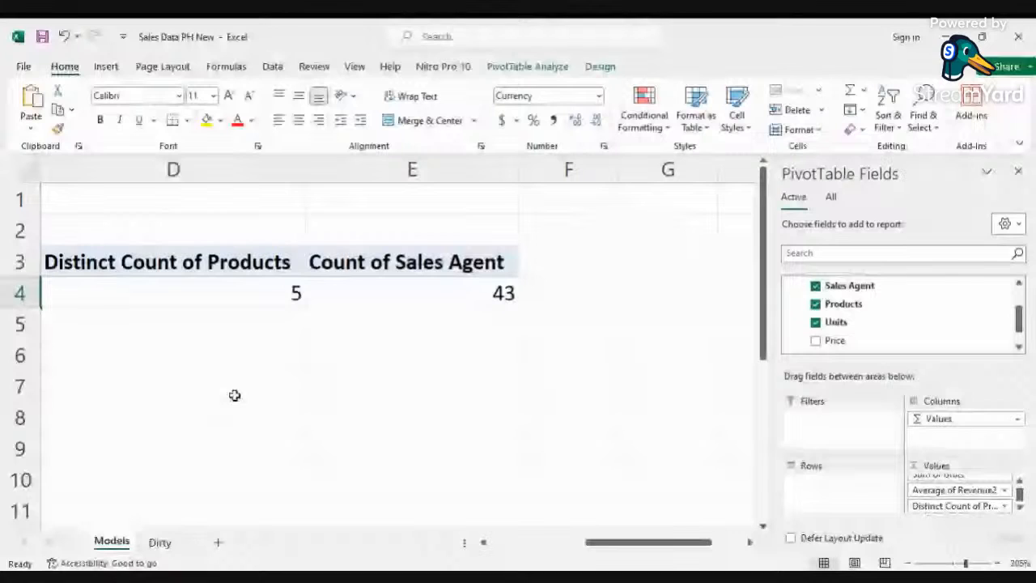
Step: Change the Sales Agent value to a Distinct Count and review all the summary values across the PivotTable
left_click(477, 292)
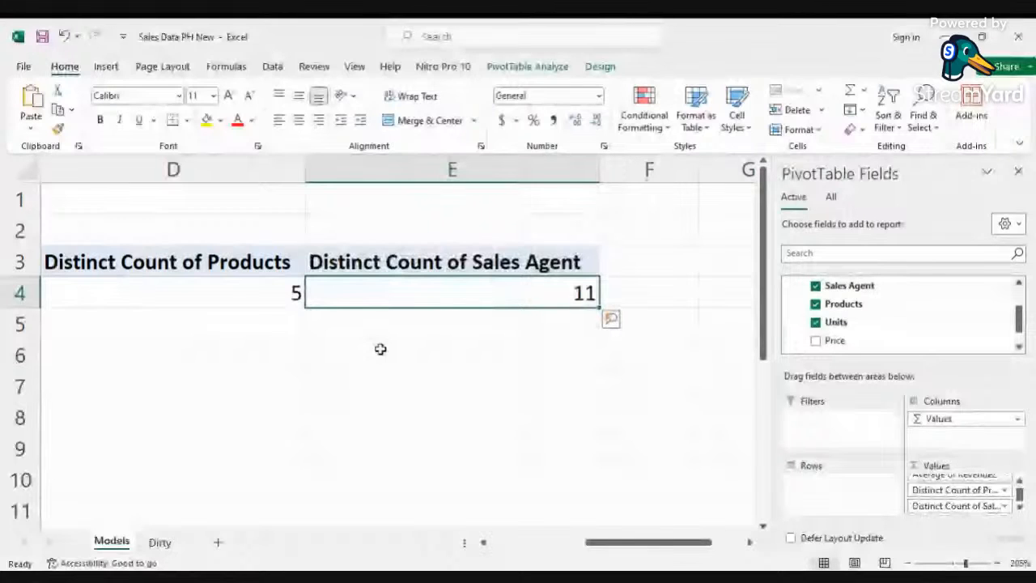
scroll(380, 349, "right", 1)
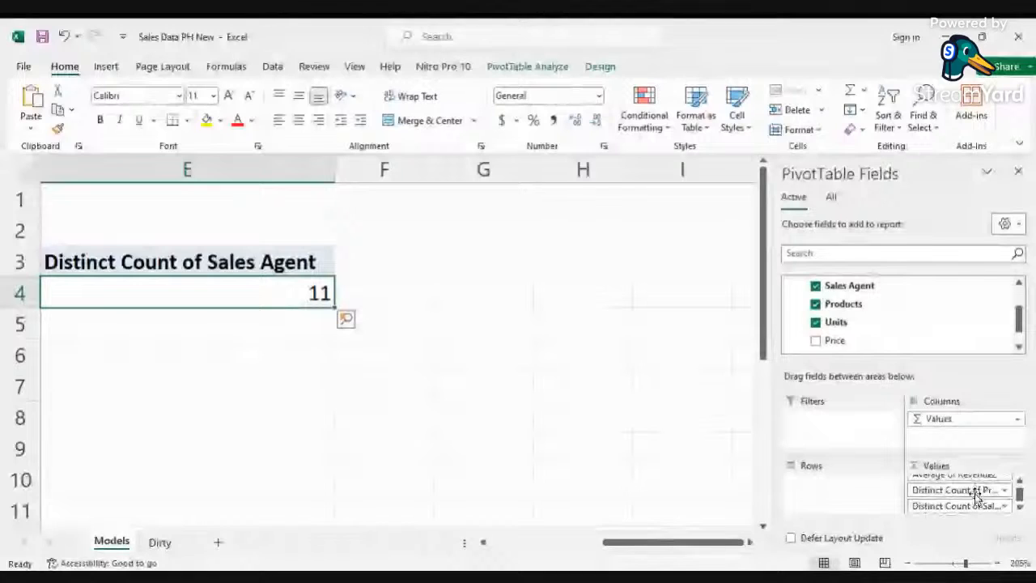
left_click(1021, 508)
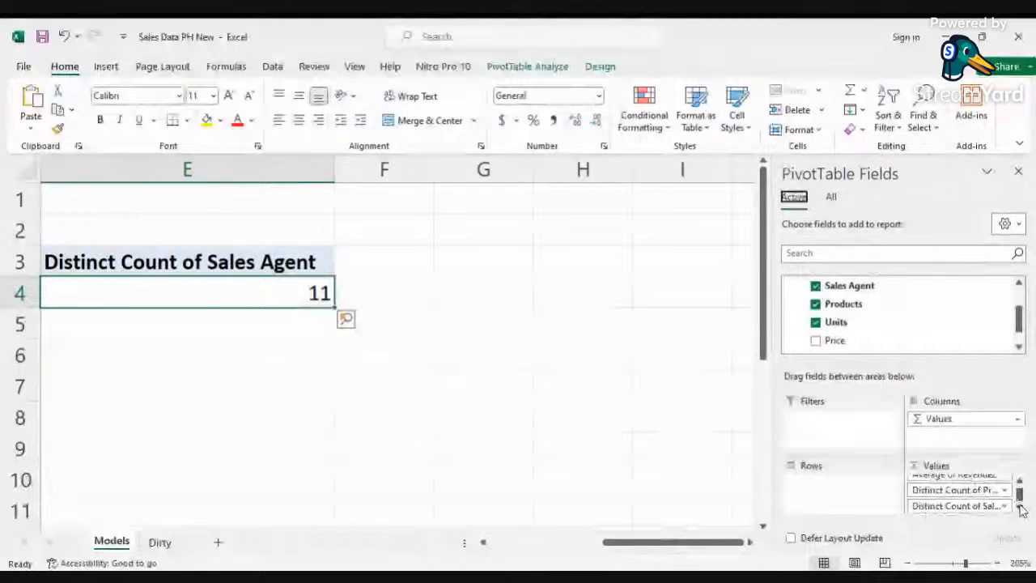
left_click_drag(1021, 327, 1021, 332)
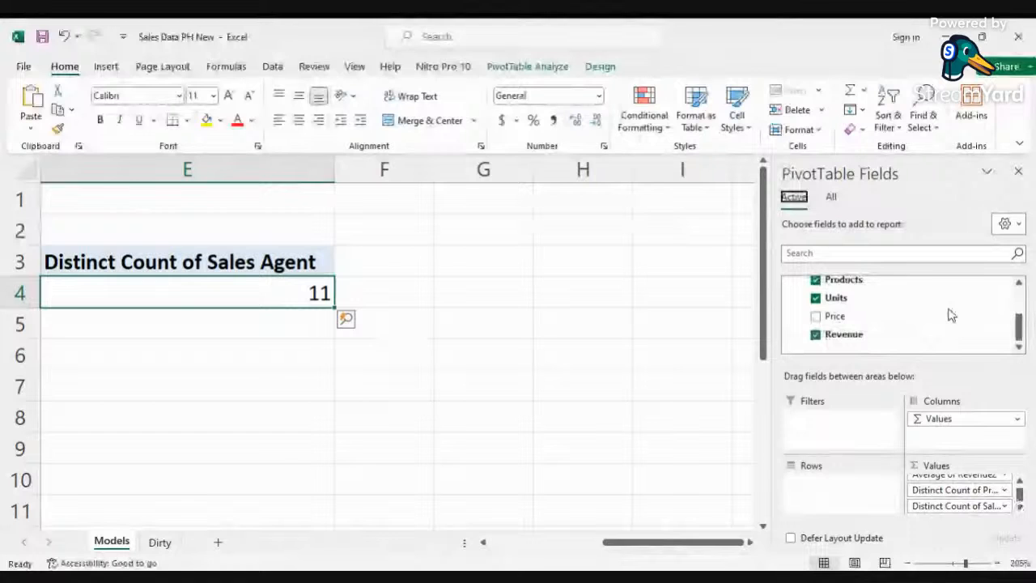
scroll(952, 316, "up", 3)
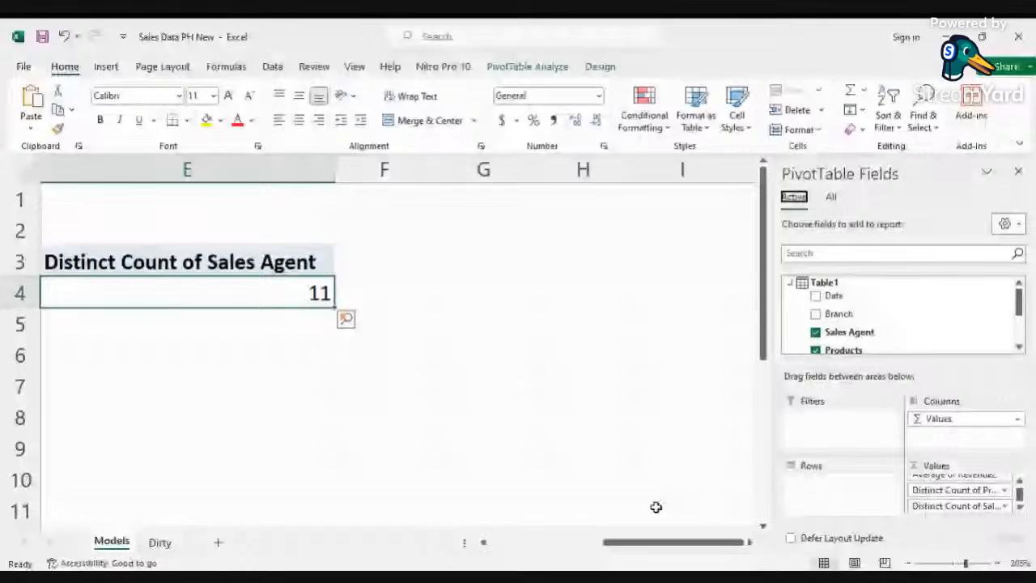
scroll(564, 396, "left", 5)
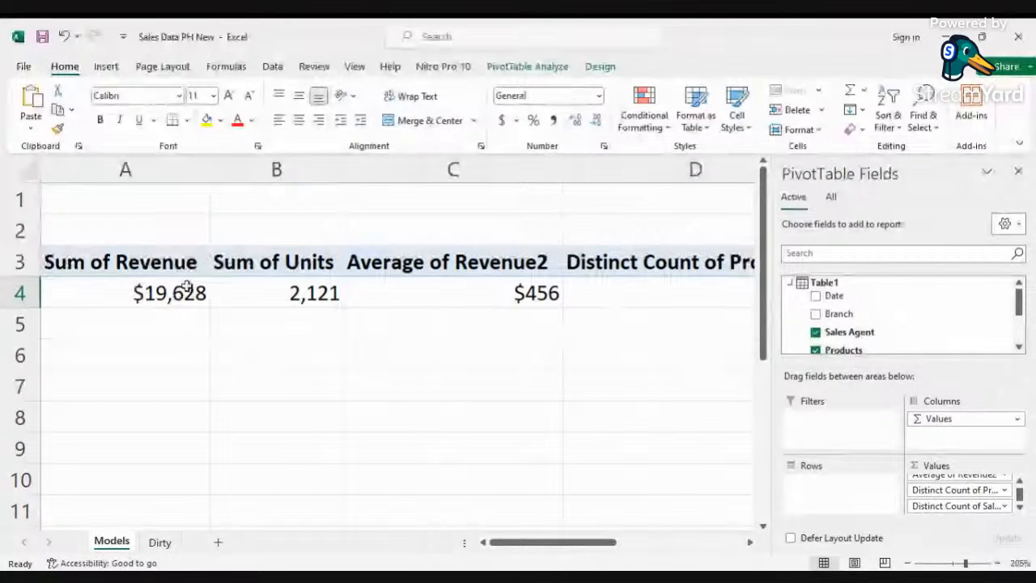
left_click_drag(536, 543, 638, 544)
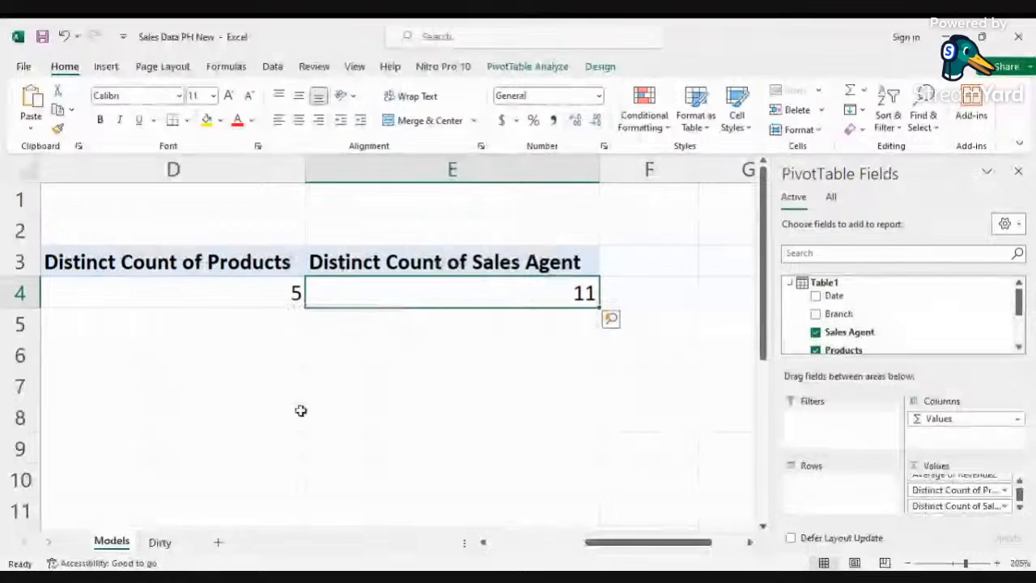
Step: Rename the PivotTable sheet to KPIs
right_click(113, 542)
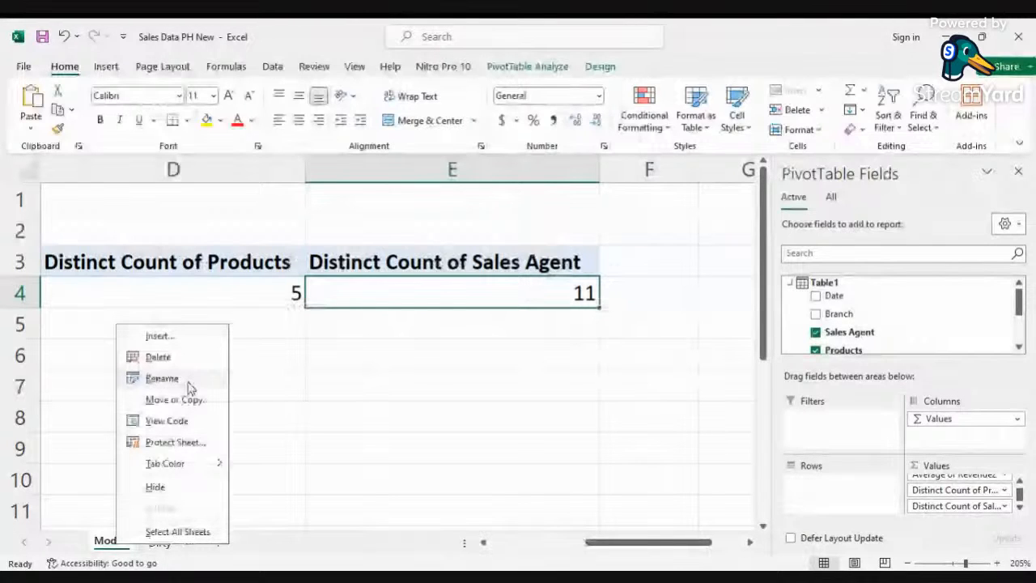
left_click(187, 379)
type("KPI")
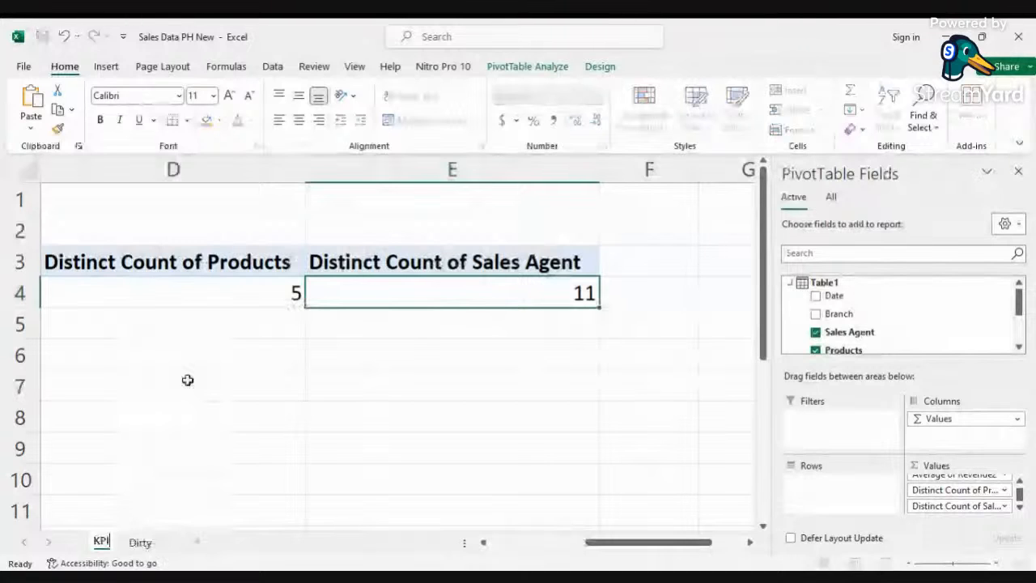
type("s")
Step: Build a PivotTable on the new Models sheet with Branch as rows and Sum of Revenue as values
left_click(140, 542)
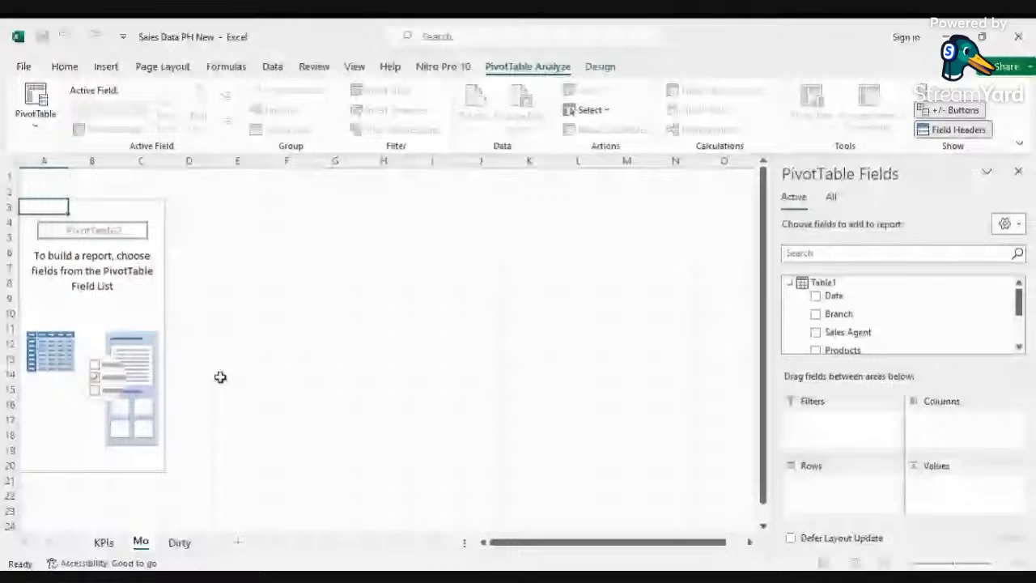
scroll(849, 342, "down", 2)
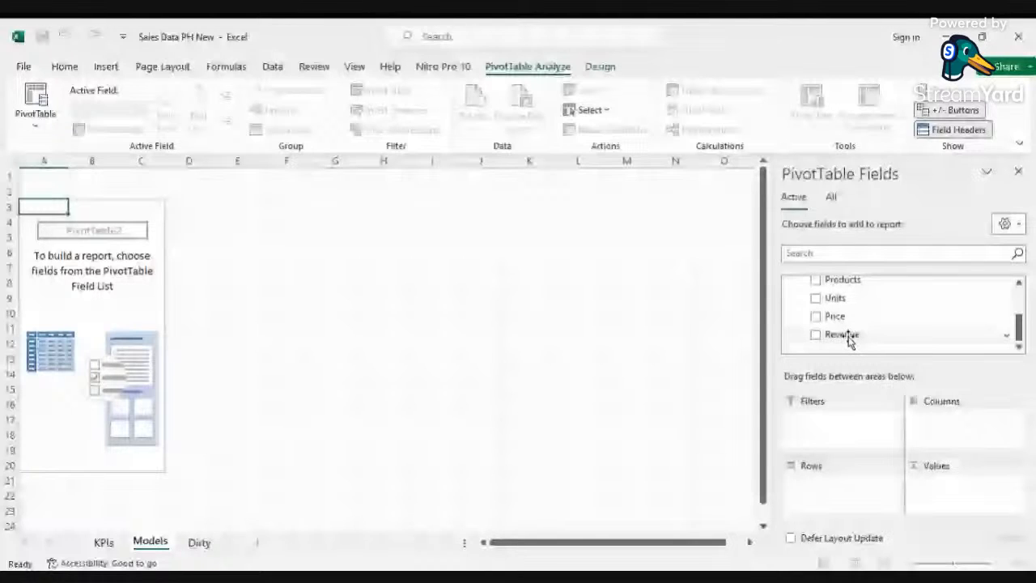
left_click(849, 342)
scroll(842, 324, "up", 2)
left_click(834, 314)
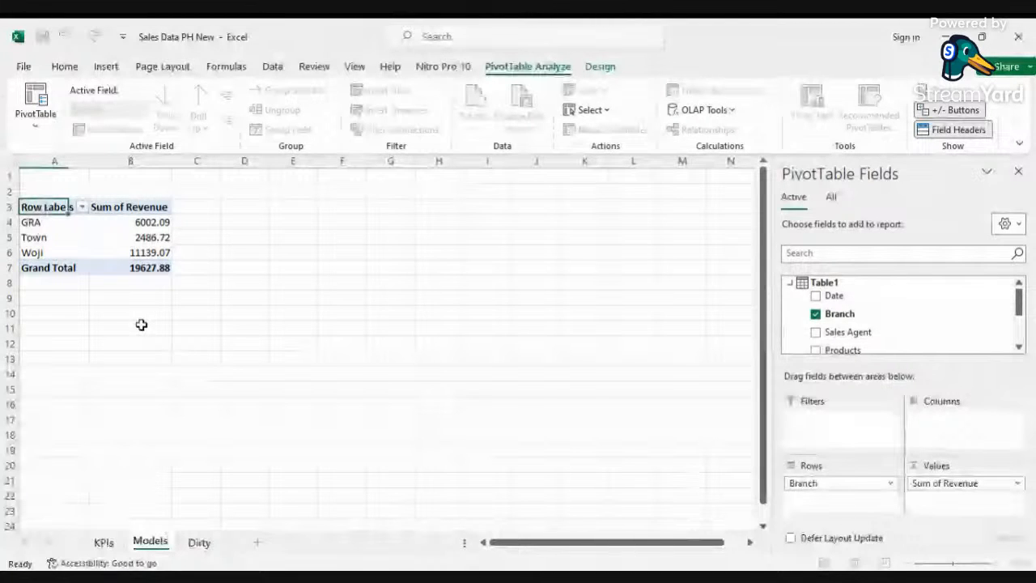
Step: Format the Sum of Revenue values as Currency with 0 decimal places
right_click(147, 244)
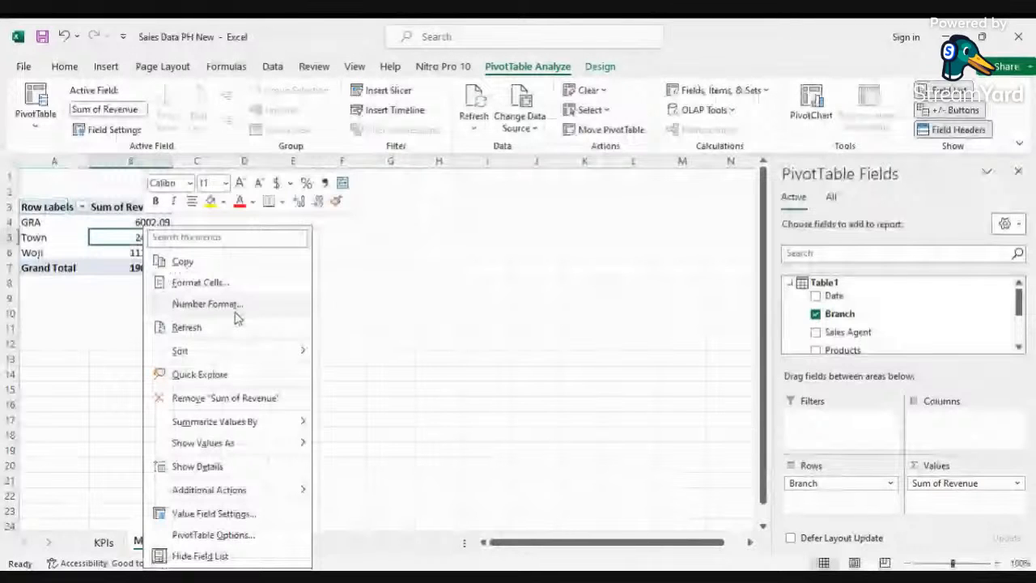
left_click(236, 310)
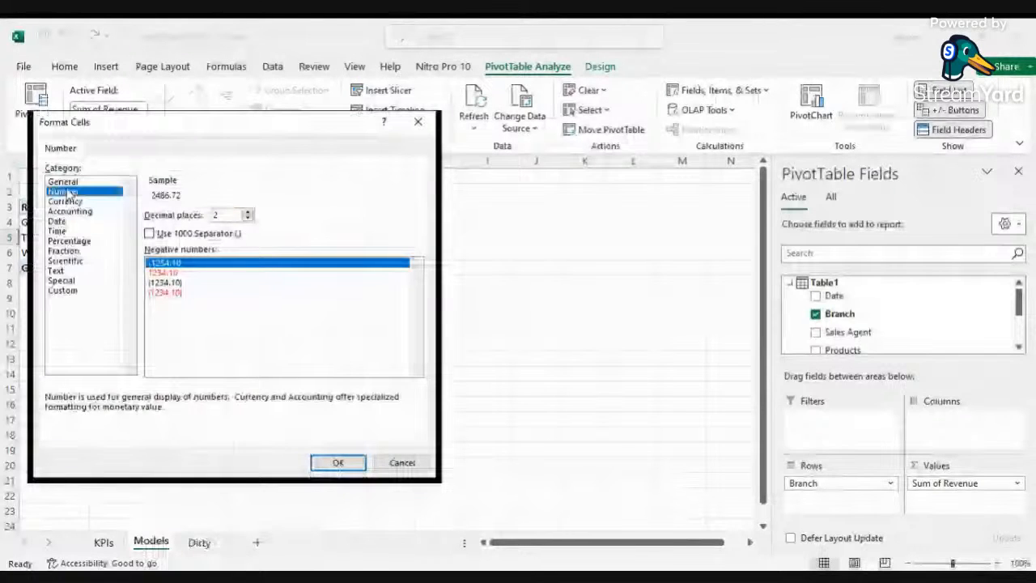
left_click(67, 201)
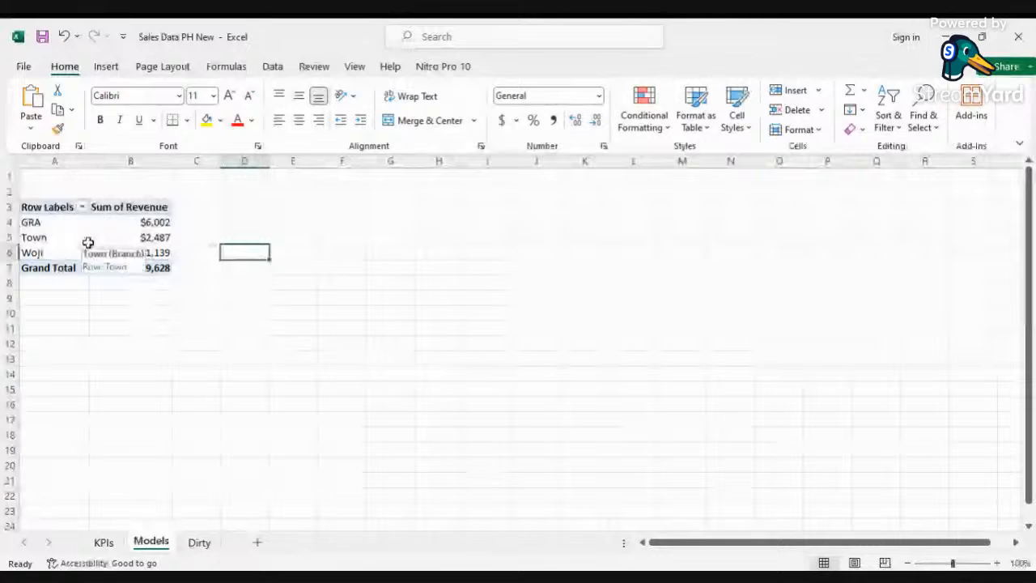
Step: Hide the gridlines on the Models sheet
left_click(199, 542)
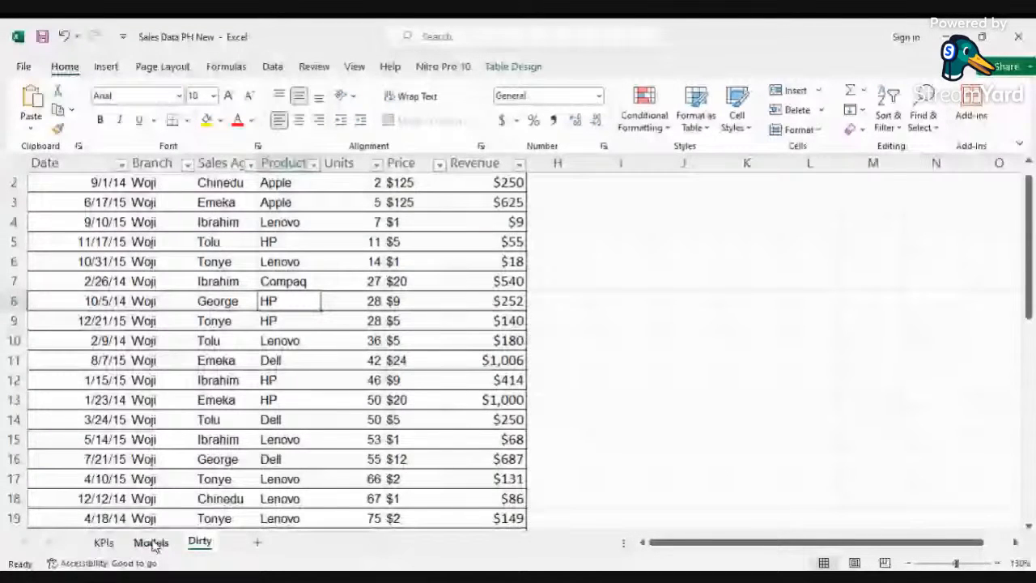
left_click(152, 542)
mouse_move(109, 220)
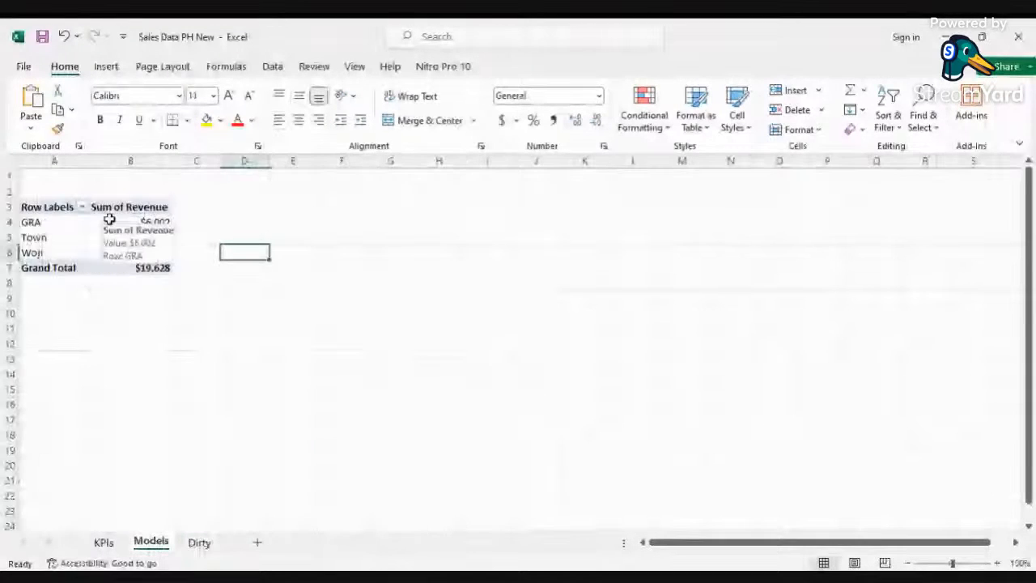
left_click(67, 176)
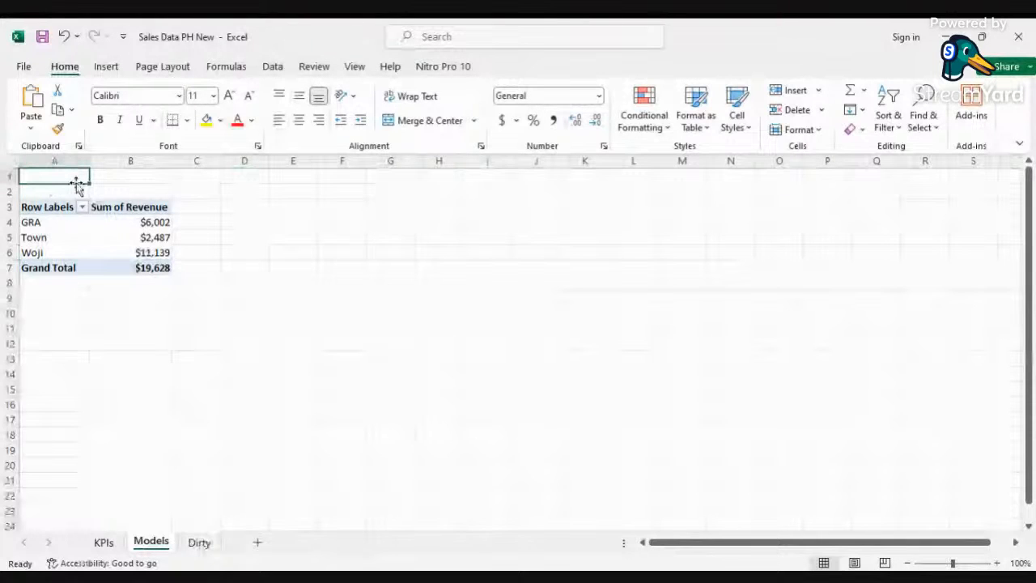
left_click(355, 67)
left_click(199, 300)
Step: Insert a new row above the PivotTable at row 1
left_click(24, 176)
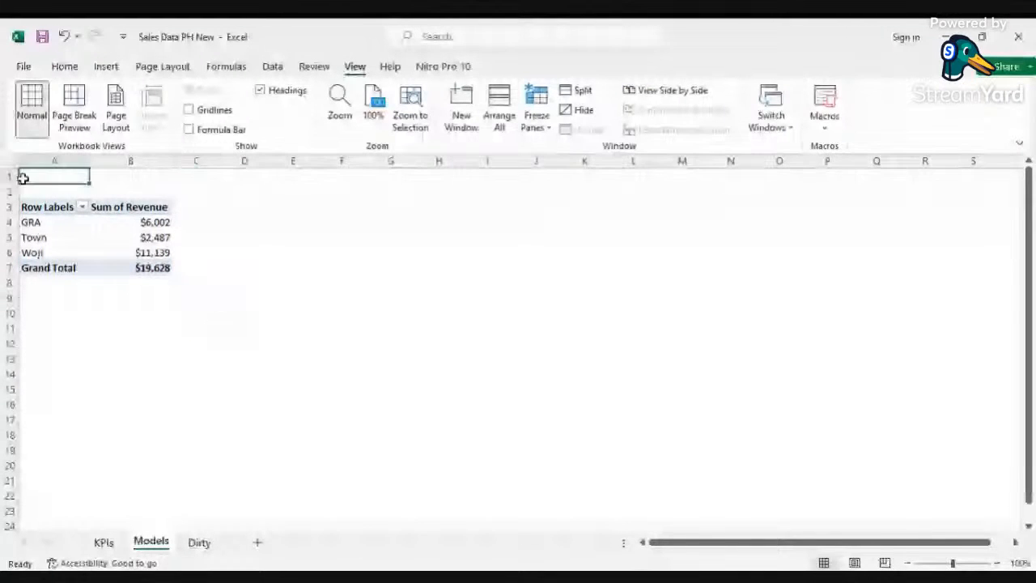
right_click(9, 175)
left_click(49, 330)
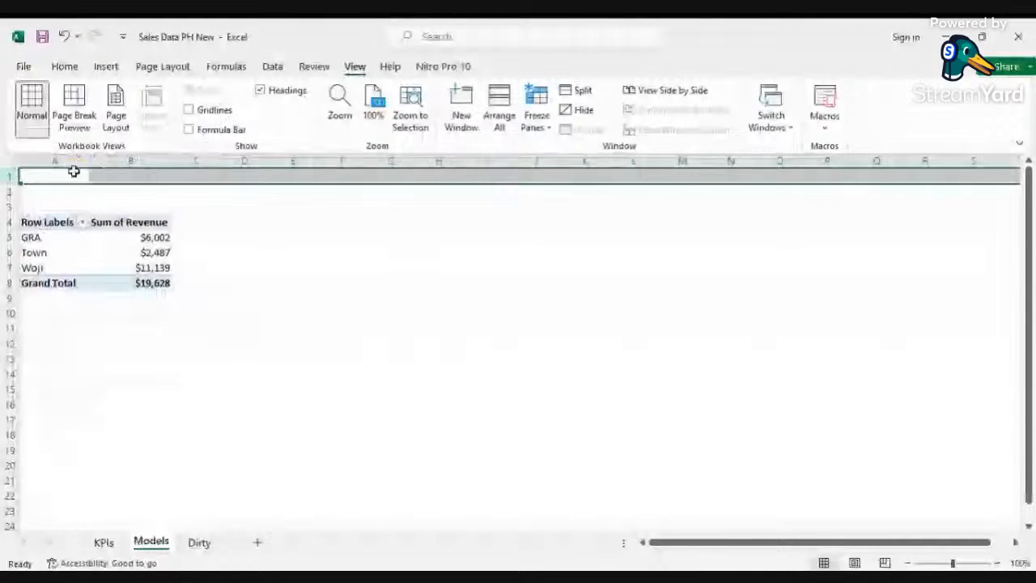
Step: Enter the title "Branch with highest revenue" in cell A1
left_click(67, 176)
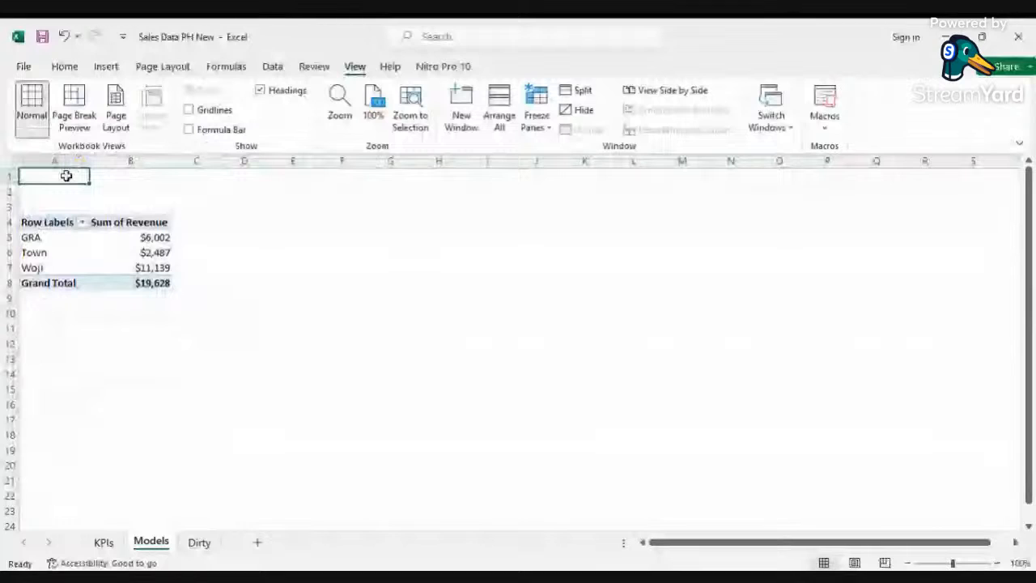
type("Branch ")
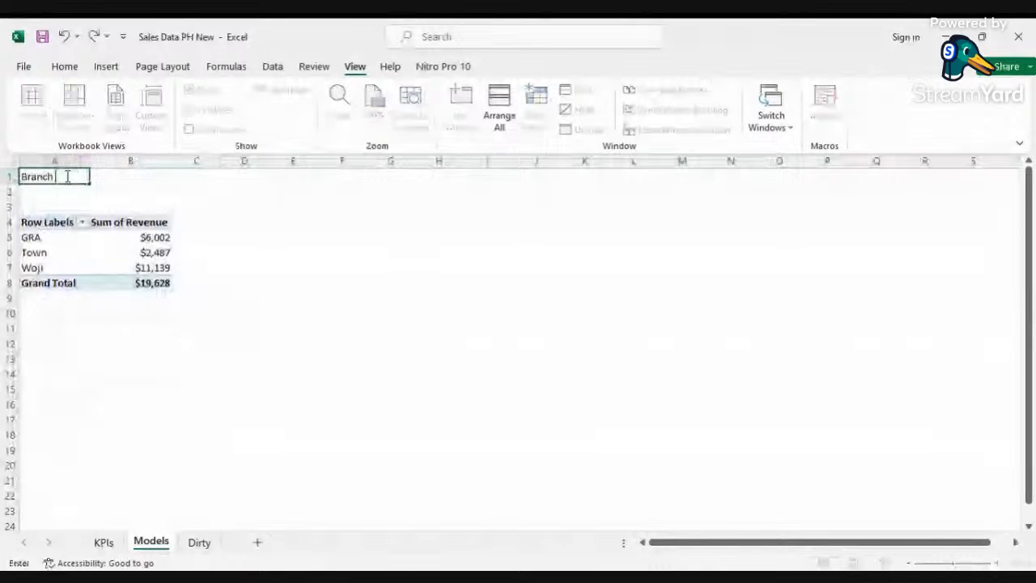
type("with high")
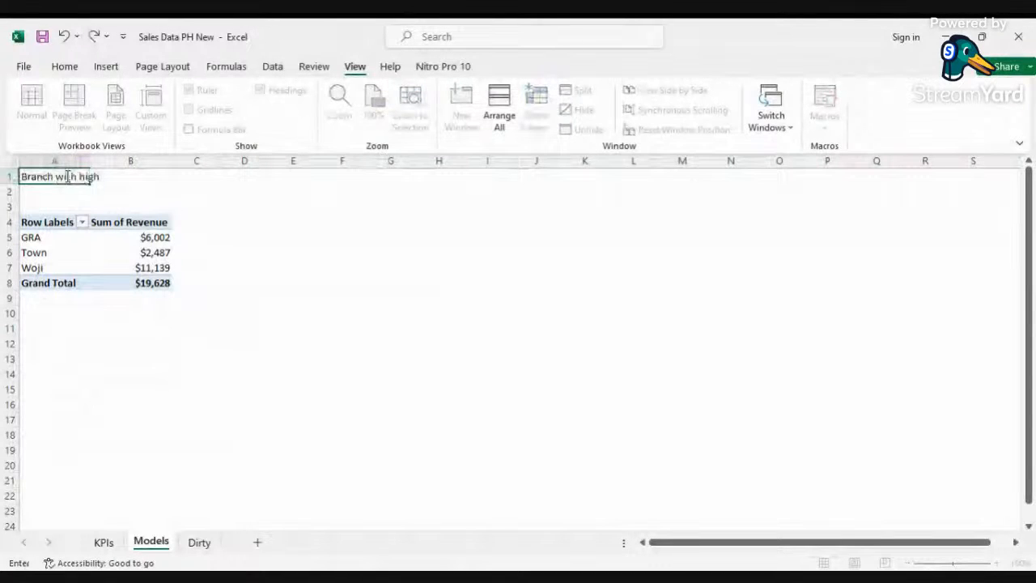
type("est reve")
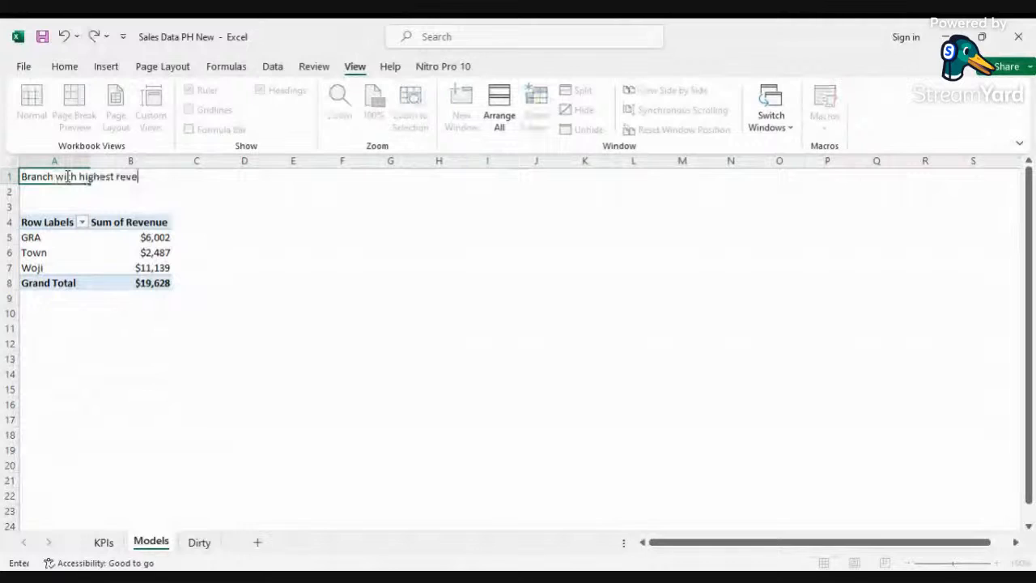
type("nue")
left_click(253, 312)
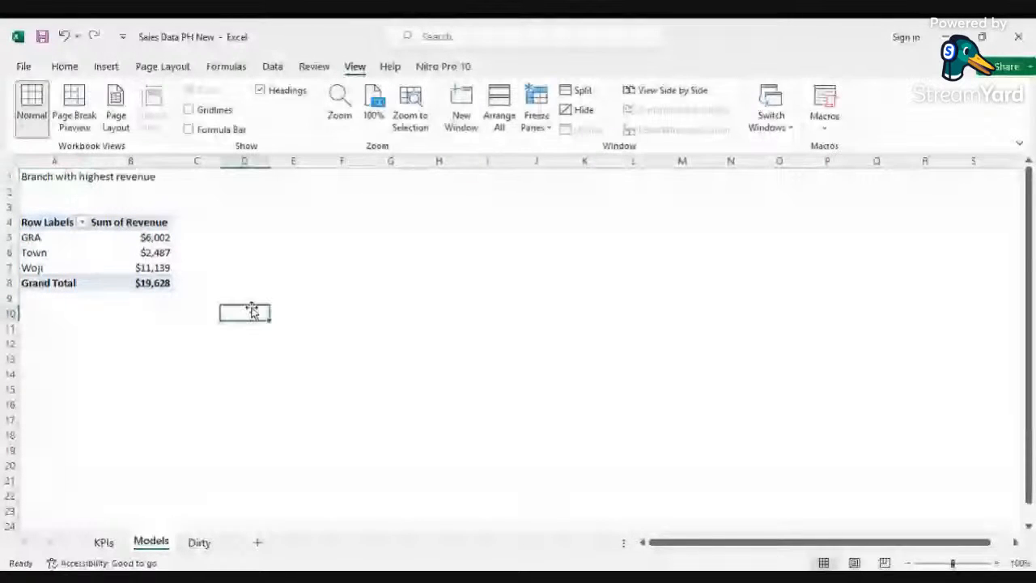
Step: Sort the branches by Sum of Revenue from largest to smallest
scroll(252, 311, "up", 4)
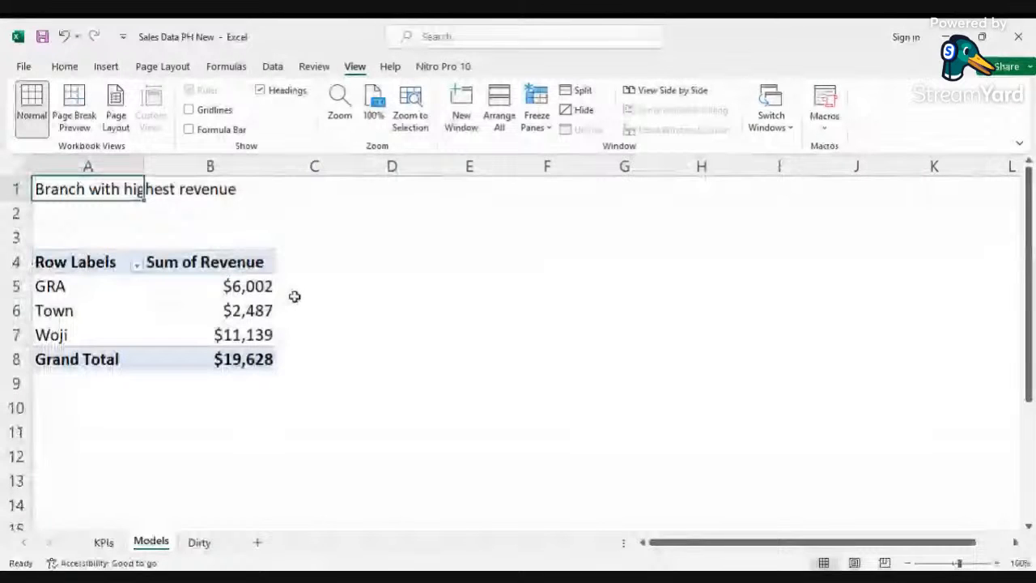
right_click(253, 312)
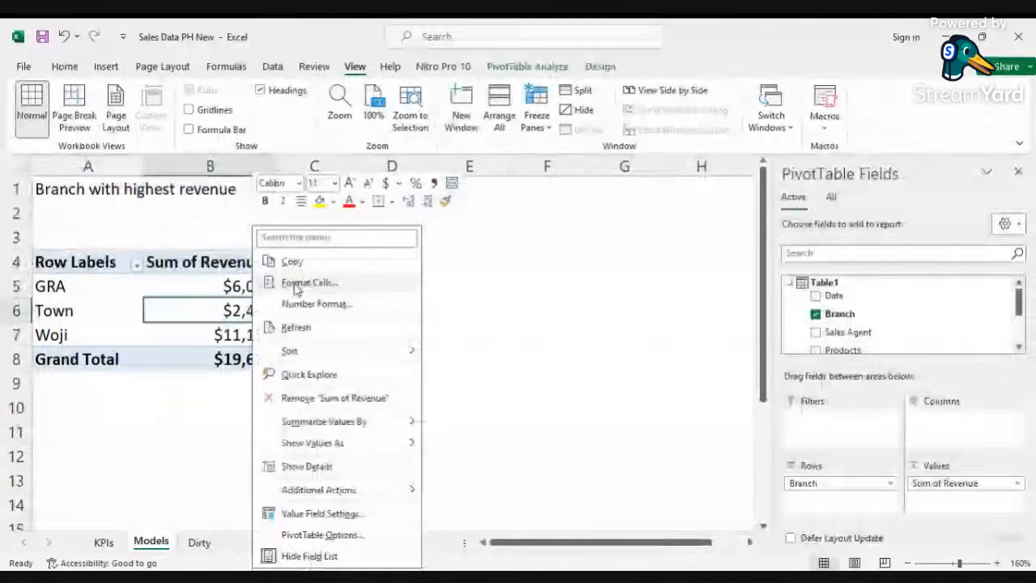
mouse_move(290, 350)
left_click(485, 374)
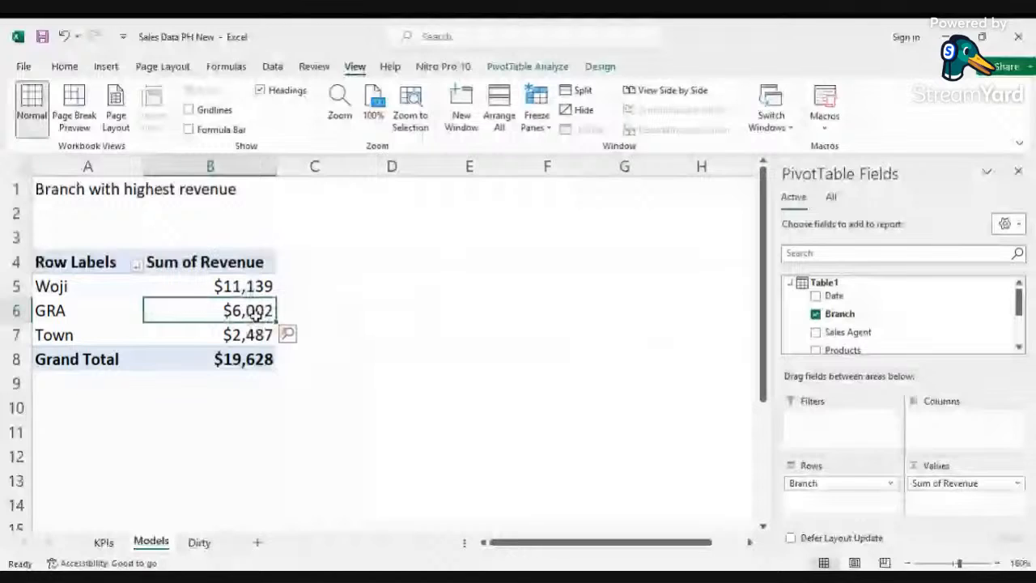
Step: Select and copy the branch revenue PivotTable range A4:B8
left_click(392, 166)
left_click(63, 71)
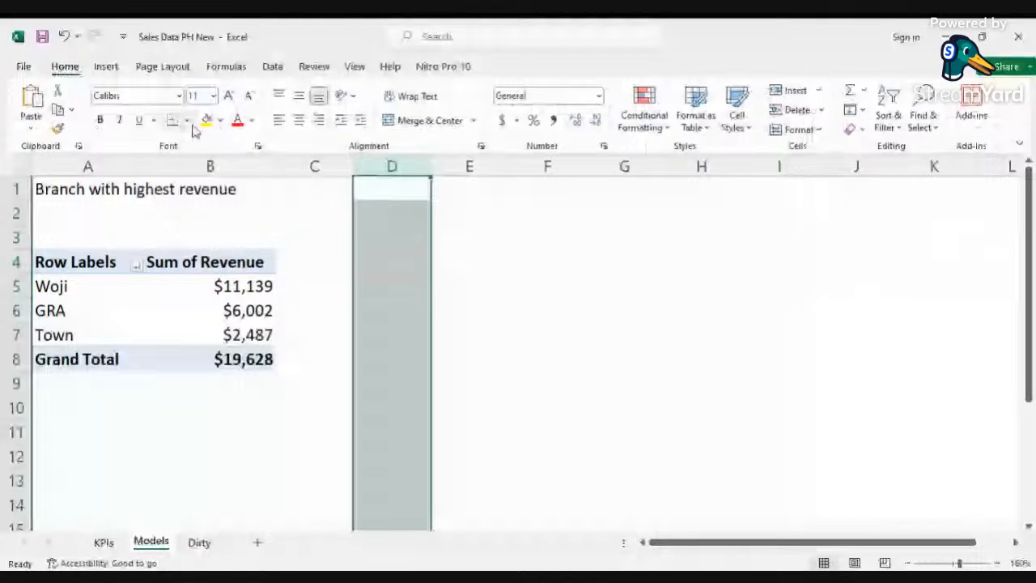
left_click_drag(49, 261, 191, 354)
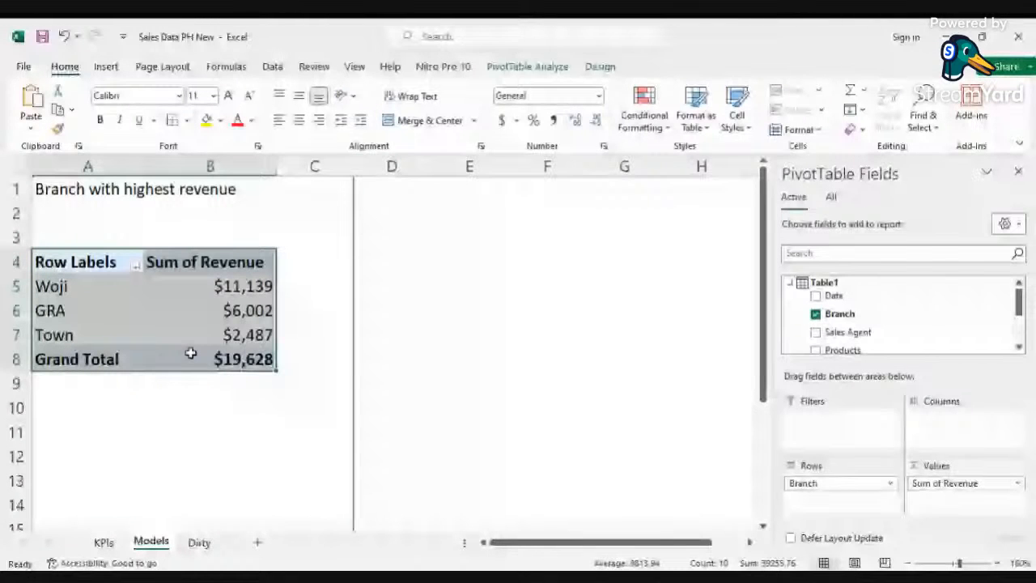
key("ctrl+c")
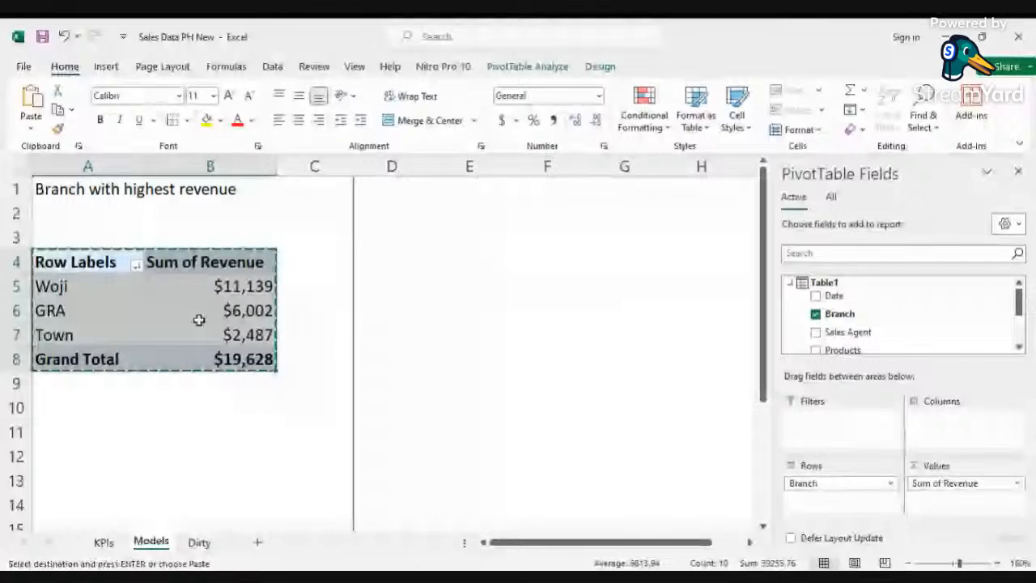
Step: Paste a copy of the branch revenue PivotTable at cell E4
left_click(74, 261)
key("Escape")
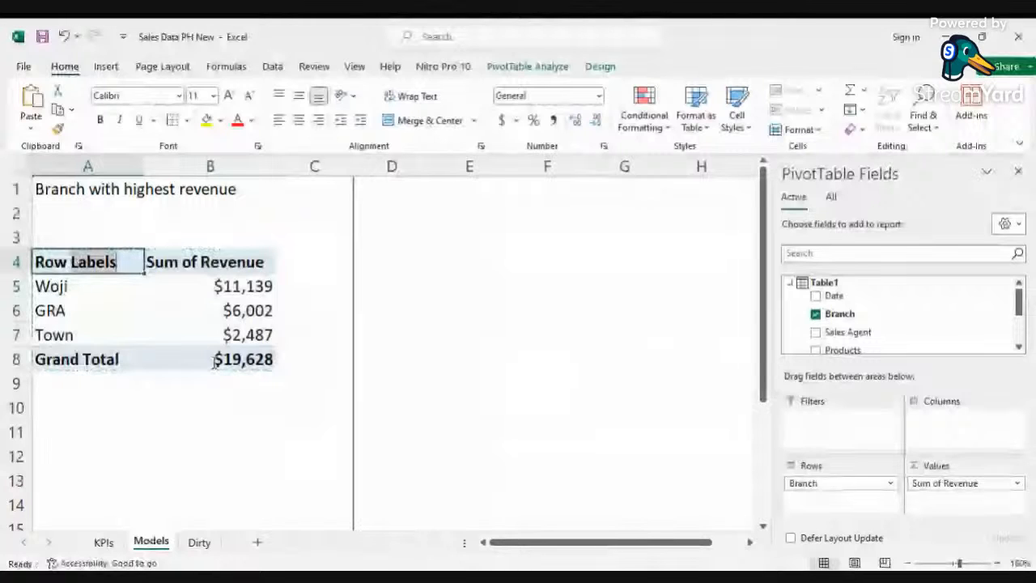
key("ctrl+c")
left_click(437, 259)
key("ctrl+v")
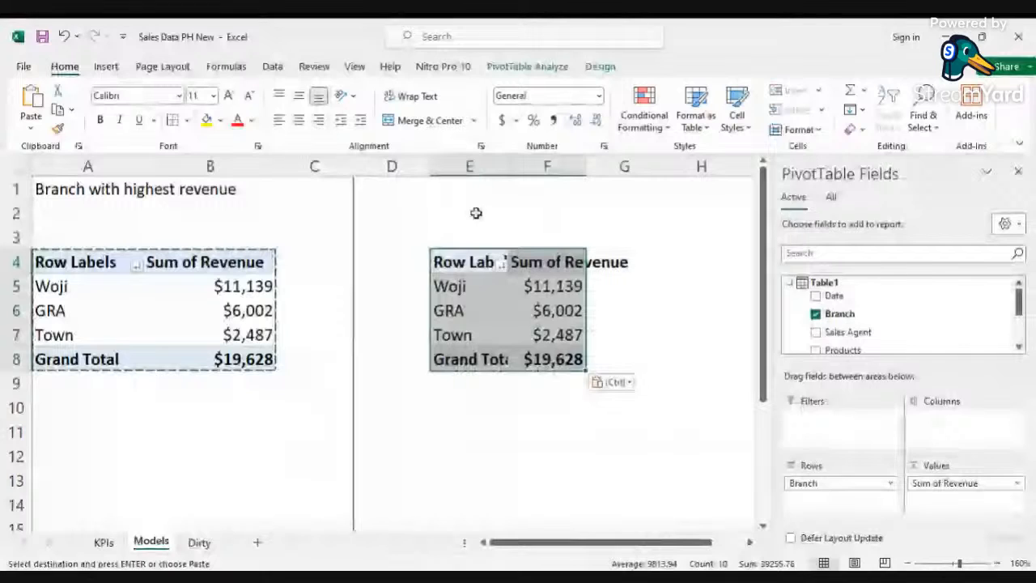
Step: Enter the title "Product with highest revenue" in cell E1
left_click(458, 190)
type("Pro")
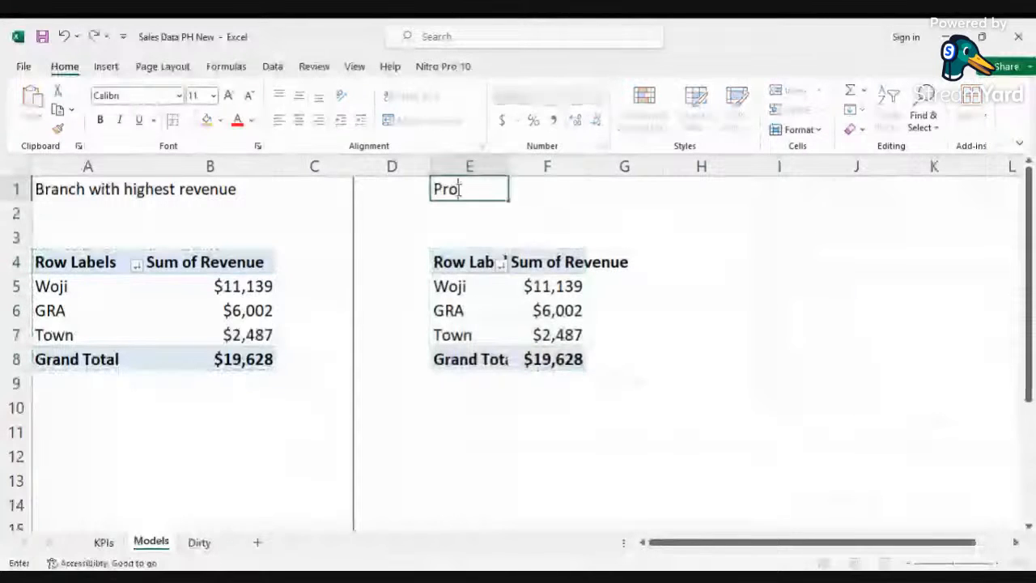
type("duct with hig")
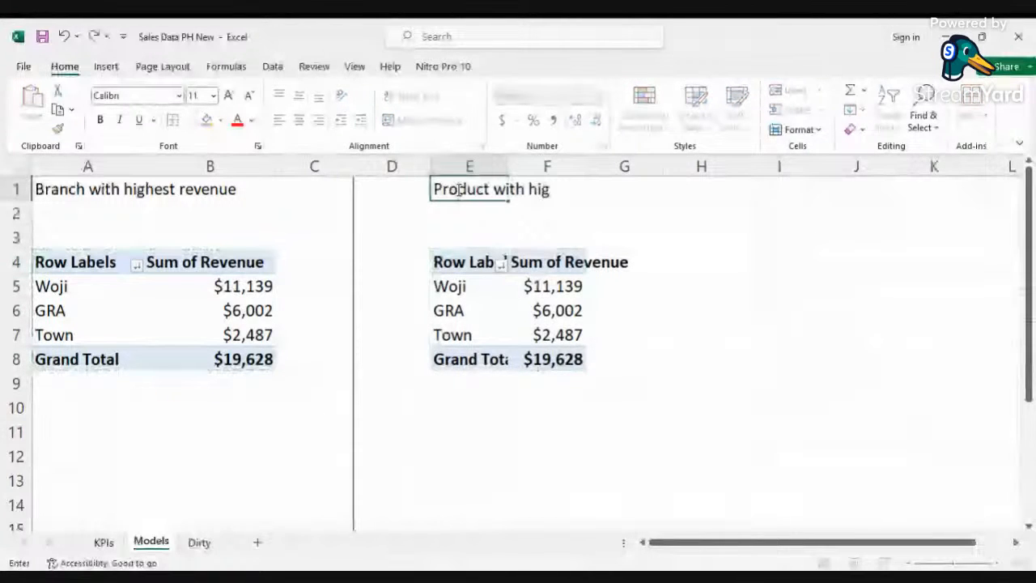
type("hest revenu")
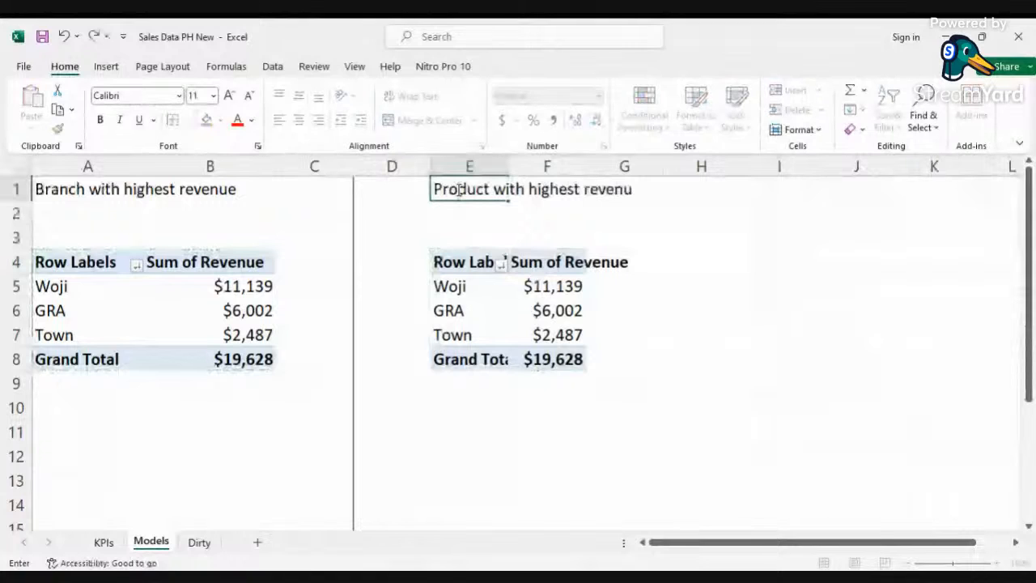
type("e")
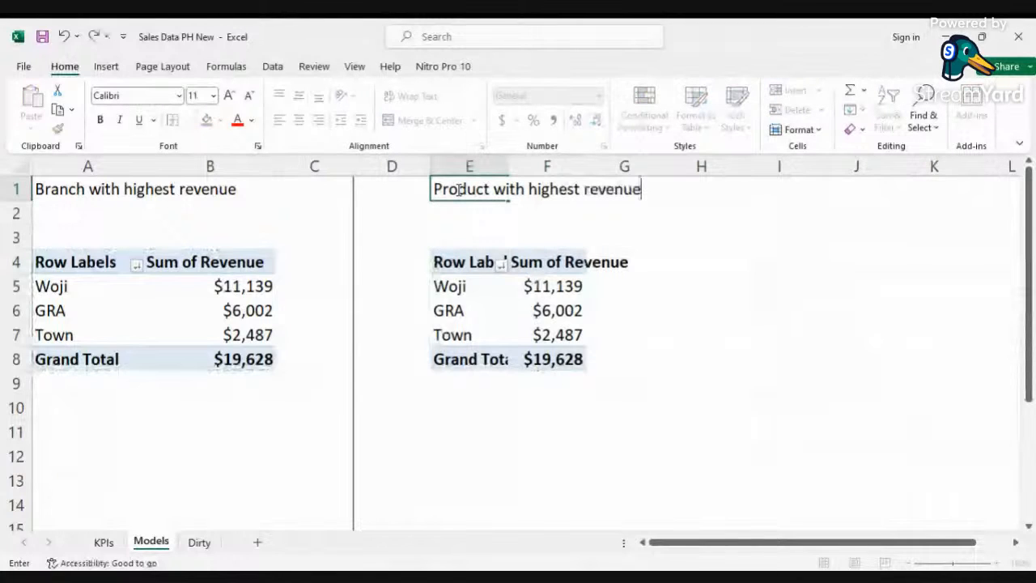
Step: Replace the Branch row field with Products in the copied PivotTable and sort products by revenue, largest first
left_click(551, 285)
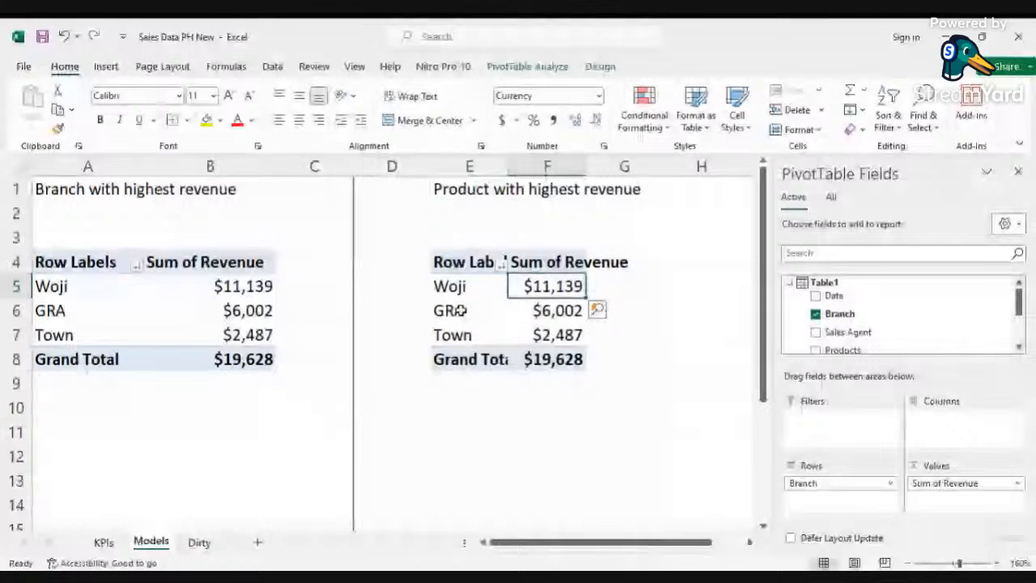
left_click_drag(459, 310, 615, 473)
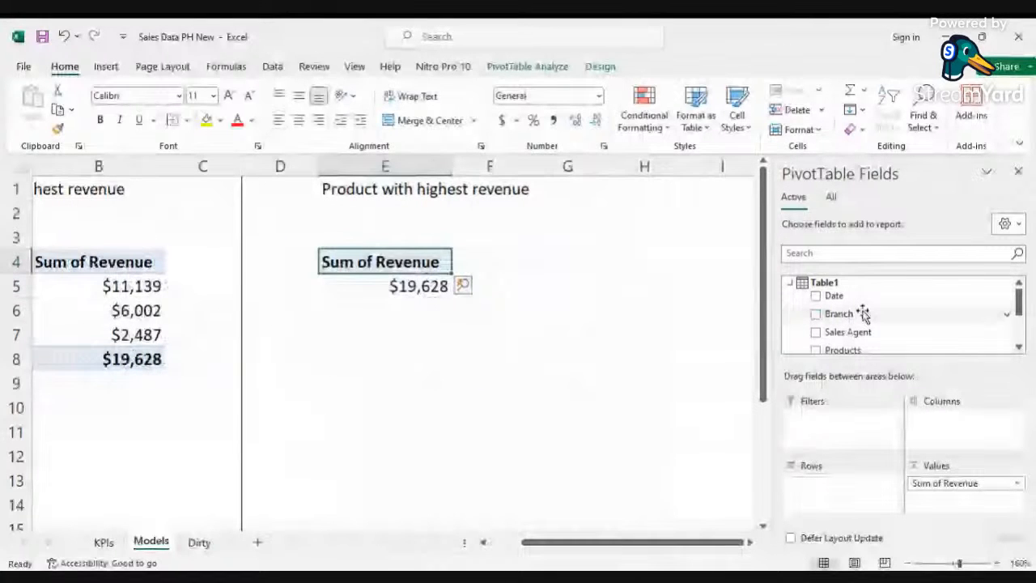
scroll(863, 314, "down", 1)
scroll(863, 314, "up", 1)
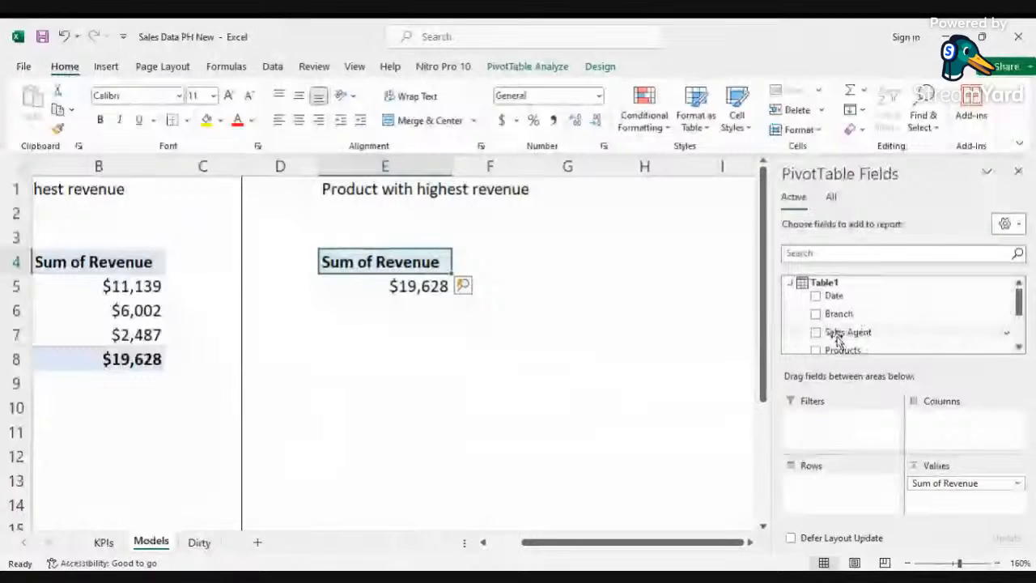
left_click_drag(842, 348, 842, 486)
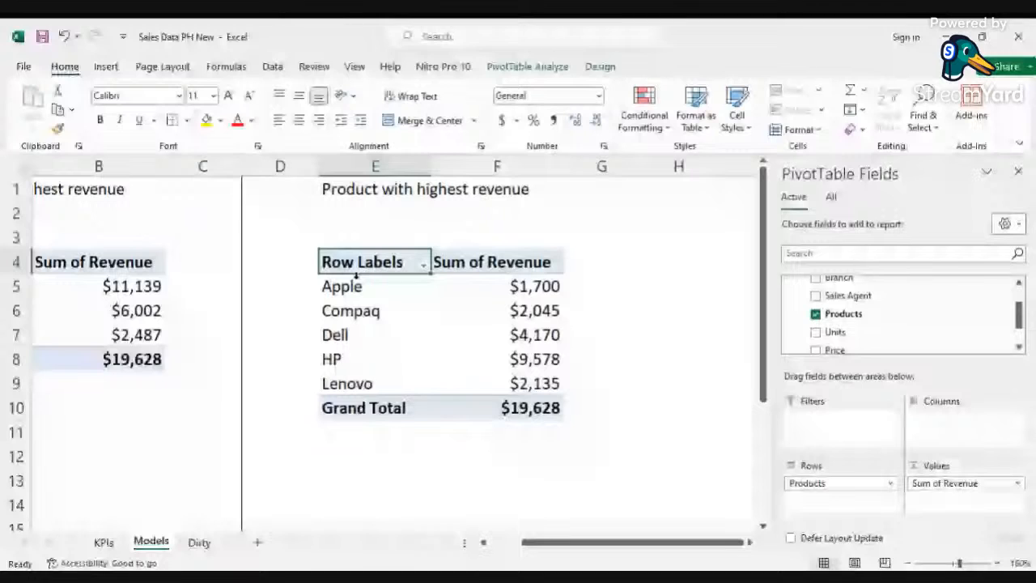
left_click(509, 337)
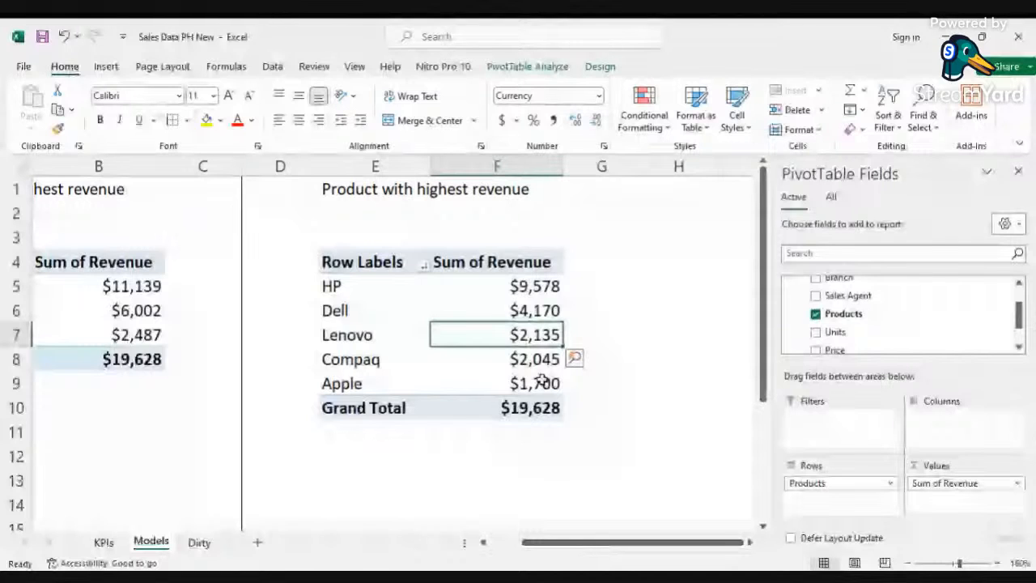
Step: Select and copy the product revenue PivotTable range E4:F10
scroll(420, 228, "right", 2)
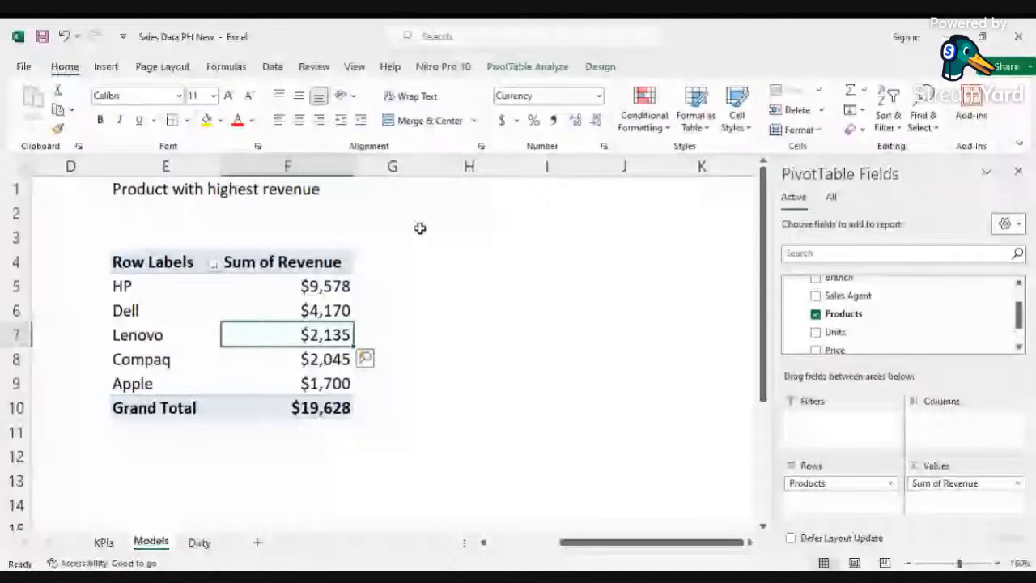
left_click(490, 166)
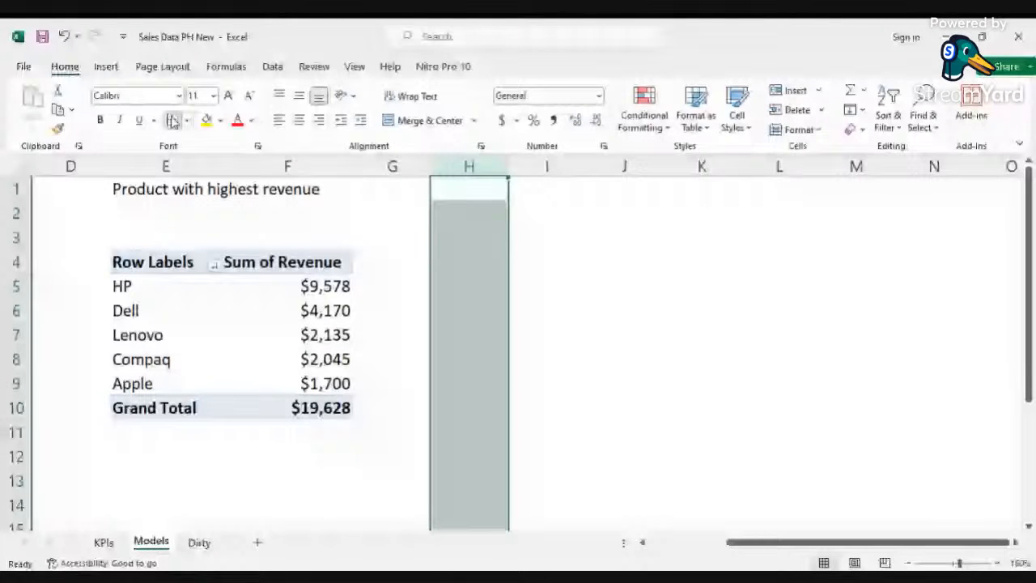
left_click(168, 283)
mouse_move(168, 267)
left_mouse_down()
mouse_move(287, 386)
mouse_move(324, 408)
left_mouse_up()
right_click(325, 362)
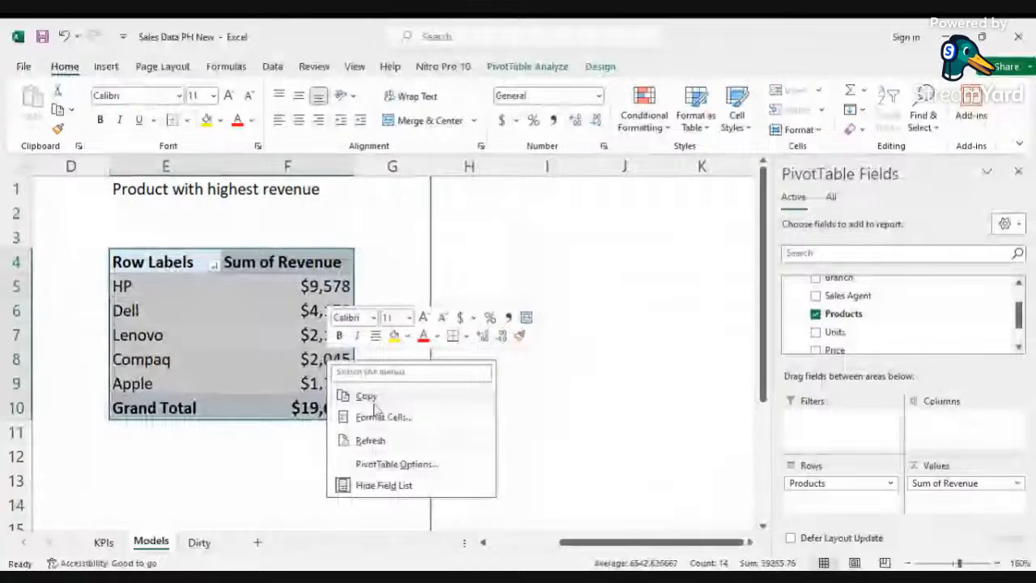
left_click(366, 396)
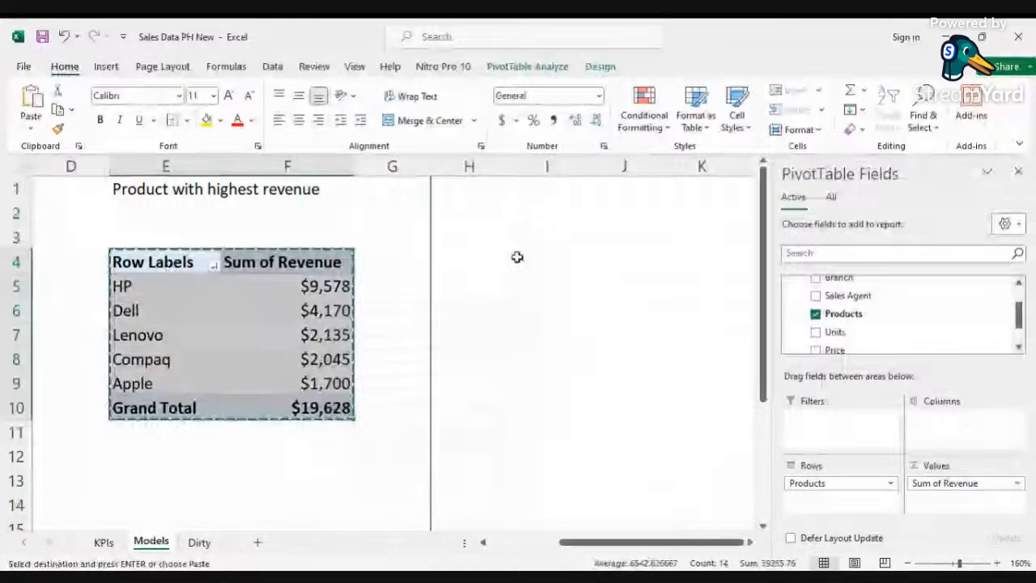
Step: Paste the product PivotTable at cell I4 and enter the title "Sales trends" in cell I1
left_click(517, 257)
key("ctrl+v")
left_click(534, 188)
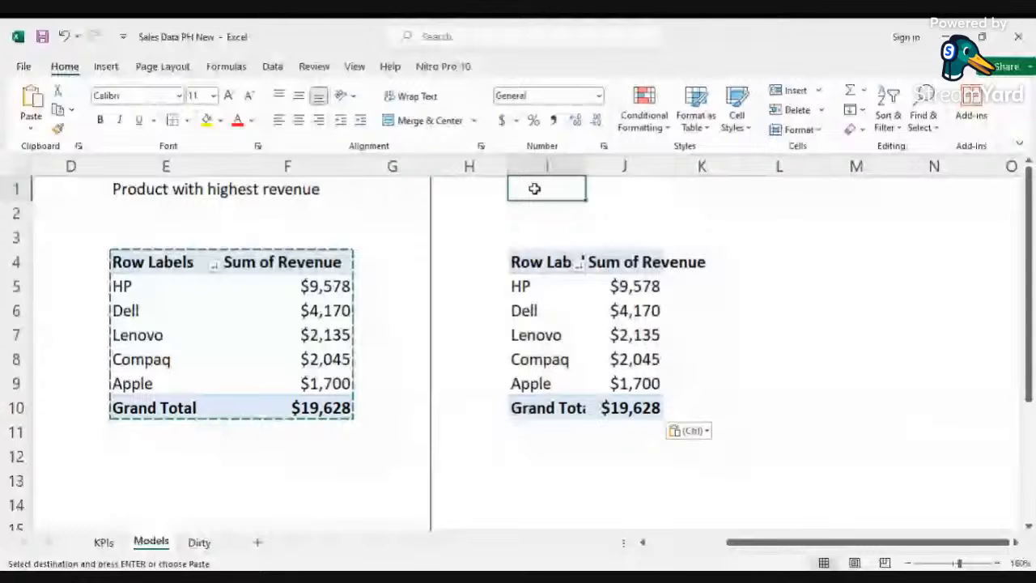
type("Sales trends")
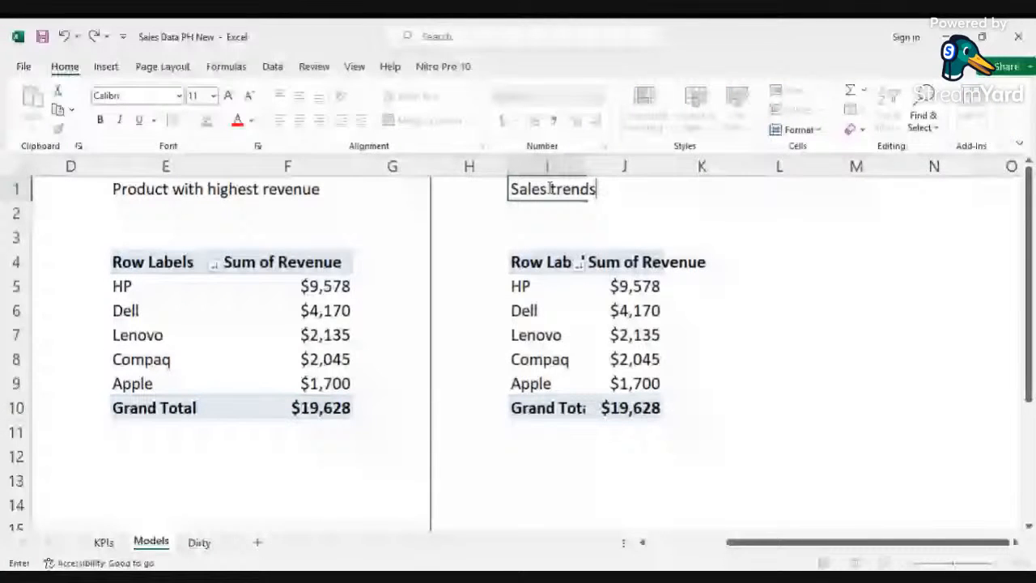
Step: Change the pasted PivotTable's rows from Products to the Date field, grouped by year
left_click(605, 262)
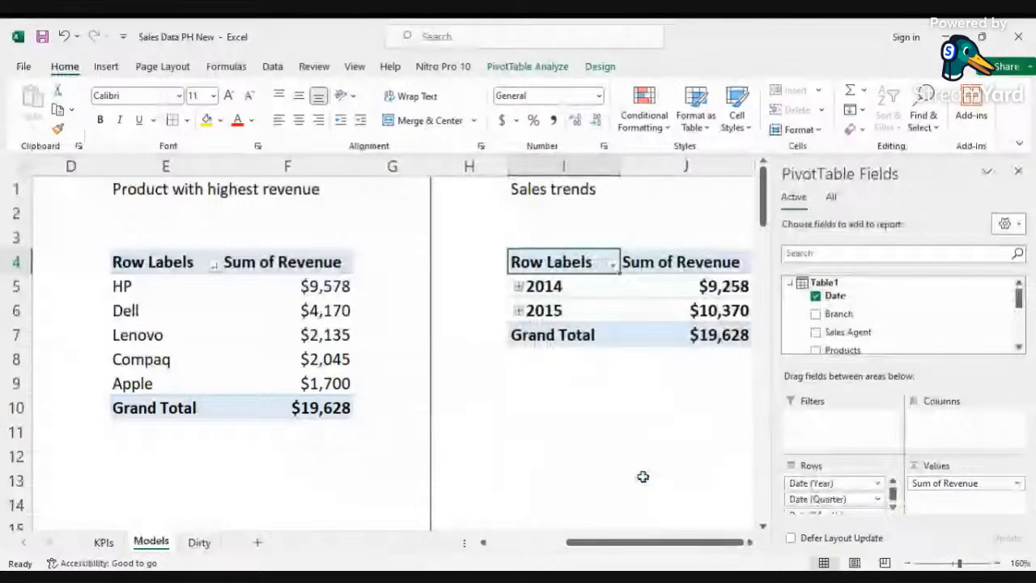
scroll(468, 392, "right", 3)
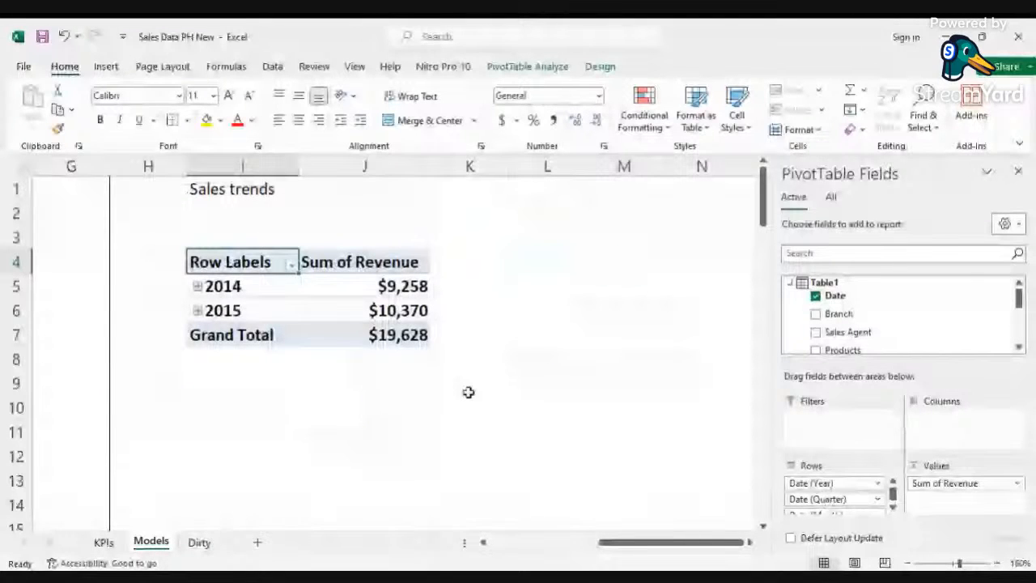
Step: Edit the title in I1 to read "Annual Sales trends"
left_click(242, 190)
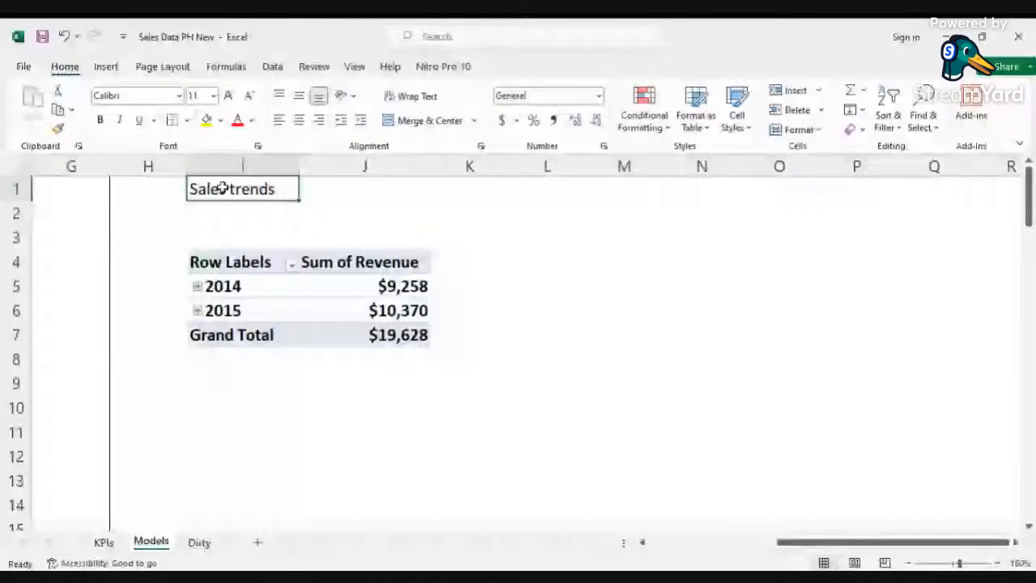
double_click(195, 188)
type("Annual")
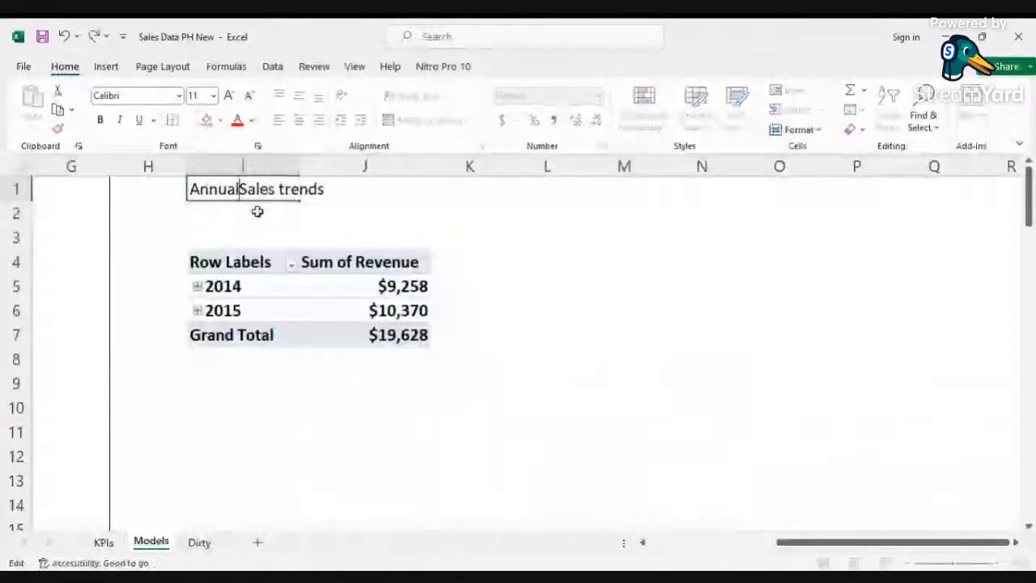
left_click(548, 383)
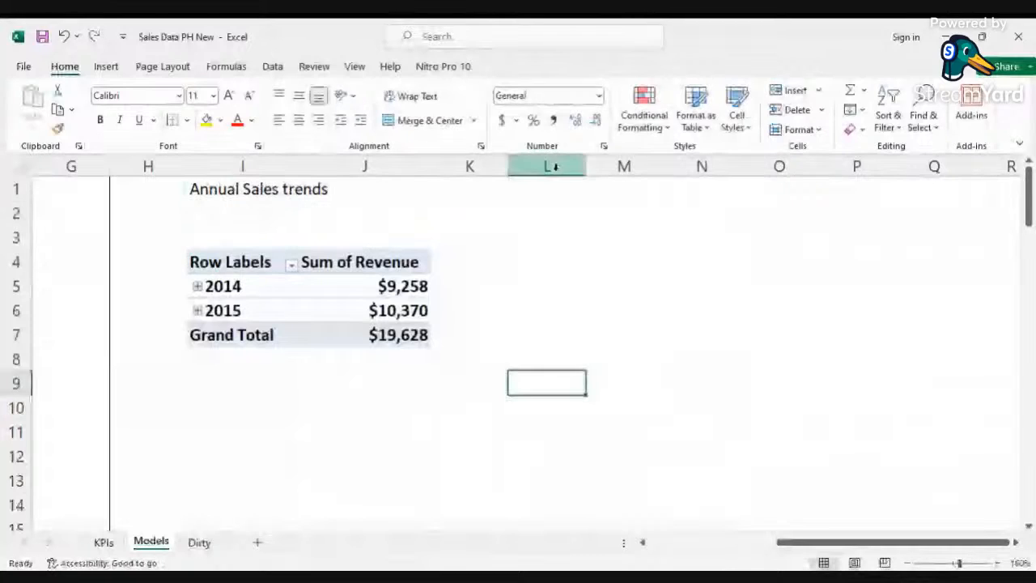
Step: Copy the annual sales PivotTable range I4:J7 and paste it at cell M4
left_click(518, 168)
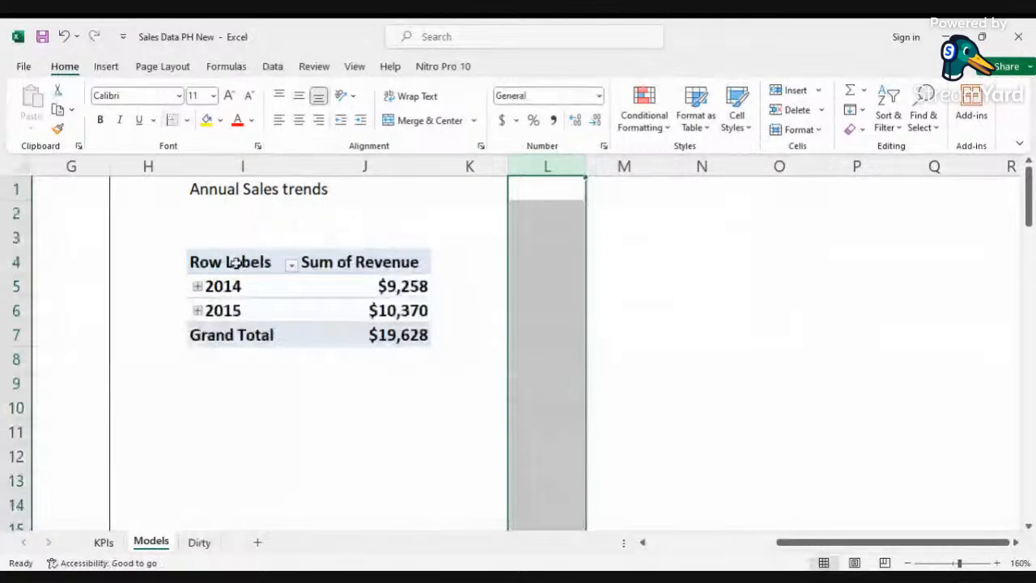
left_click_drag(233, 261, 396, 334)
right_click(381, 299)
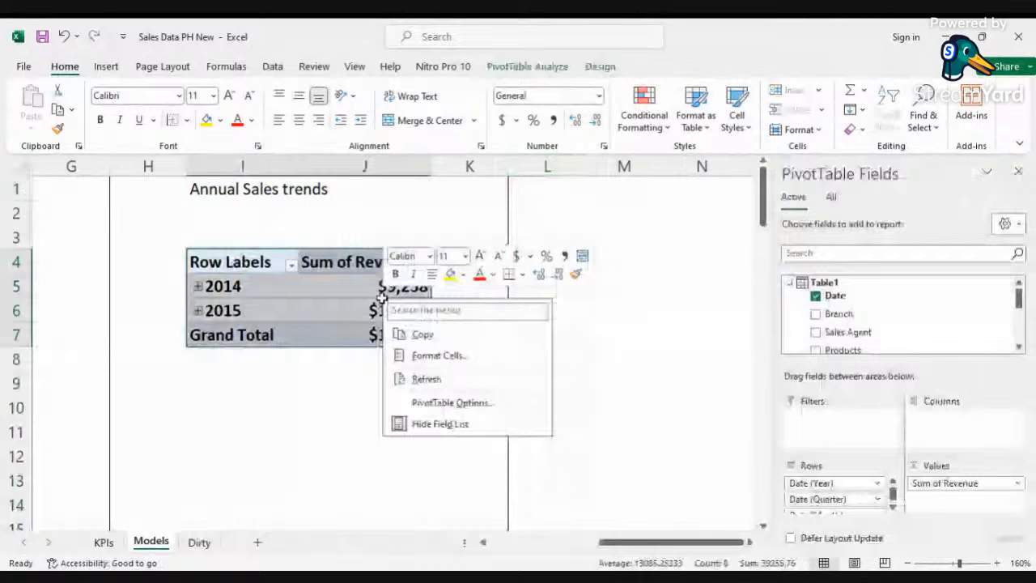
left_click(423, 333)
right_click(623, 261)
key("Escape")
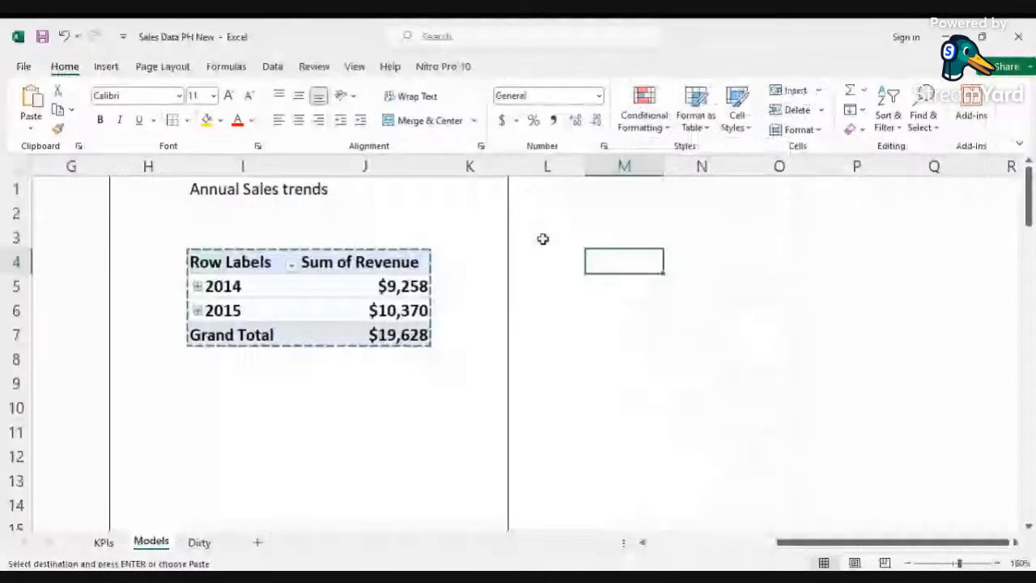
key("ctrl+v")
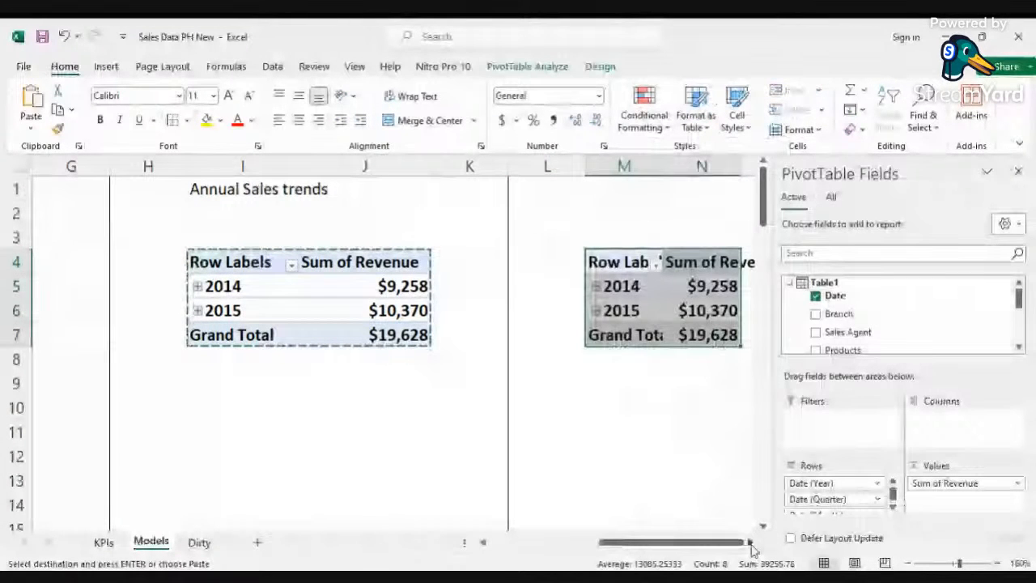
left_click(751, 544)
Step: Enter the title "Monthly Sales Trend" in cell M1
left_click(461, 189)
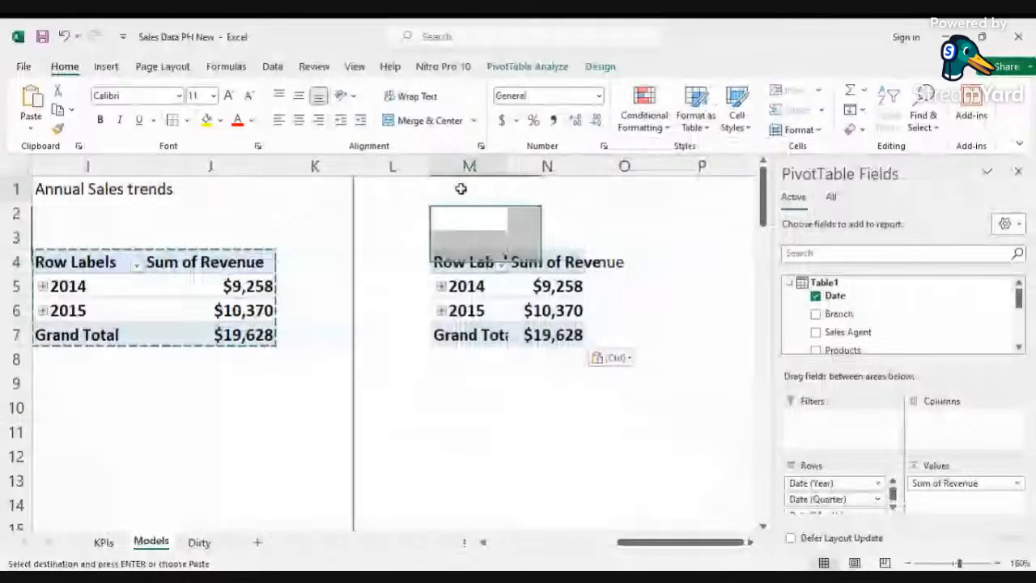
type("Monthly")
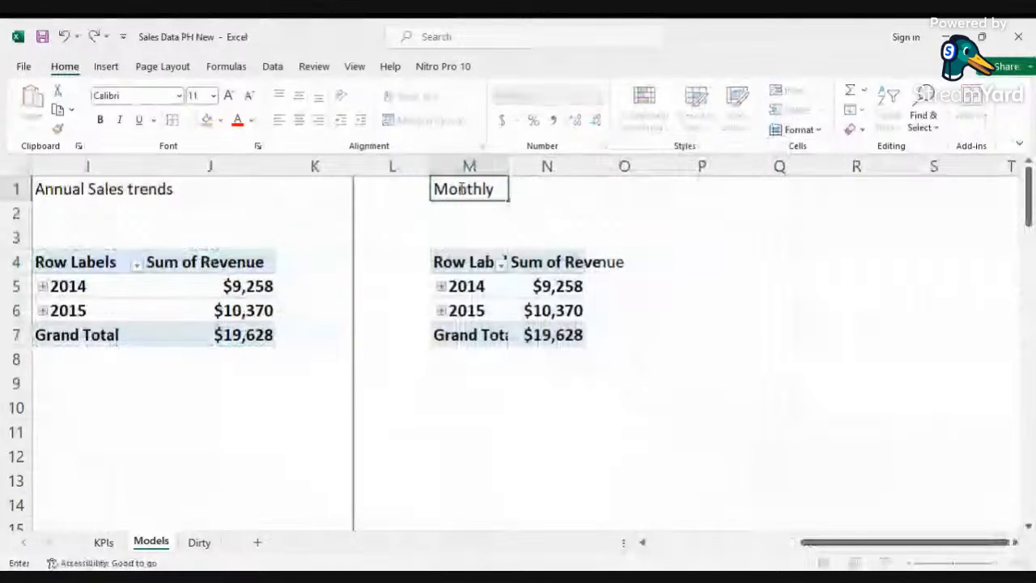
type(" Sales Trend")
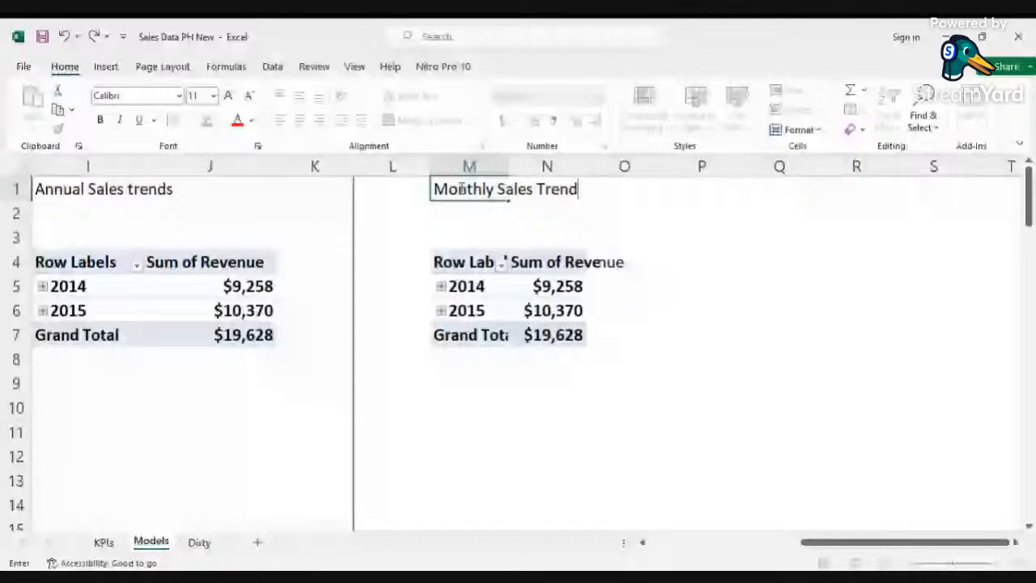
Step: Expand the year entries of the M4 PivotTable to show quarters and months
left_click(573, 306)
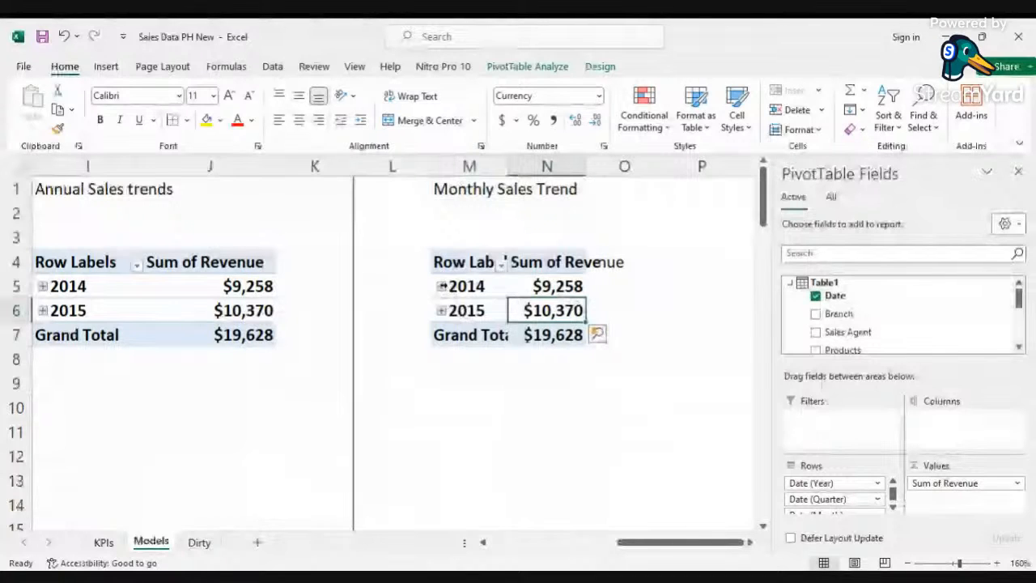
right_click(447, 286)
mouse_move(532, 256)
left_click(668, 298)
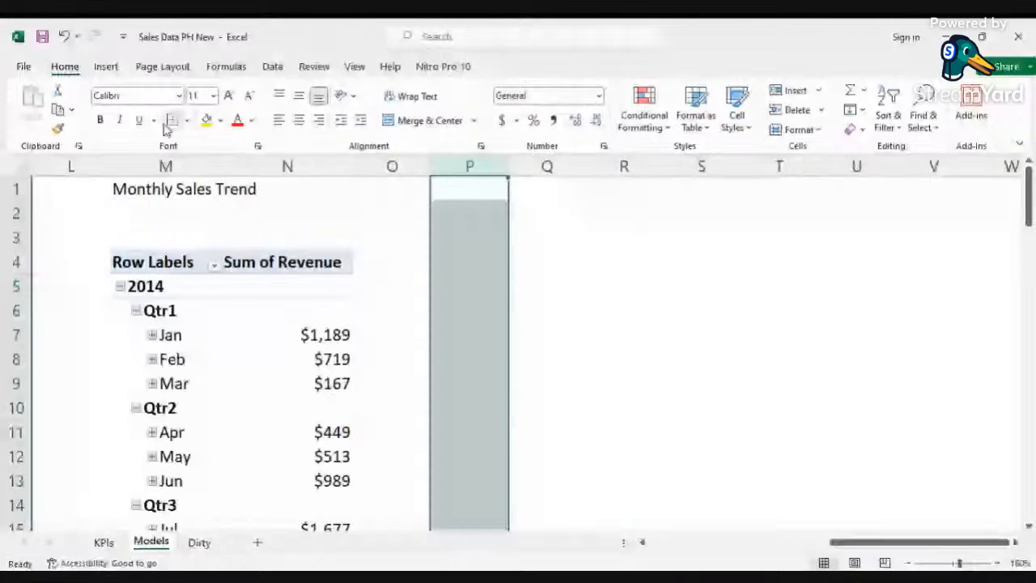
left_click(496, 217)
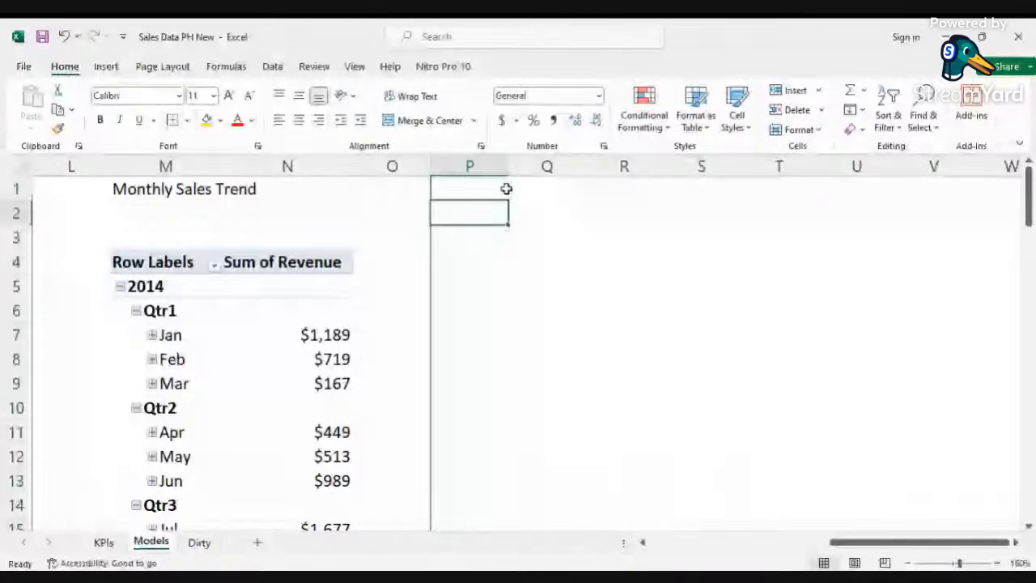
Step: Paste another copy of the annual sales PivotTable at cell Q4
left_click_drag(896, 548, 818, 553)
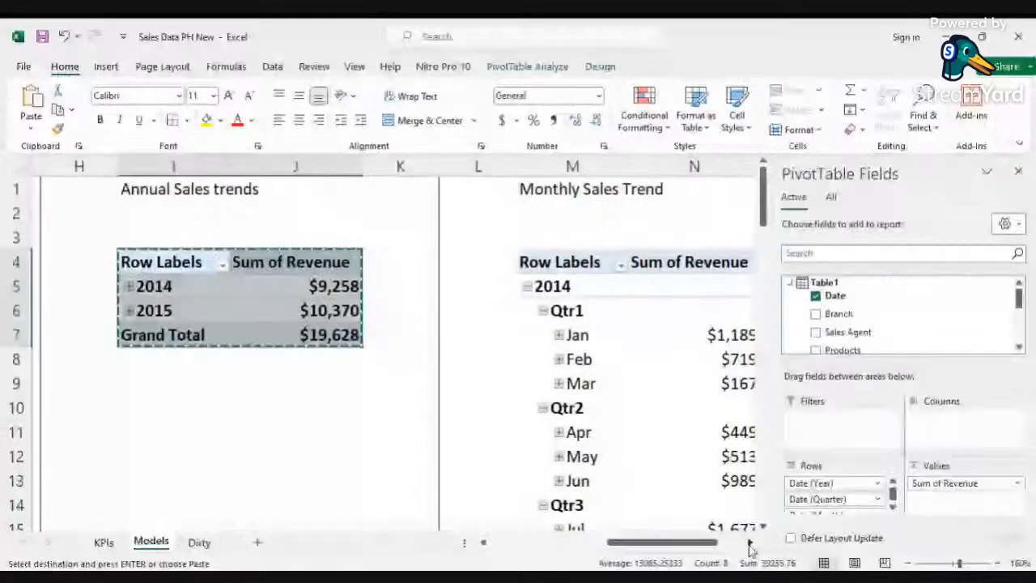
left_click(752, 545)
left_click(532, 259)
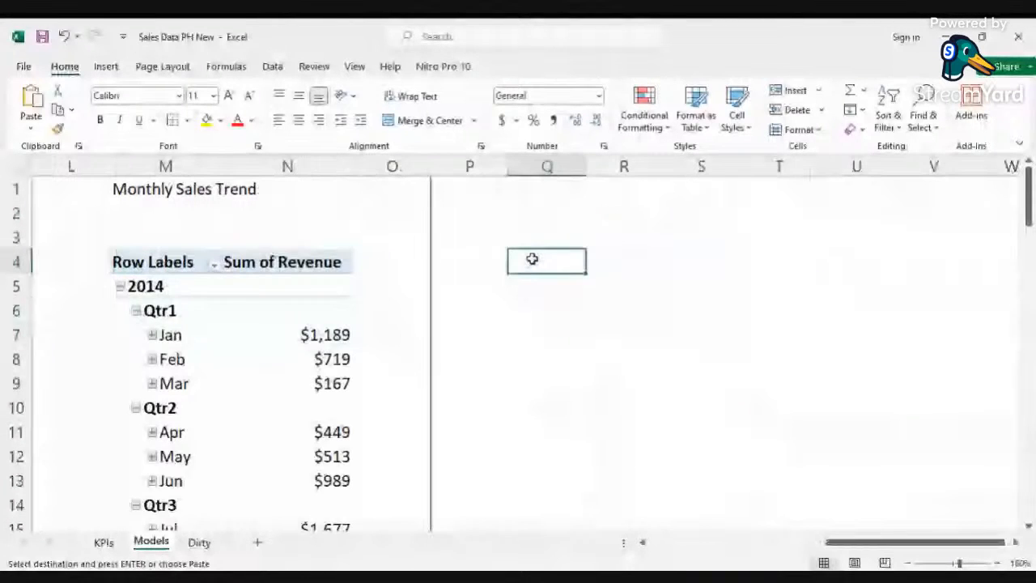
key("ctrl+v")
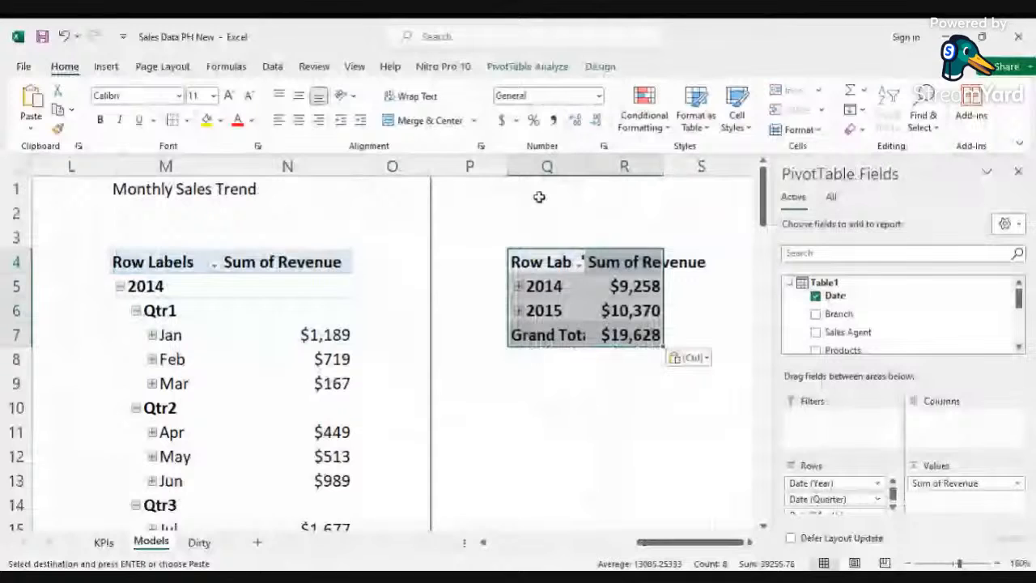
Step: Enter the title "Performance of each sales rep" in cell Q1
left_click(542, 191)
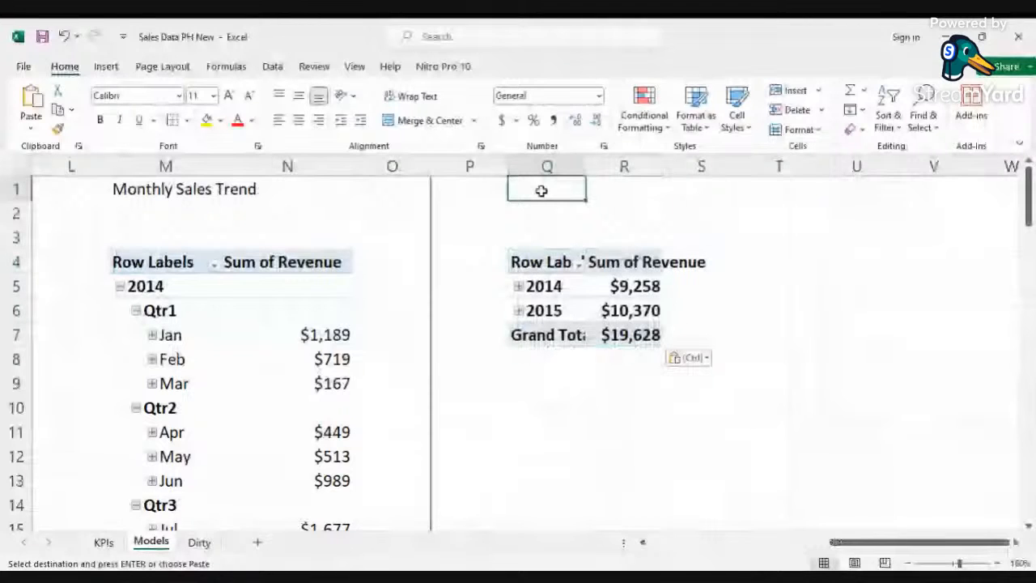
type("Performance ")
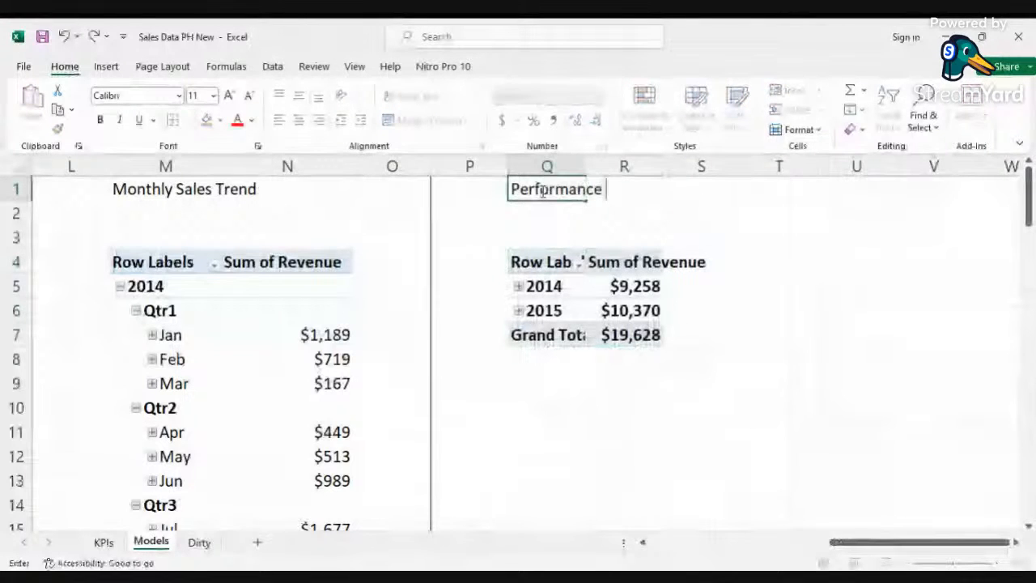
type("of")
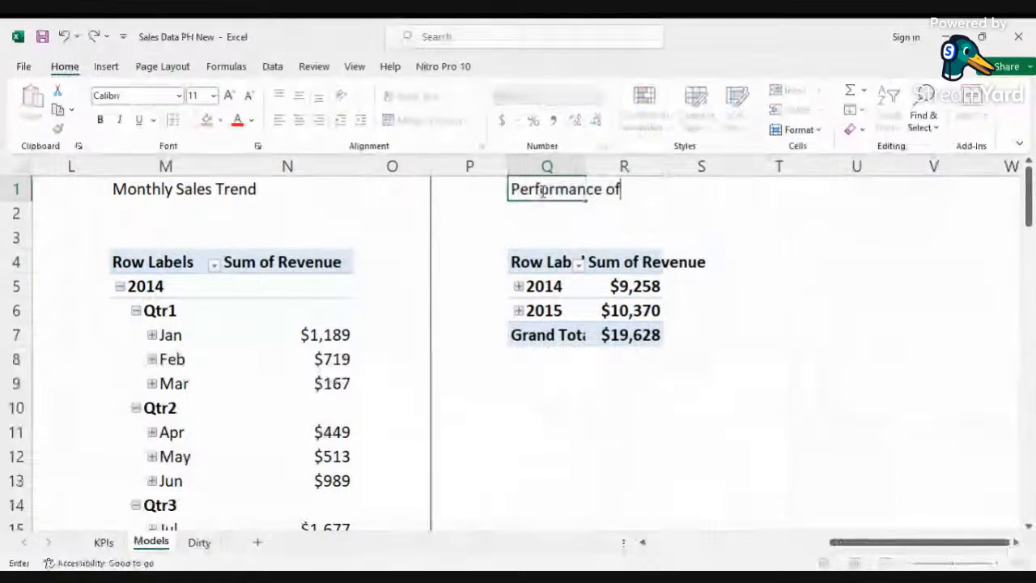
type(" each sales rep")
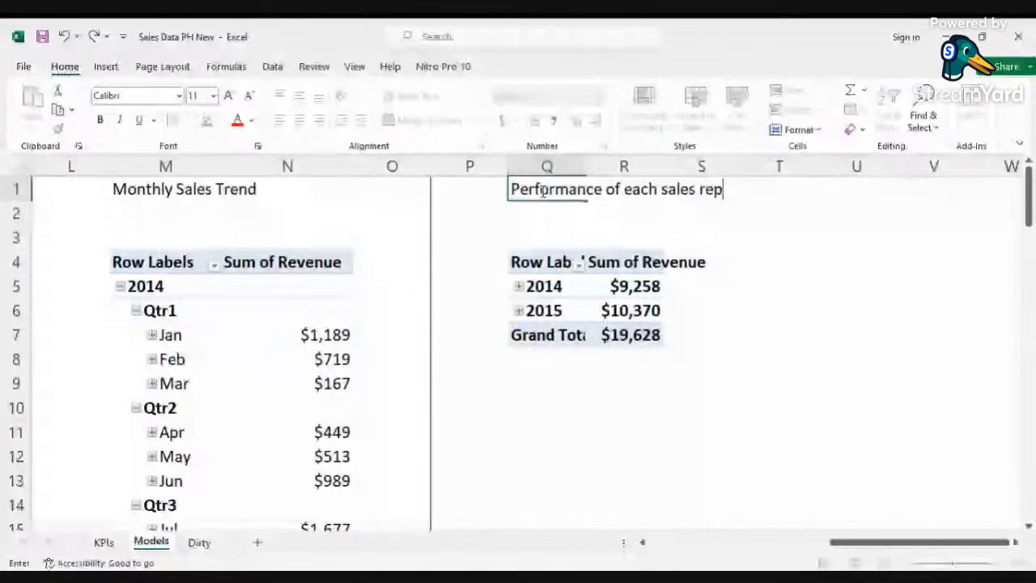
Step: Replace the date fields in the Q4 PivotTable's rows with Sales Agent to show revenue per sales rep
left_click(615, 311)
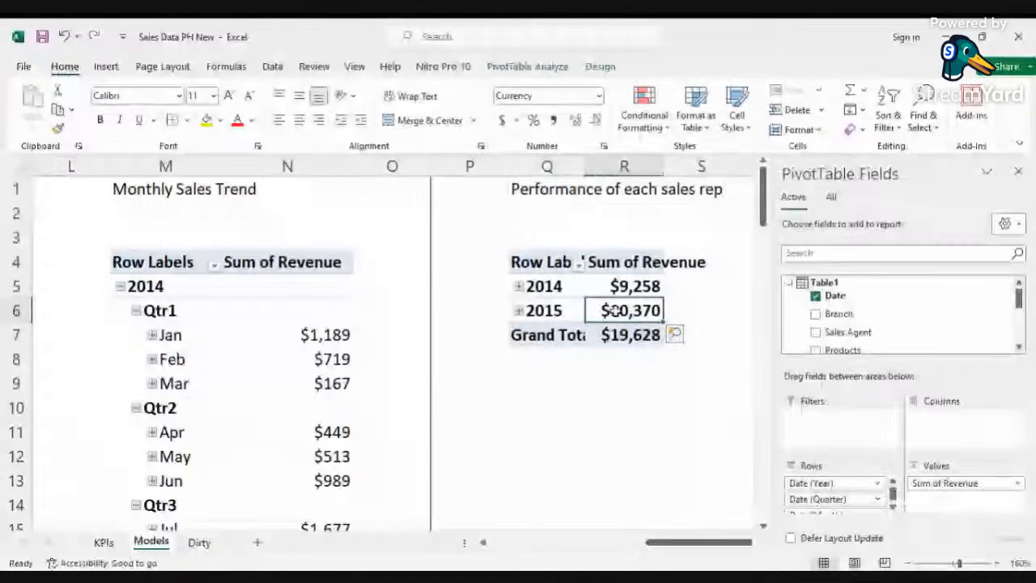
left_click_drag(814, 483, 693, 478)
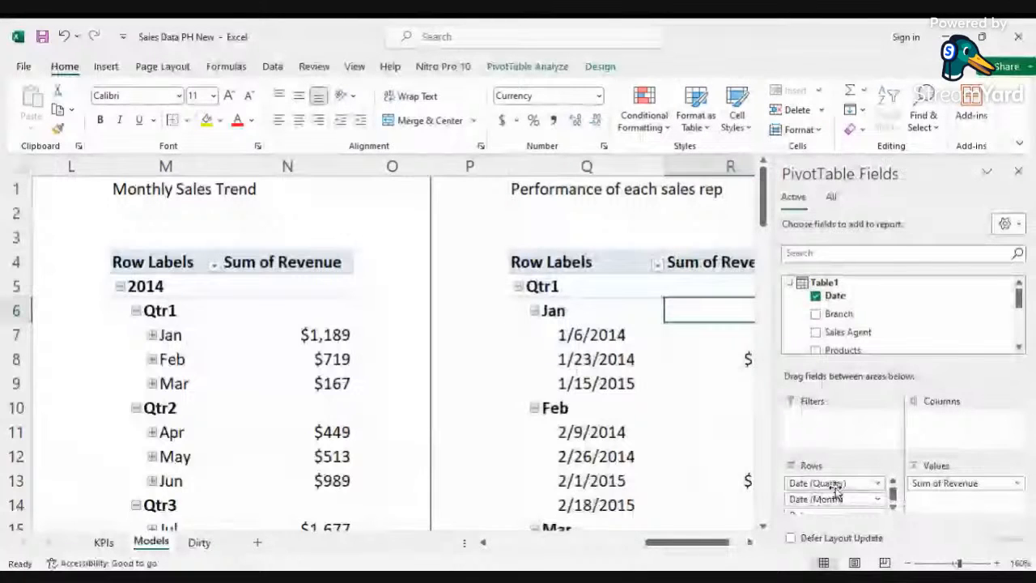
left_click_drag(837, 484, 796, 494)
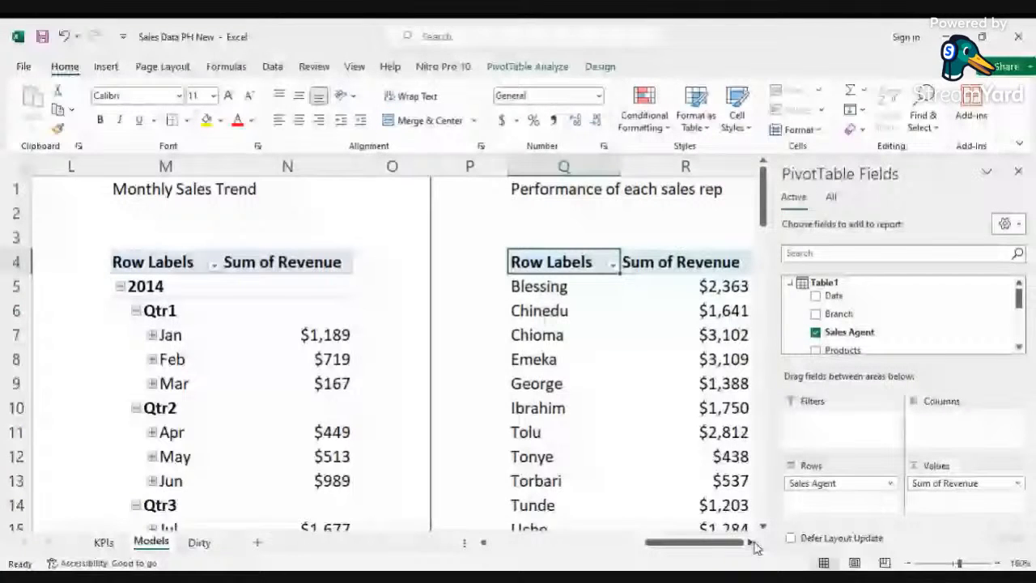
Step: Sort the sales rep PivotTable by revenue from largest to smallest
left_click(753, 543)
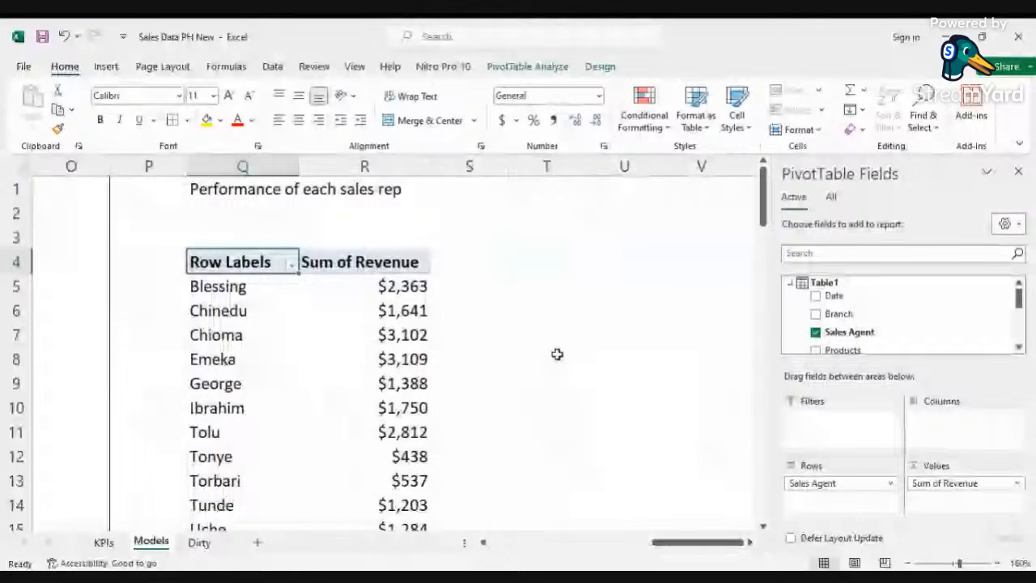
scroll(557, 354, "down", 1, "ctrl")
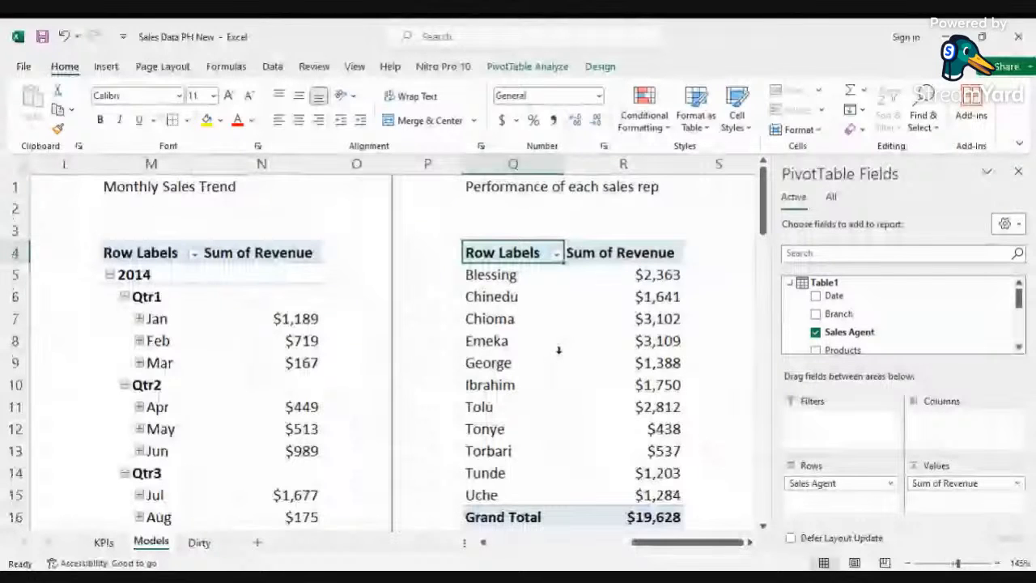
scroll(558, 350, "down", 1, "ctrl")
left_click_drag(676, 548, 676, 547)
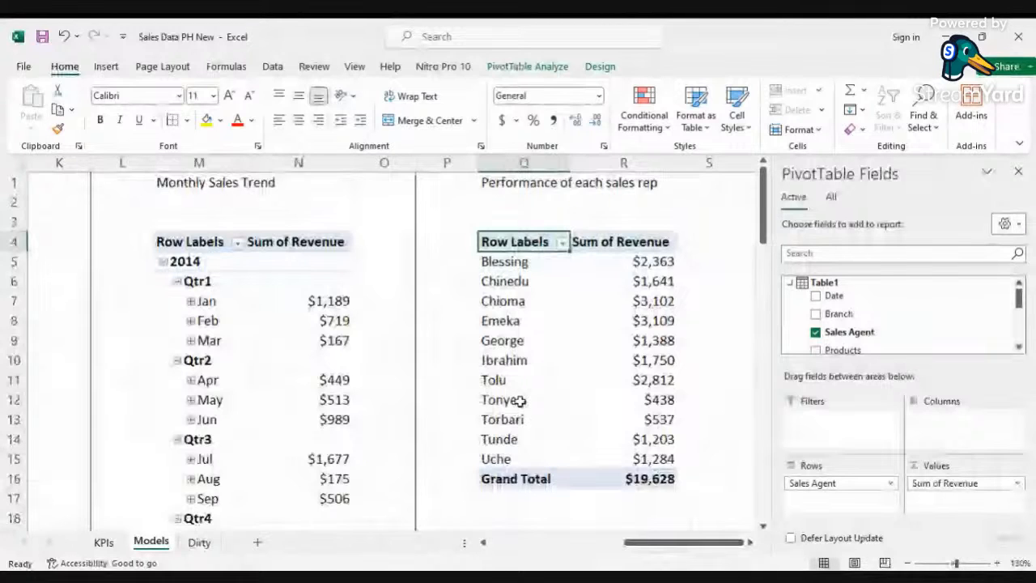
right_click(651, 282)
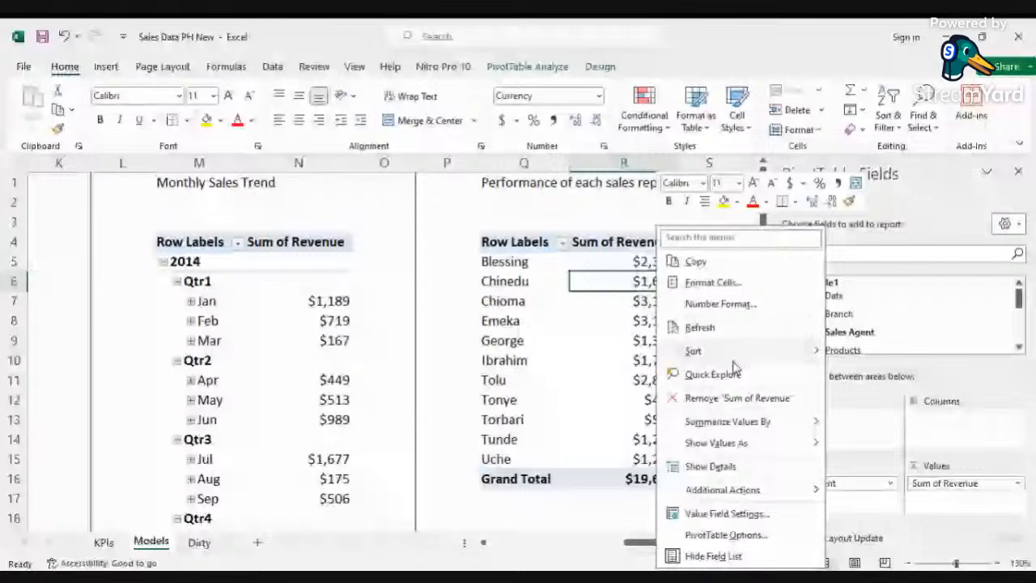
left_click(896, 374)
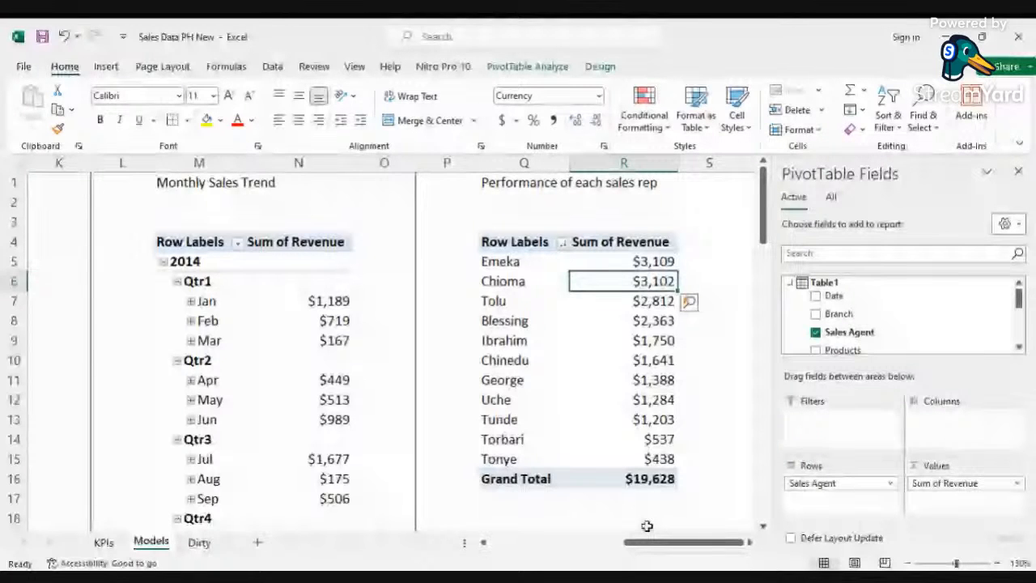
left_click(750, 543)
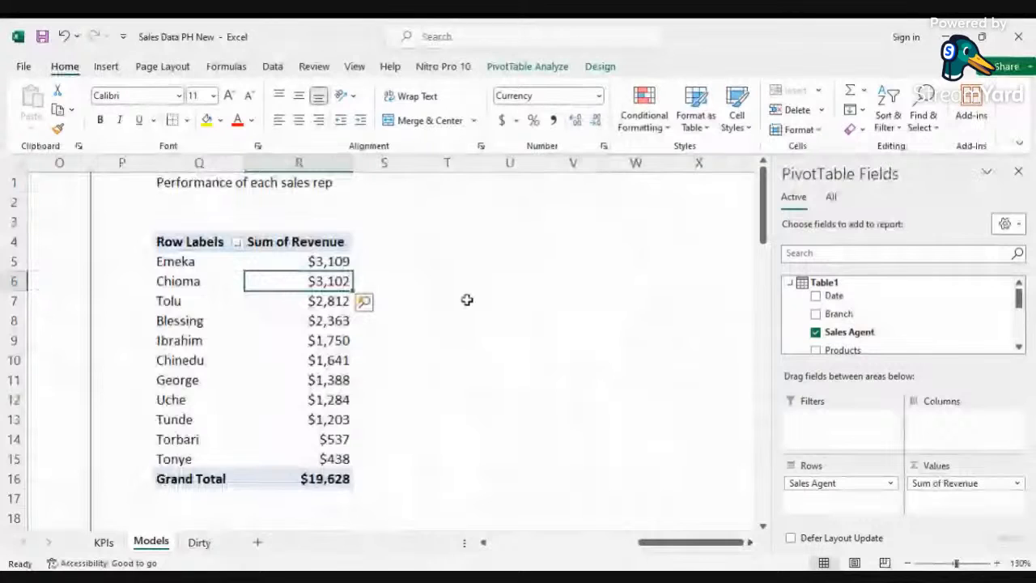
left_click(509, 163)
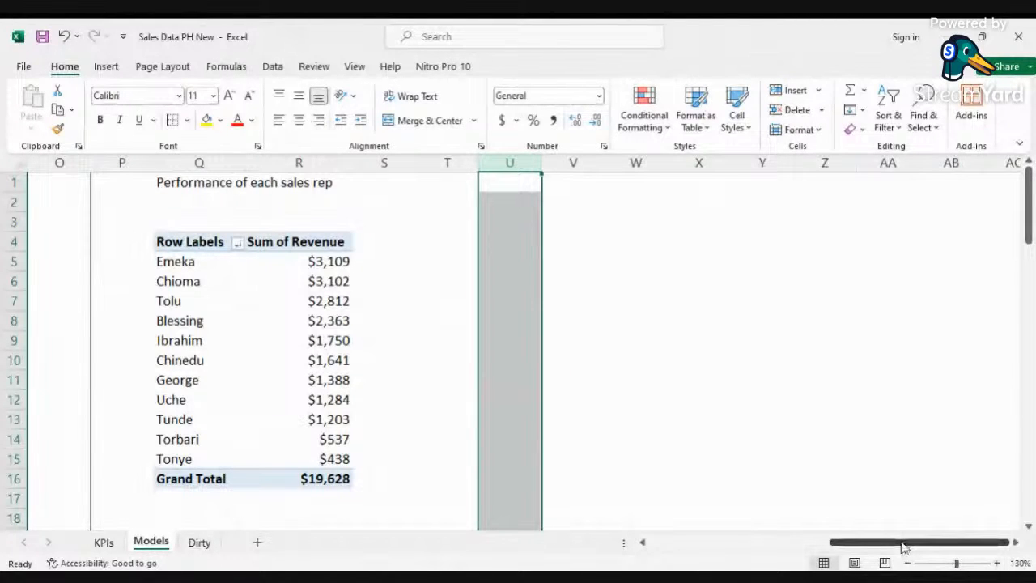
left_click_drag(905, 547, 722, 548)
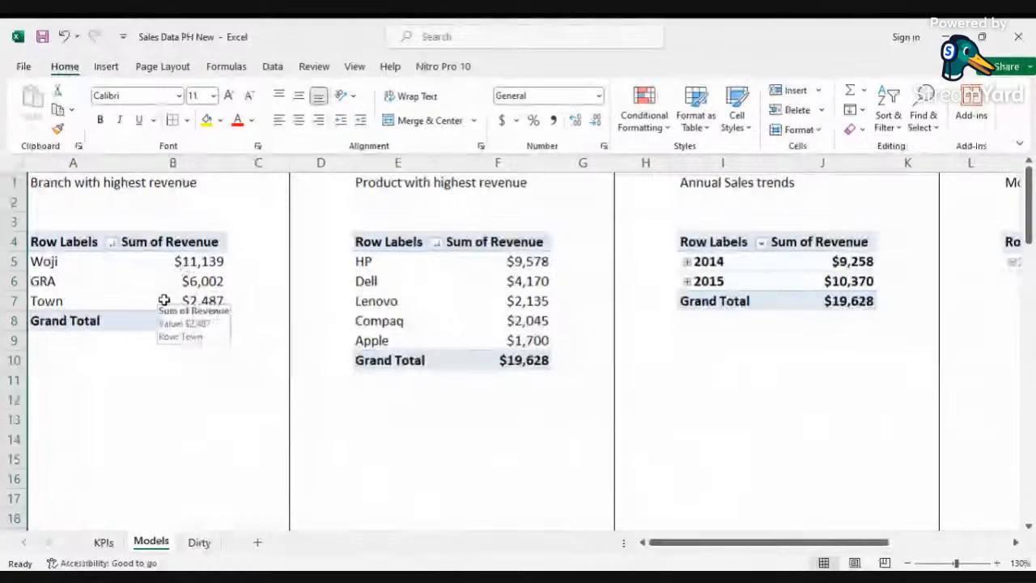
key("alt+Tab")
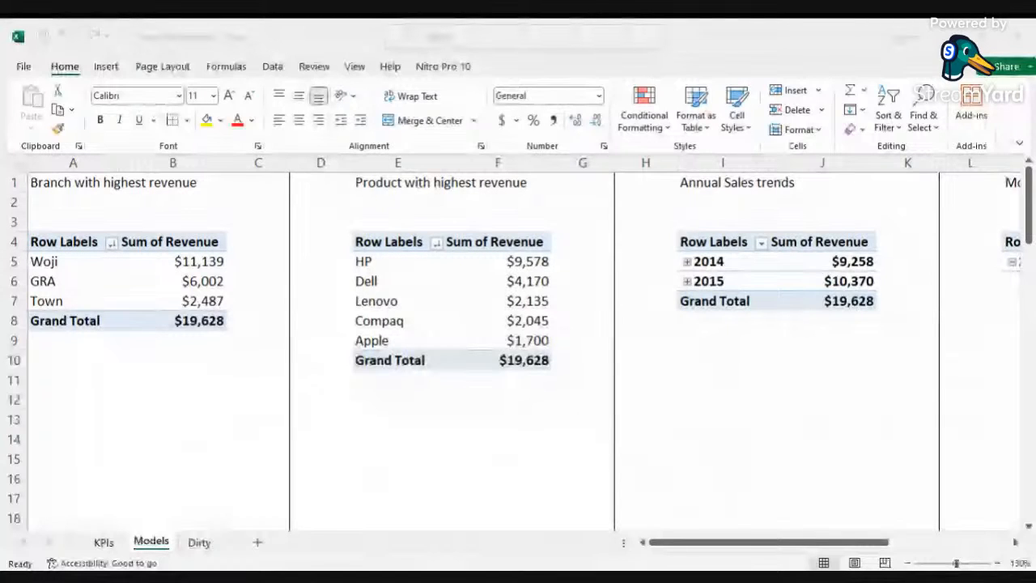
type("=")
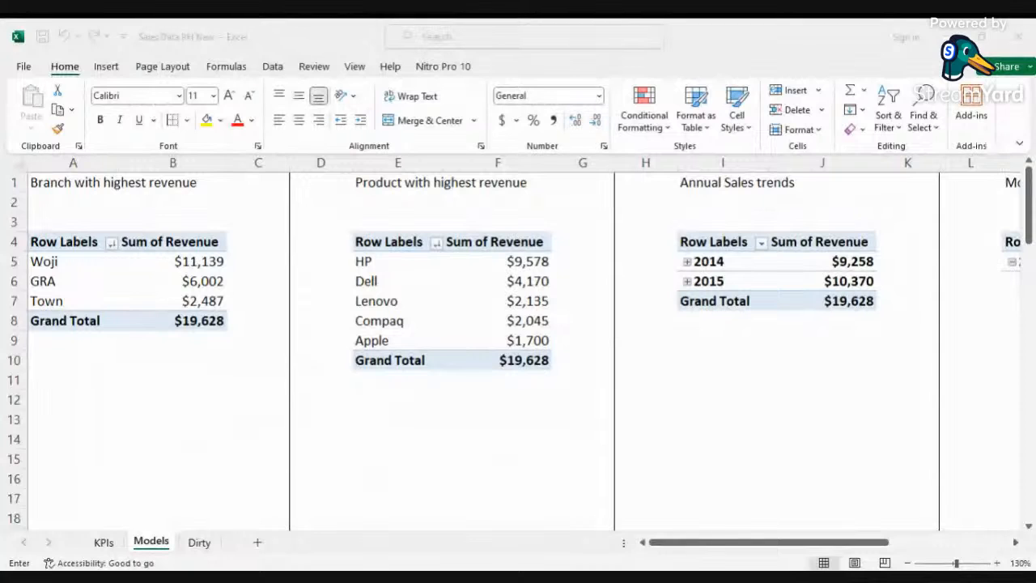
key("Escape")
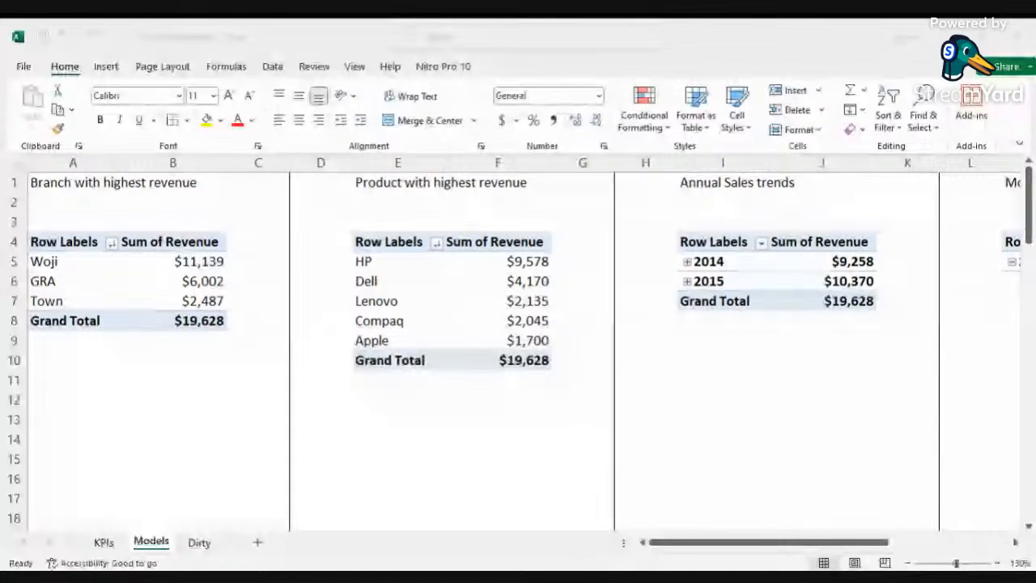
left_click(252, 170)
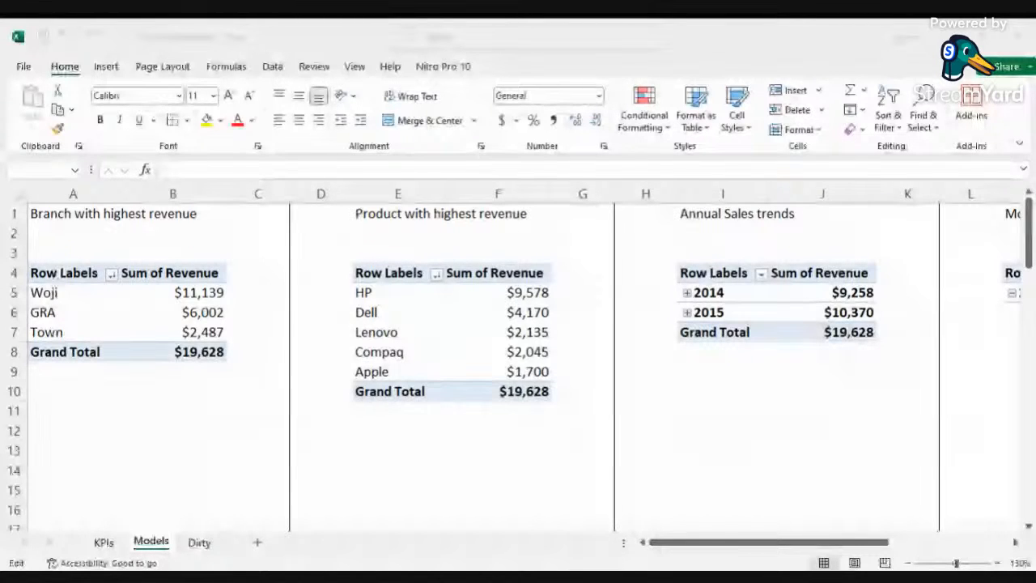
key("Escape")
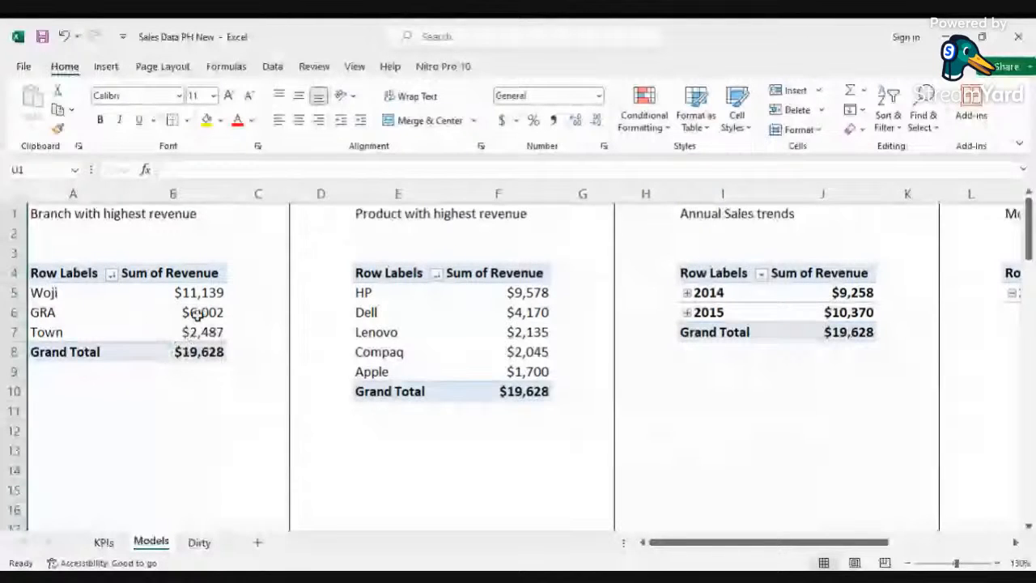
Step: Insert a pie PivotChart for the branch revenue PivotTable and move it below that table
left_click(194, 315)
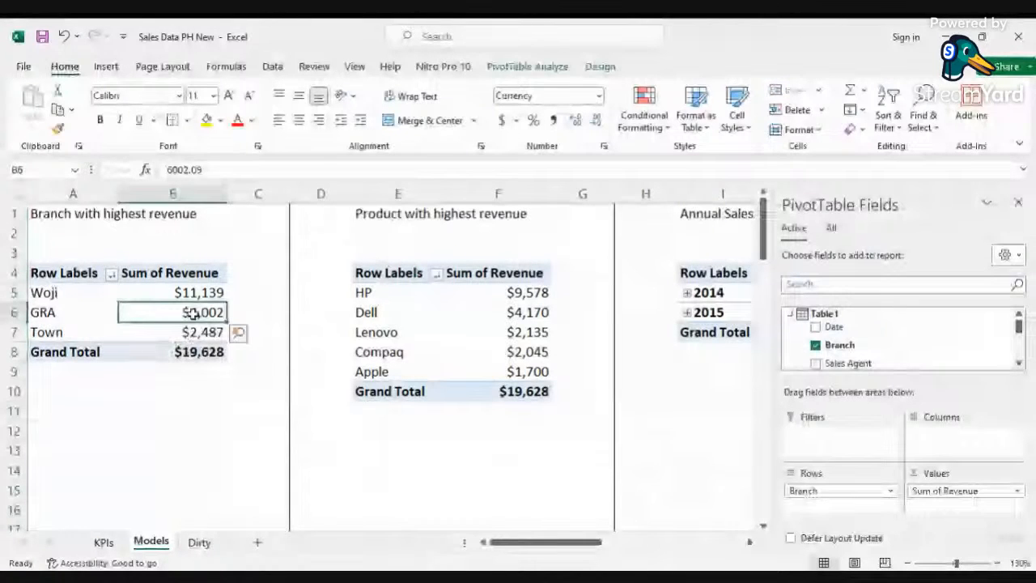
left_click(530, 67)
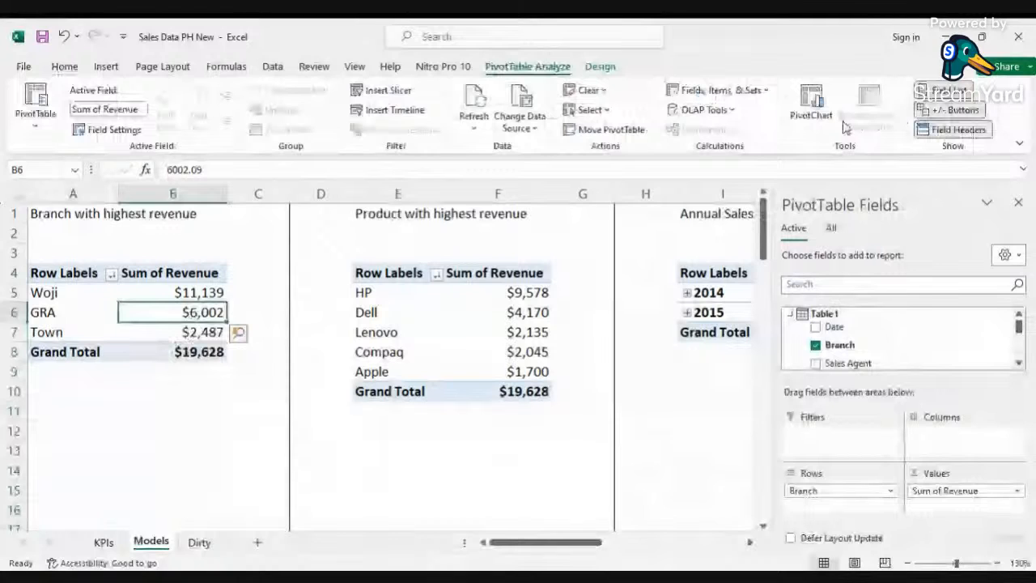
left_click(812, 103)
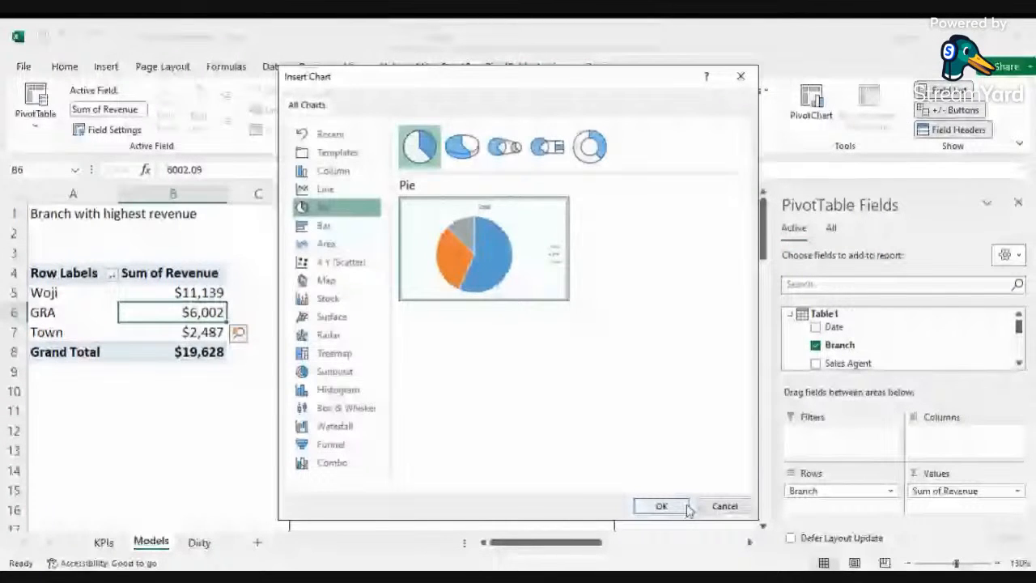
left_click(661, 506)
left_click(592, 249)
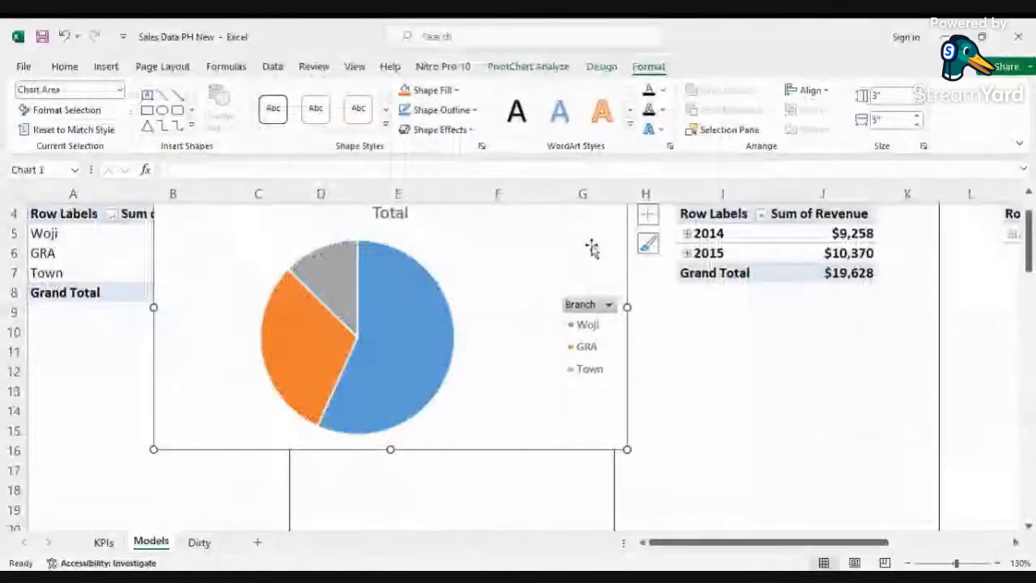
left_click_drag(613, 223, 300, 348)
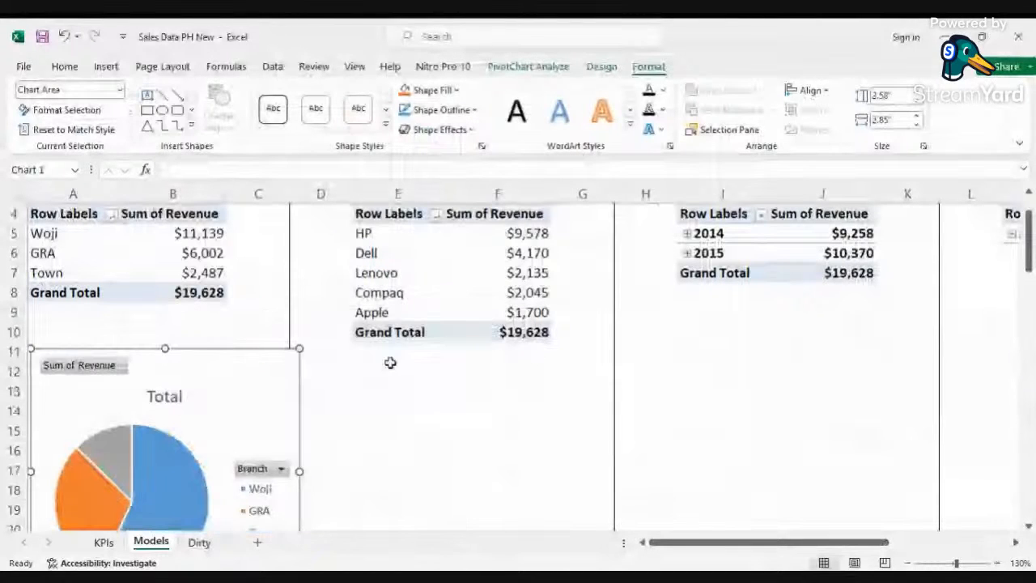
Step: Hide all field buttons on the branch pie chart
scroll(41, 316, "down", 1)
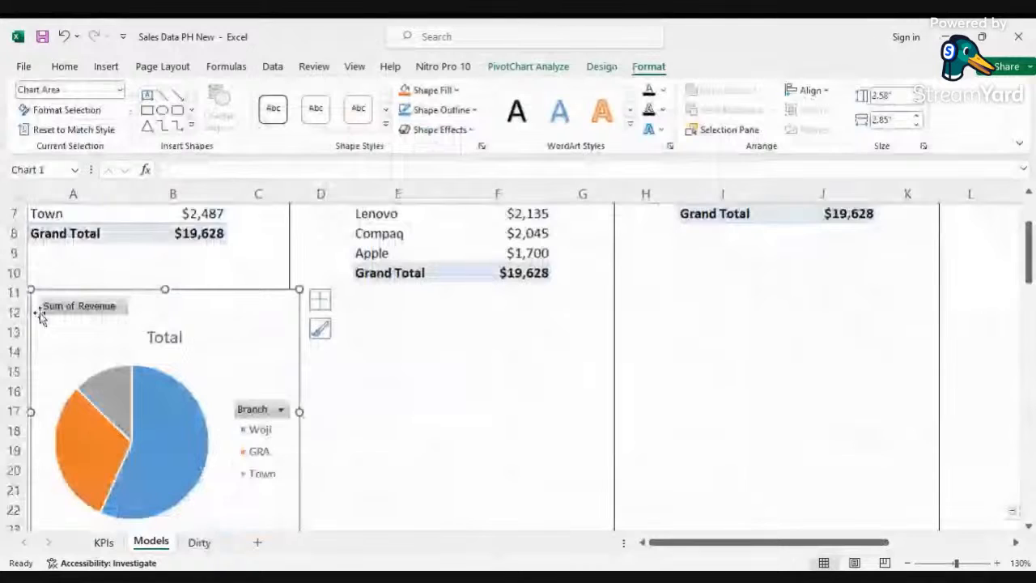
scroll(41, 316, "up", 1)
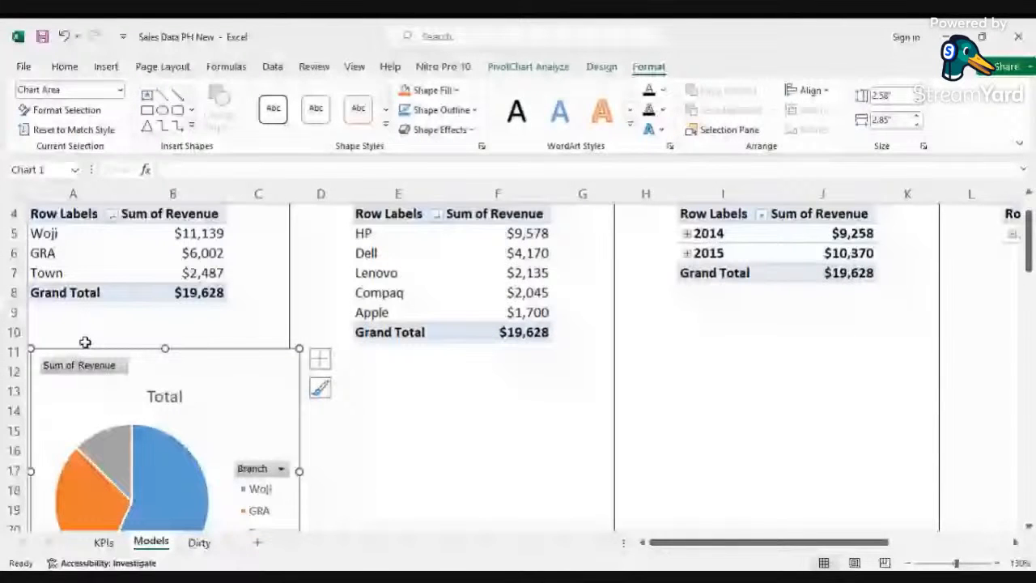
right_click(94, 367)
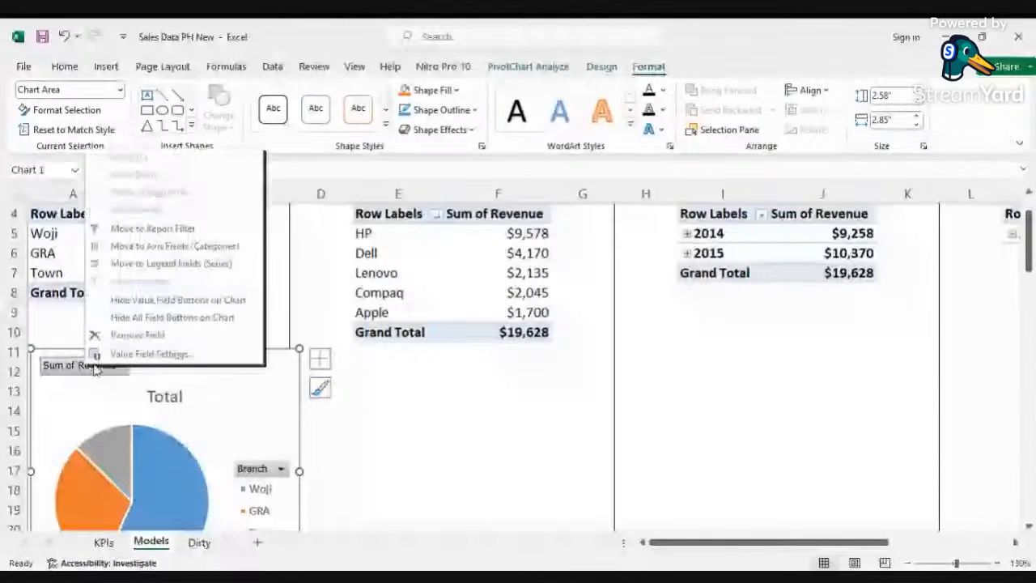
left_click(126, 319)
Step: Resize the branch pie chart to about 2.46 inches wide by 2.04 inches tall
scroll(282, 457, "down", 2)
scroll(283, 458, "down", 1)
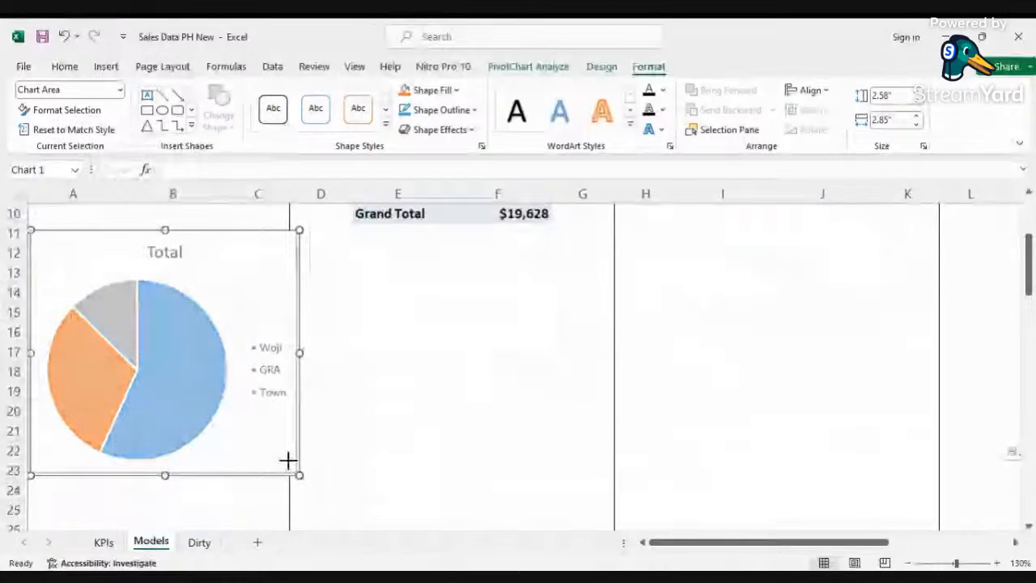
left_click_drag(287, 460, 252, 426)
scroll(178, 369, "up", 3)
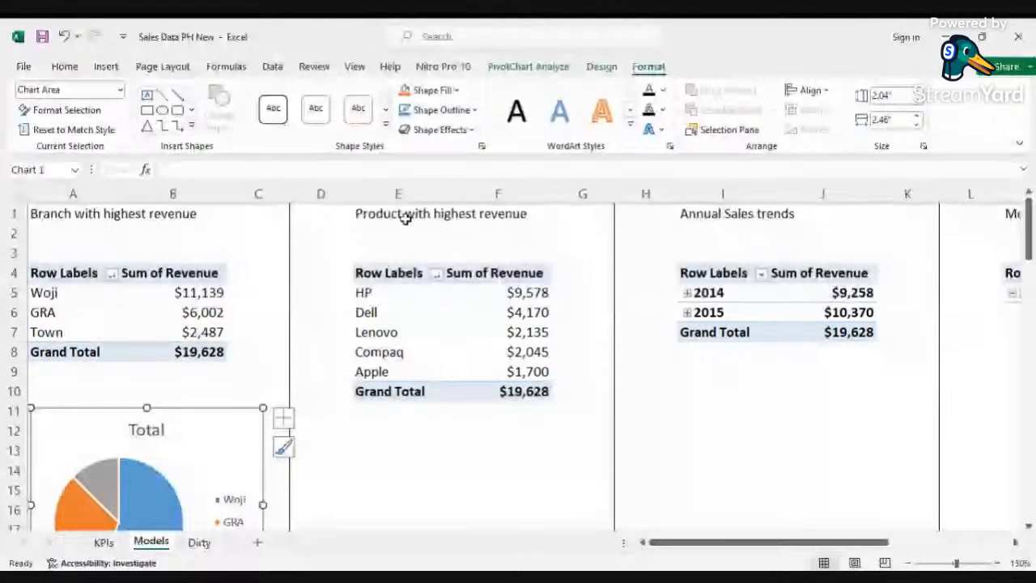
Step: Insert a clustered column PivotChart for the product revenue PivotTable
scroll(476, 288, "down", 1)
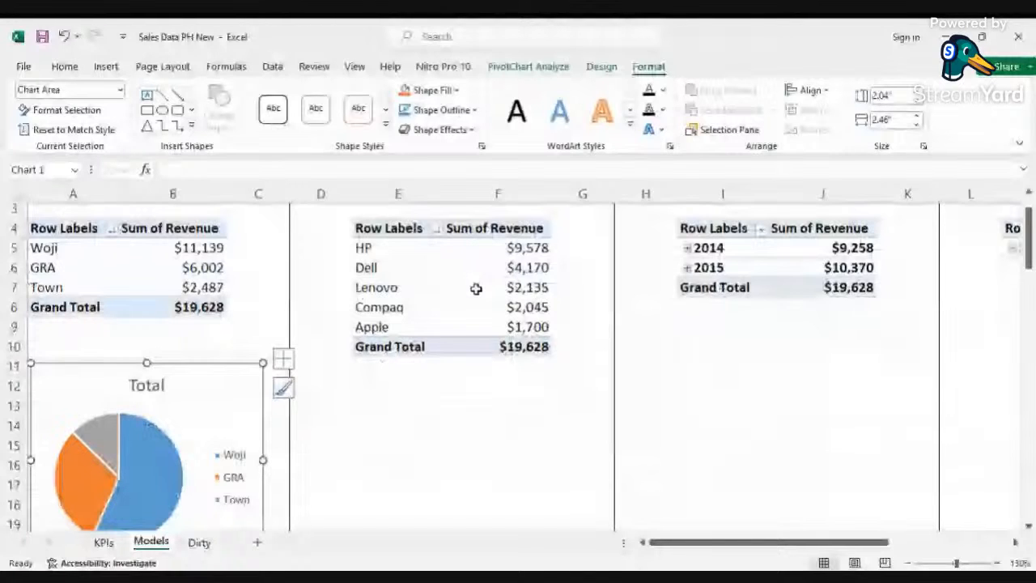
left_click(476, 288)
scroll(519, 290, "down", 1)
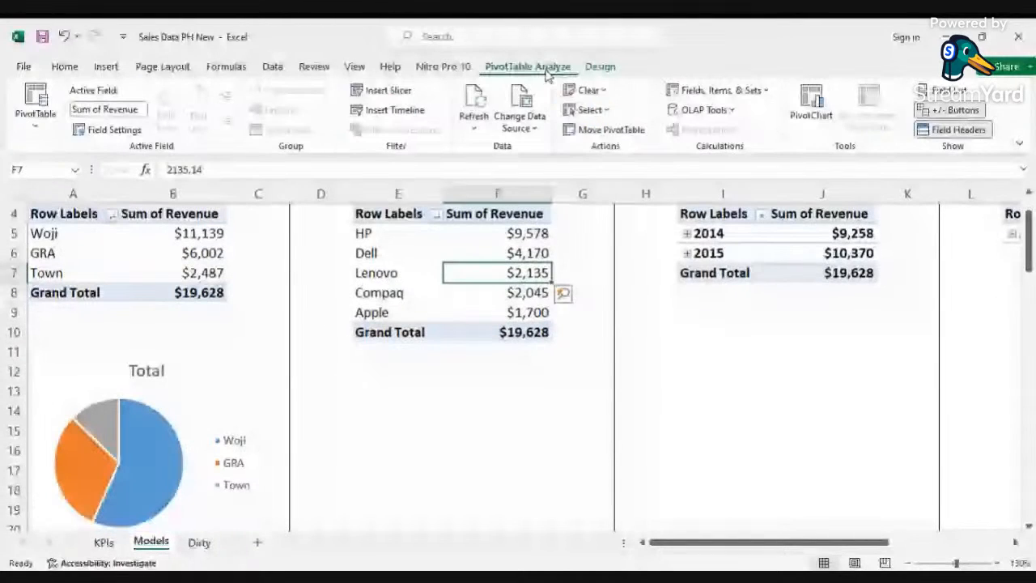
left_click(810, 106)
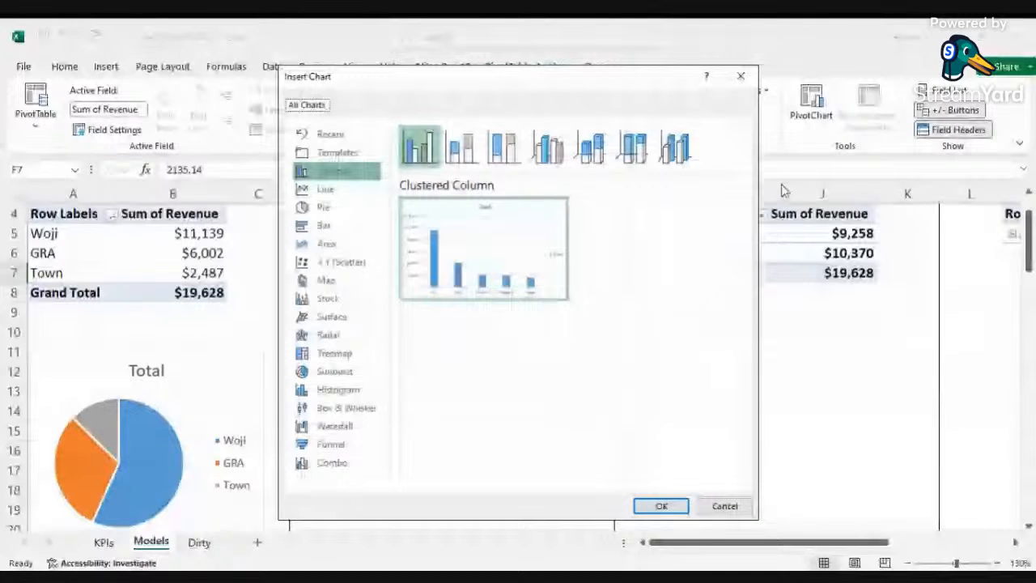
key("Return")
Step: Resize and move the product column chart below its table, about 3.17 inches wide by 2.68 inches tall
scroll(770, 298, "up", 1)
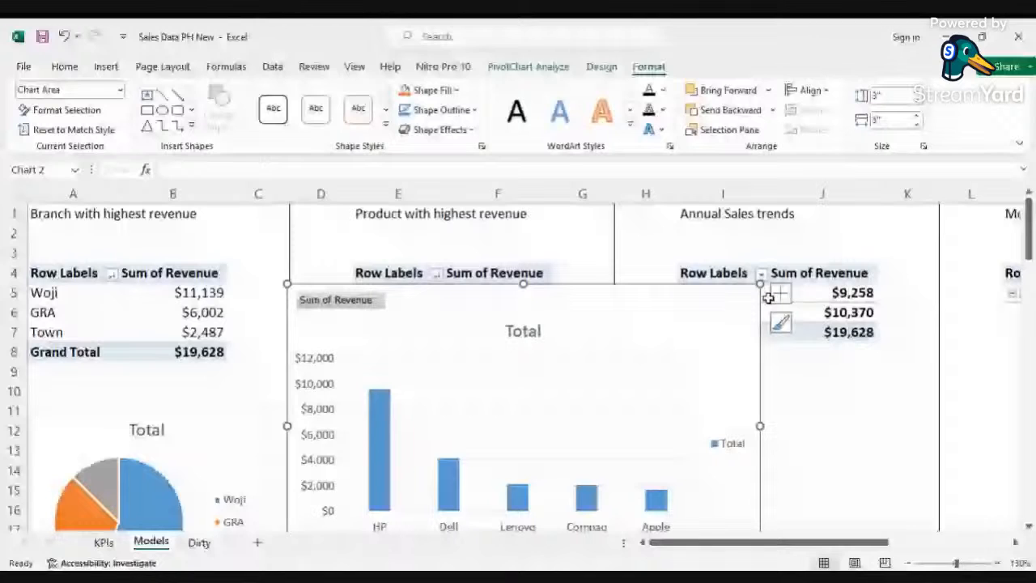
left_click_drag(761, 284, 630, 356)
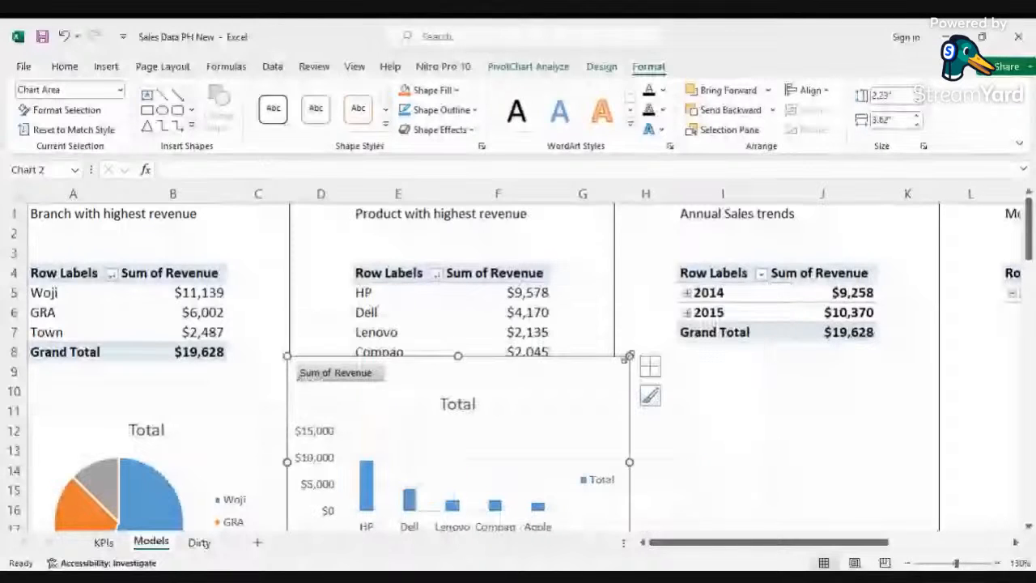
scroll(628, 358, "down", 1)
left_click_drag(630, 297, 587, 330)
left_click_drag(568, 338, 582, 362)
scroll(413, 428, "down", 2)
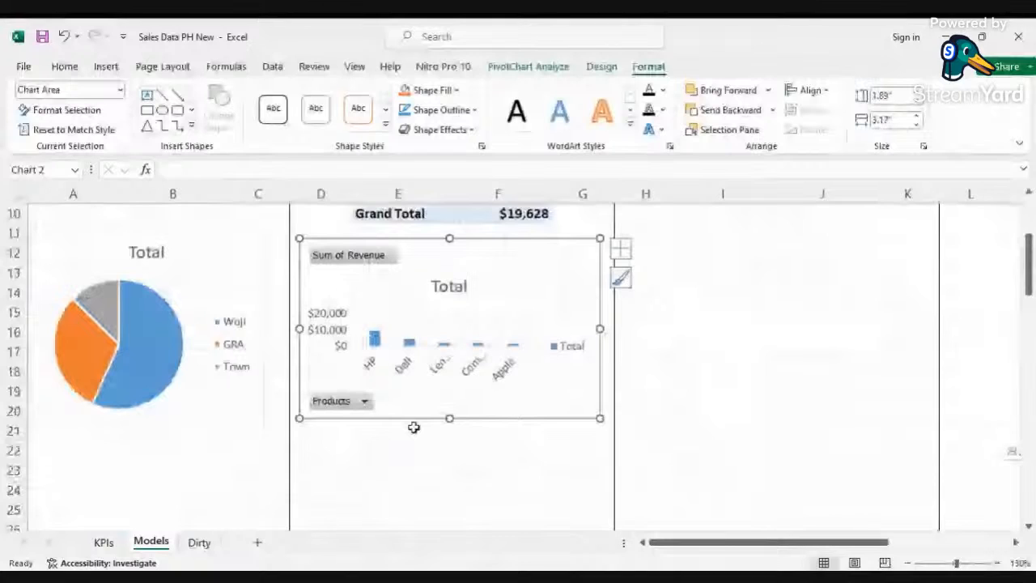
left_click_drag(449, 418, 450, 493)
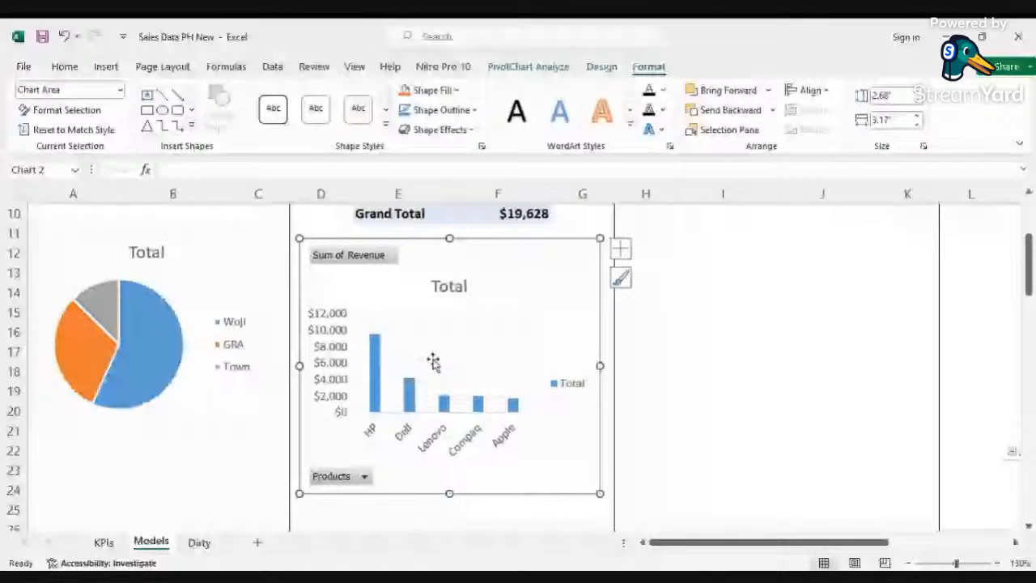
Step: Hide all field buttons on the product column chart
right_click(363, 258)
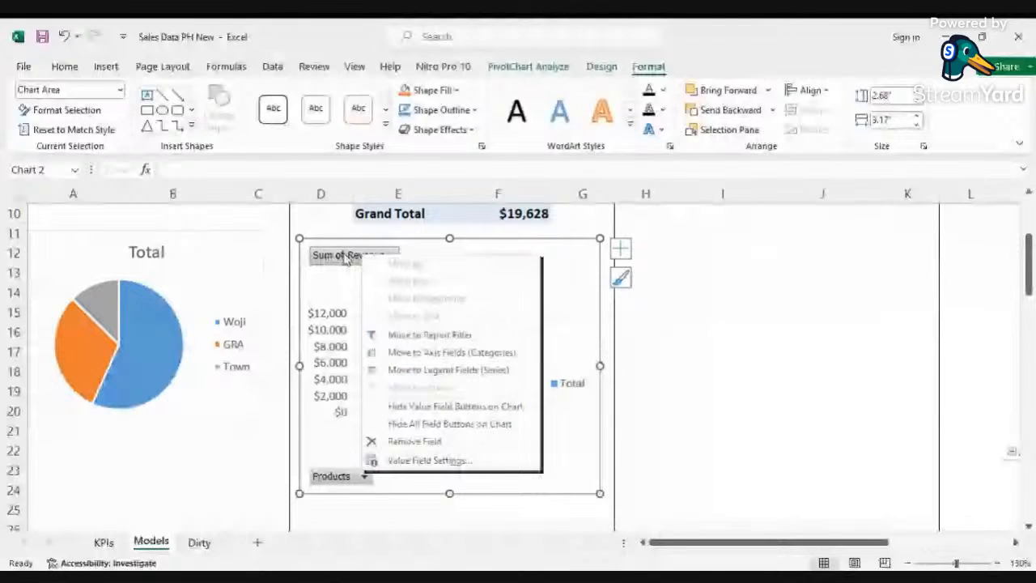
left_click(420, 423)
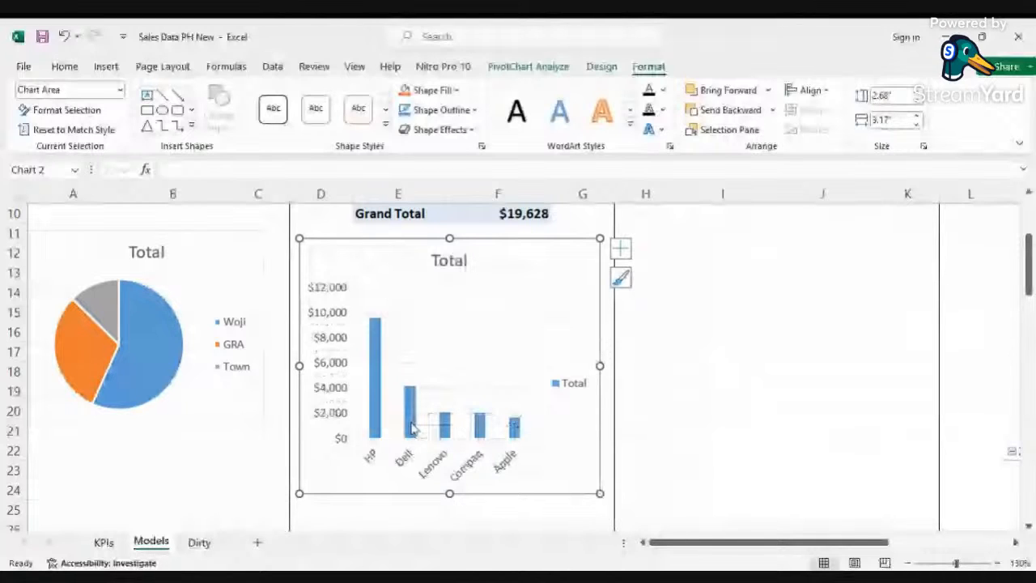
Step: Remove the vertical axis, legend and gridlines from the product column chart
left_click(620, 248)
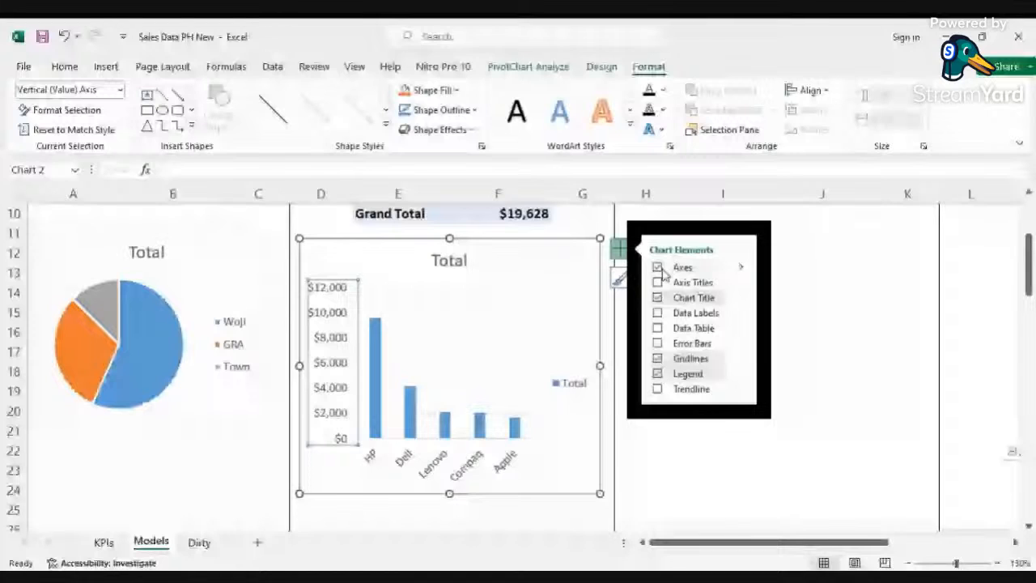
left_click(741, 268)
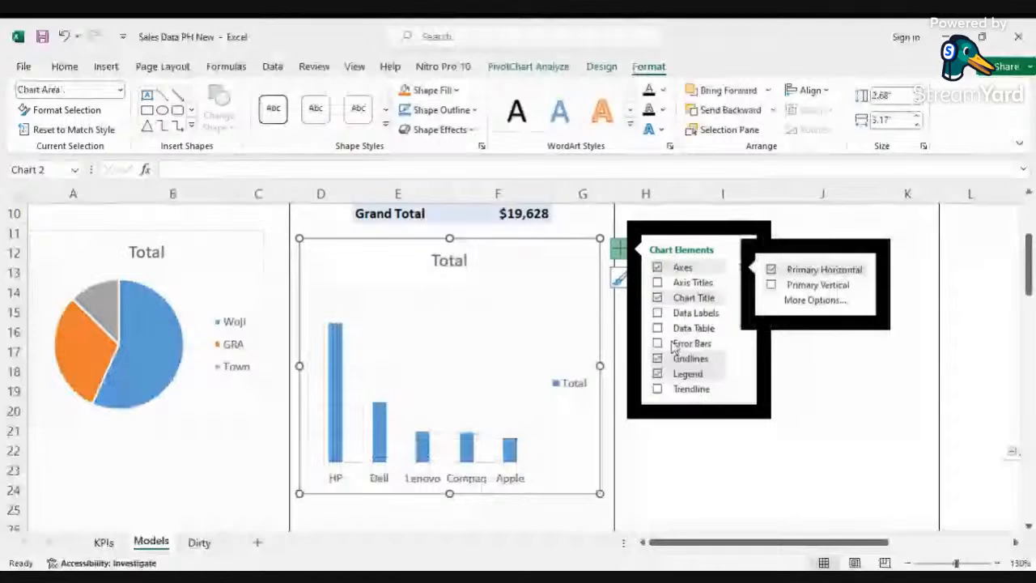
left_click(672, 373)
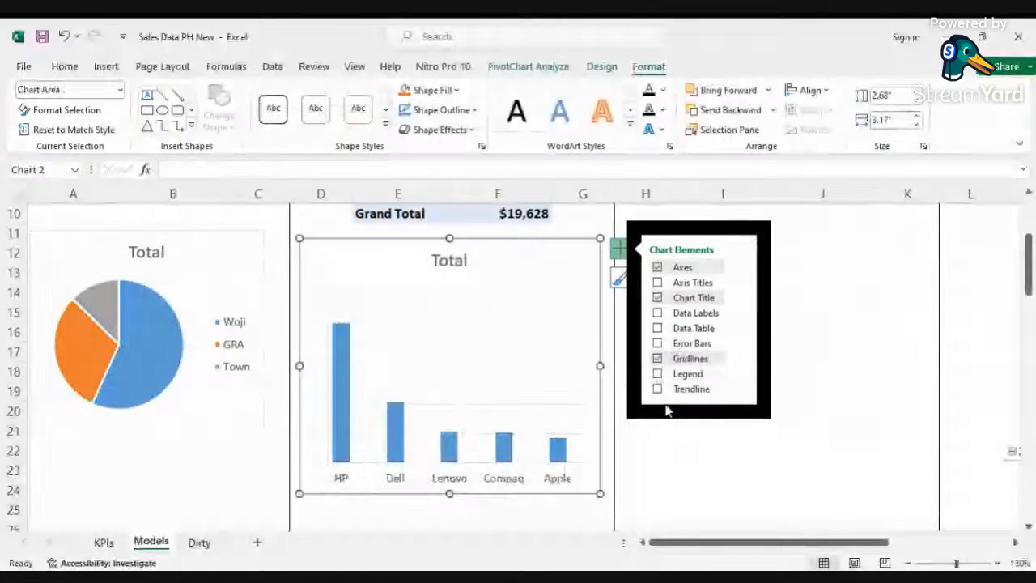
left_click(659, 359)
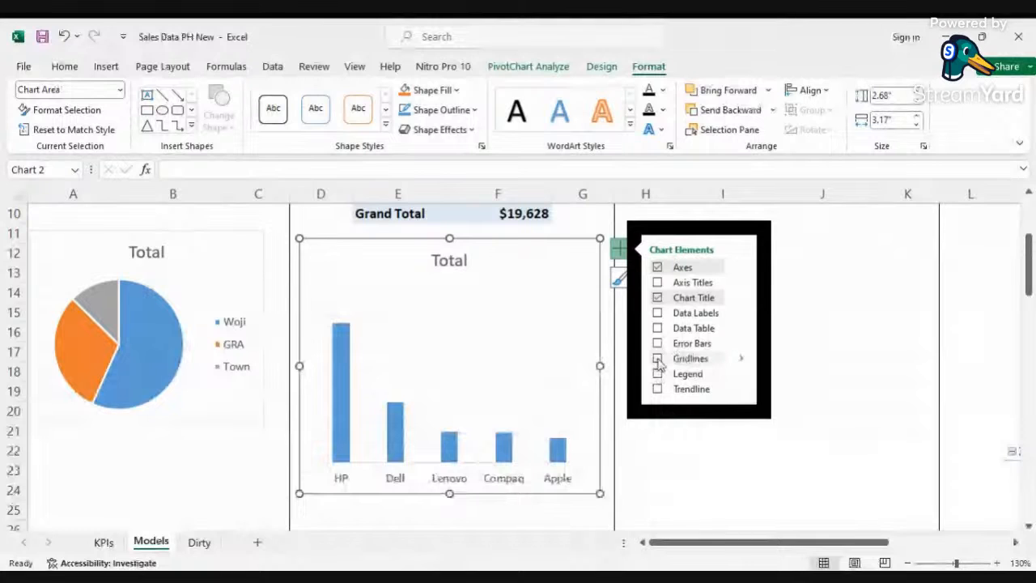
key("Escape")
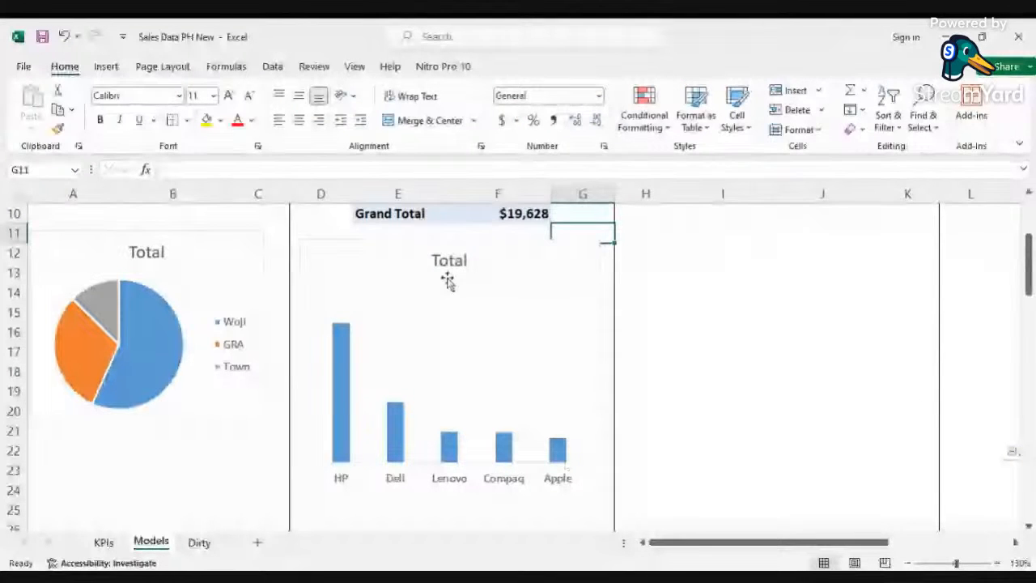
Step: Add data labels to the product column chart
left_click(592, 250)
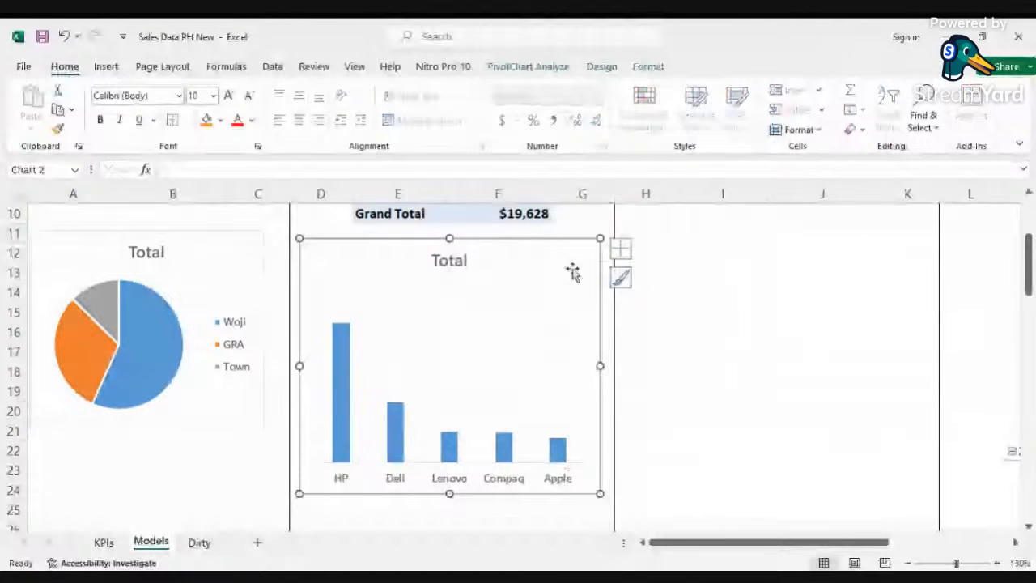
left_click(621, 249)
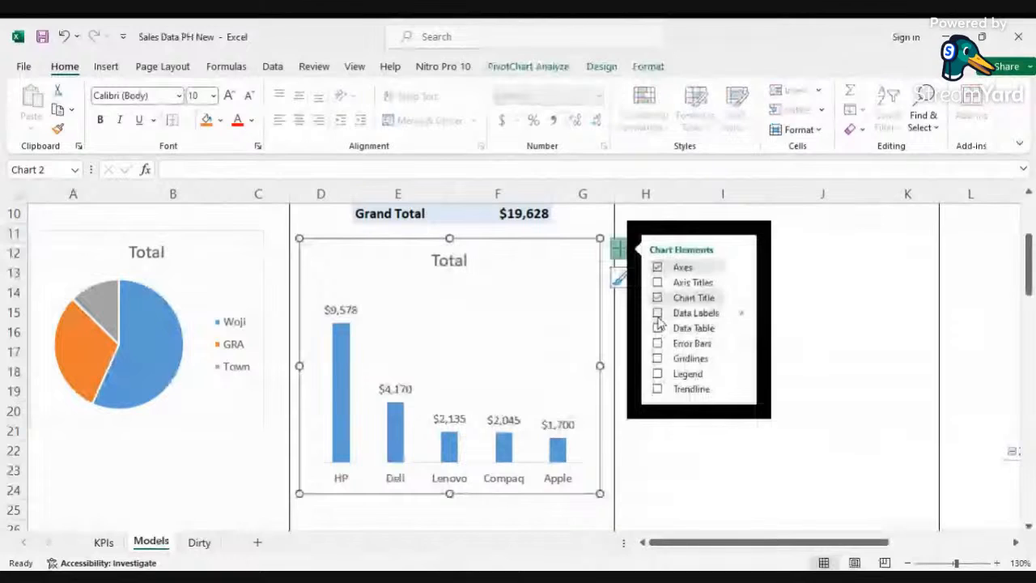
left_click(657, 313)
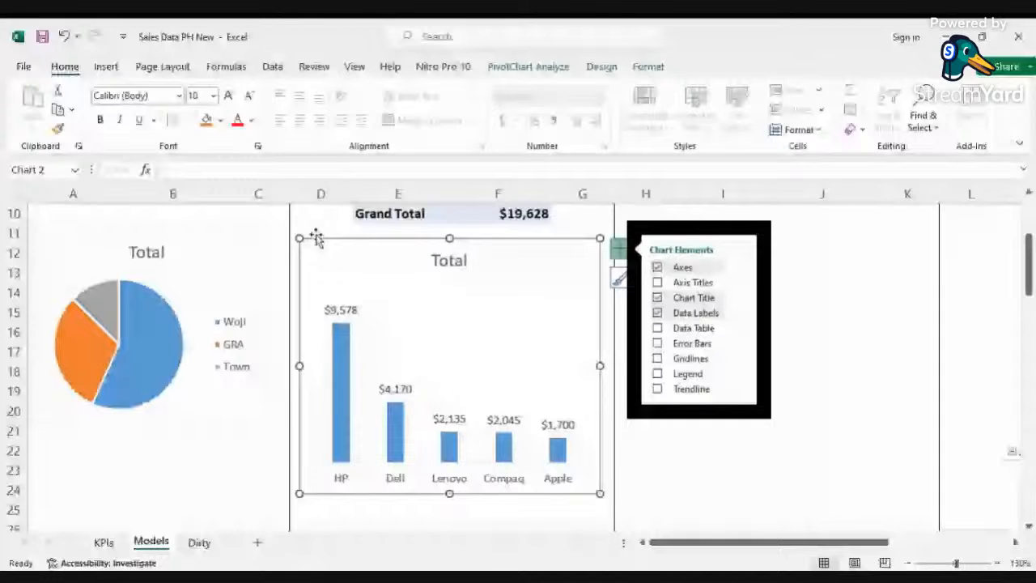
left_click(317, 233)
Step: Insert a doughnut PivotChart for the annual sales trends PivotTable
scroll(721, 225, "up", 3)
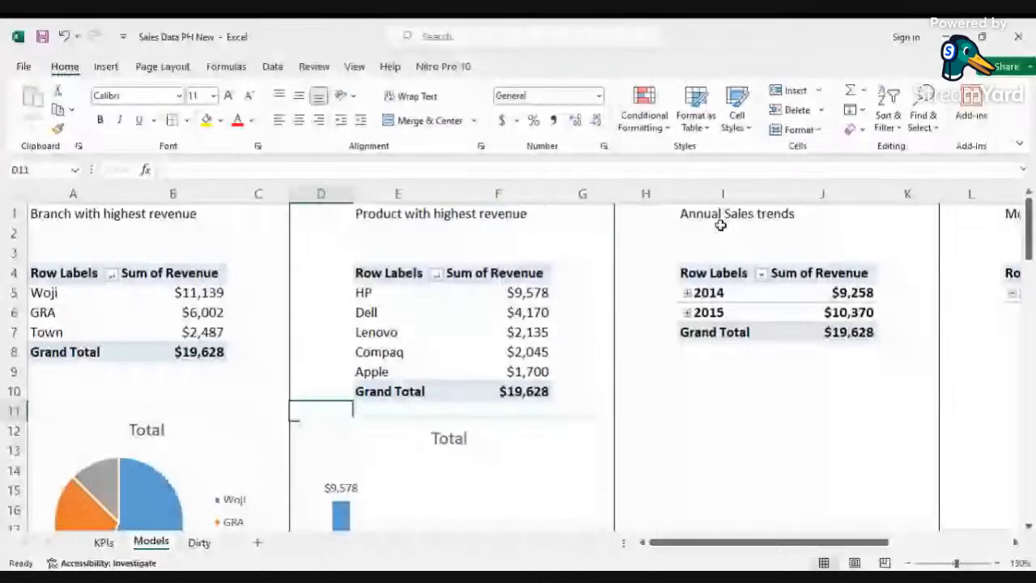
left_click(721, 312)
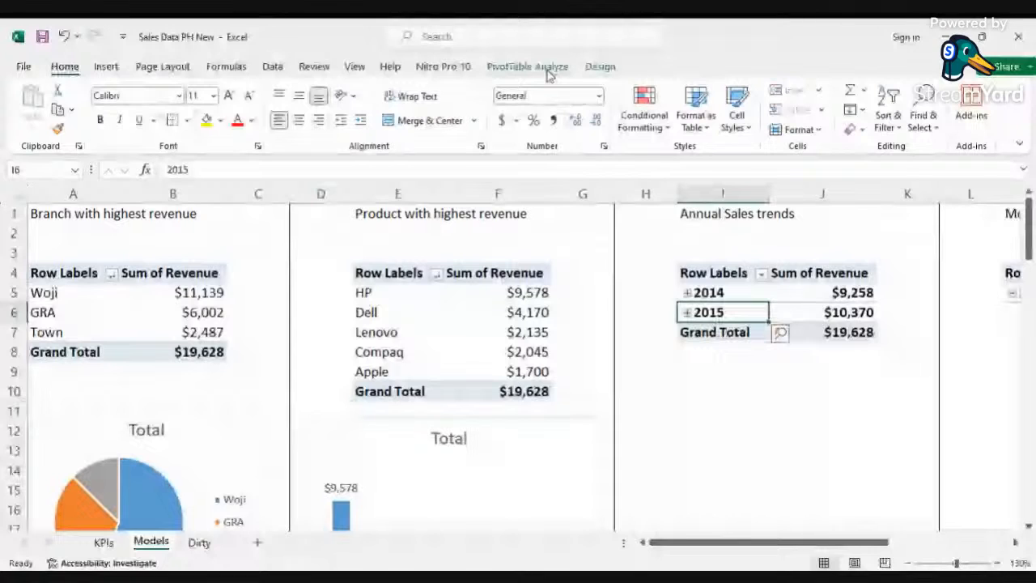
left_click(547, 72)
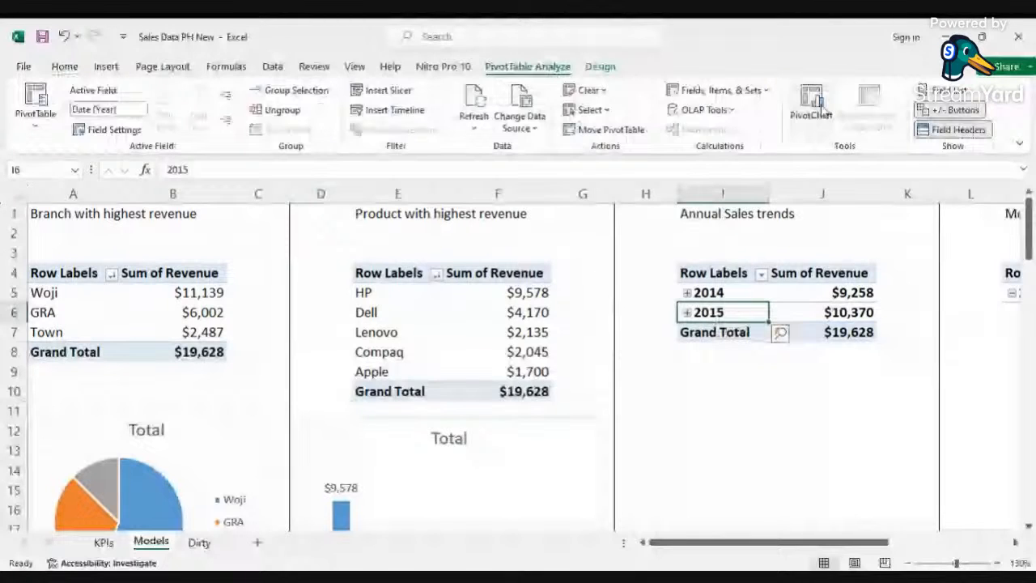
left_click(812, 104)
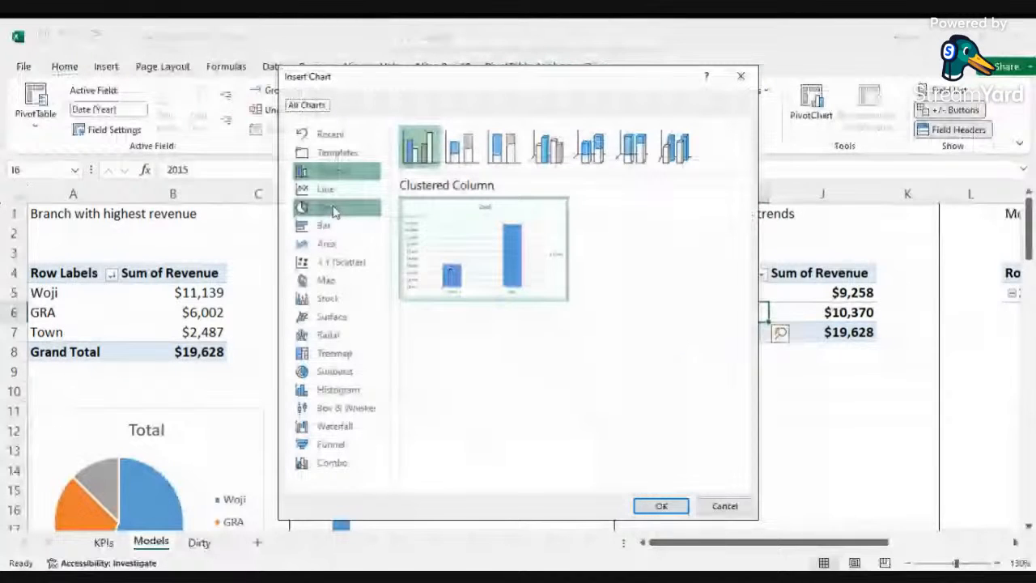
left_click(334, 209)
left_click(590, 148)
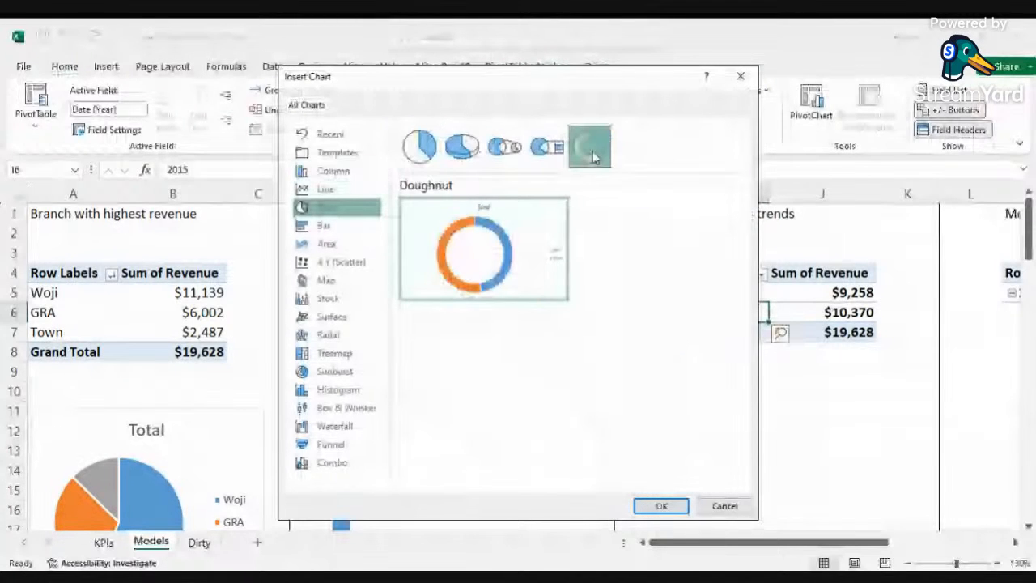
left_click(661, 506)
Step: Reposition the annual doughnut chart on the sheet
scroll(671, 273, "down", 4)
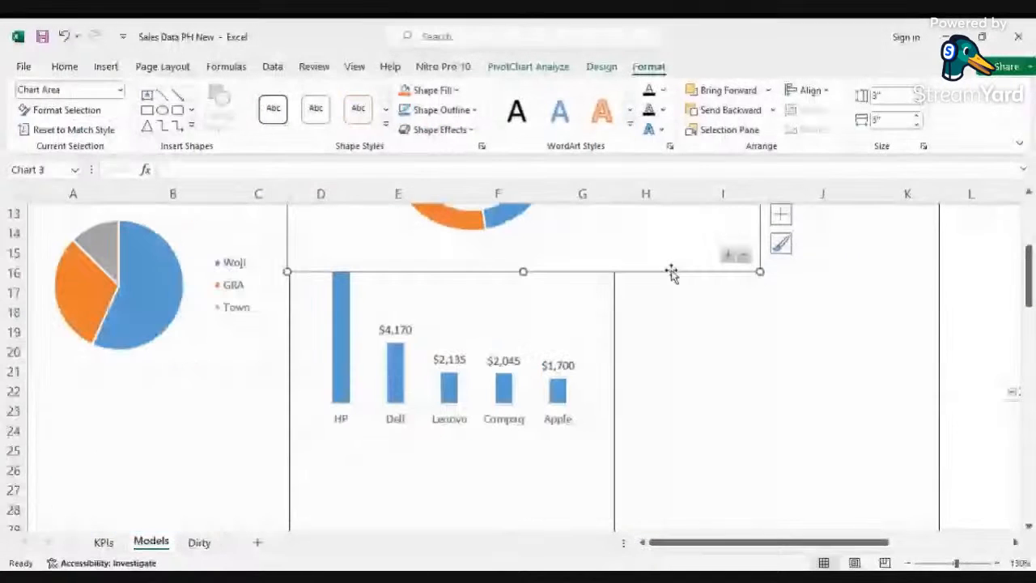
left_click_drag(671, 273, 842, 397)
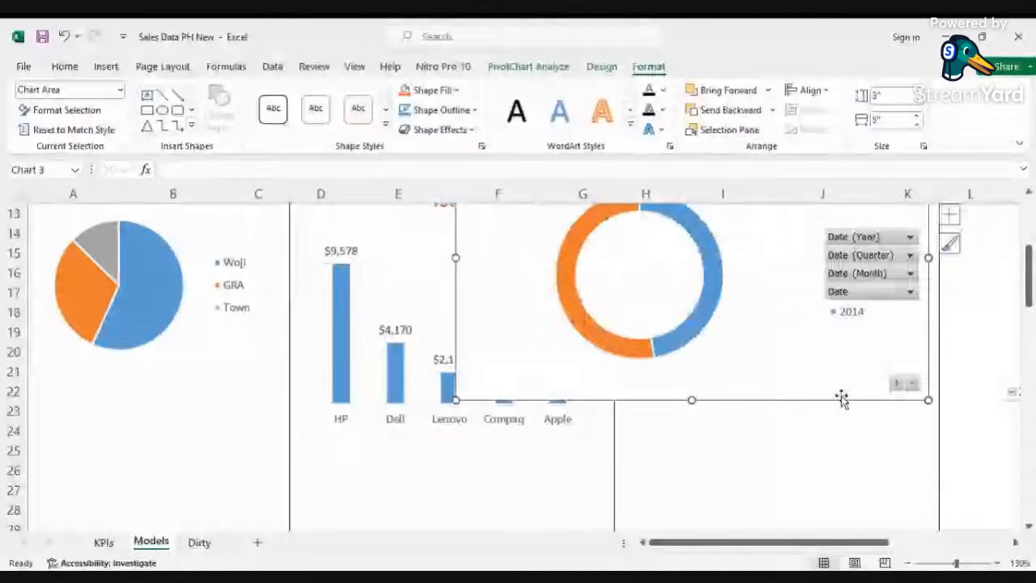
scroll(588, 321, "down", 2)
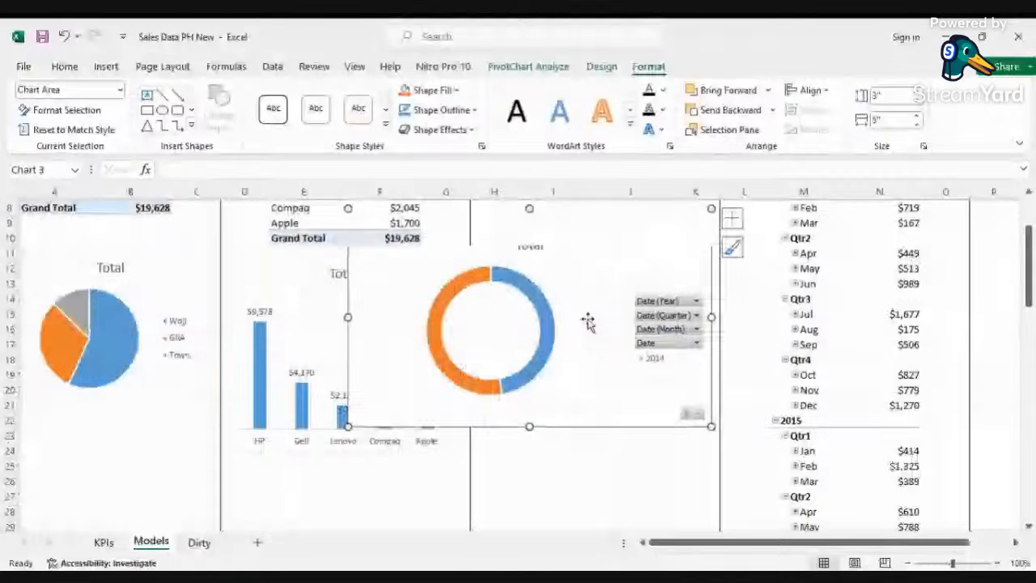
left_click_drag(589, 321, 470, 324)
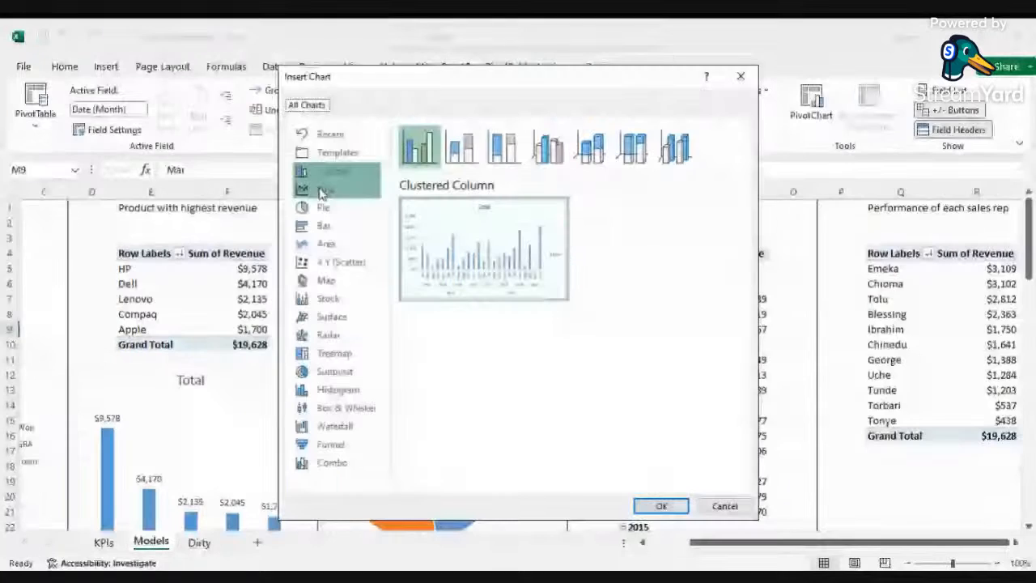
Step: Insert a line PivotChart for the monthly sales PivotTable
left_click(322, 191)
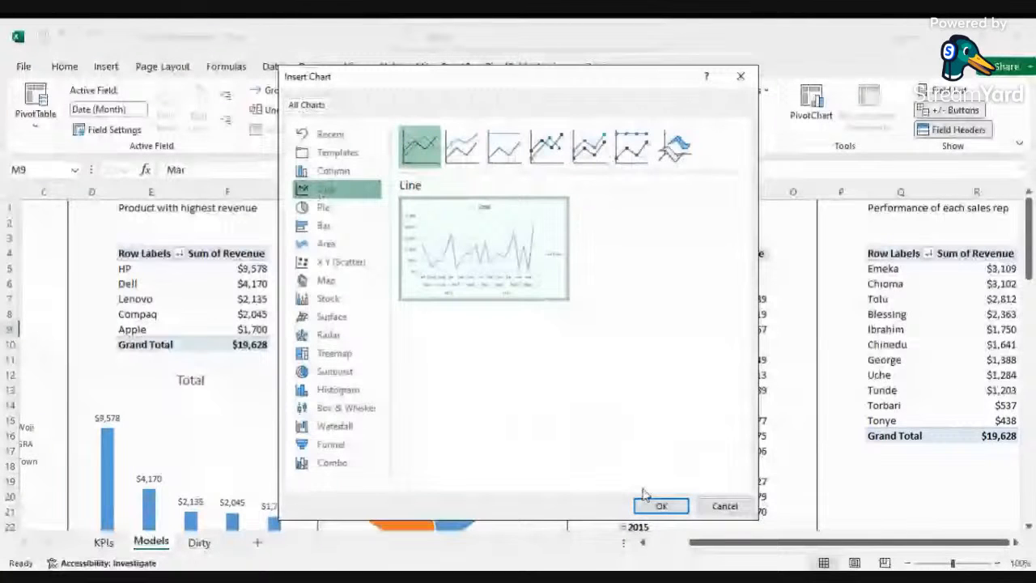
left_click(655, 507)
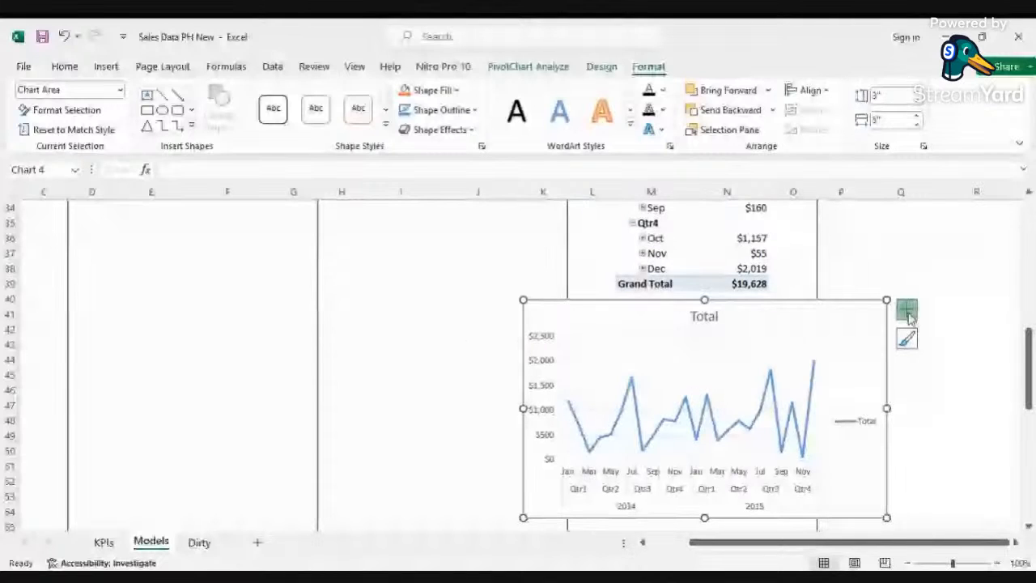
Step: Remove the gridlines, legend and vertical axis from the monthly line chart
left_click(908, 314)
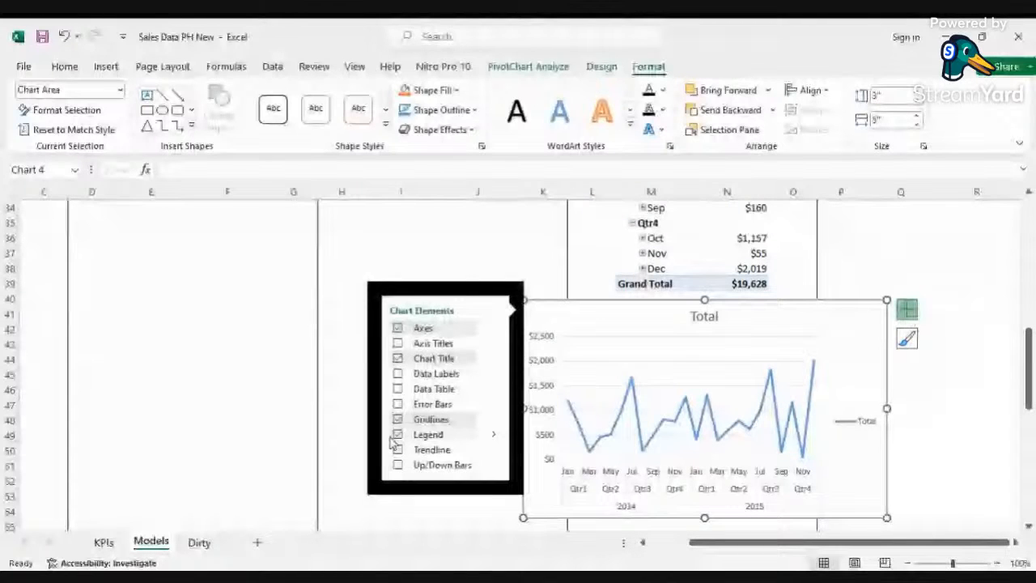
left_click(398, 420)
left_click(397, 434)
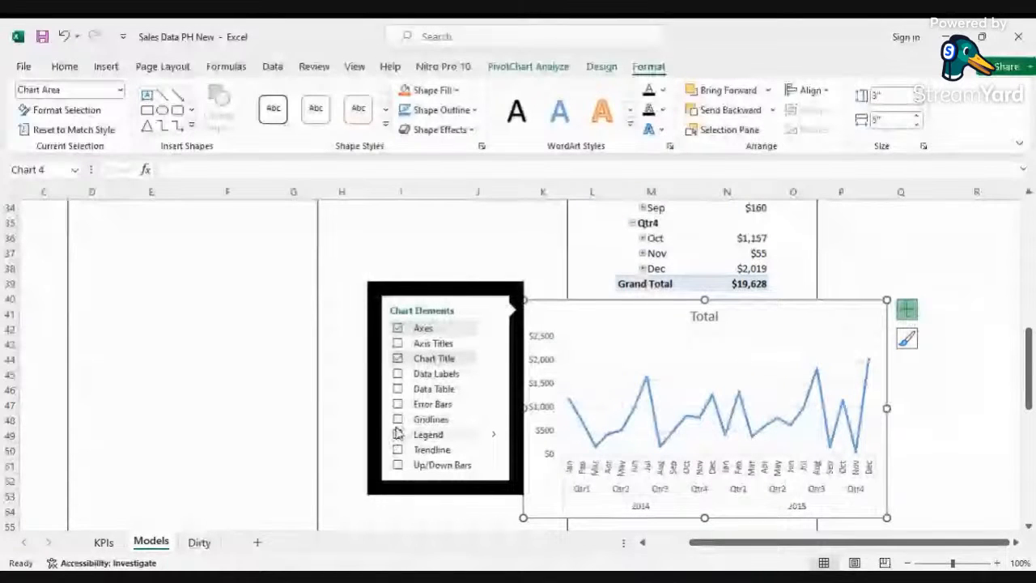
left_click(494, 328)
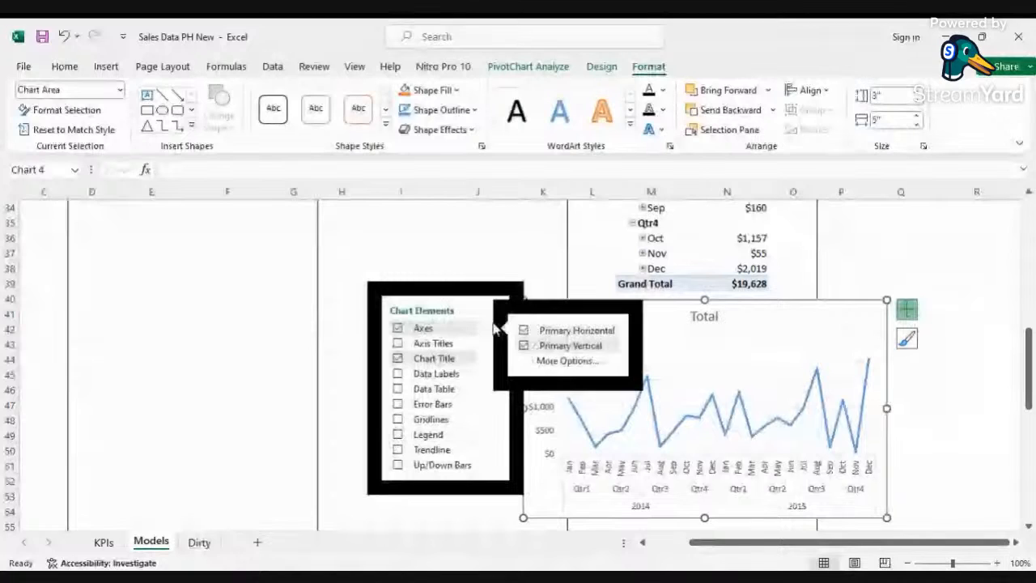
left_click(523, 346)
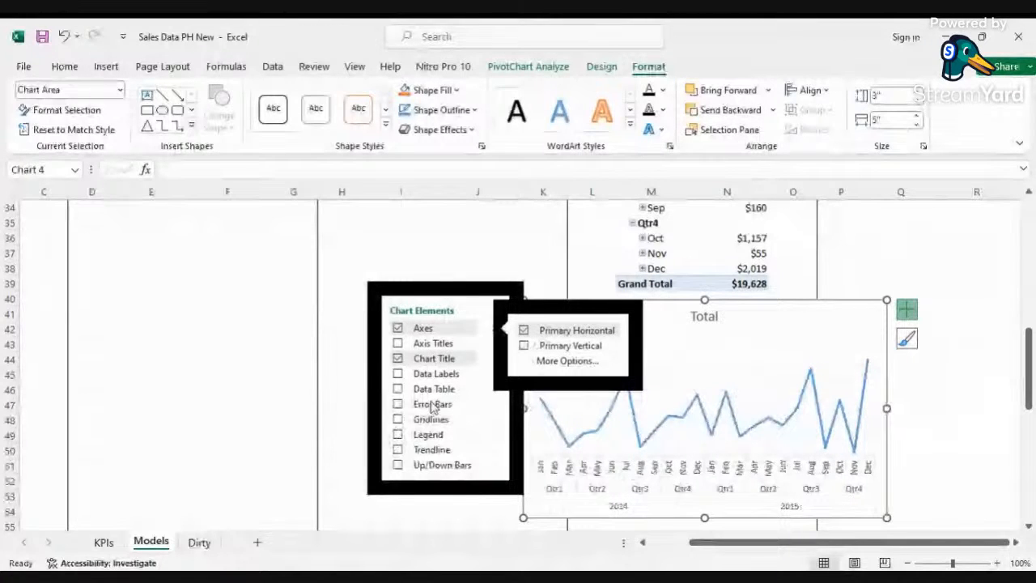
left_click(484, 283)
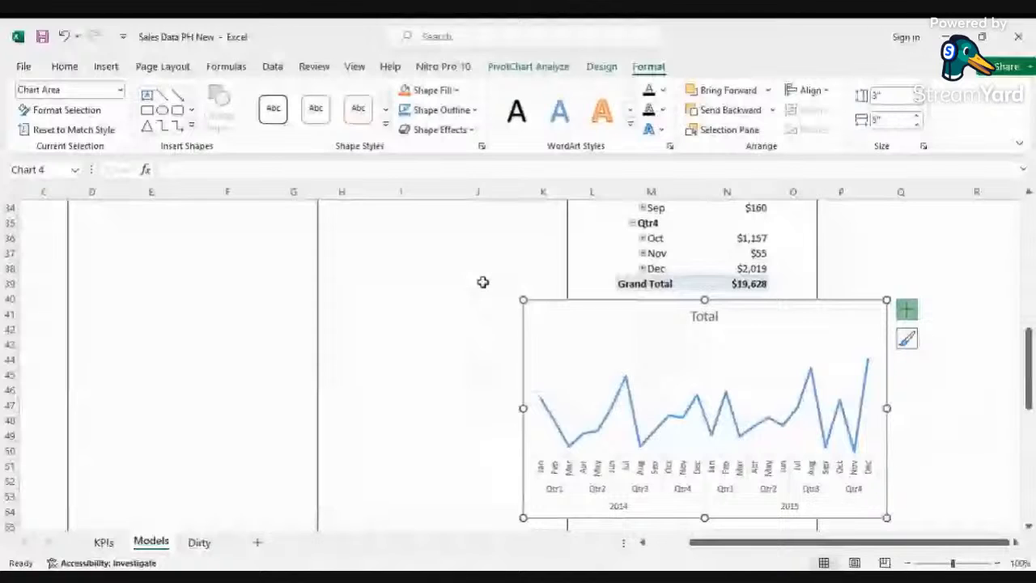
left_click(483, 282)
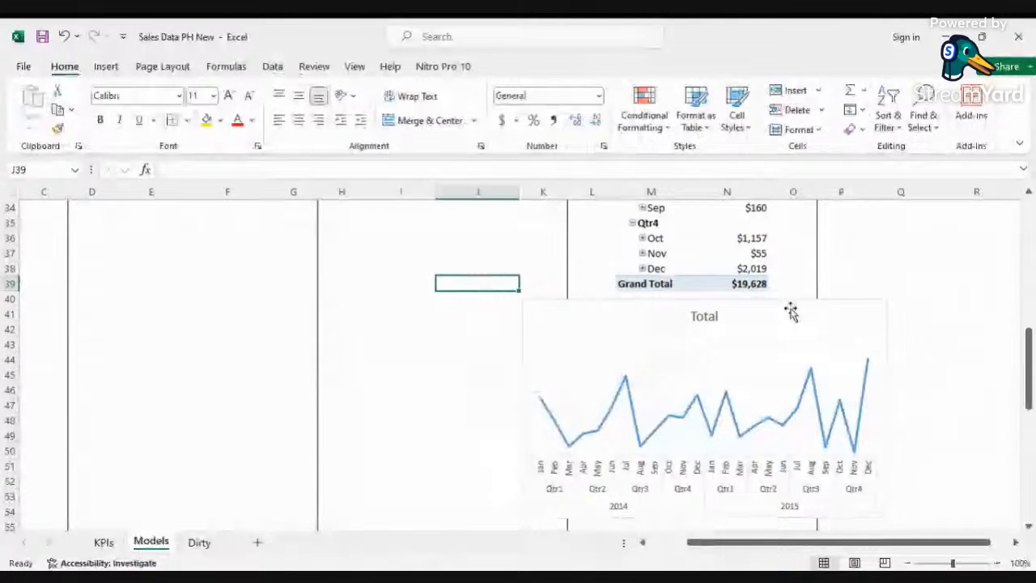
Step: Move the monthly line chart slightly lower beneath its PivotTable
left_click_drag(798, 306, 806, 327)
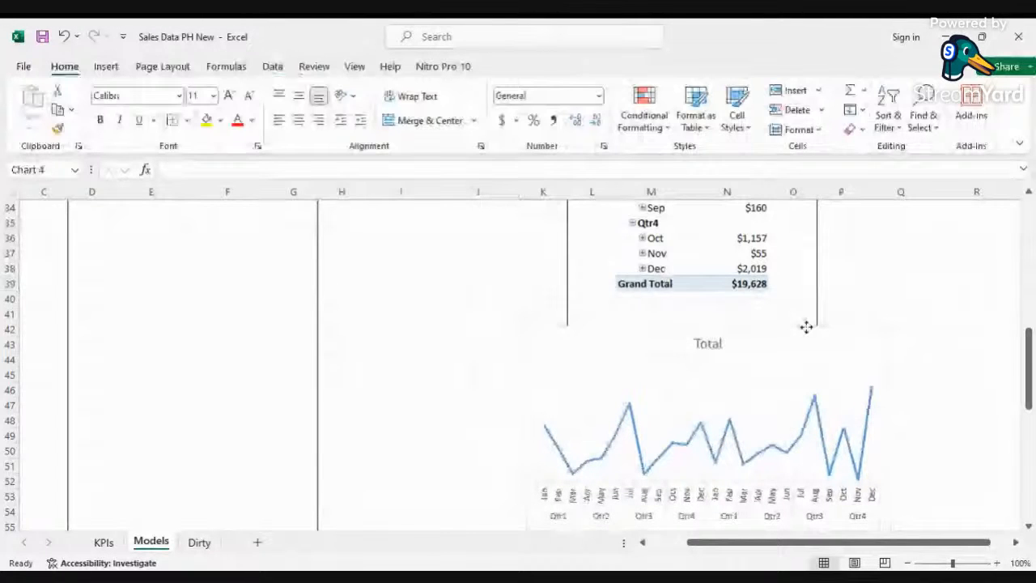
left_click_drag(807, 327, 806, 327)
Step: Collapse the ribbon to show tabs only
scroll(818, 438, "up", 11)
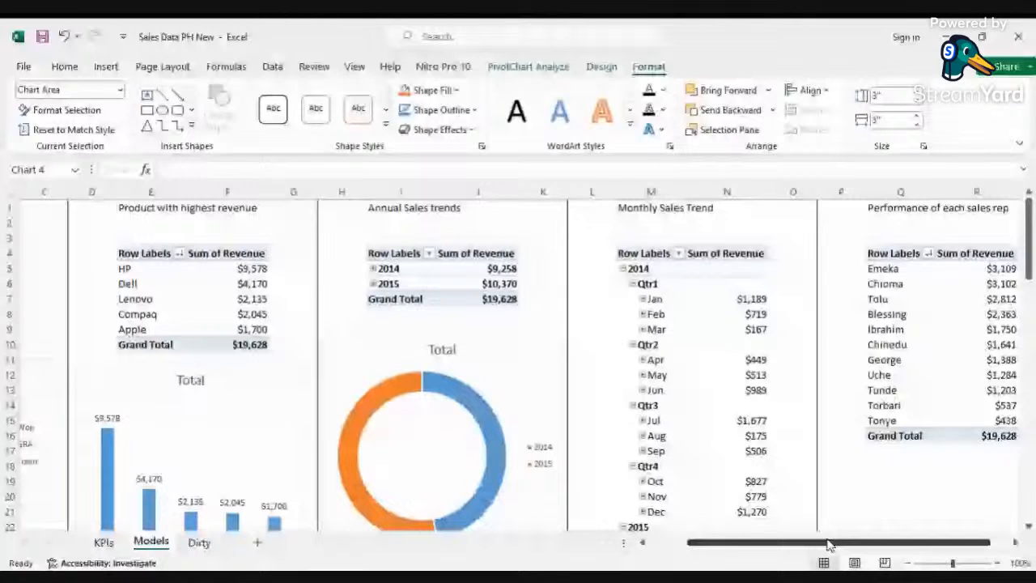
left_click_drag(830, 545, 918, 545)
left_click(1020, 144)
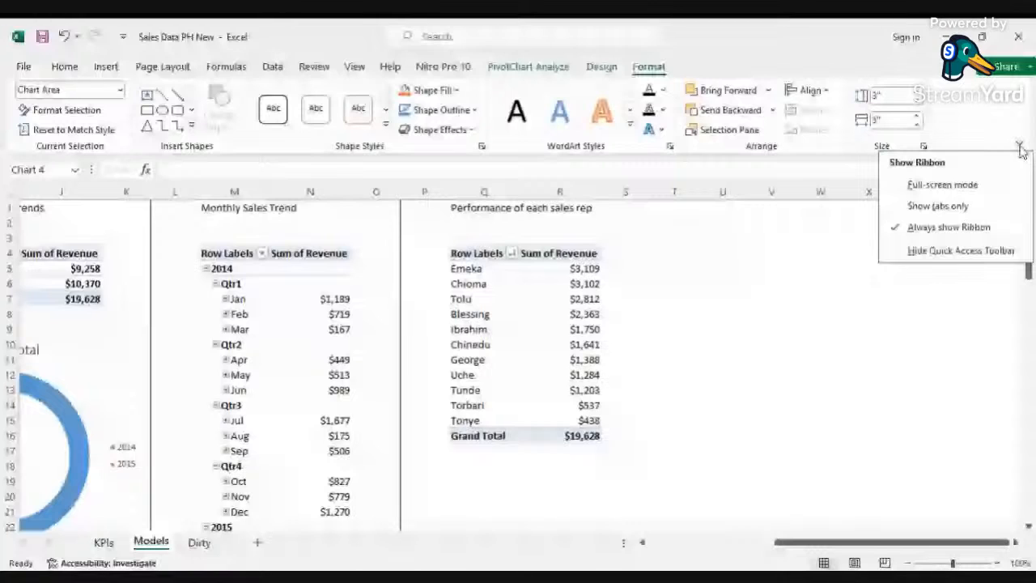
left_click(938, 206)
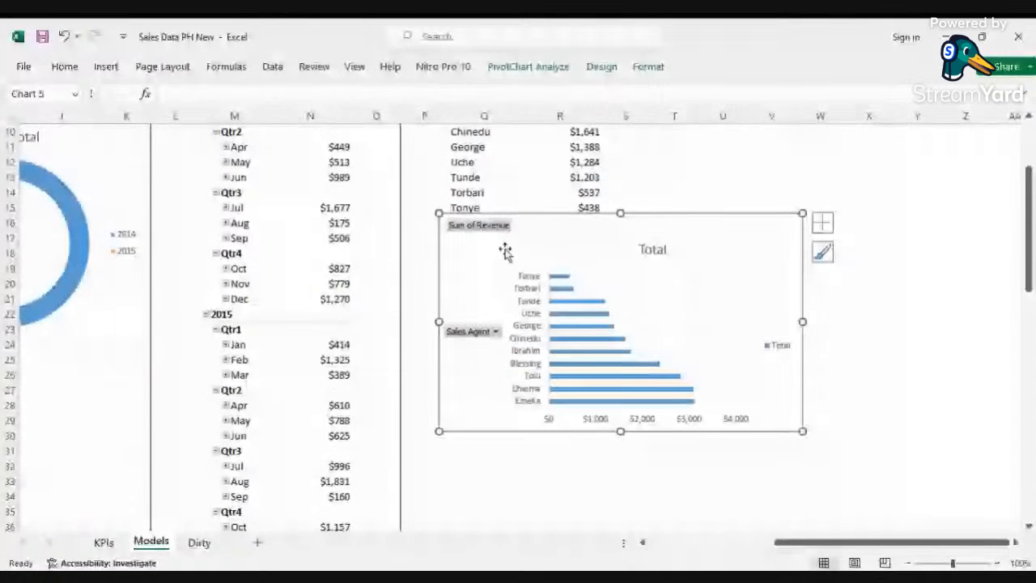
Step: Hide all field buttons and remove the legend on the sales rep bar chart
right_click(479, 226)
left_click(552, 398)
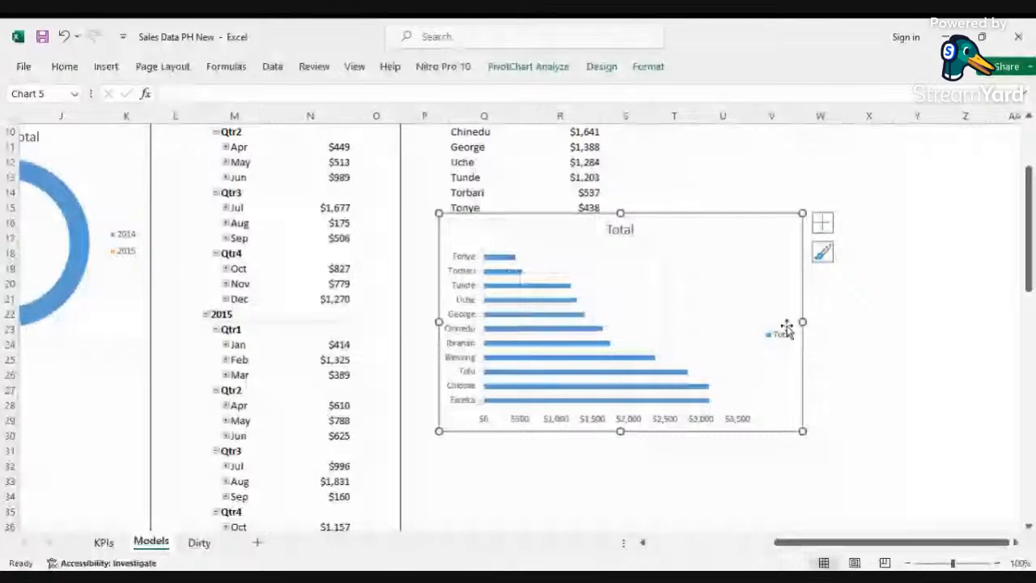
left_click(822, 222)
left_click(859, 347)
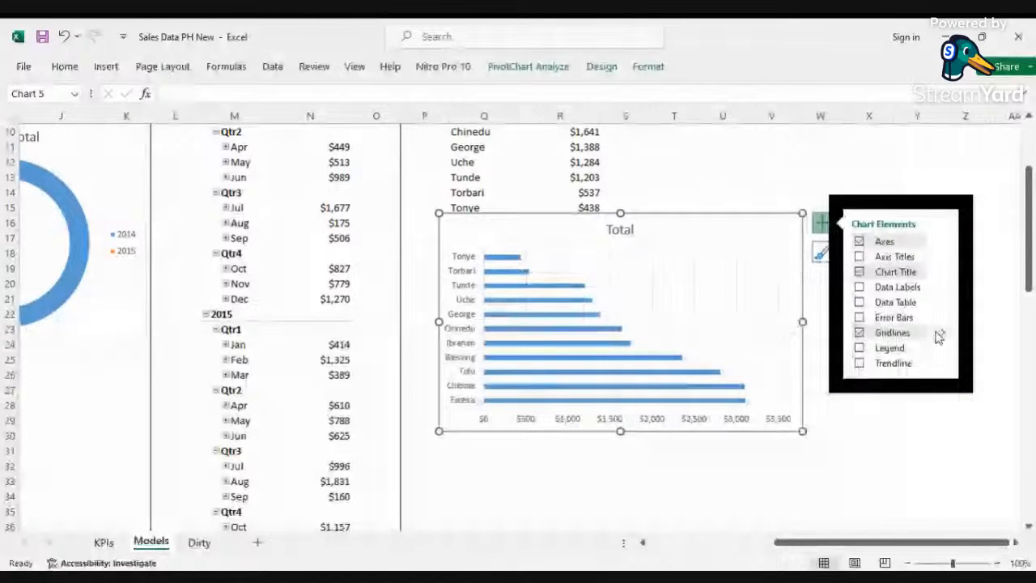
left_click(948, 335)
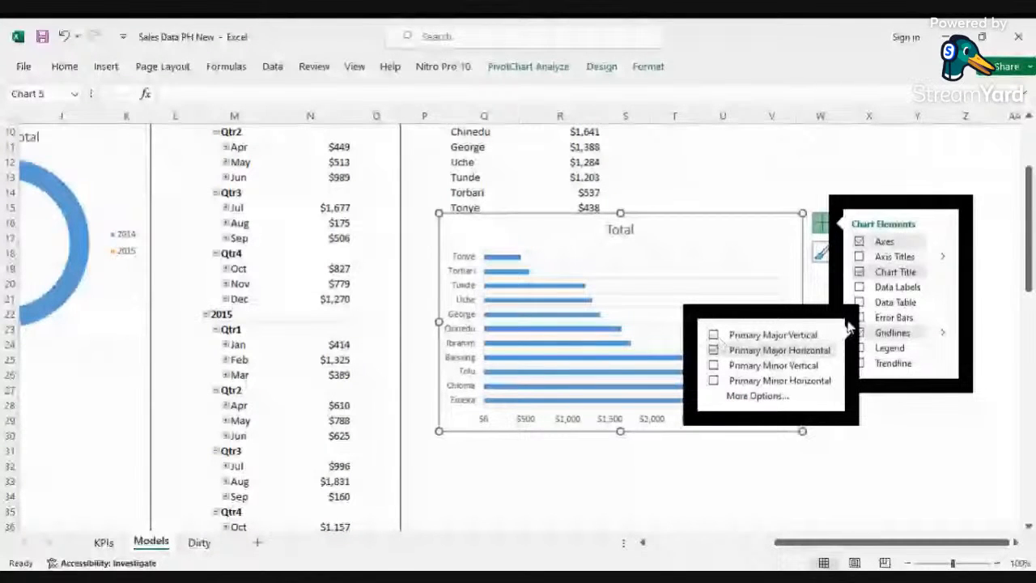
left_click(824, 283)
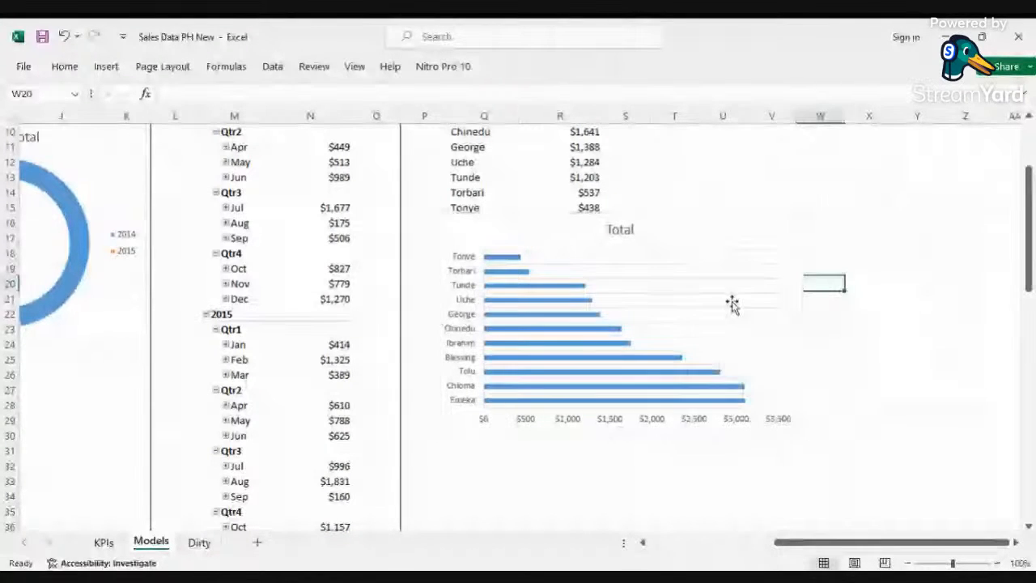
Step: Remove the horizontal value axis from the sales rep bar chart and add data labels
left_click(801, 215)
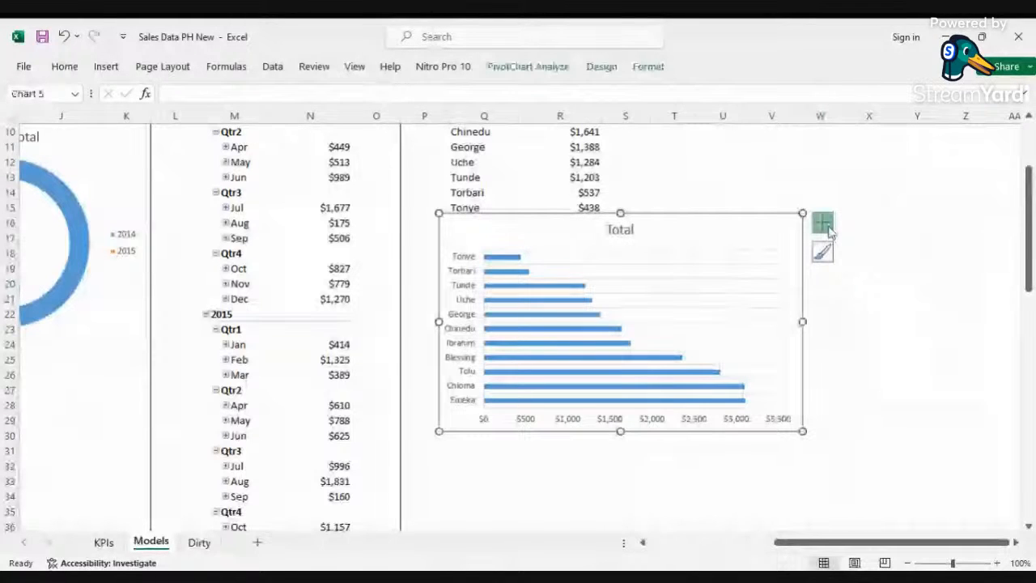
left_click(824, 222)
mouse_move(884, 242)
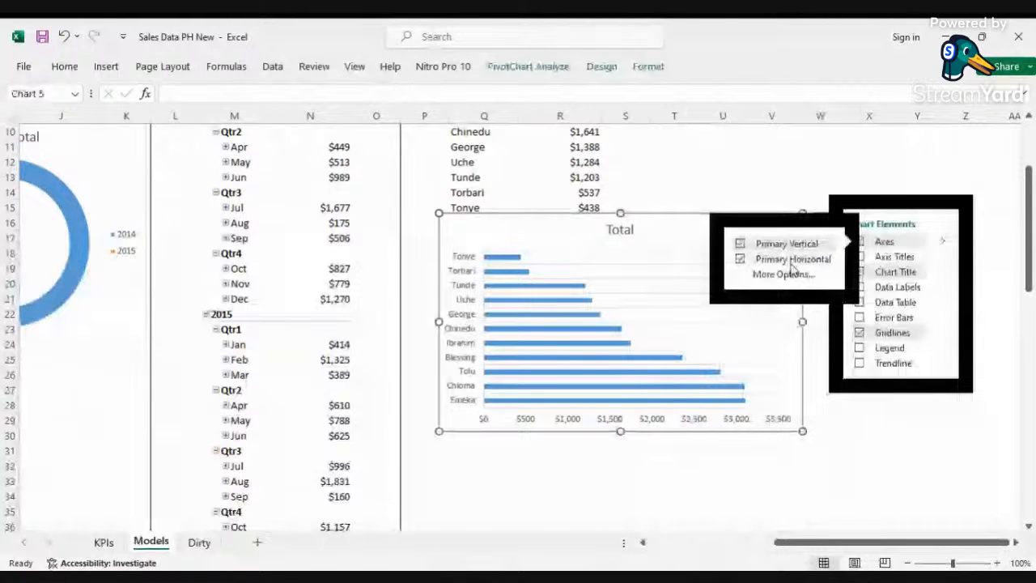
left_click(791, 261)
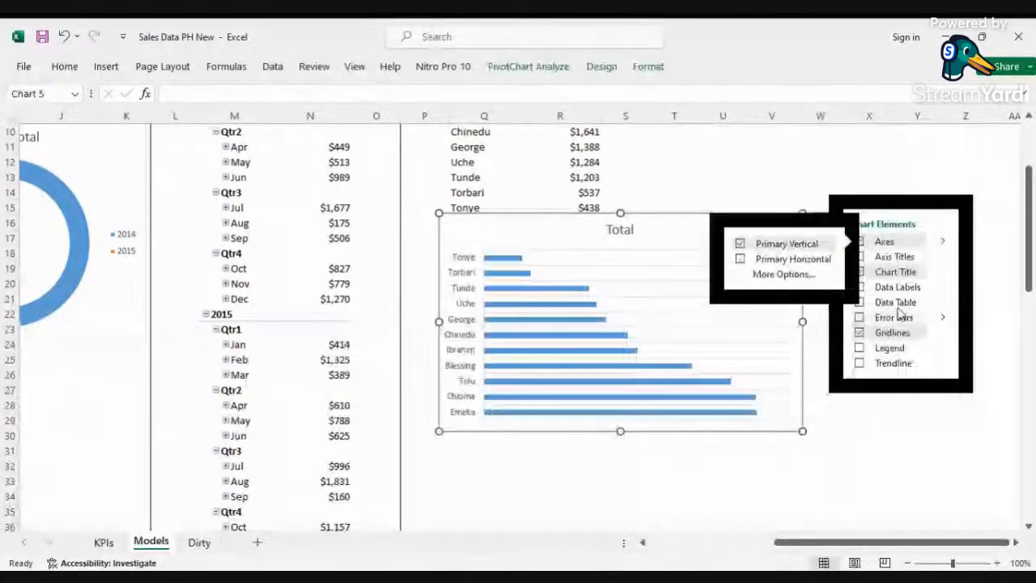
left_click(860, 288)
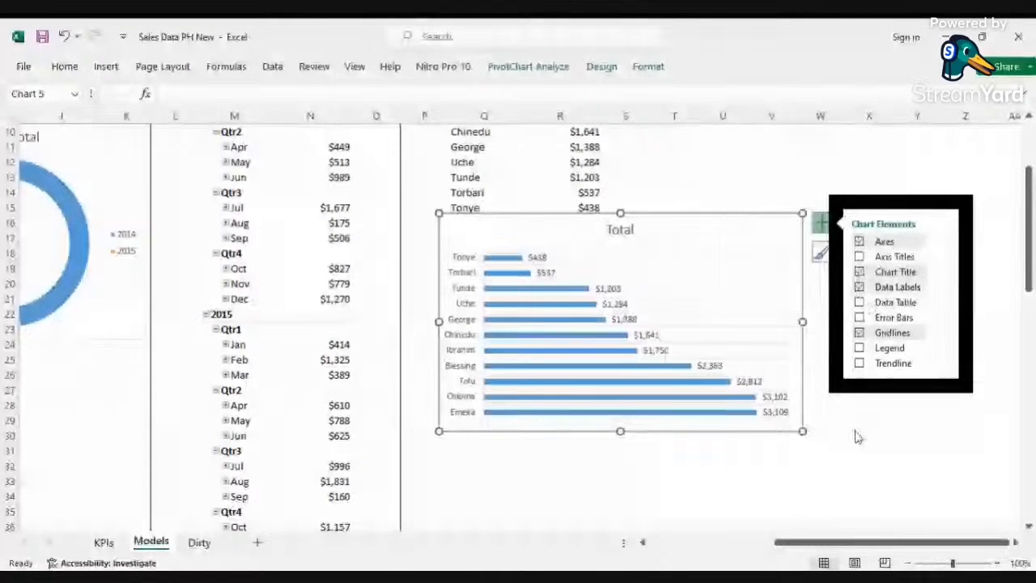
left_click(721, 465)
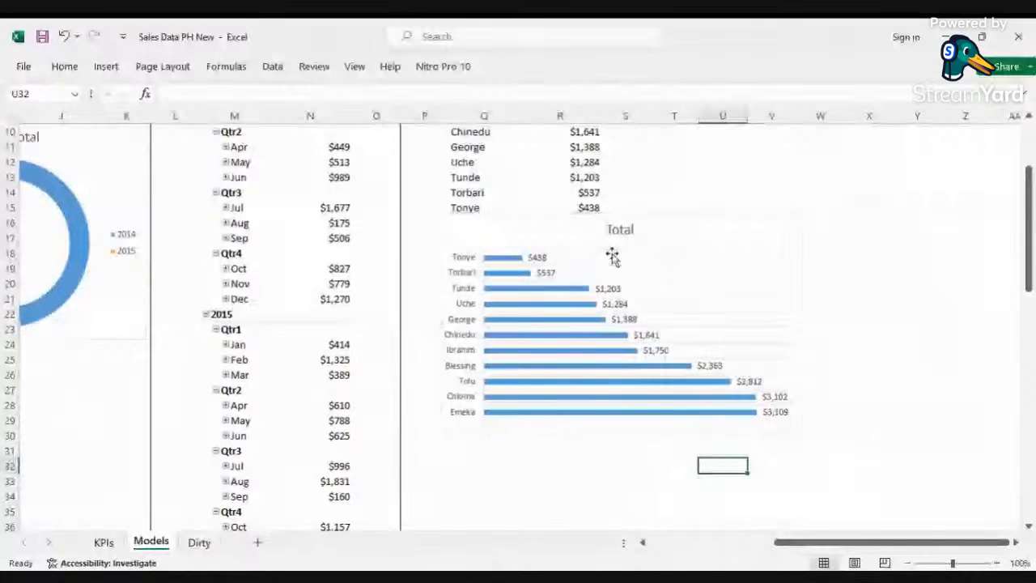
Step: Move the sales rep bar chart below its PivotTable
left_click_drag(643, 215, 622, 276)
left_click_drag(783, 379, 762, 383)
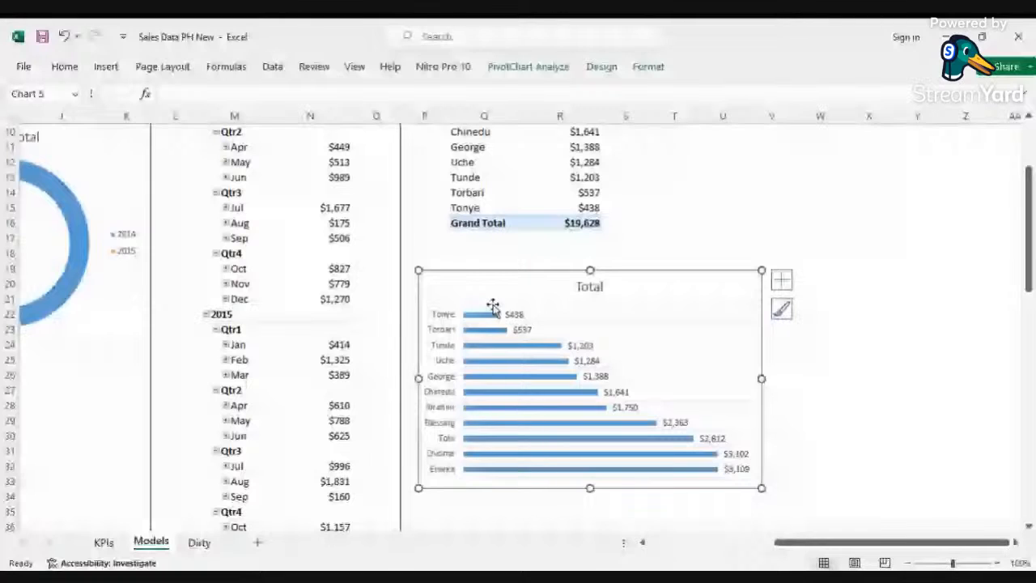
Step: Sort the sales rep PivotTable revenue from smallest to largest
scroll(493, 306, "up", 3)
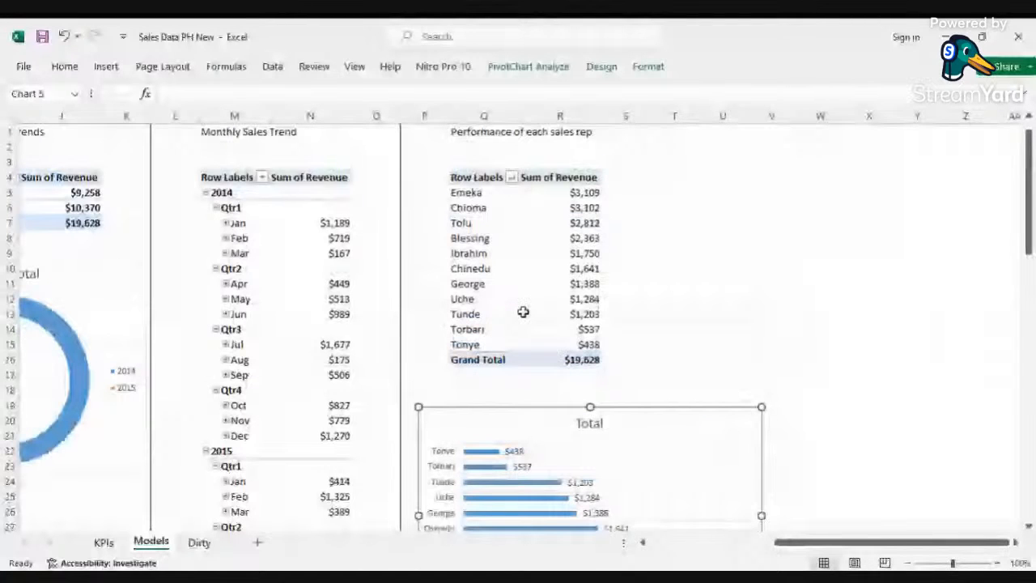
right_click(587, 268)
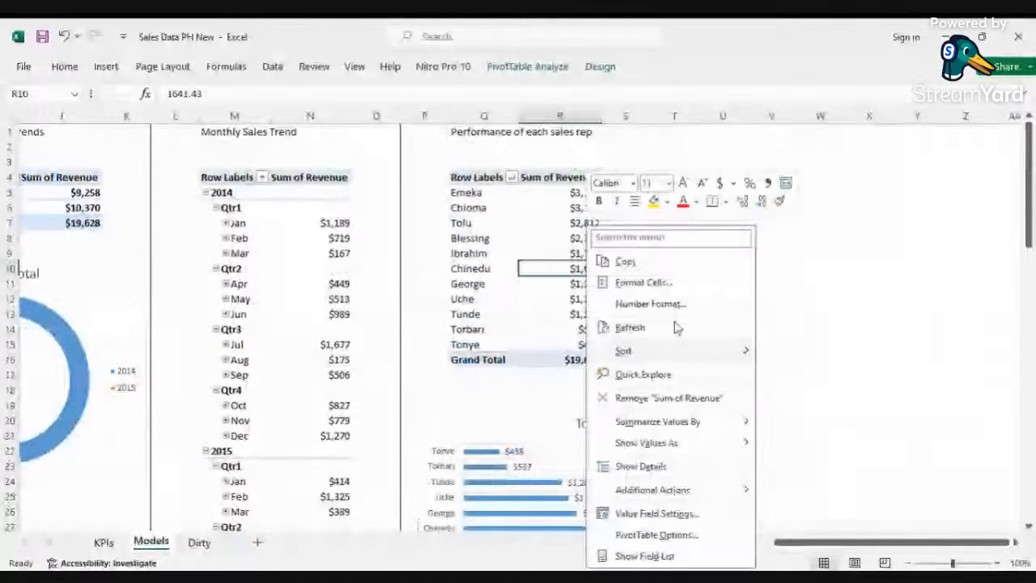
mouse_move(681, 350)
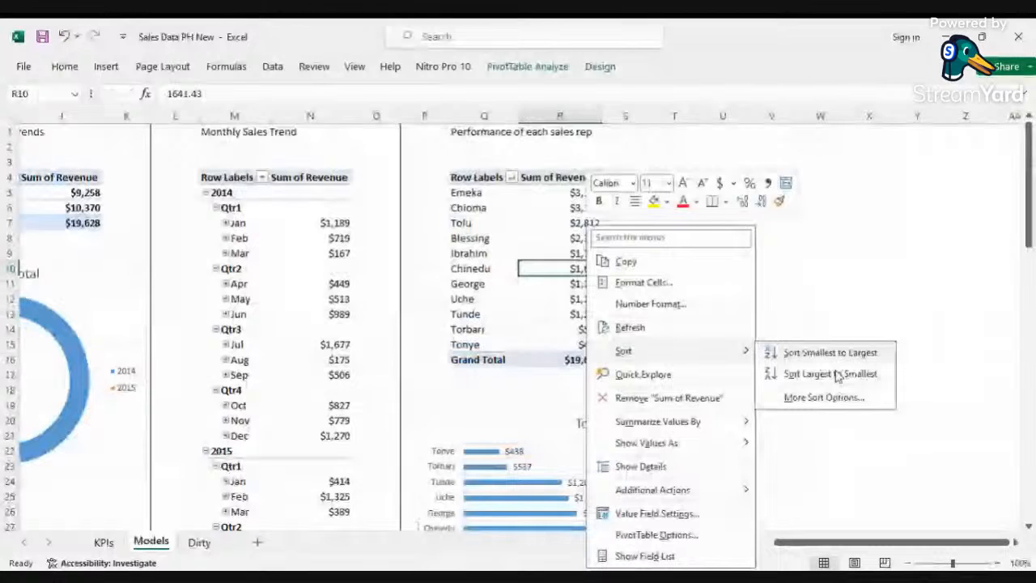
left_click(830, 354)
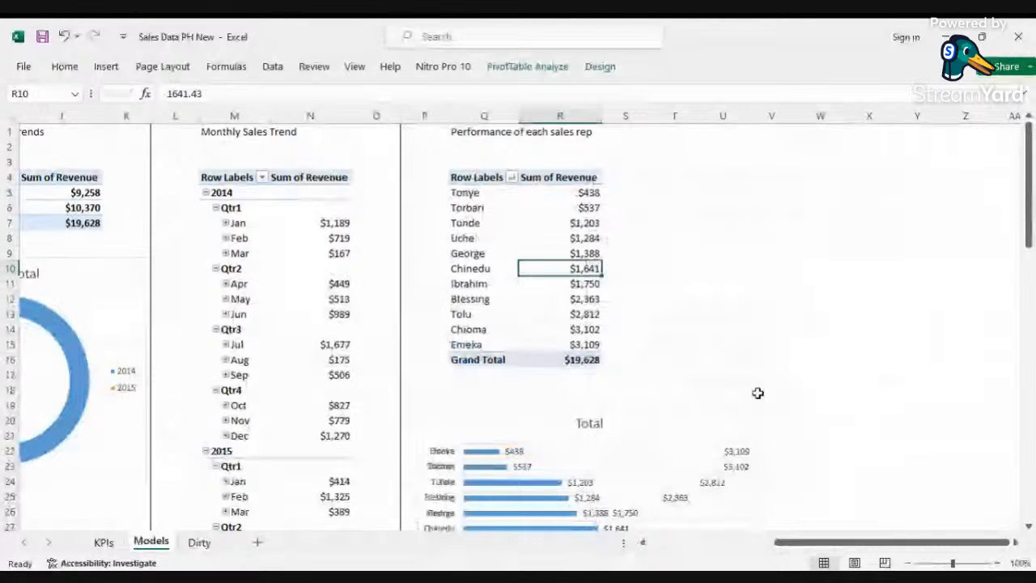
Step: Copy the sales rep PivotTable and paste it at cell W4
scroll(620, 438, "down", 3)
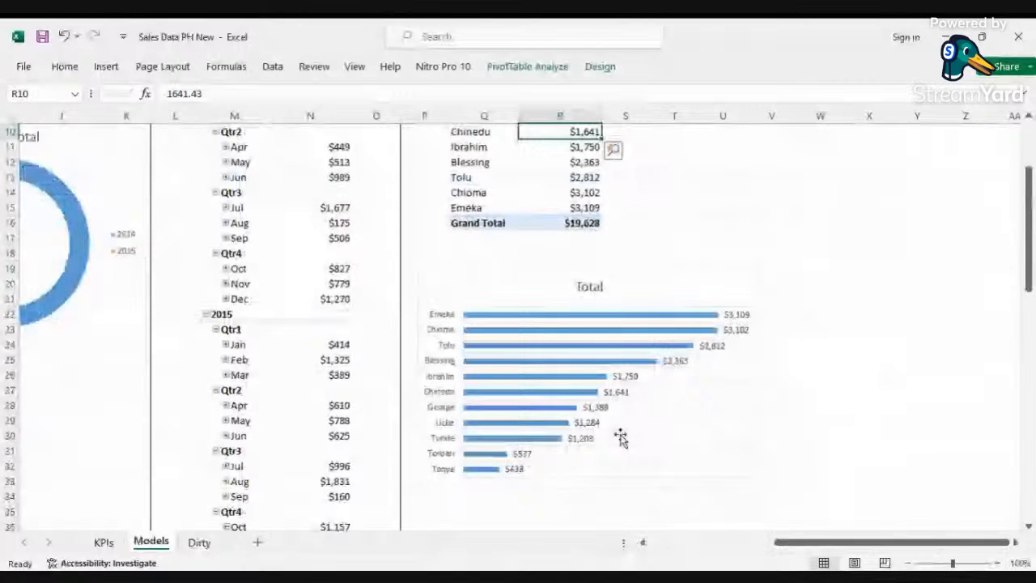
scroll(588, 290, "up", 3)
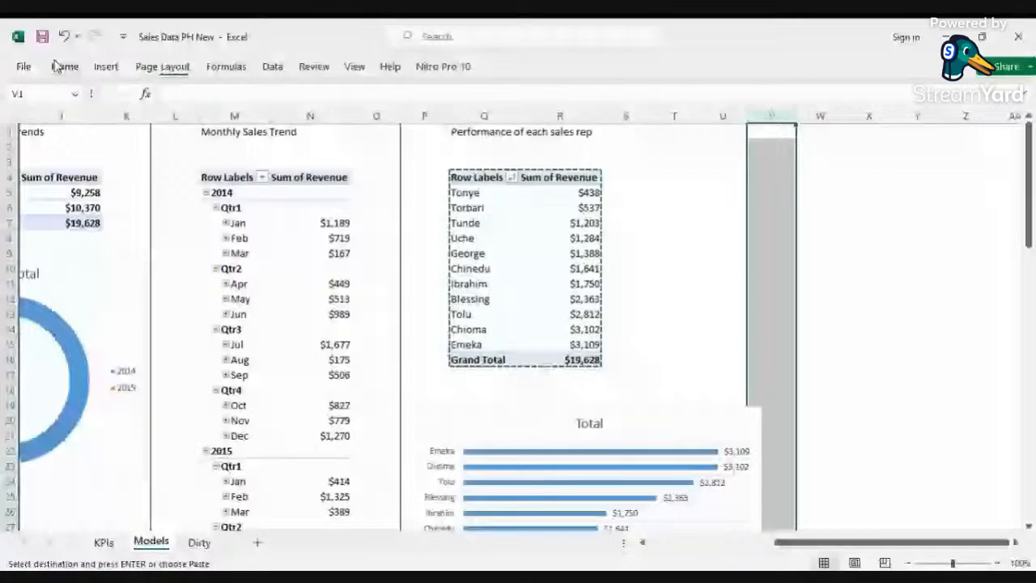
left_click(65, 66)
key("Escape")
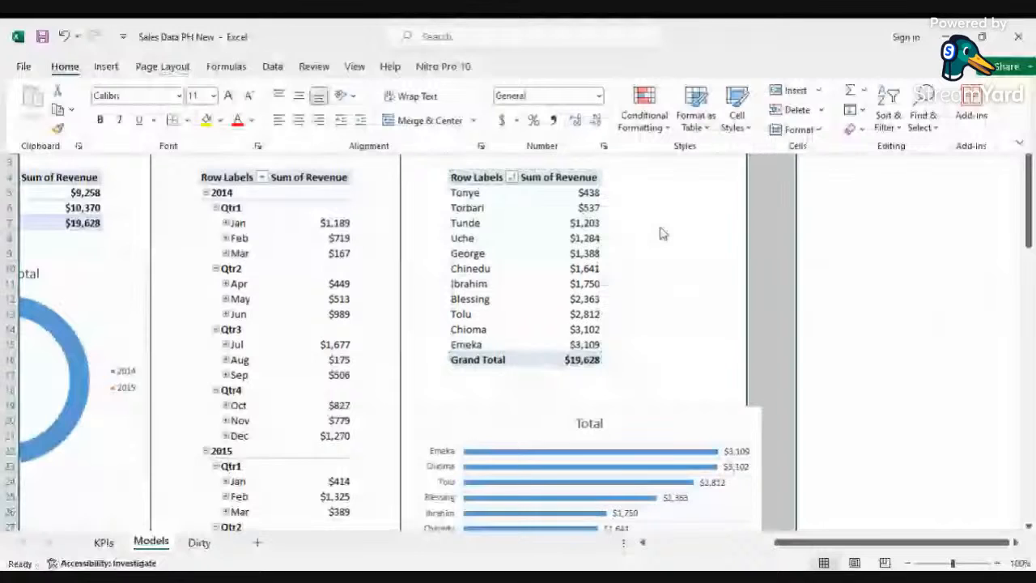
left_click_drag(478, 177, 567, 359)
right_click(575, 271)
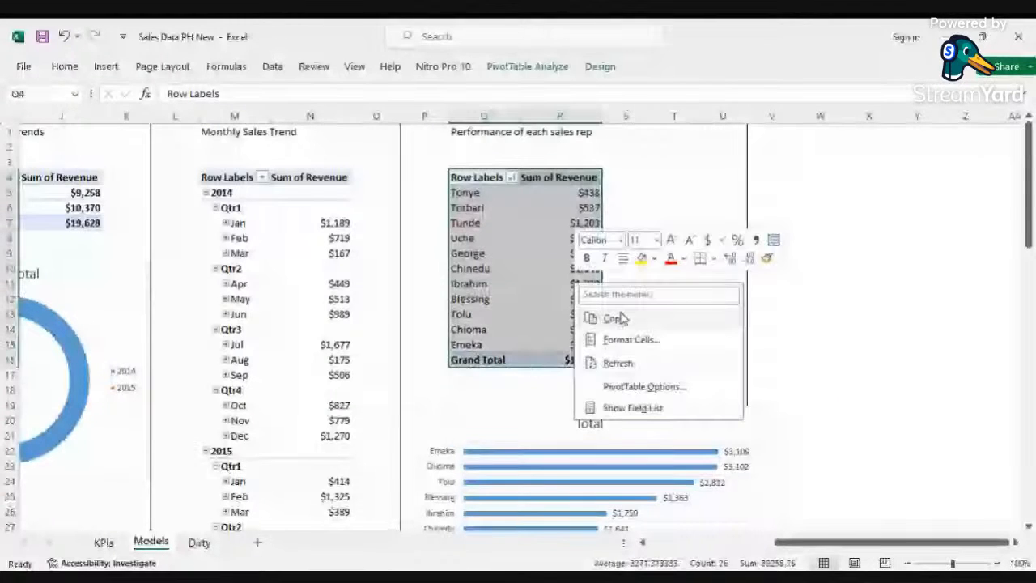
left_click(615, 323)
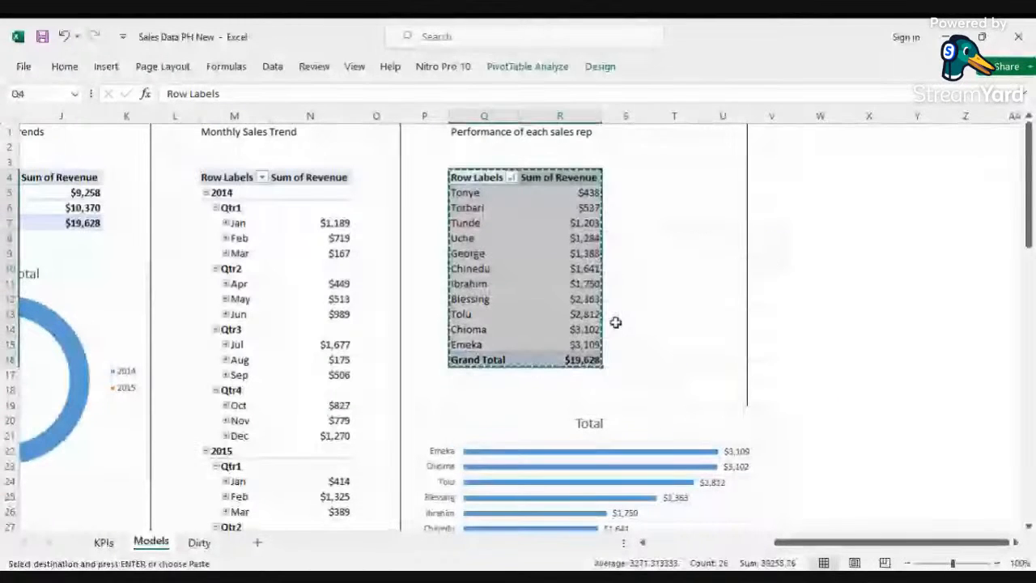
left_click(812, 178)
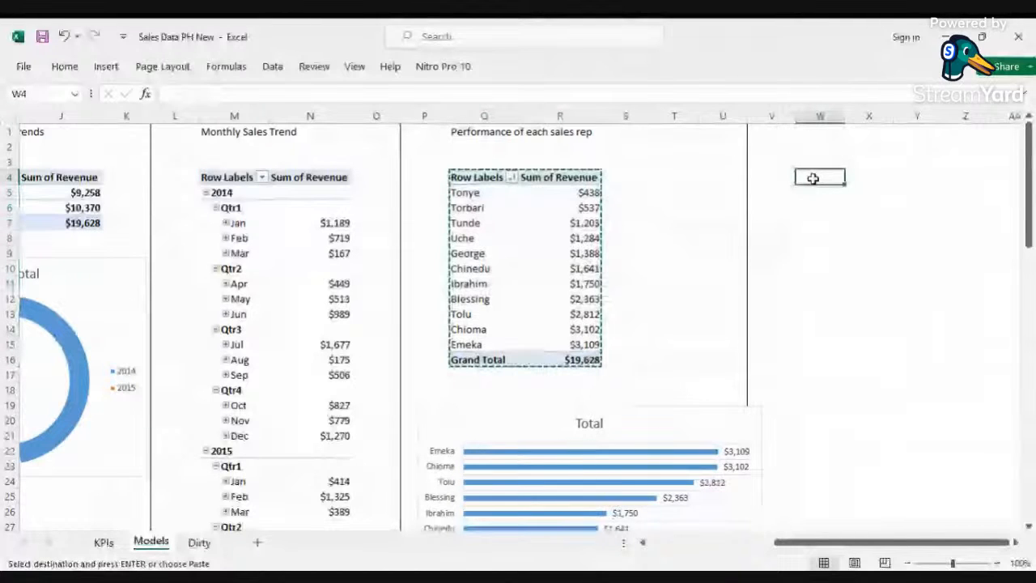
key("ctrl+v")
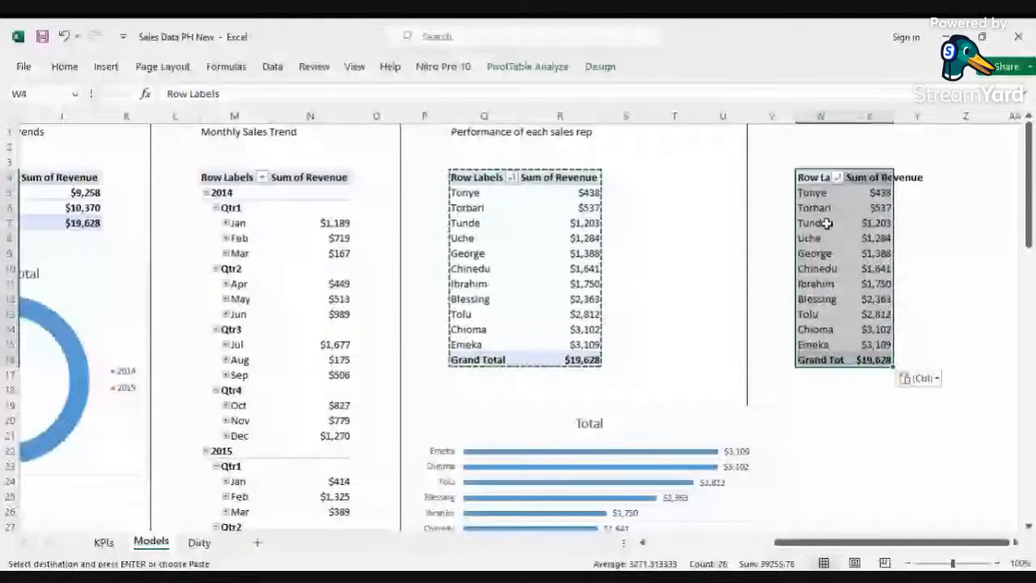
Step: Open the field list for the copied PivotTable and add Branch as a column field
left_click(1017, 543)
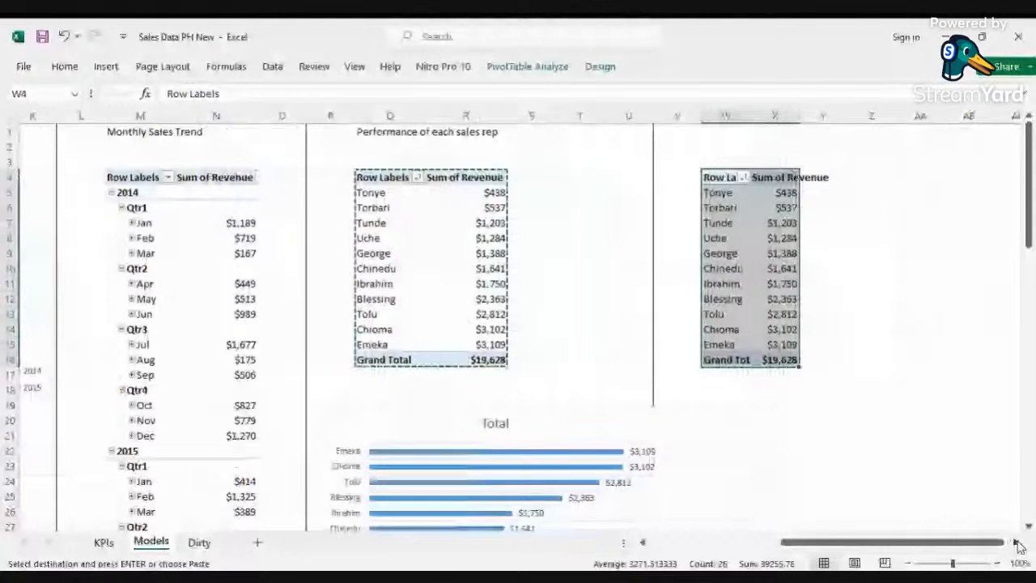
left_click(1017, 544)
left_click(575, 229)
left_click(615, 224)
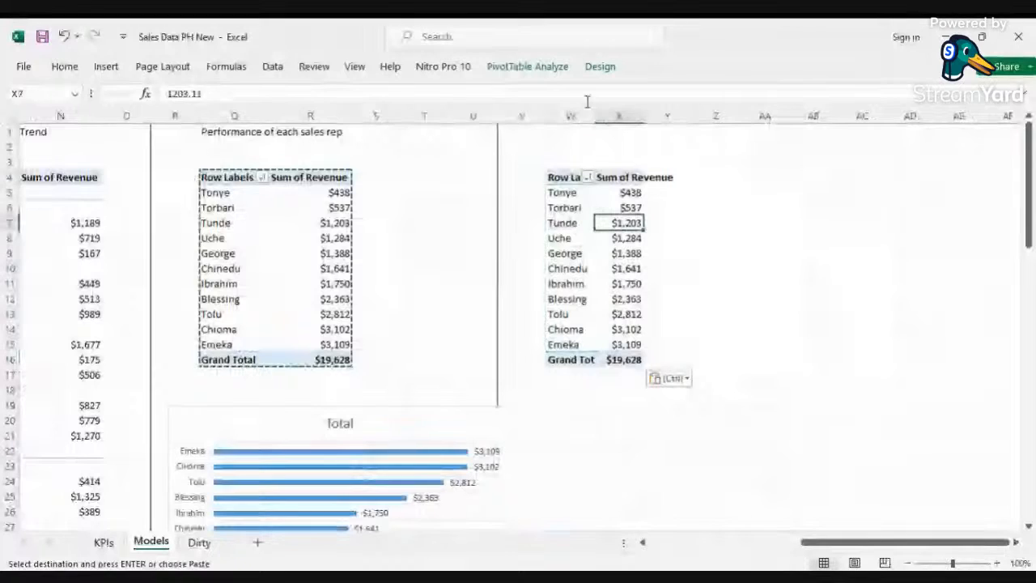
left_click(527, 66)
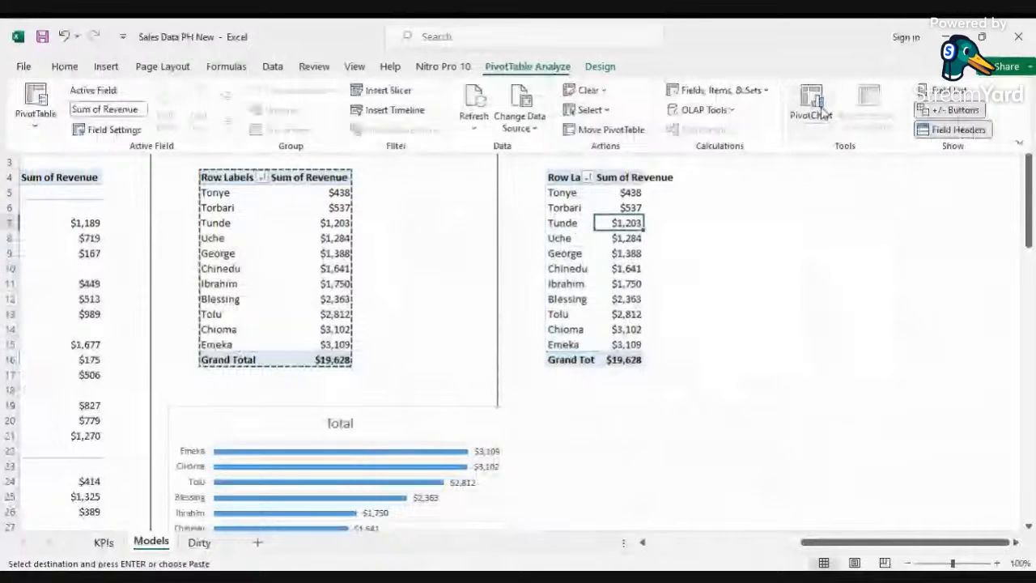
left_click(949, 89)
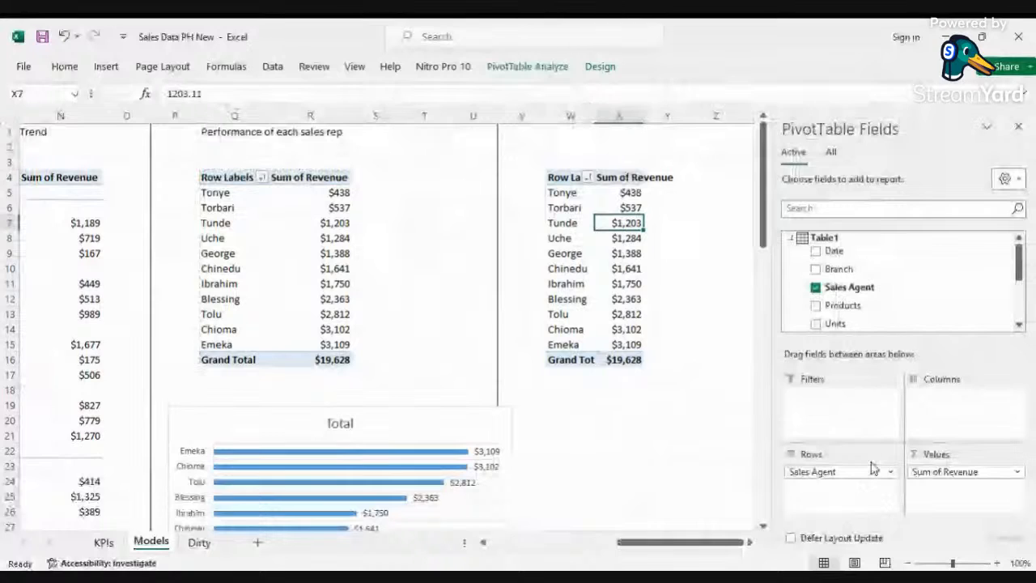
left_click_drag(839, 268, 954, 416)
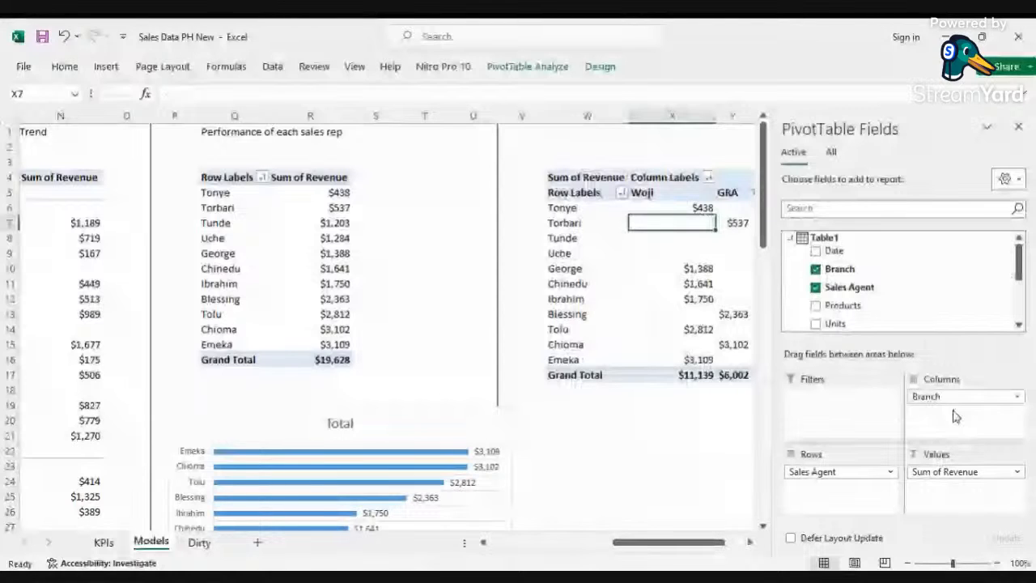
Step: Insert a stacked column PivotChart for the sales rep by branch PivotTable
scroll(648, 243, "right", 5)
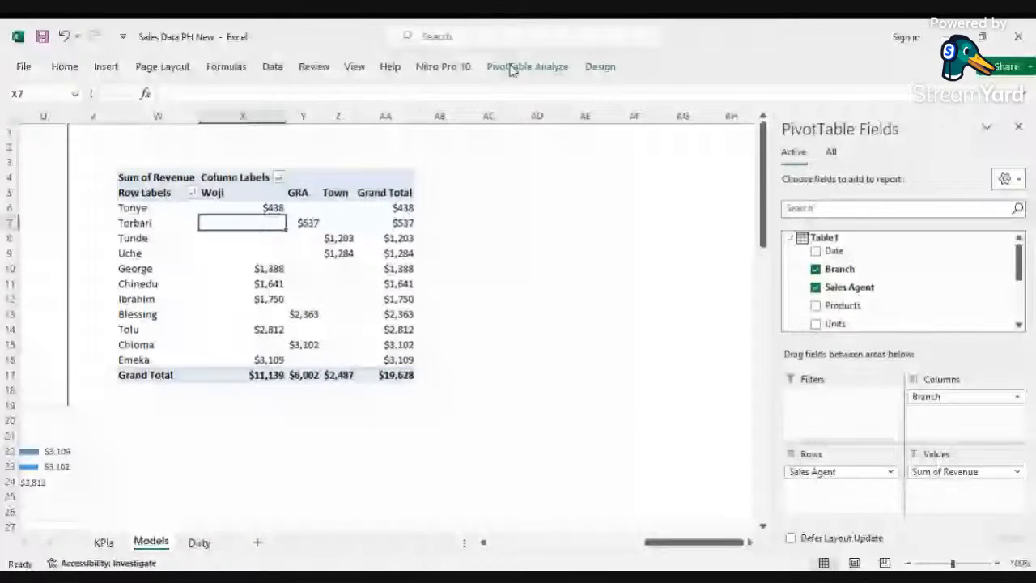
left_click(527, 67)
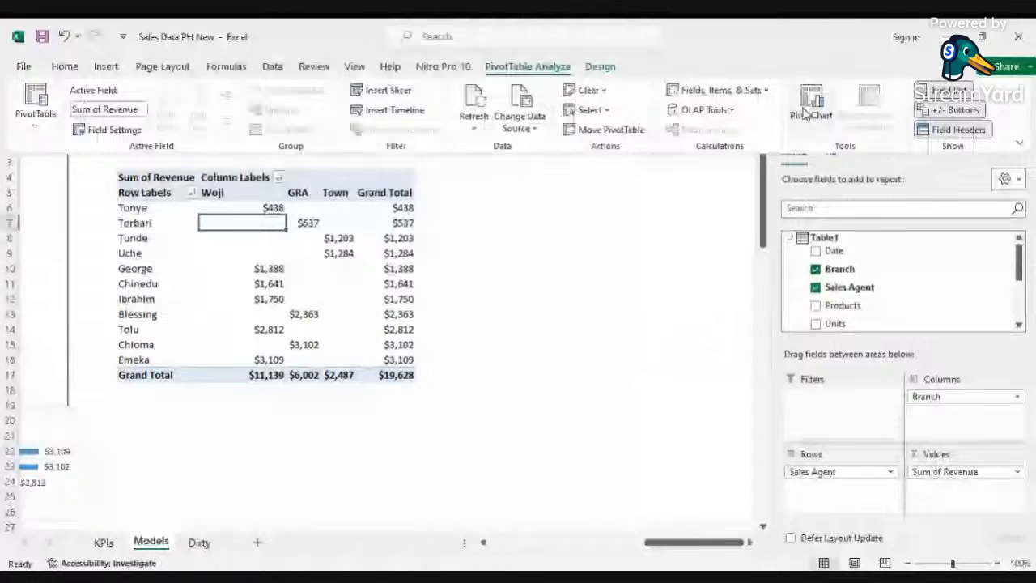
left_click(811, 101)
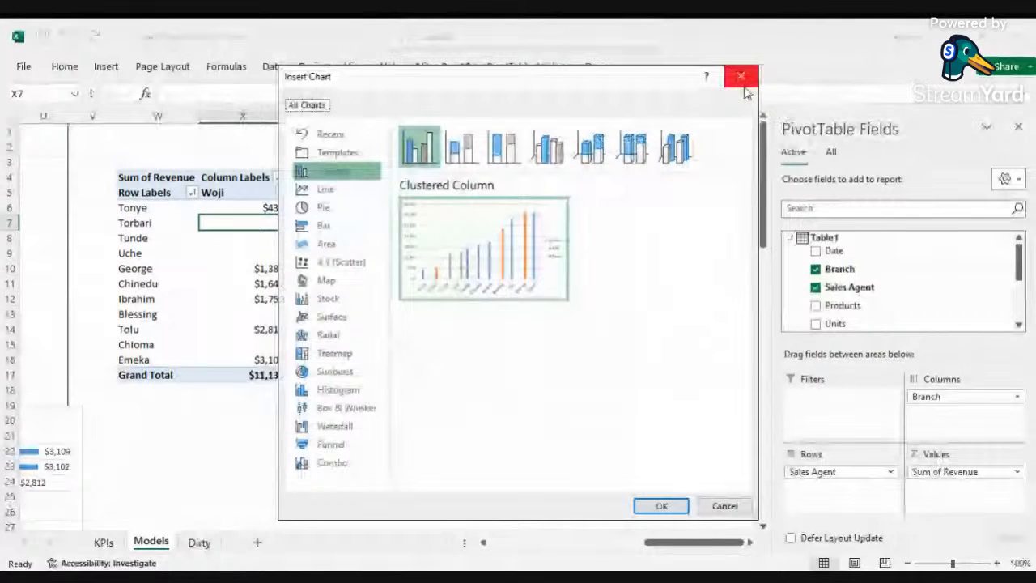
left_click(463, 147)
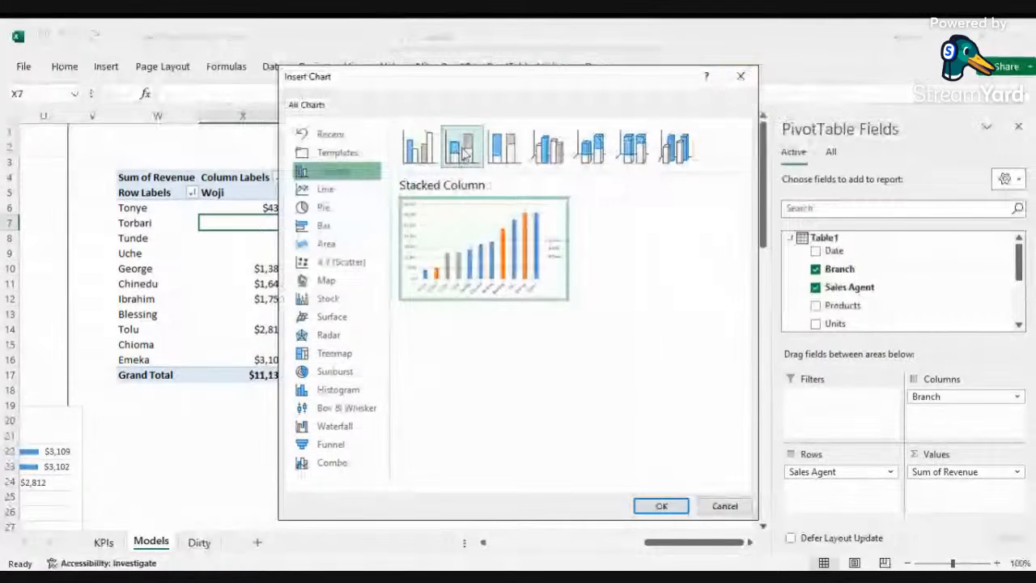
left_click(636, 505)
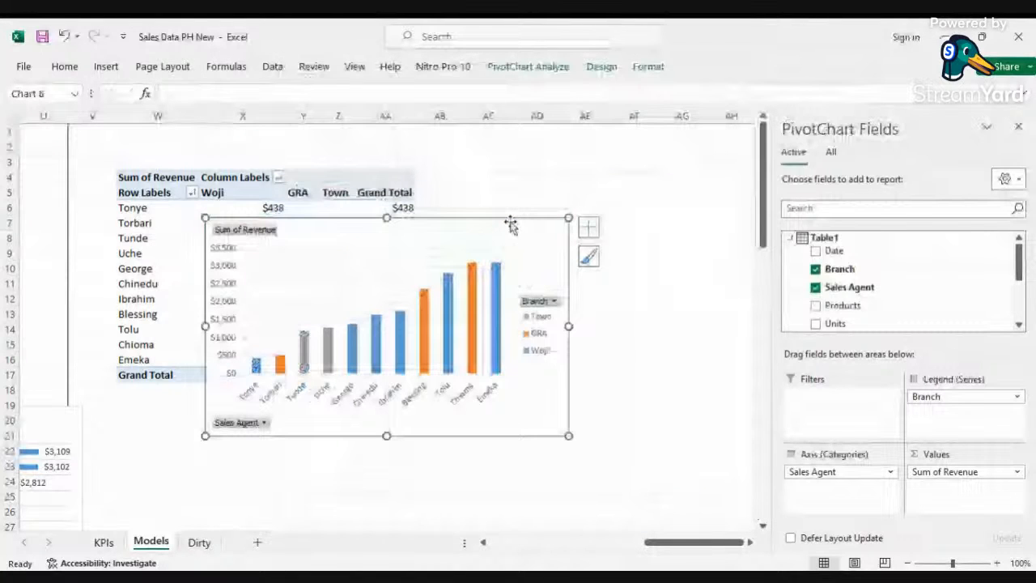
Step: Move the stacked column chart below the PivotTable and sort the sales rep revenue from largest to smallest
left_click_drag(510, 225, 517, 343)
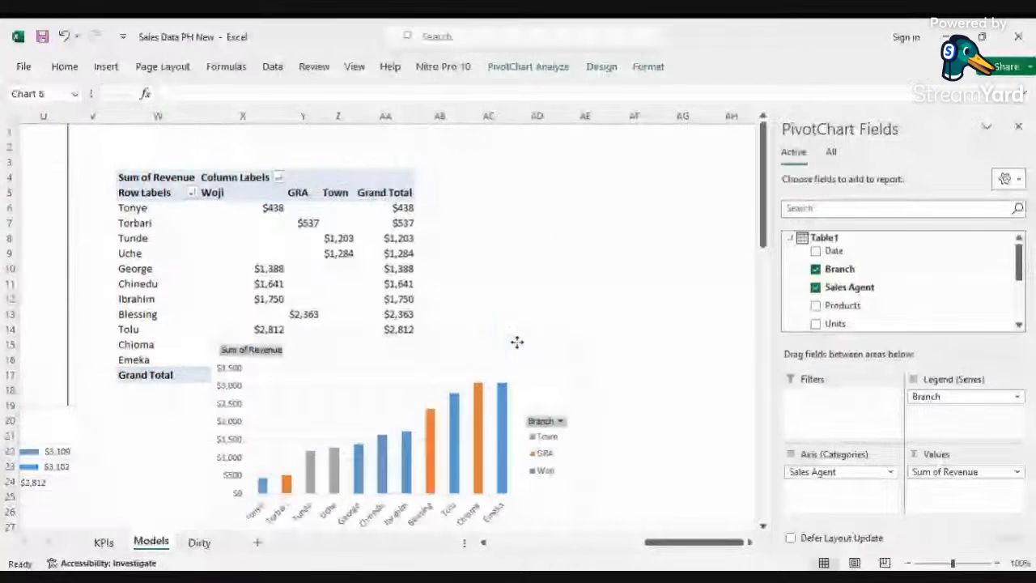
right_click(400, 251)
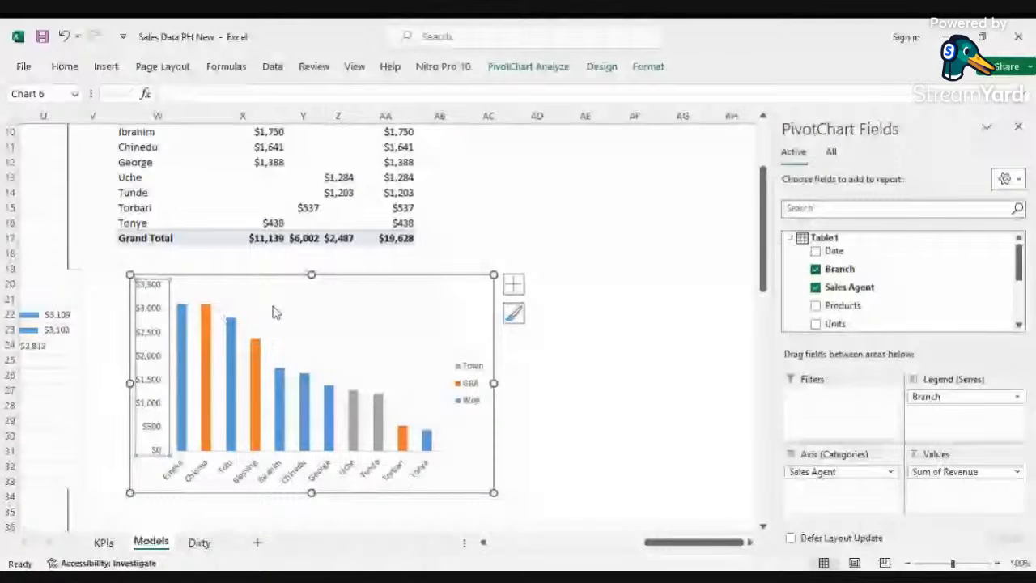
Step: Remove the field buttons and the vertical value axis from the sales rep by branch chart
key("Delete")
left_click(270, 308)
key("Delete")
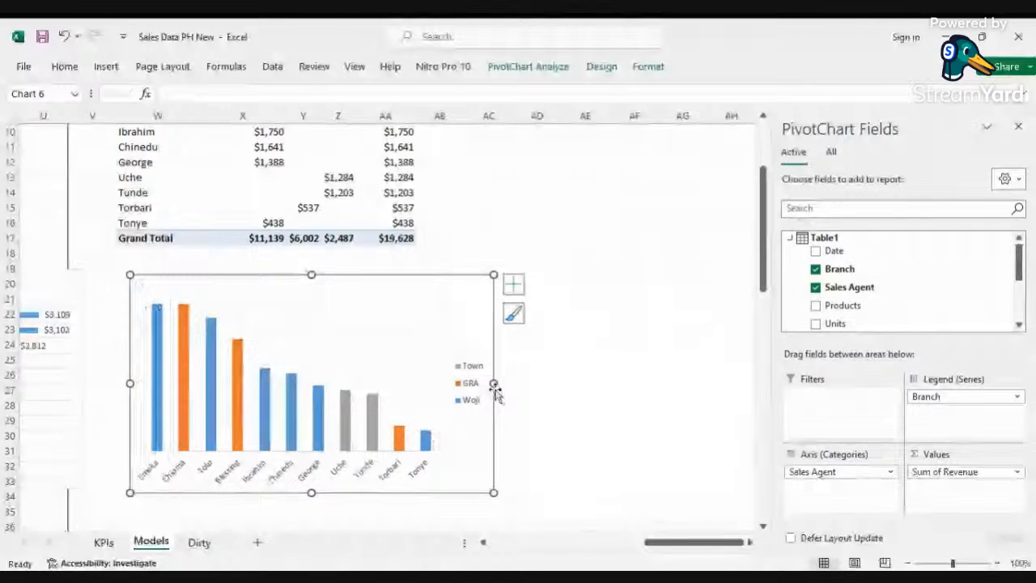
Step: Widen the sales rep by branch chart and nudge it into place under the table
left_click_drag(494, 385, 571, 384)
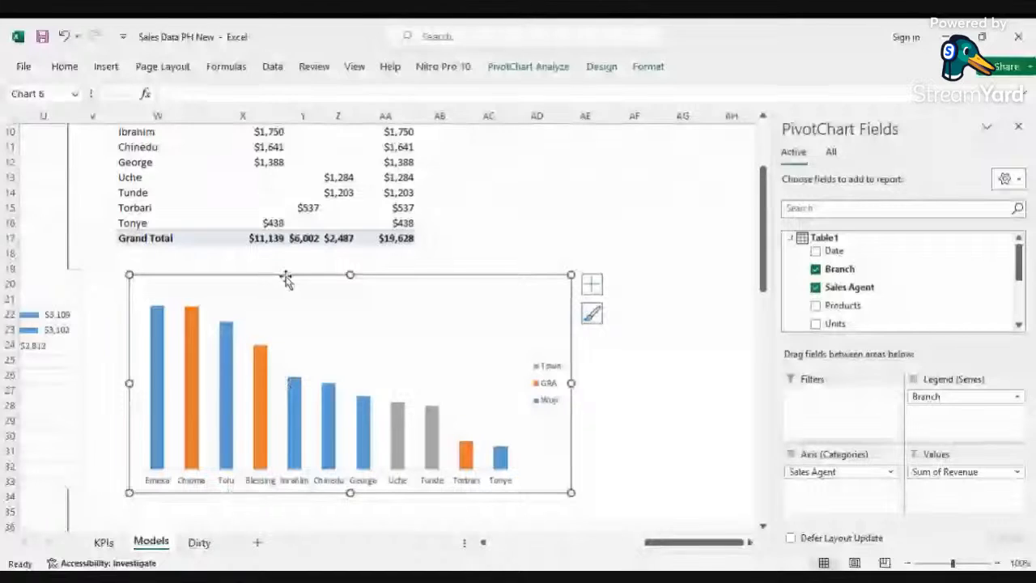
left_click_drag(286, 280, 255, 276)
scroll(529, 447, "up", 3)
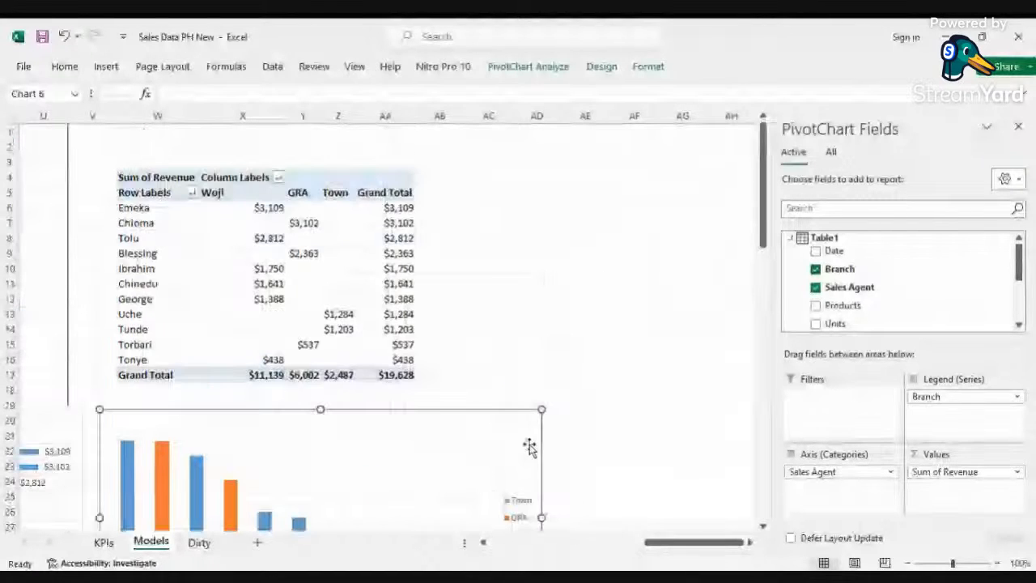
Step: Copy the sales rep PivotTable and paste it at cell AF4
left_click_drag(664, 543, 615, 548)
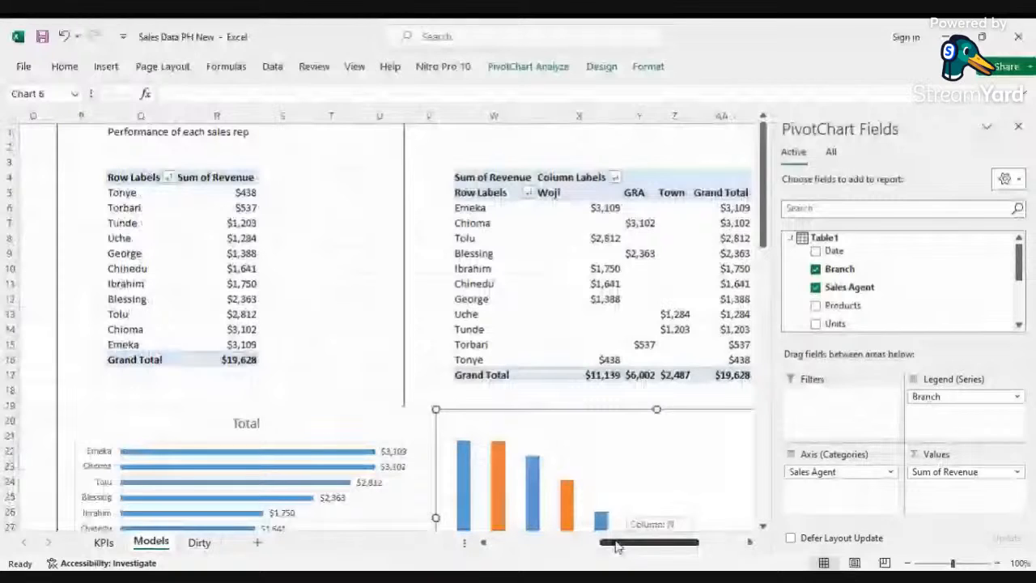
left_click(634, 114)
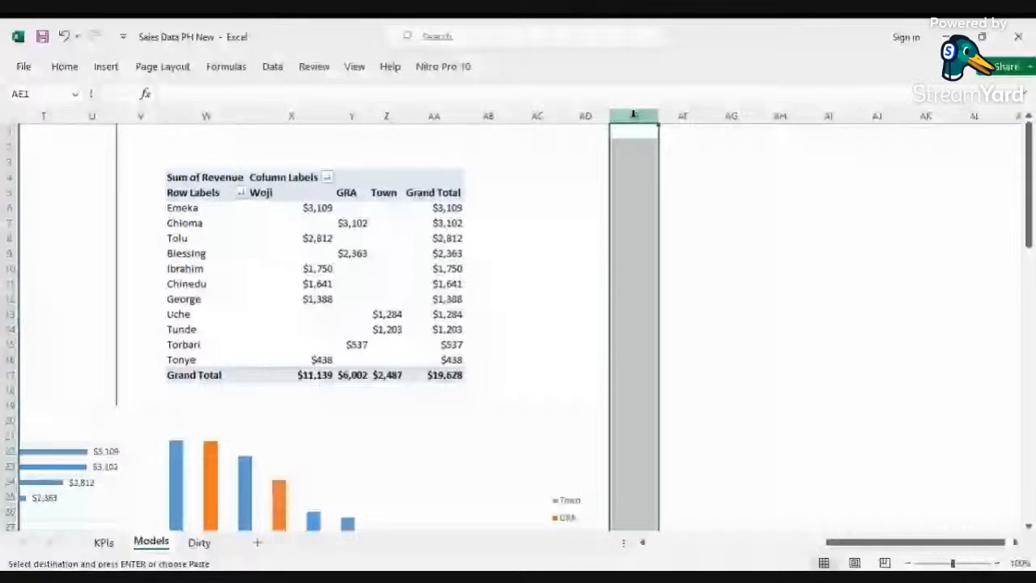
left_click(682, 179)
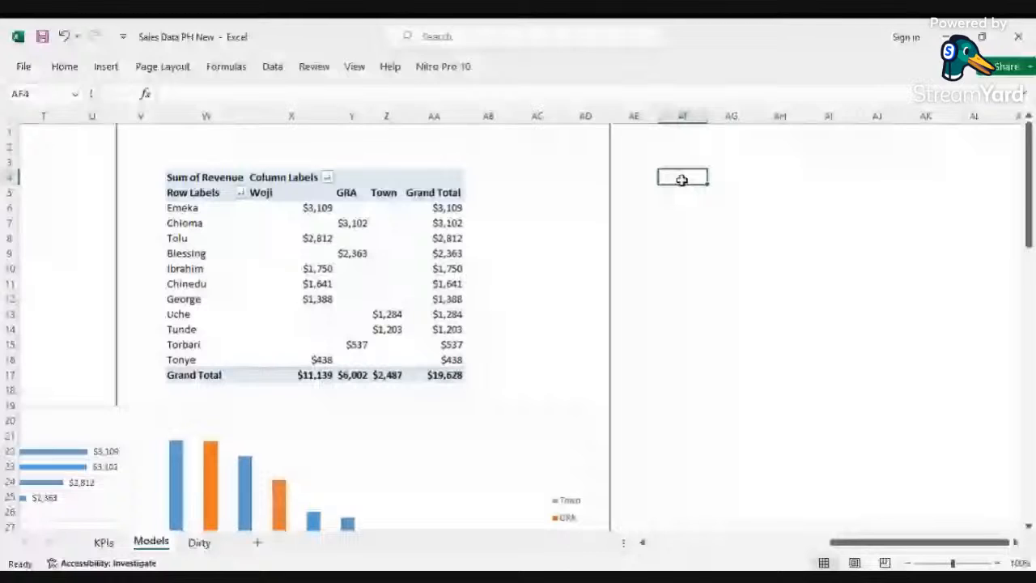
scroll(682, 180, "left", 5)
left_click(837, 243)
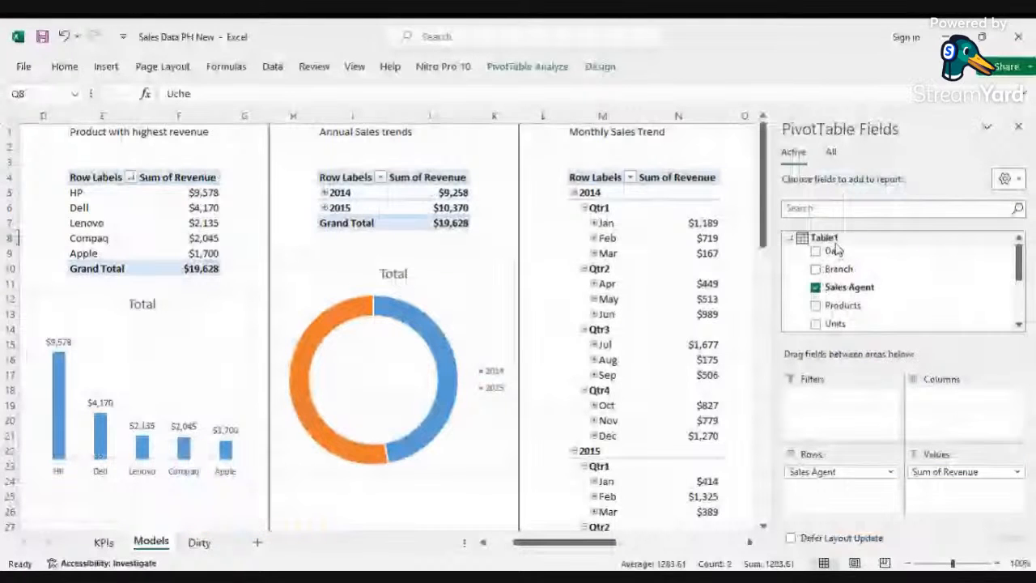
left_click(1020, 127)
key("ctrl+a")
key("ctrl+c")
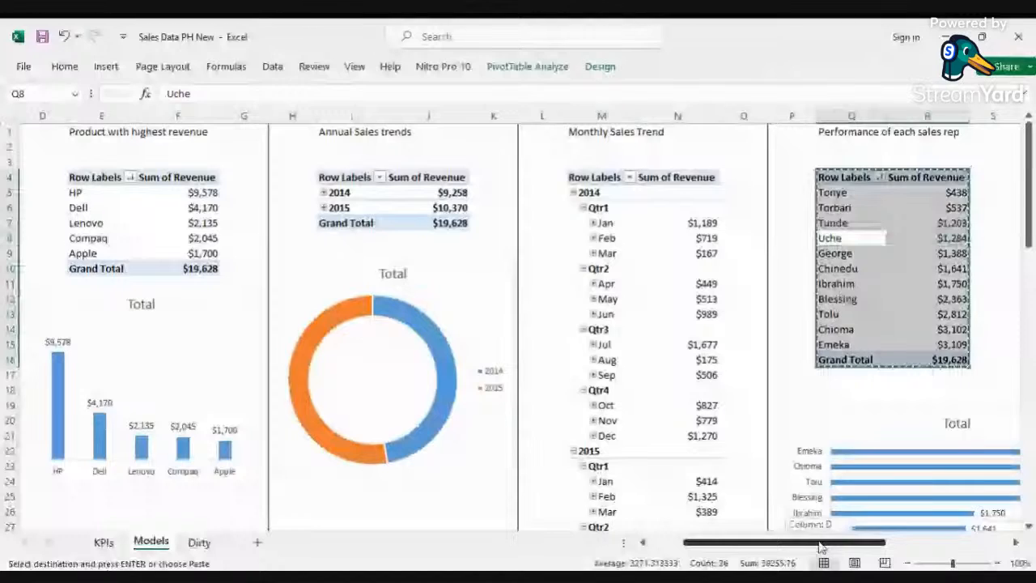
left_click_drag(819, 548, 929, 541)
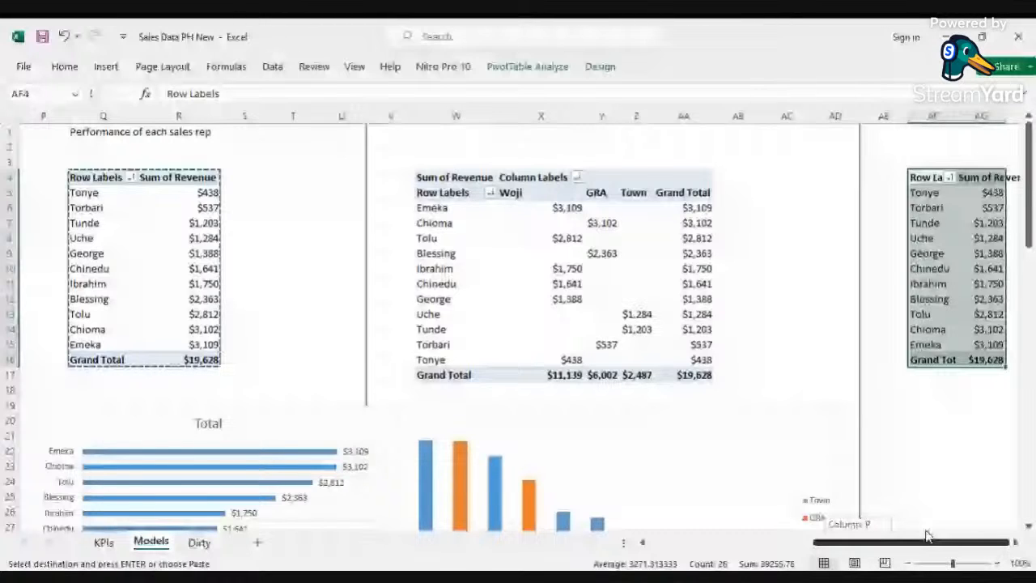
Step: Title the sales rep by branch section "Sales agent per branch" in cell W1
left_click(453, 134)
type("Sales agent per branch")
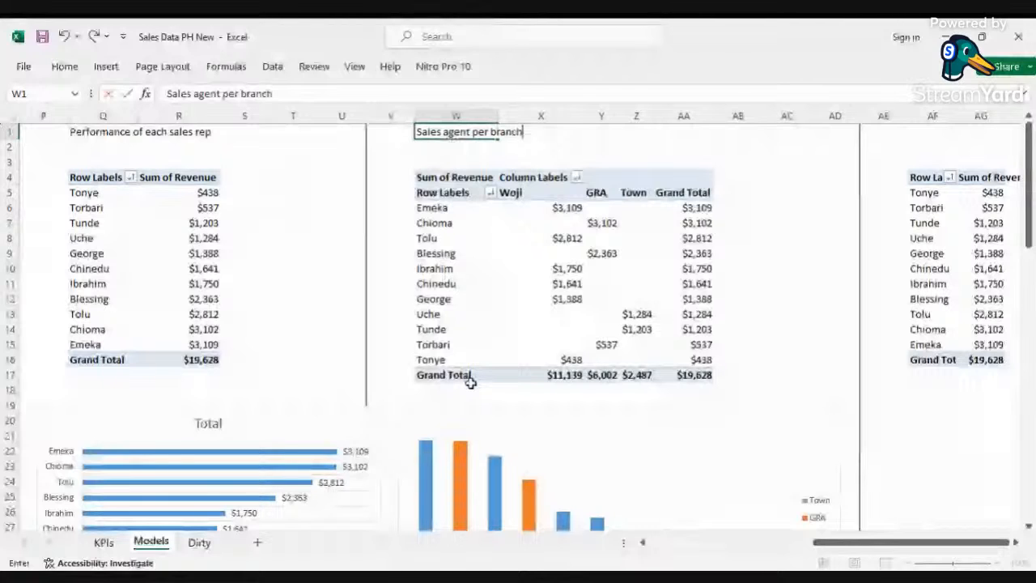
Step: Title the new section "Monthly revenue per year" in cell AF1
scroll(471, 383, "right", 4)
left_click(339, 134)
type("Monthly")
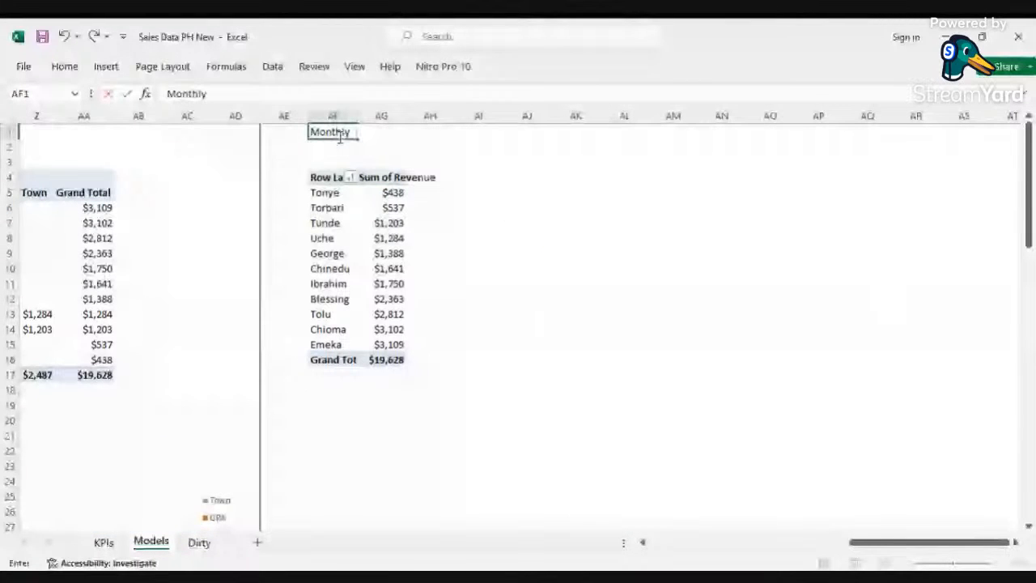
type(" revenu")
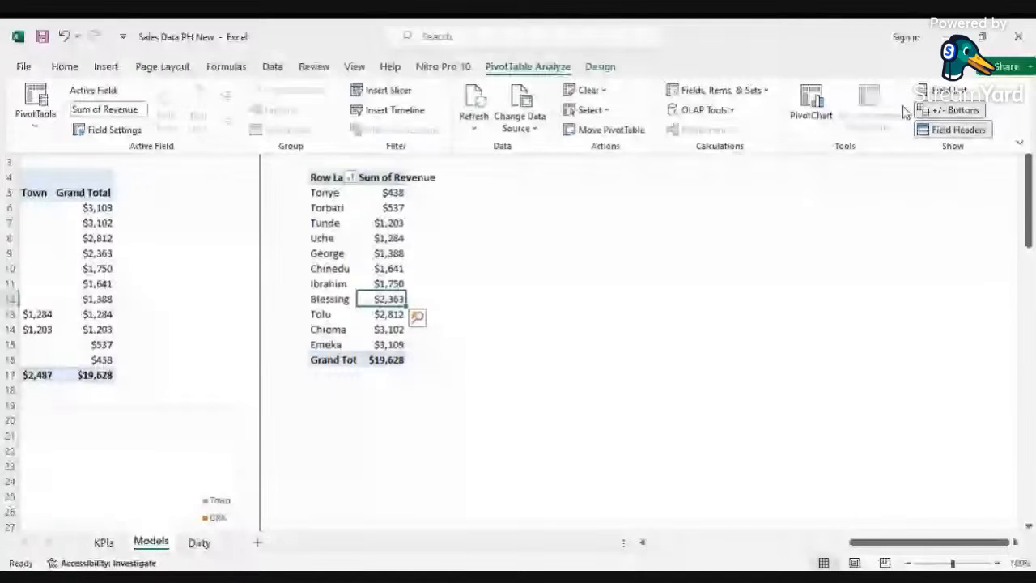
left_click(943, 90)
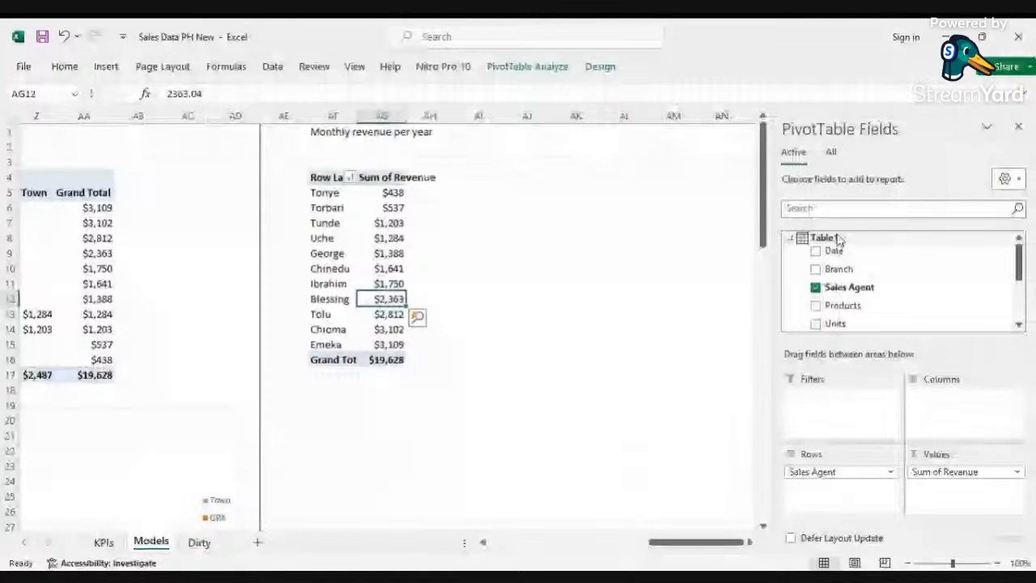
Step: Replace Sales Agent rows with Date (Month) and add Date (Year) as the column field in the copied PivotTable
left_click_drag(838, 477, 784, 312)
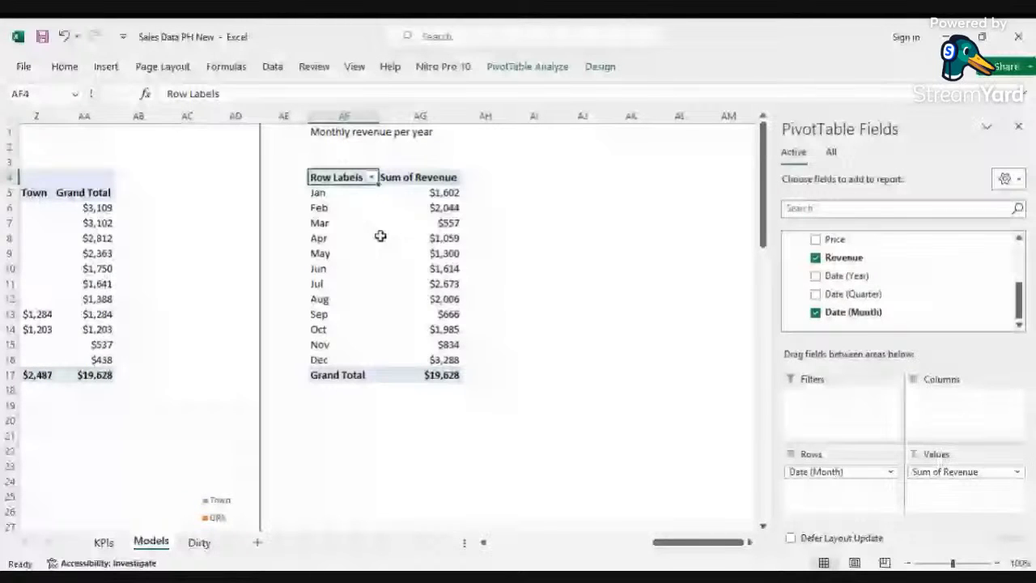
left_click_drag(846, 275, 960, 401)
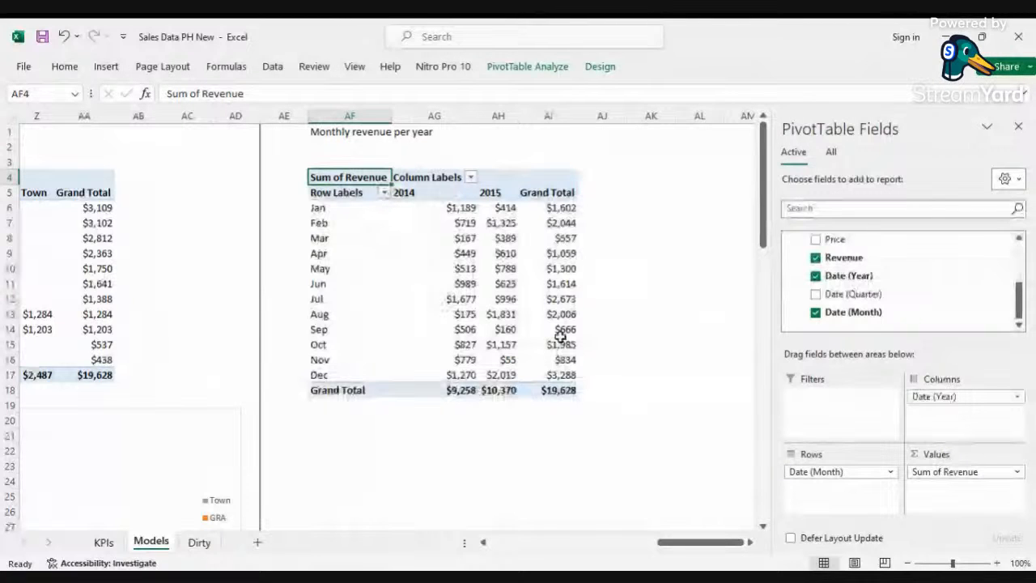
Step: Insert a clustered column PivotChart for the monthly revenue per year table and move it below the table
left_click(506, 299)
left_click(527, 66)
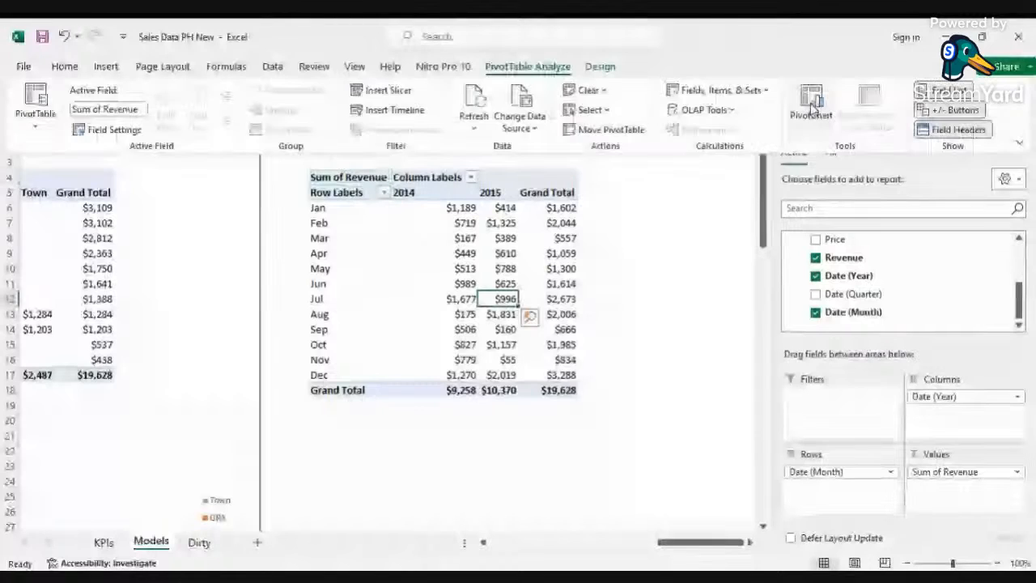
left_click(813, 101)
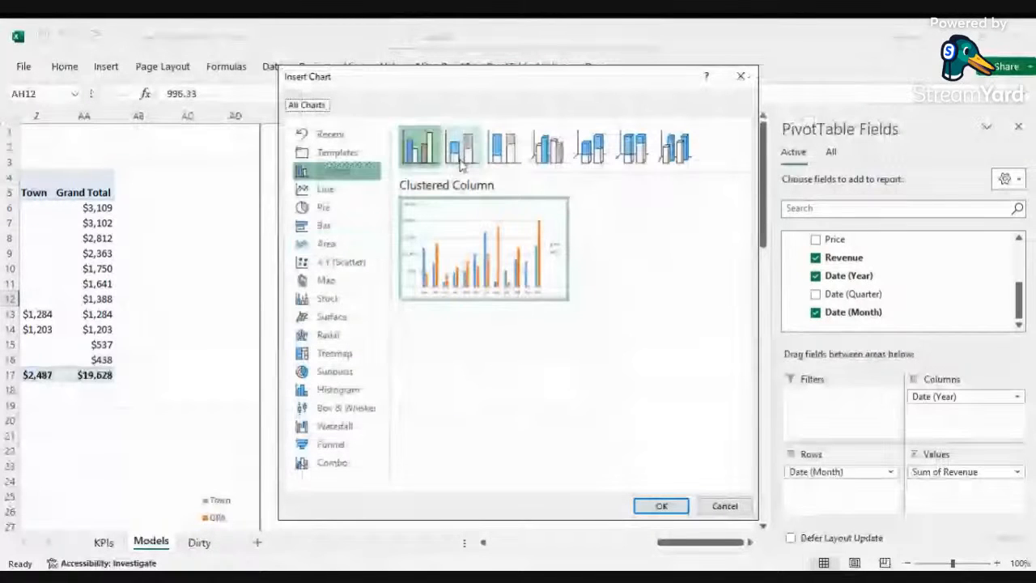
left_click(662, 507)
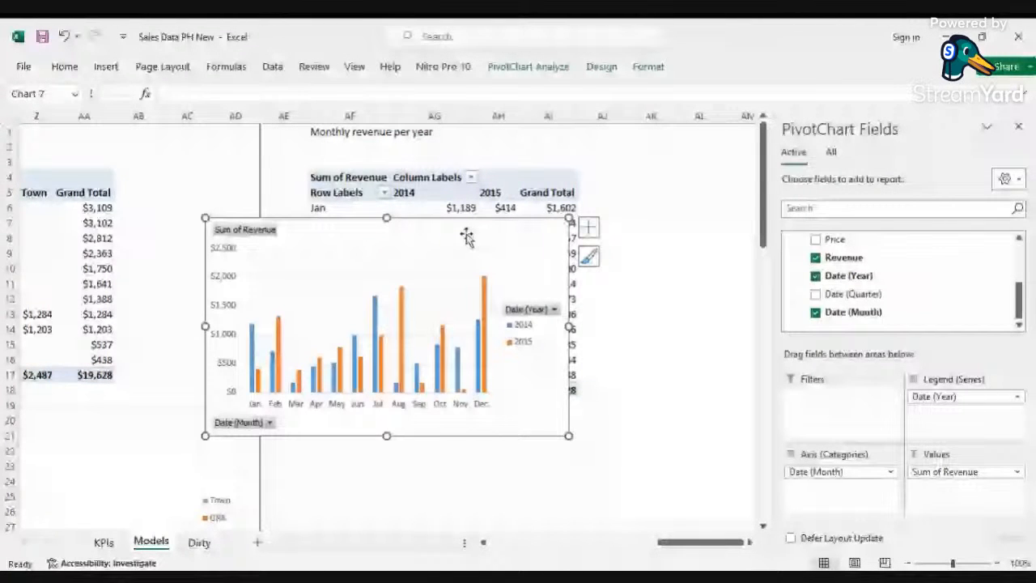
left_click_drag(467, 235, 580, 242)
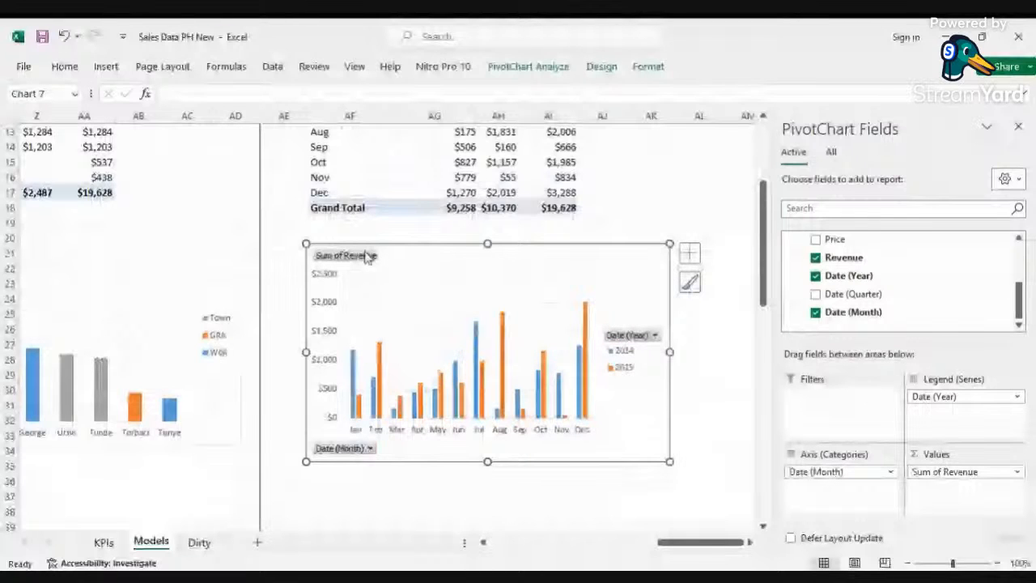
Step: Hide all field buttons on the monthly revenue chart and delete its vertical value axis
right_click(365, 257)
left_click(344, 364)
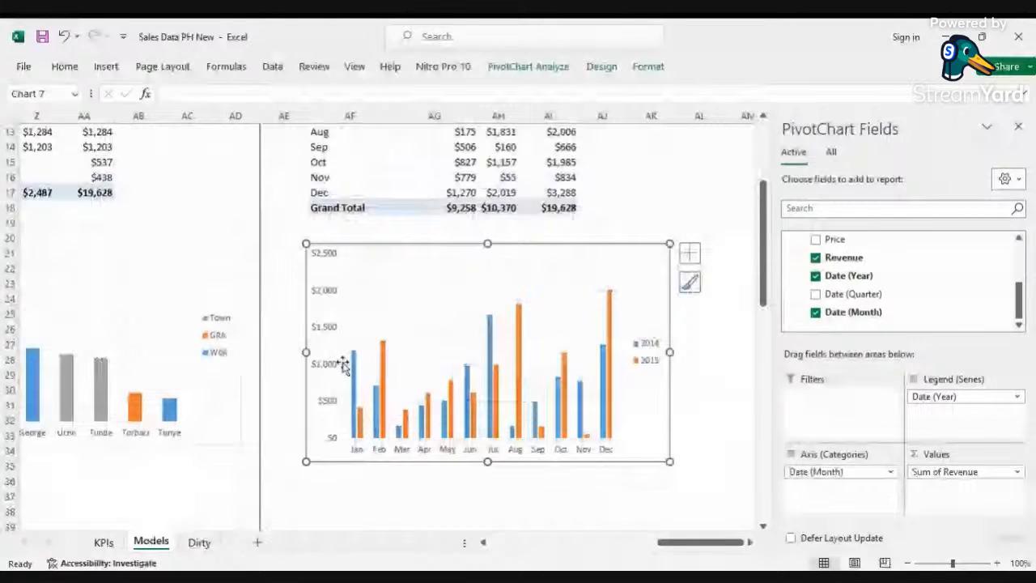
left_click(333, 291)
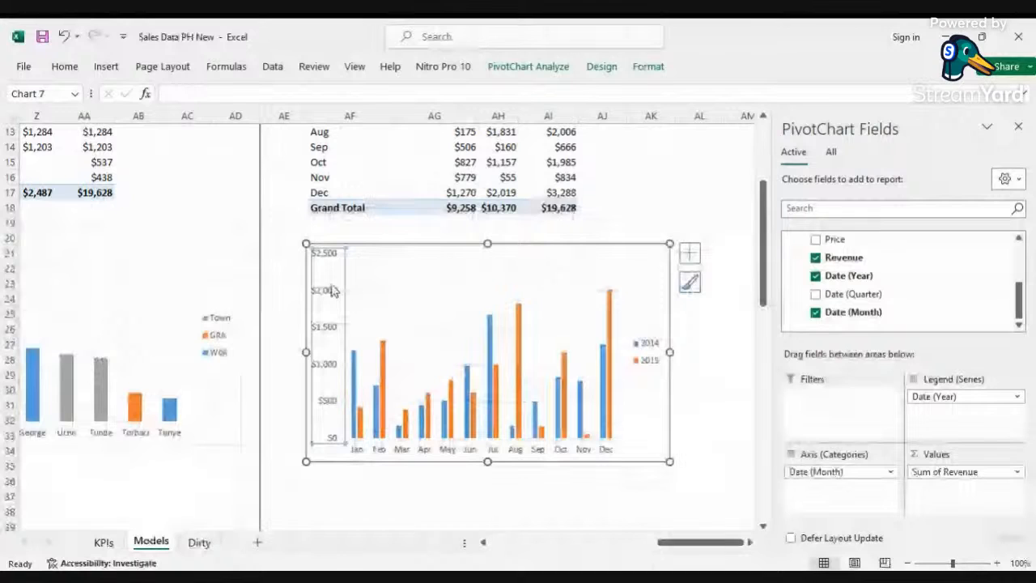
key("Delete")
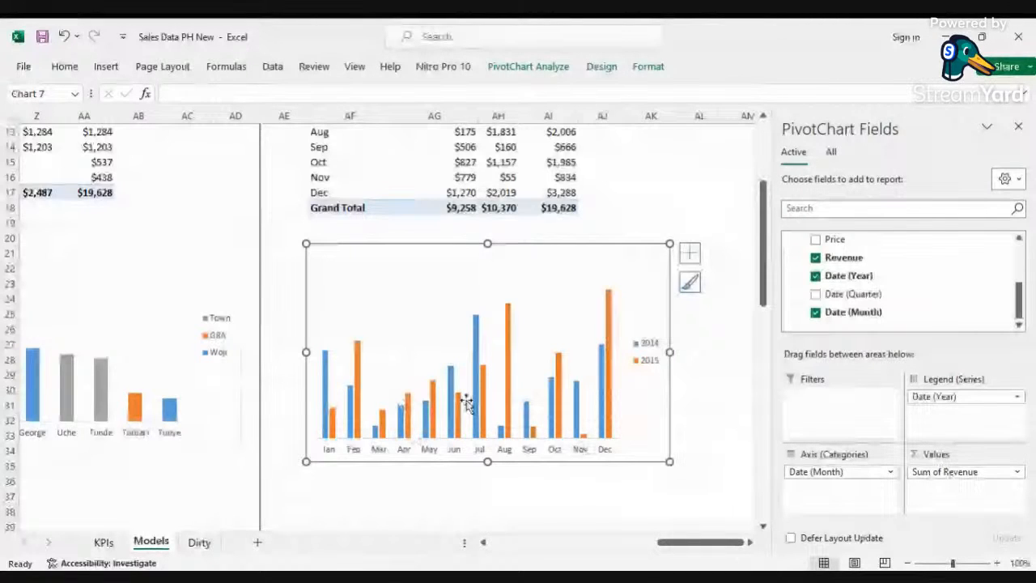
left_click_drag(693, 542, 535, 552)
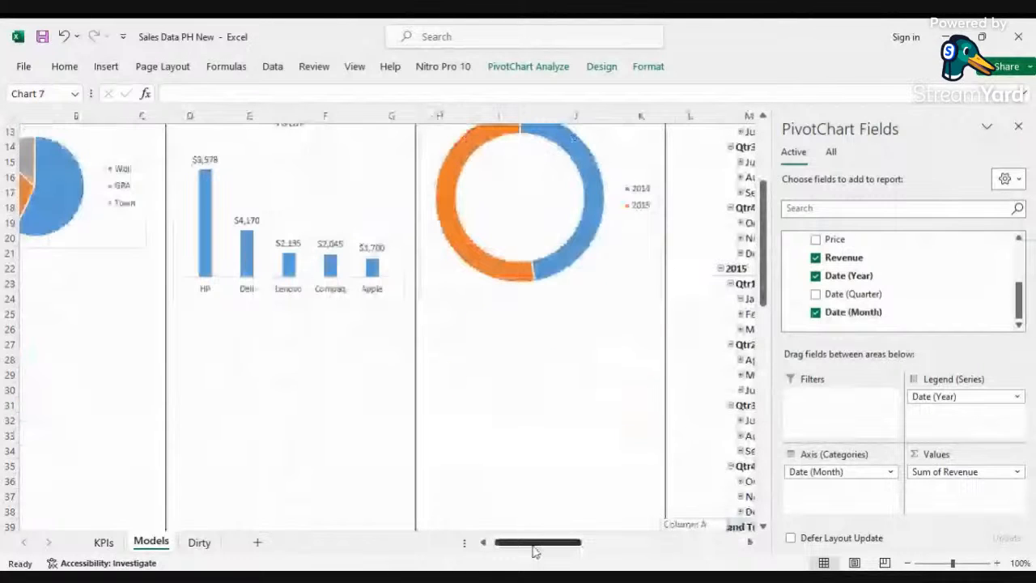
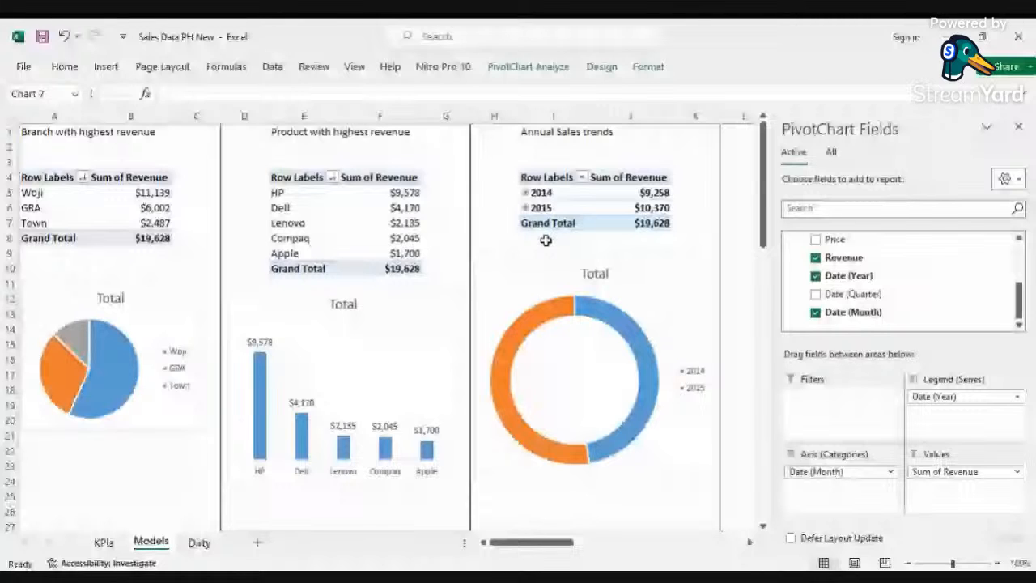
Step: Paste a copy of the annual sales PivotTable into cell I31 below the annual sales trends section
scroll(546, 241, "right", 3)
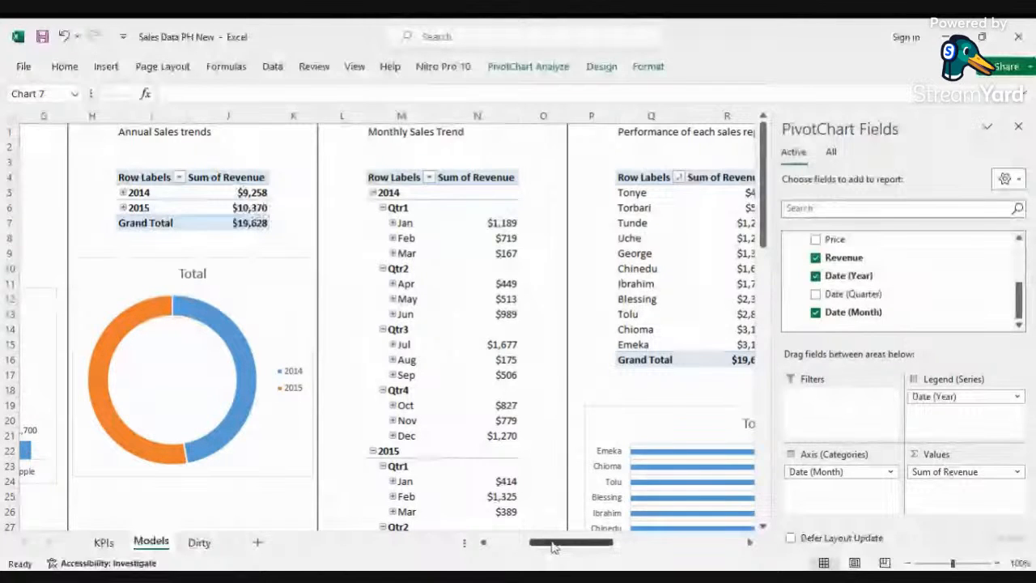
left_click_drag(553, 547, 589, 549)
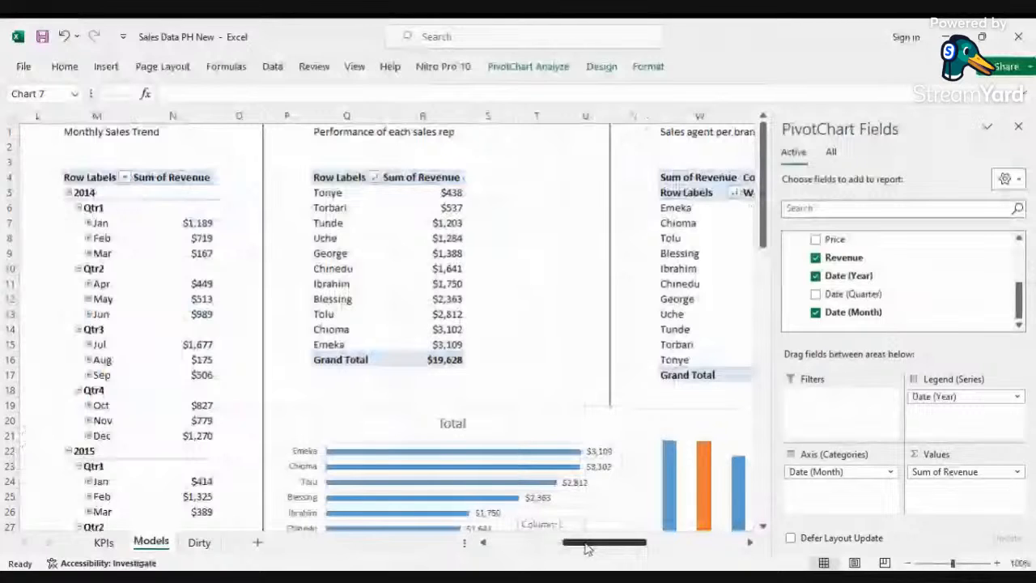
scroll(350, 380, "down", 6)
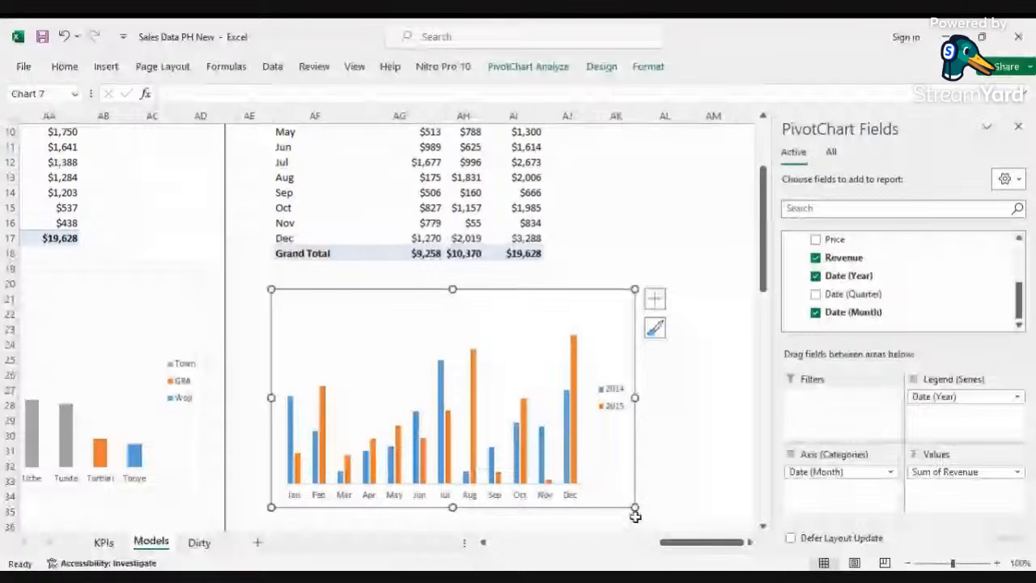
left_click_drag(680, 542, 494, 543)
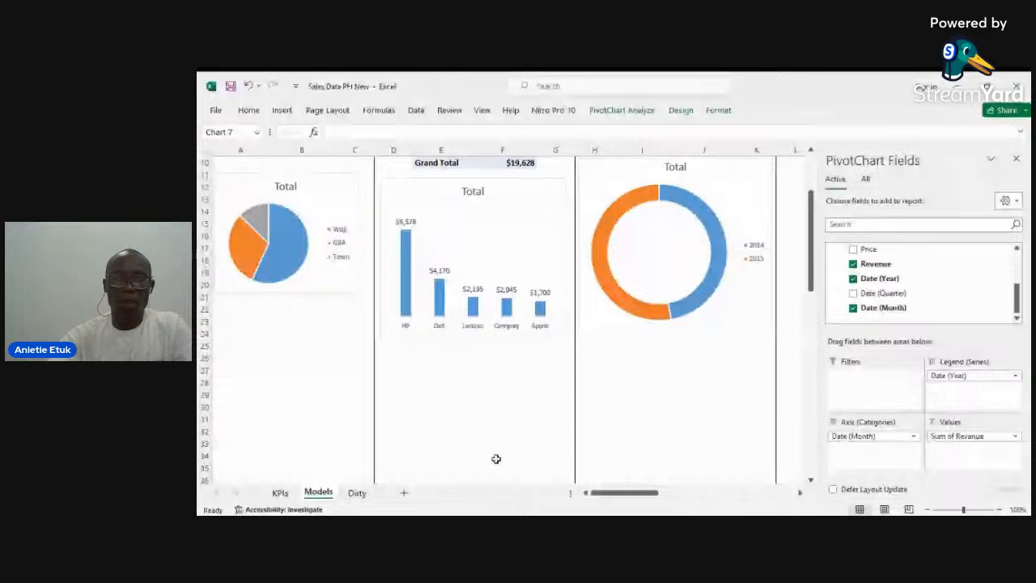
scroll(490, 216, "up", 3)
scroll(490, 215, "right", 3)
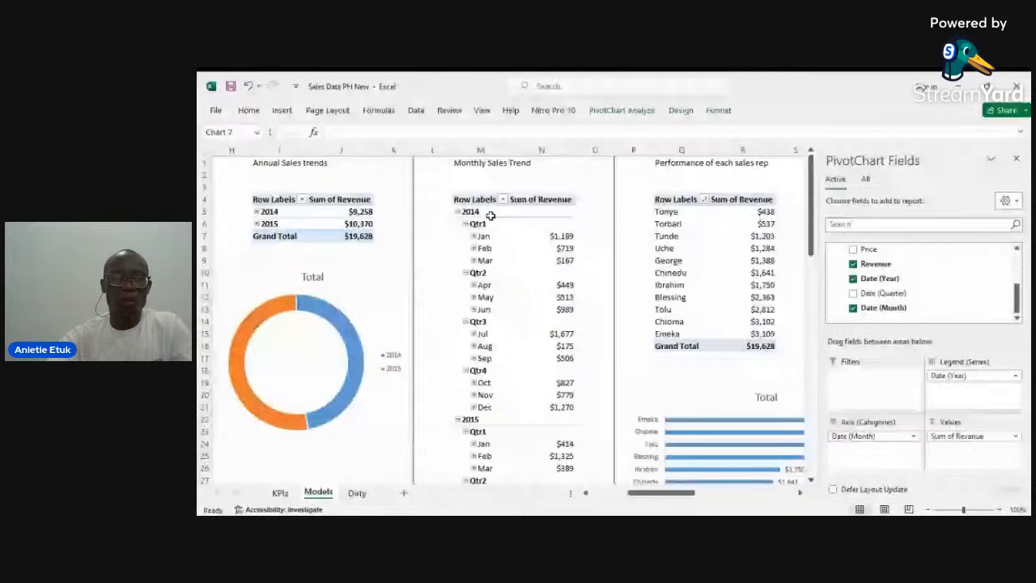
scroll(491, 215, "down", 11)
scroll(500, 255, "up", 6)
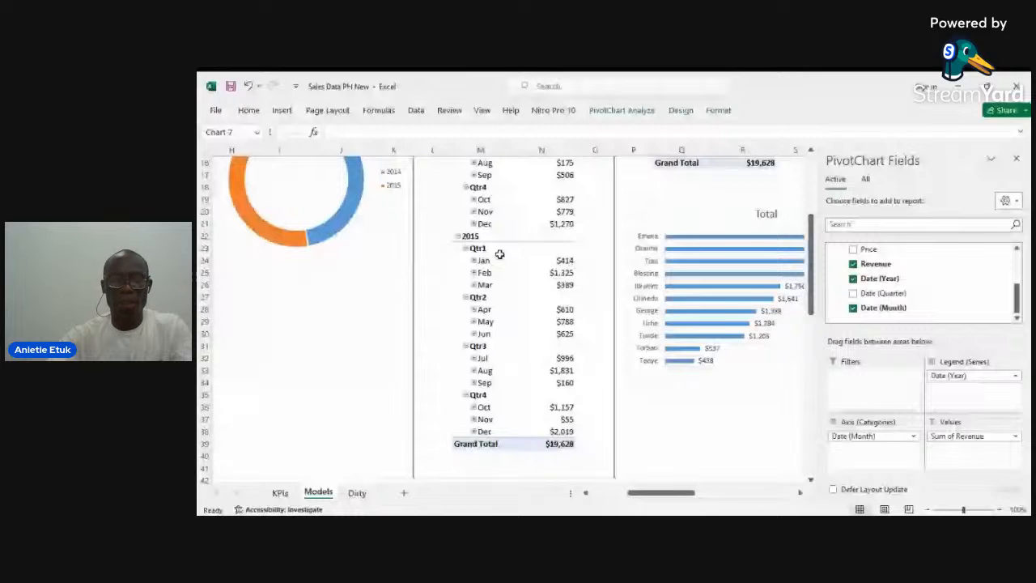
scroll(500, 254, "down", 3)
left_click(414, 232)
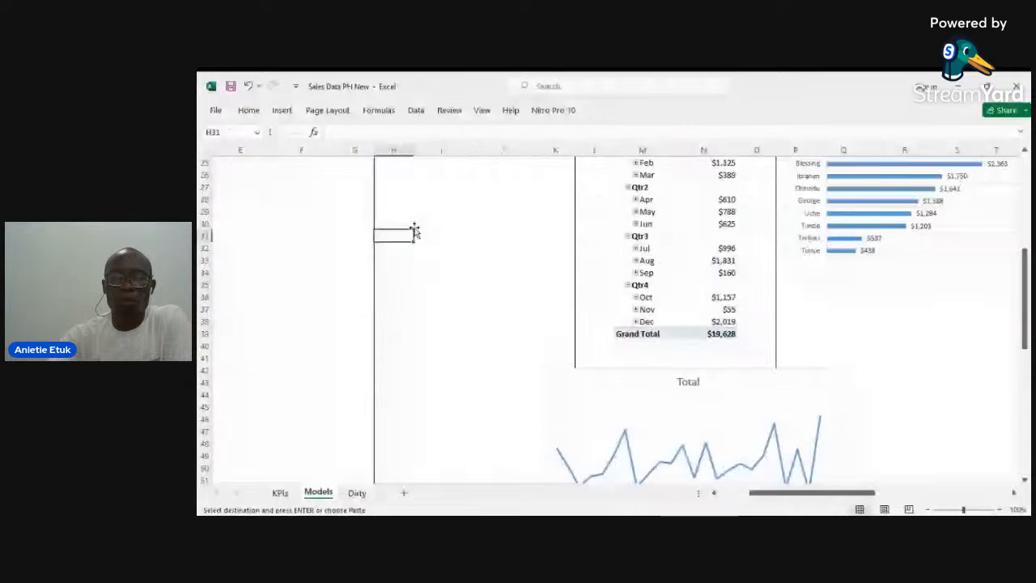
left_click(442, 237)
key("ctrl+v")
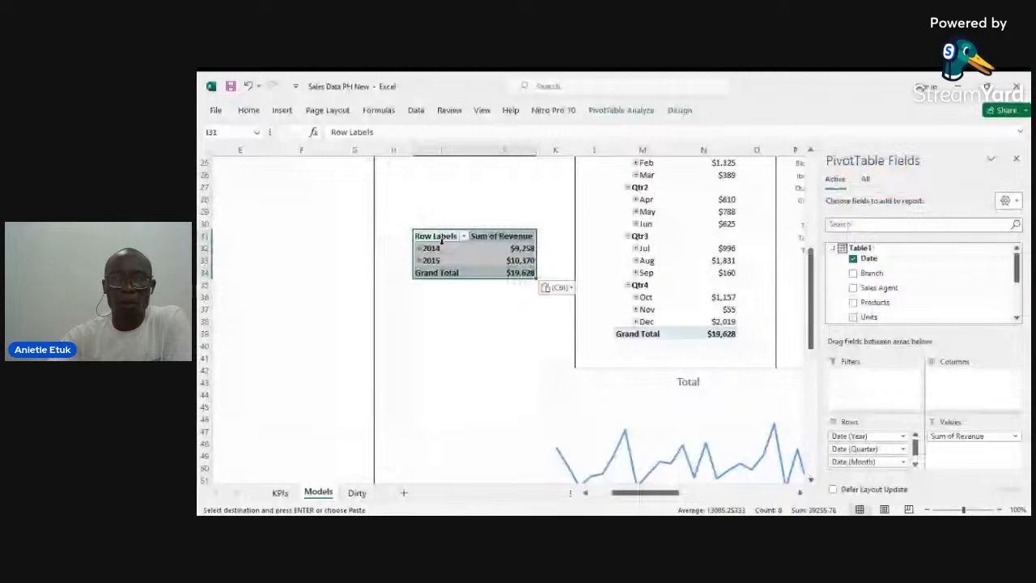
Step: Expand the entire year field of the copied PivotTable to show quarters under 2014 and 2015
right_click(419, 247)
left_click(437, 241)
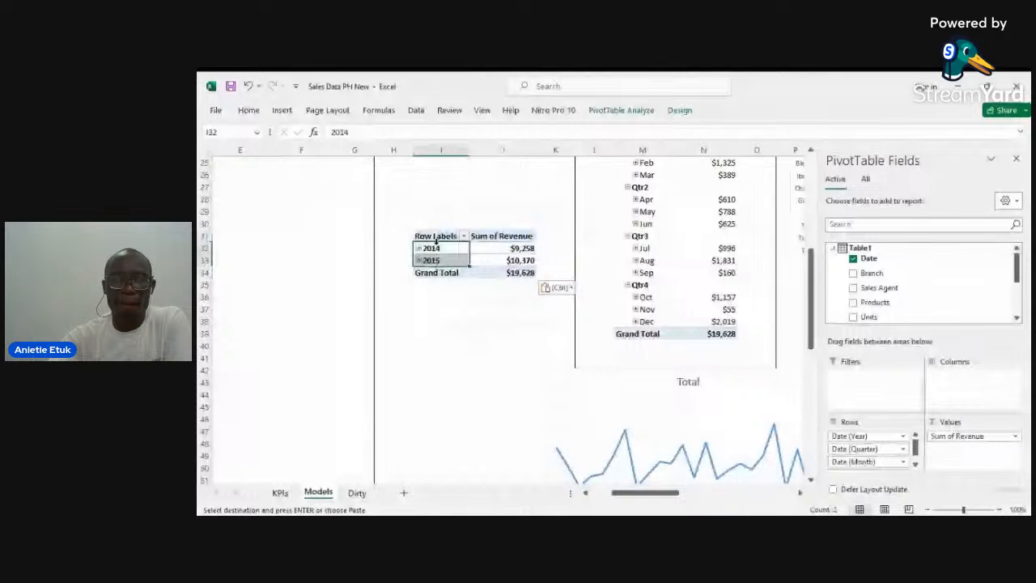
right_click(429, 253)
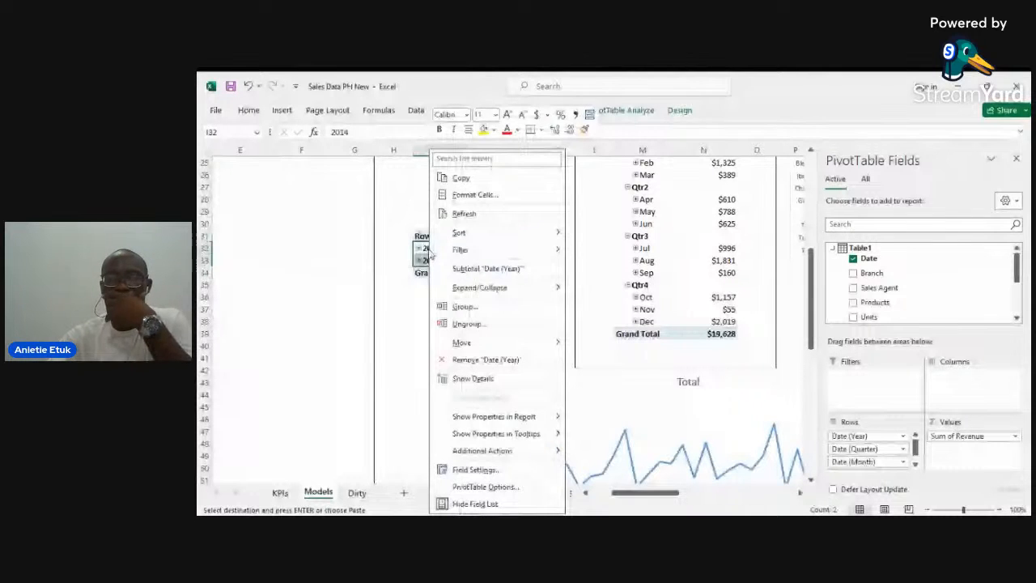
key("Escape")
left_click(441, 322)
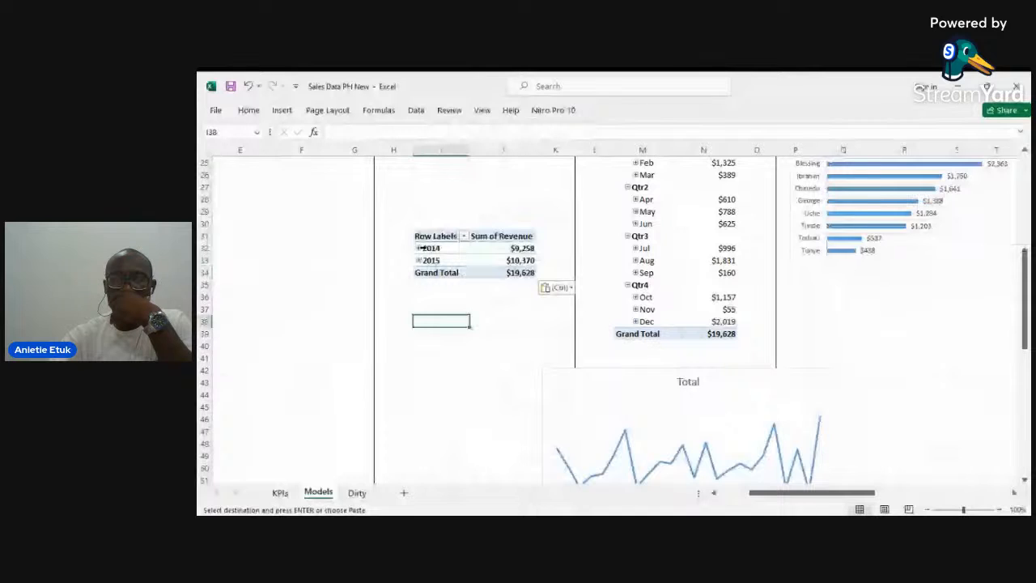
right_click(423, 247)
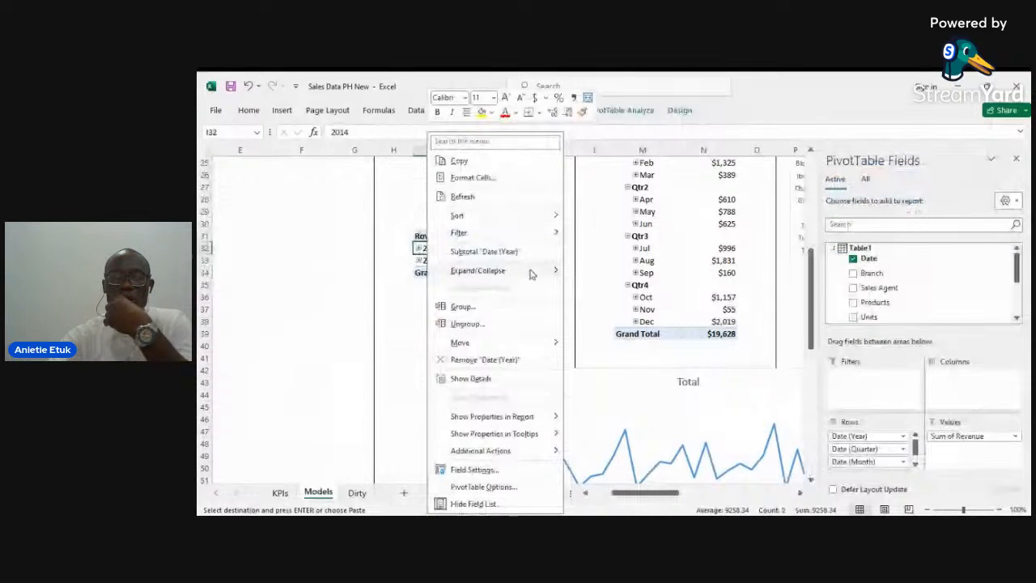
mouse_move(532, 274)
left_click(607, 301)
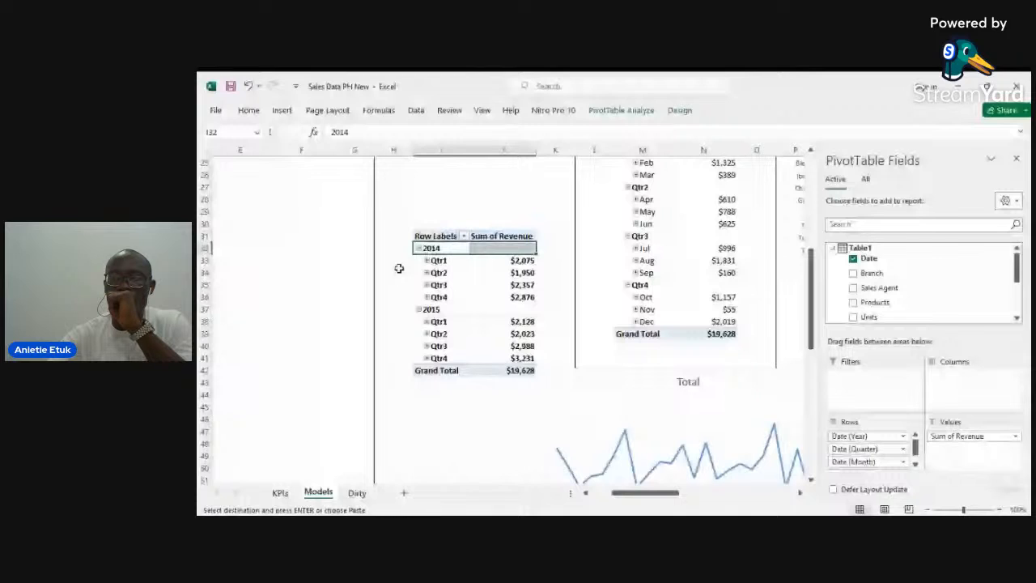
Step: Insert a line PivotChart for the quarterly revenue PivotTable
left_click(442, 285)
left_click(621, 111)
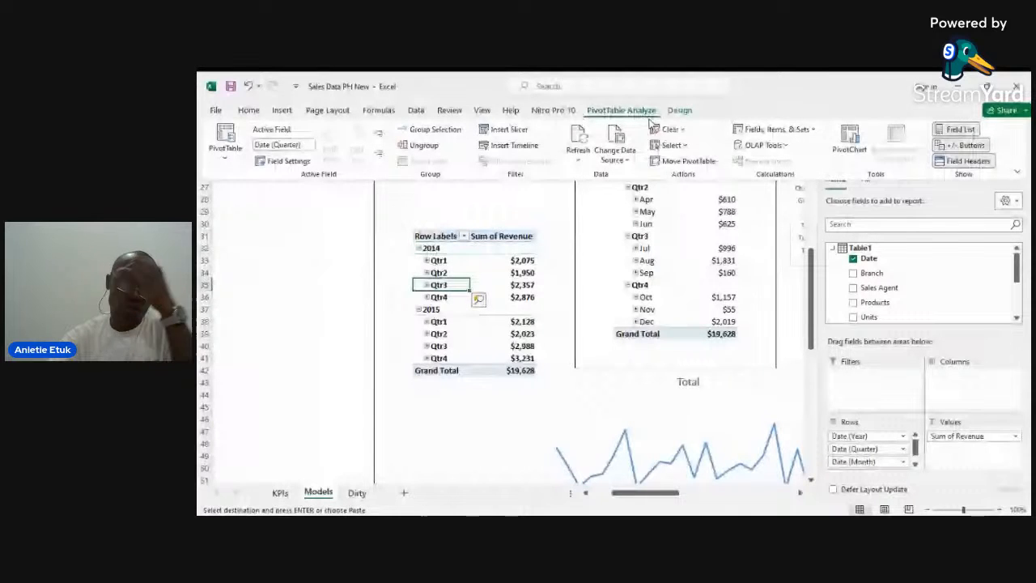
left_click(849, 139)
left_click(461, 209)
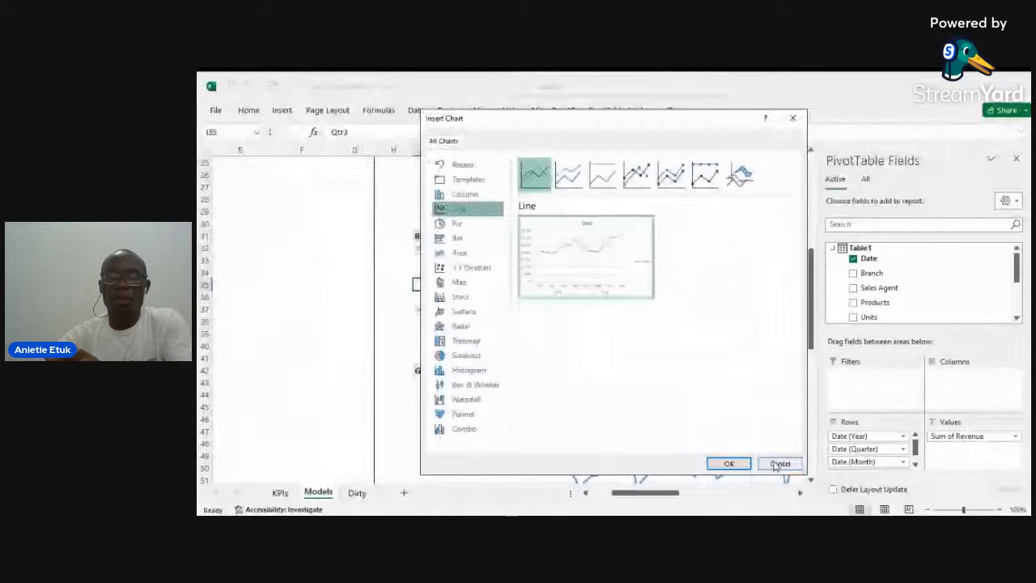
left_click(730, 464)
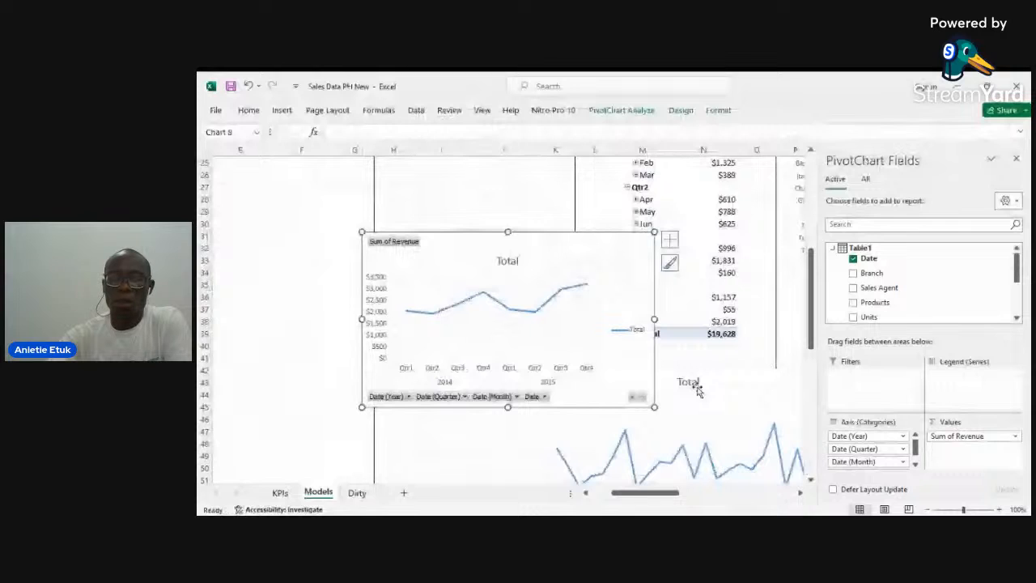
Step: Hide all field buttons on the quarterly line chart and delete its vertical axis
right_click(405, 242)
left_click(375, 304)
left_click(379, 301)
key("Delete")
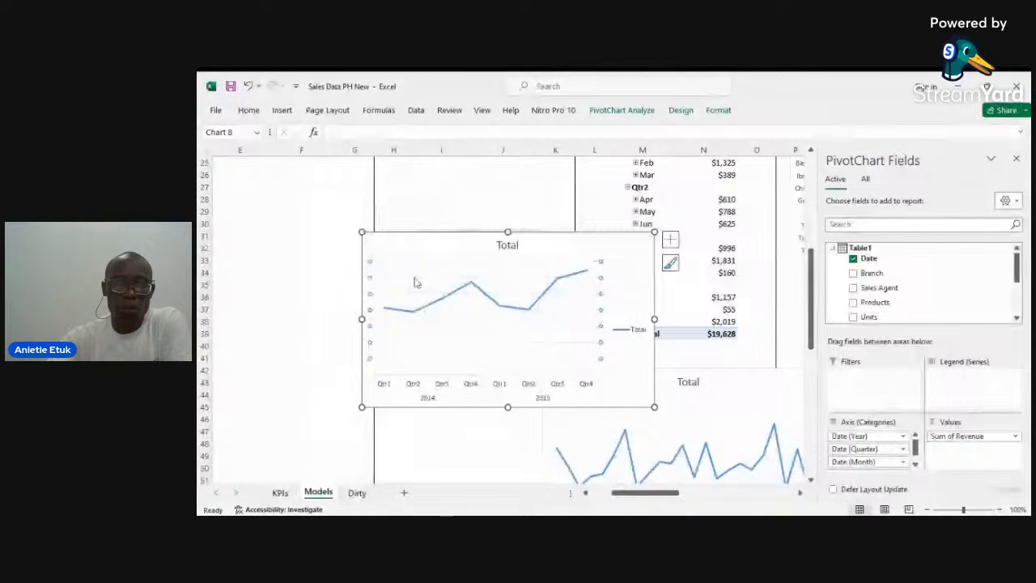
Step: Delete the line chart's legend and move the chart below the quarterly PivotTable
left_click(623, 334)
key("Delete")
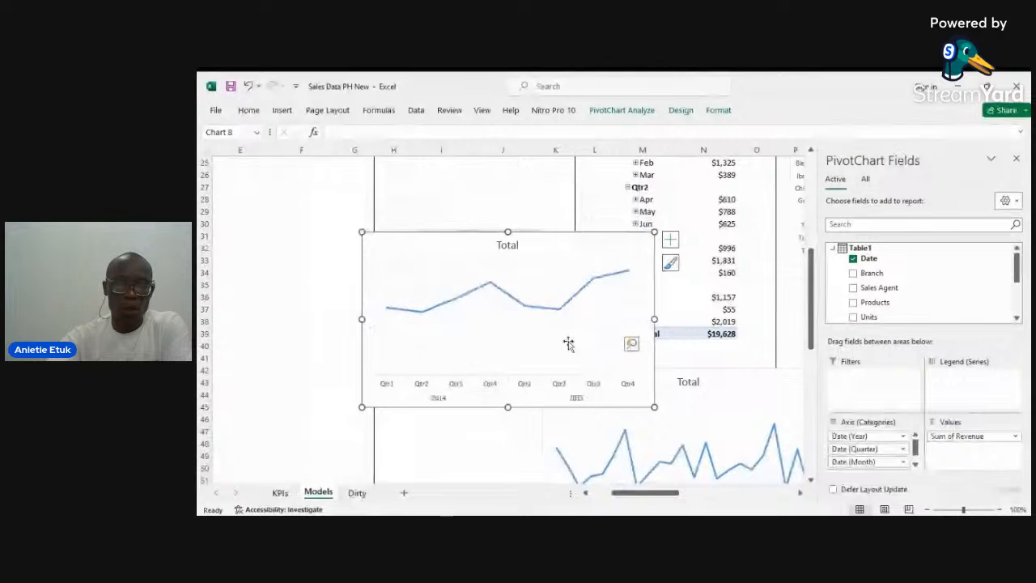
left_click_drag(516, 300, 400, 321)
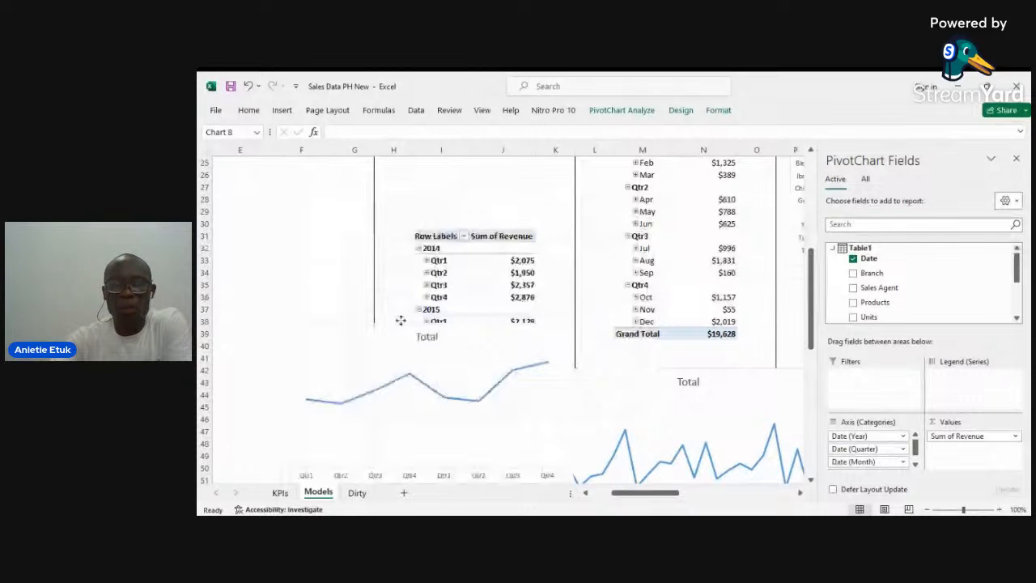
scroll(401, 320, "down", 3)
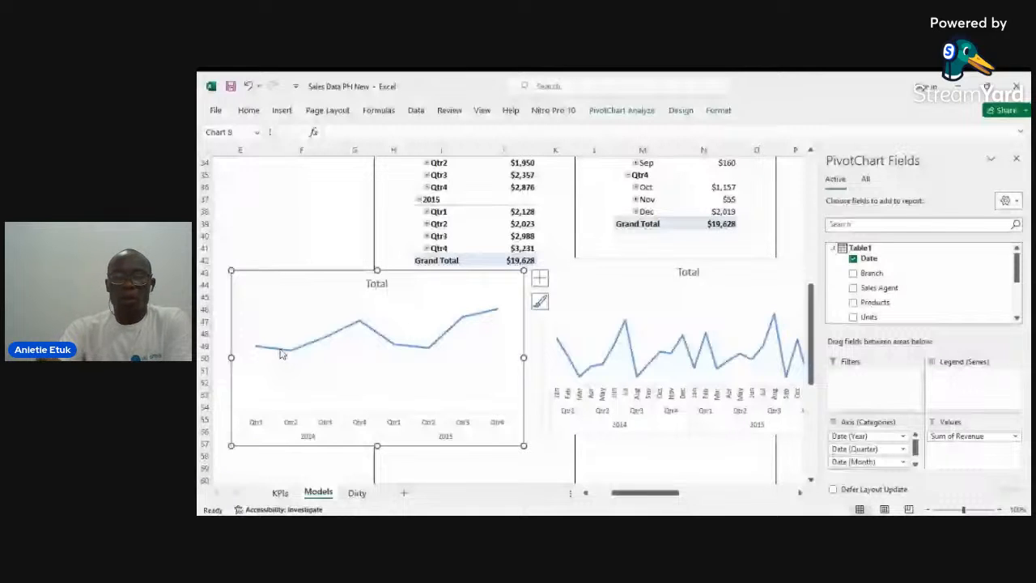
Step: Insert a new blank worksheet before the KPIs sheet
key("alt+Tab")
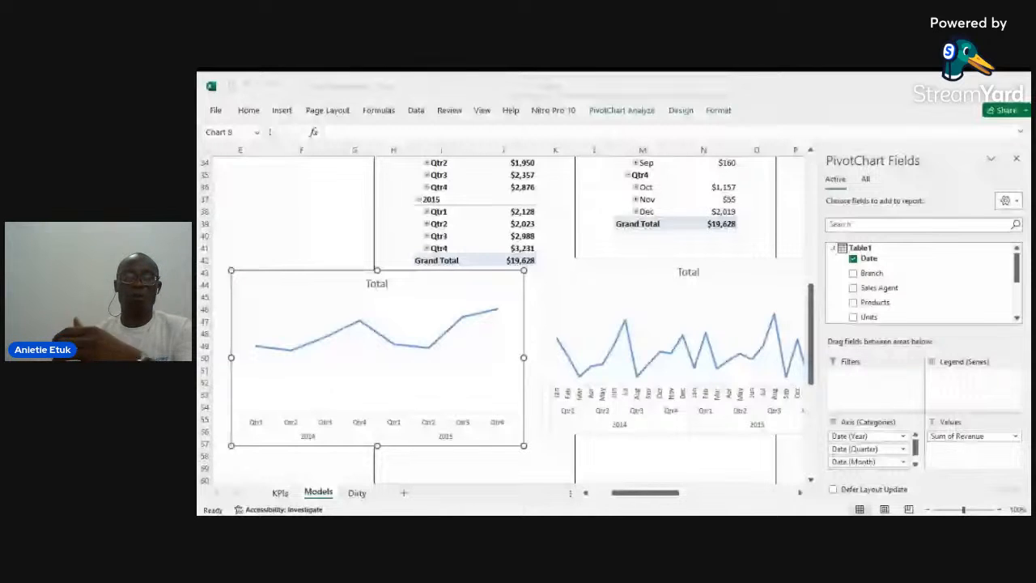
left_click(509, 407)
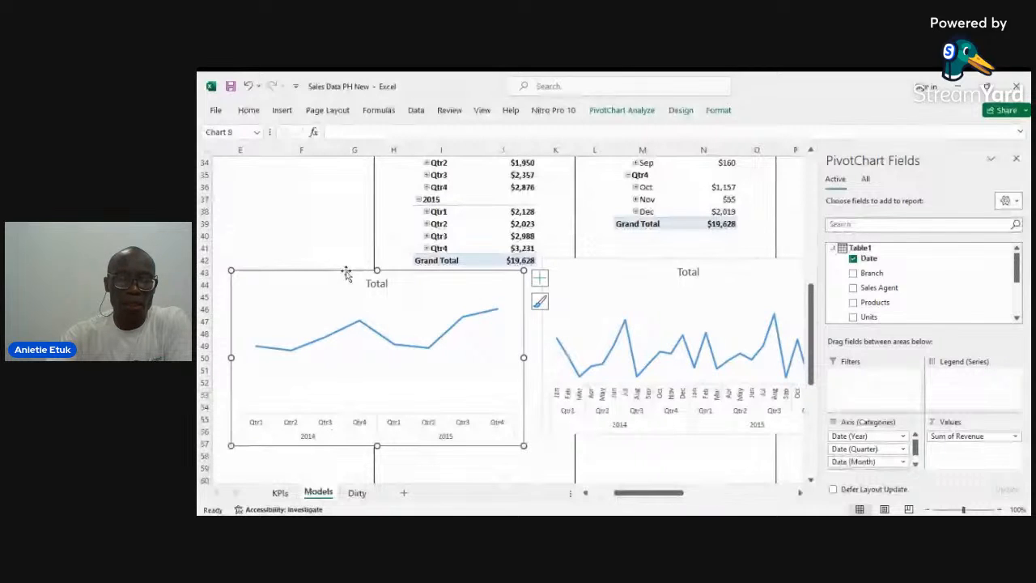
right_click(280, 492)
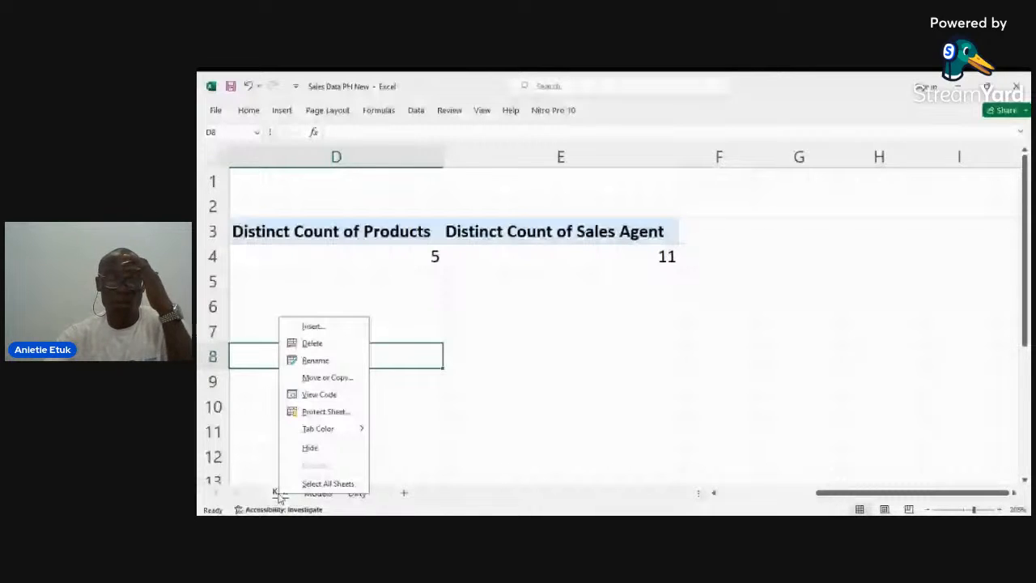
left_click(313, 327)
key("Return")
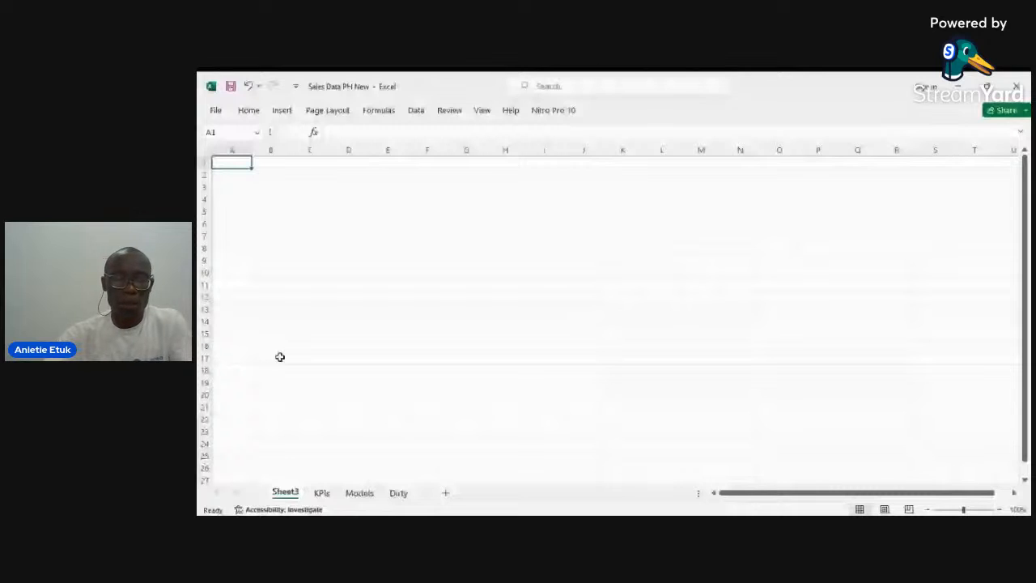
Step: Rename the new sheet as Dashboard
right_click(291, 493)
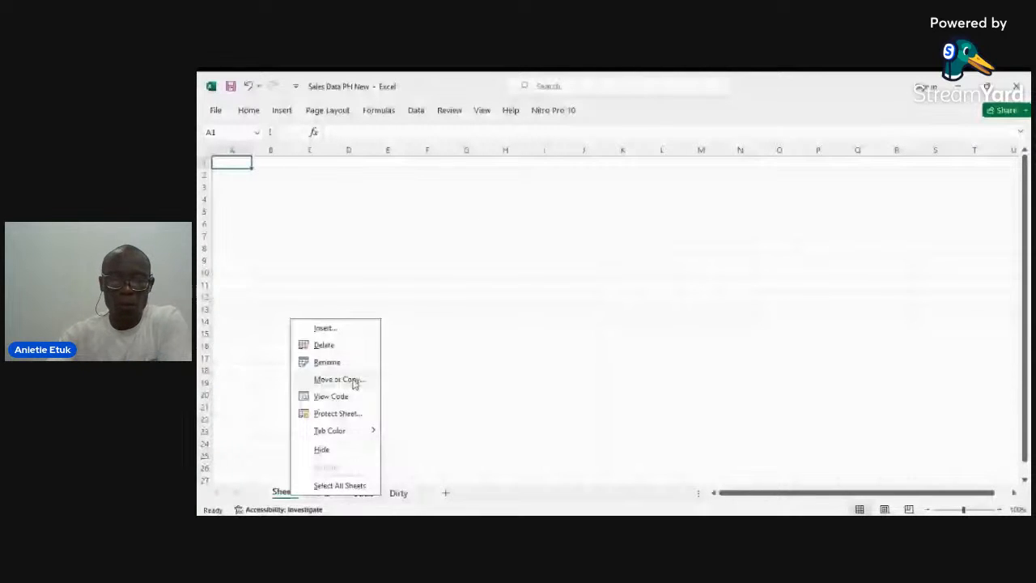
left_click(353, 363)
type("Dashboard")
key("Return")
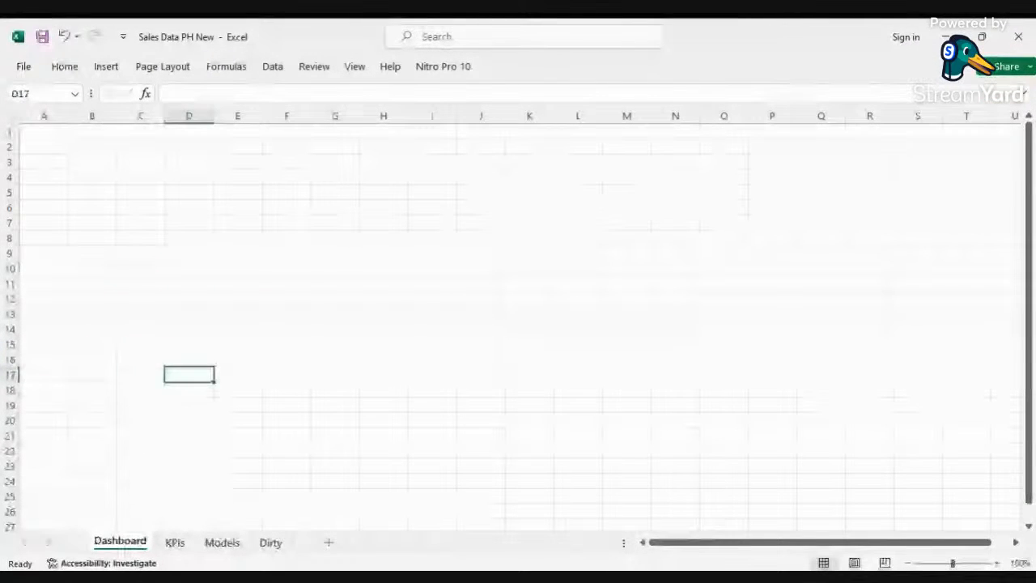
Step: Hide the gridlines, headings and formula bar on the Dashboard sheet
key("alt+Tab")
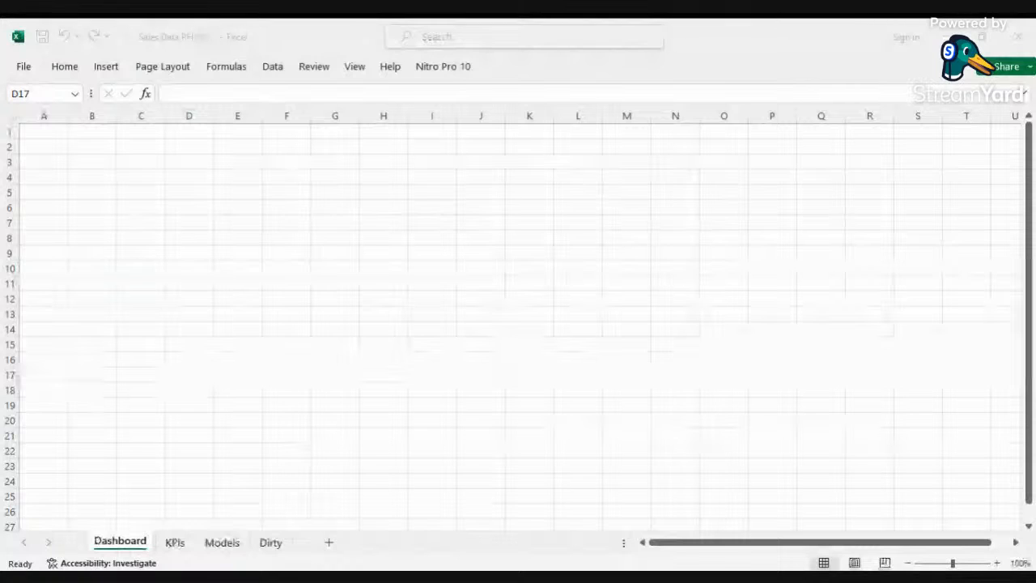
key("alt+Tab")
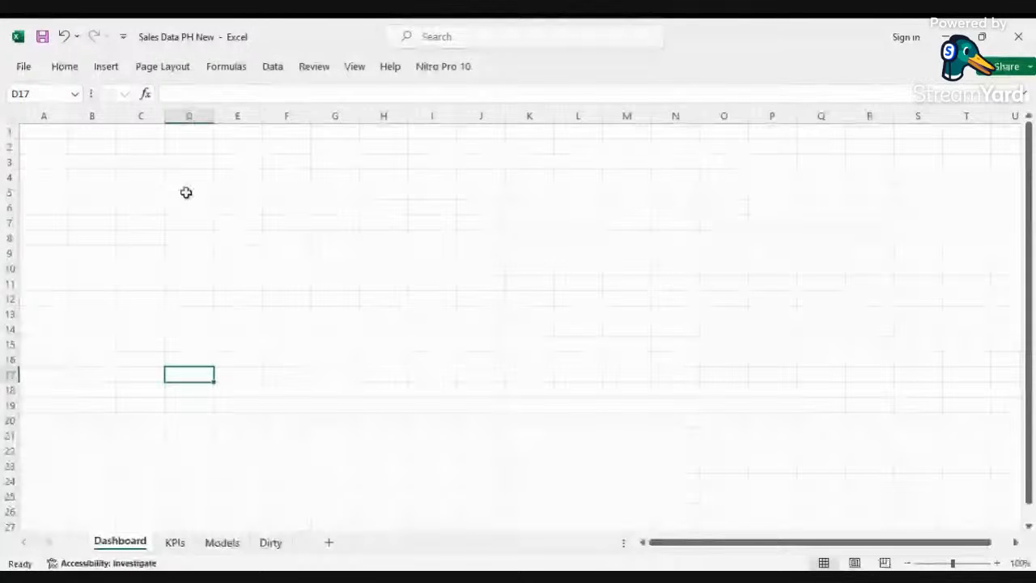
left_click(355, 68)
left_click(189, 111)
left_click(259, 90)
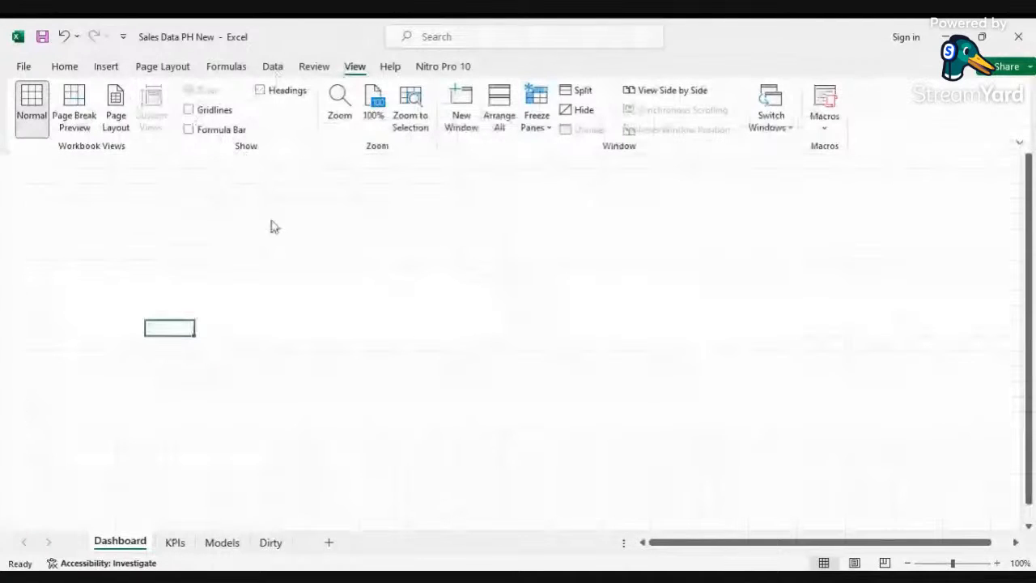
left_click(271, 222)
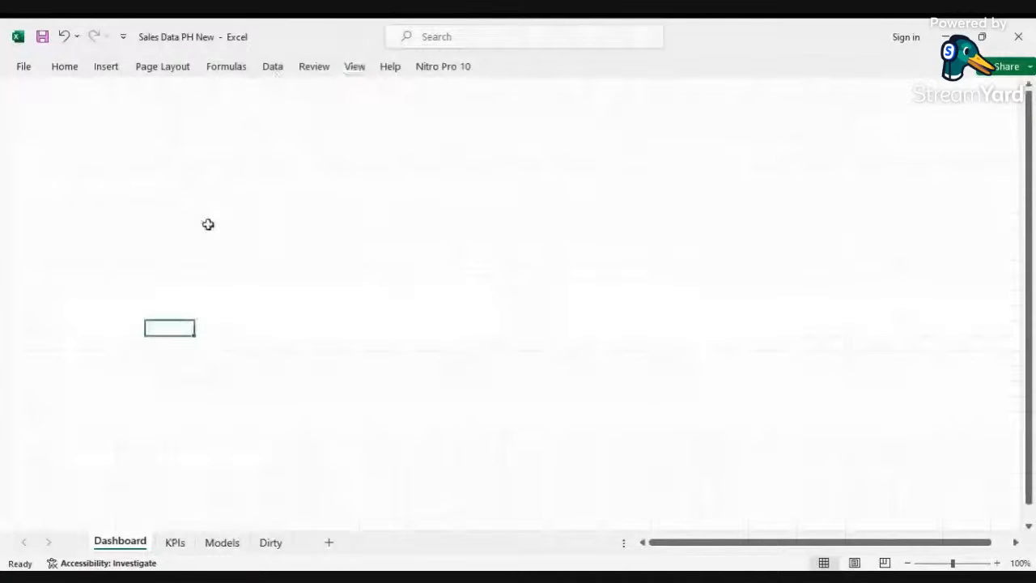
Step: Switch the Excel window to full-screen mode
left_click(391, 69)
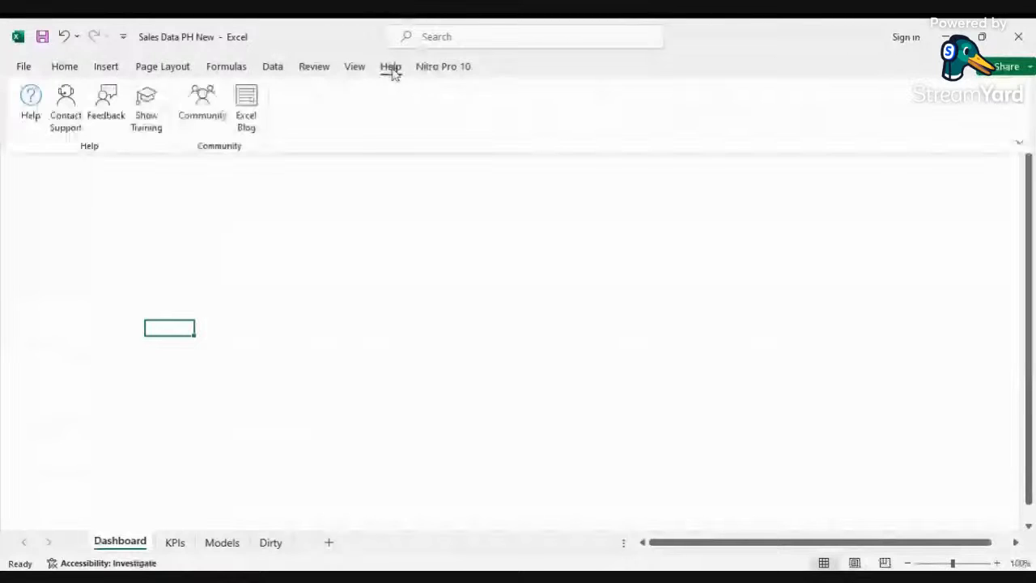
left_click(1020, 145)
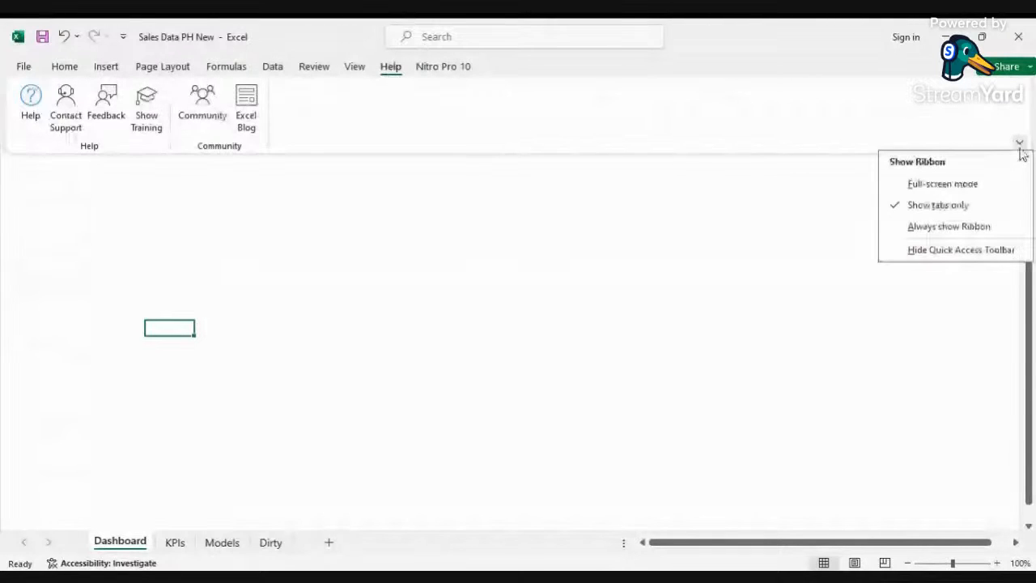
left_click(930, 186)
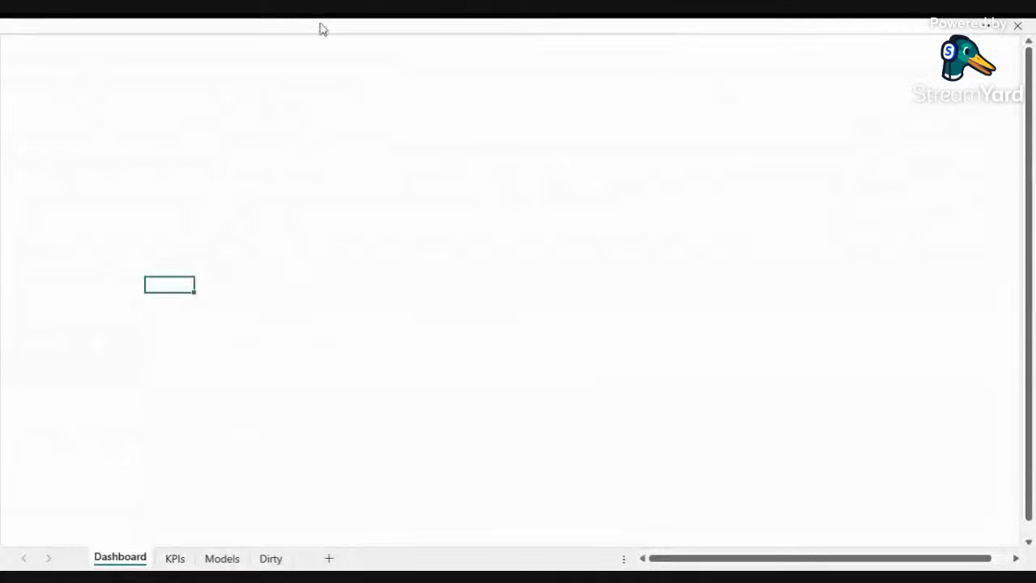
Step: Select all cells on the Dashboard sheet and fill them with a light blue-gray background colour
left_click(268, 121)
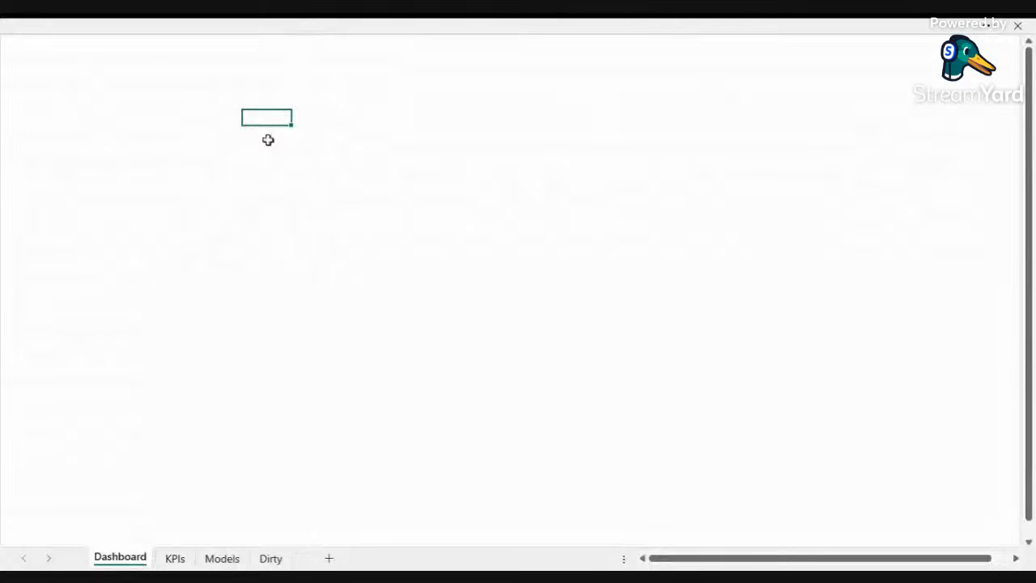
left_click(252, 210)
key("ctrl+a")
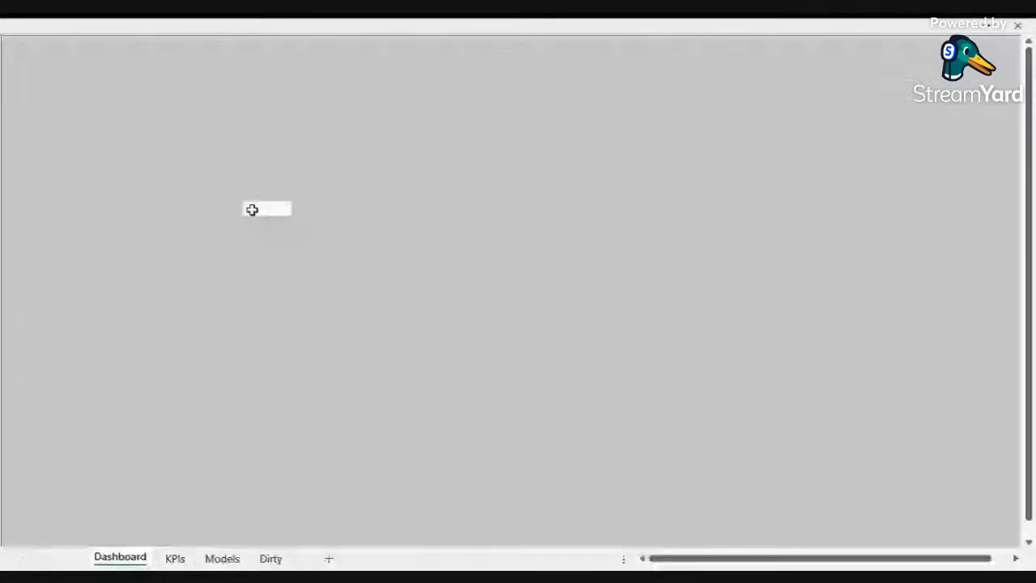
right_click(255, 137)
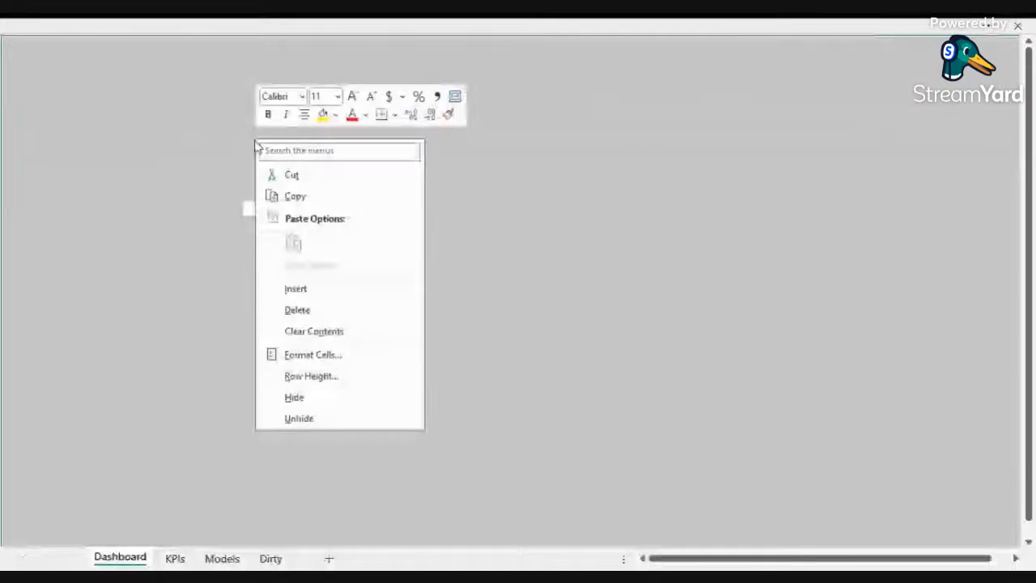
left_click(337, 119)
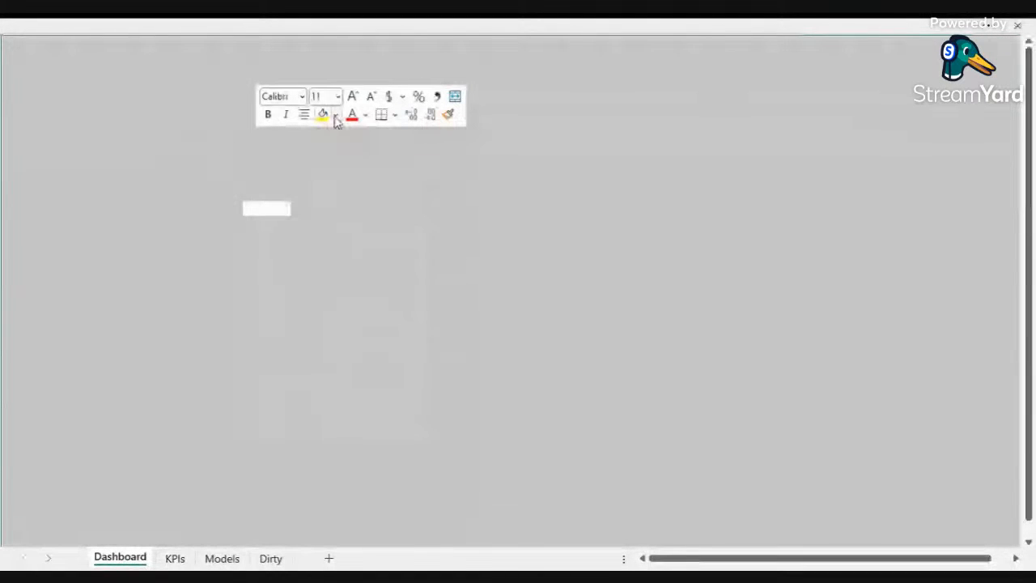
left_click(337, 119)
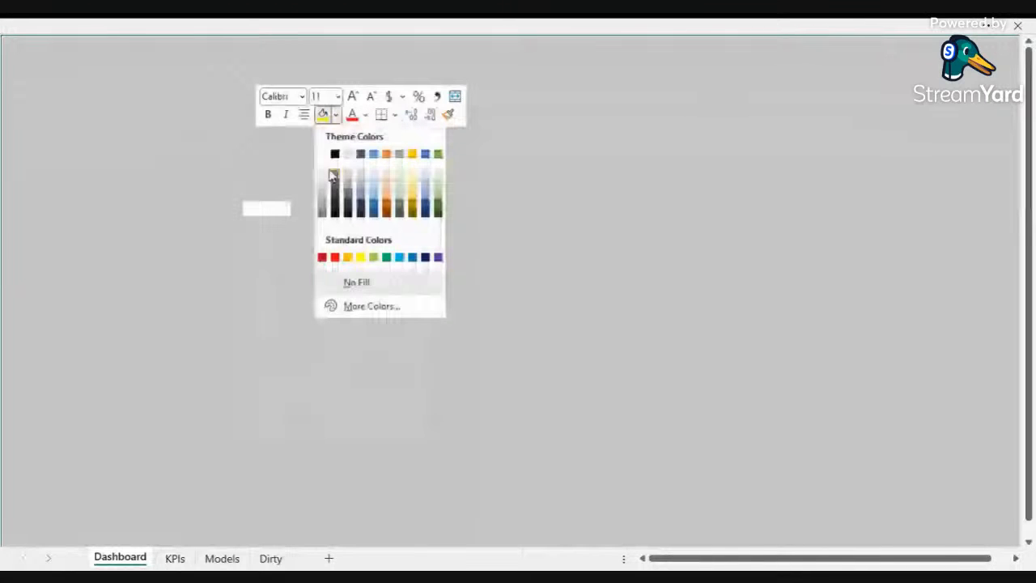
left_click(332, 176)
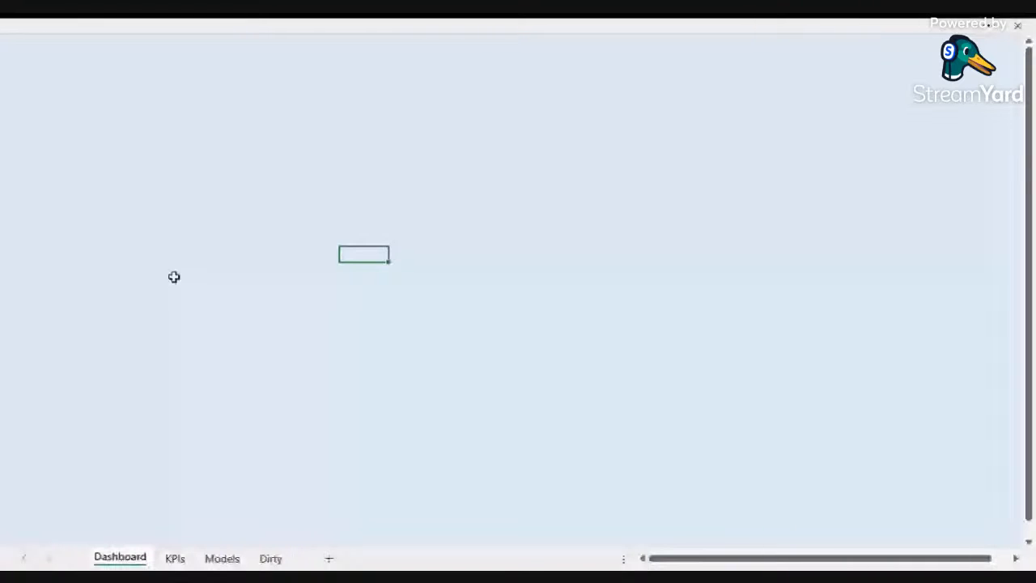
Step: Insert a rounded rectangle shape on the Dashboard sheet as a panel for a chart
left_click(213, 27)
left_click(106, 67)
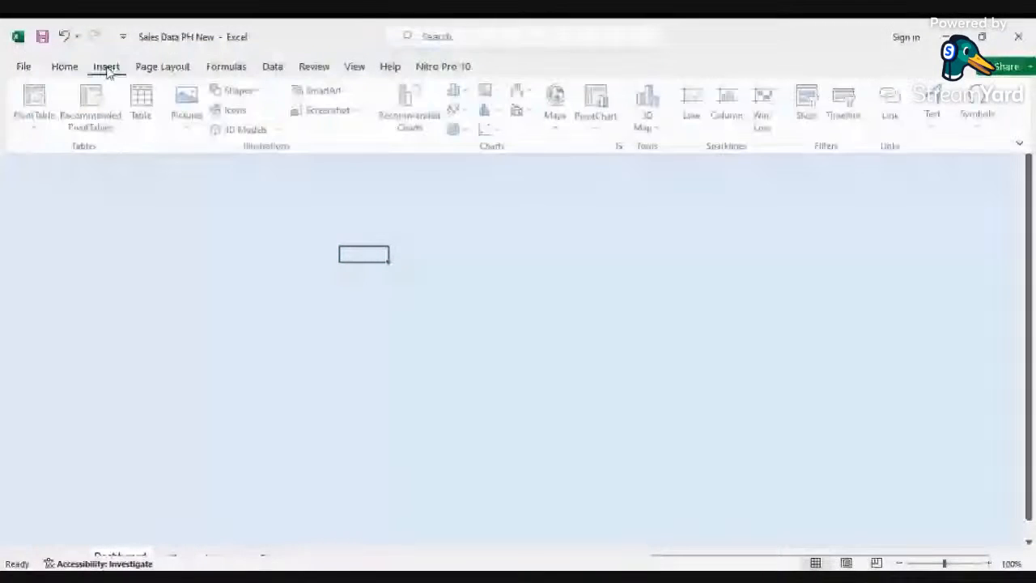
left_click(261, 276)
left_click(183, 30)
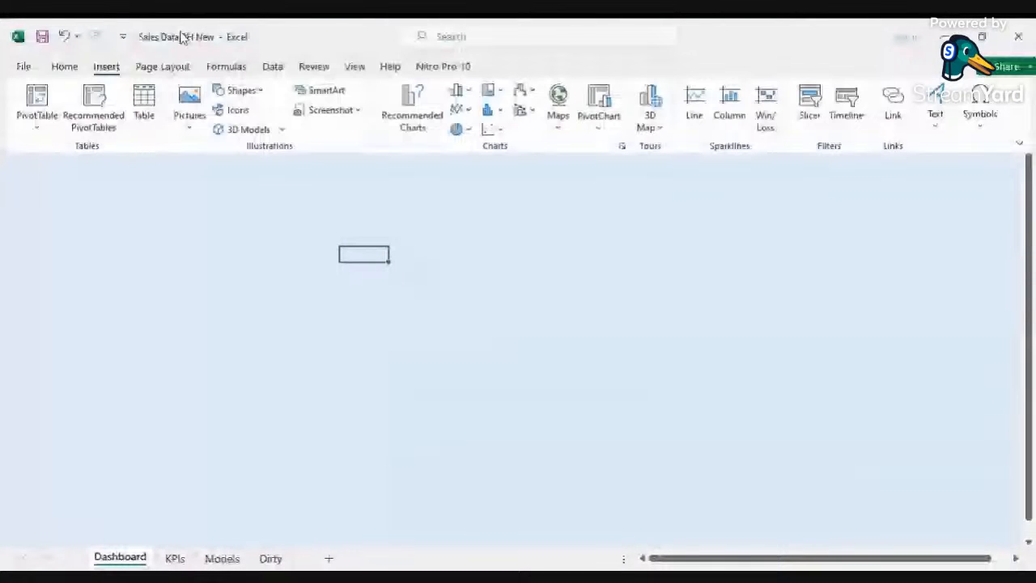
left_click(258, 94)
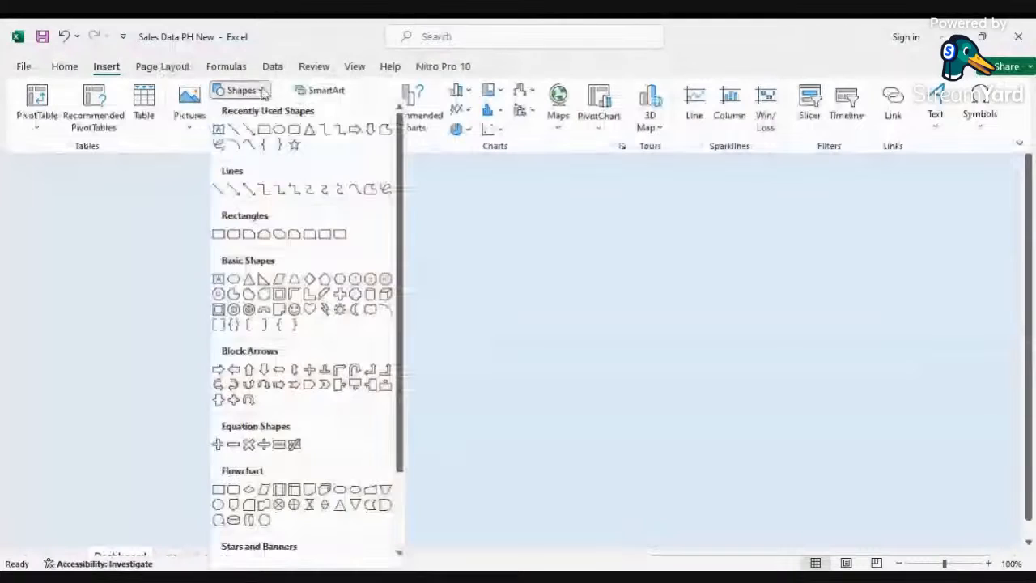
left_click(294, 129)
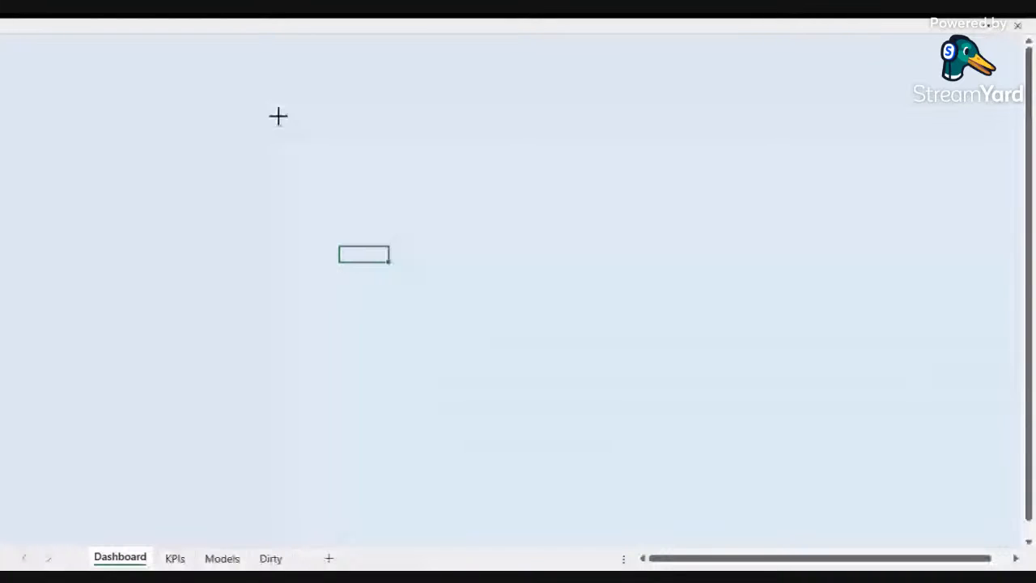
left_click_drag(277, 116, 527, 315)
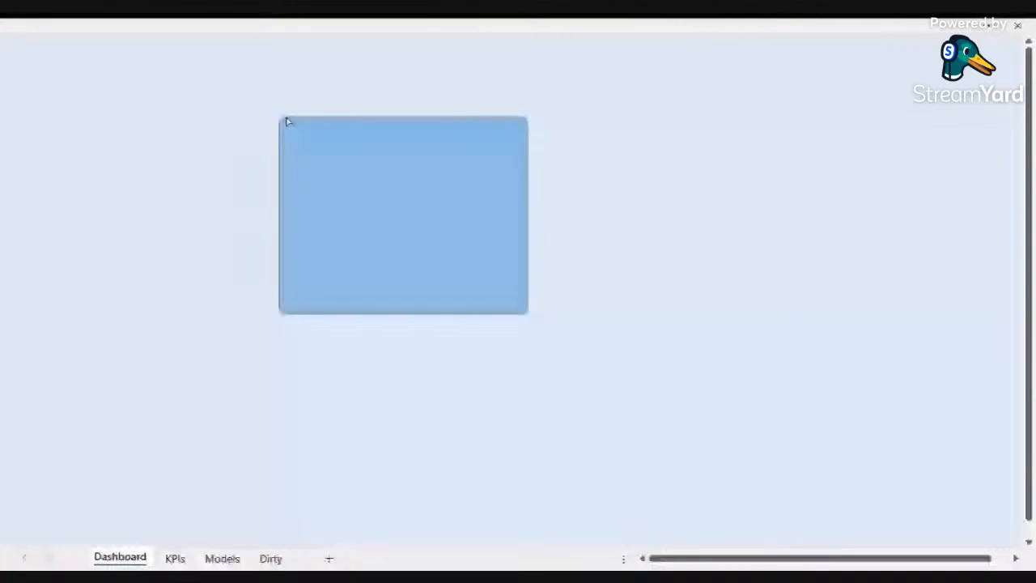
left_click_drag(289, 122, 316, 122)
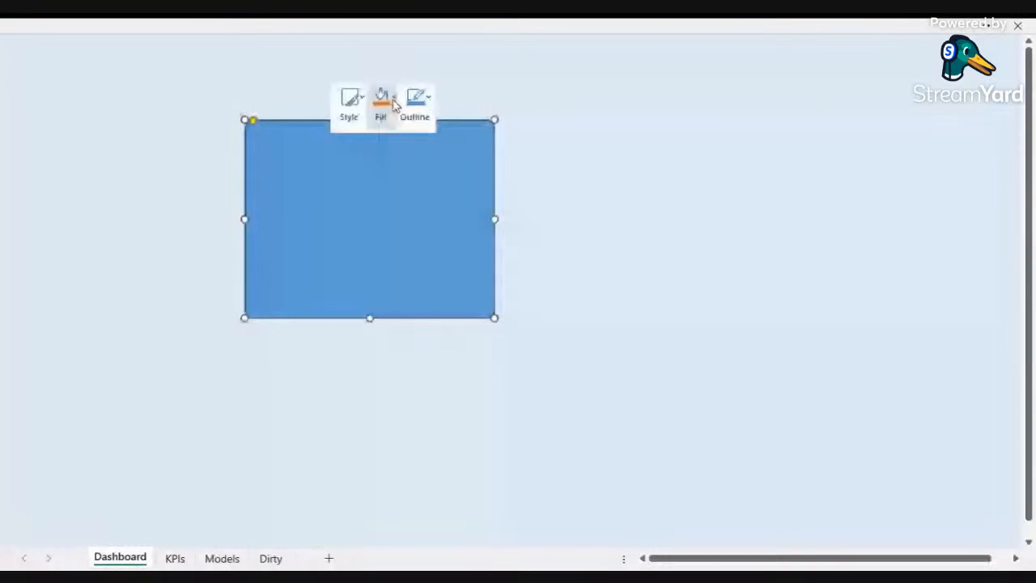
Step: Give the rounded rectangle a white fill and remove its outline
left_click(394, 101)
left_click(412, 312)
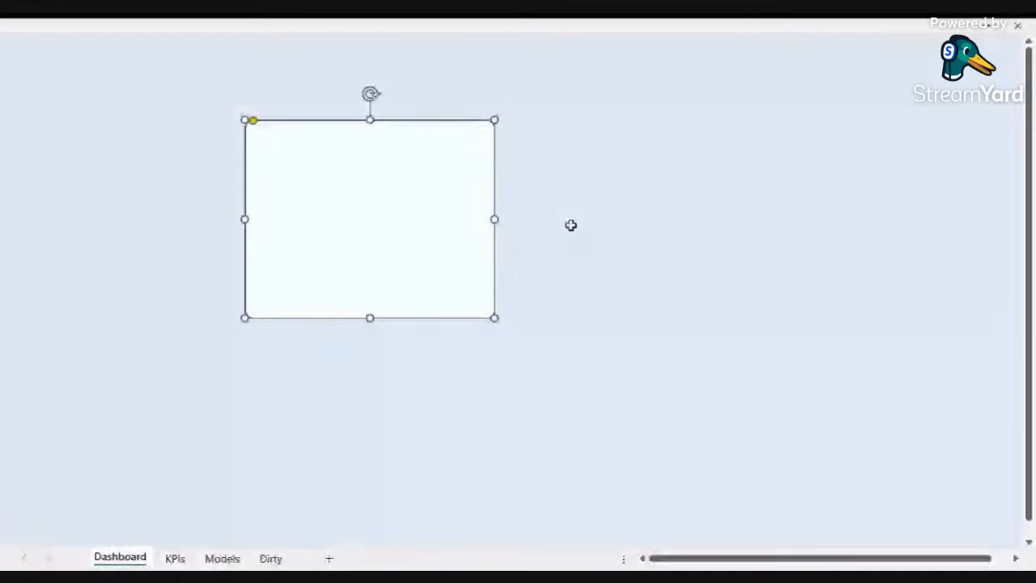
left_click(571, 225)
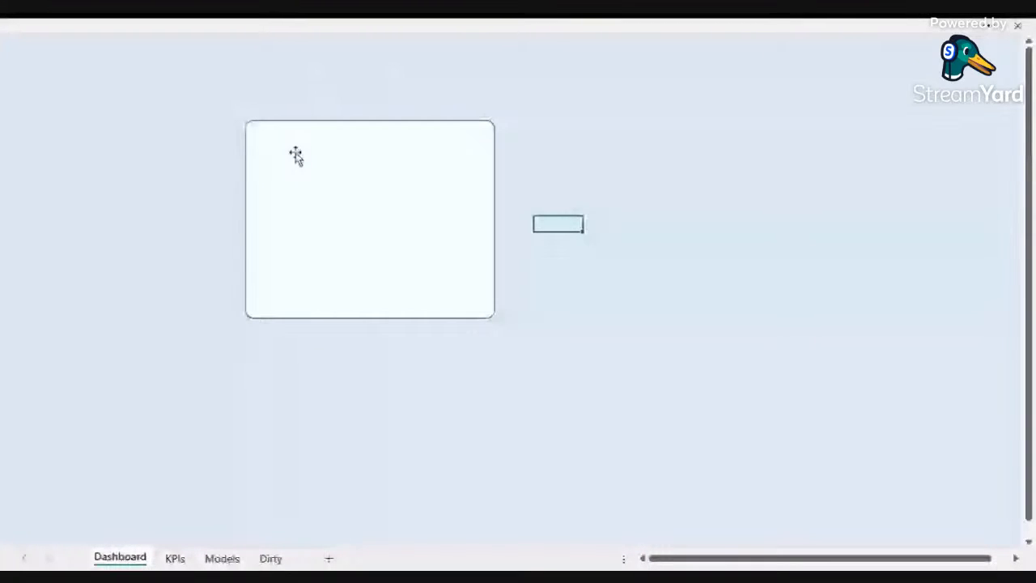
right_click(309, 124)
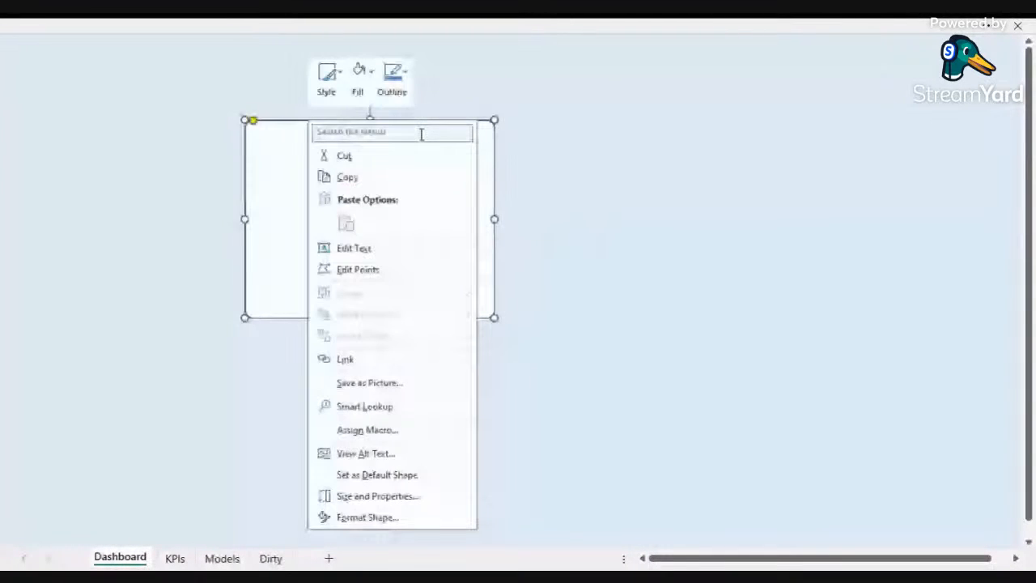
left_click(393, 77)
left_click(418, 283)
left_click(545, 329)
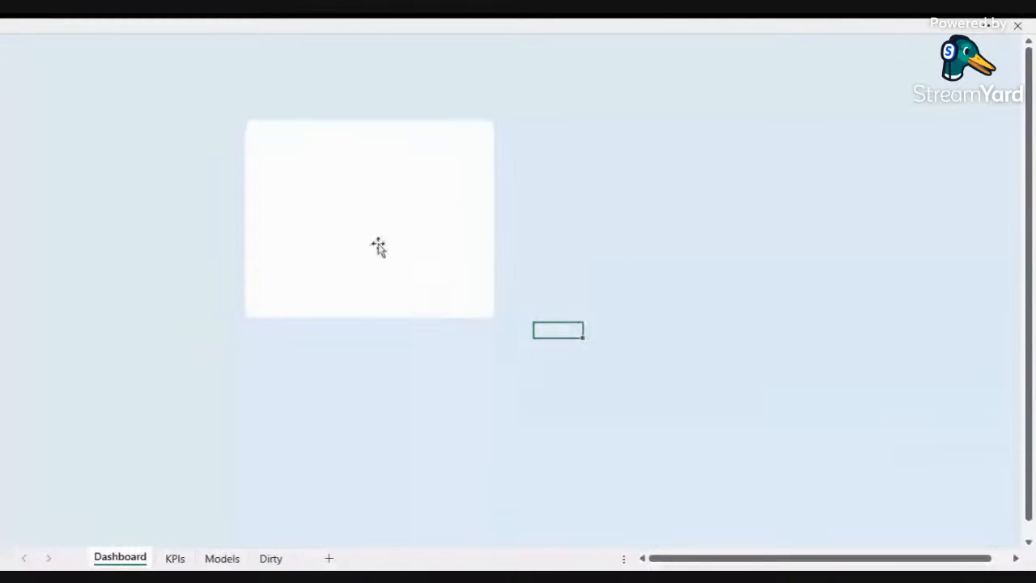
Step: Position the panel and duplicate it into a row of three equal panels across the sheet
left_click_drag(378, 245, 303, 231)
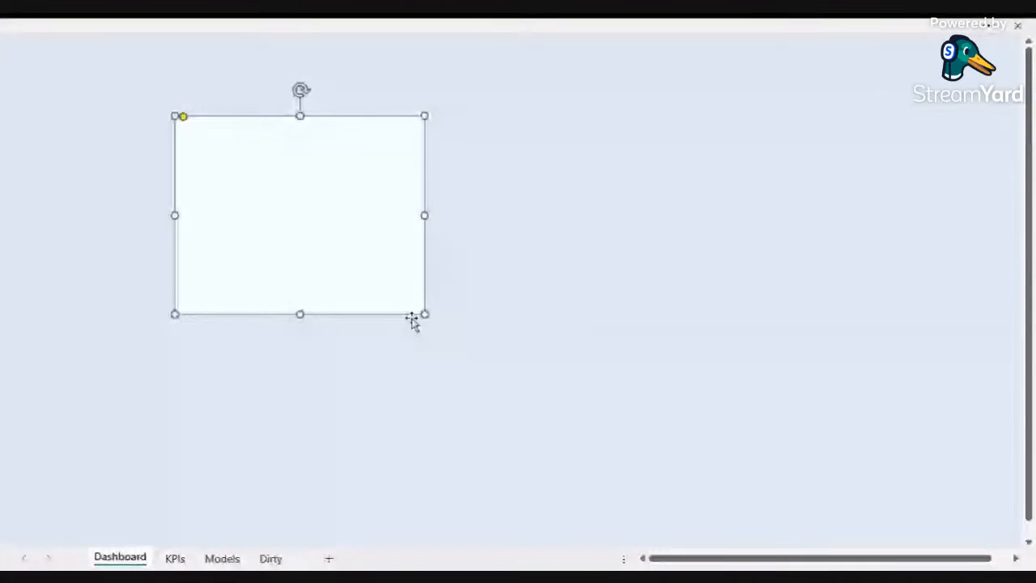
left_click_drag(420, 317, 443, 324)
left_click_drag(373, 278, 602, 259, "ctrl")
key("ctrl+d")
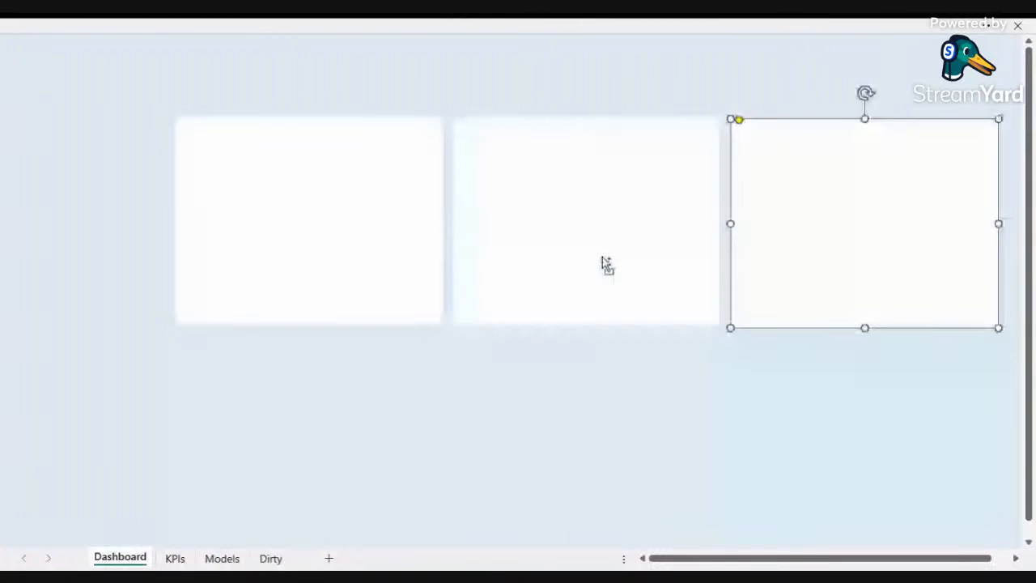
left_click_drag(835, 238, 852, 238)
left_click_drag(618, 258, 636, 259)
left_click_drag(404, 248, 417, 251)
Step: Align the three panels along their bottom edges and position the second row of three panels beneath them
left_click(560, 279, "shift")
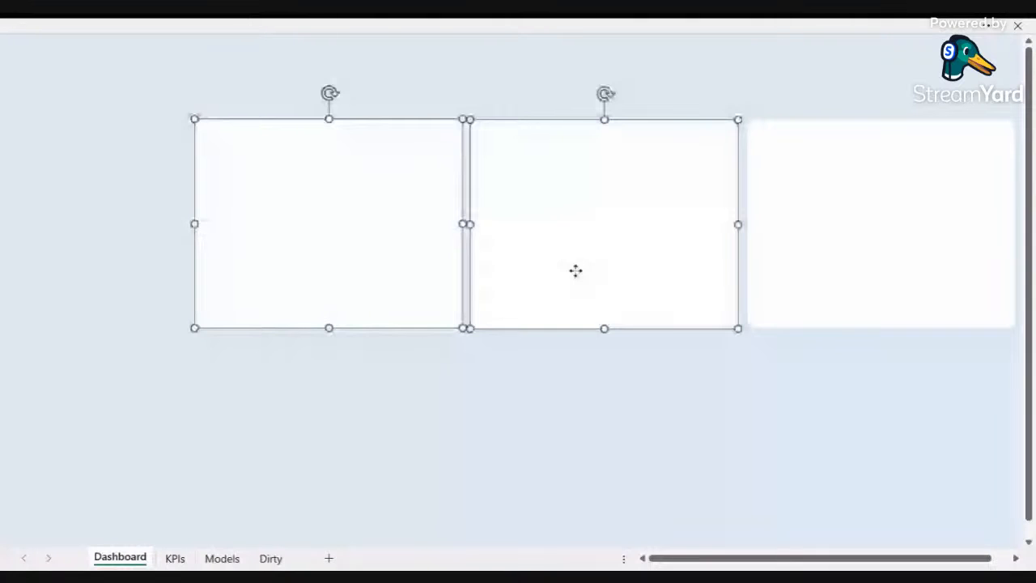
left_click(784, 231, "shift")
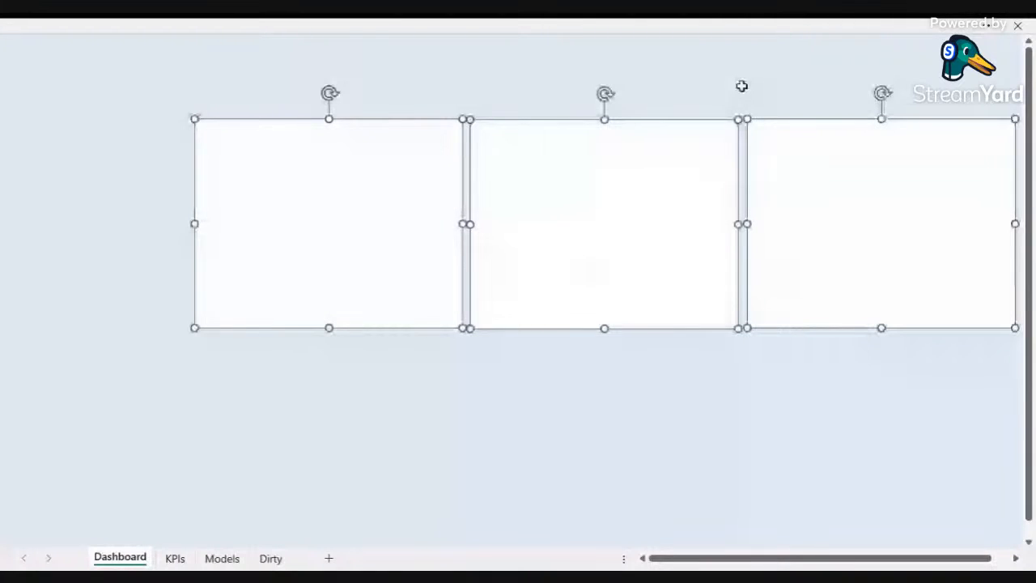
left_click(714, 26)
left_click(872, 90)
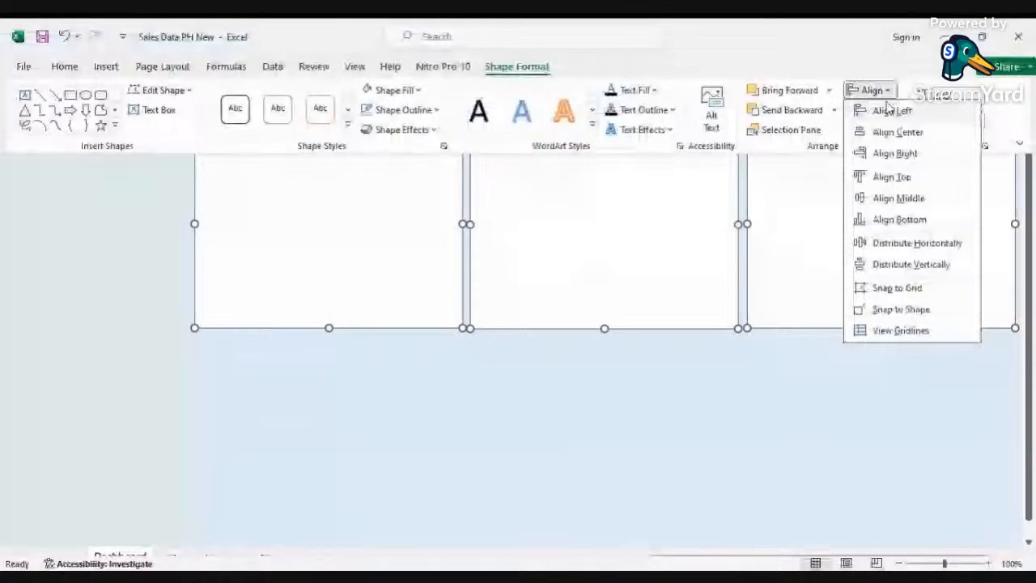
left_click(928, 222)
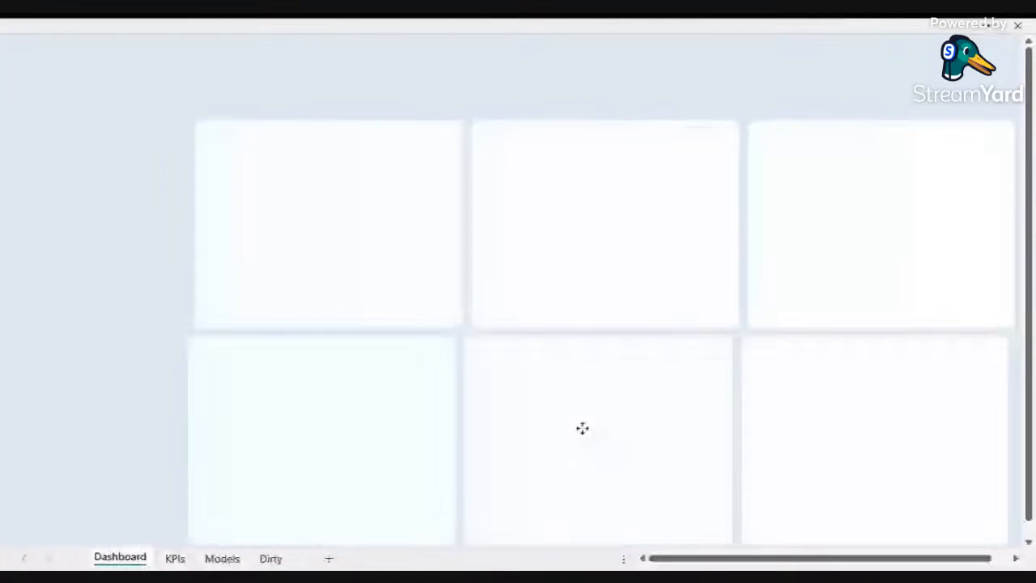
left_click_drag(583, 428, 591, 429)
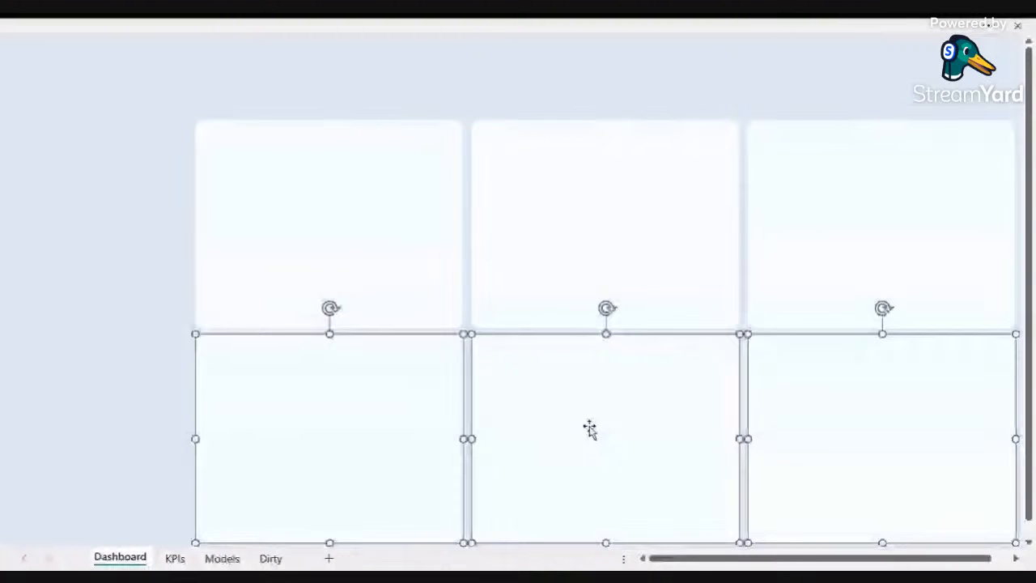
left_click(406, 80)
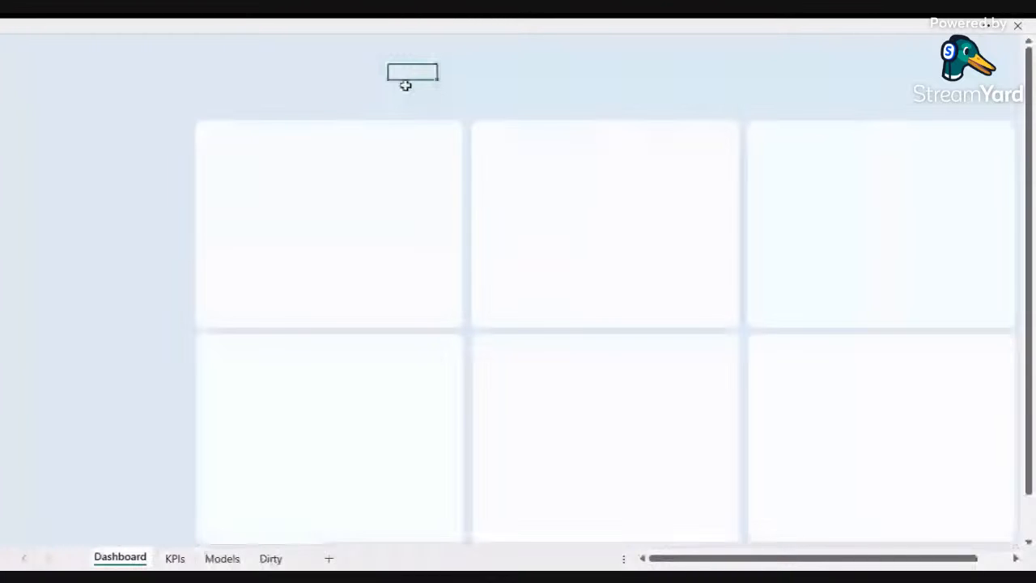
Step: Copy the products revenue PivotChart from the Models sheet and paste it onto the Dashboard sheet
left_click(219, 562)
left_click(308, 225)
left_click(120, 558)
left_click(283, 169)
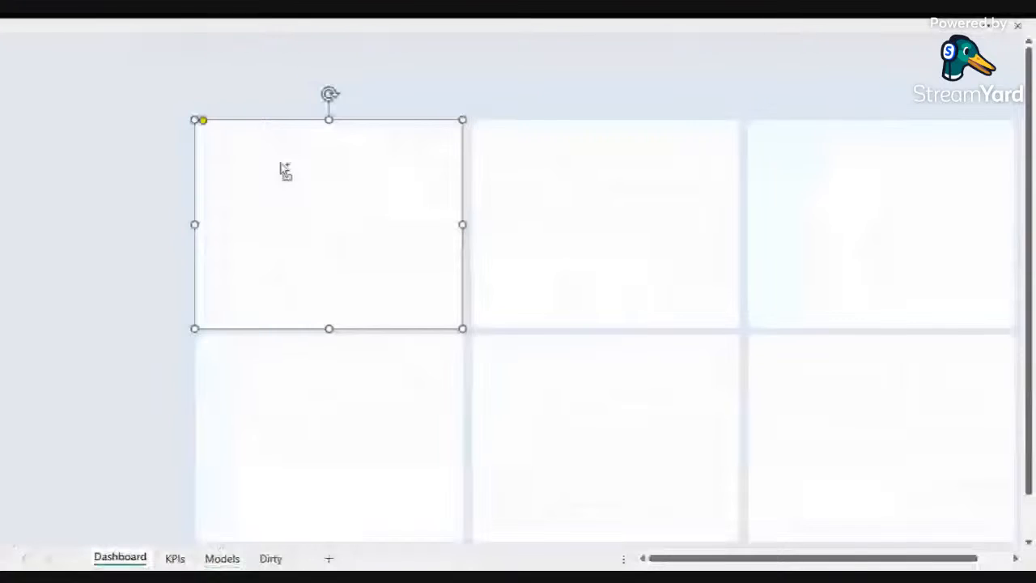
key("ctrl+v")
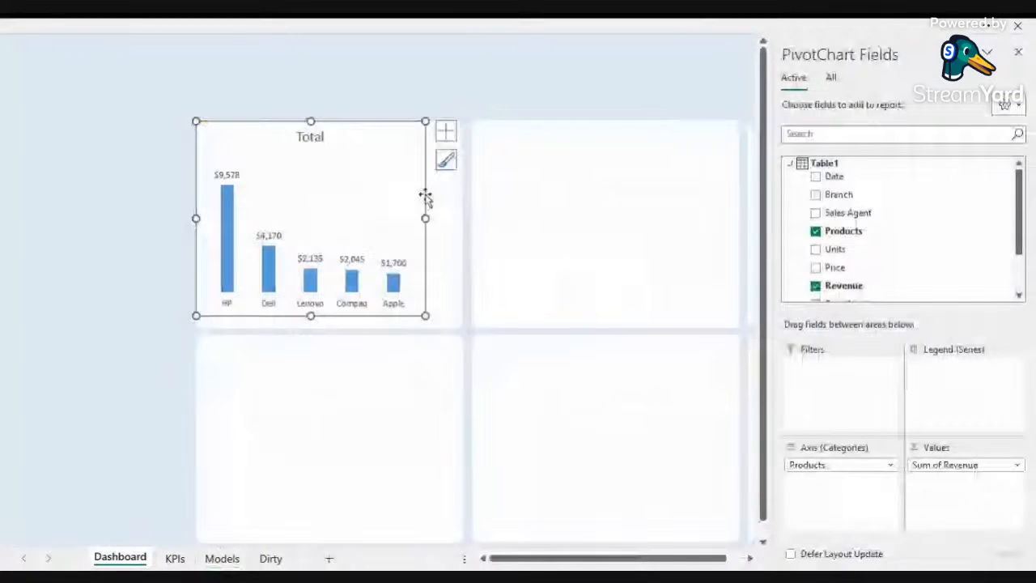
Step: Remove the outline from the pasted PivotChart's chart area
left_click_drag(424, 195, 439, 199)
right_click(215, 175)
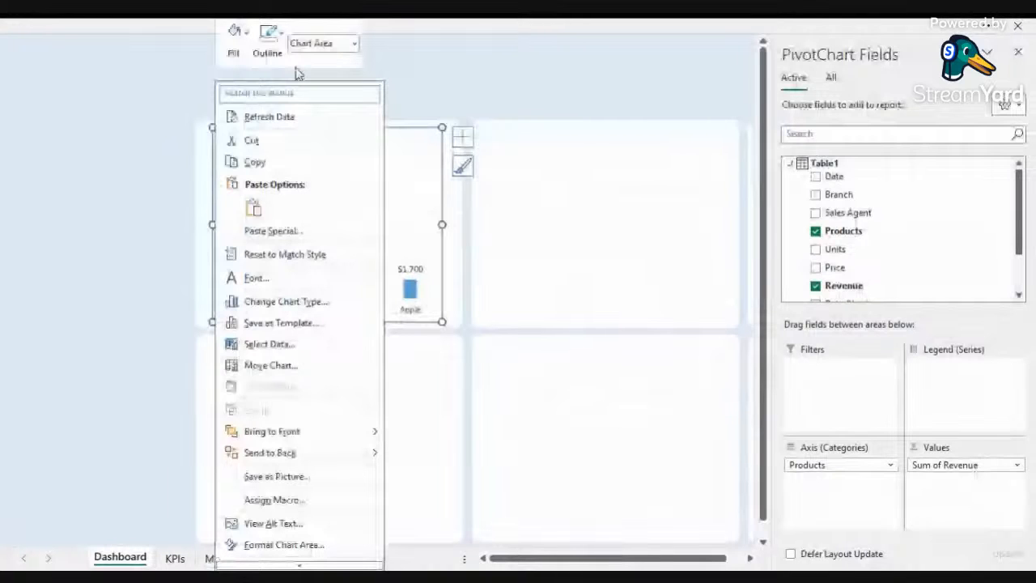
left_click(269, 44)
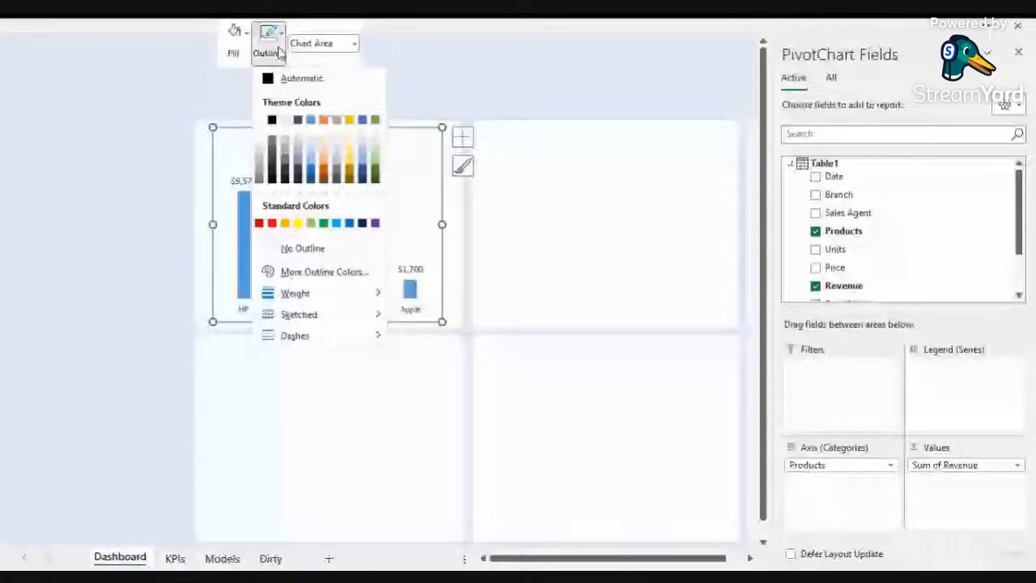
left_click(310, 250)
left_click(440, 86)
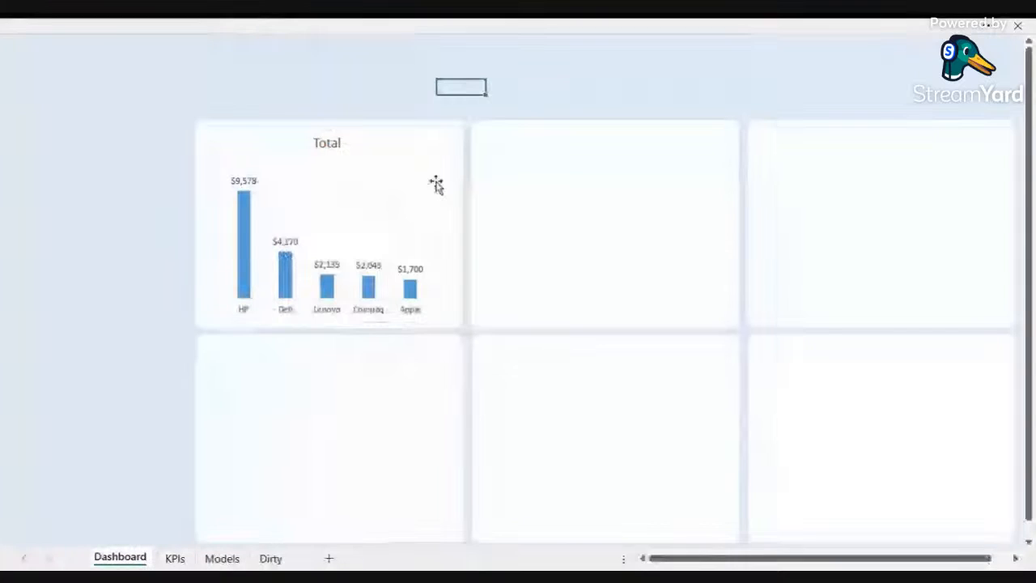
Step: Resize and position the PivotChart to fit inside the top-left panel
left_click(436, 184)
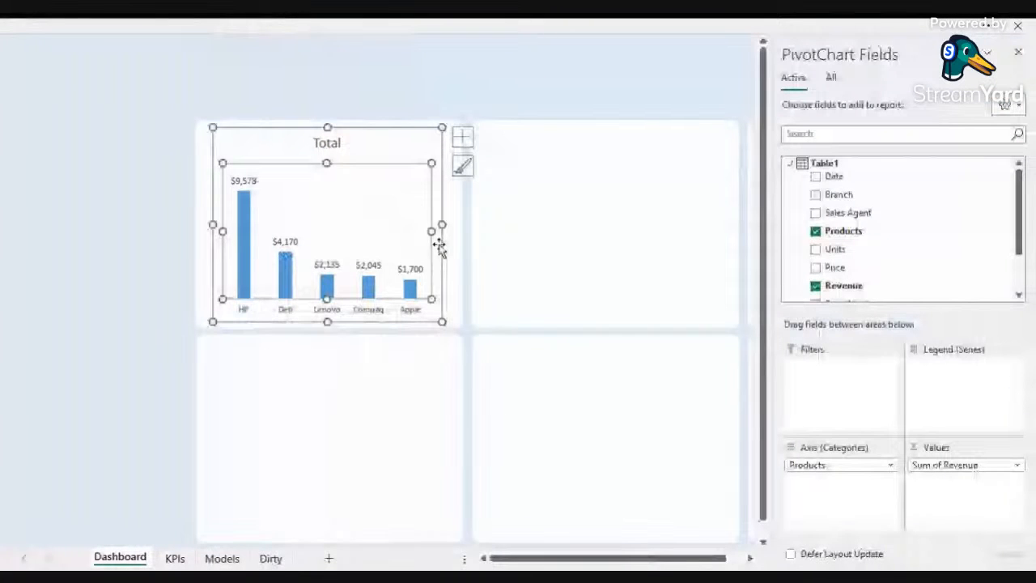
left_click_drag(439, 246, 449, 253)
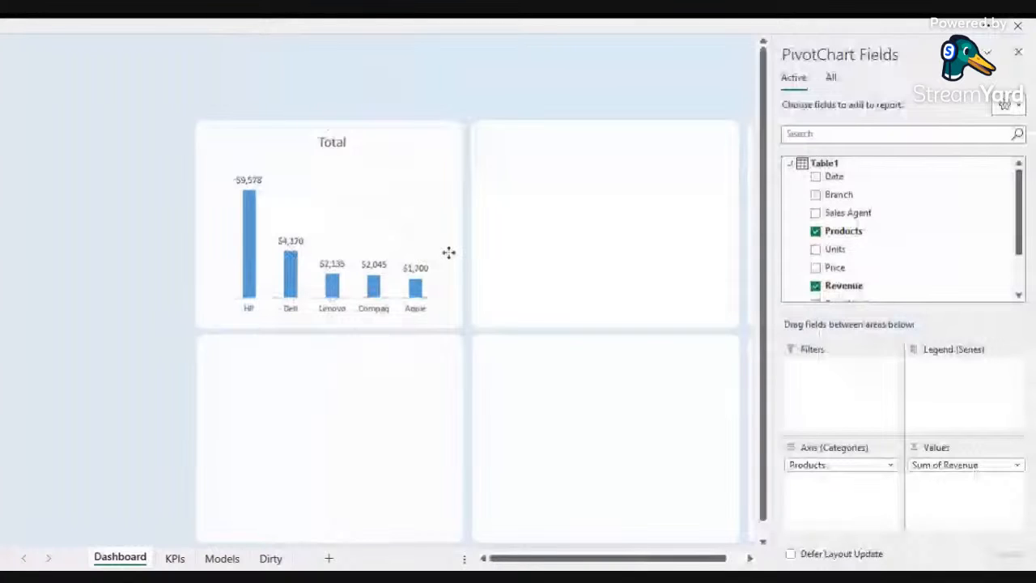
left_click_drag(449, 252, 440, 243)
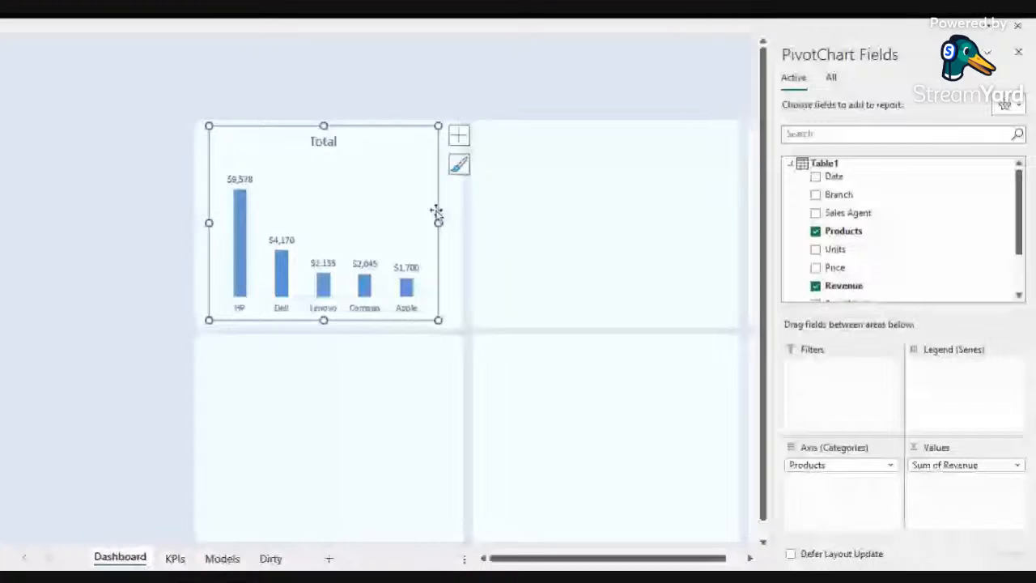
left_click_drag(438, 222, 456, 224)
left_click_drag(209, 223, 200, 223)
left_click_drag(329, 126, 328, 123)
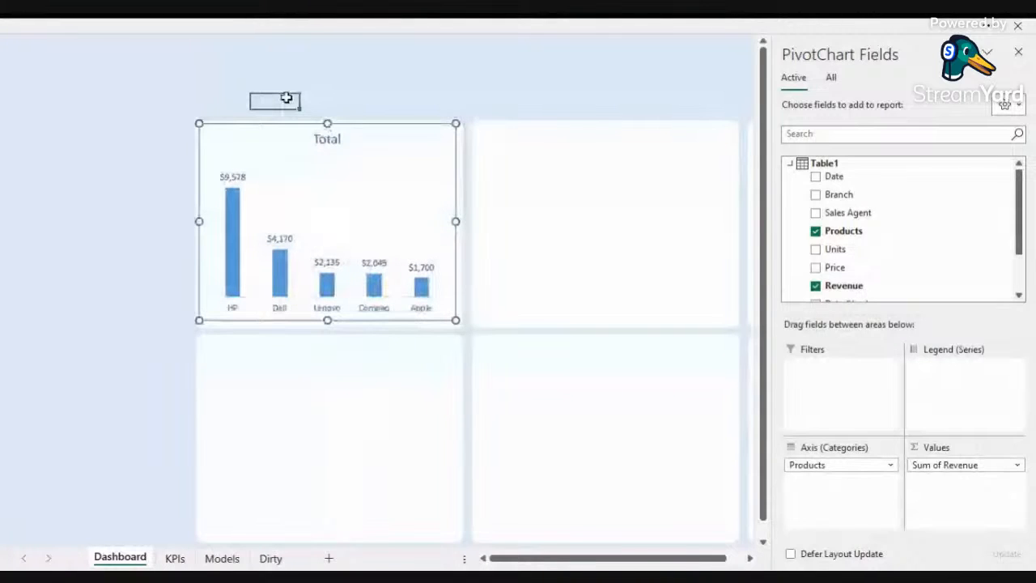
left_click(285, 97)
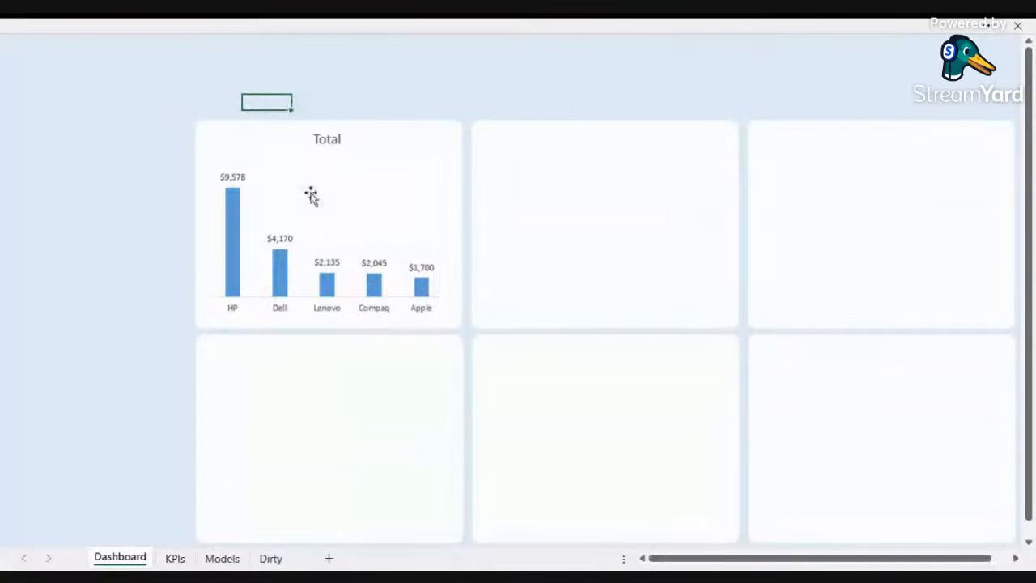
left_click(235, 229)
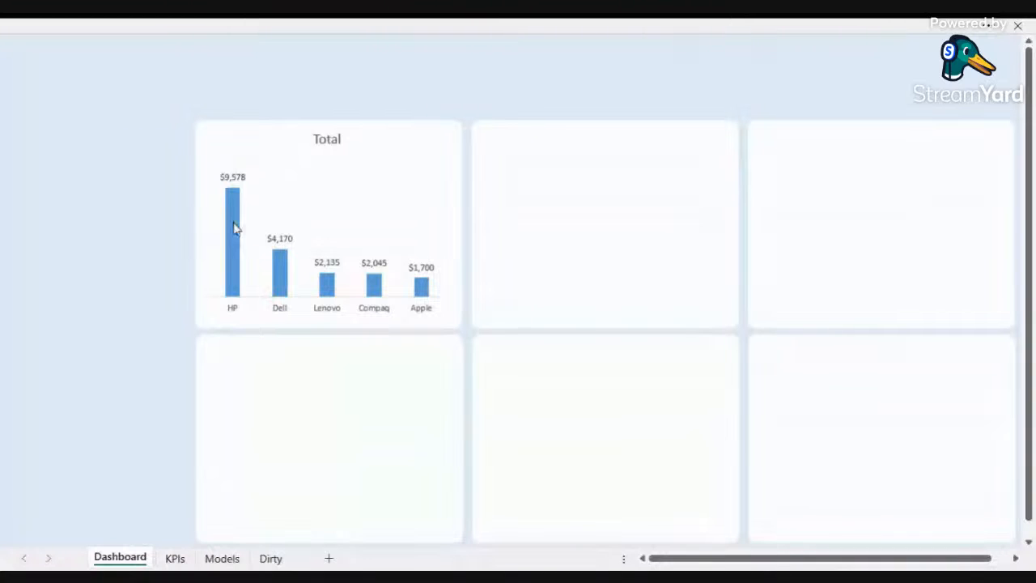
Step: Fill the products chart's bars with the custom colour hex df198e
left_click(234, 229)
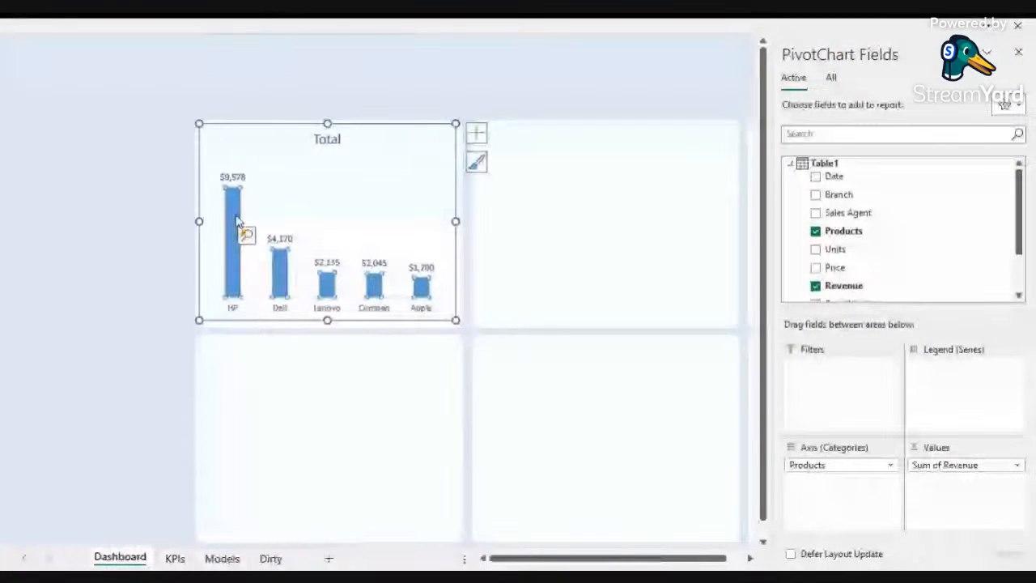
right_click(234, 223)
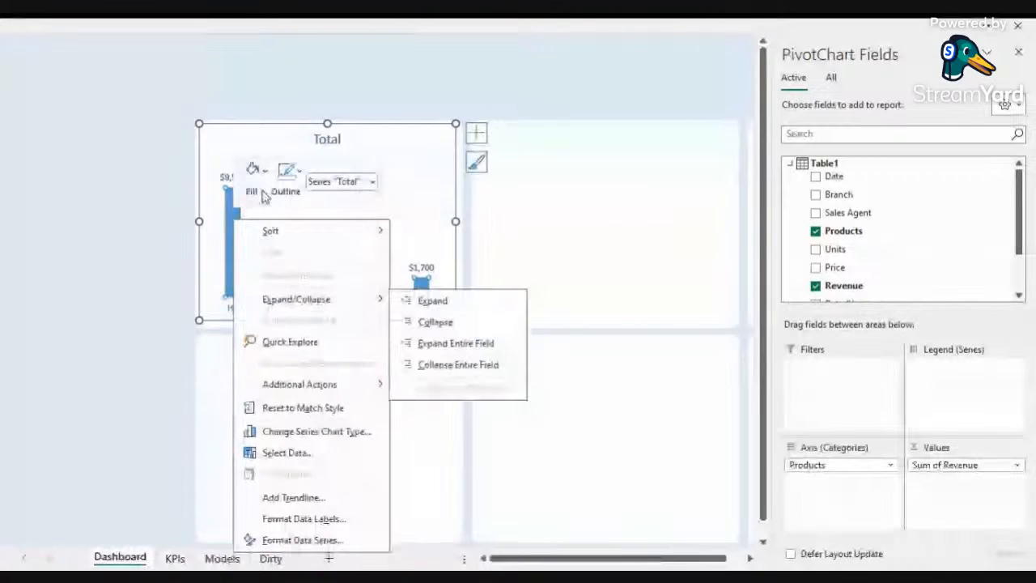
left_click(265, 179)
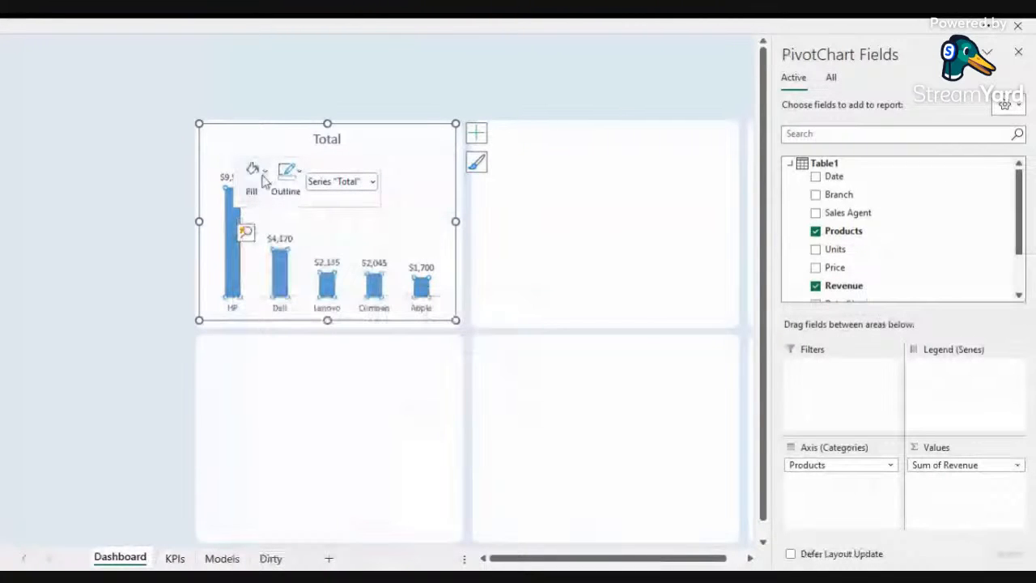
left_click(260, 177)
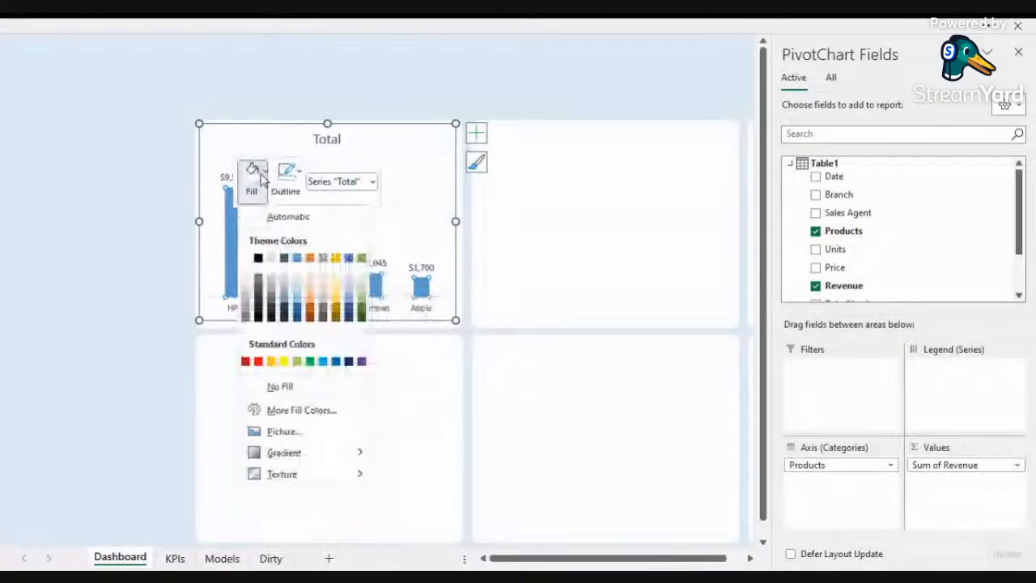
left_click(301, 410)
left_click(235, 137)
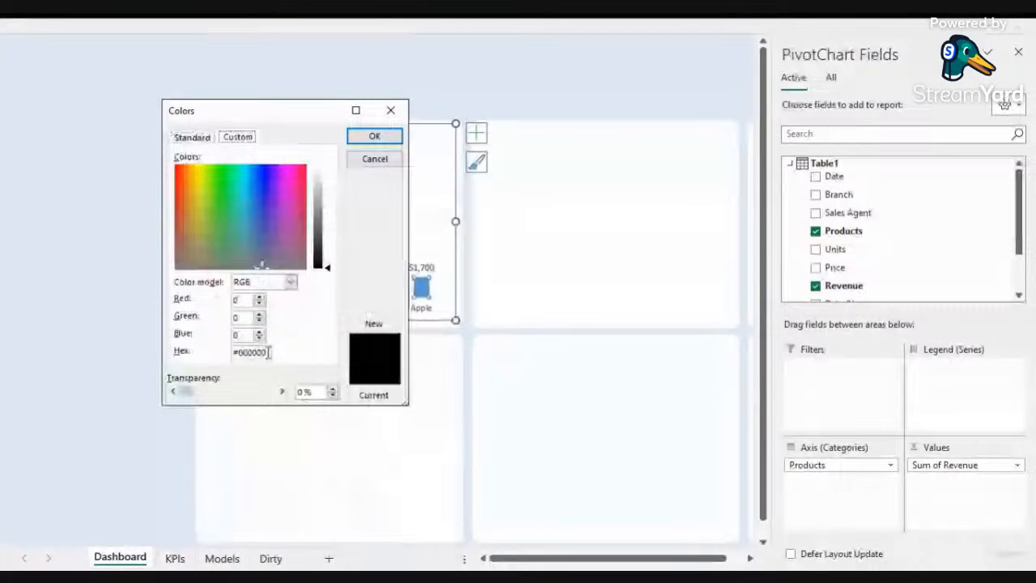
left_click_drag(269, 352, 219, 354)
type("d")
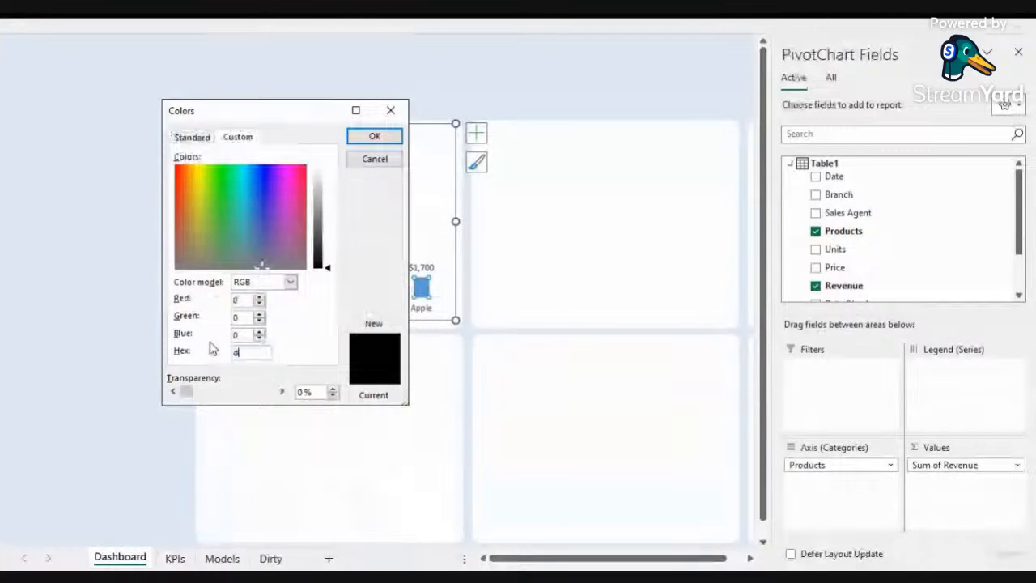
type("f198e")
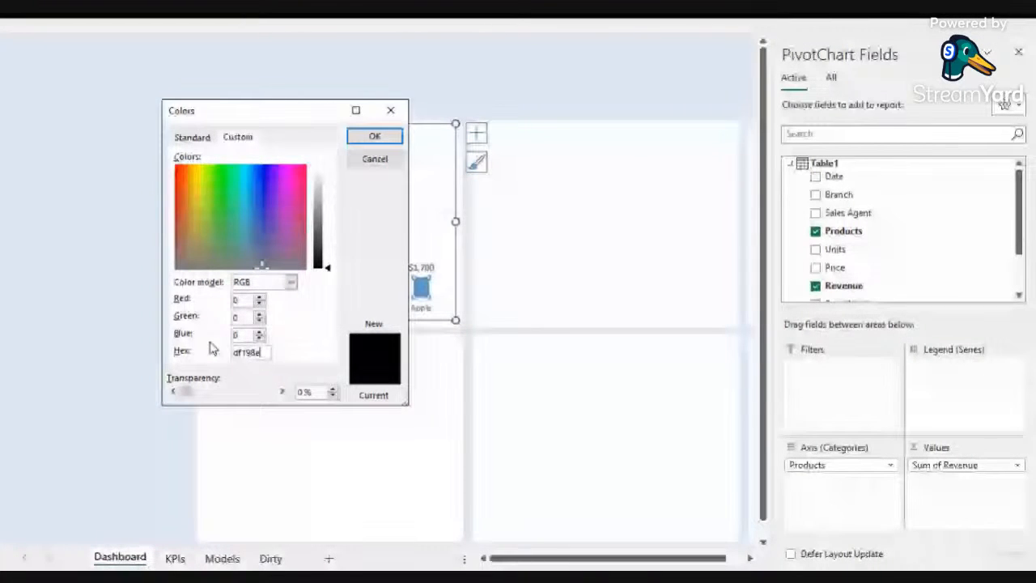
left_click(374, 136)
left_click(320, 99)
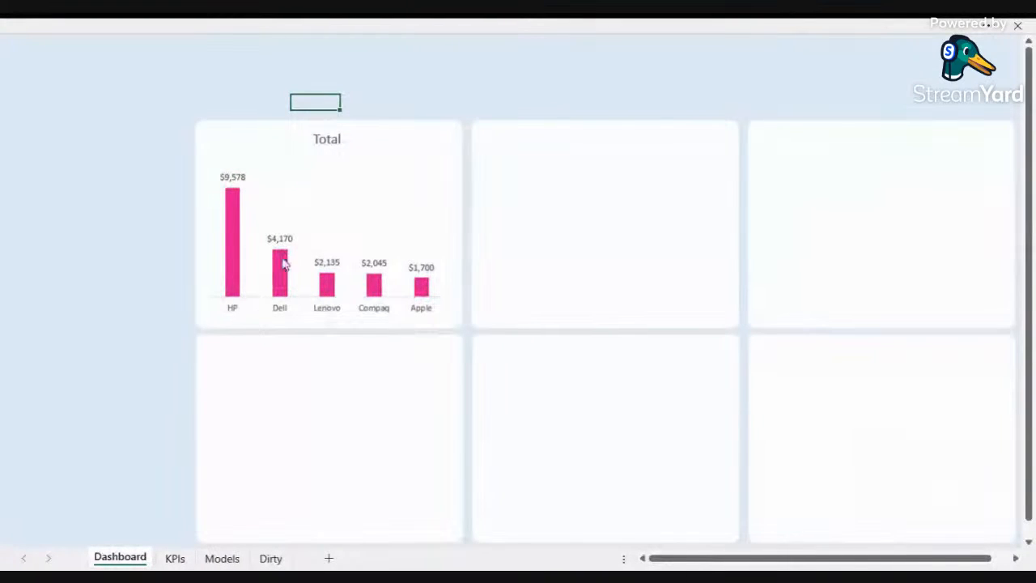
Step: Retitle the products chart as Revenue by Product
left_click(329, 141)
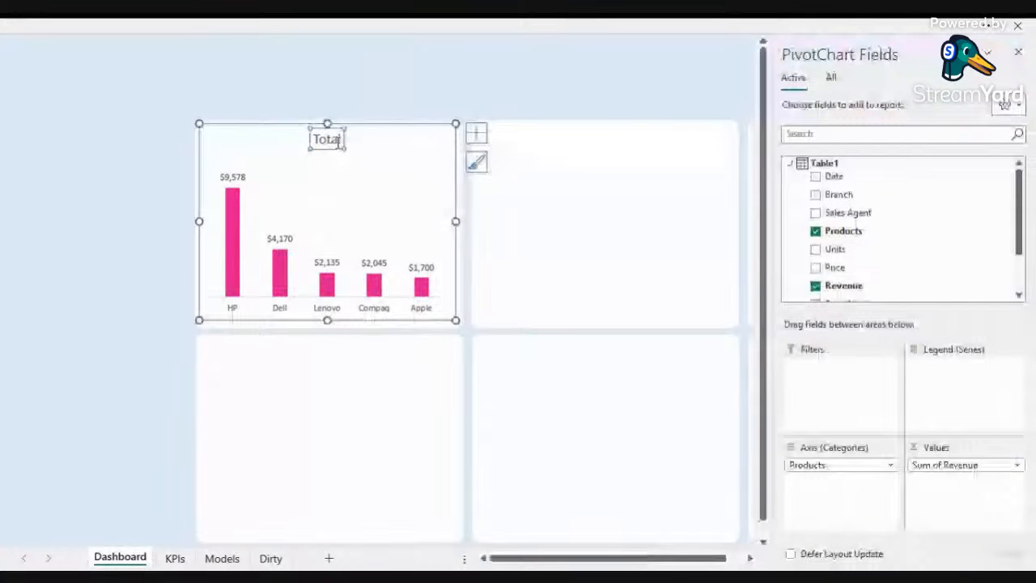
double_click(338, 140)
type("Pro")
key("BackSpace")
key("BackSpace")
key("BackSpace")
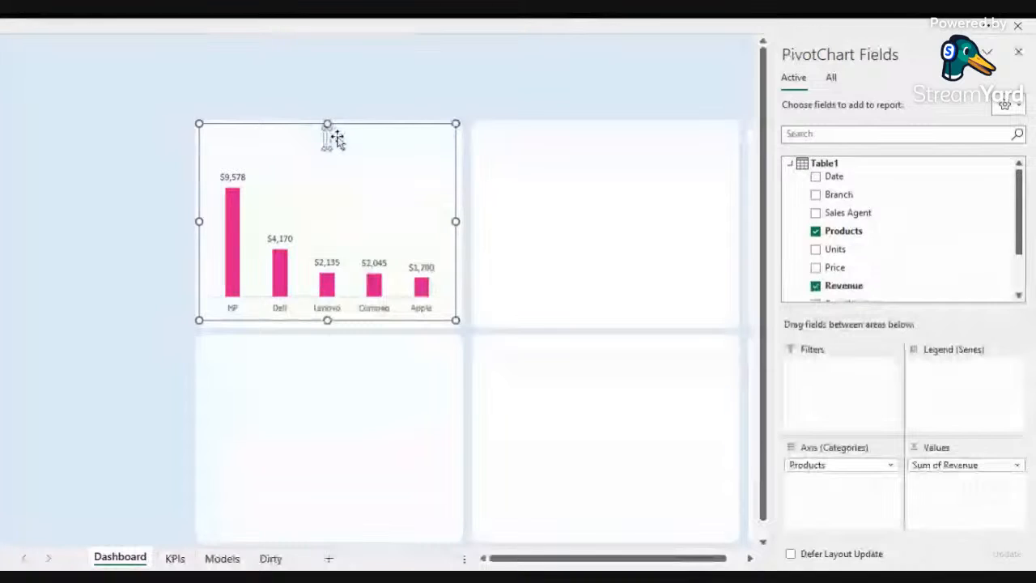
type("By Produ")
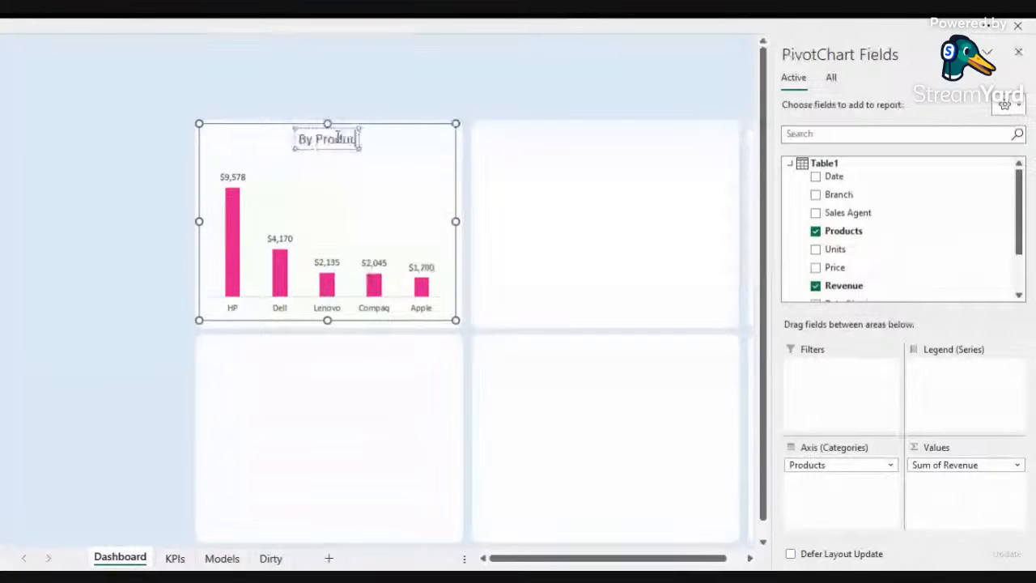
type("ct")
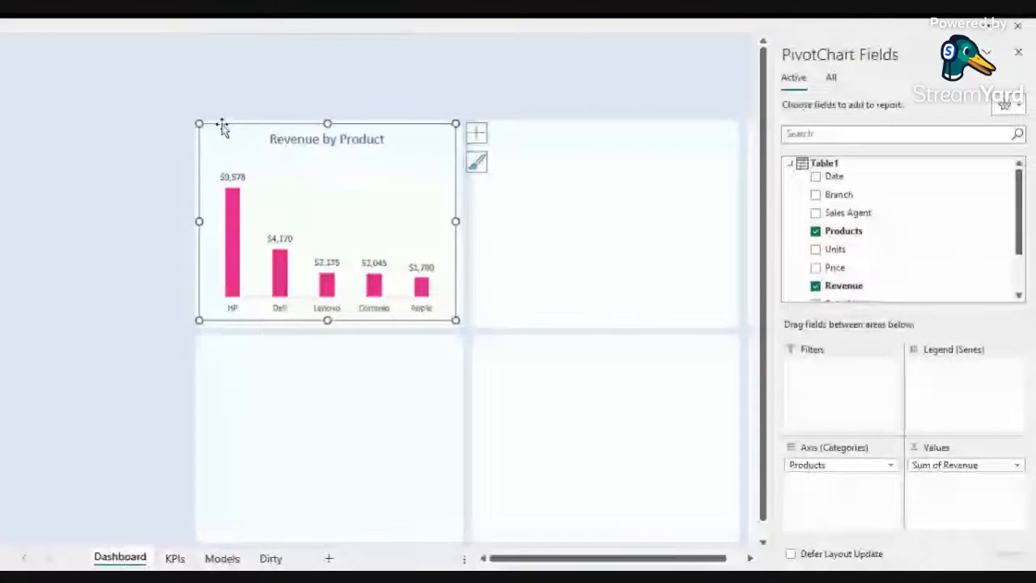
Step: Set the products chart area to no fill
right_click(222, 127)
left_click(282, 34)
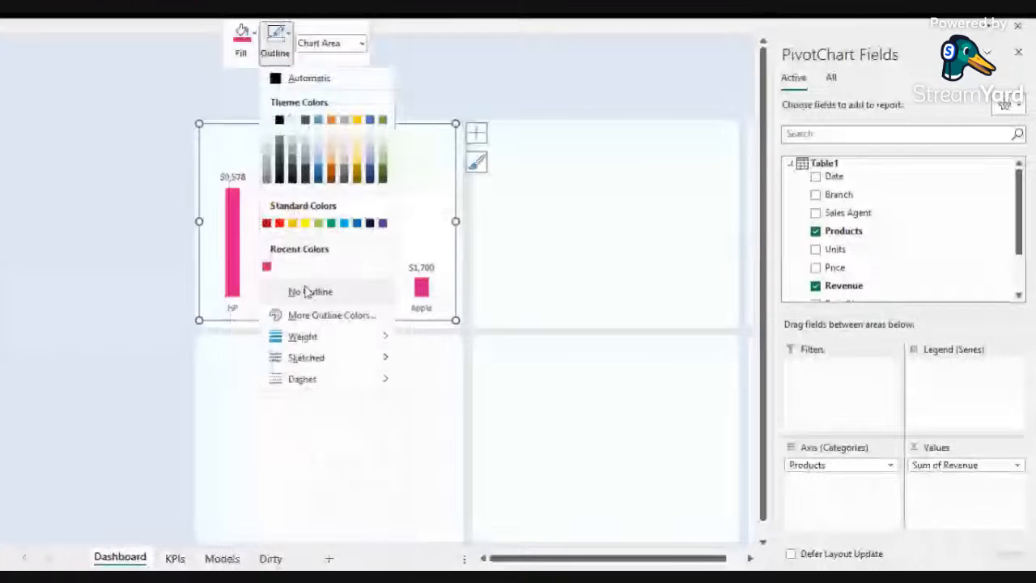
left_click(252, 34)
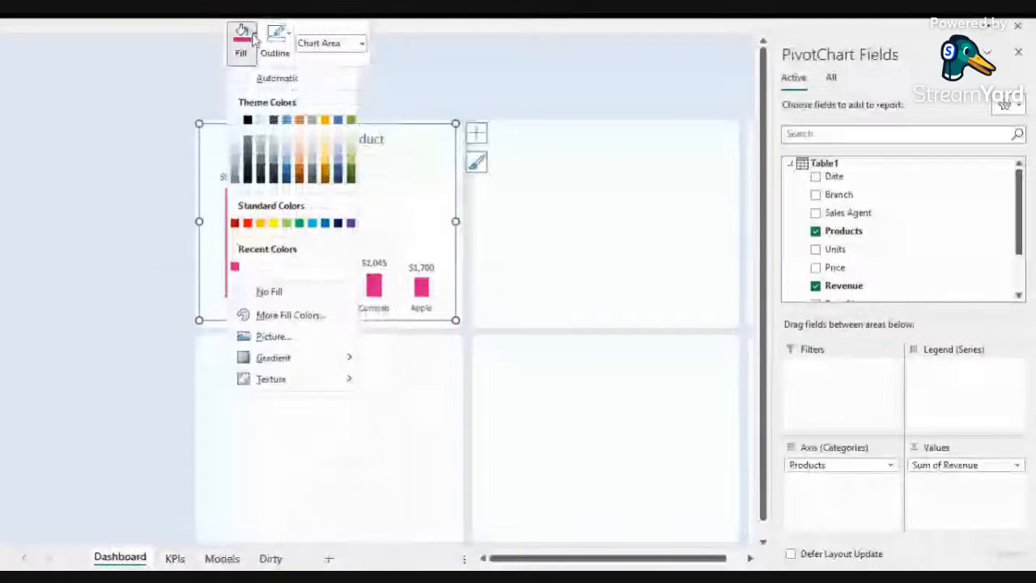
left_click(270, 289)
left_click(121, 208)
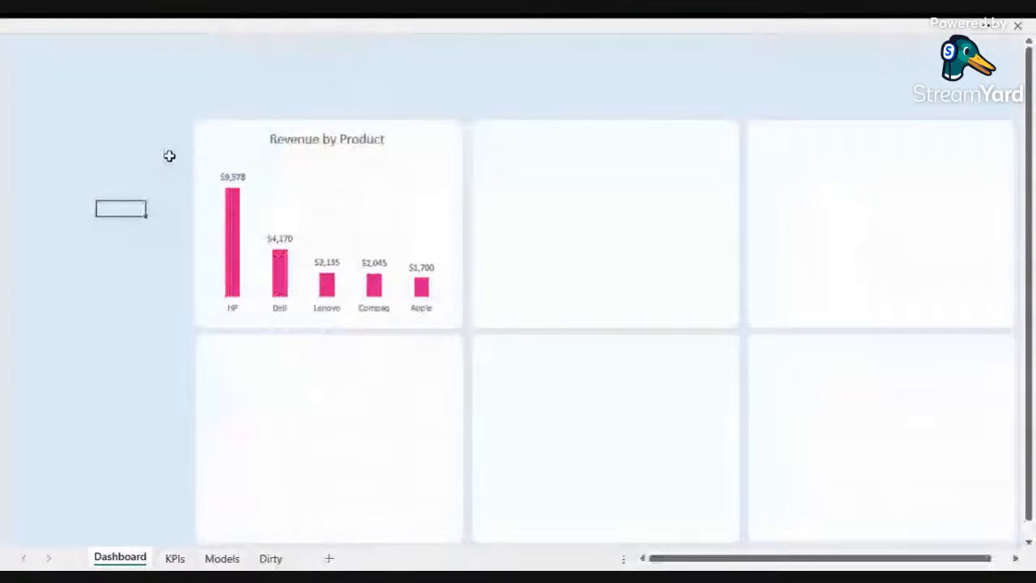
Step: Copy the branch revenue pie PivotChart from the Models sheet and paste it into the top-middle panel of the Dashboard
left_click(219, 560)
mouse_move(560, 560)
left_mouse_down()
mouse_move(592, 557)
mouse_move(562, 557)
left_mouse_up()
left_click(179, 216)
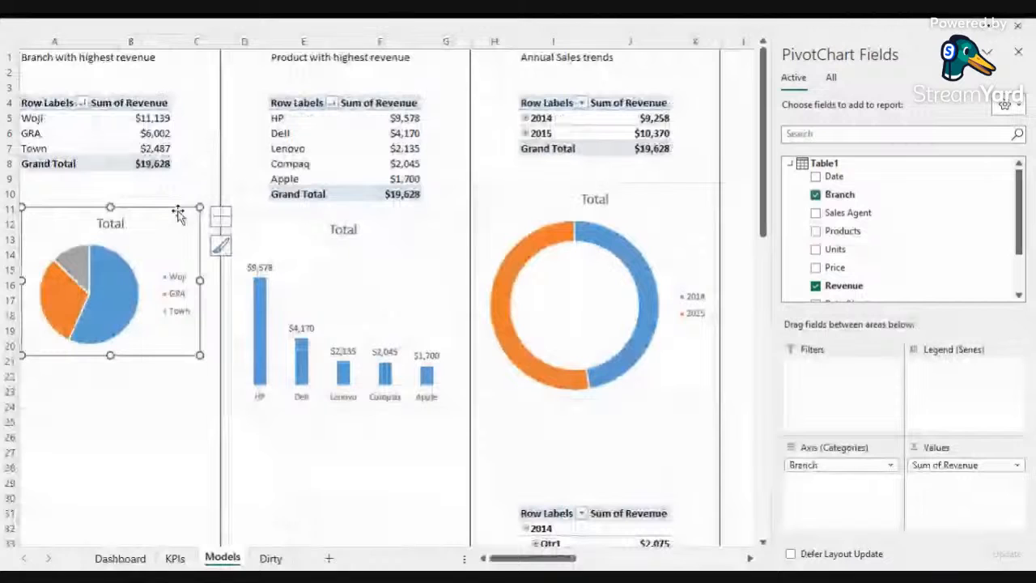
left_click(120, 559)
left_click(511, 214)
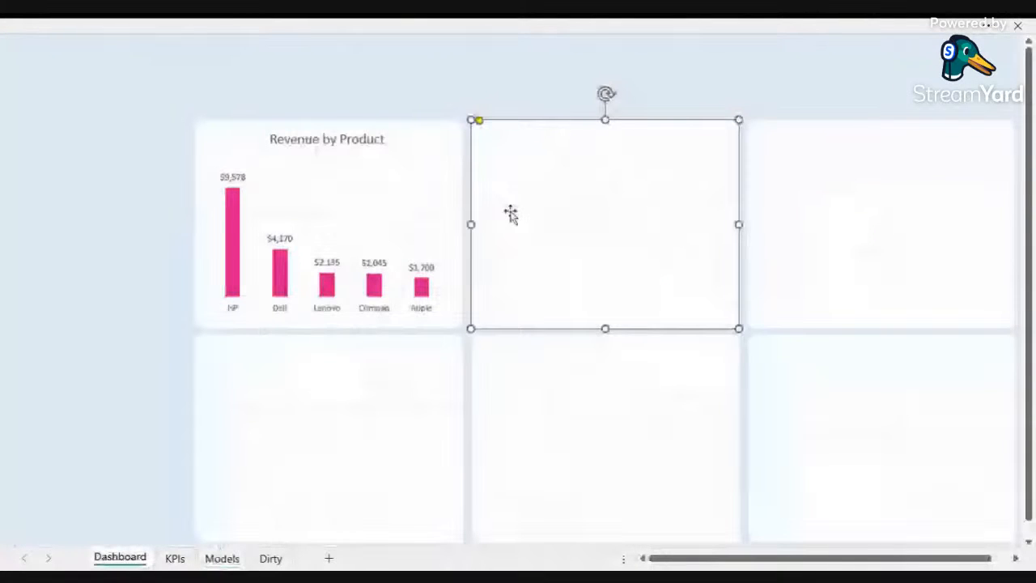
key("ctrl+v")
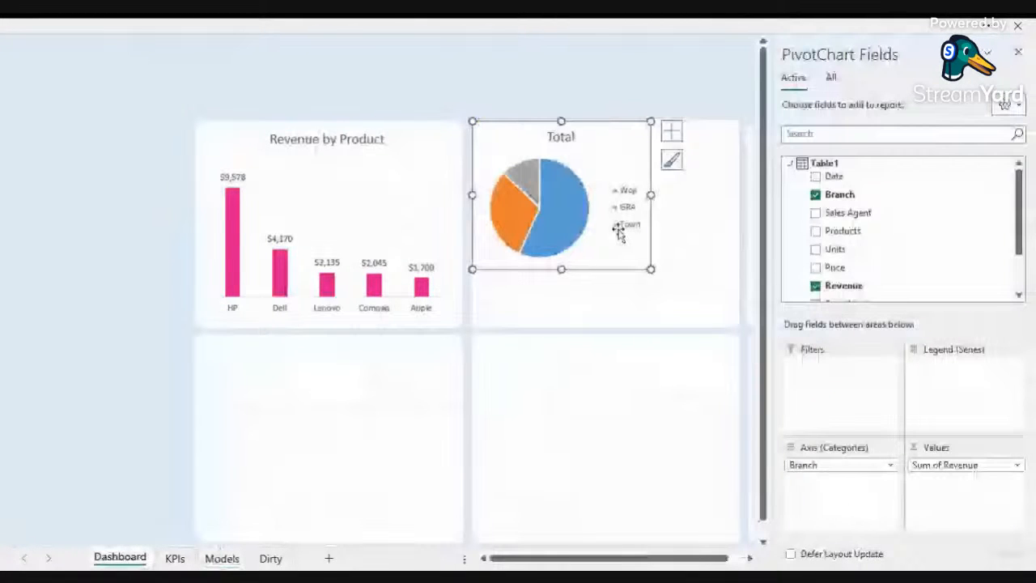
Step: Resize the pie chart to fill the top-middle panel and remove its chart-area outline
left_click(1020, 54)
left_click_drag(651, 270, 733, 324)
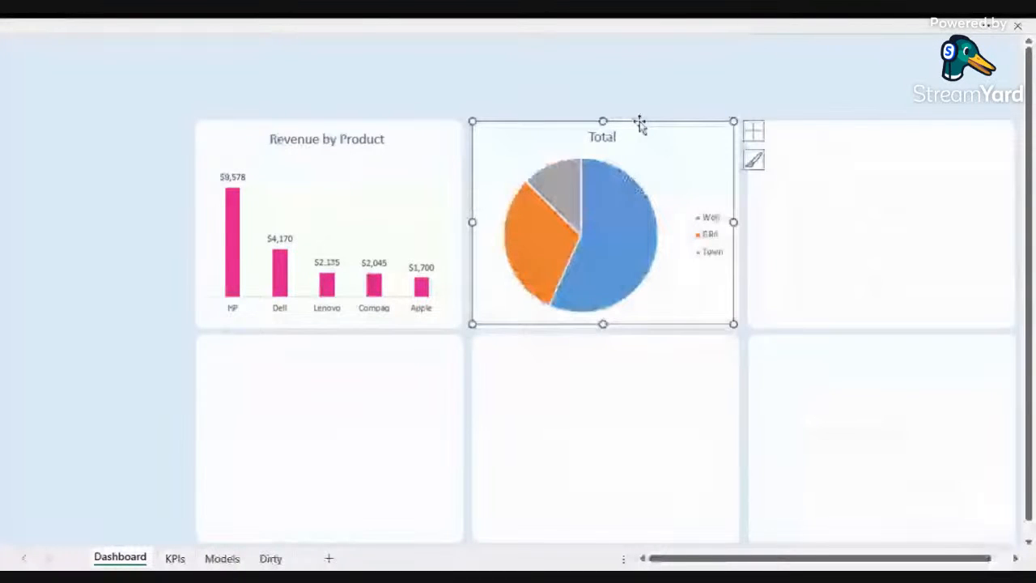
right_click(640, 123)
left_click(694, 41)
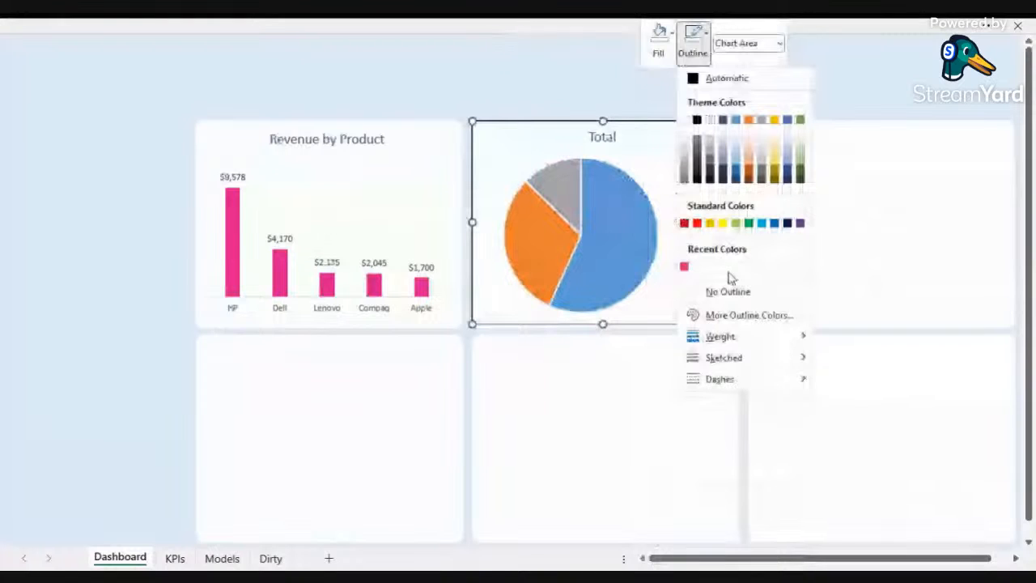
left_click(730, 285)
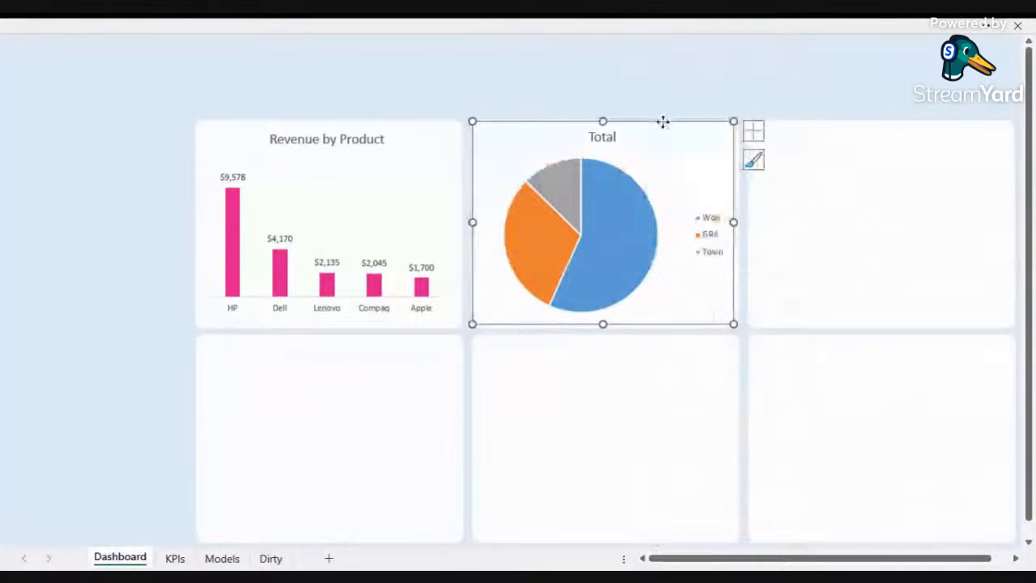
Step: Move the pie chart's legend to the bottom
right_click(664, 122)
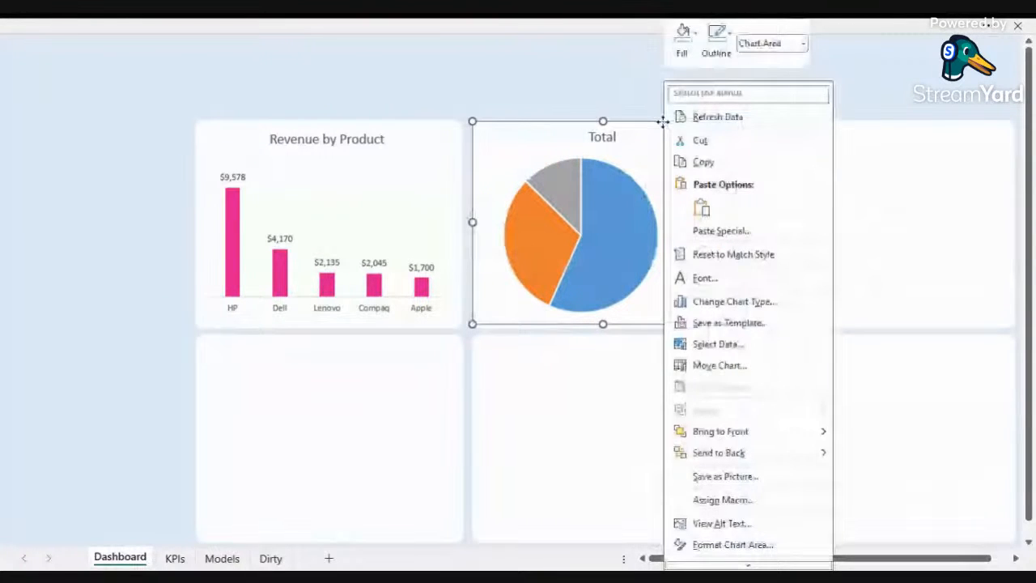
left_click(691, 35)
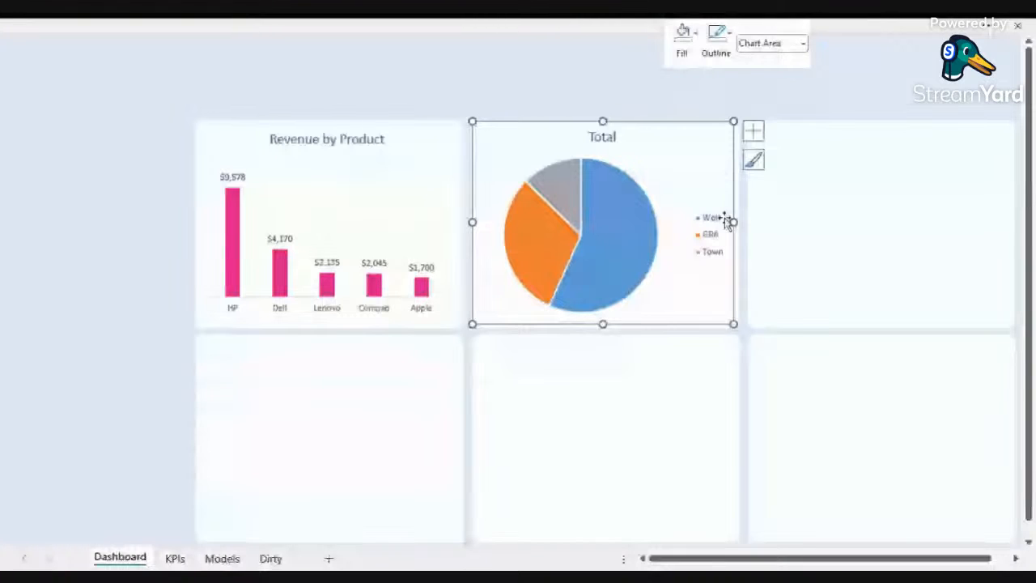
left_click(754, 133)
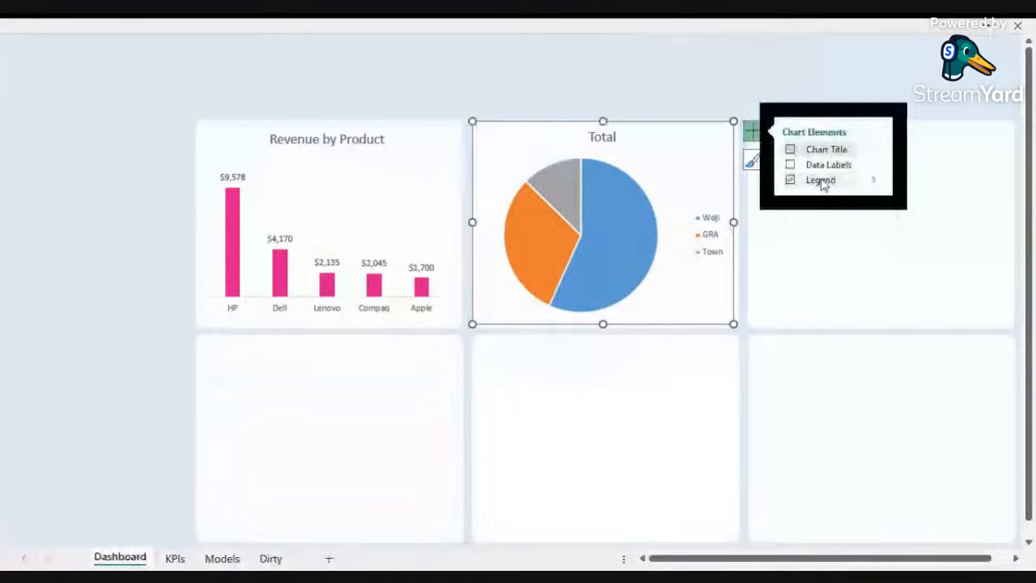
left_click(872, 180)
left_click(919, 238)
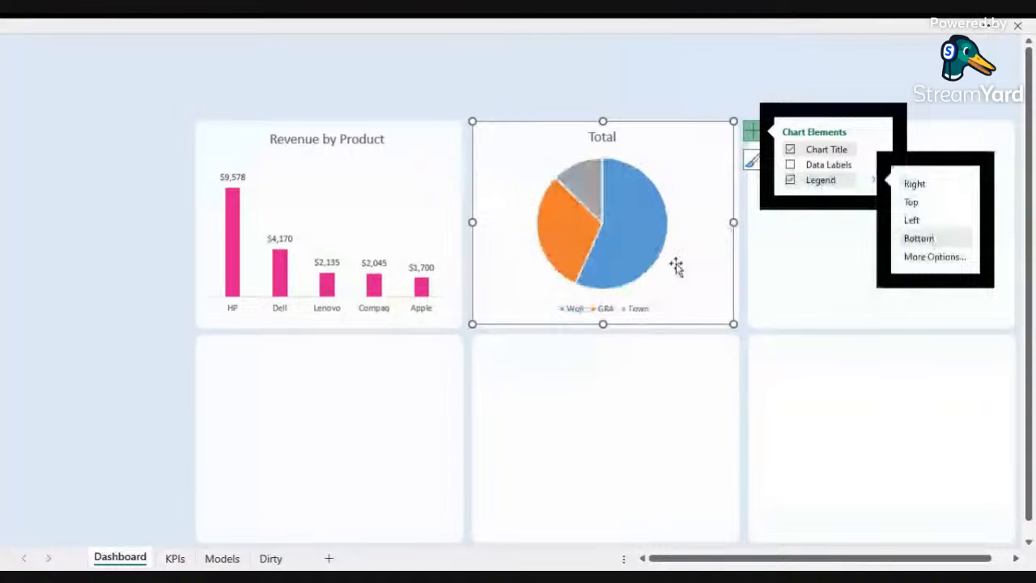
Step: Retitle the pie chart as Revenue by Branch
left_click(602, 136)
left_click(615, 136)
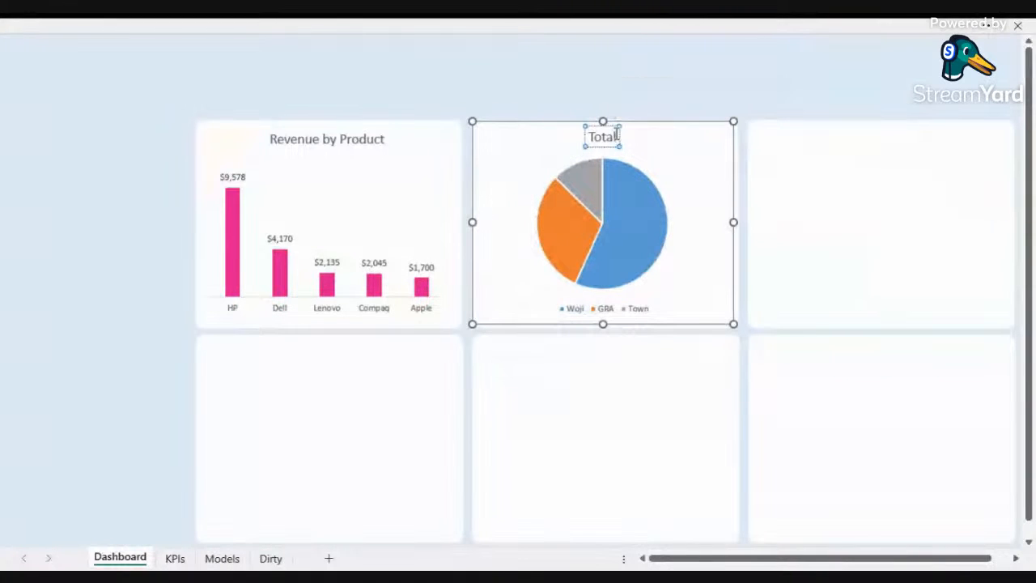
double_click(615, 136)
type("Rev")
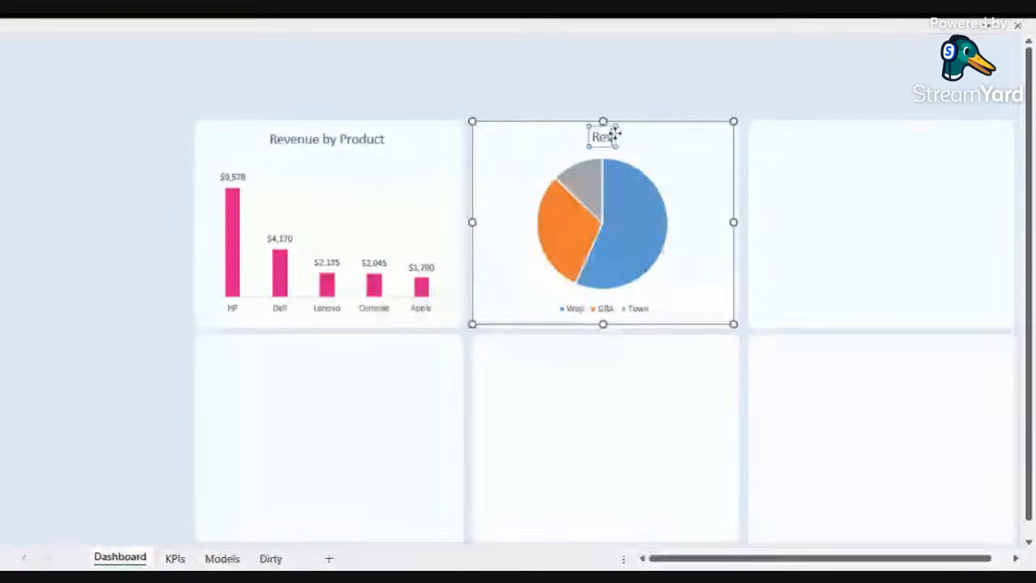
type("enue by B")
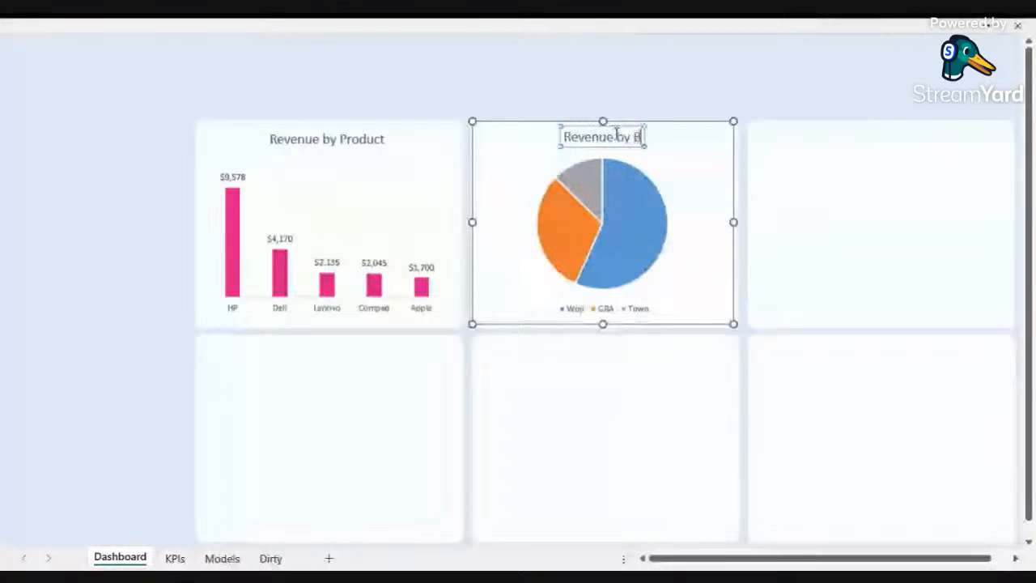
type("ranch")
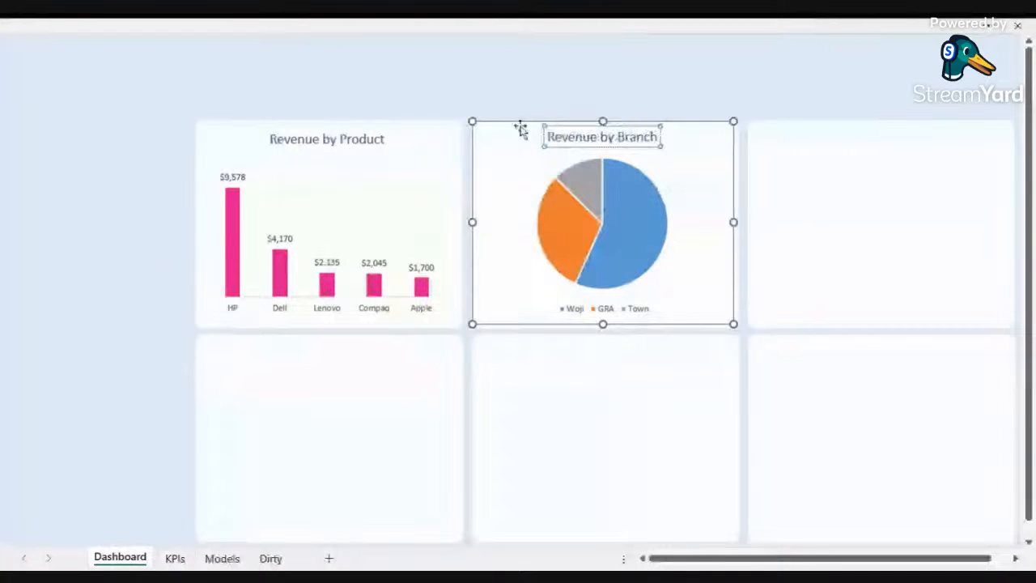
left_click(523, 88)
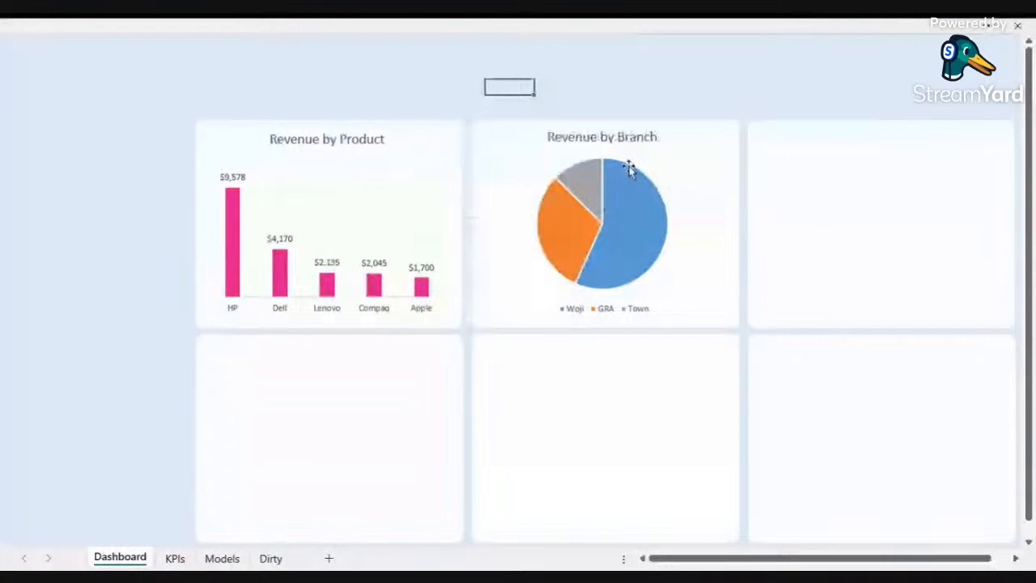
Step: Remove the outline from the pie chart's slices
left_click(629, 206)
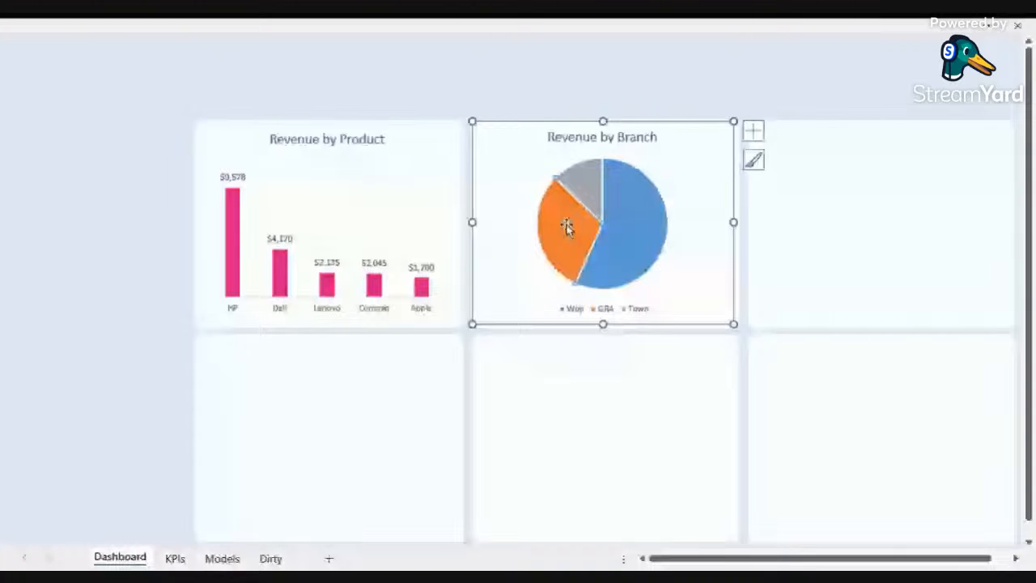
right_click(567, 227)
left_click(697, 168)
left_click(637, 210)
right_click(637, 208)
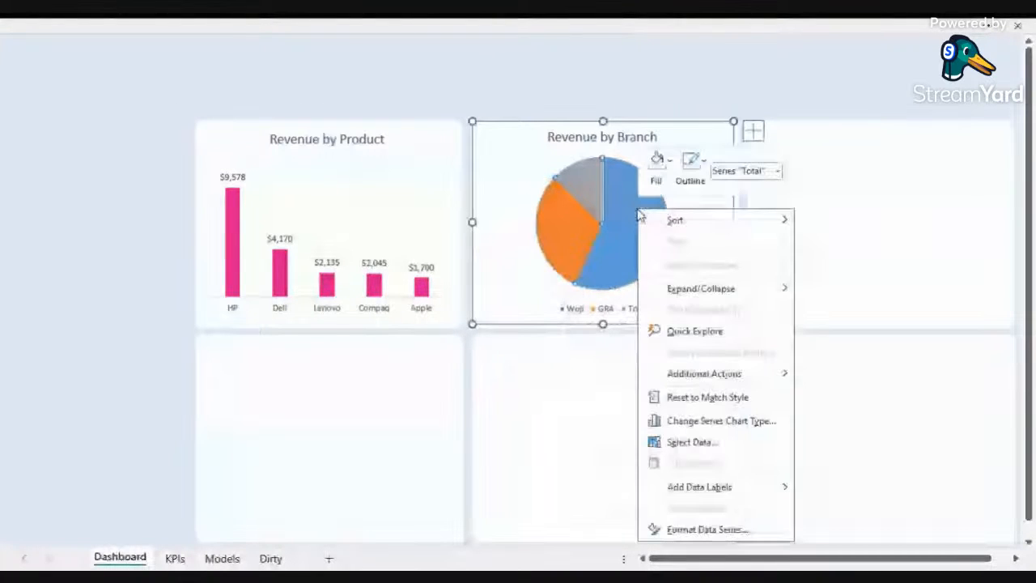
left_click(690, 166)
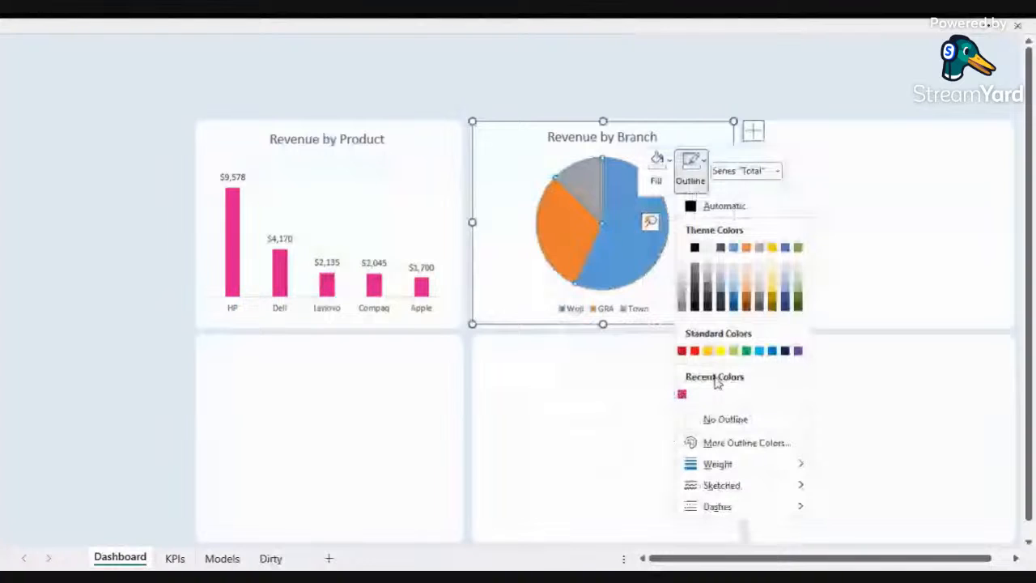
left_click(725, 420)
left_click(507, 256)
double_click(561, 242)
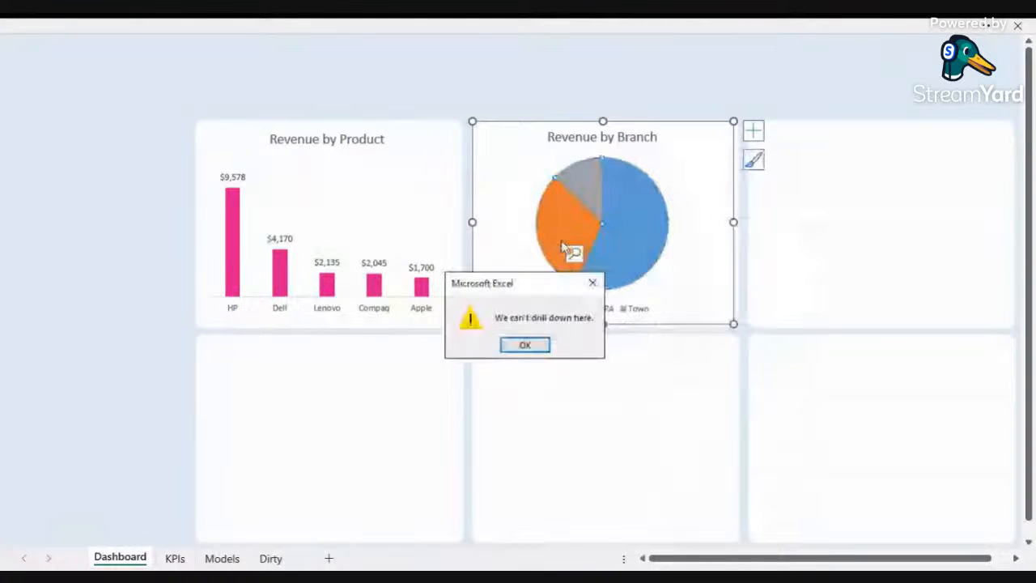
key("Return")
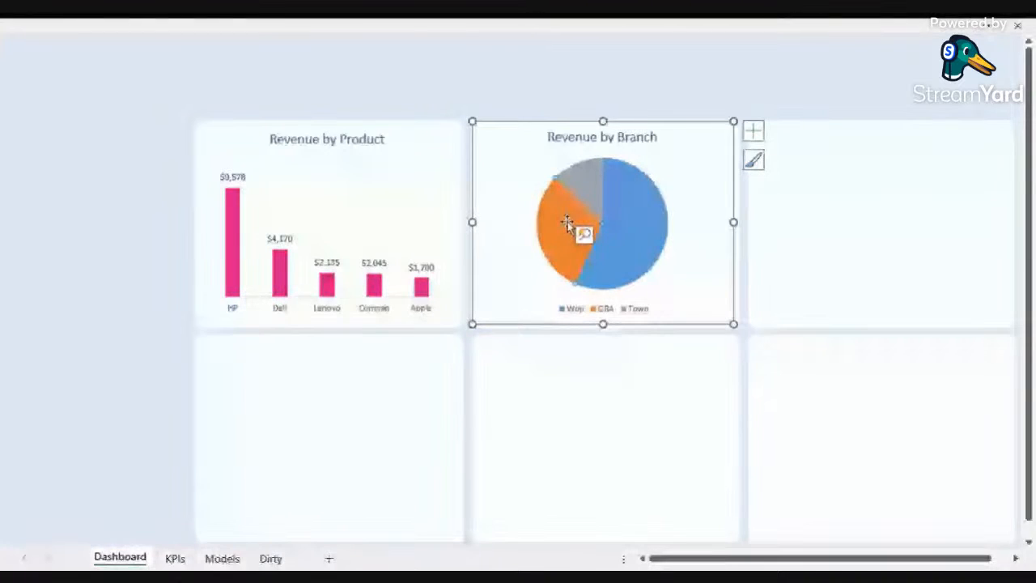
Step: Fill the GRA slice of the pie chart with the custom hex colour 05da97
right_click(567, 223)
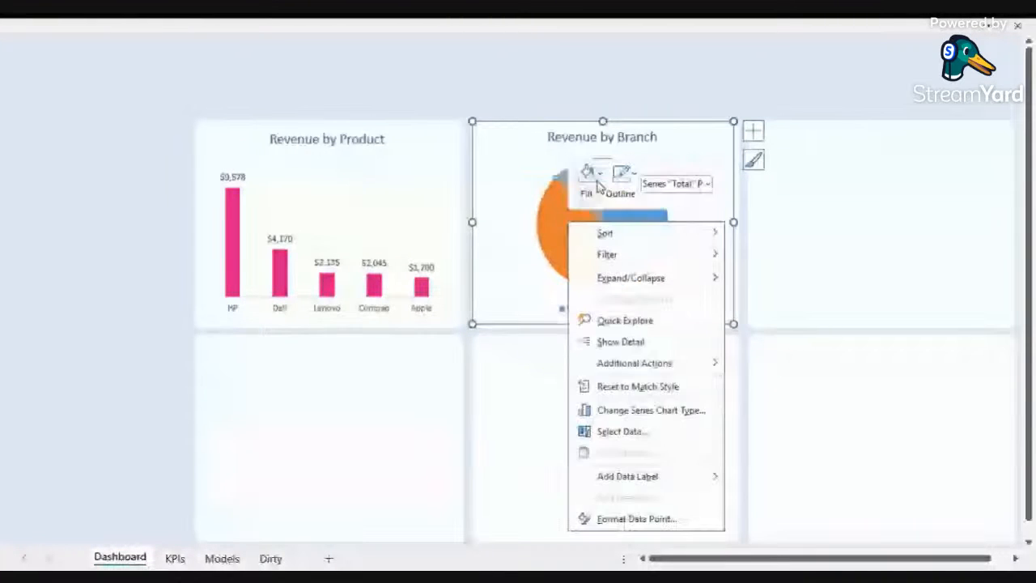
left_click(598, 185)
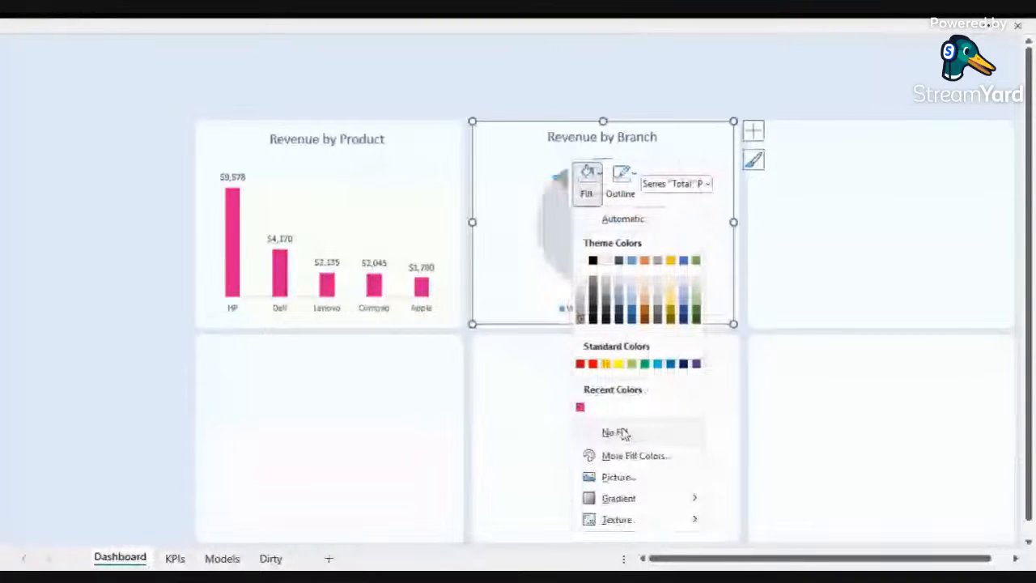
key("Escape")
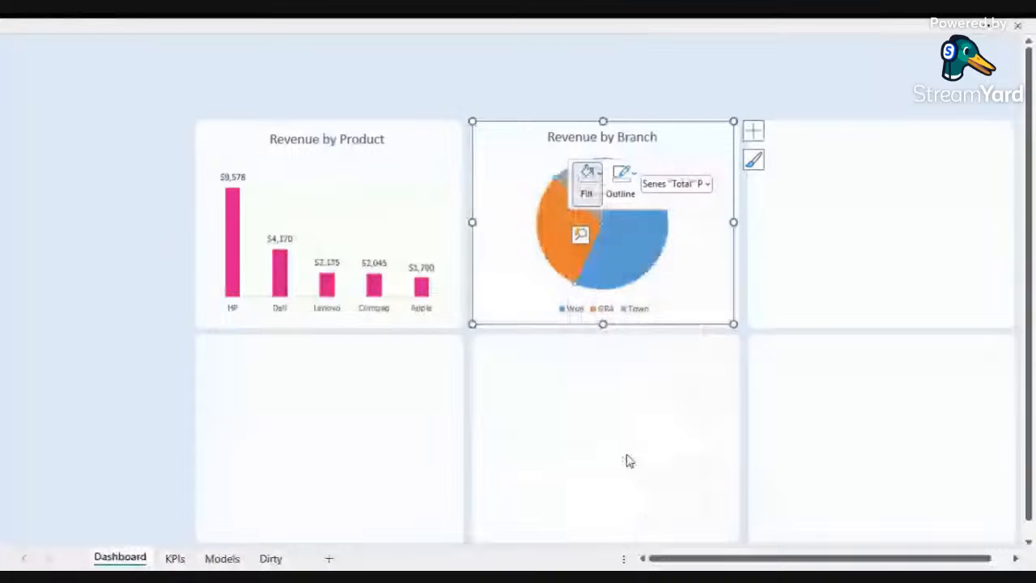
left_click(237, 137)
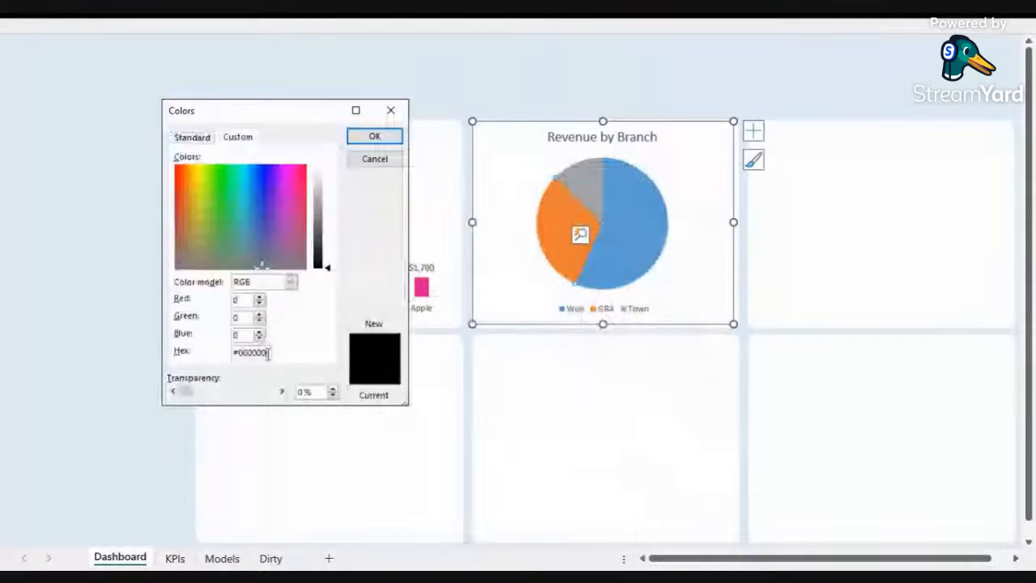
type("05da")
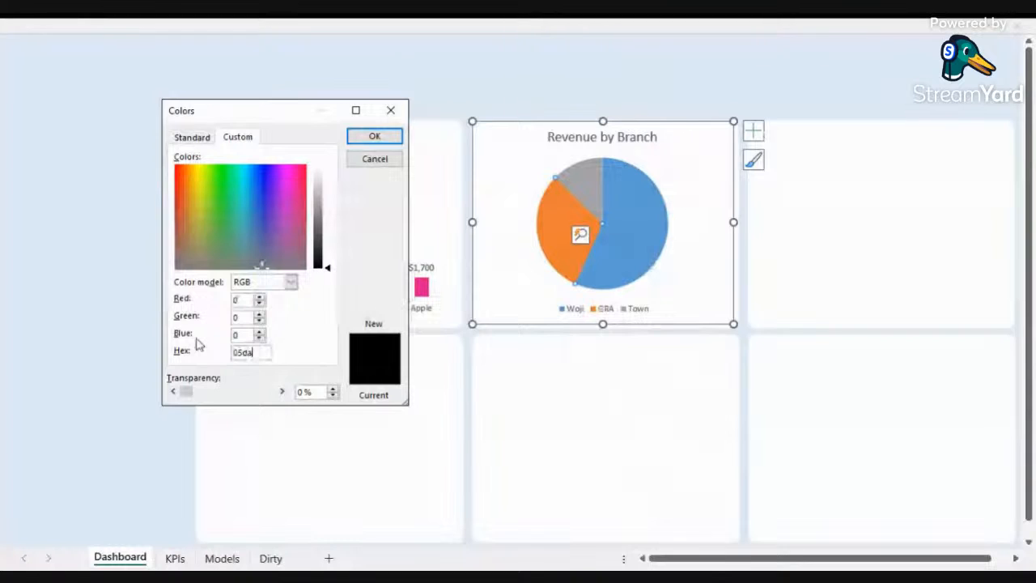
type("97")
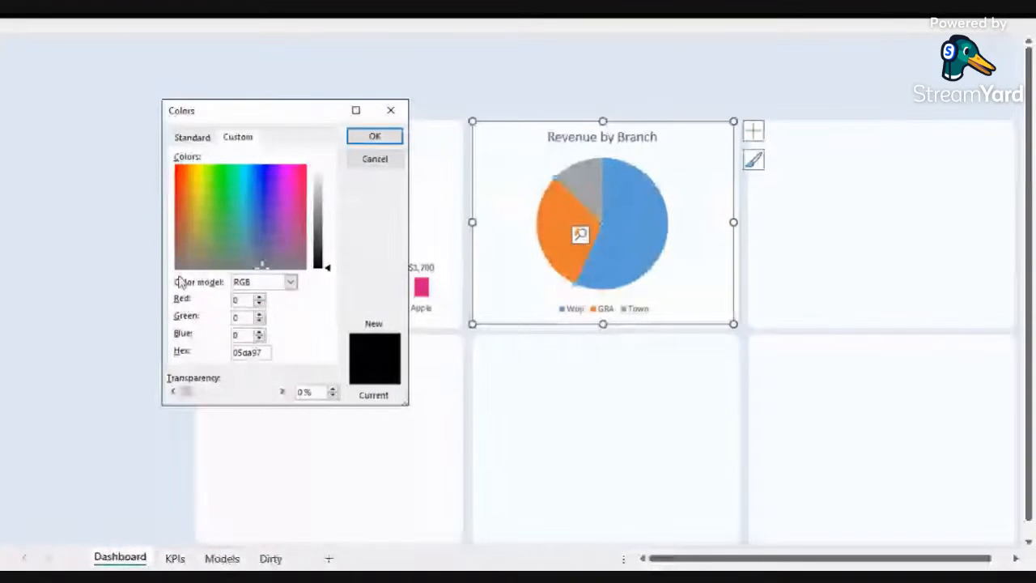
left_click(380, 136)
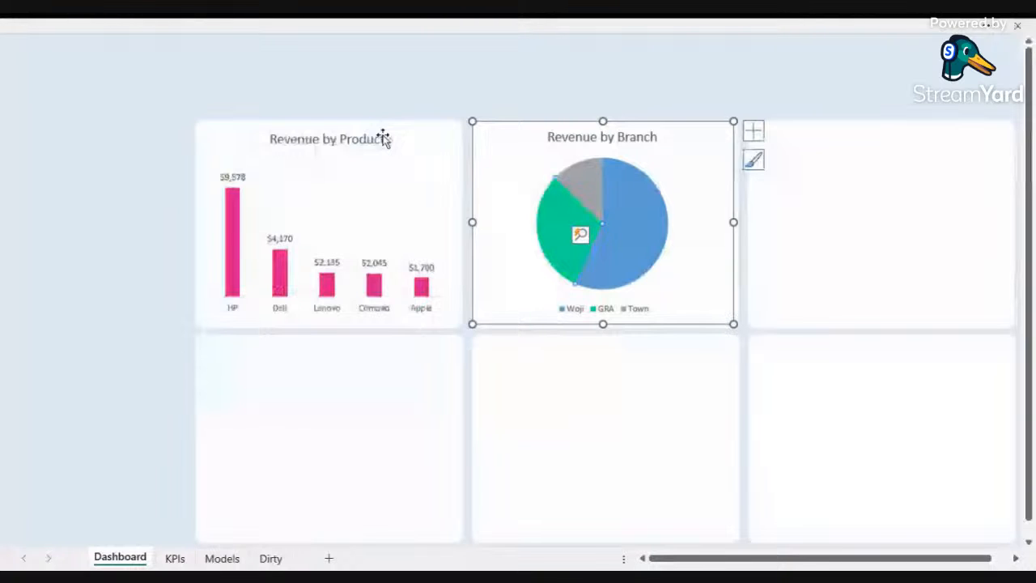
key("Escape")
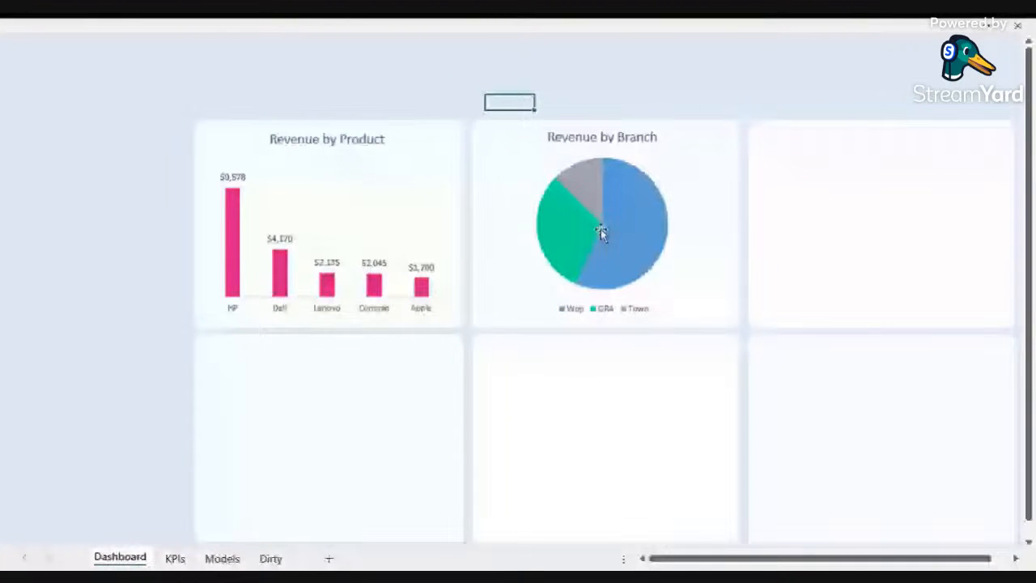
Step: Fill the Woji slice of the pie chart with the custom hex colour f06813
left_click(640, 267)
right_click(635, 249)
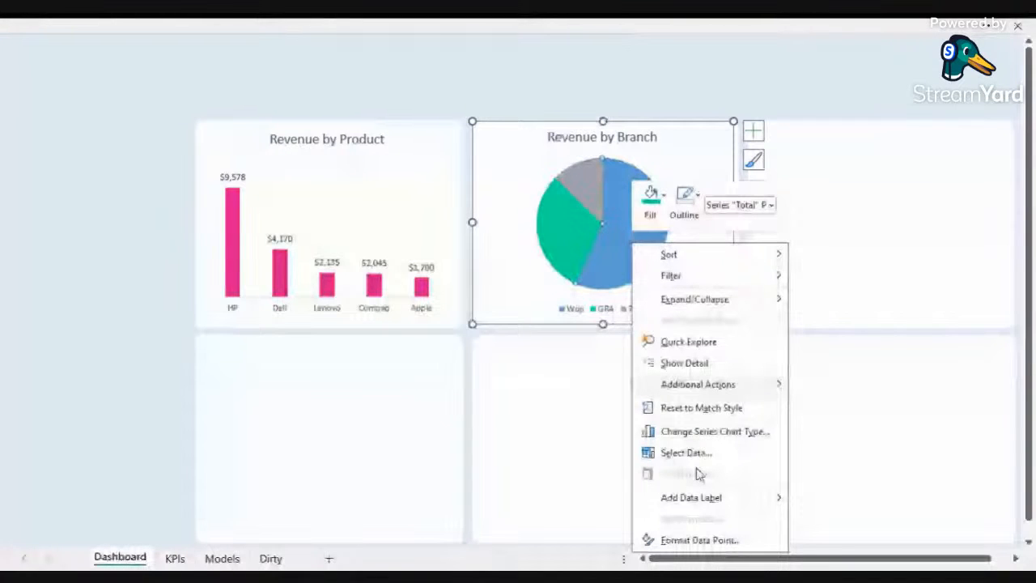
left_click(664, 198)
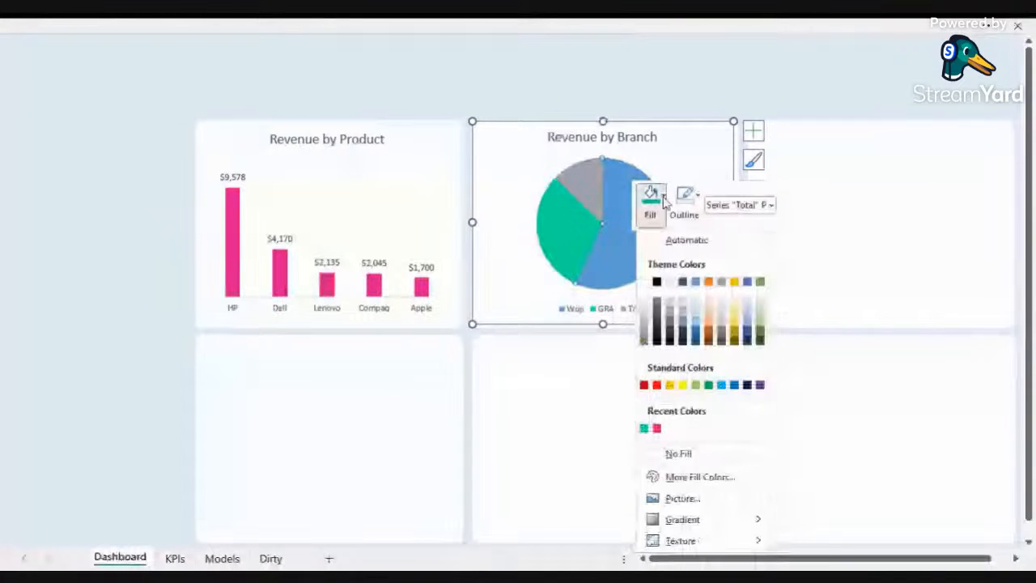
left_click(702, 478)
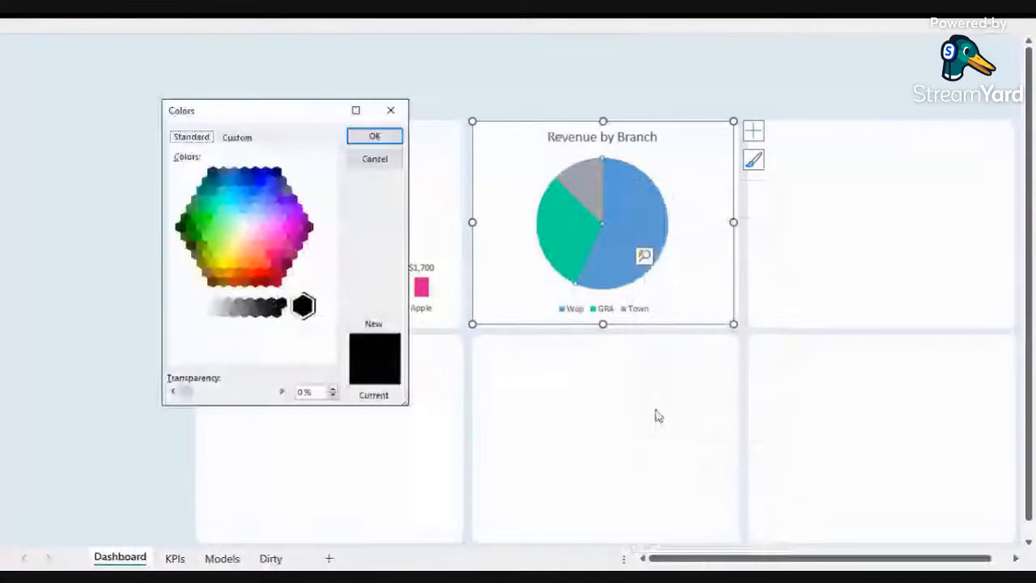
left_click(237, 137)
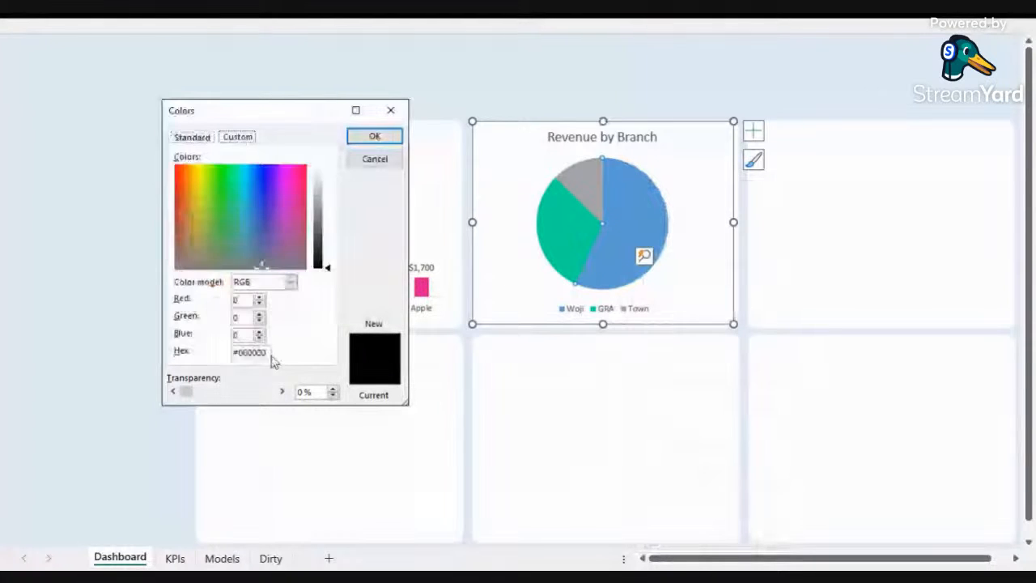
left_click_drag(265, 353, 207, 345)
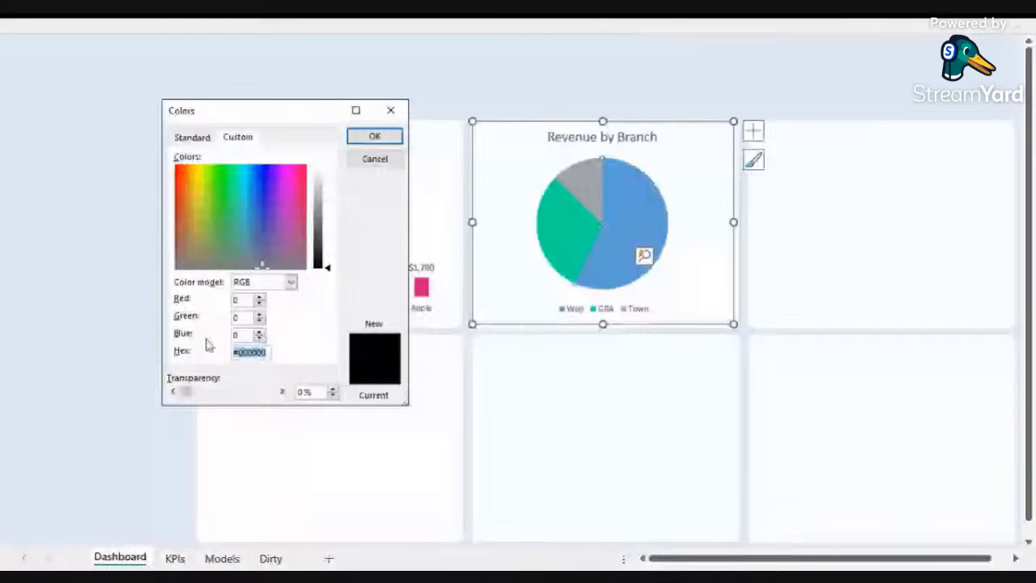
type("#06813")
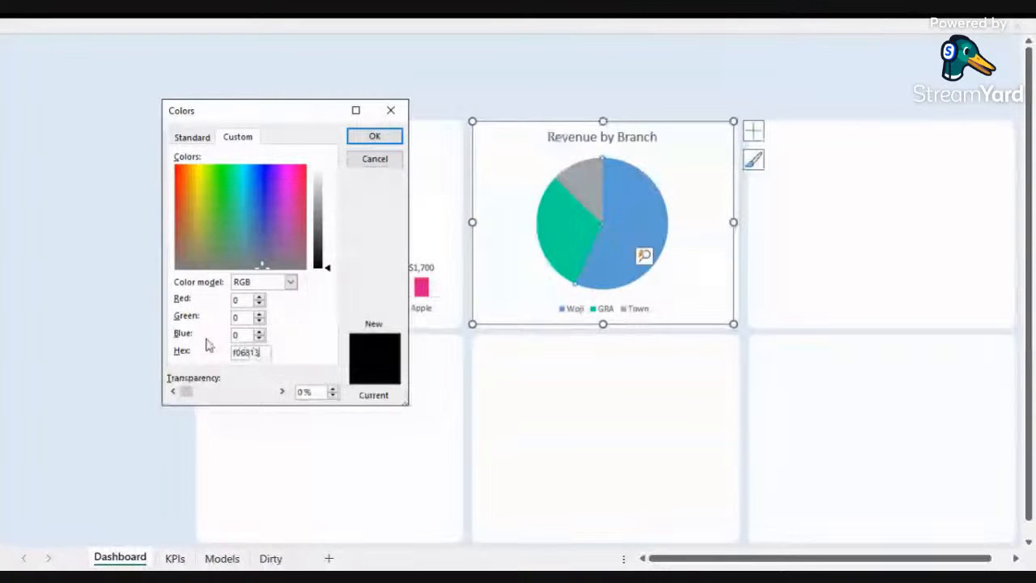
left_click(378, 138)
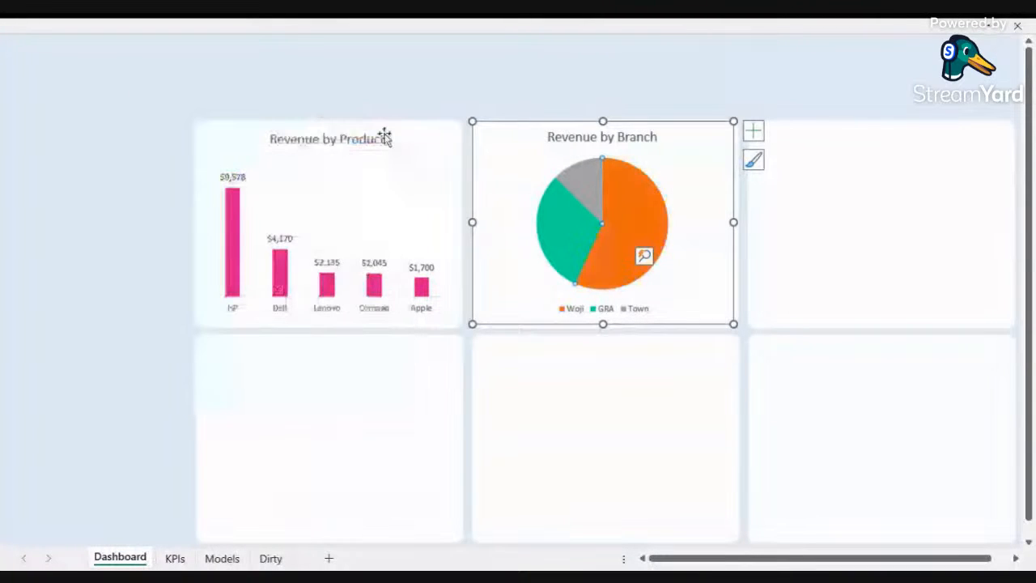
left_click(519, 87)
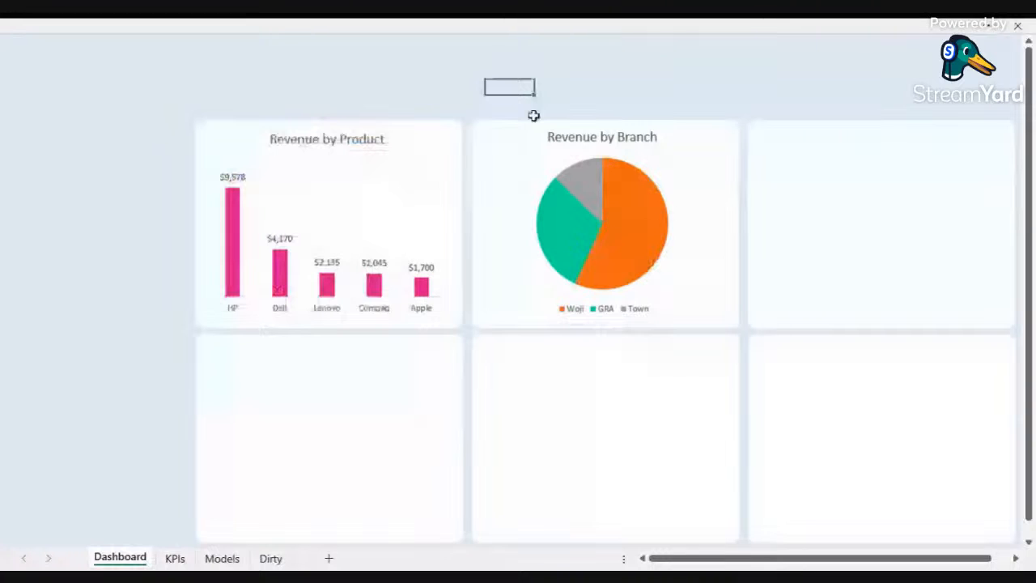
Step: Fill the Town slice of the pie chart with the custom hex colour 5D27B6
left_click(591, 189)
right_click(591, 190)
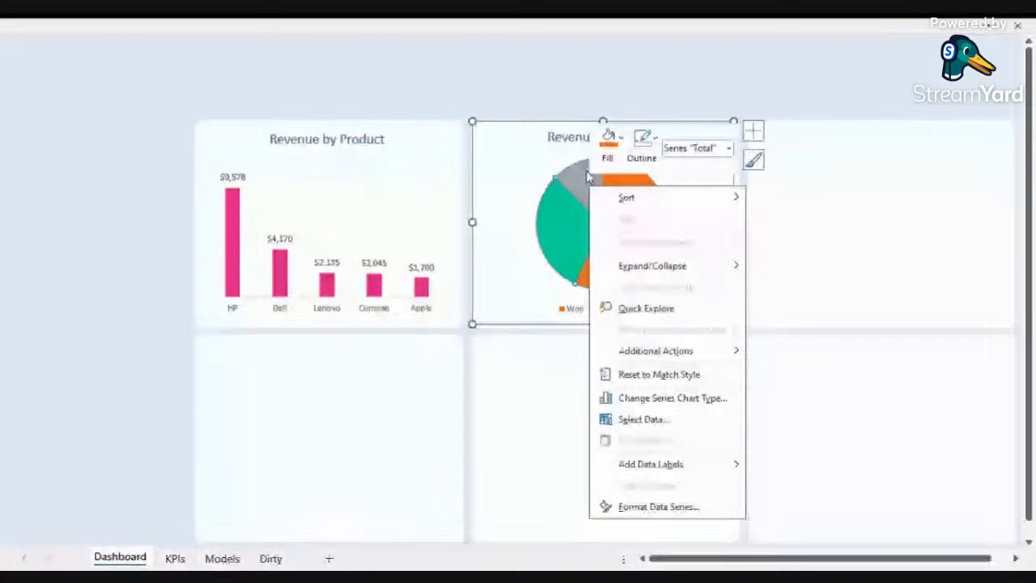
left_click(587, 177)
right_click(587, 177)
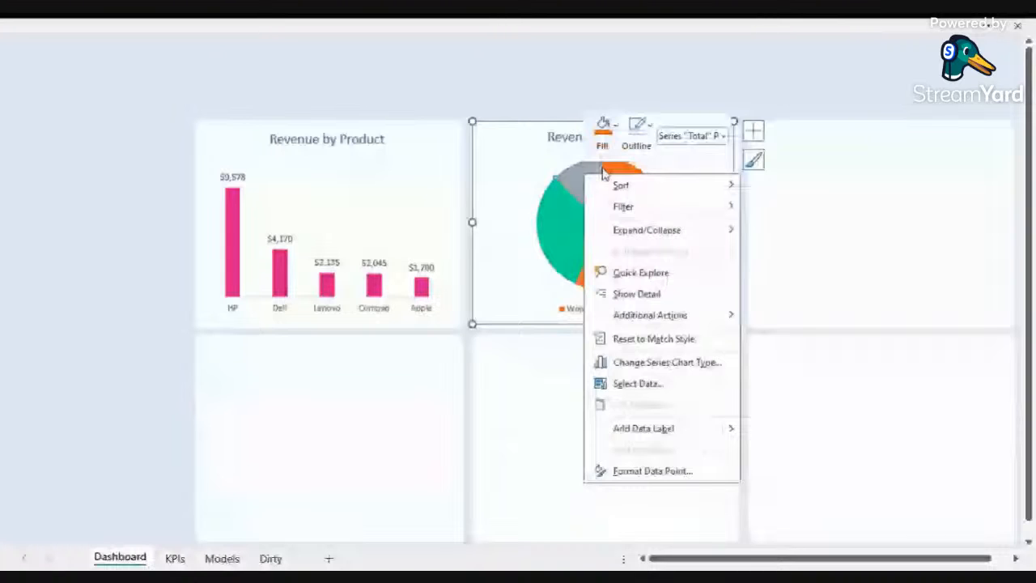
left_click(603, 133)
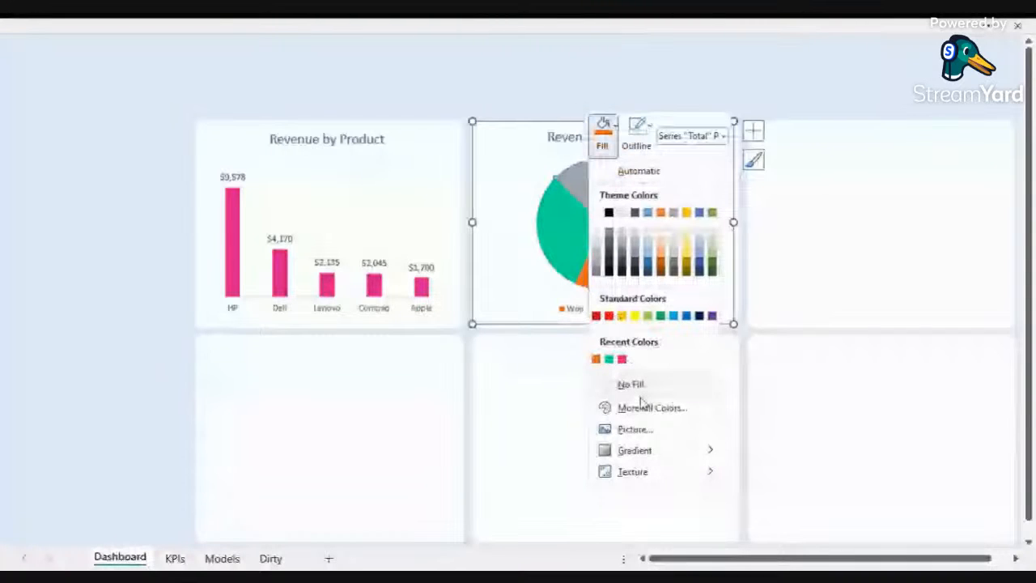
left_click(648, 407)
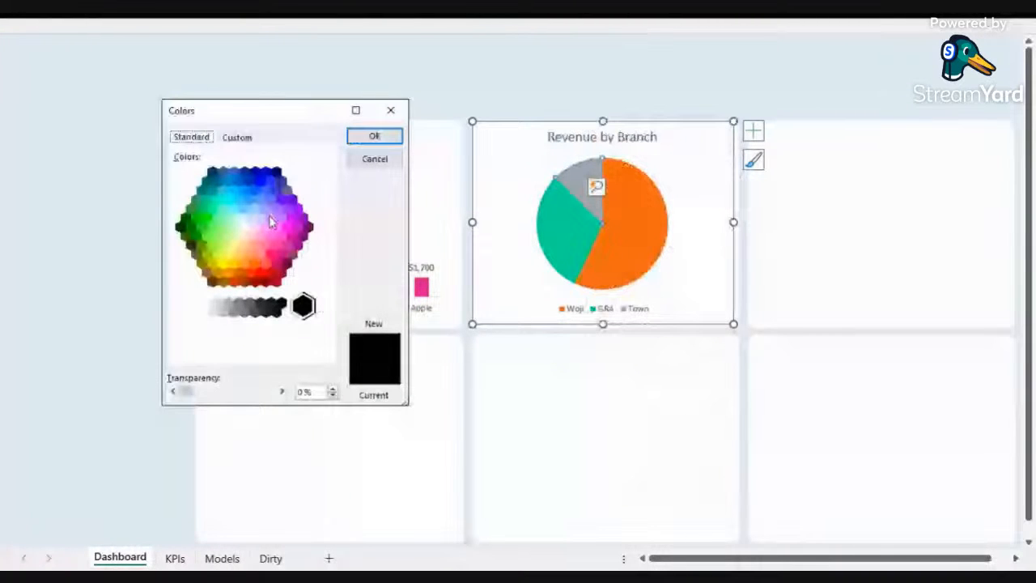
left_click(237, 137)
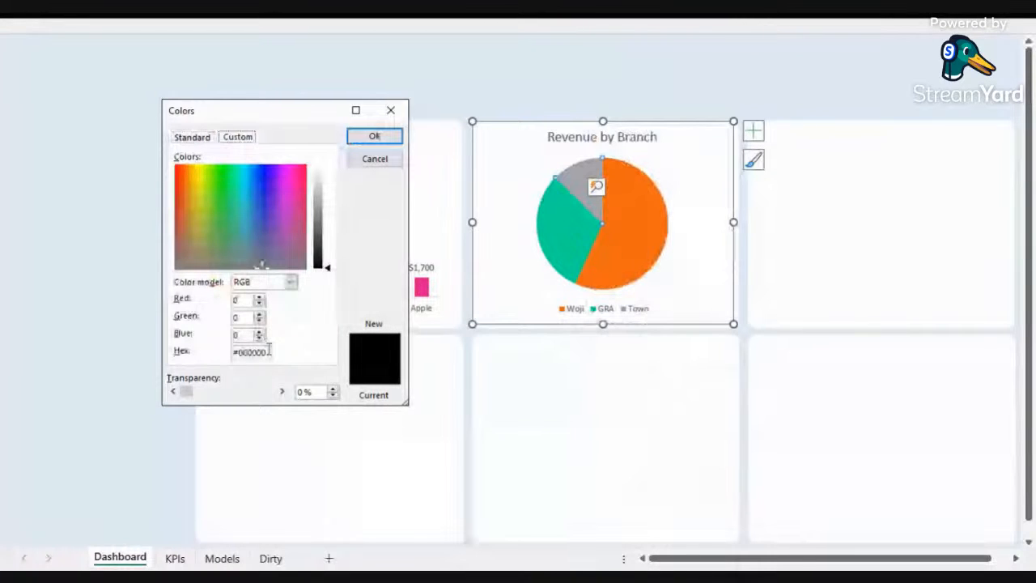
left_click_drag(269, 350, 215, 350)
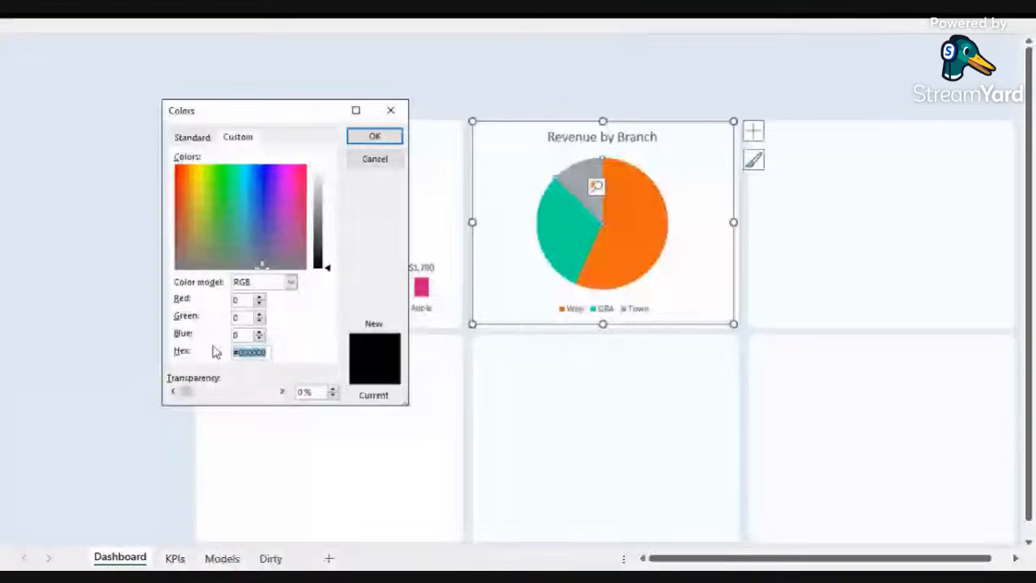
type("5d27b6")
left_click(389, 140)
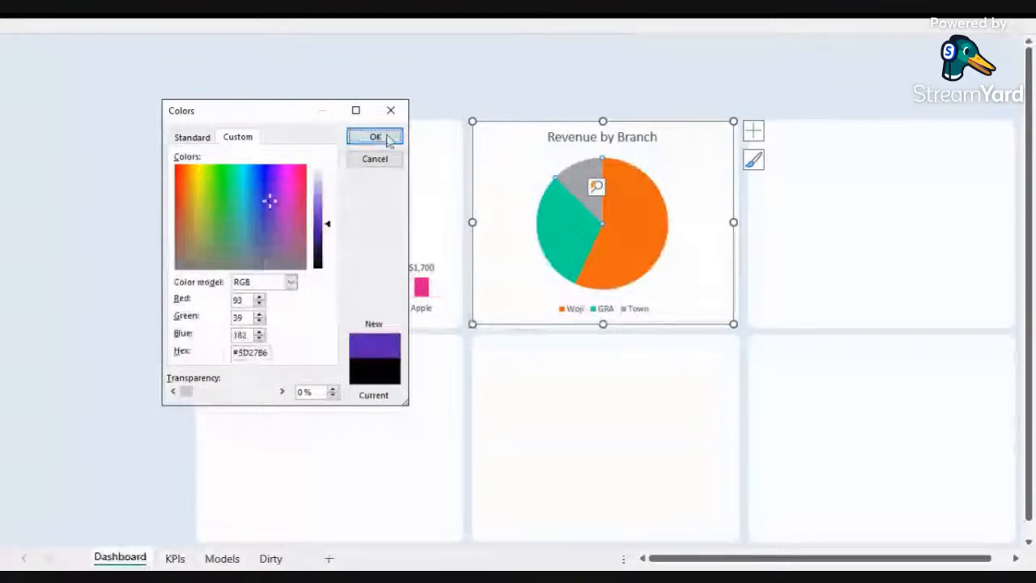
left_click(389, 140)
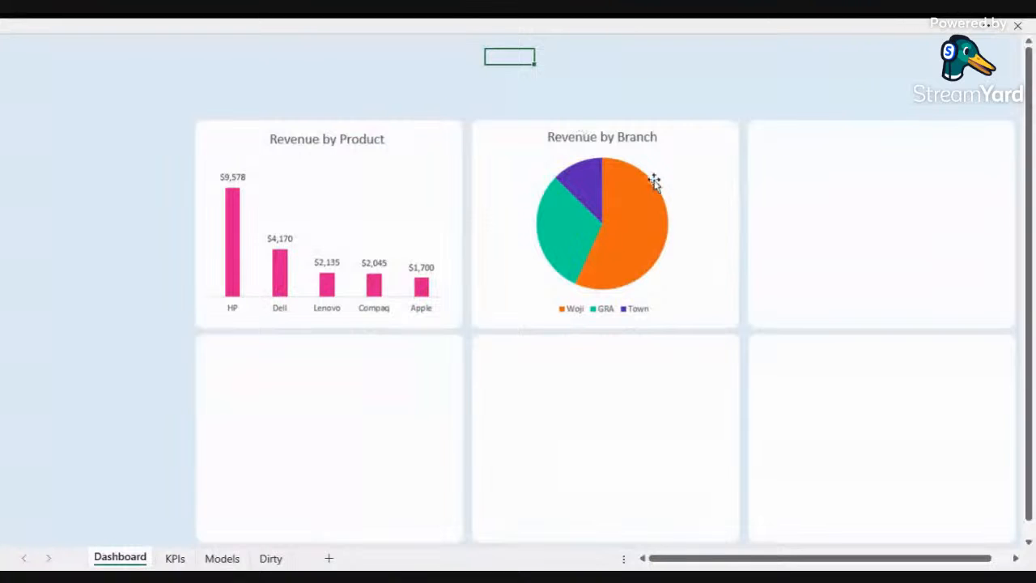
Step: Bring the revenue-by-rep column chart onto the Dashboard and position it over the bottom panels
left_click(665, 258)
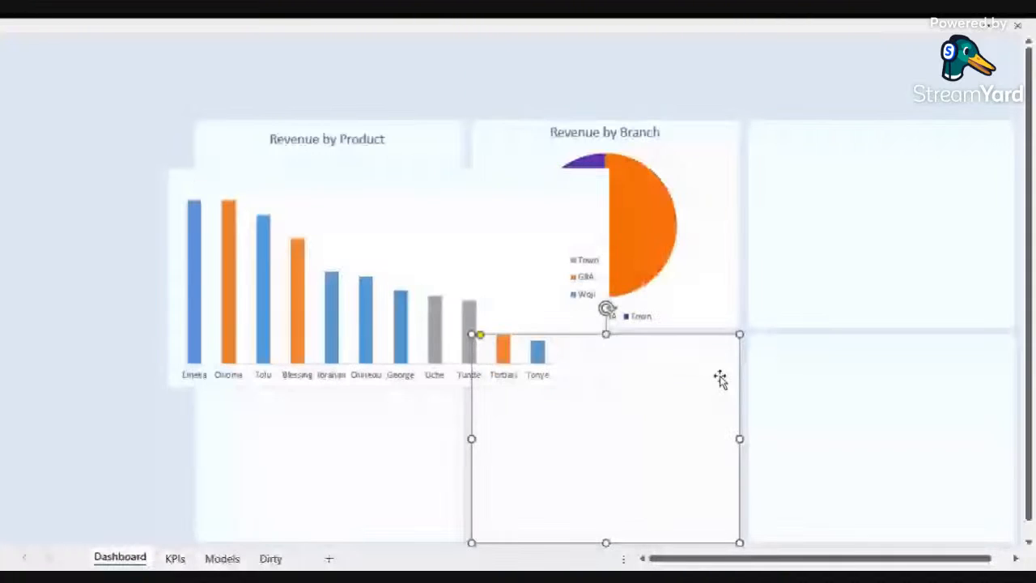
key("Delete")
left_click(766, 432)
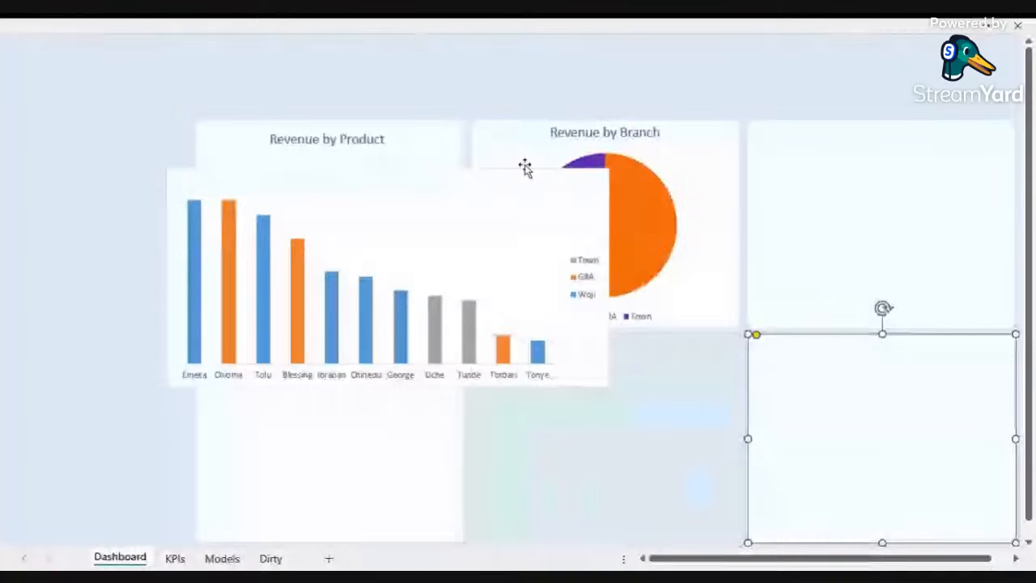
left_click_drag(525, 166, 430, 99)
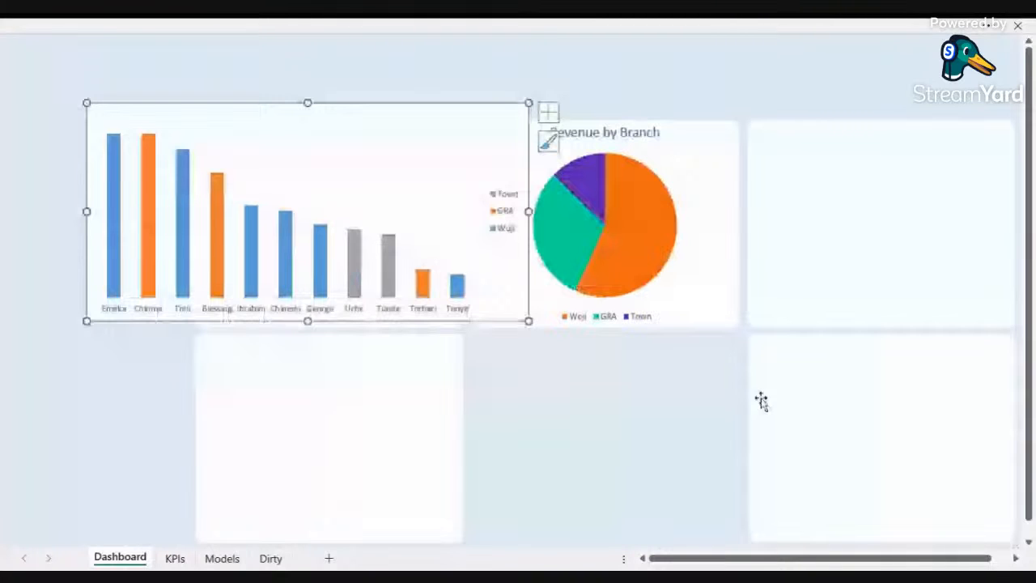
Step: Remove the outline and the fill from the rep column chart's chart area
left_click(761, 400)
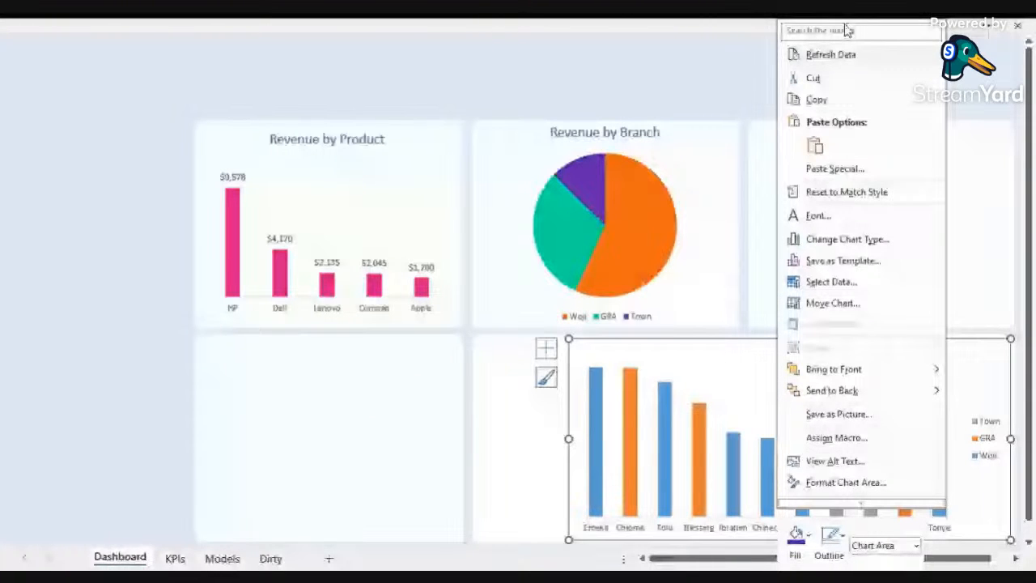
left_click(830, 539)
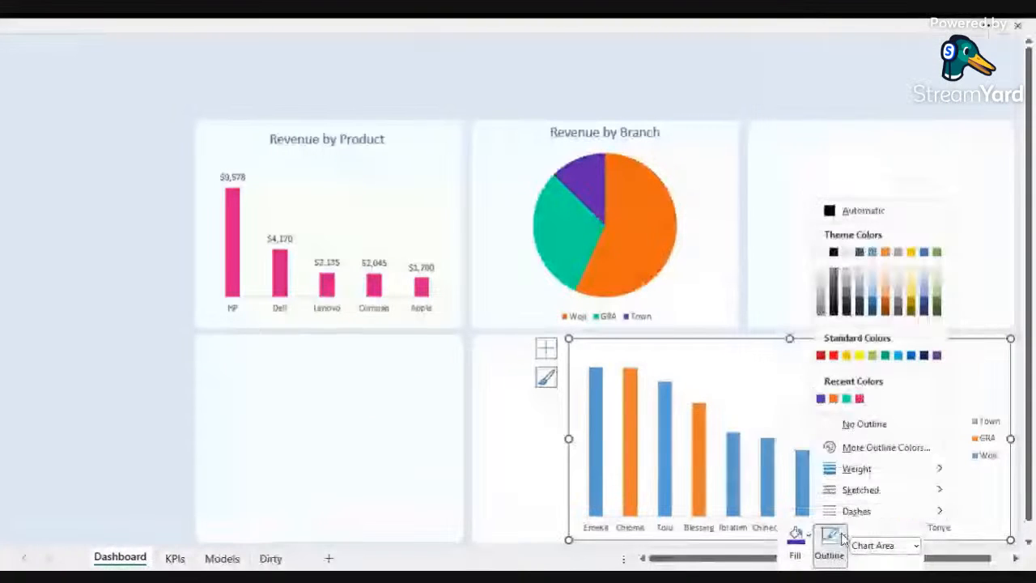
left_click(883, 426)
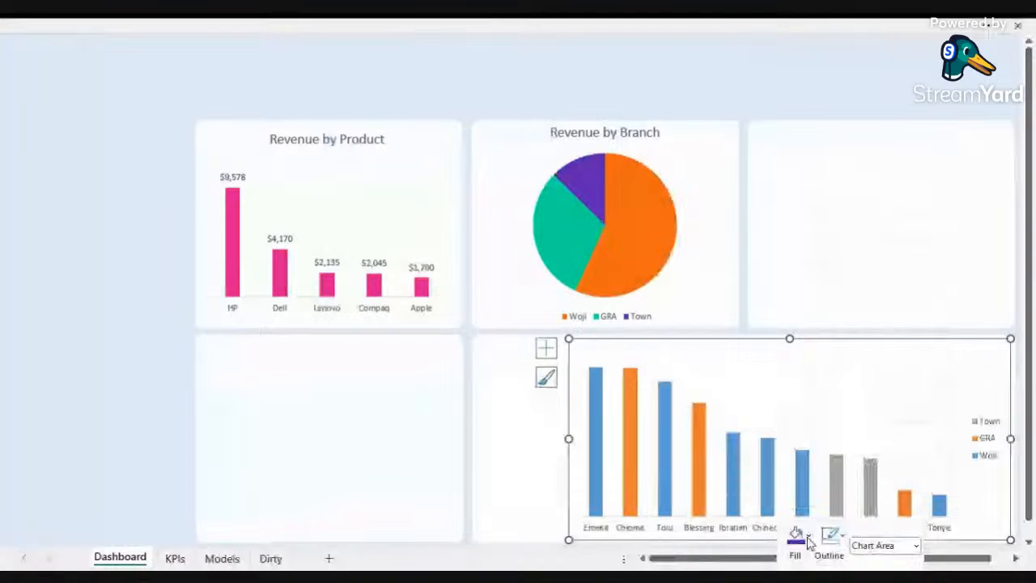
left_click(808, 540)
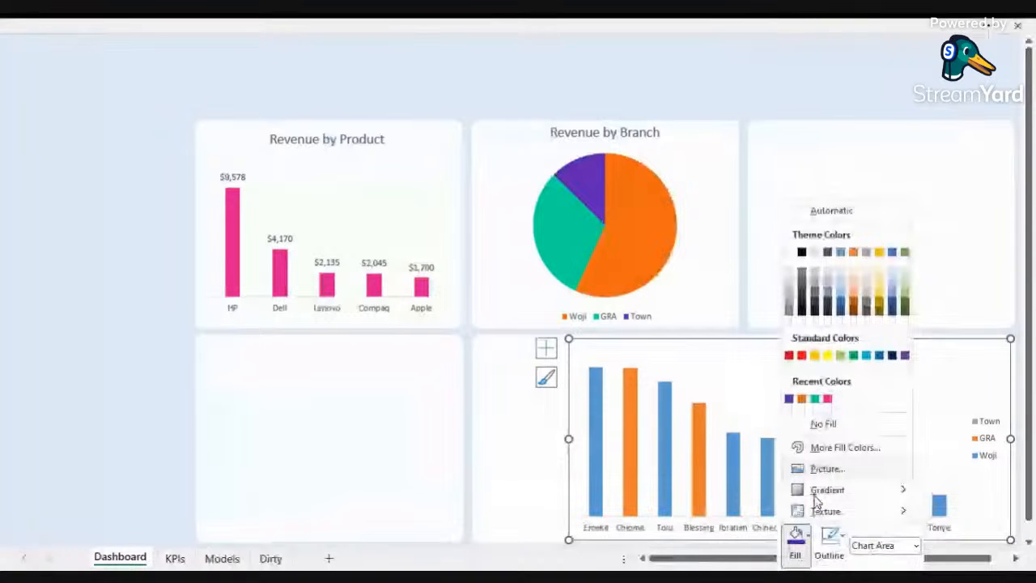
left_click(824, 425)
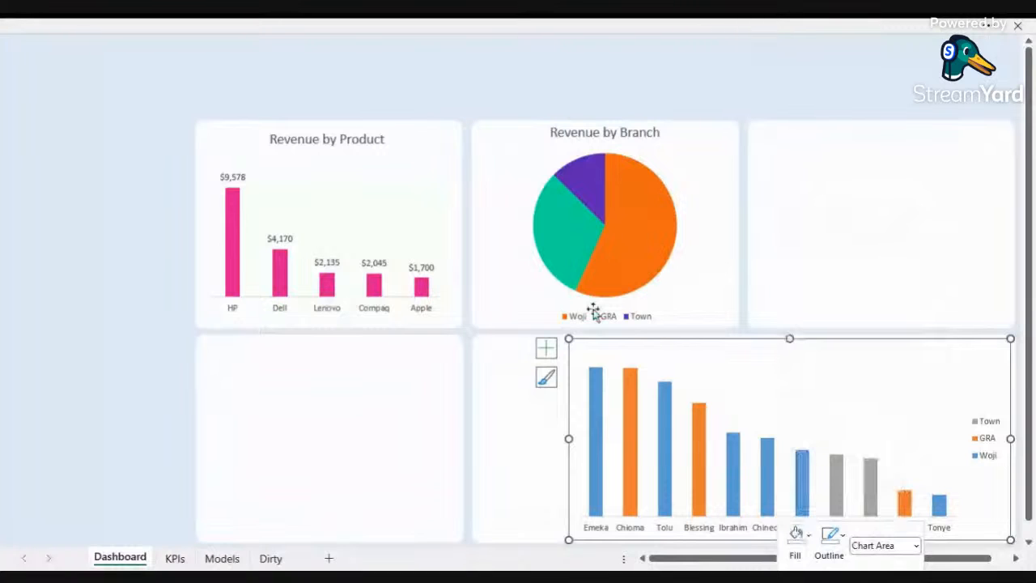
Step: Select the Woji series columns in the rep column chart
left_click(597, 450)
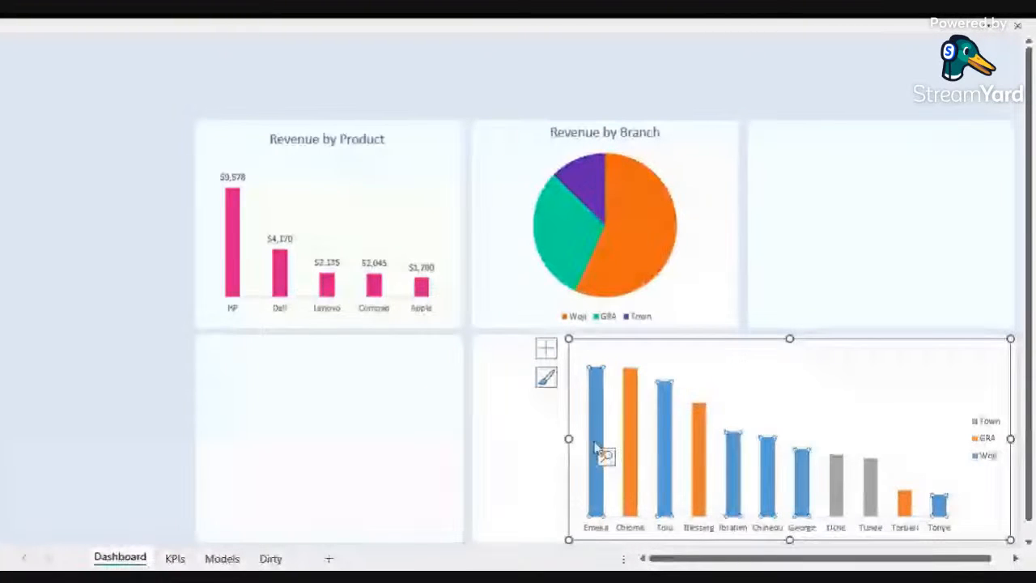
right_click(597, 450)
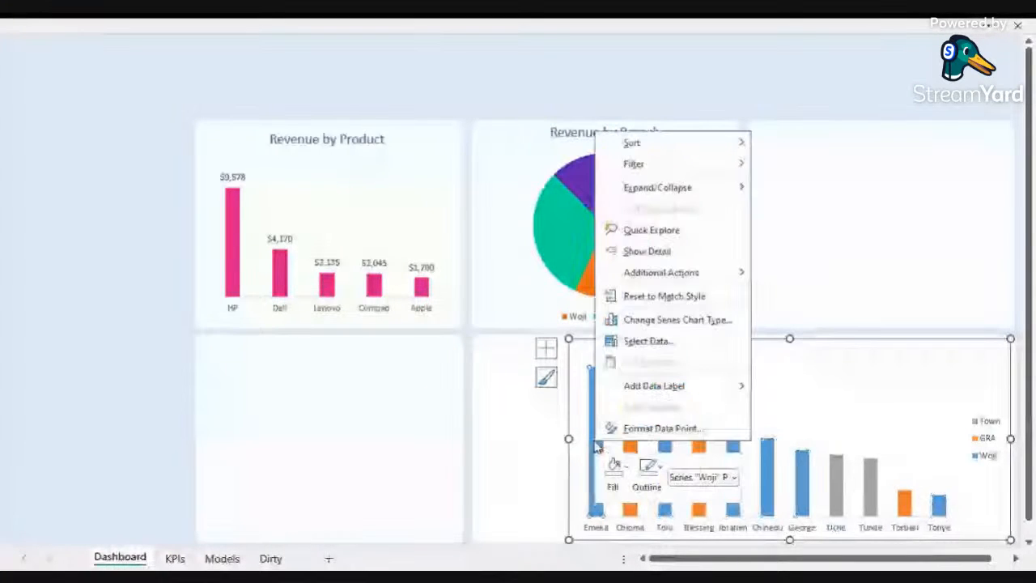
key("Escape")
left_click(607, 415)
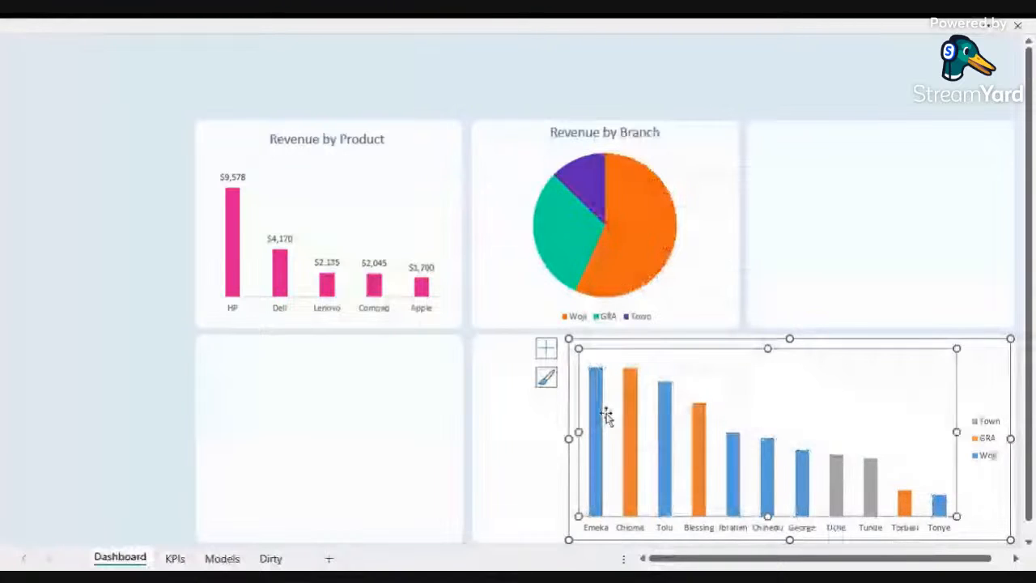
left_click(596, 426)
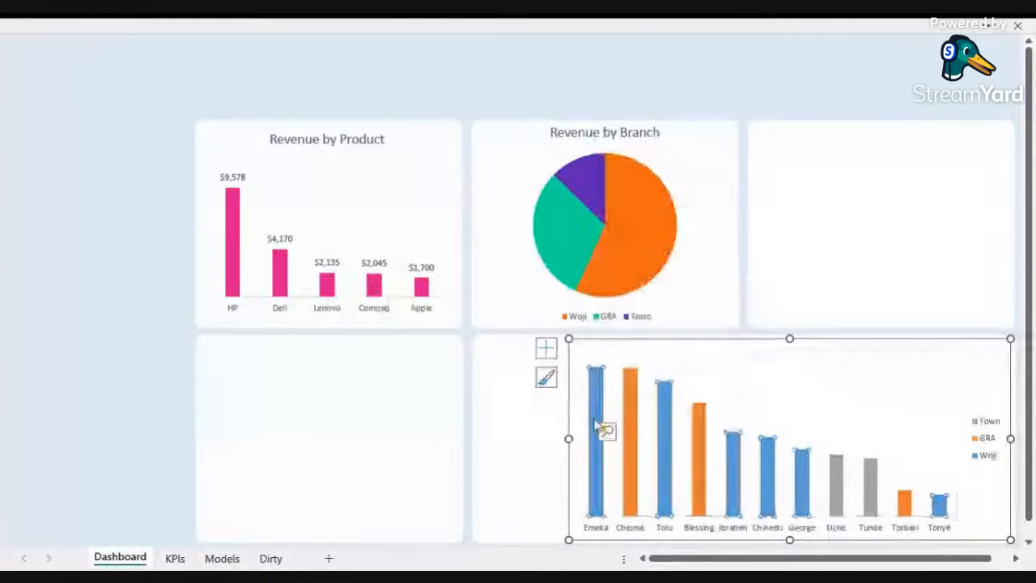
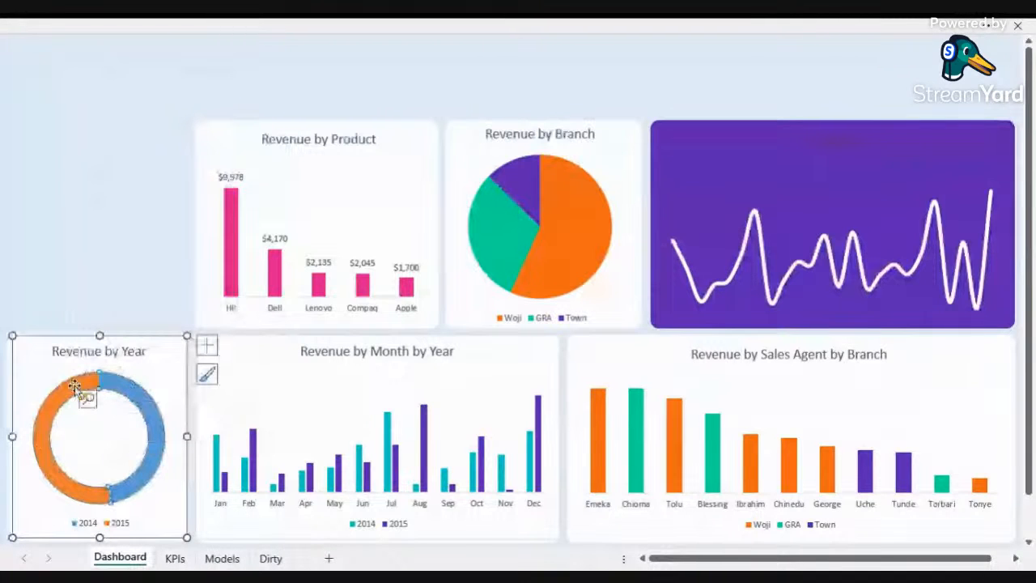
right_click(75, 387)
key("Escape")
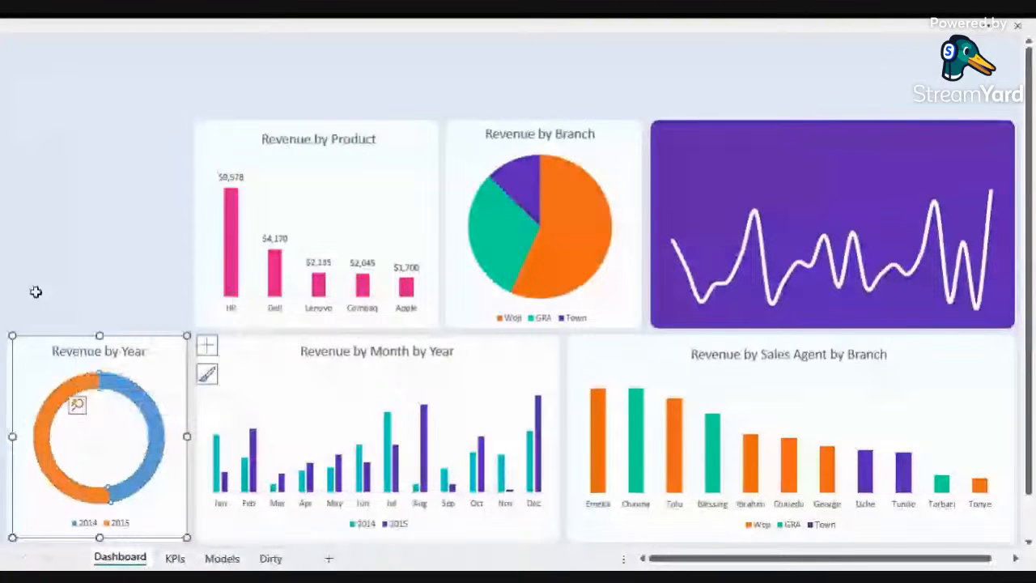
key("Escape")
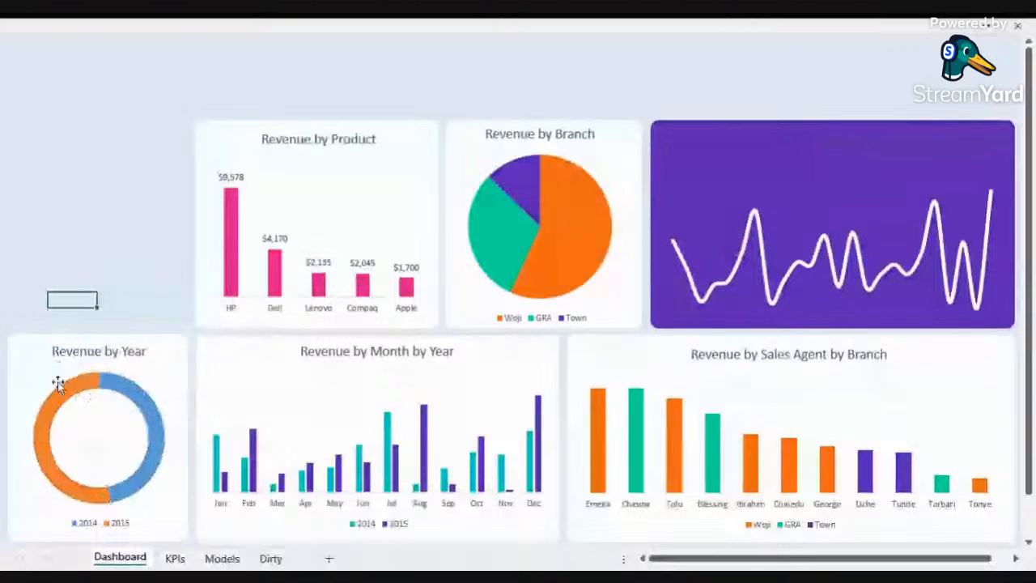
Step: Fill the orange 2015 slice of the Revenue by Year donut with the green recent colour
double_click(62, 386)
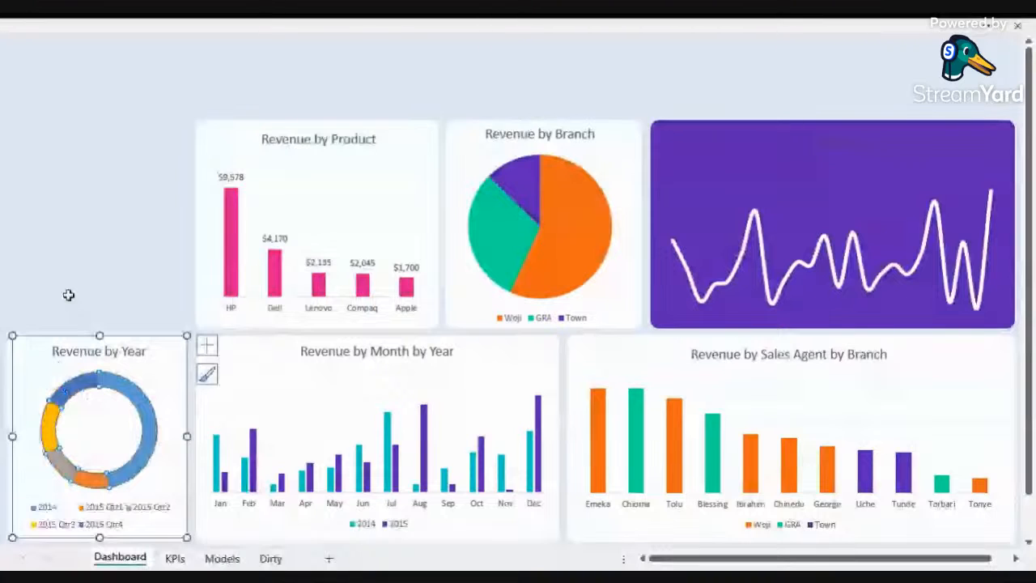
double_click(68, 387)
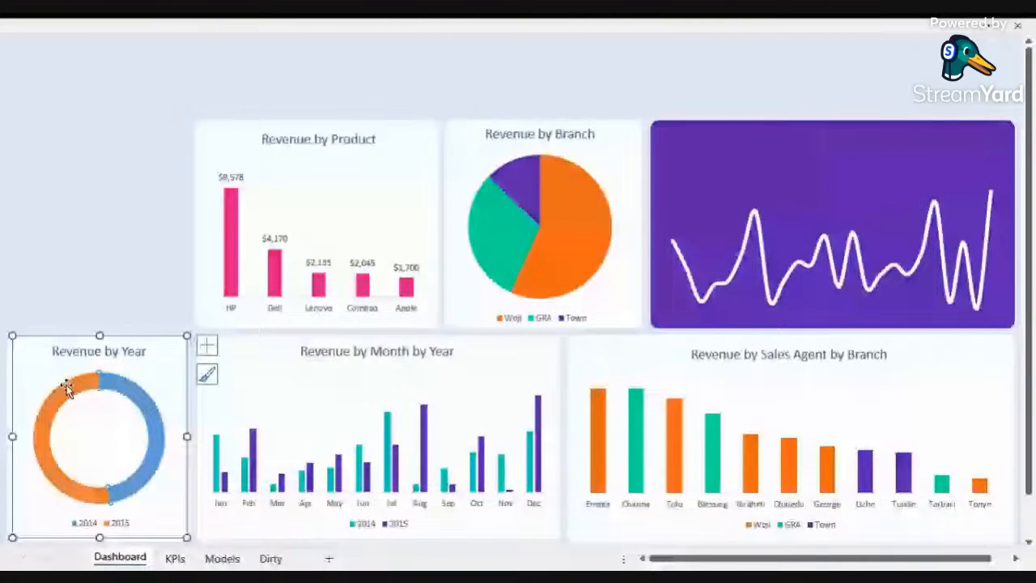
right_click(67, 386)
left_click(86, 411)
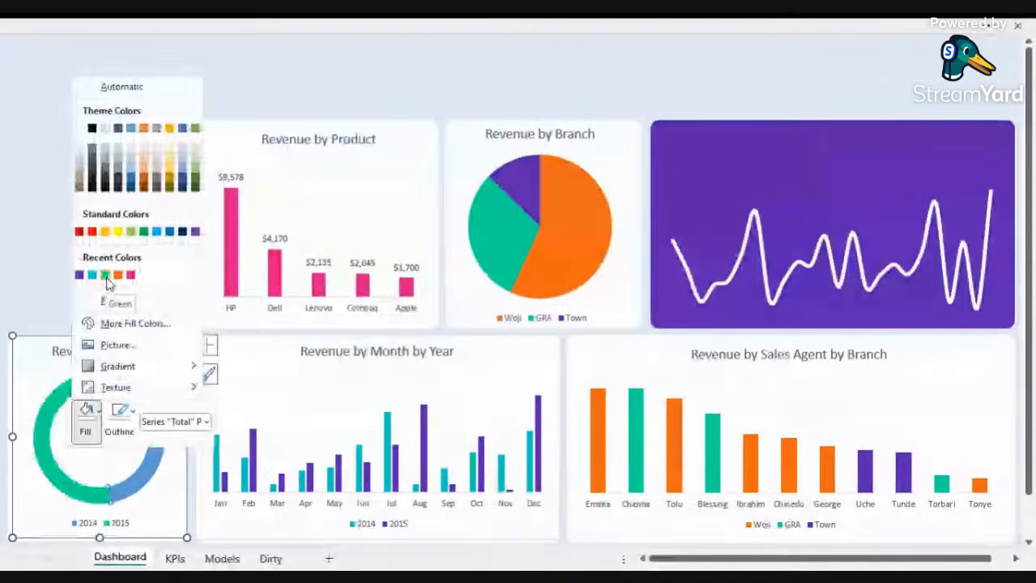
left_click(106, 276)
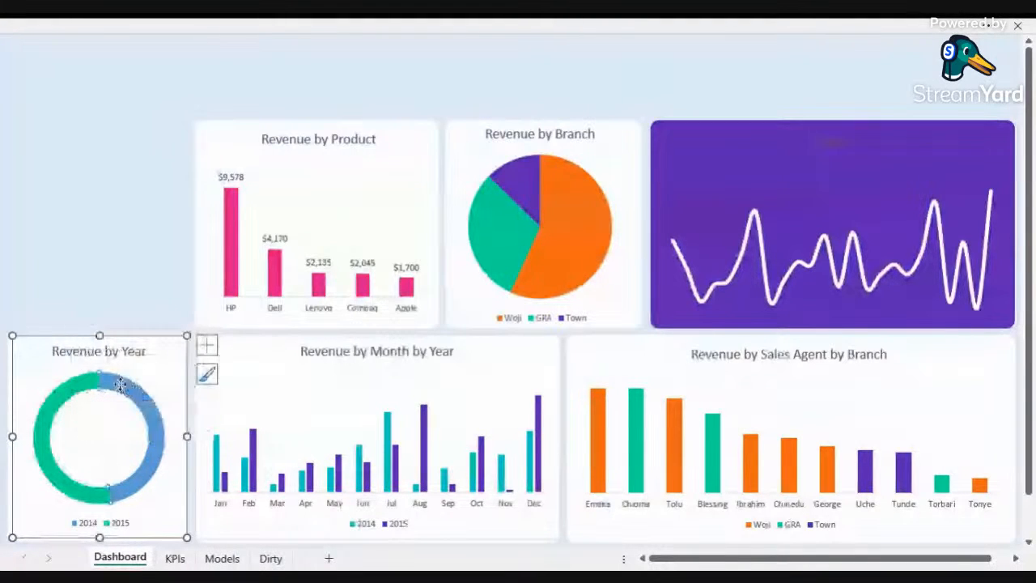
Step: Fill the remaining blue slice of the Revenue by Year donut with the purple recent colour
right_click(66, 389)
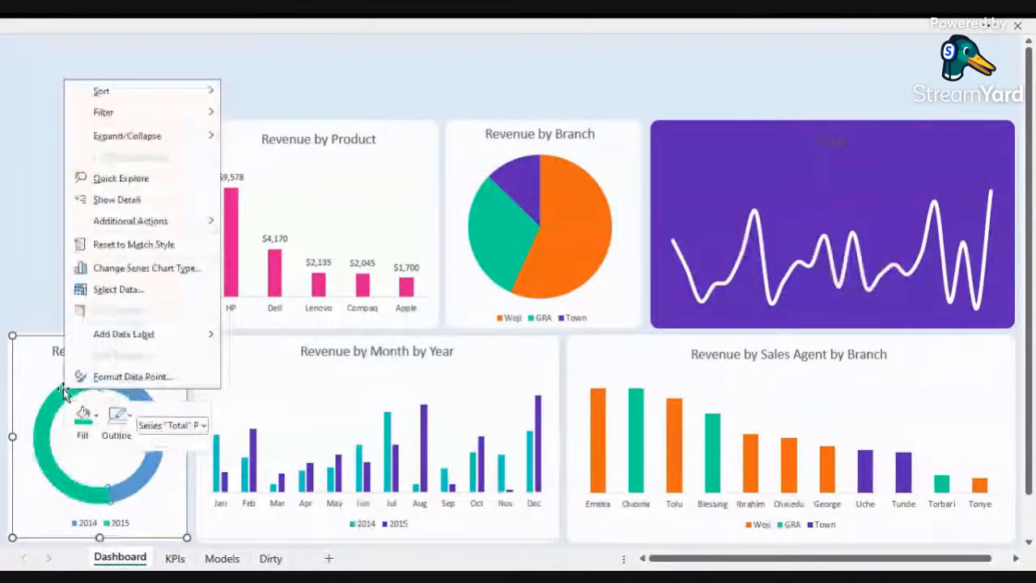
right_click(129, 389)
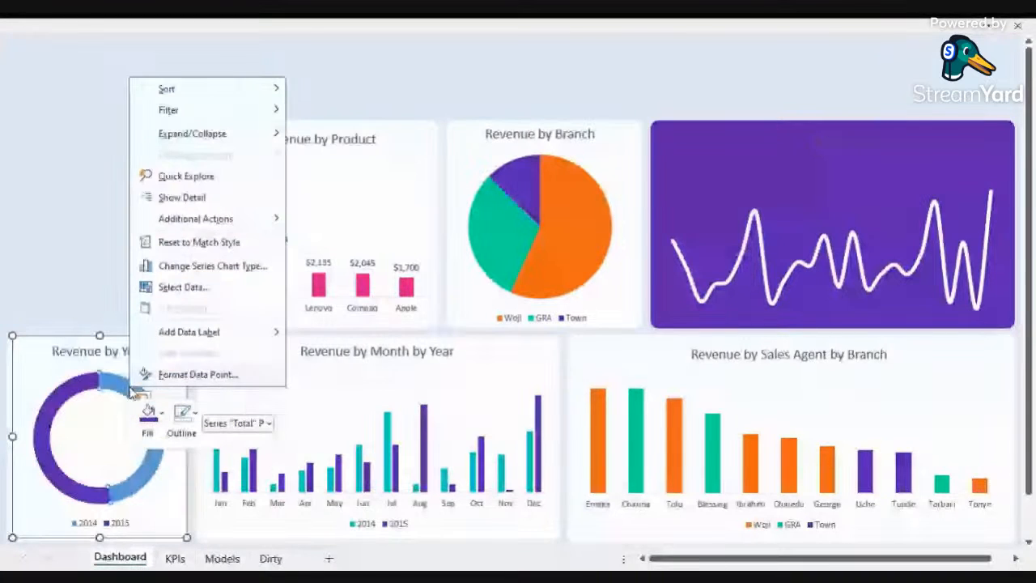
left_click(149, 418)
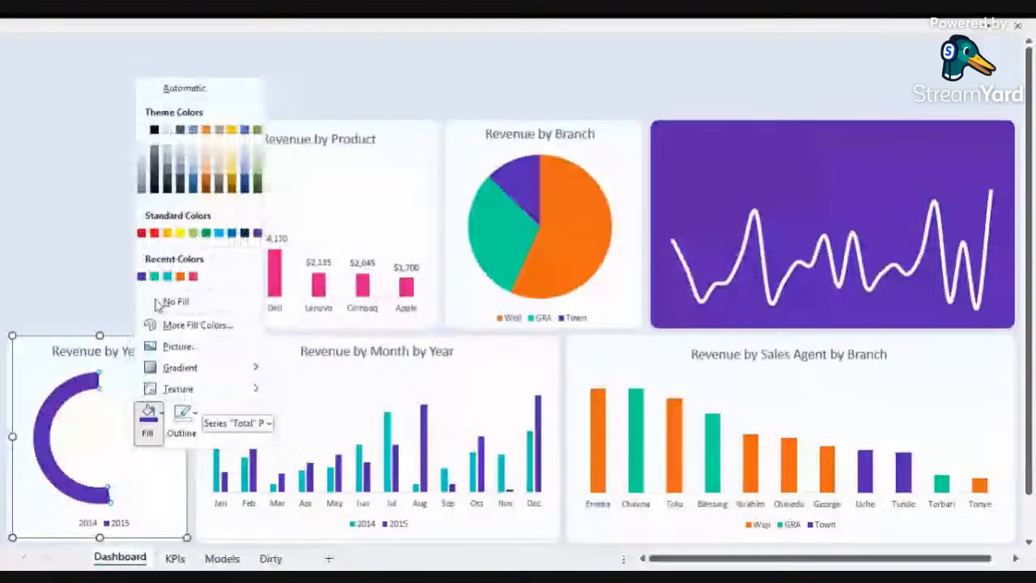
left_click(66, 302)
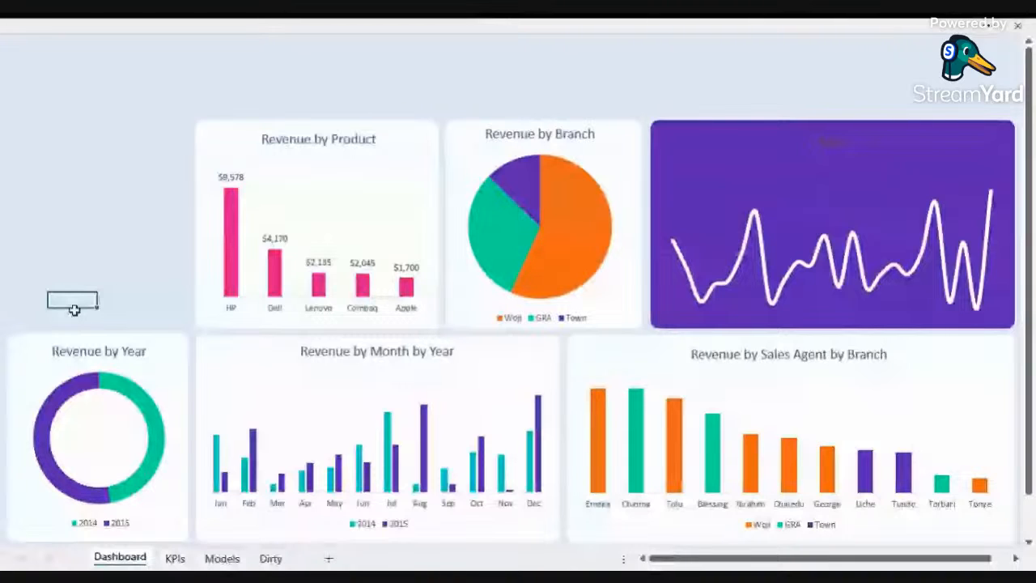
Step: Insert a Branch slicer from the Revenue by Product chart, shorten it and place it in the empty top-left area
left_click(330, 225)
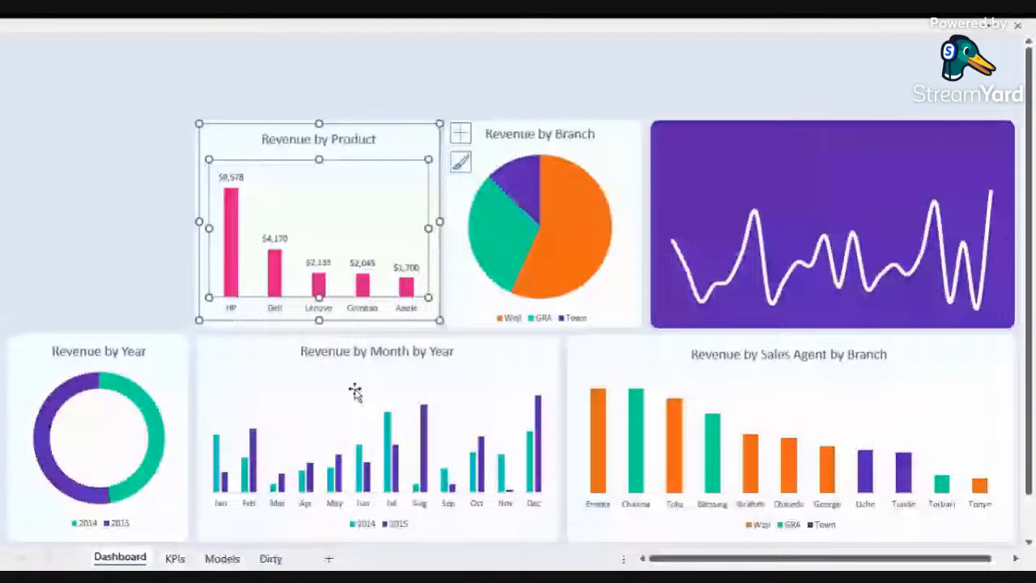
key("ctrl+shift+F1")
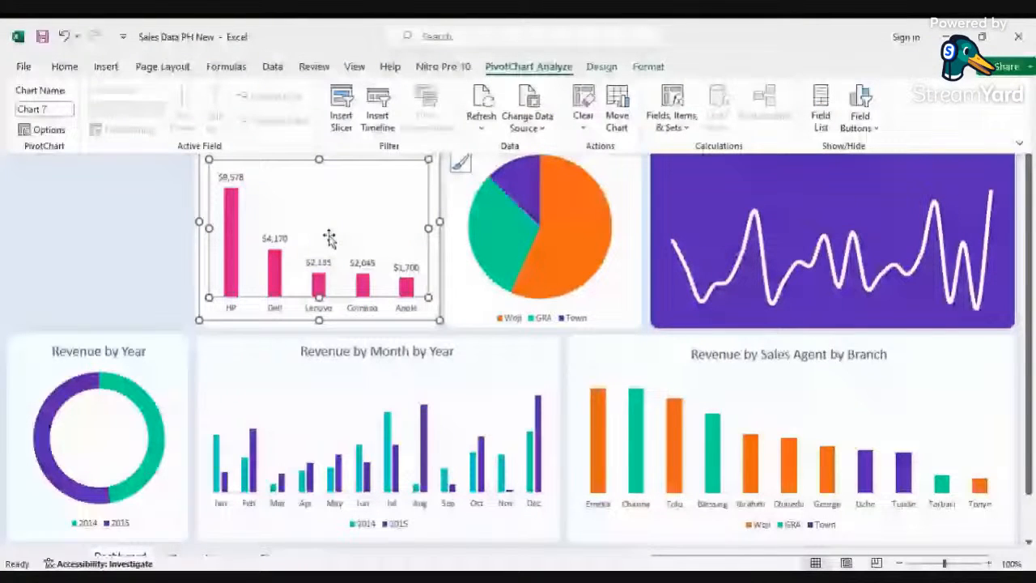
key("ctrl+shift+F1")
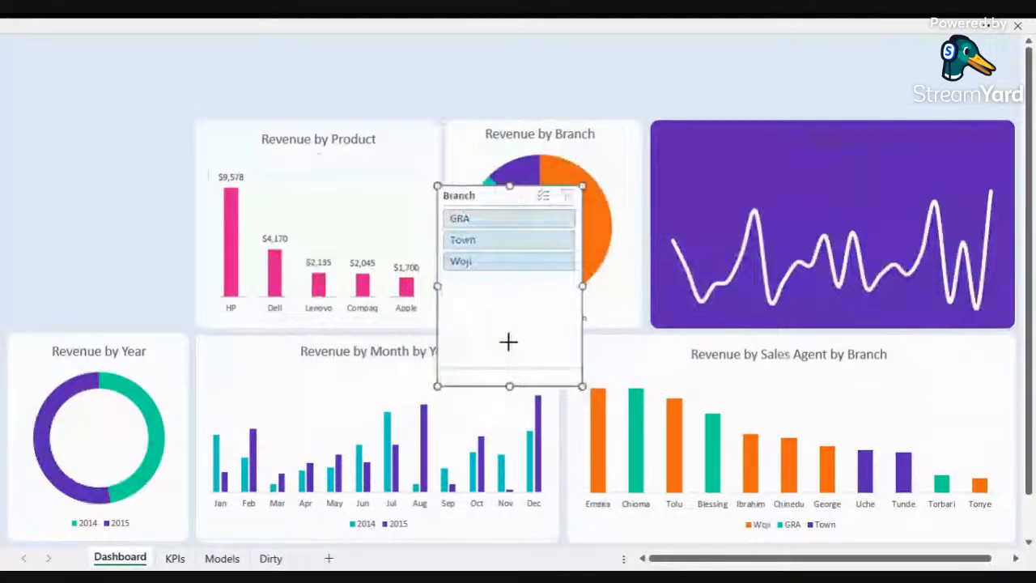
left_click_drag(508, 342, 509, 285)
left_click_drag(487, 196, 61, 203)
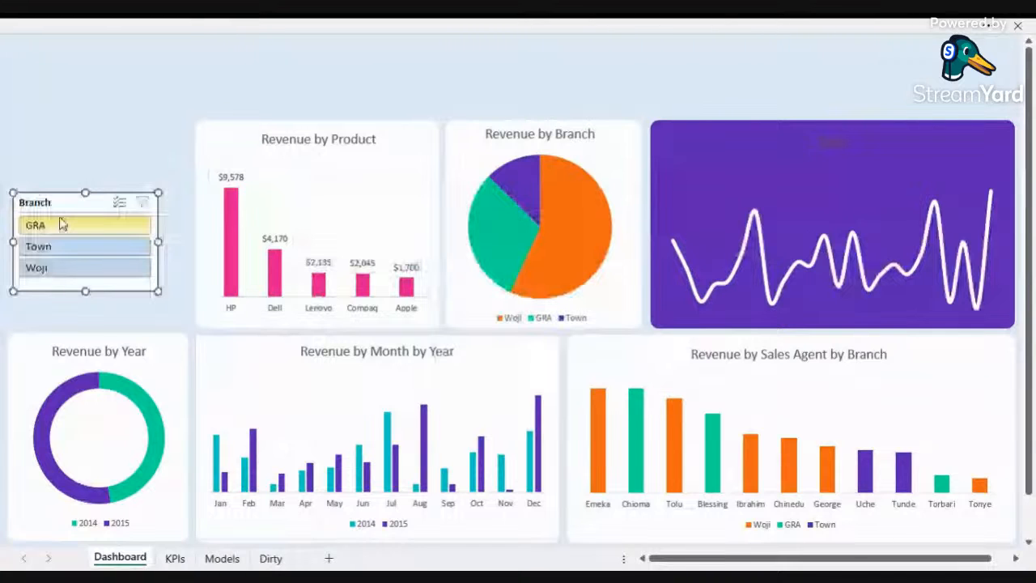
Step: Filter the product chart by each branch with the Branch slicer
left_click(62, 224)
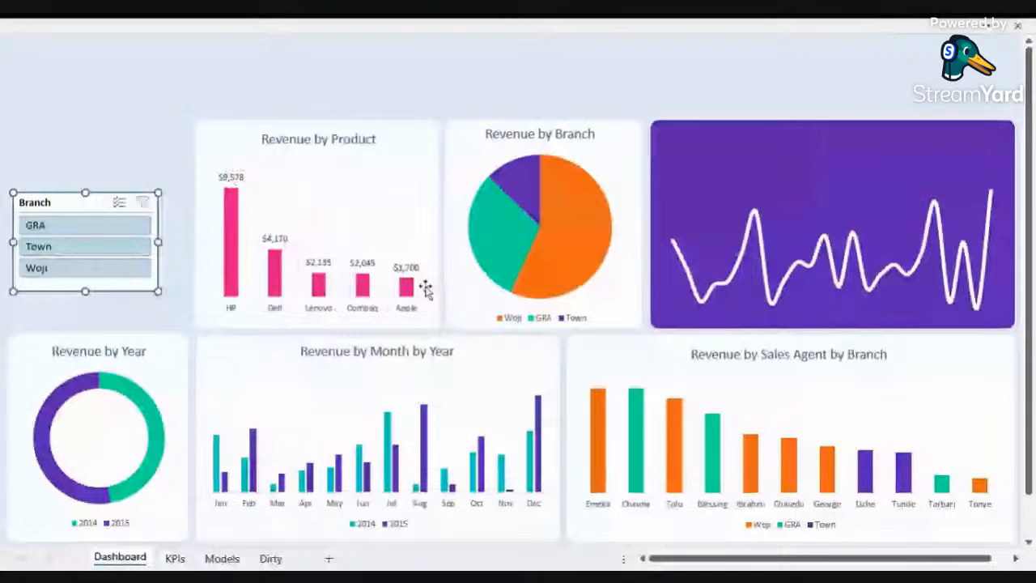
left_click(86, 226)
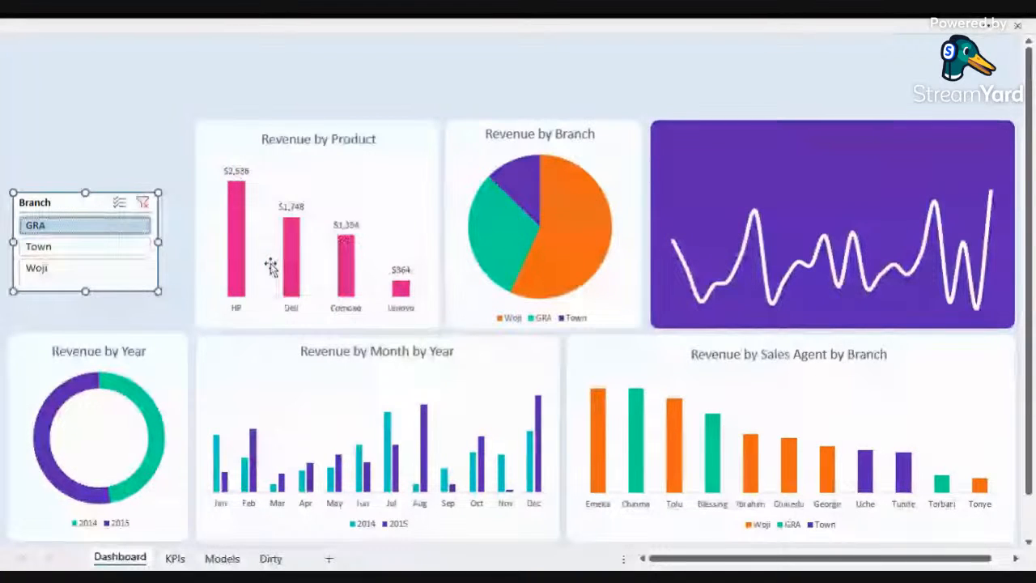
left_click(71, 252)
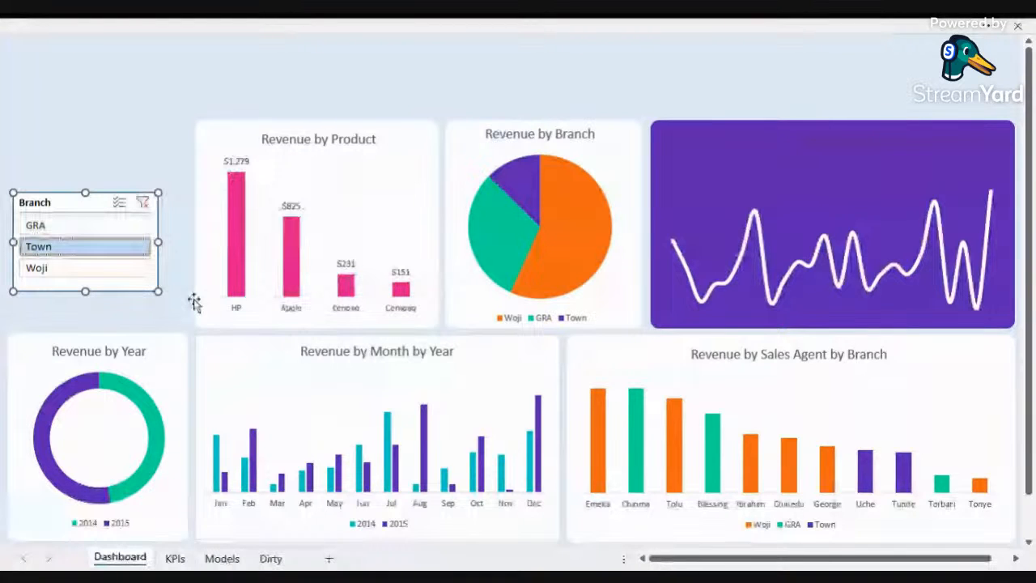
left_click(111, 232)
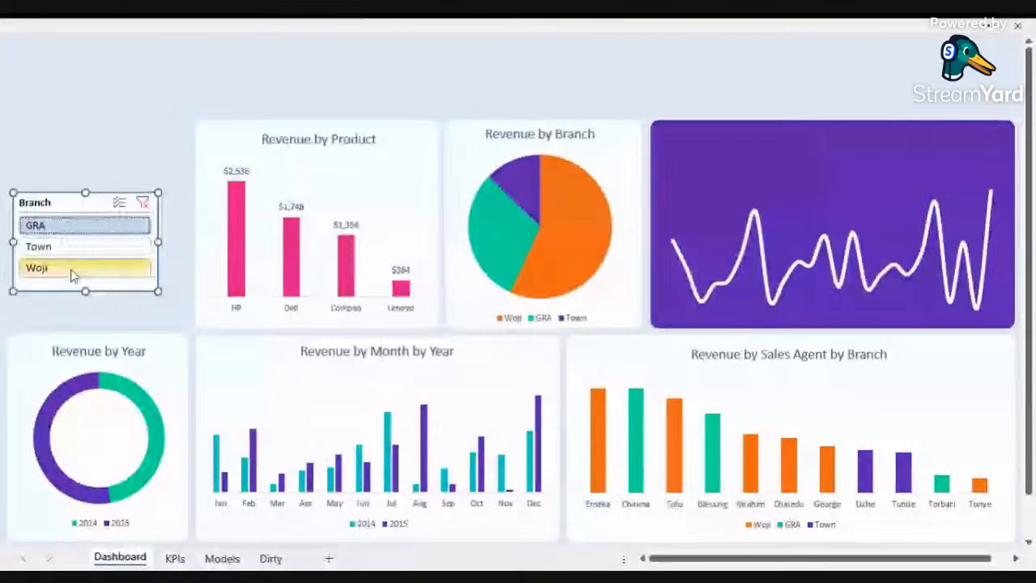
left_click(71, 268, "shift")
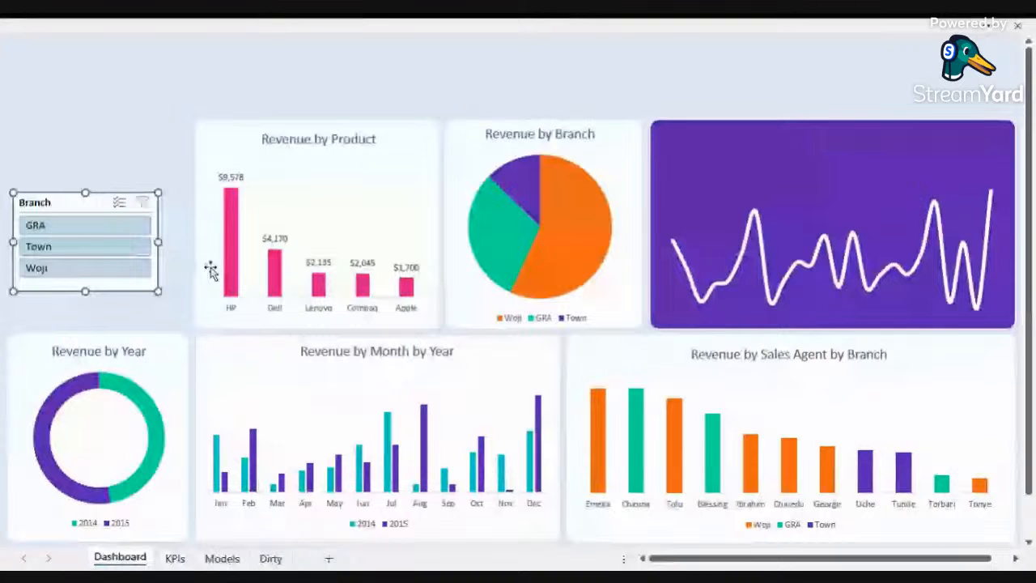
Step: Connect the Branch slicer to all the dashboard's PivotTables through Report Connections
right_click(68, 204)
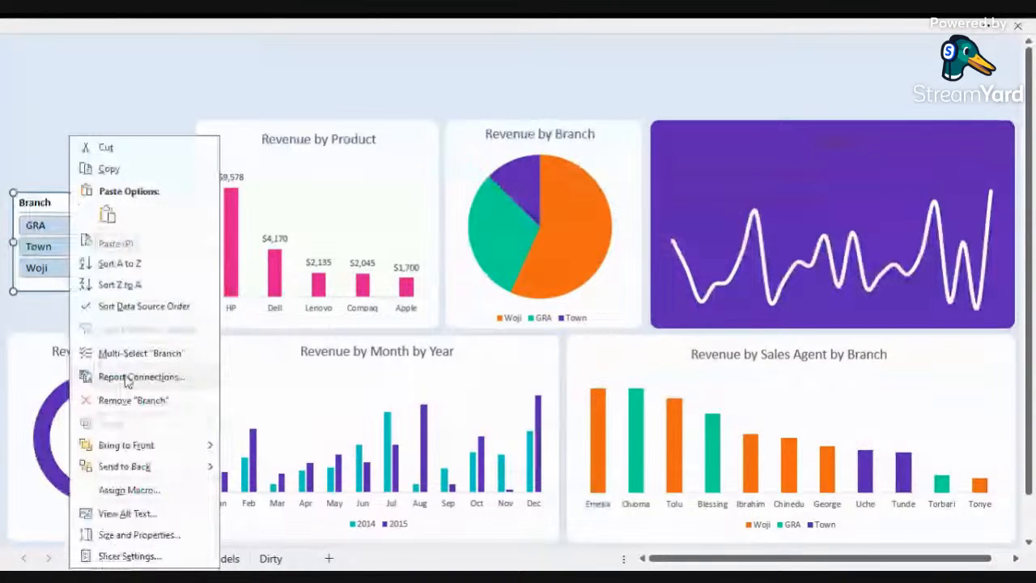
left_click(128, 383)
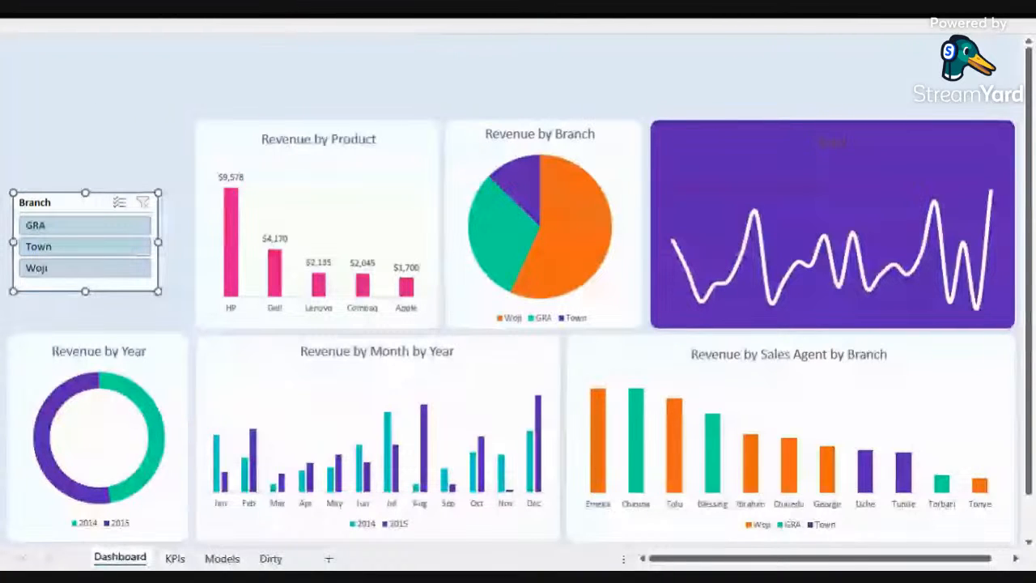
Step: Test the Branch slicer on GRA, Town and Woji across all charts, then clear the slicer filter
left_click(84, 226)
left_click(84, 247)
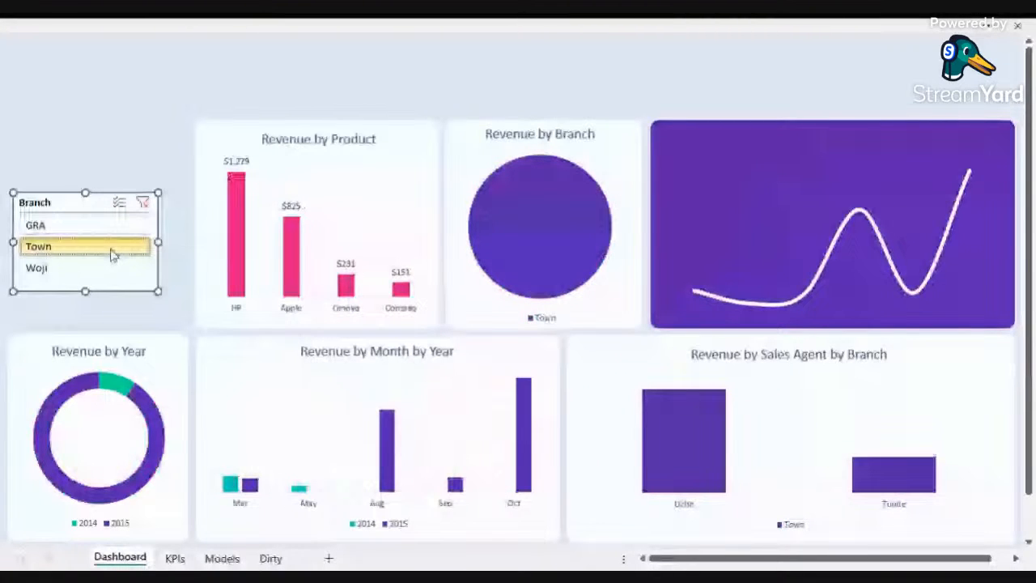
left_click(90, 268)
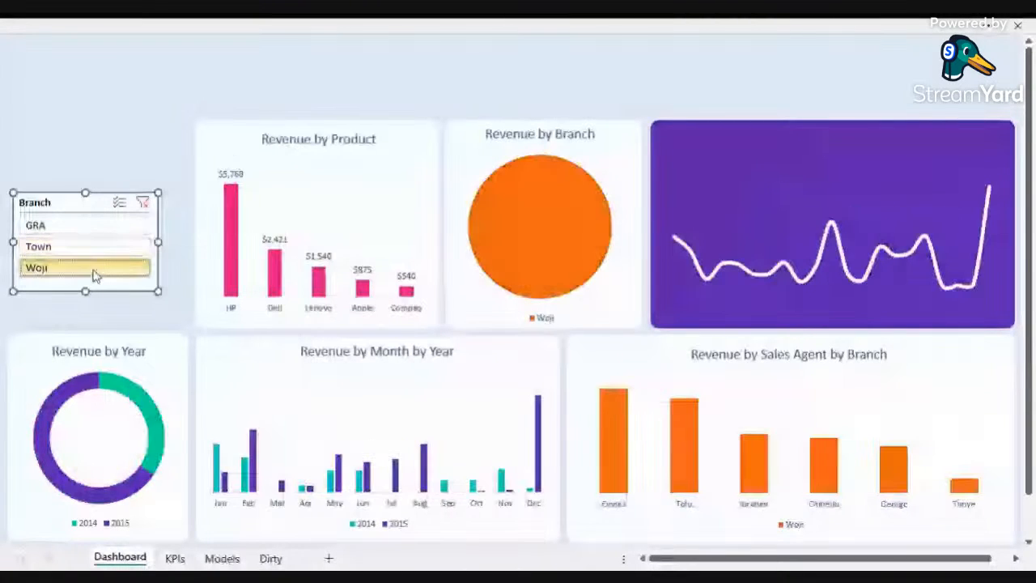
left_click(70, 228)
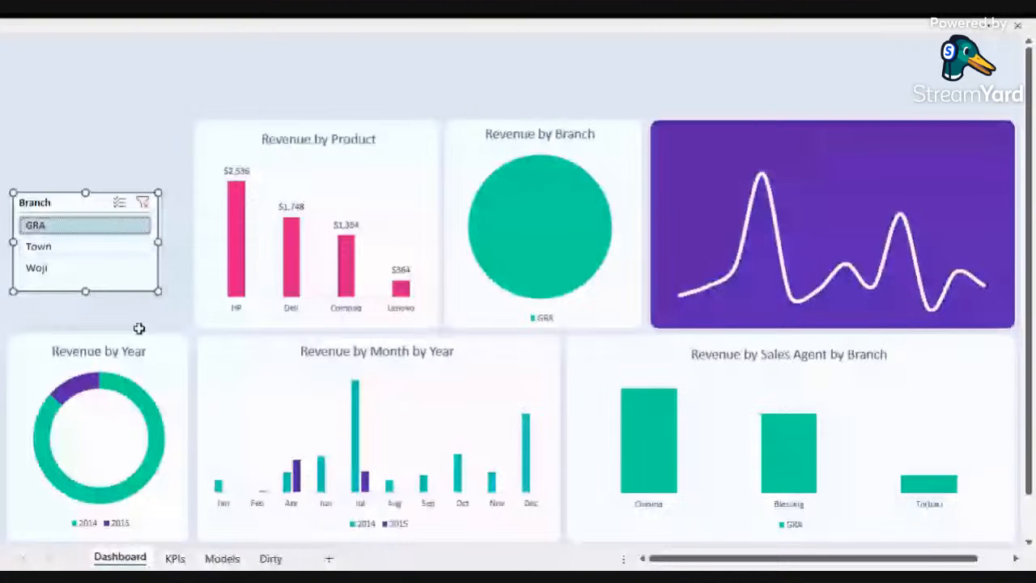
left_click(97, 247)
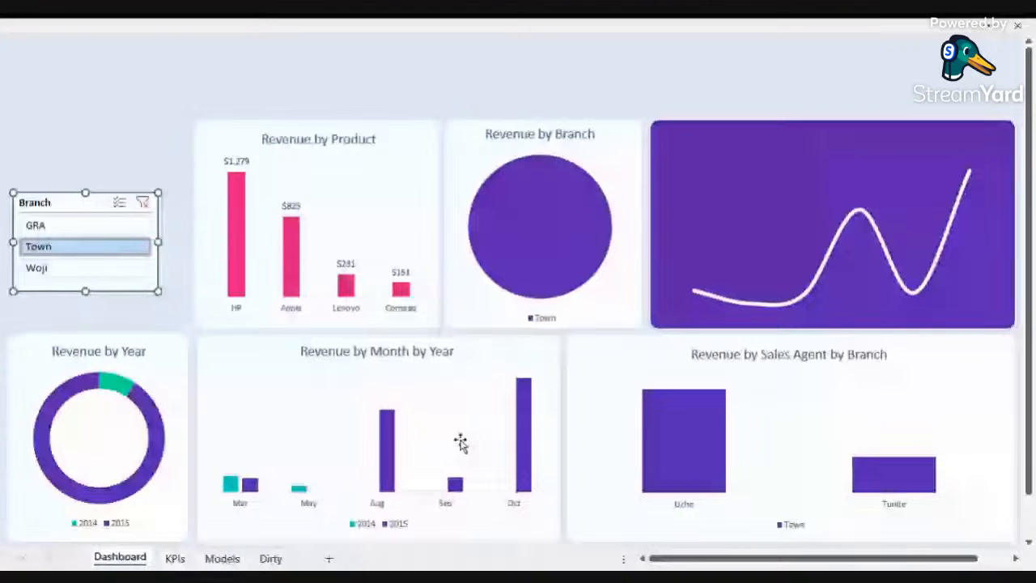
left_click(50, 266)
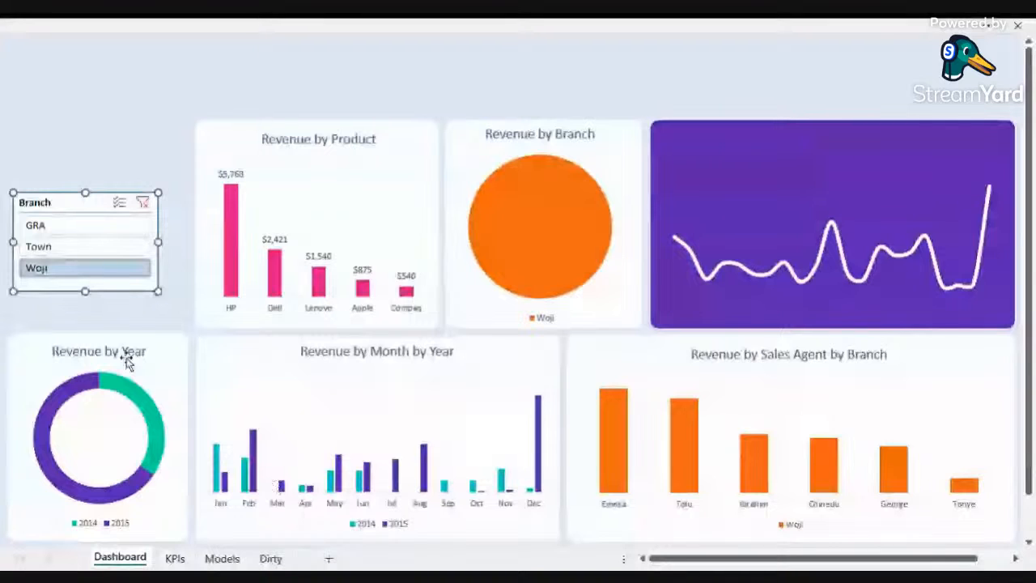
left_click(143, 201)
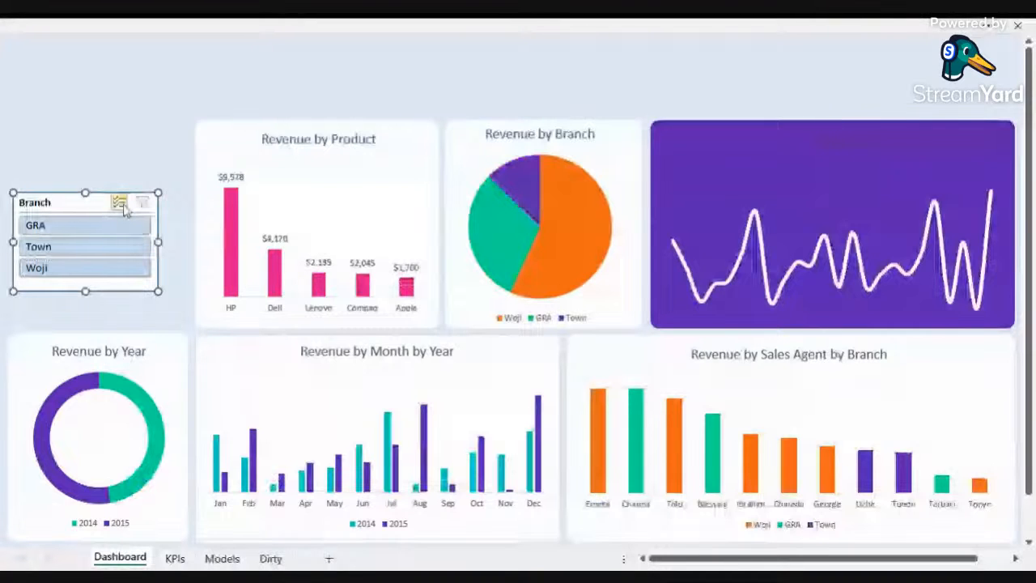
Step: Move the Branch slicer to the top of the sheet above the Revenue by Product chart
left_click_drag(74, 204, 91, 155)
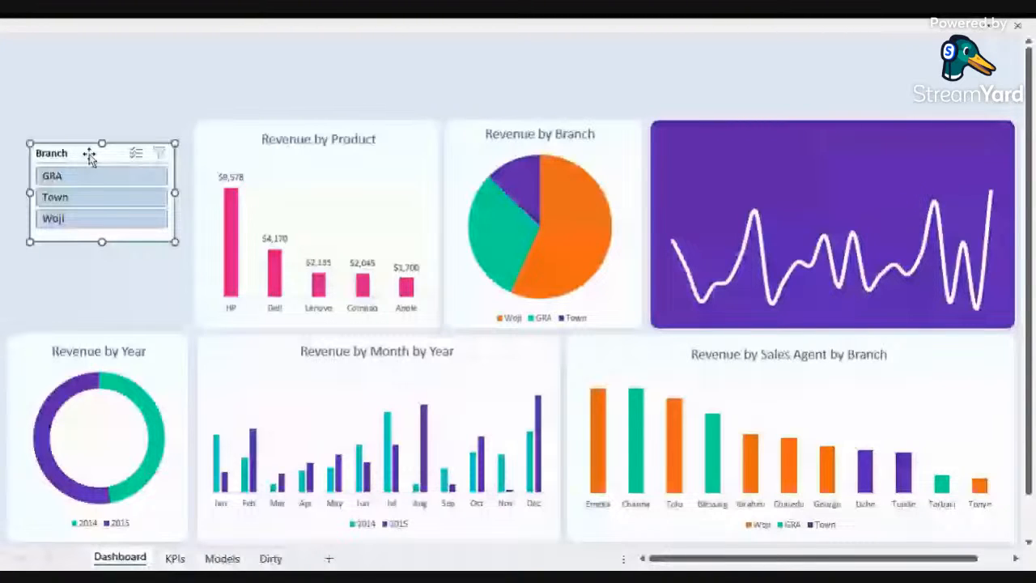
left_click_drag(89, 156, 313, 56)
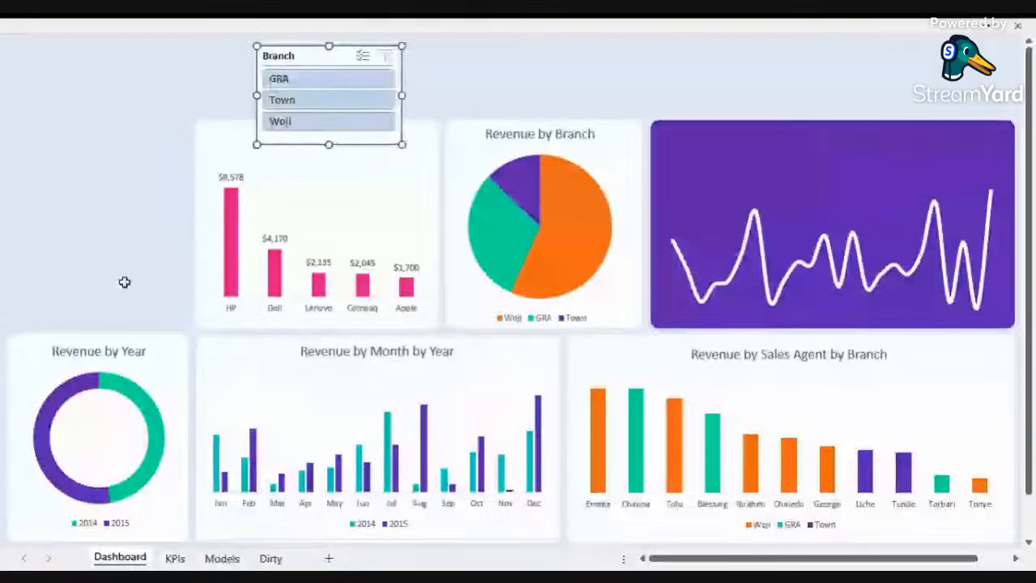
Step: Delete the selected item at the year donut and move the blank white panel into the empty top-left slot
left_click(28, 336)
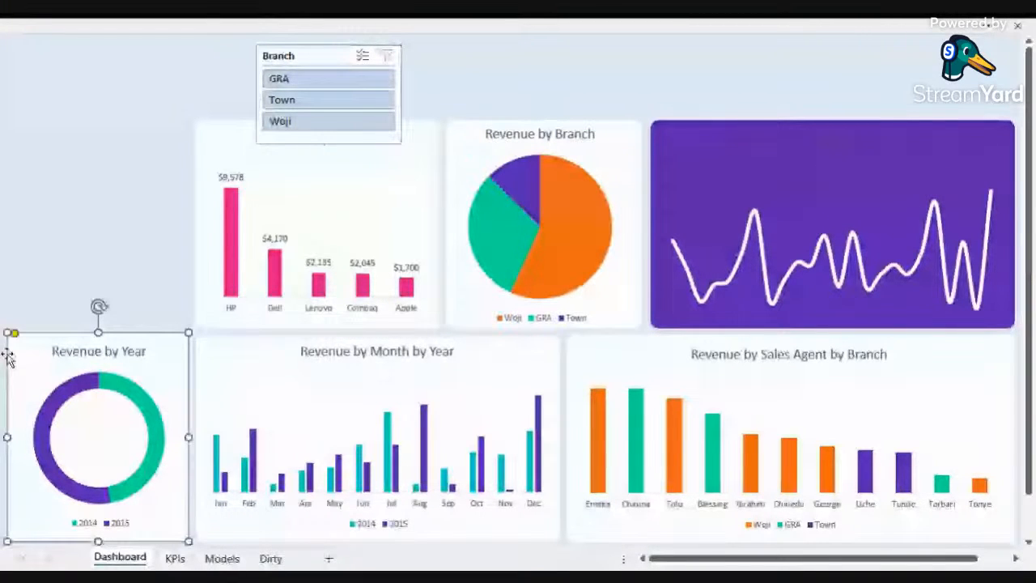
key("Delete")
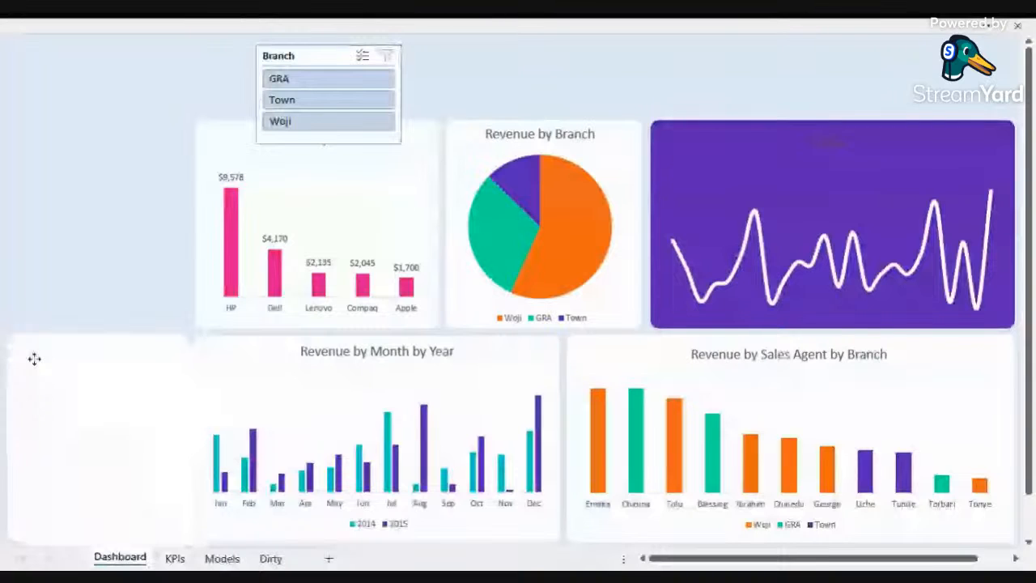
left_click_drag(34, 359, 19, 142)
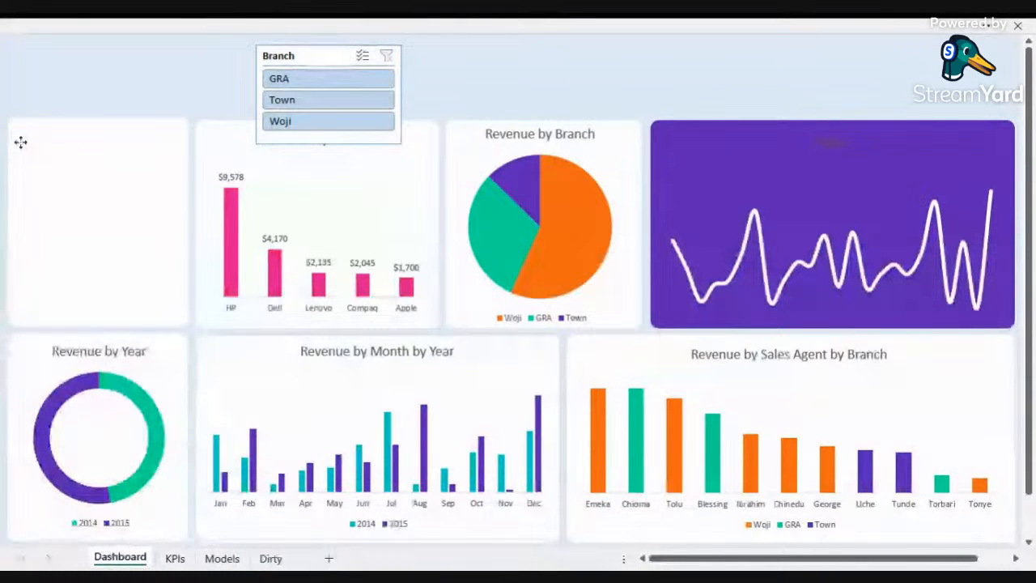
Step: Nudge the Branch slicer slightly up and left so it sits just above the product chart
left_click(27, 153)
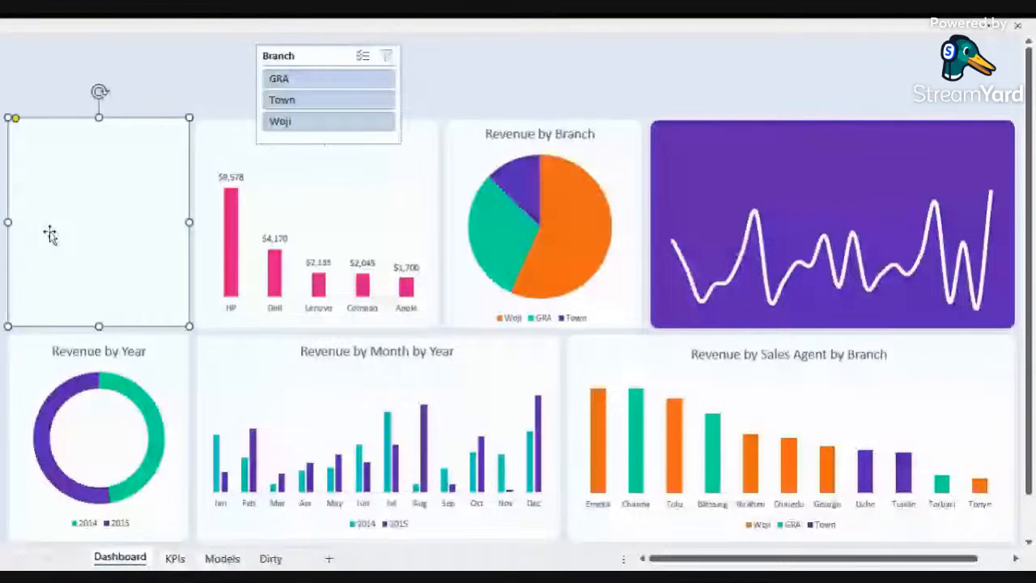
left_click(10, 353, "ctrl")
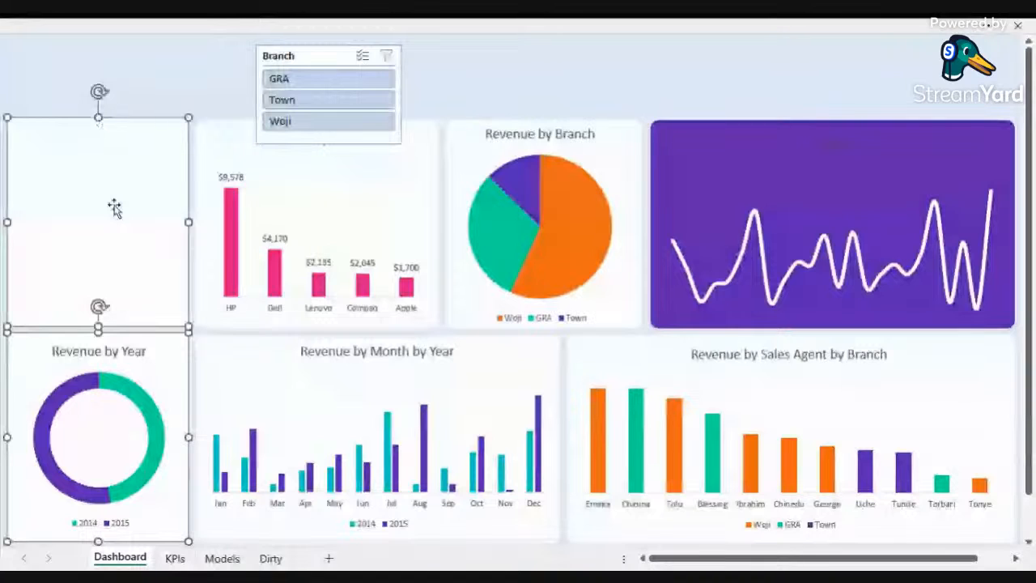
left_click_drag(317, 55, 267, 45)
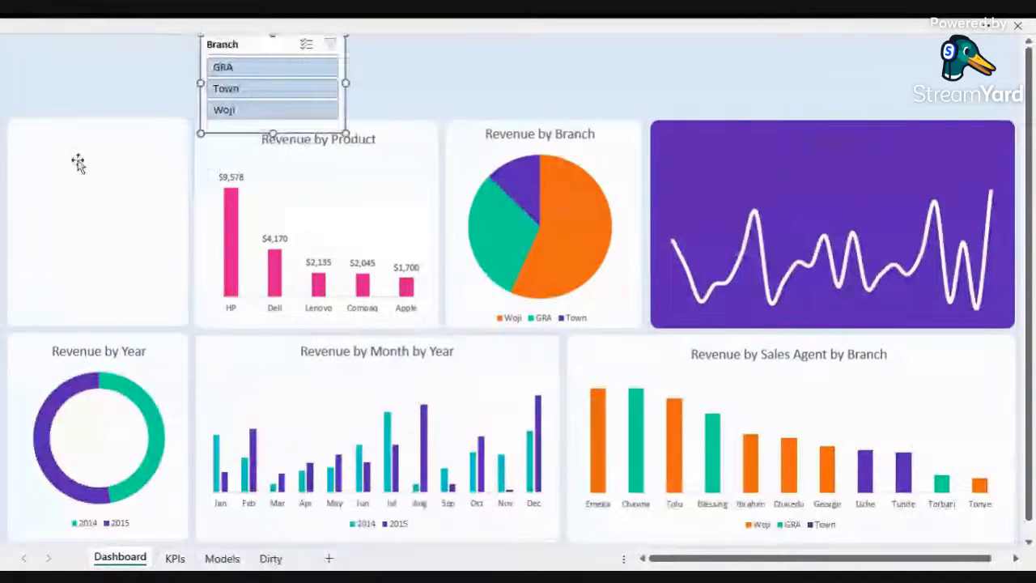
Step: Send the blank top-left panel to the back and place the Branch slicer over it
right_click(78, 164)
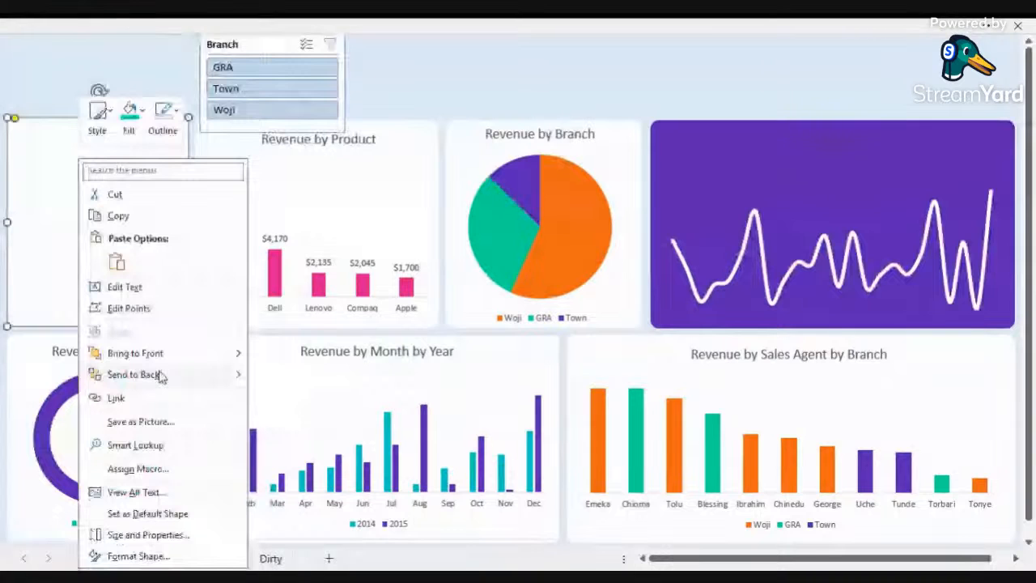
mouse_move(237, 379)
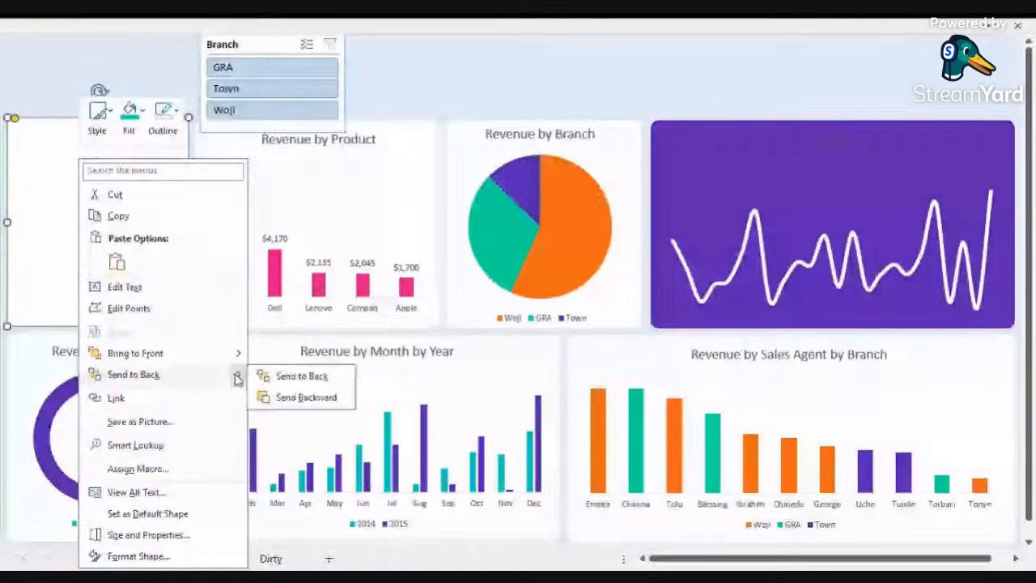
left_click(301, 376)
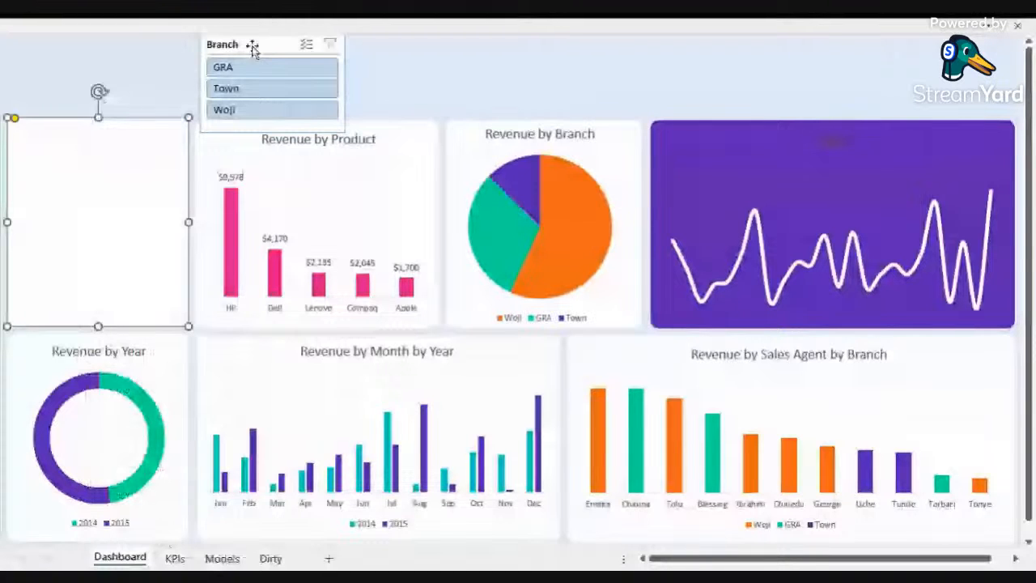
left_click_drag(252, 49, 98, 112)
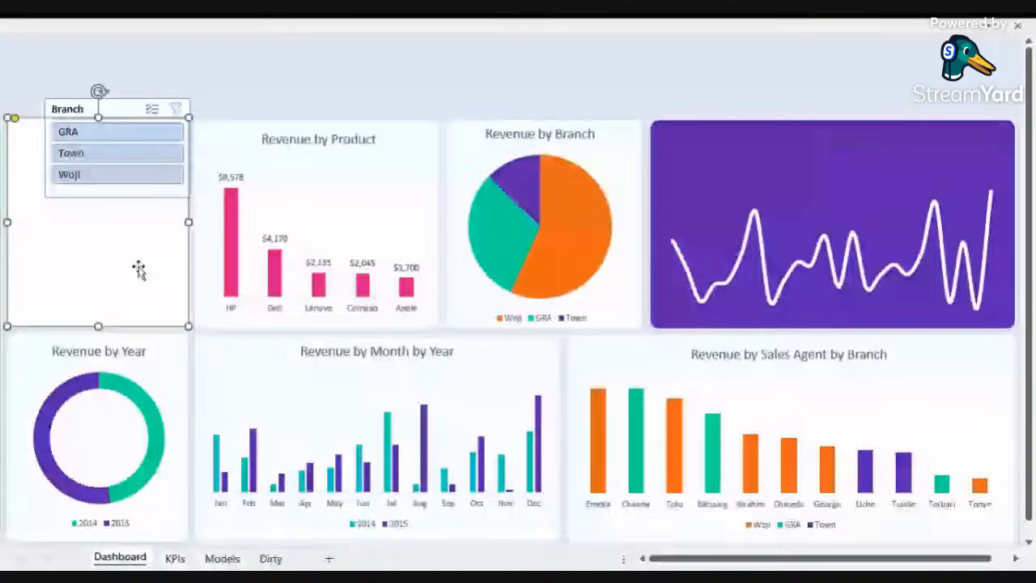
Step: Fill the top-left panel with Orange and move the Branch slicer down inside the panel
right_click(139, 269)
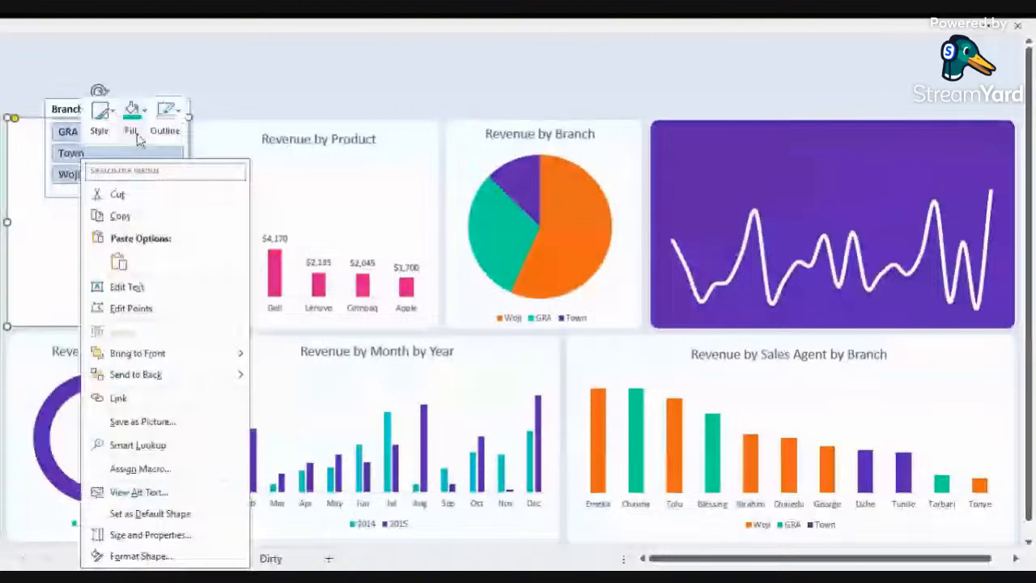
left_click(133, 130)
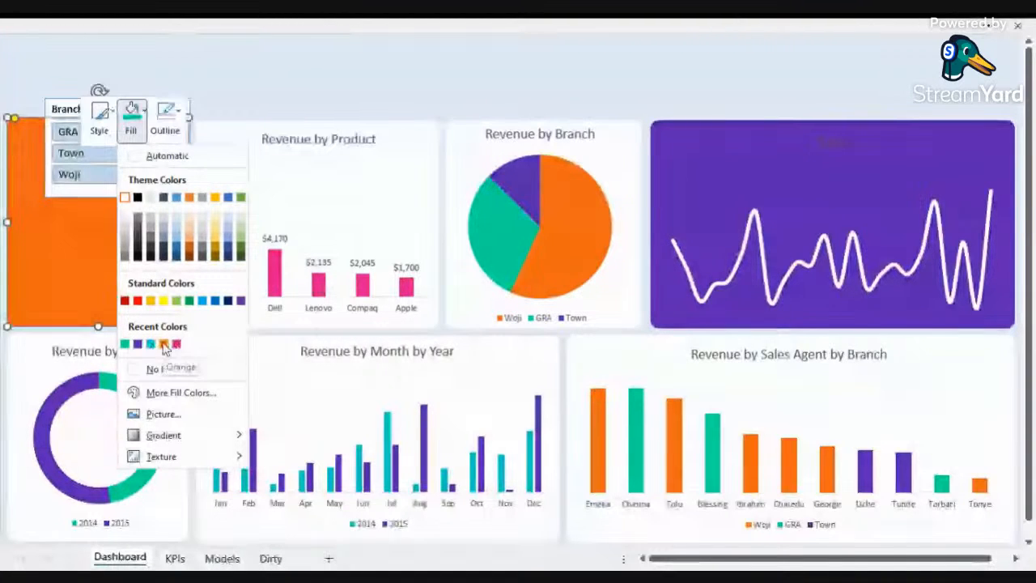
left_click(164, 344)
left_click_drag(60, 114, 72, 156)
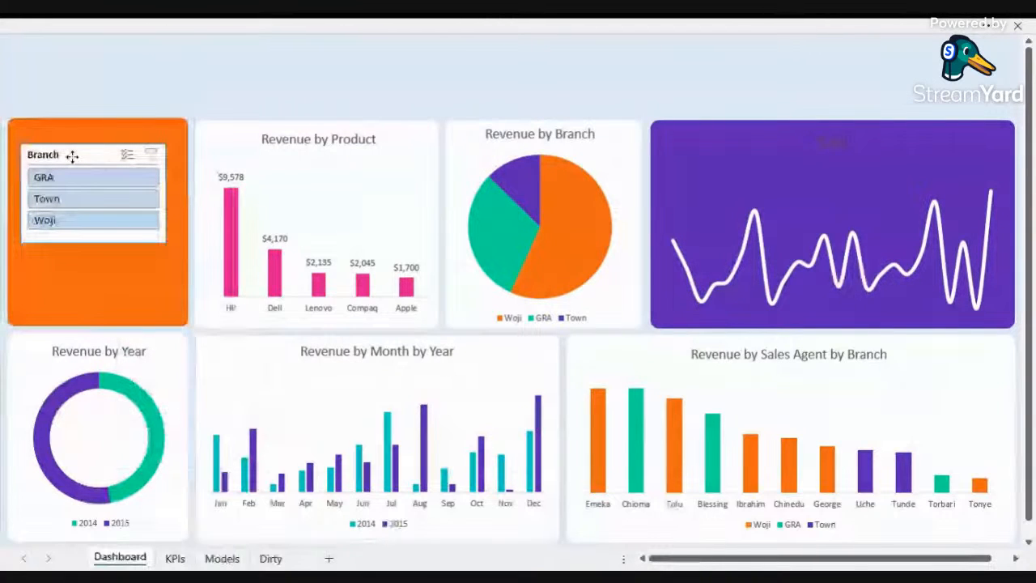
left_click(72, 156)
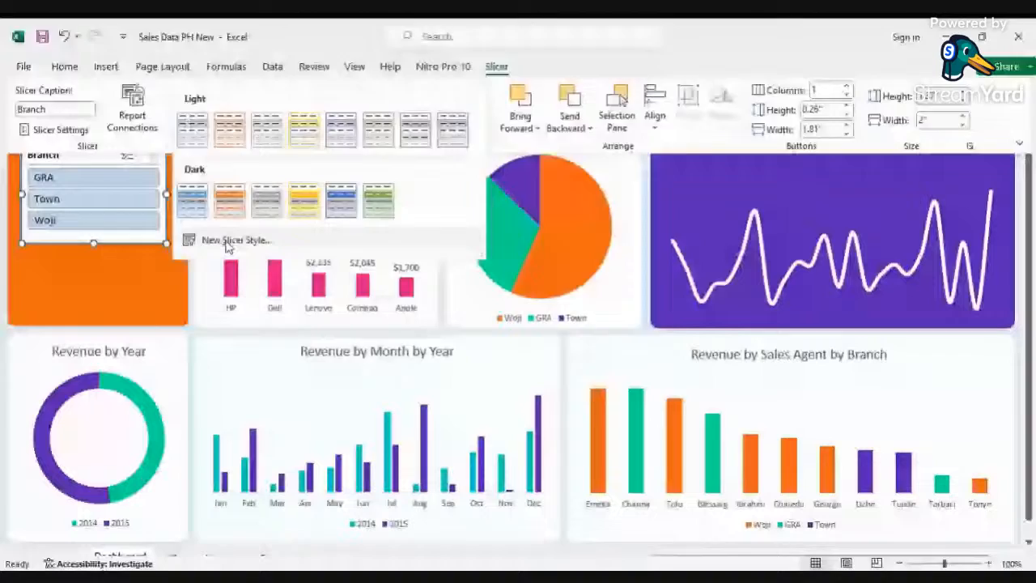
Step: Create a new slicer style whose Whole Slicer element uses the custom fill color hex f06813
left_click(233, 241)
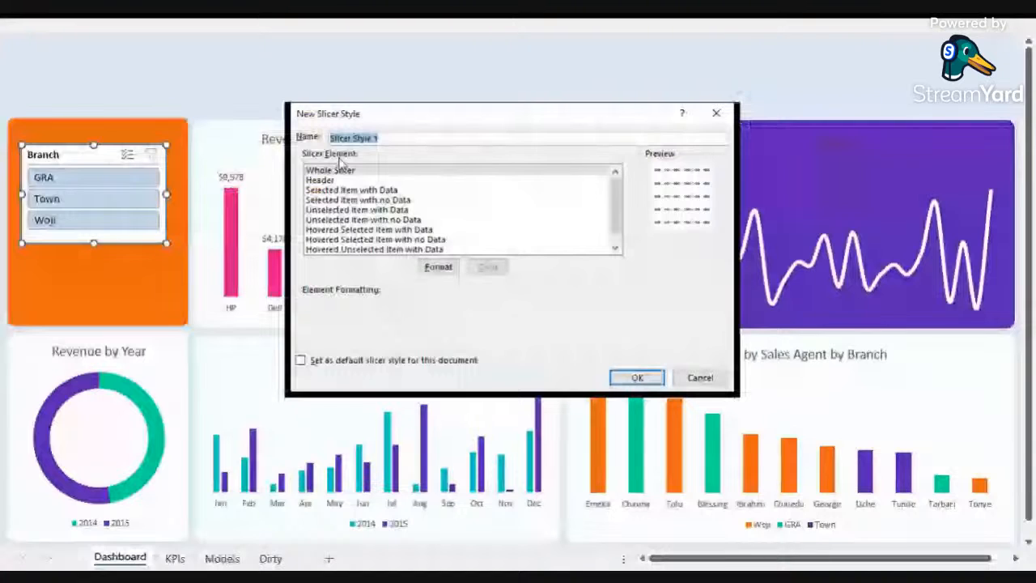
double_click(340, 169)
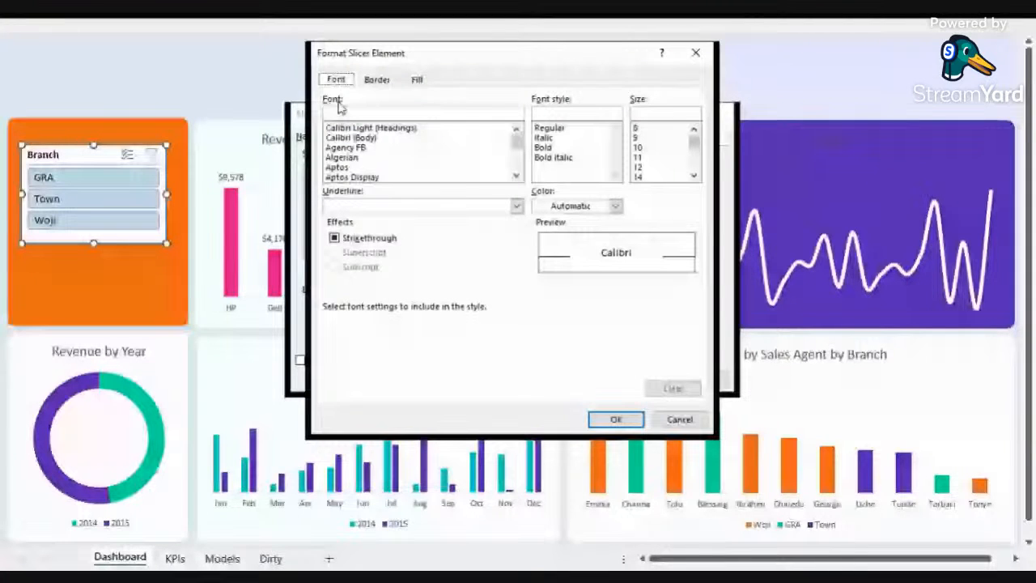
left_click(417, 80)
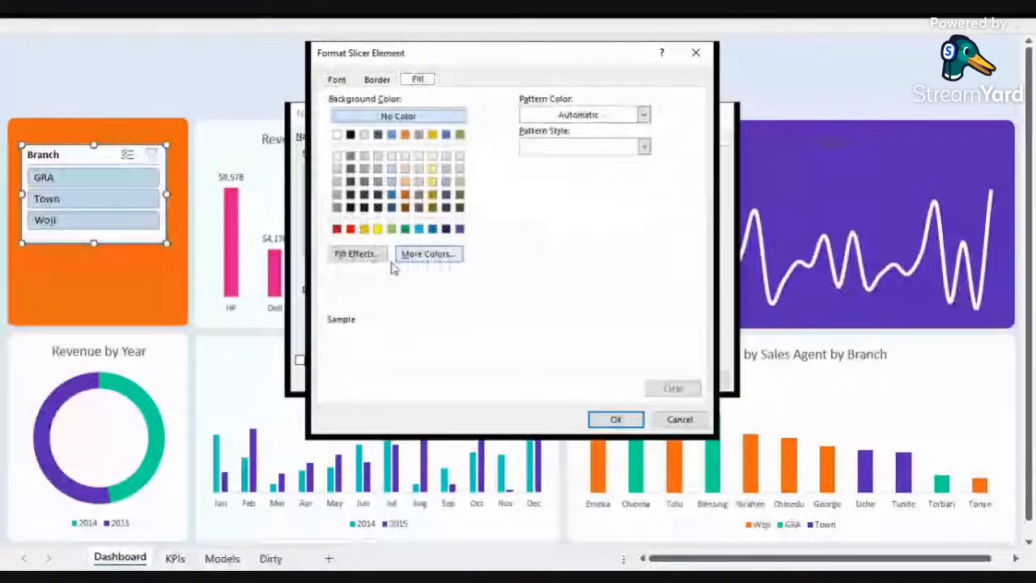
left_click(421, 254)
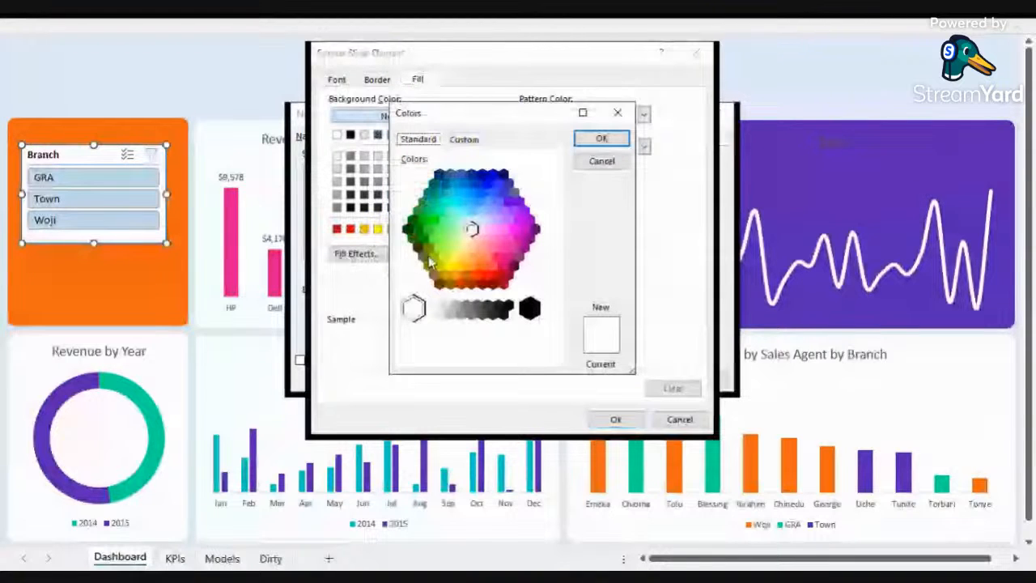
left_click(464, 140)
left_click_drag(483, 354, 444, 356)
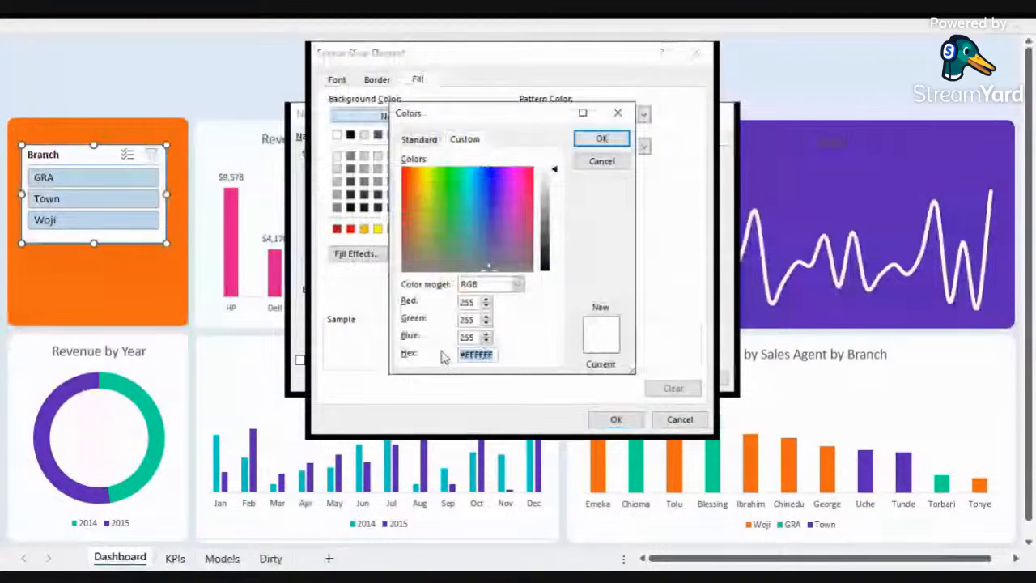
type("f06813")
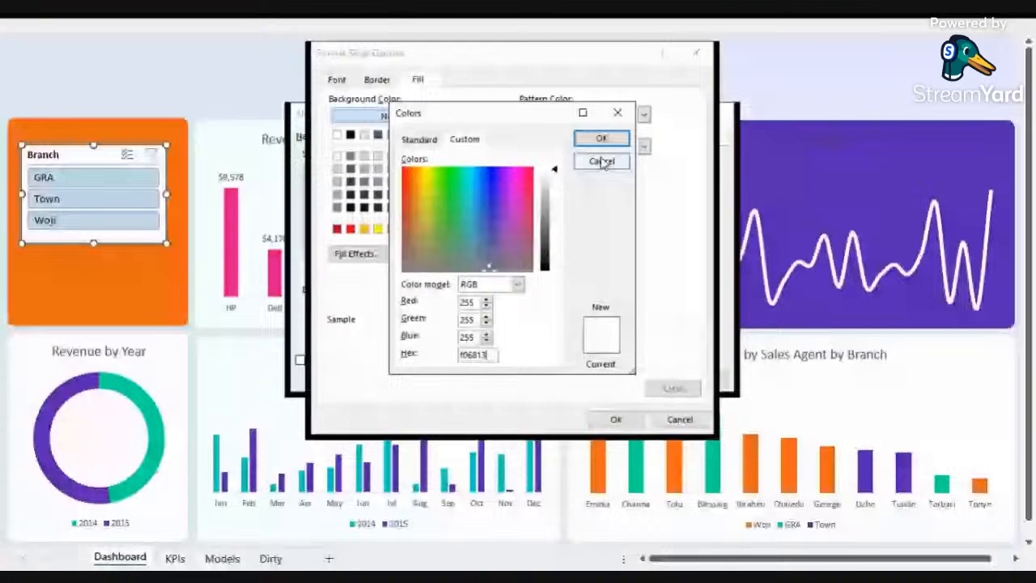
key("Return")
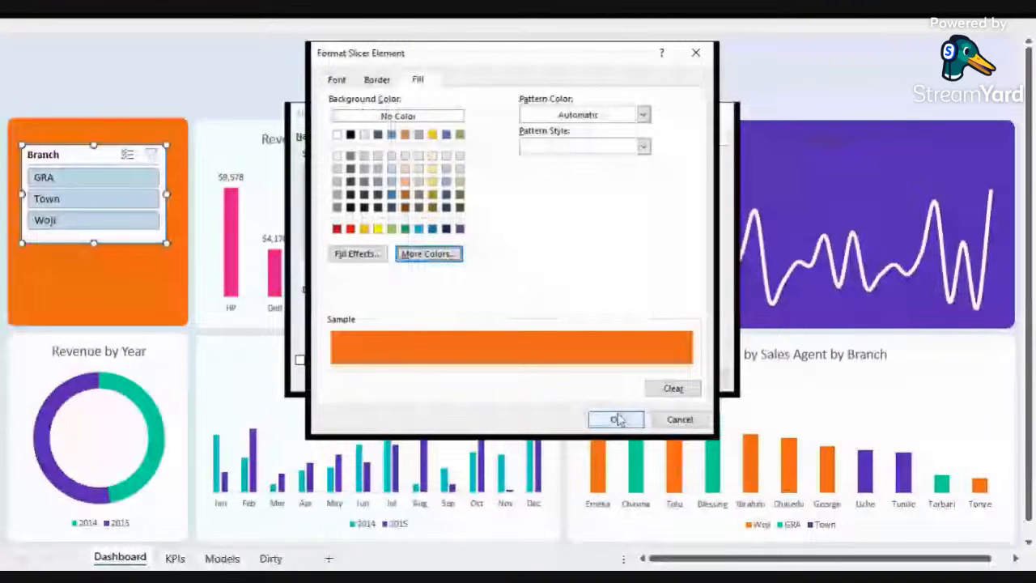
left_click(617, 419)
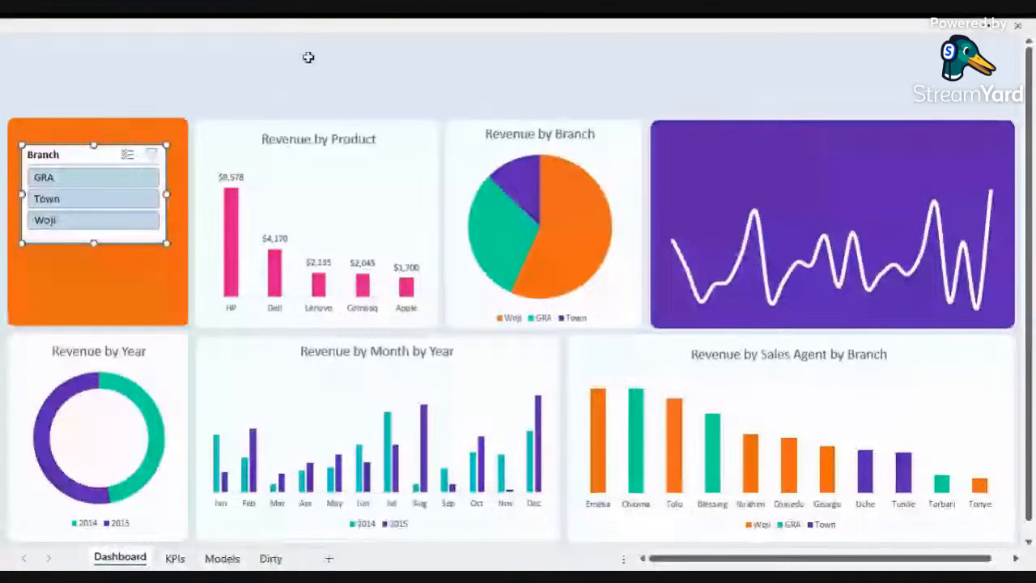
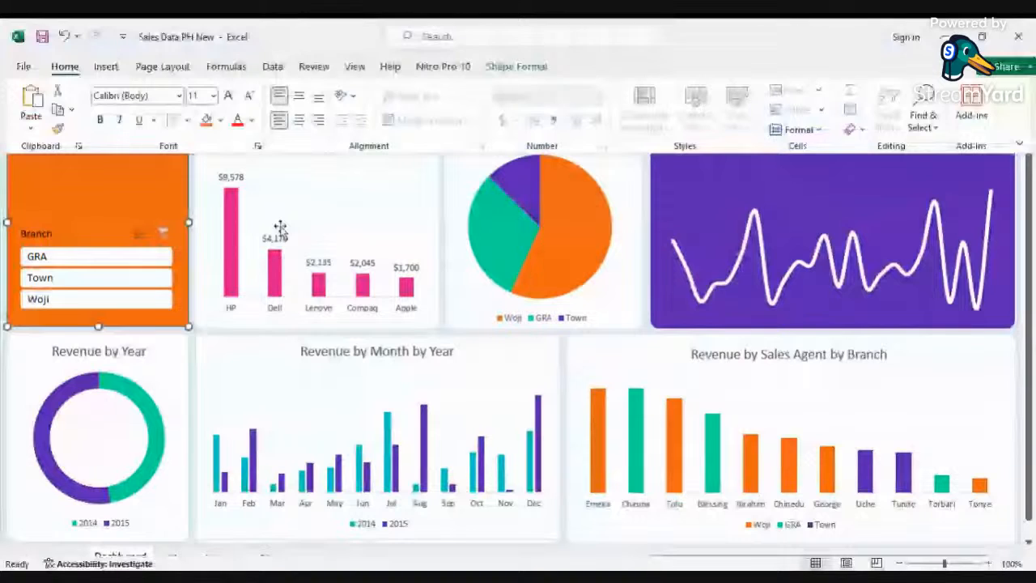
Step: Insert Products and Sales Agent slicers connected to the Revenue by Product chart
left_click(280, 228)
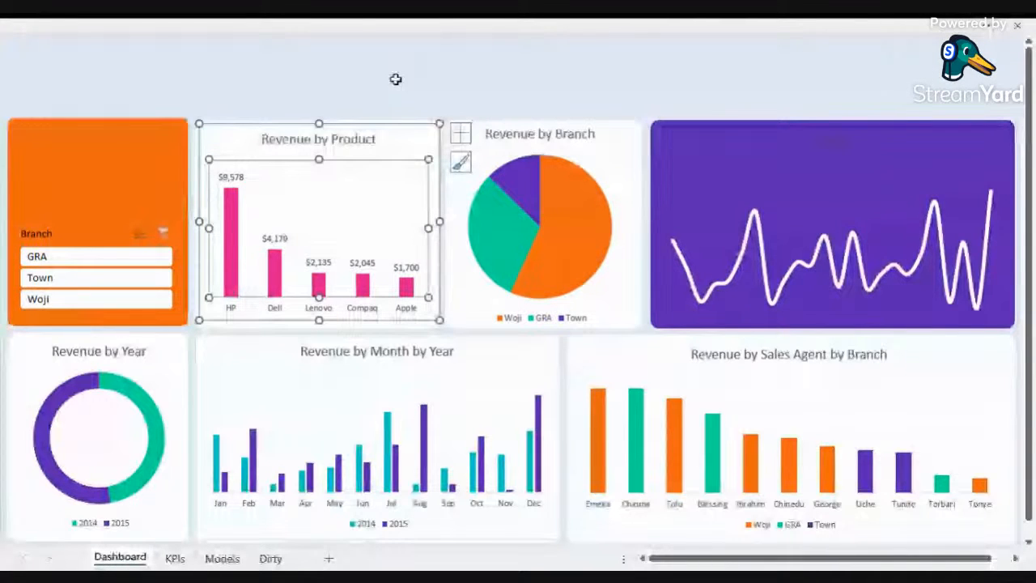
left_click(405, 31)
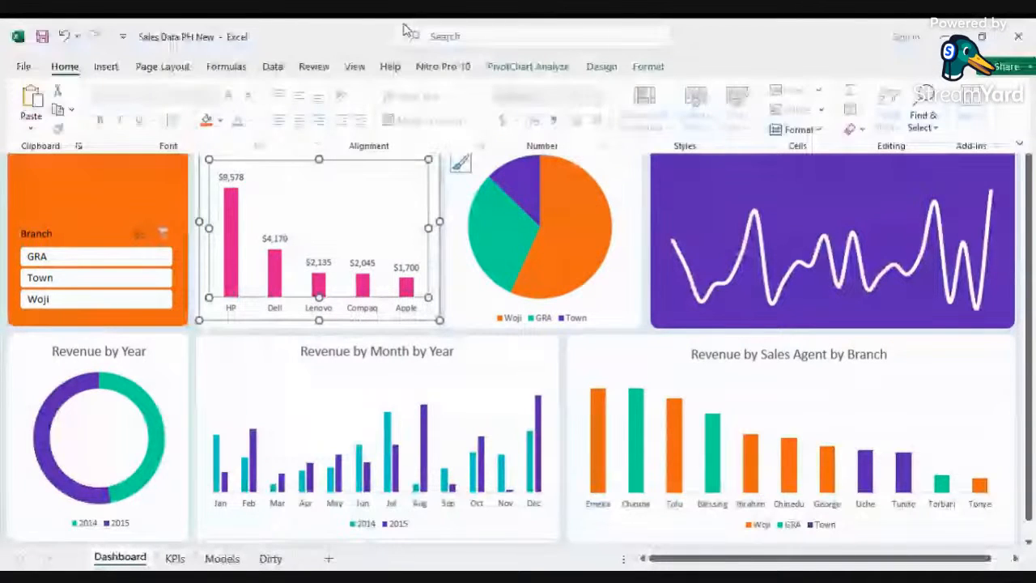
left_click(397, 172)
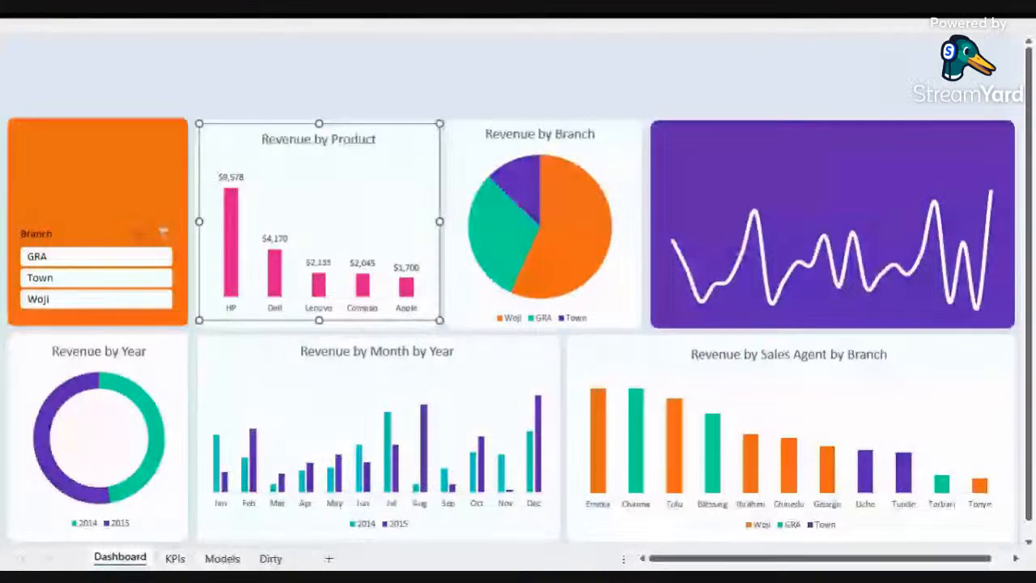
left_click(319, 213)
left_click(530, 26)
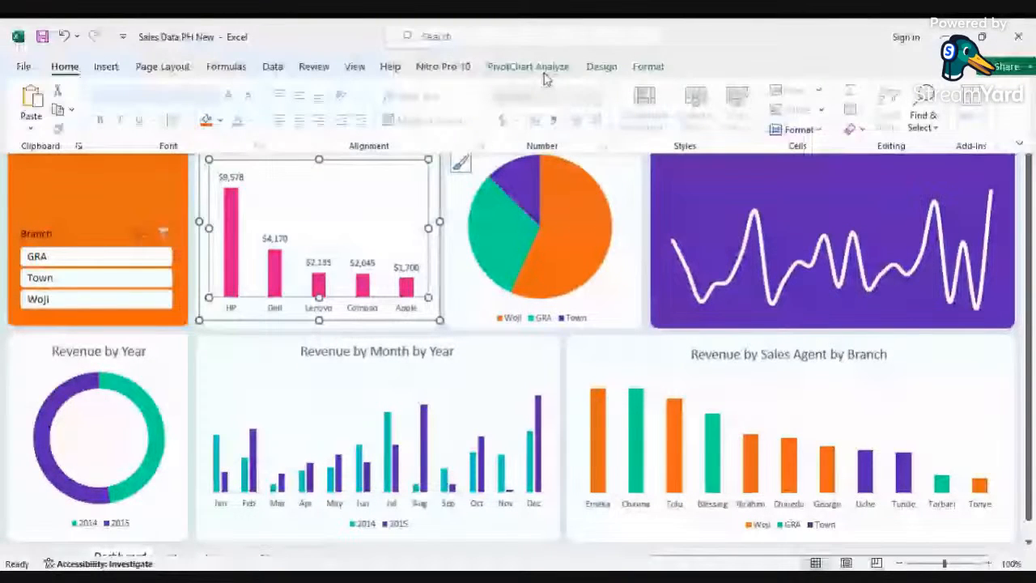
left_click(350, 198)
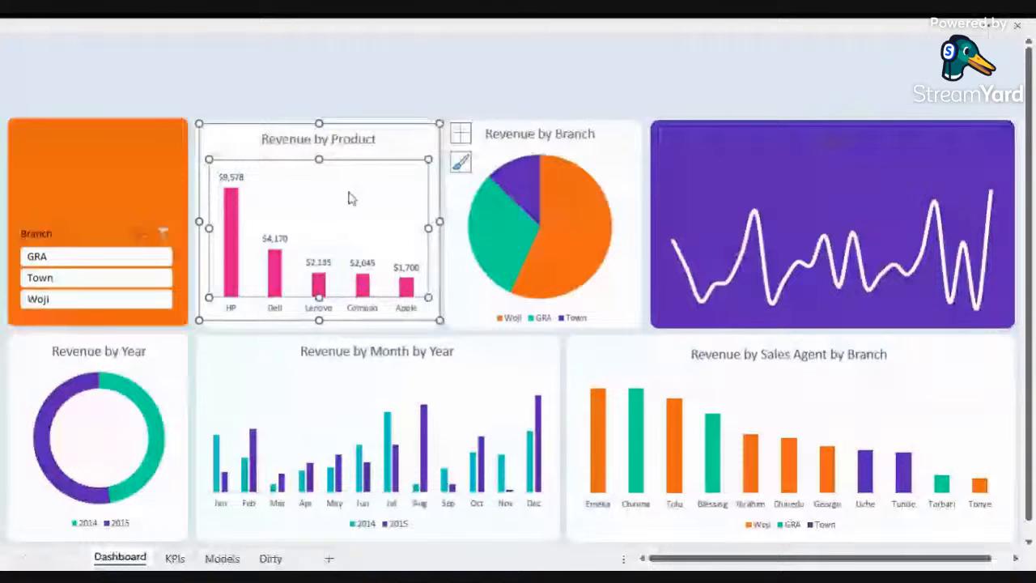
left_click(498, 426)
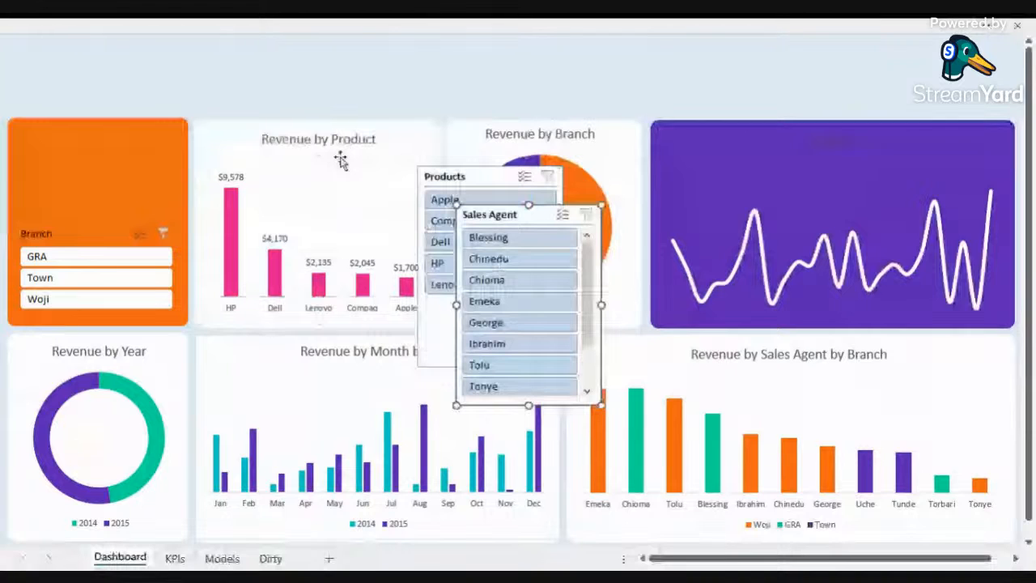
Step: Move the Products slicer onto the product chart and reposition the Sales Agent slicer beside the pie chart
left_click_drag(340, 160, 284, 195)
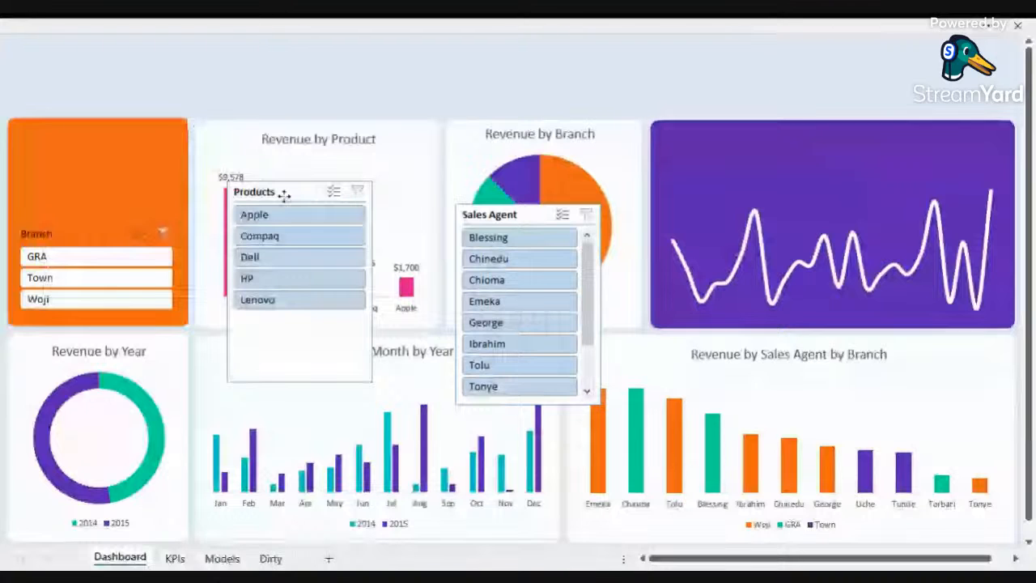
left_click_drag(528, 402, 92, 235)
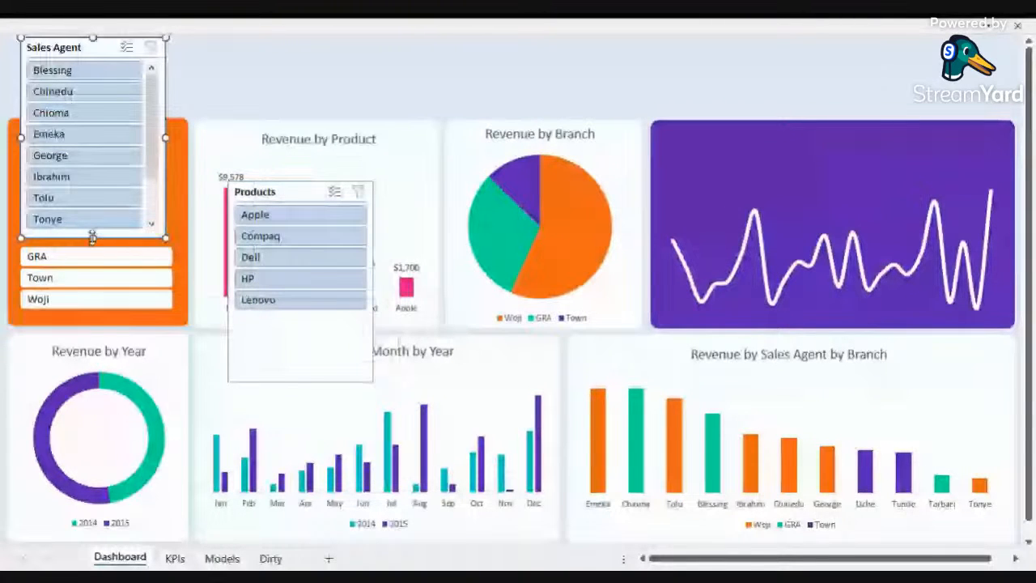
left_click_drag(88, 294, 87, 313)
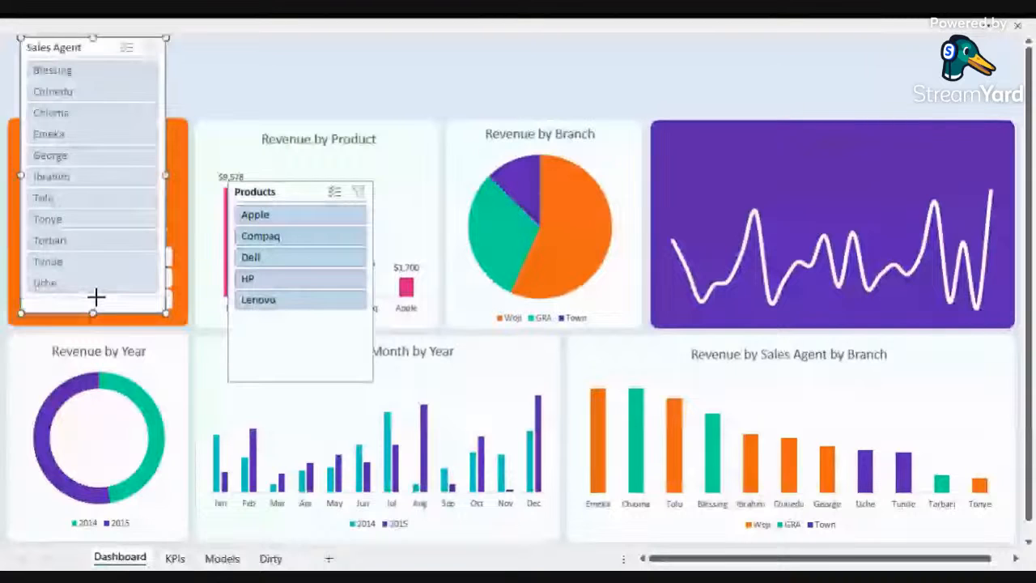
left_click_drag(97, 297, 96, 208)
left_click_drag(82, 50, 586, 228)
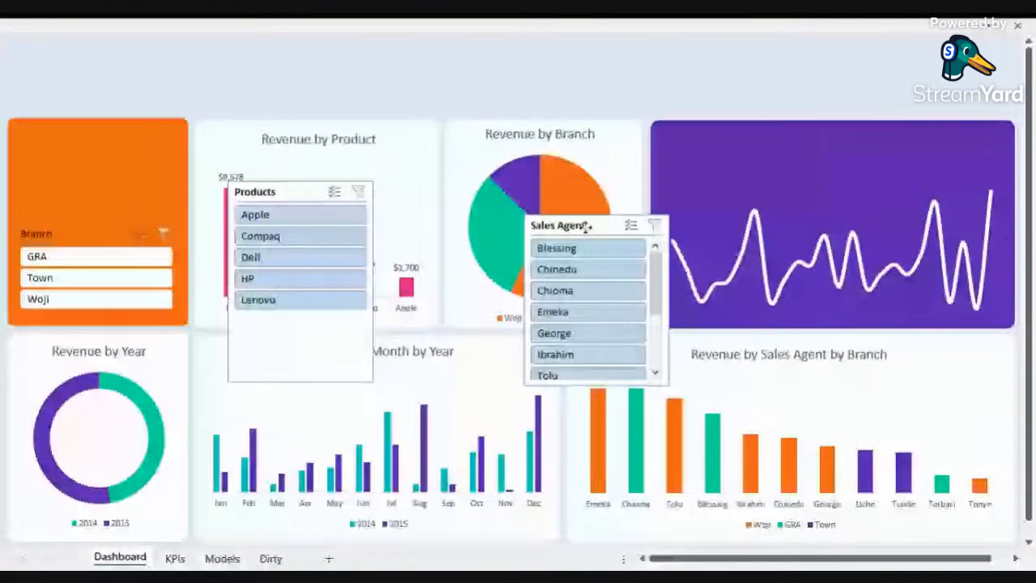
Step: Place the Products slicer at the top-left panel and apply the custom orange slicer style to it
left_click_drag(276, 191, 78, 116)
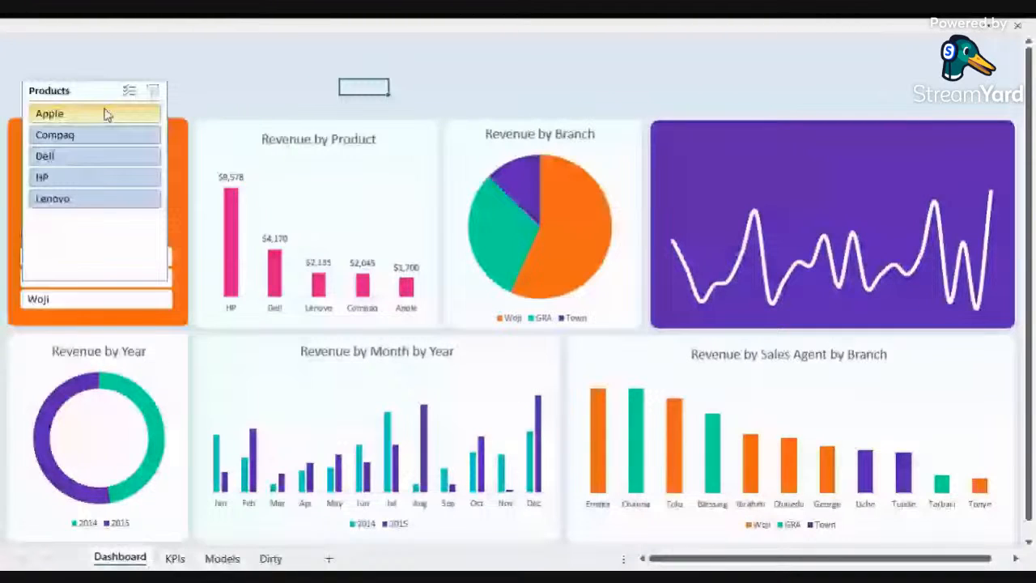
left_click(96, 91)
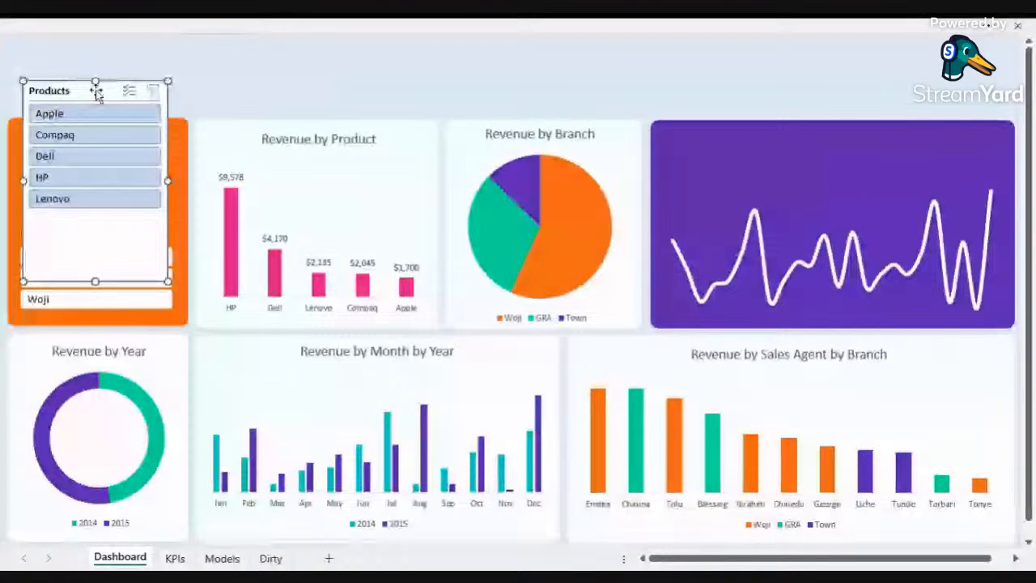
left_click(350, 30)
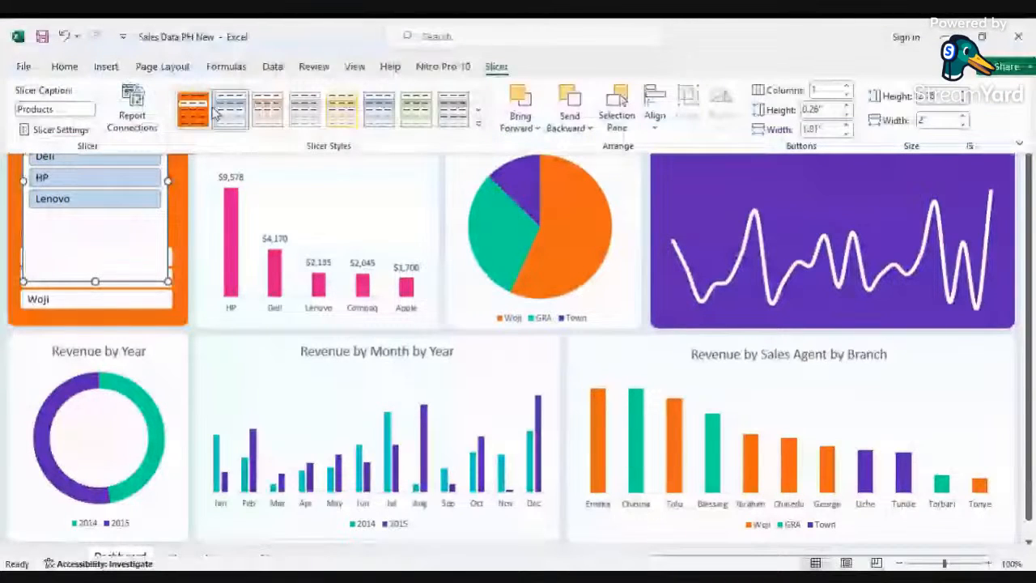
left_click(120, 233)
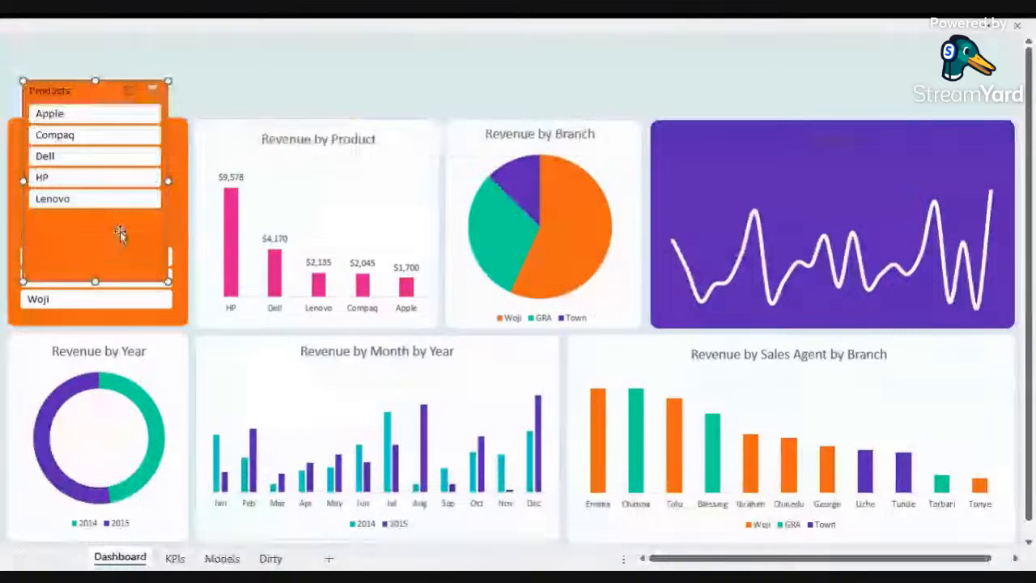
Step: Shorten the Products slicer and arrange its buttons in 2 columns
left_click_drag(95, 281, 92, 220)
left_click_drag(75, 96, 74, 97)
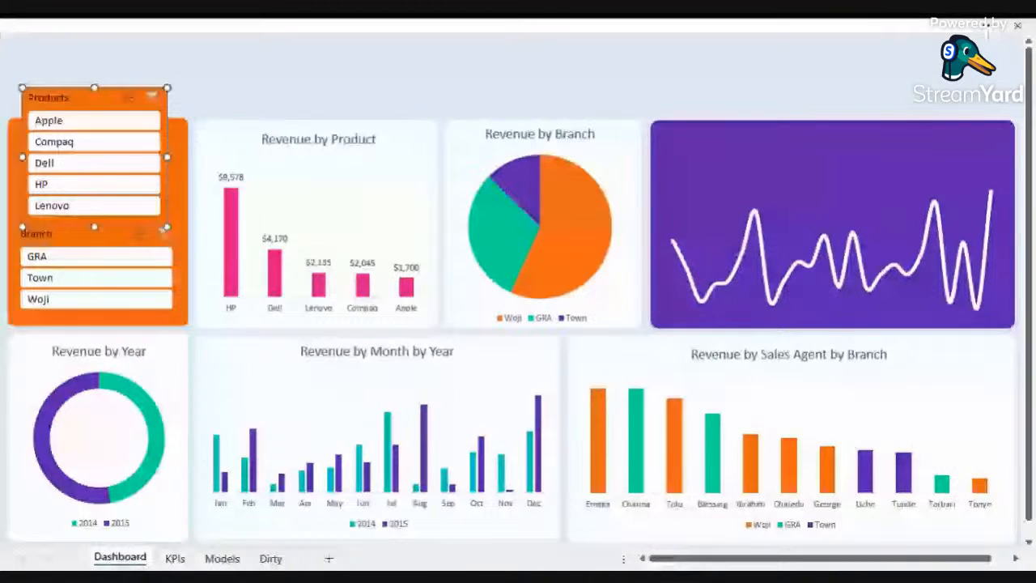
left_click(988, 31)
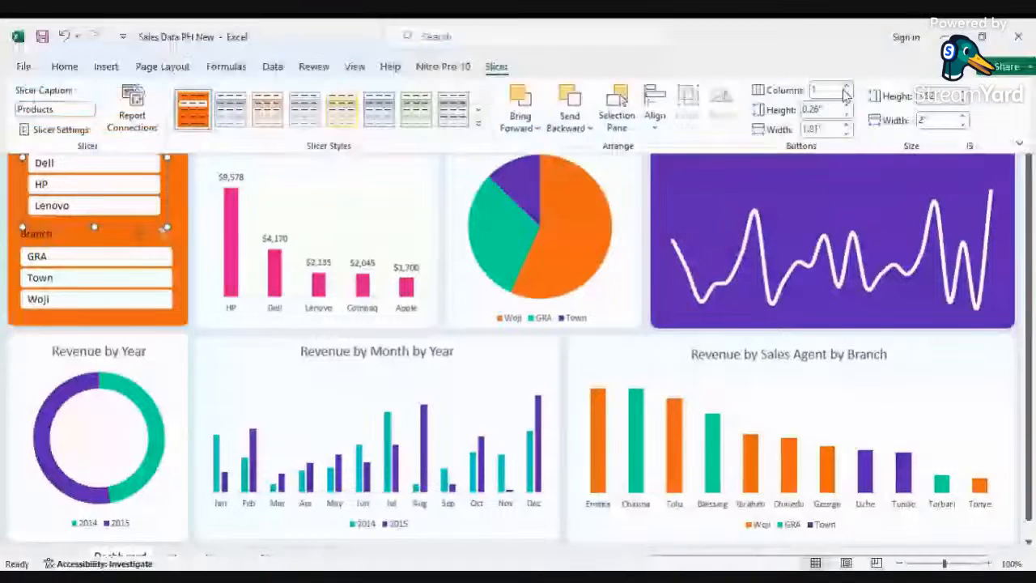
left_click(845, 88)
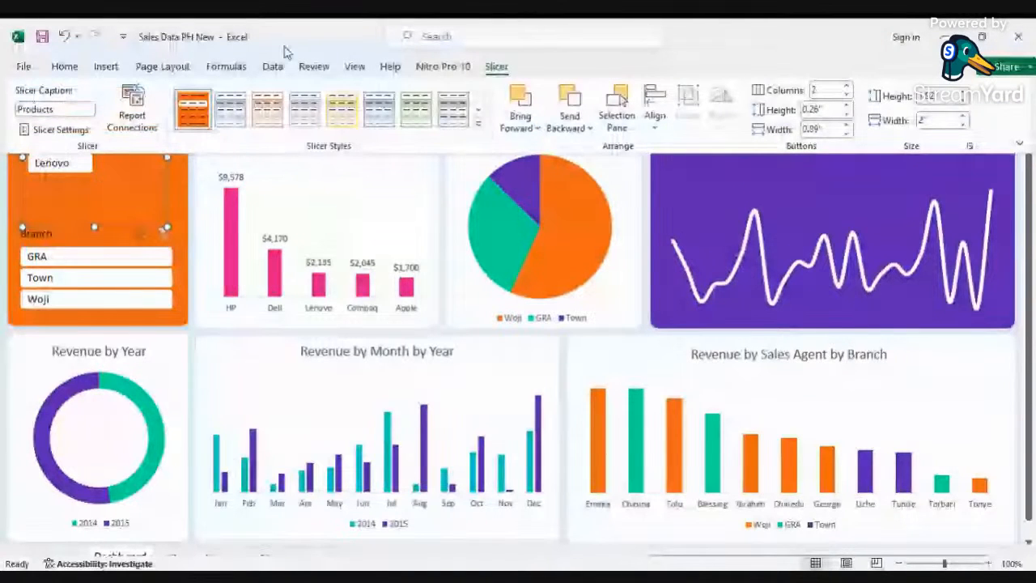
Step: Widen the Products slicer and move it into the orange panel above the Branch slicer
left_click(173, 187)
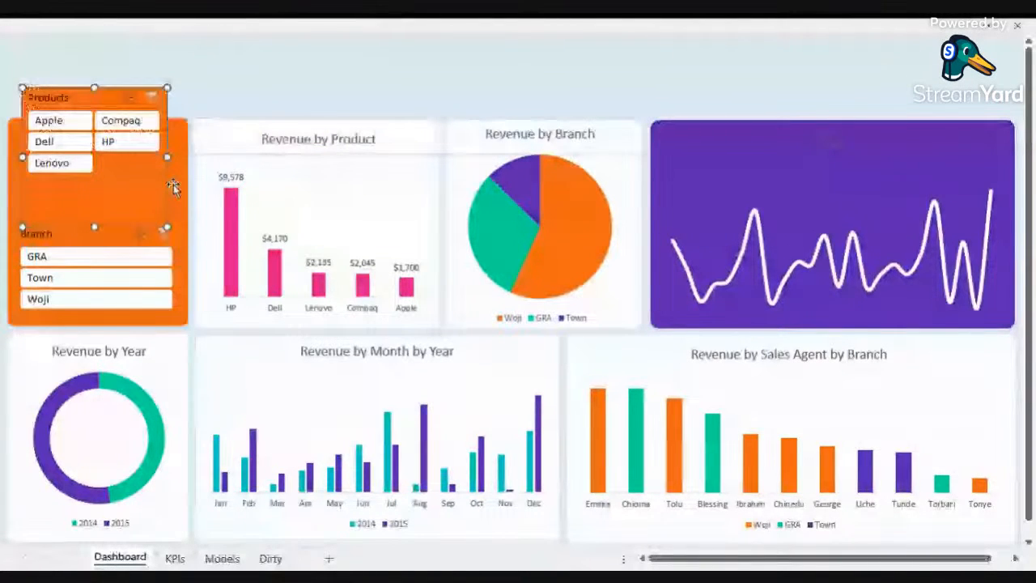
left_click_drag(173, 188, 192, 187)
left_click_drag(96, 89, 90, 132)
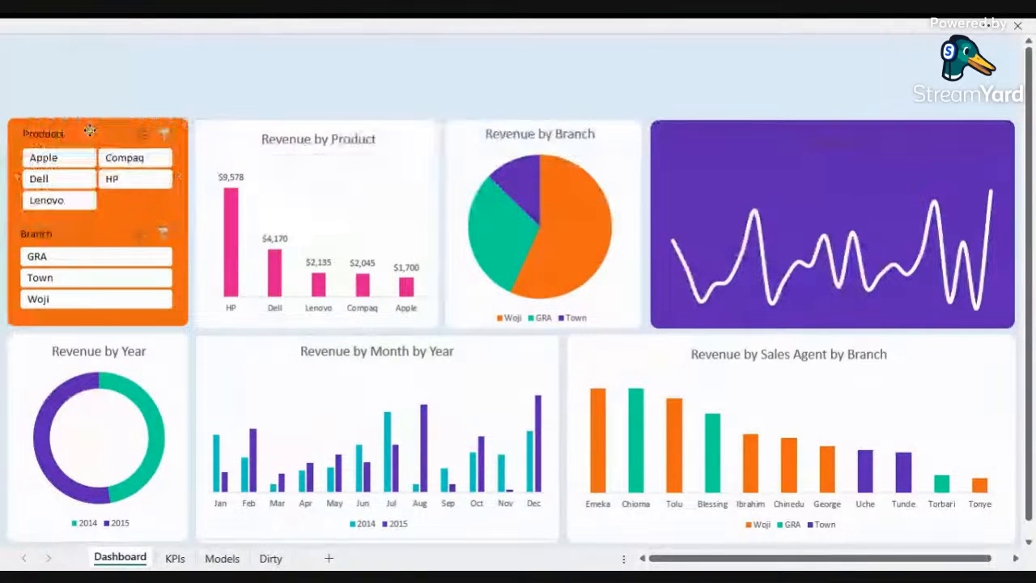
left_click_drag(90, 131, 89, 132)
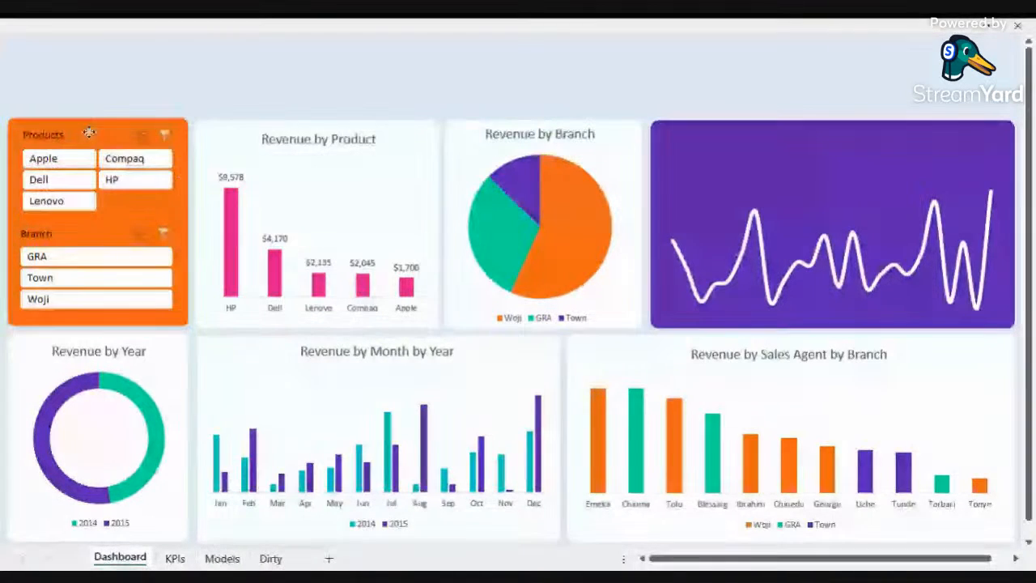
left_click_drag(96, 64, 143, 78)
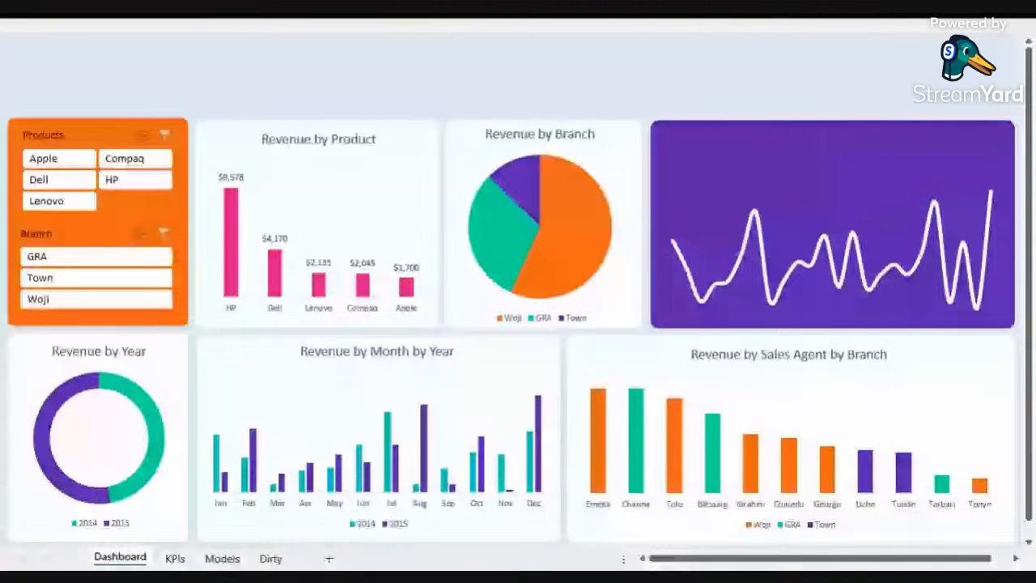
left_click(121, 72)
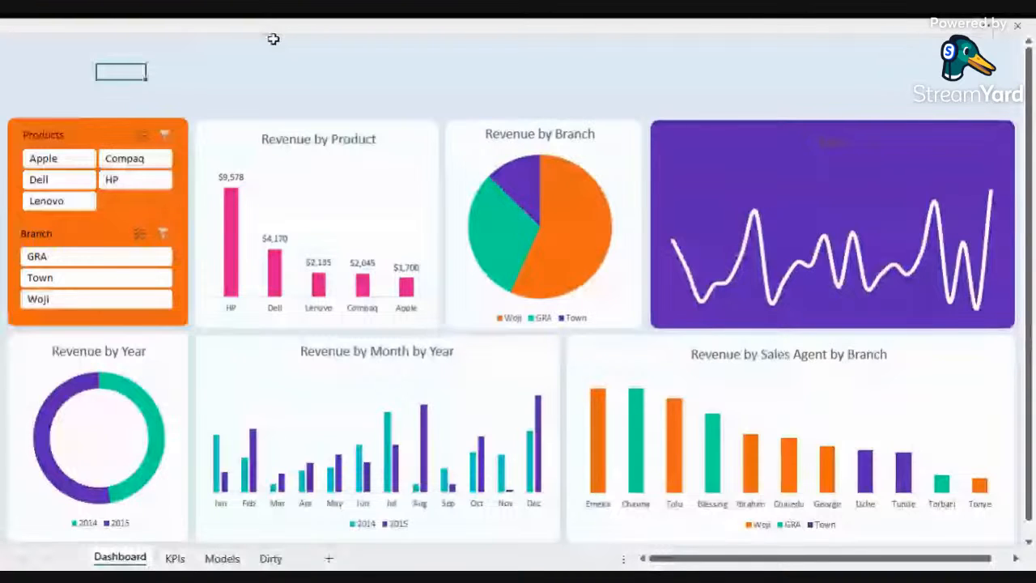
Step: Draw a blank rectangle shape in the empty area above the Revenue by Product chart
left_click(232, 131)
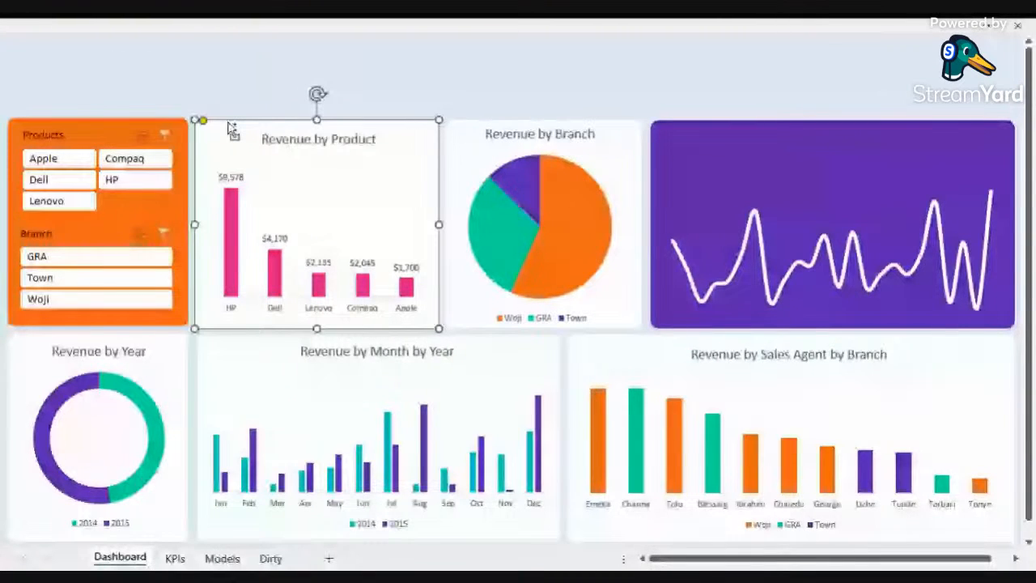
left_click(187, 32)
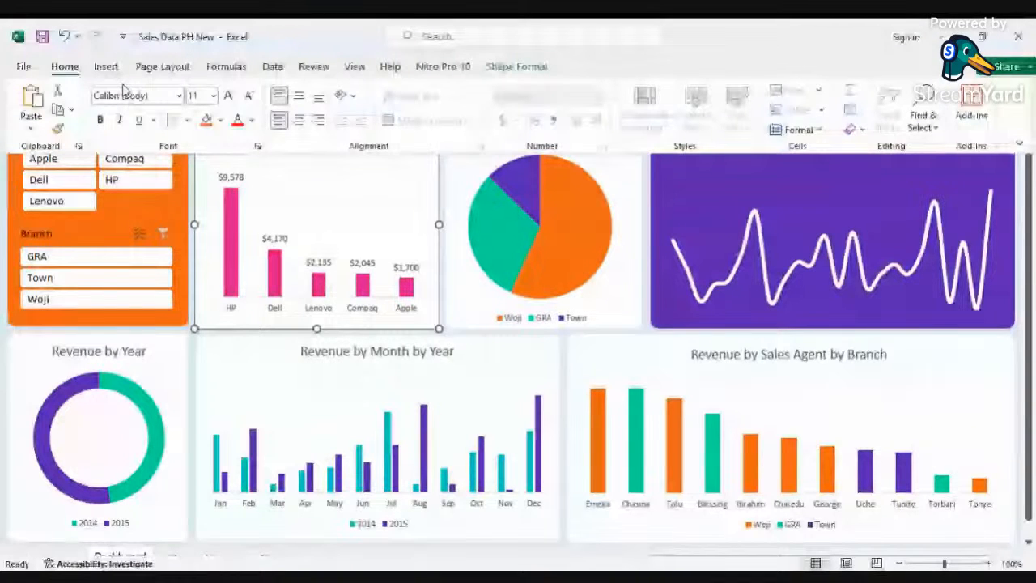
left_click(106, 66)
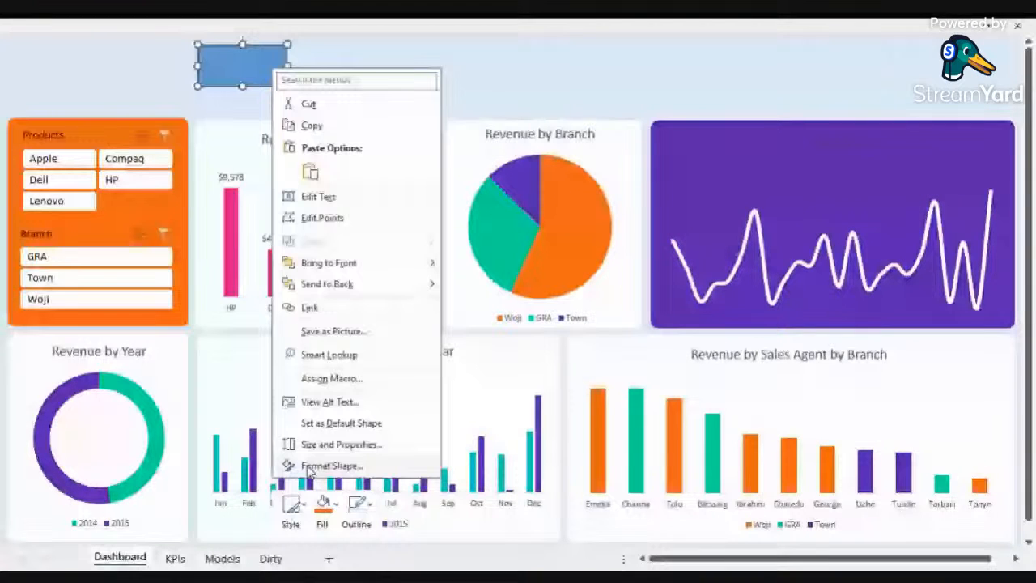
left_click(255, 26)
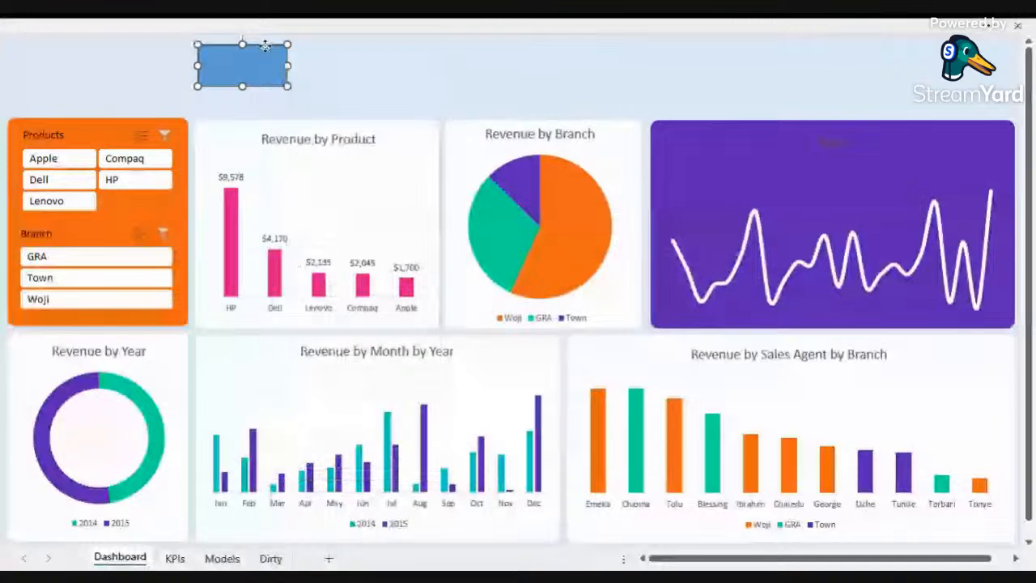
Step: On the KPIs sheet, link cell A6 to the Sum of Revenue value with the formula =a4
key("ctrl+Page_Down")
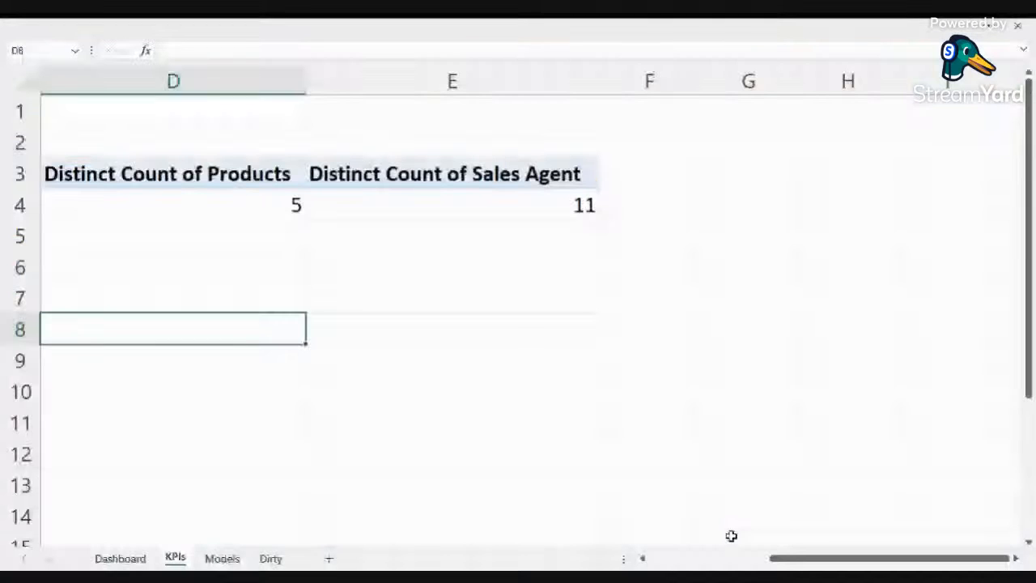
scroll(572, 492, "left", 3)
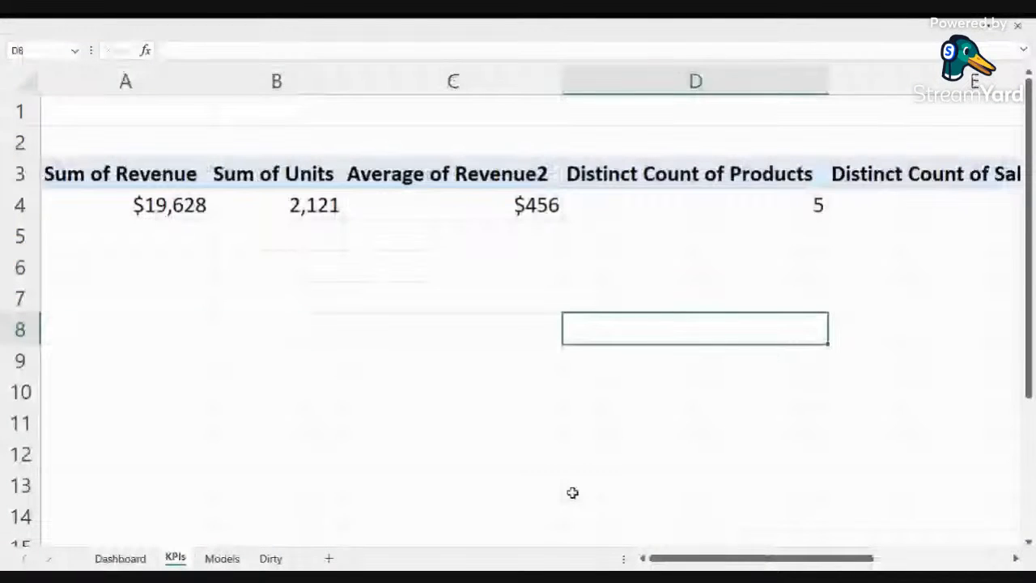
scroll(334, 268, "down", 1)
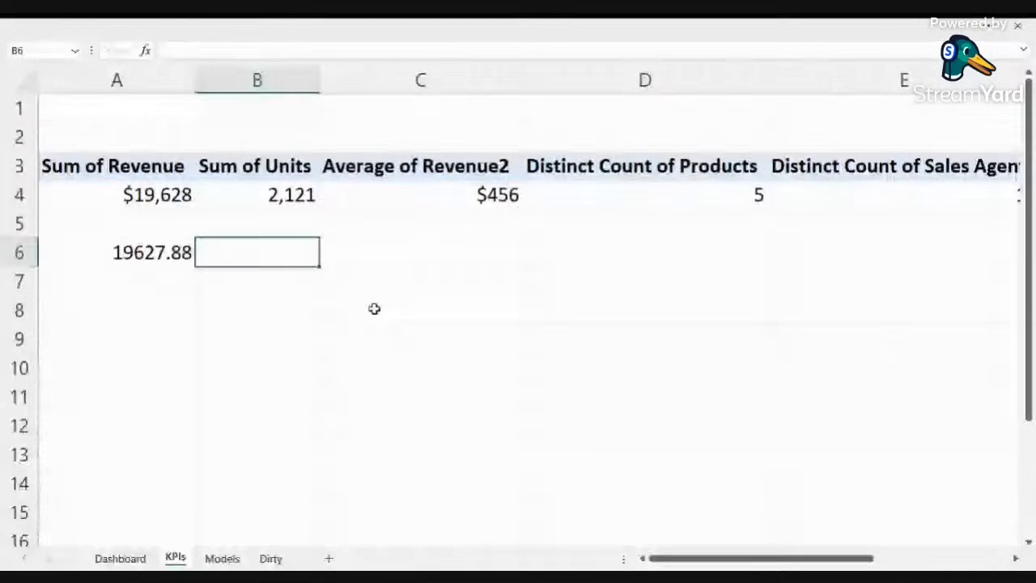
left_click(161, 253)
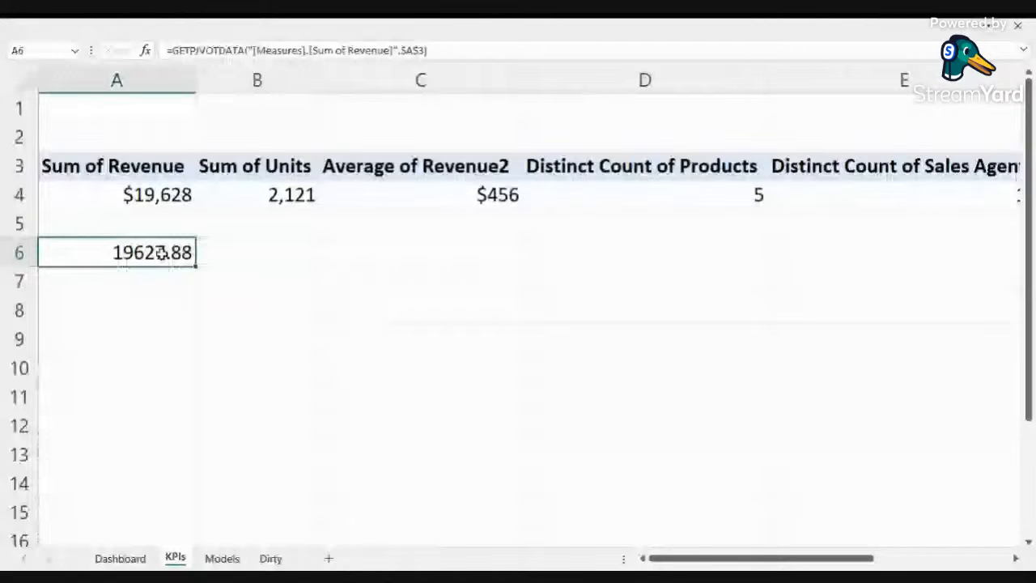
type("=a4")
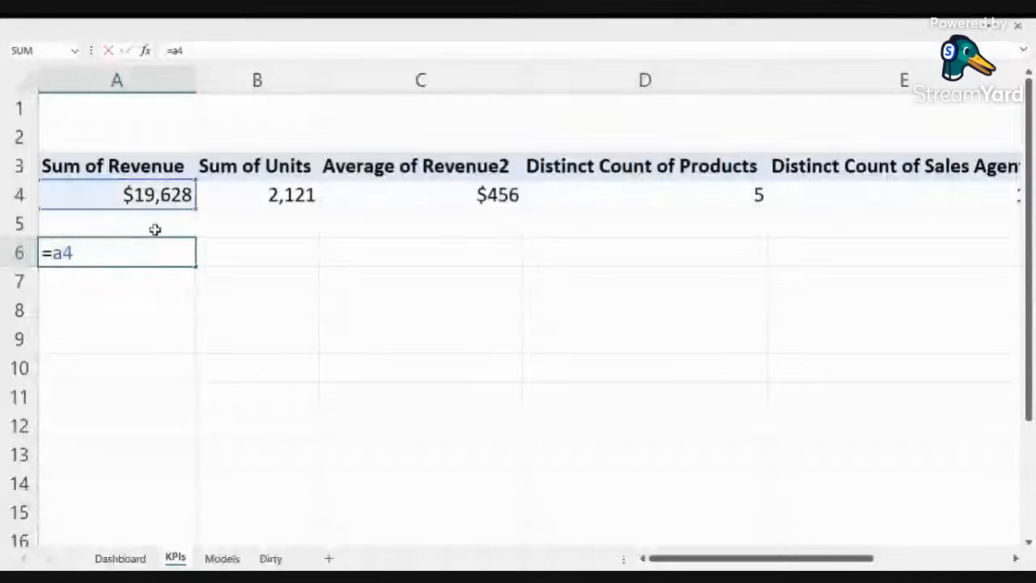
key("Return")
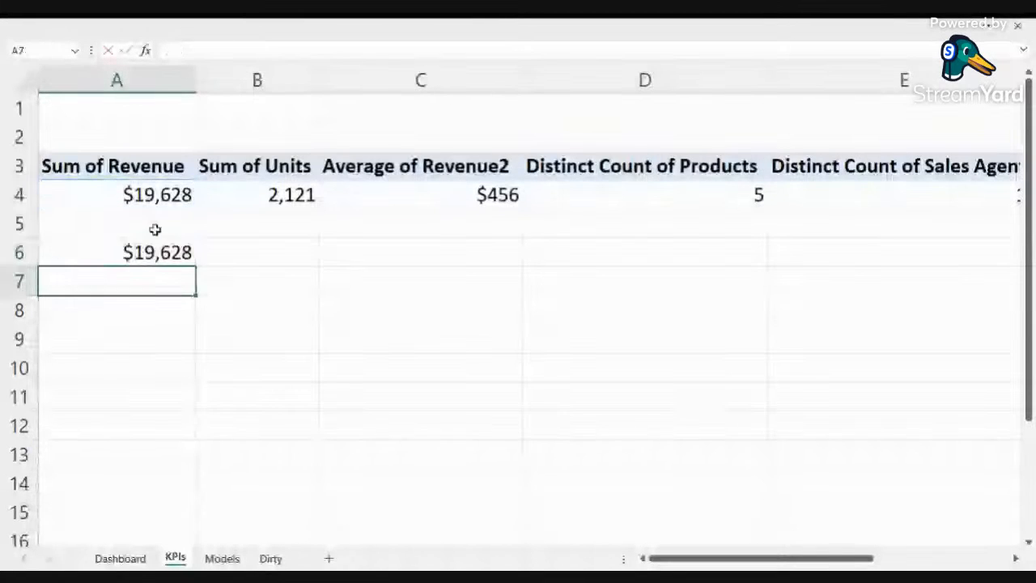
Step: Link cell B6 to the Sum of Units value with the formula =b4
left_click(290, 253)
type("=")
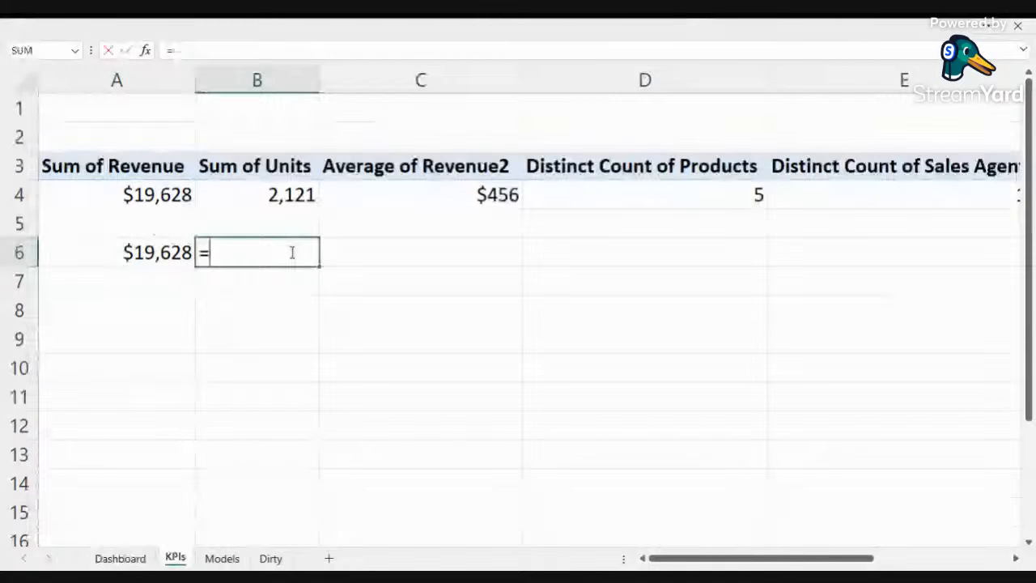
type("b4")
key("Return")
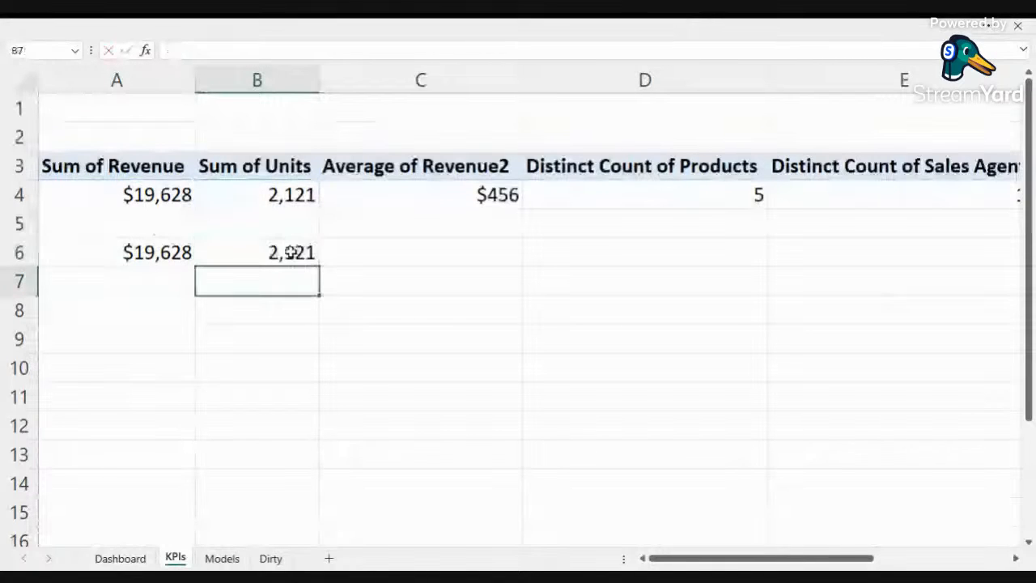
Step: On the KPIs sheet, link cells C6 and D6 to the values in row 4 with the formulas =c4 and =d4
left_click(504, 255)
type("=c")
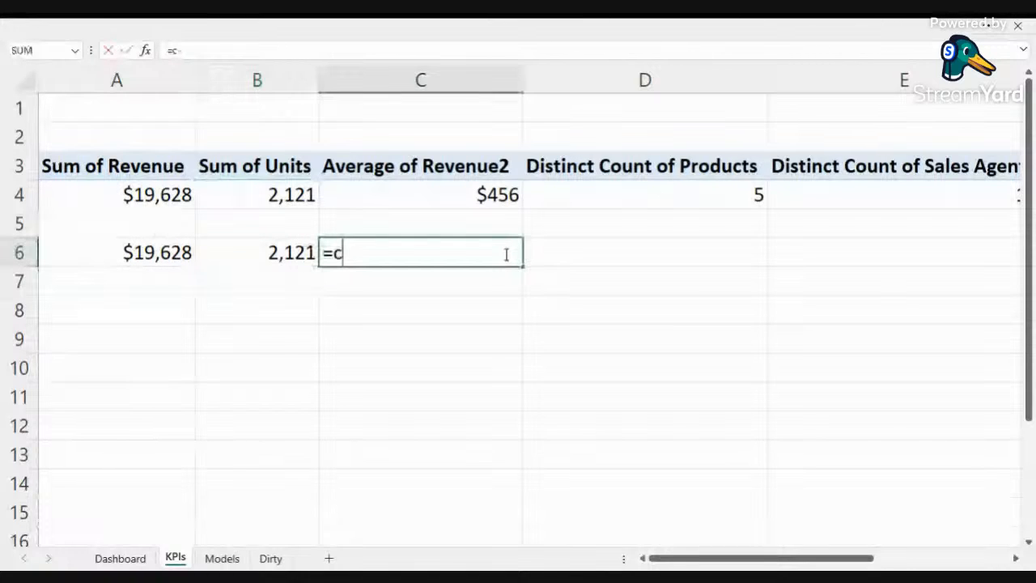
type("4")
key("Return")
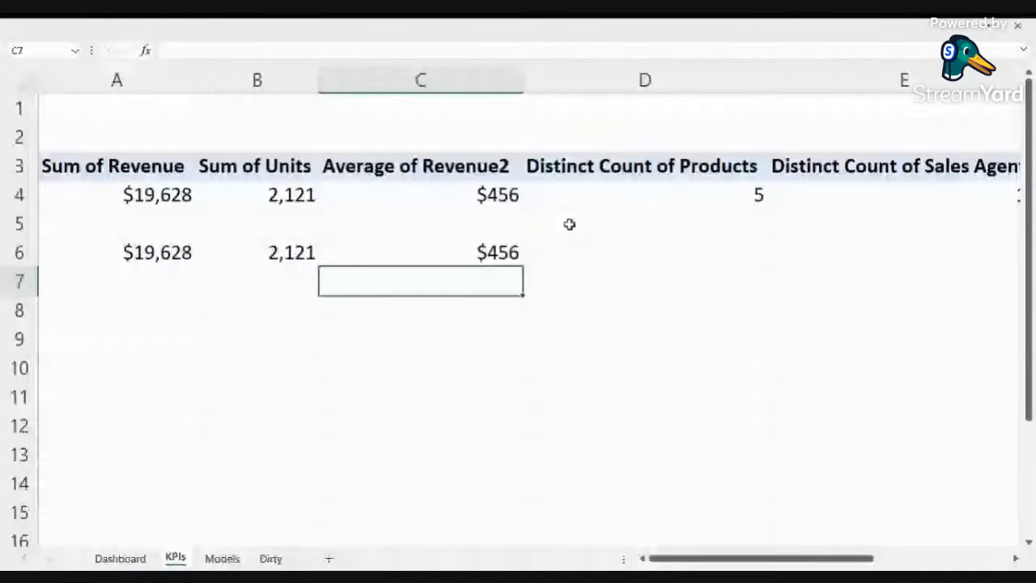
left_click(689, 250)
type("=d4")
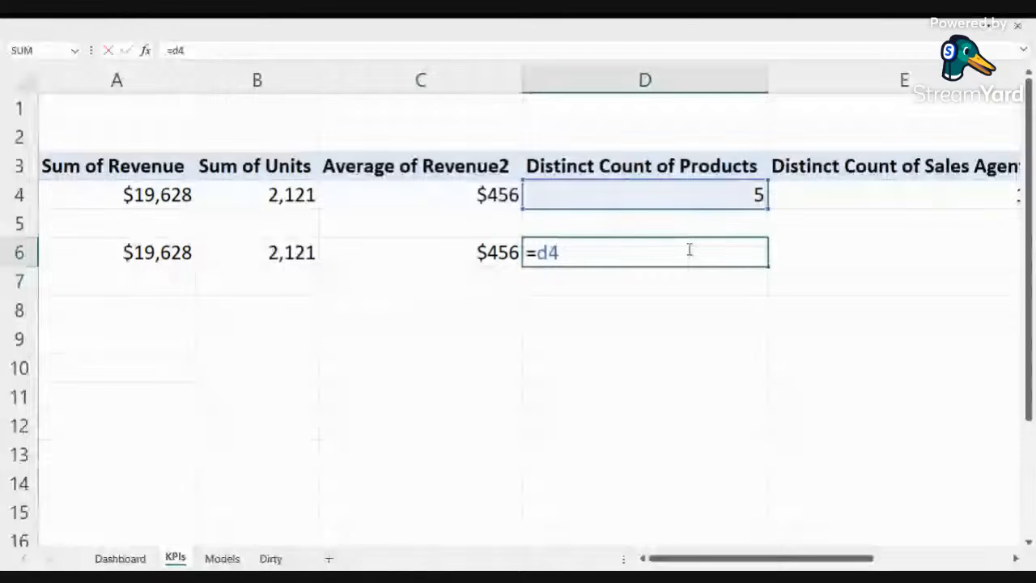
key("Return")
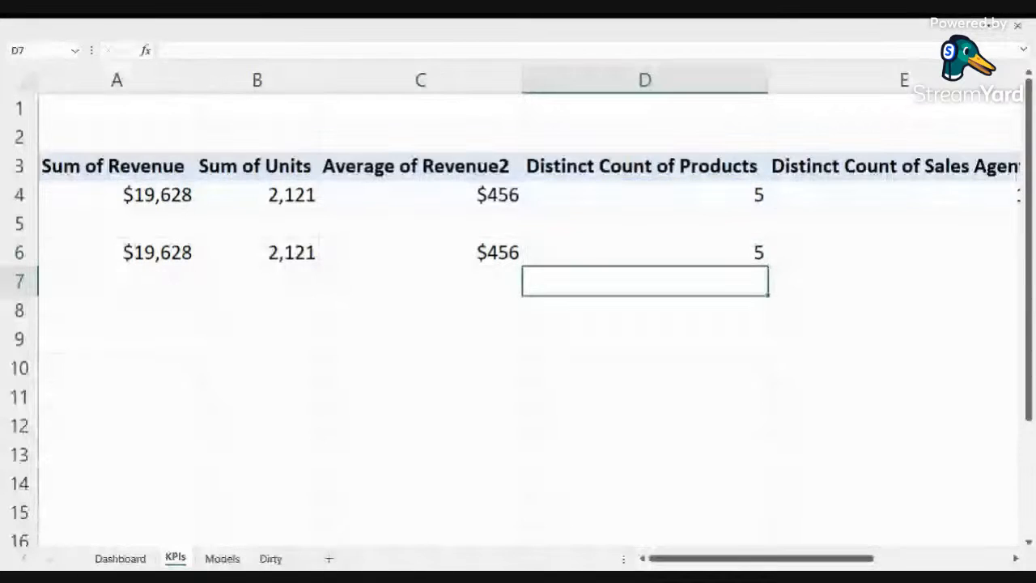
Step: Link cell E6 to the Distinct Count of Sales Agent value with the formula =e4
scroll(699, 252, "right", 2)
left_click(700, 252)
type("=")
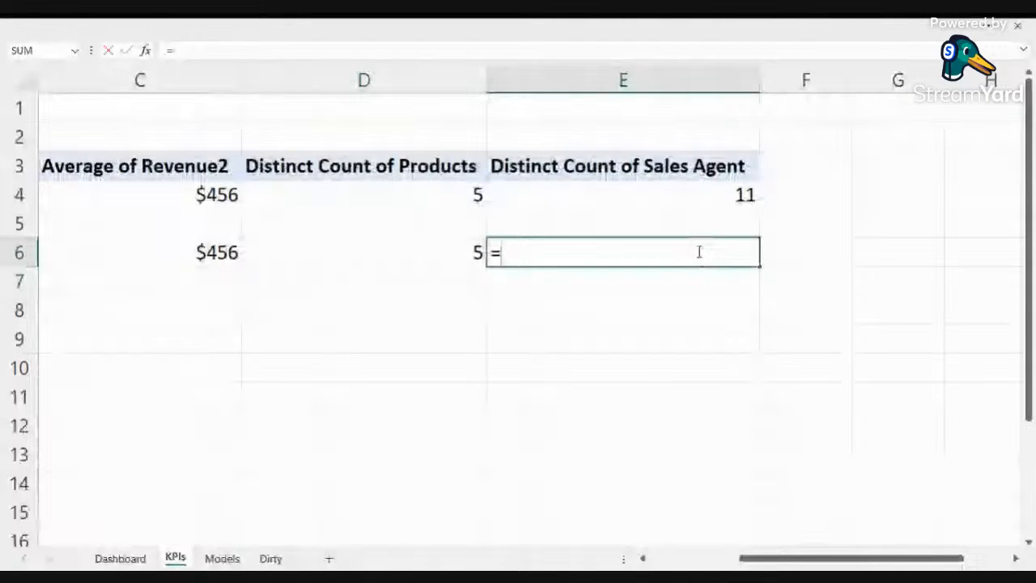
type("e4")
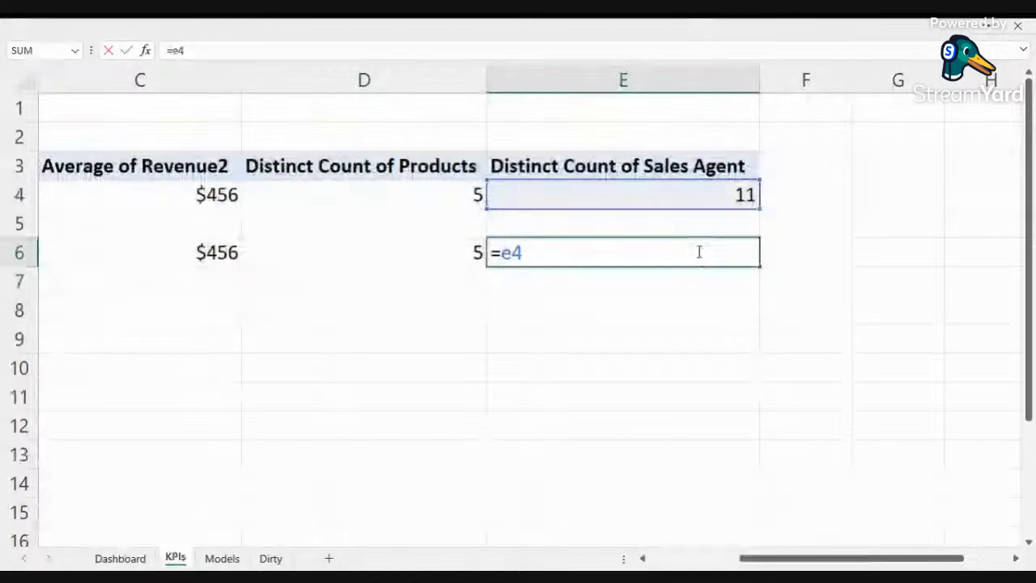
key("Return")
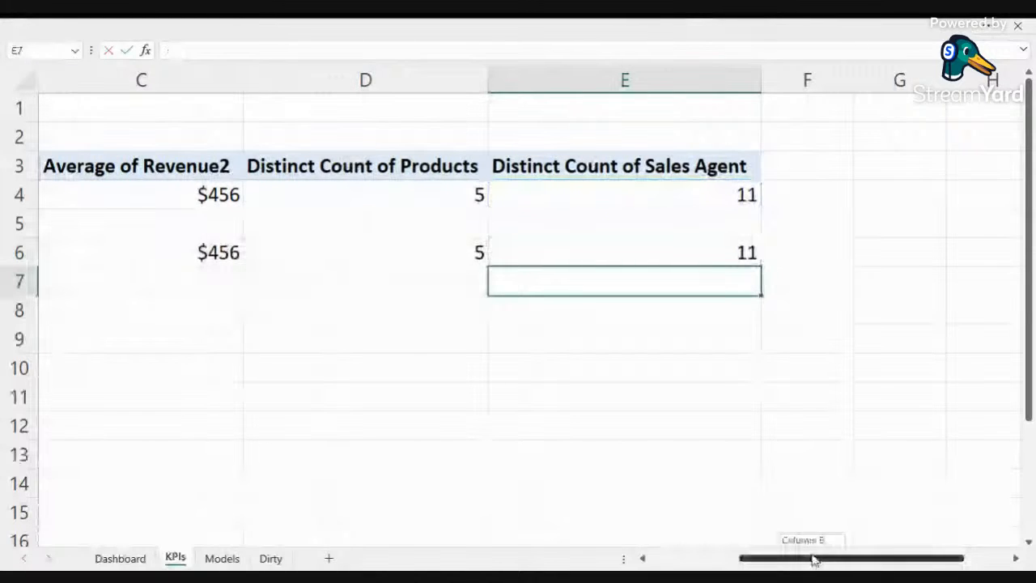
left_click_drag(814, 558, 639, 545)
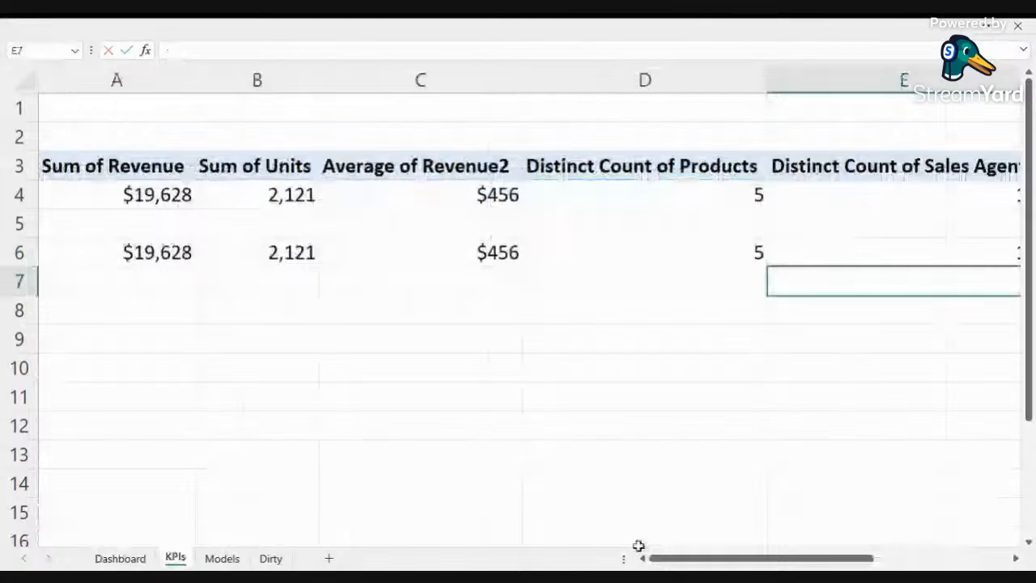
Step: On the Dashboard sheet, link the blank rectangle to KPIs cell A6 with the formula =KPIs!A6
left_click(119, 559)
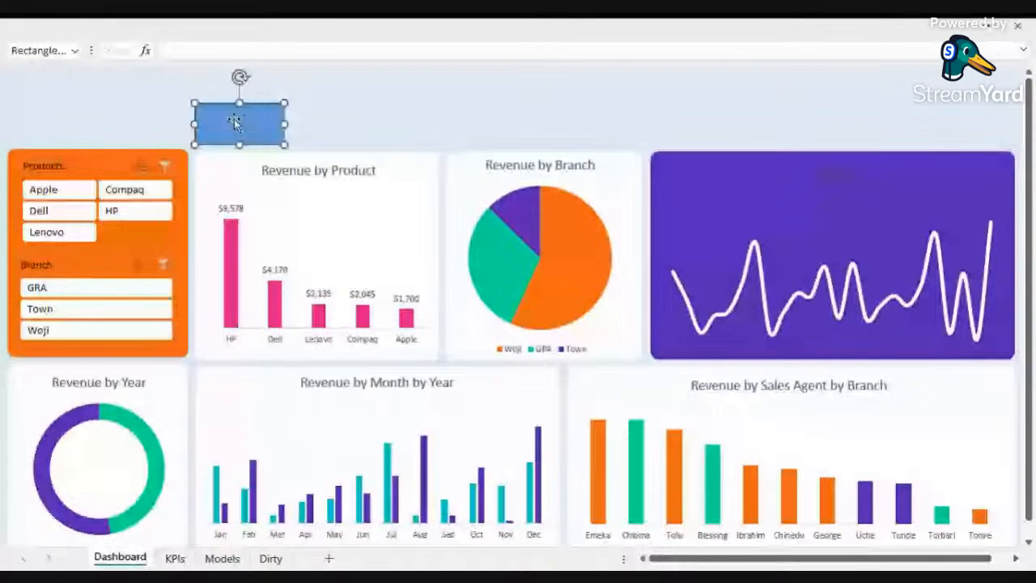
left_click_drag(234, 121, 236, 110)
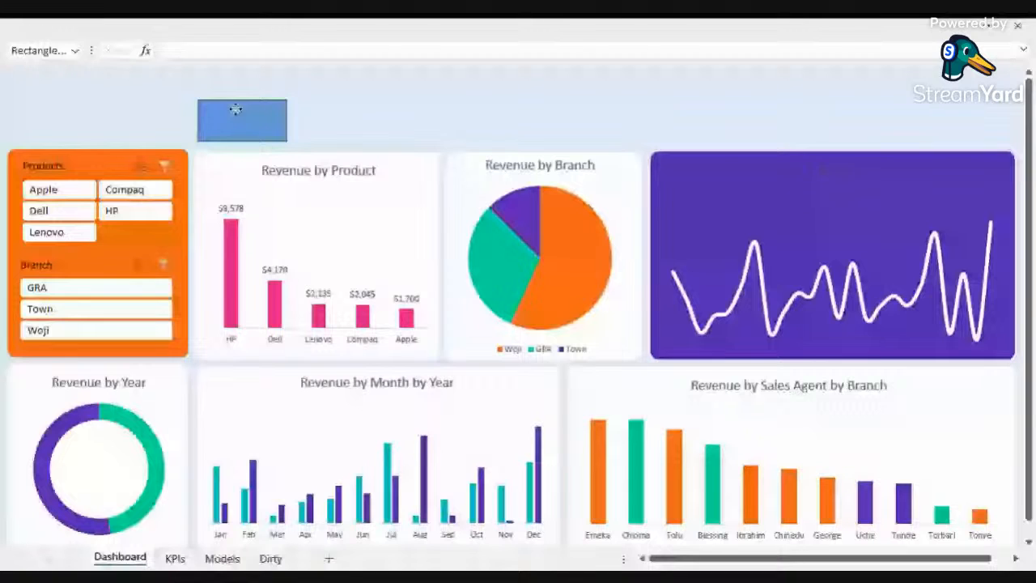
left_click(235, 109)
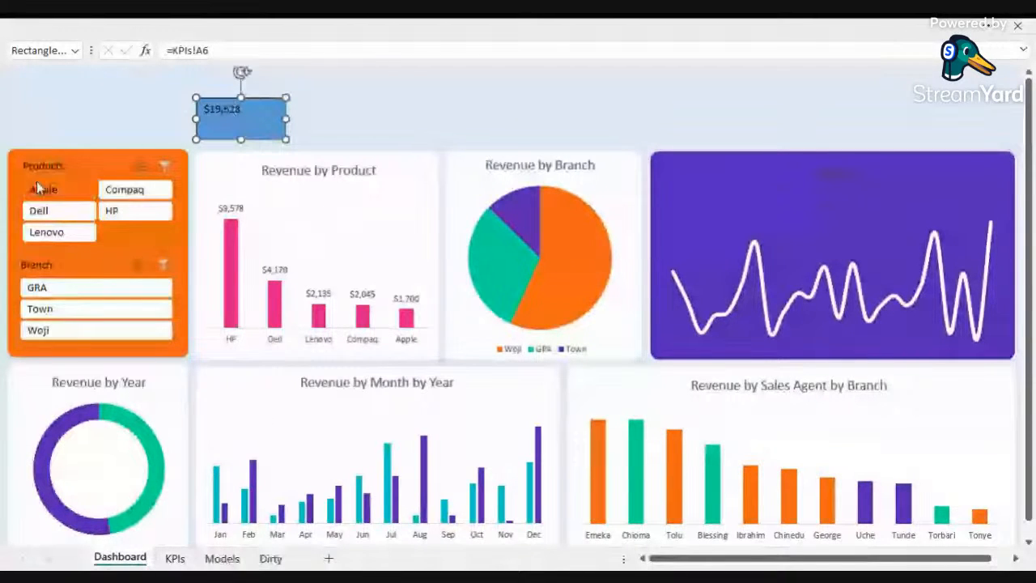
Step: Test the linked value by filtering the Branch slicer to GRA, Town and Woji, then clearing the filter
left_click(48, 288)
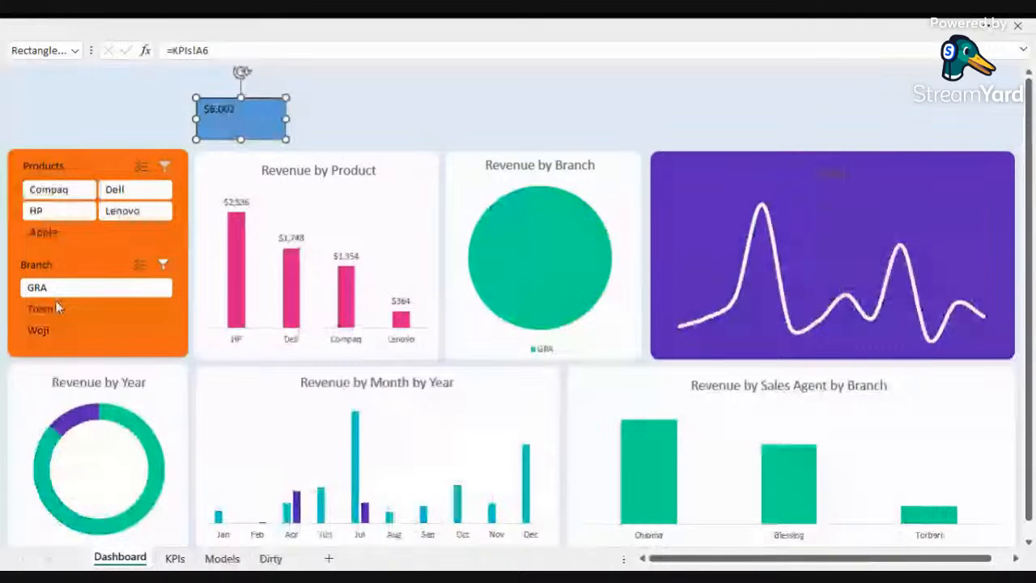
left_click(48, 308)
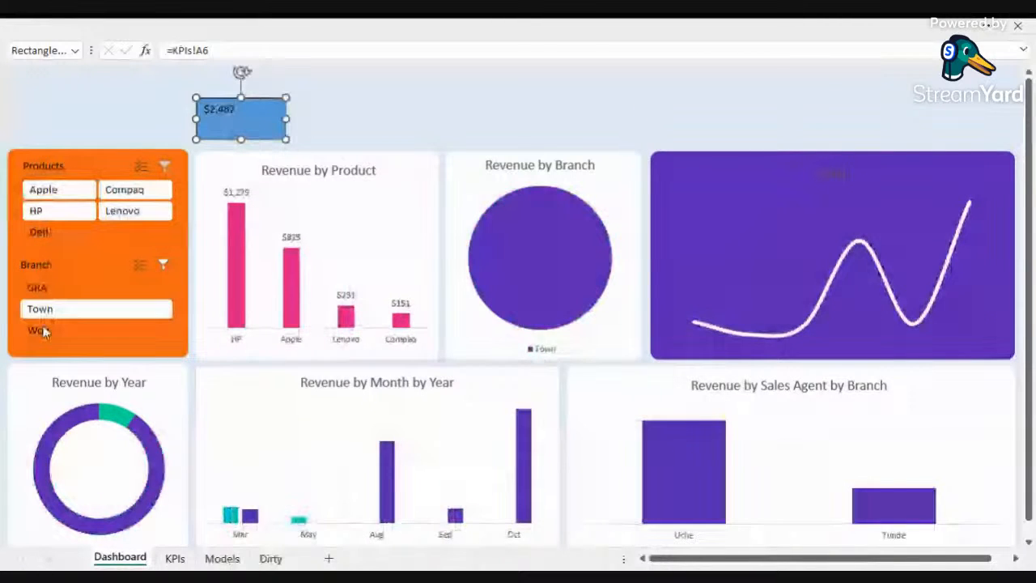
left_click(42, 330)
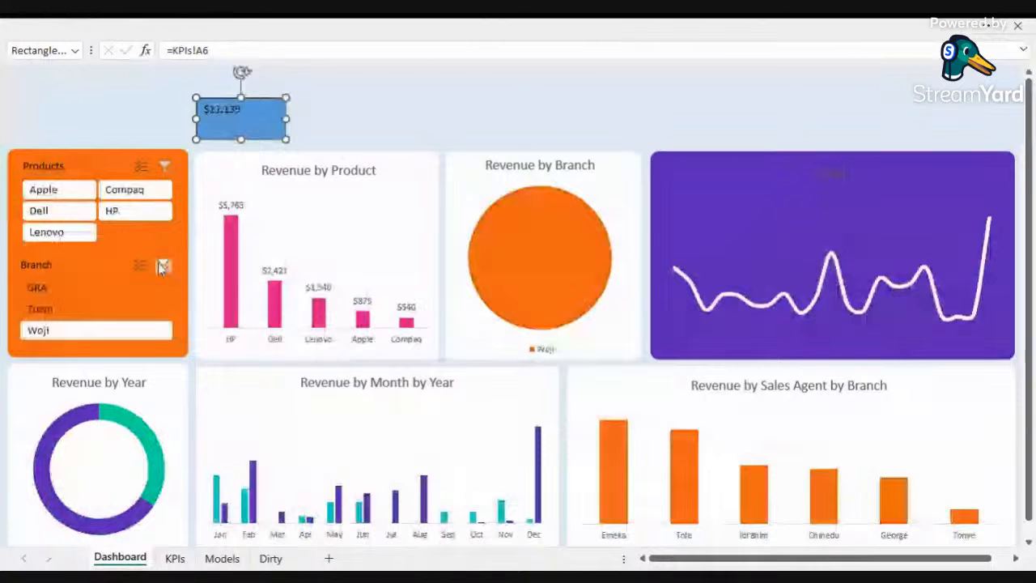
left_click(162, 267)
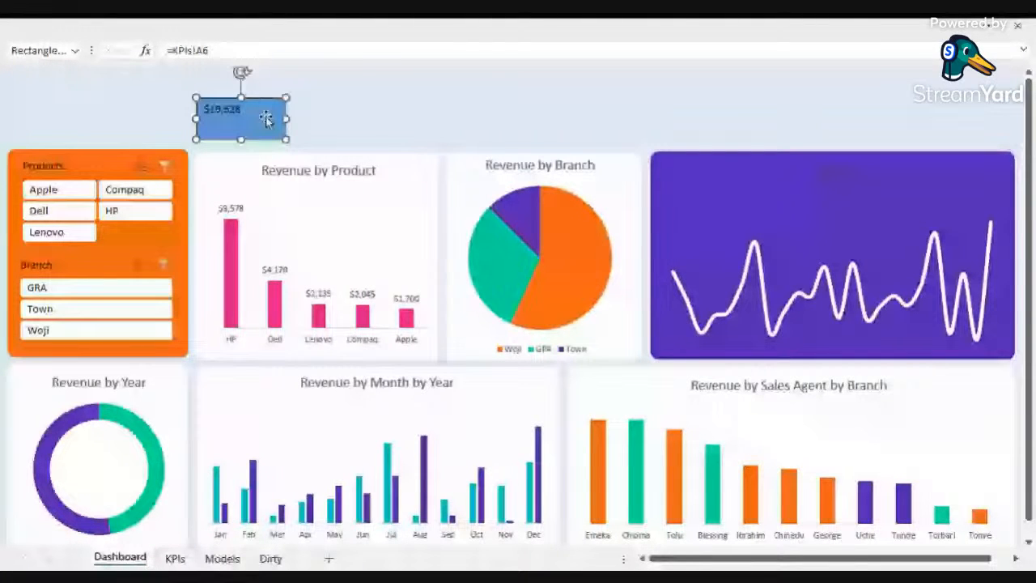
Step: Remove the fill and the outline from the linked value rectangle
right_click(283, 106)
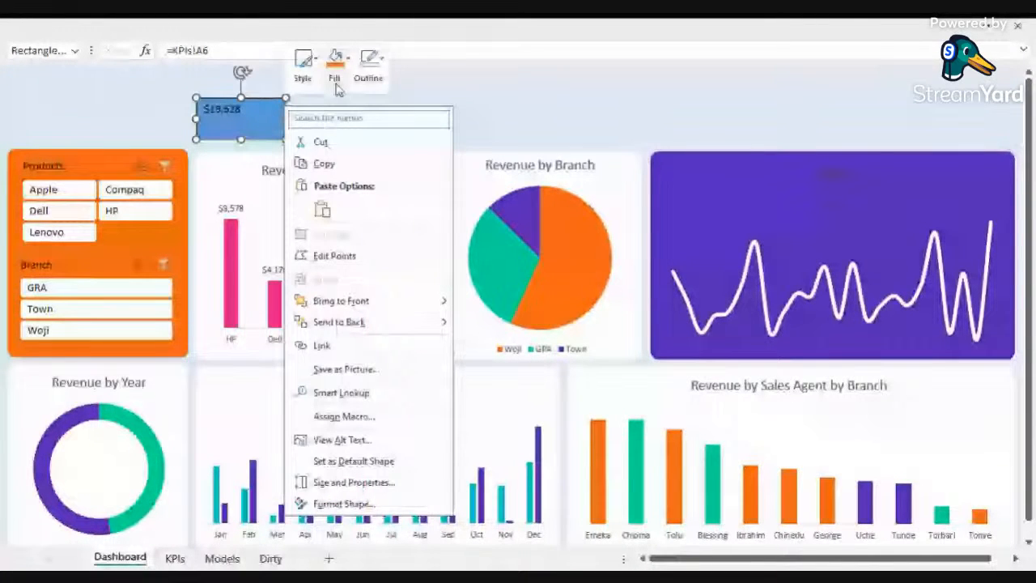
left_click(335, 69)
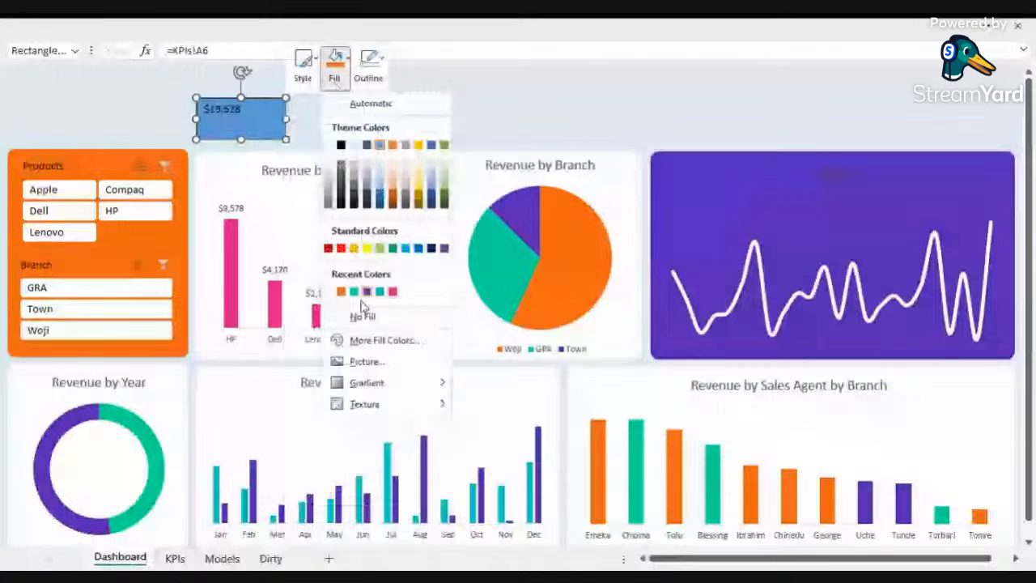
left_click(363, 315)
left_click(369, 69)
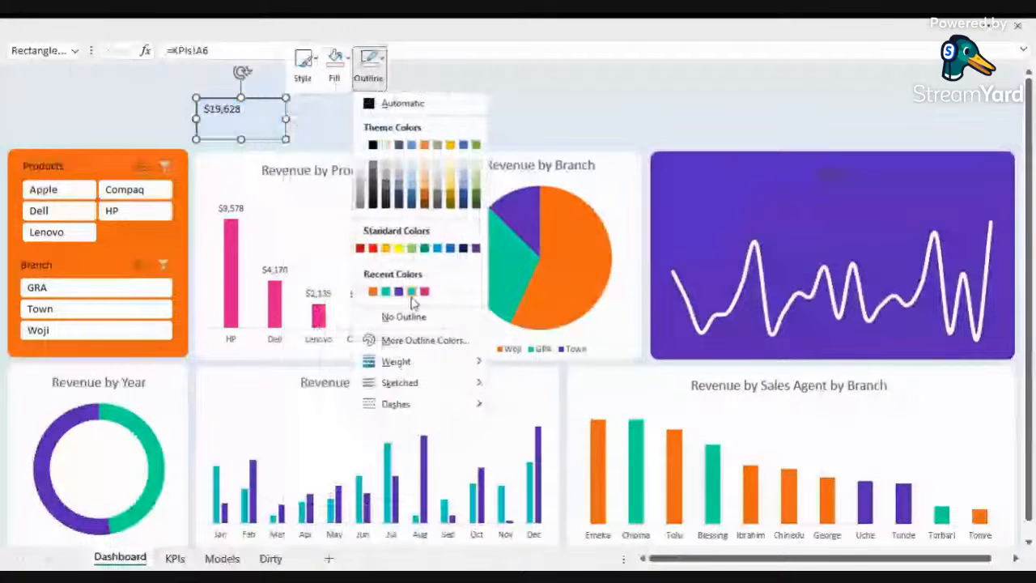
left_click(403, 316)
Step: Move the linked value box to the left, out of the empty area above the Revenue by Product chart
left_click(151, 90)
left_click(219, 119)
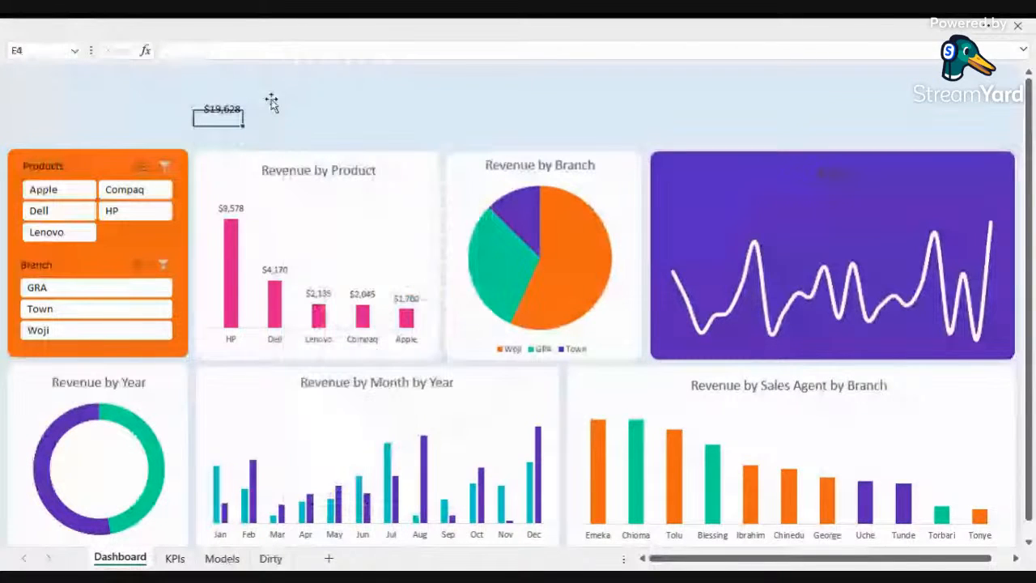
left_click(271, 102)
left_click_drag(268, 108, 174, 104)
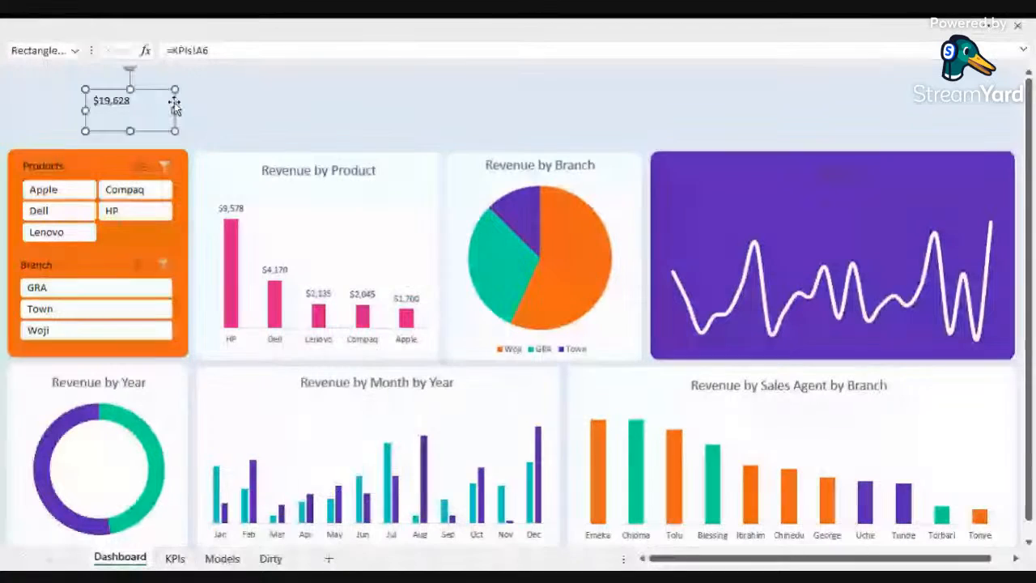
left_click(243, 148)
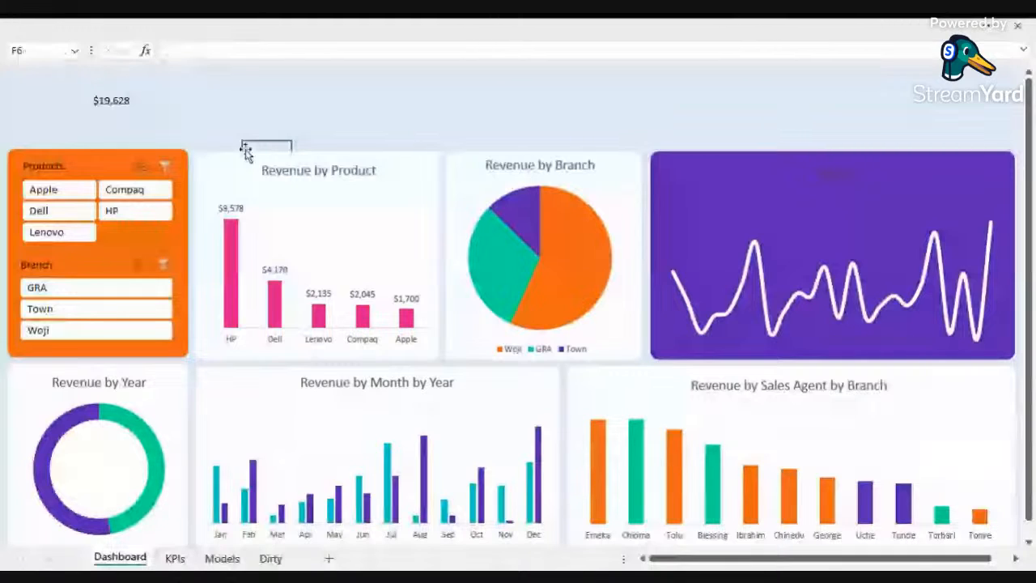
Step: Draw a rectangle card above the Revenue by Product chart and send it backward
left_click_drag(246, 154, 195, 72)
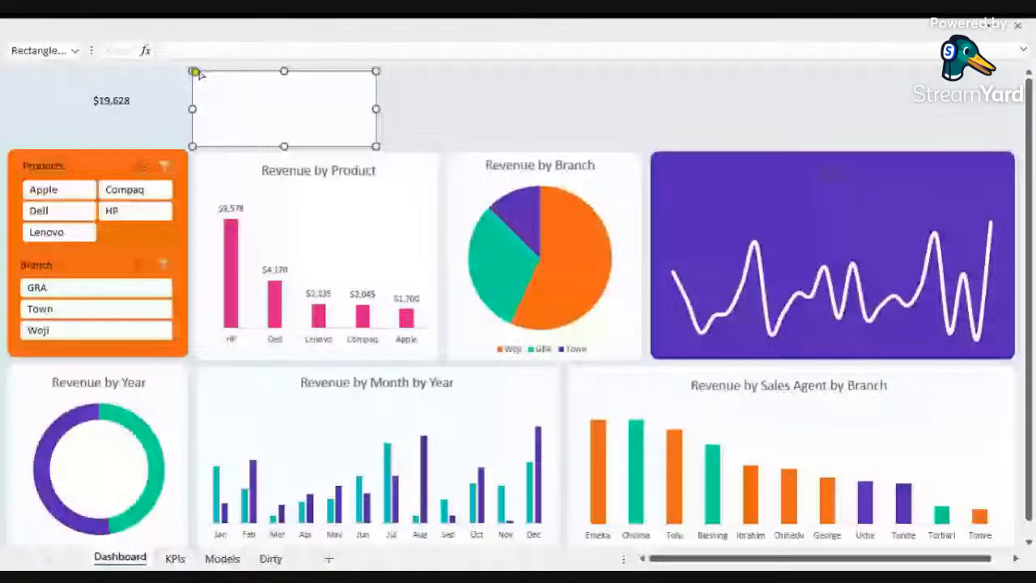
right_click(308, 109)
mouse_move(381, 324)
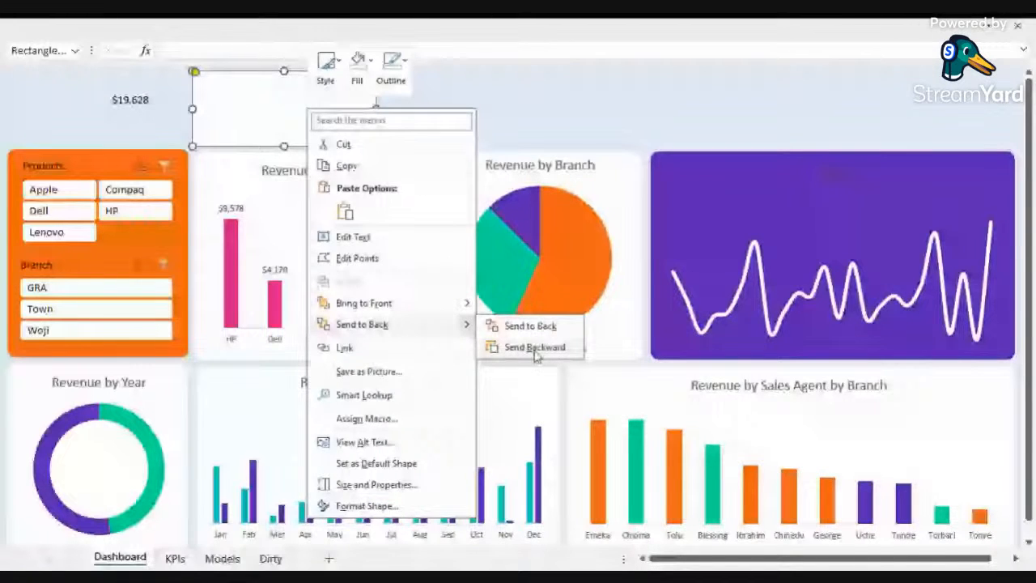
left_click(535, 348)
Step: Move the linked revenue value onto the new card, resizing and positioning it inside
left_click(126, 111)
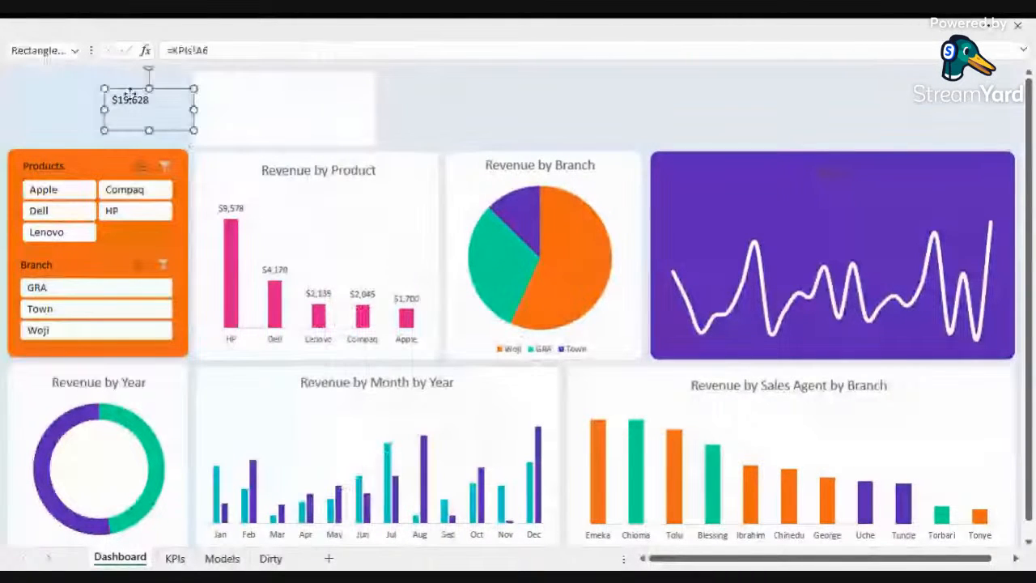
left_click_drag(130, 90, 308, 91)
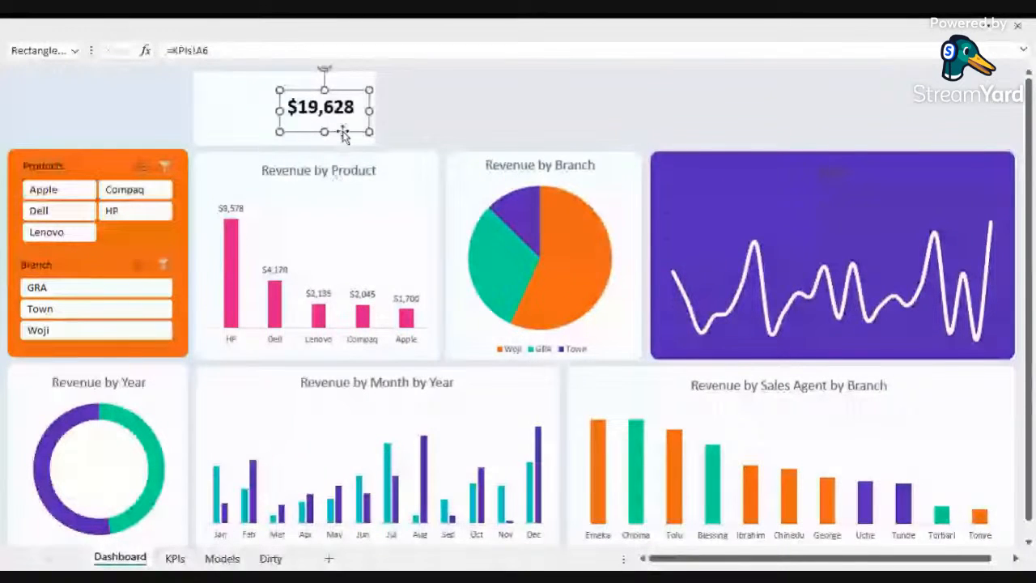
left_click_drag(342, 132, 343, 143)
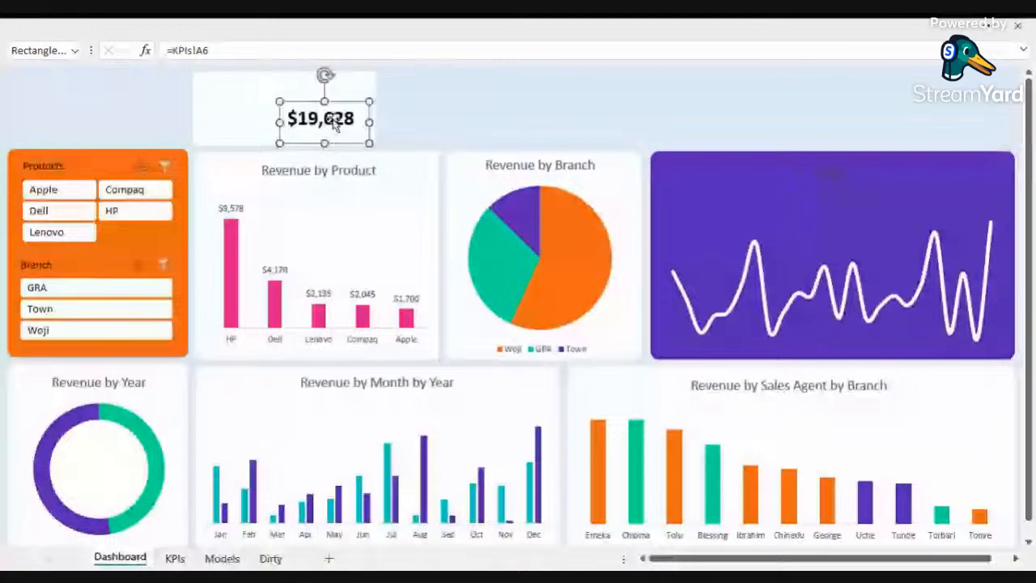
left_click_drag(348, 101, 357, 109)
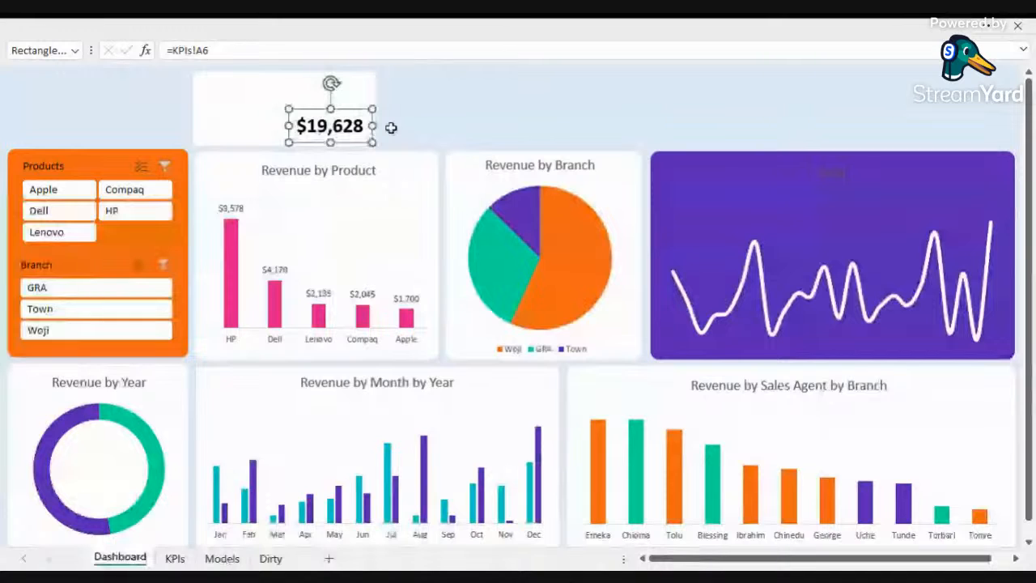
left_click_drag(391, 127, 310, 99)
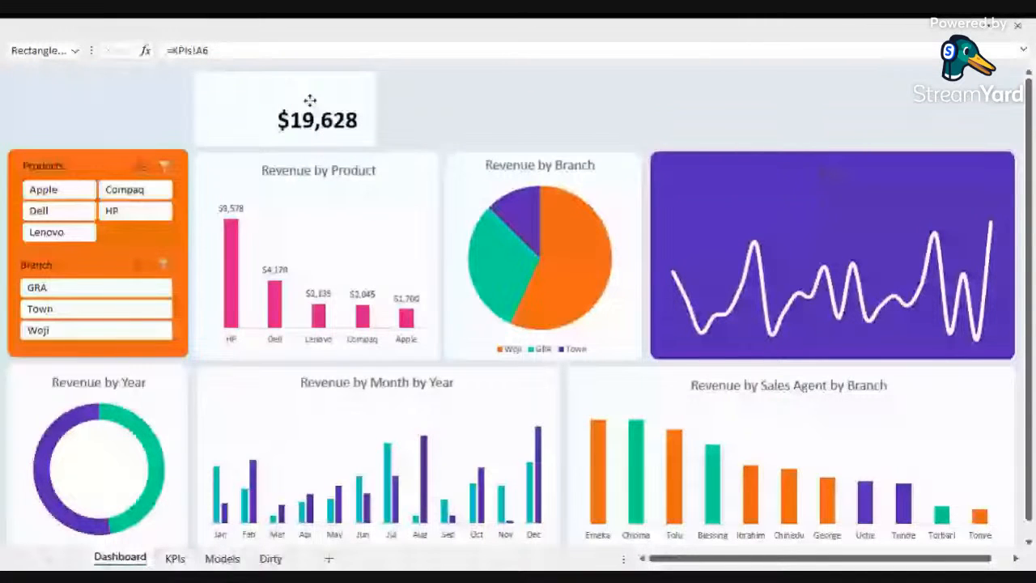
key("Escape")
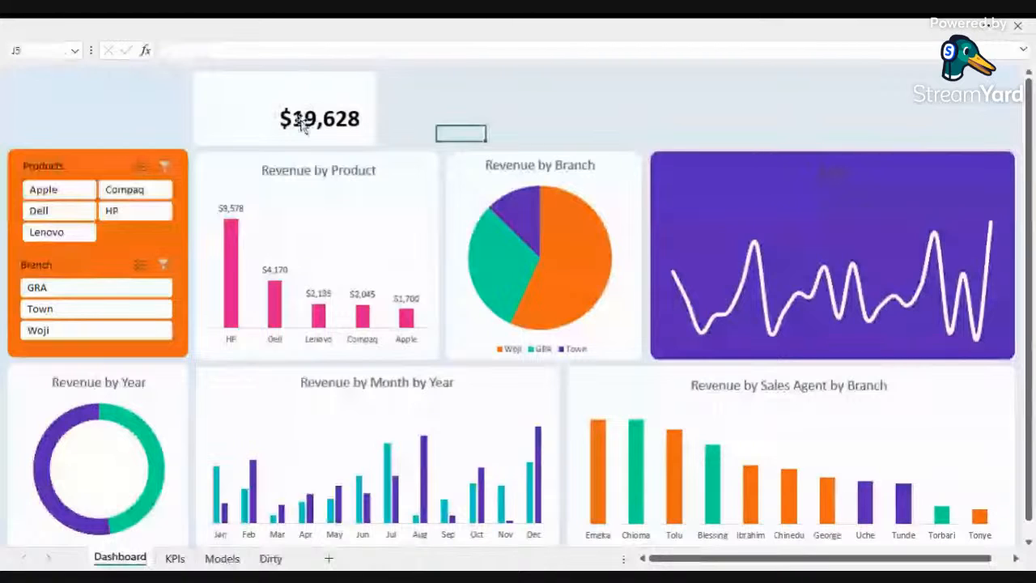
Step: Add a small text box reading Total Revenue and place it above the value on the revenue card
left_click_drag(115, 95, 193, 125)
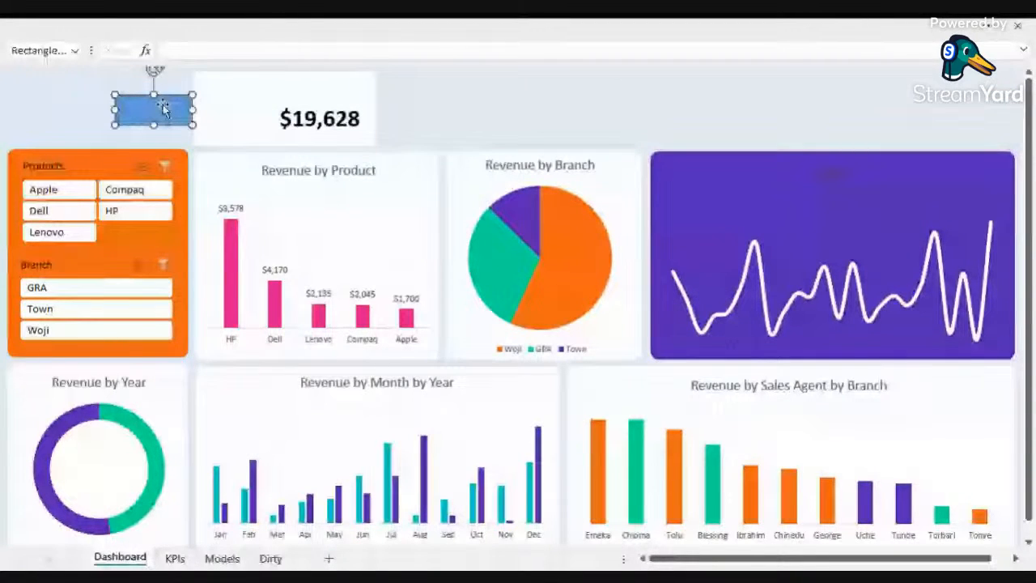
type("Total")
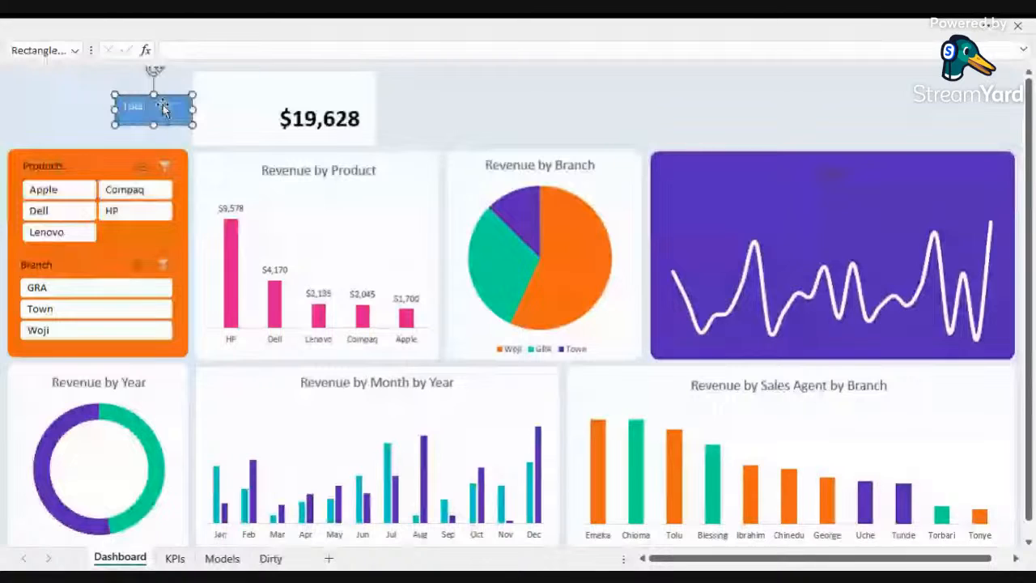
type(" R")
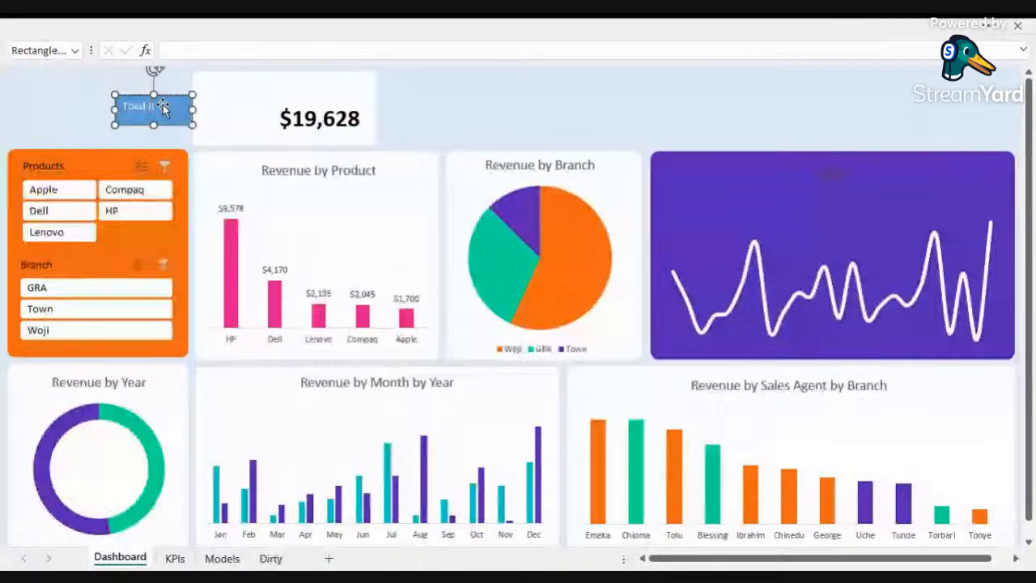
left_click(133, 27)
left_click(66, 68)
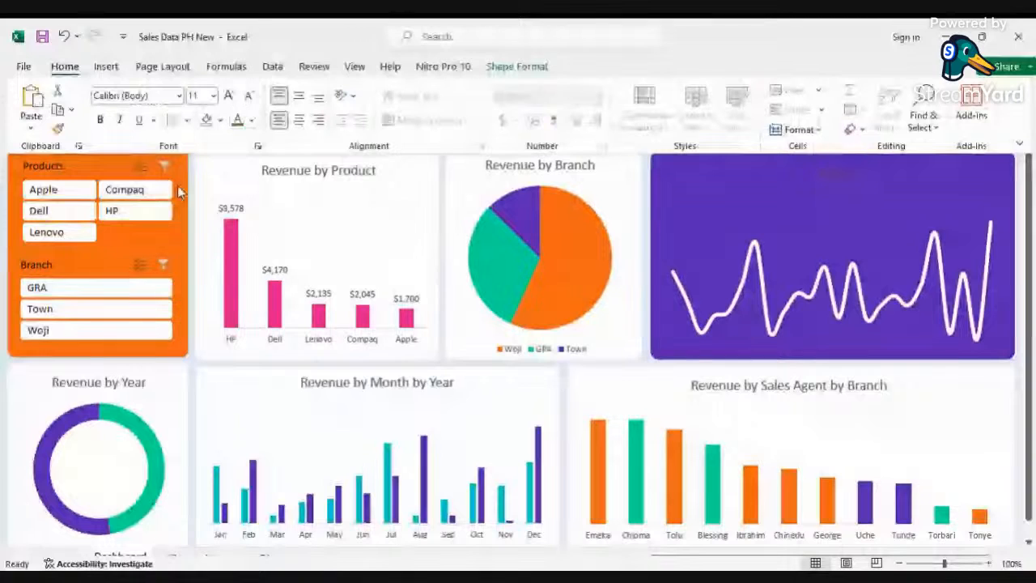
key("ctrl+shift+F1")
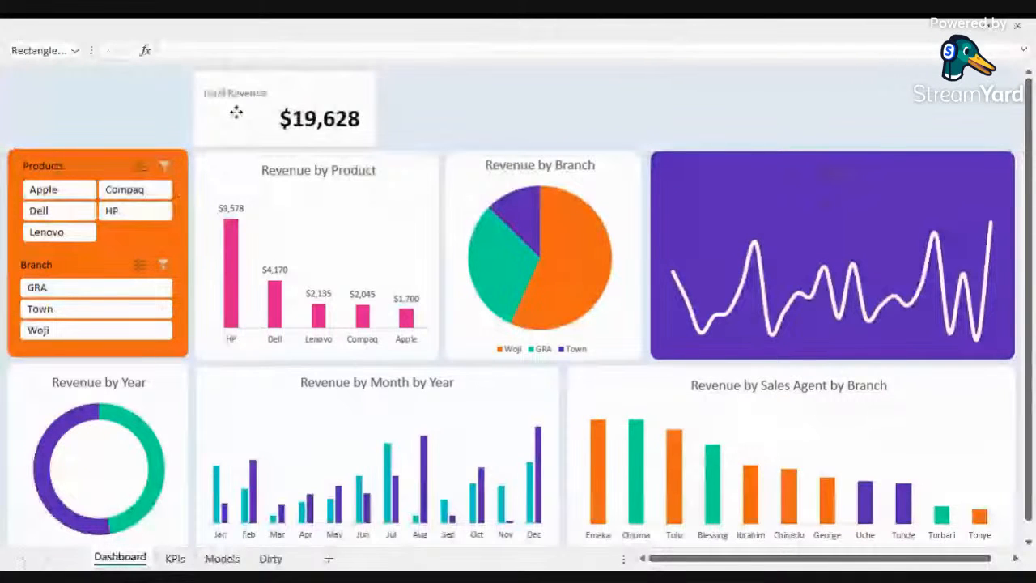
left_click_drag(235, 111, 328, 116)
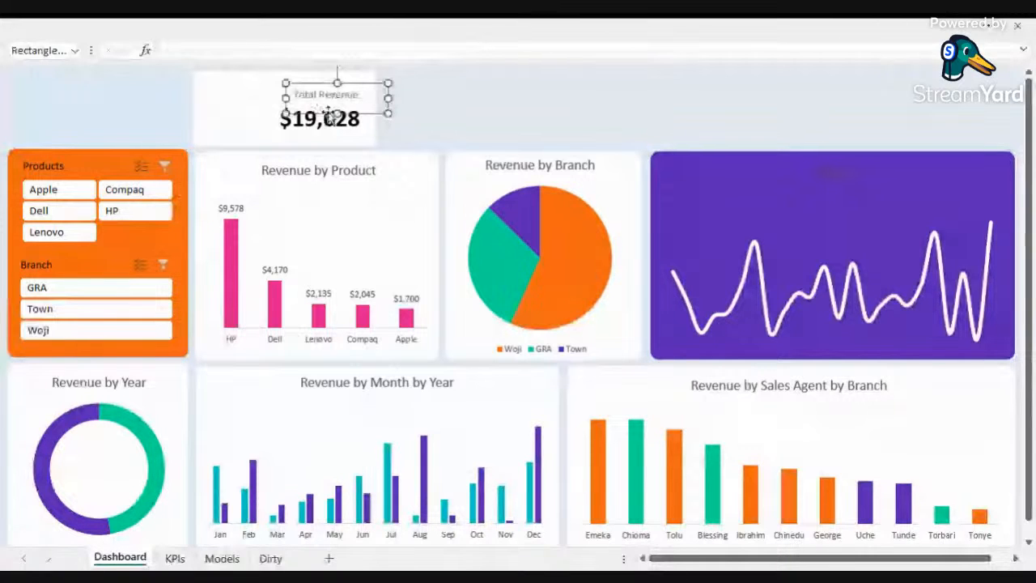
Step: Nudge the Total Revenue label slightly left on the revenue card
left_click_drag(286, 91, 272, 90)
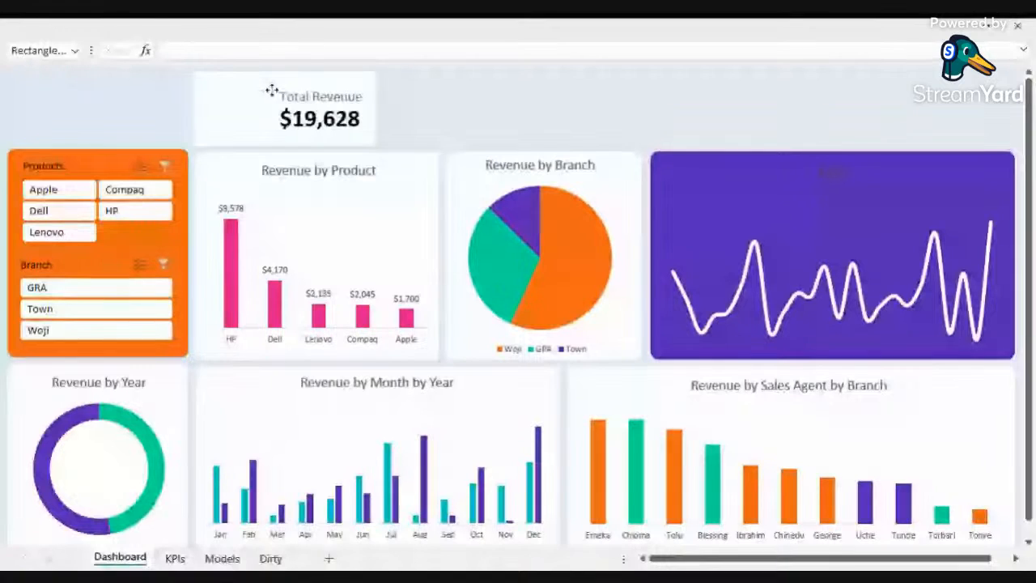
left_click(420, 108)
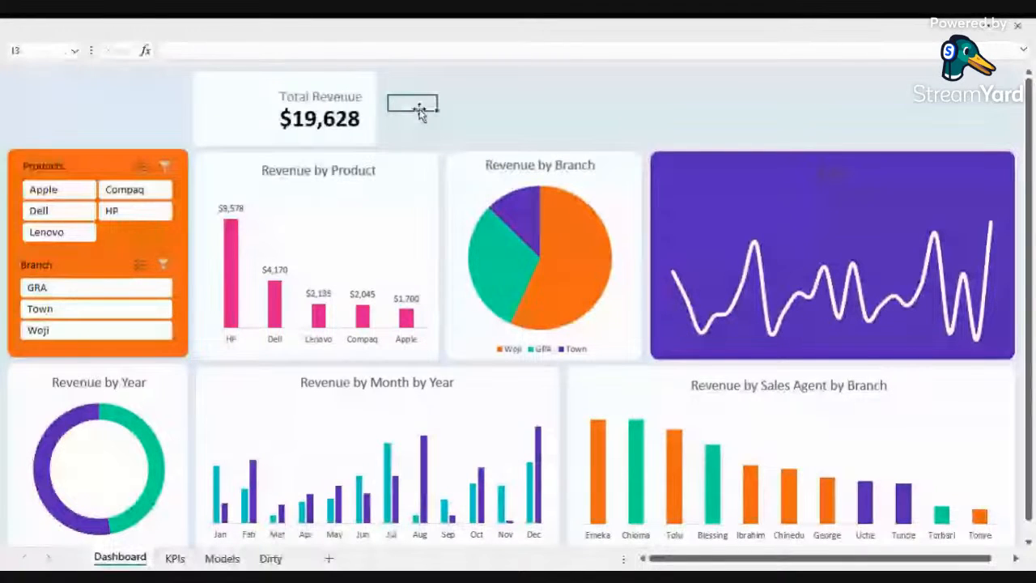
left_click(341, 96)
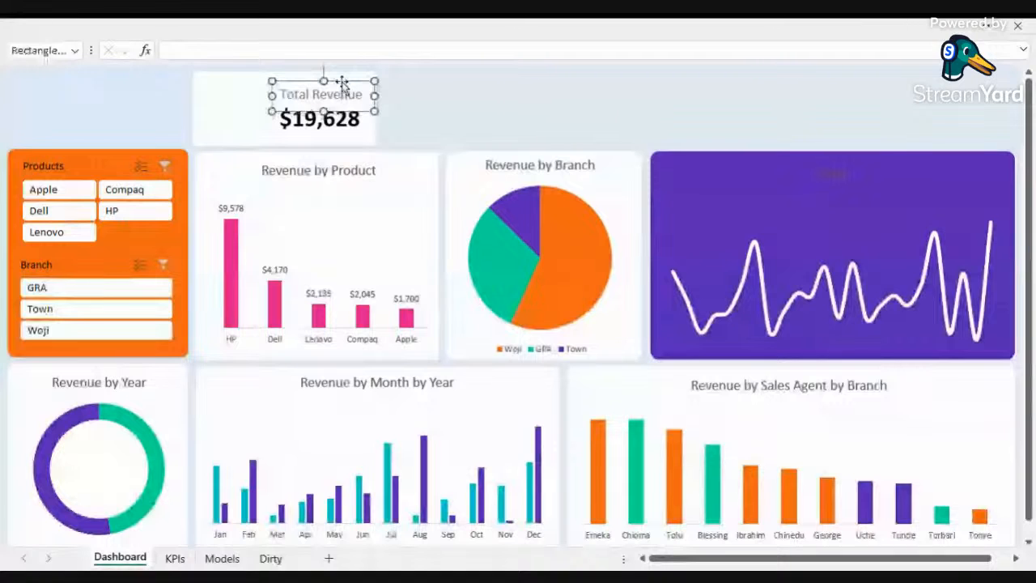
left_click(412, 103)
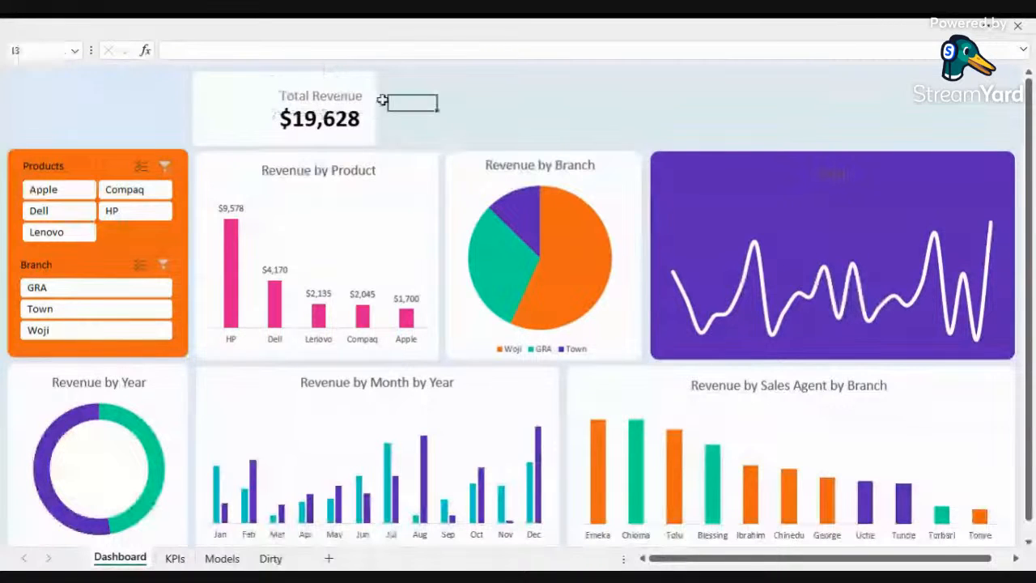
left_click(230, 121)
Step: Narrow the revenue card and shift the Total Revenue label and value to fit inside it
left_click(328, 109)
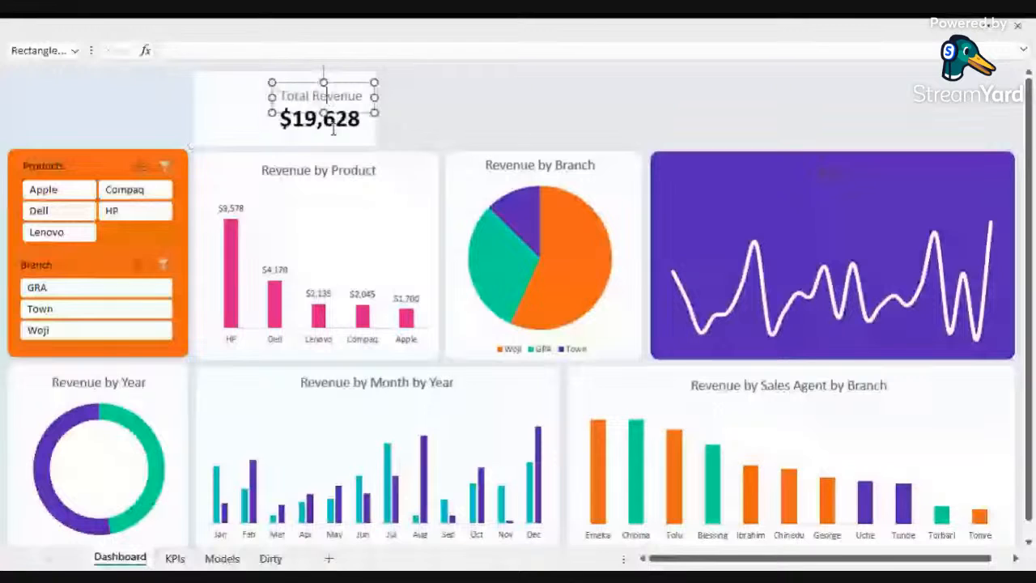
left_click(333, 130)
left_click_drag(377, 108, 352, 109)
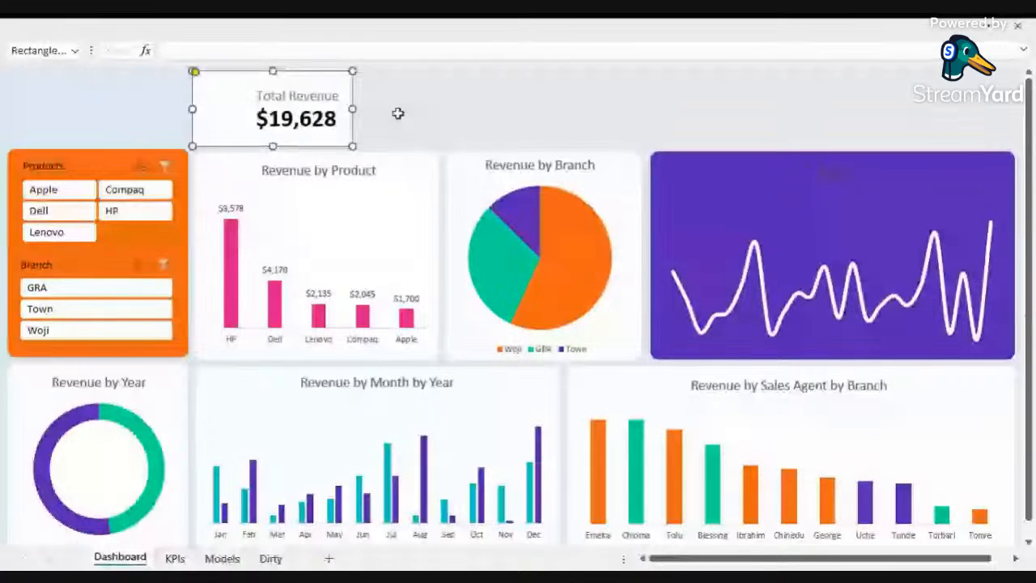
left_click(339, 121)
key("Right")
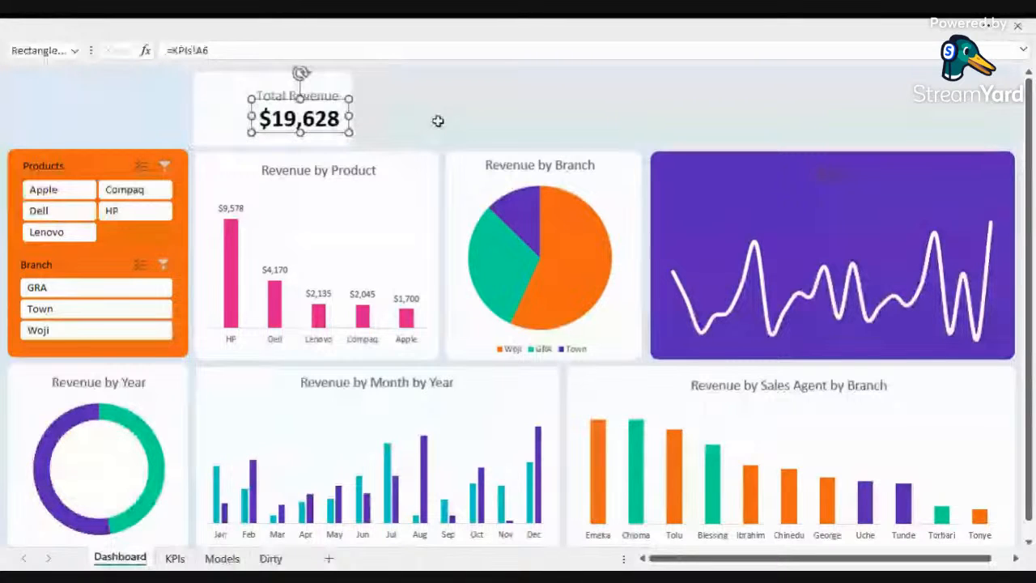
Step: Duplicate the empty card four times and arrange the copies in a row across the top of the dashboard
left_click(331, 78)
left_click_drag(337, 86, 503, 90)
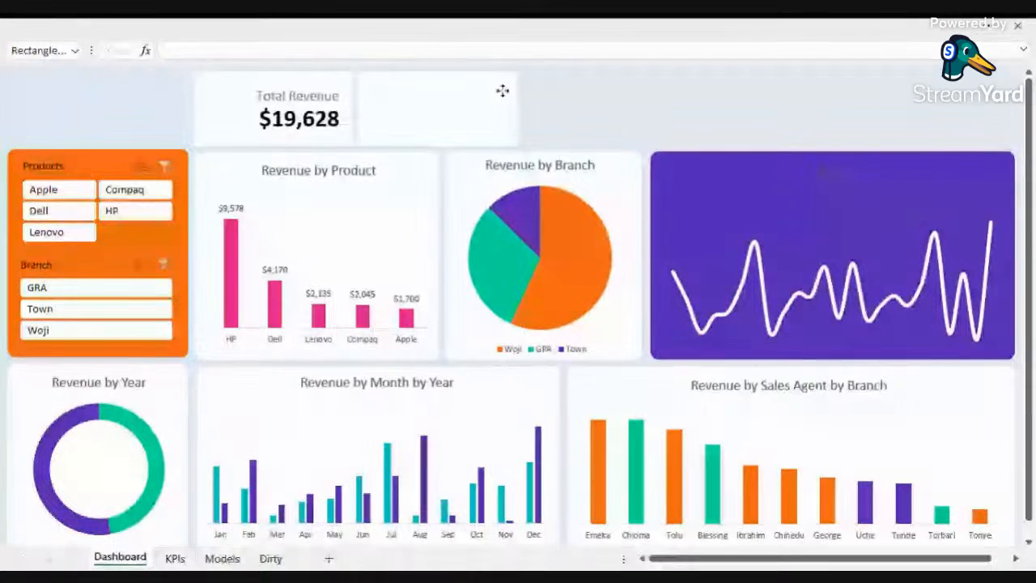
key("ctrl+d")
key("ctrl+d")
key("ctrl+d")
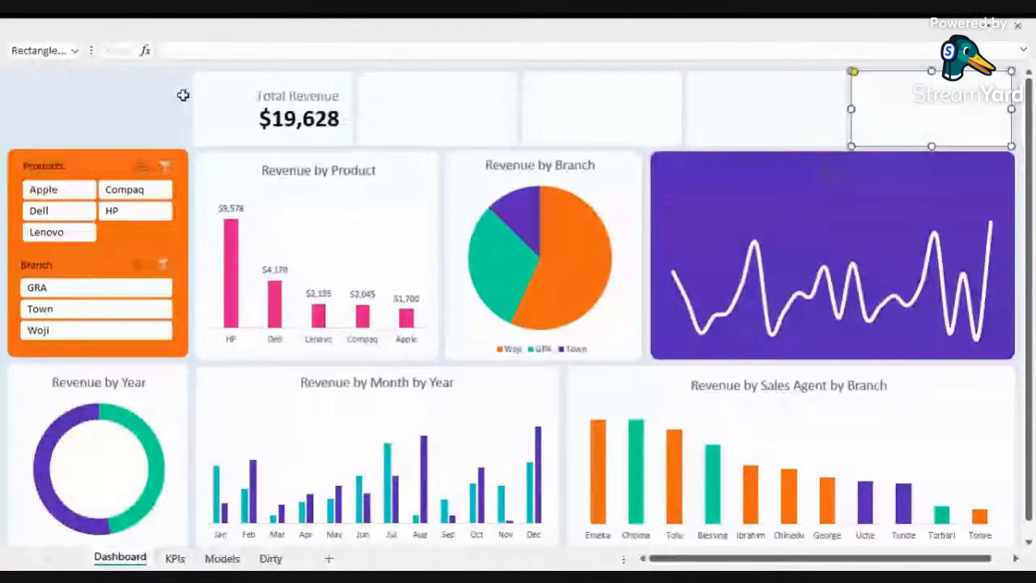
key("Escape")
left_click(956, 125)
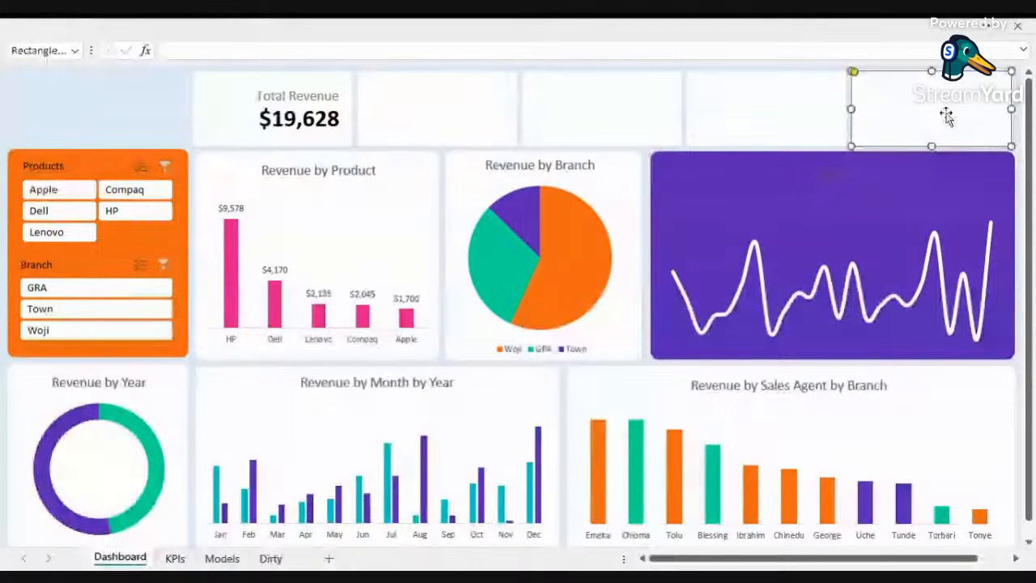
left_click_drag(947, 116, 435, 99)
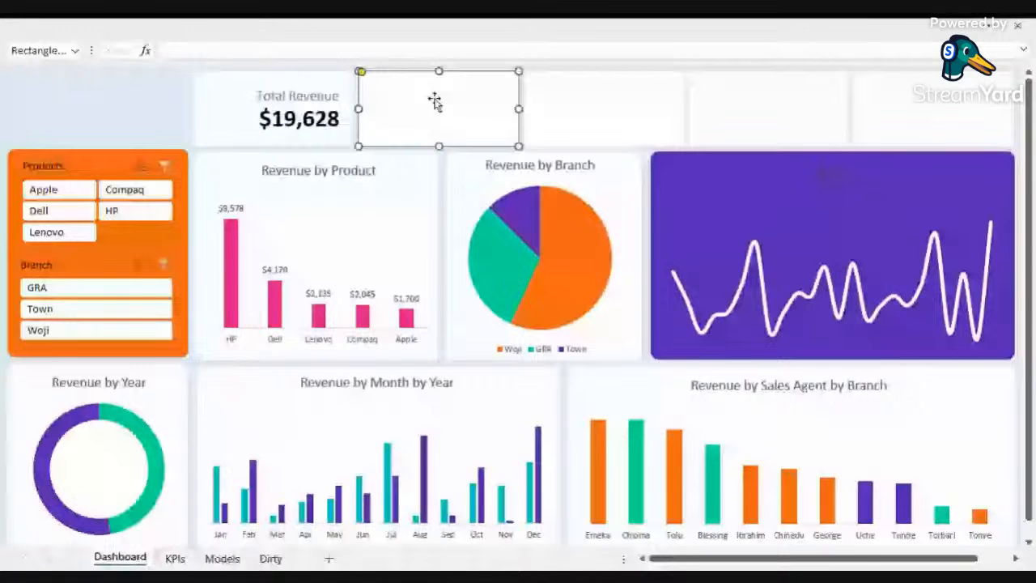
key("Escape")
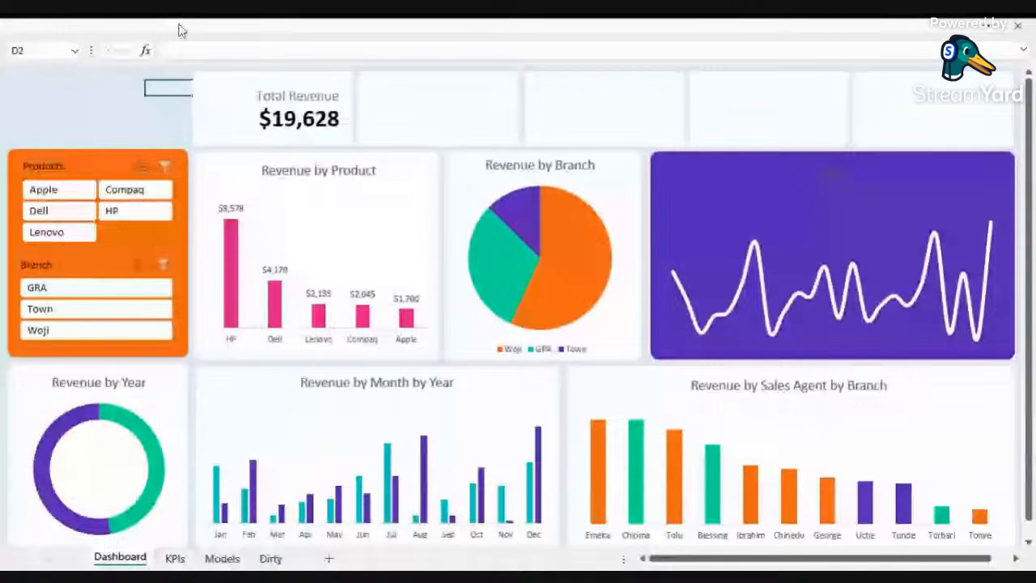
Step: Fill the Total Revenue card with teal
left_click(187, 103)
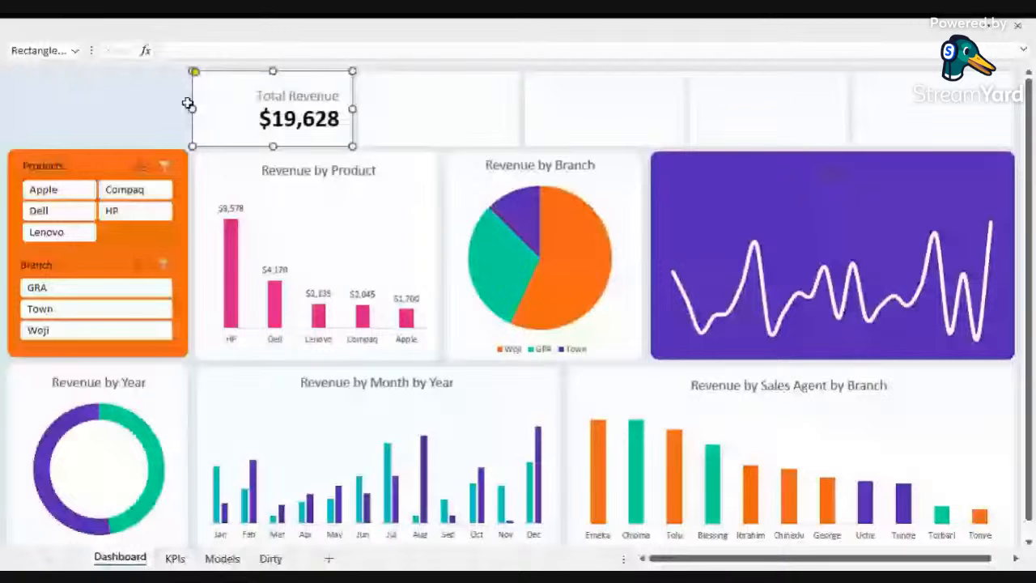
left_click(186, 94)
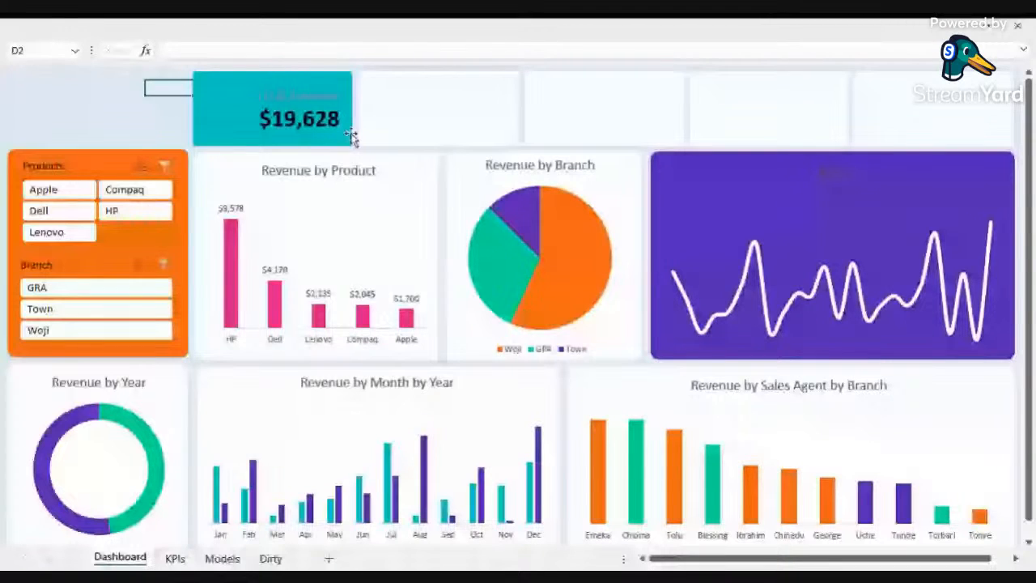
Step: Set the font colour of the revenue value and the Total Revenue label to white
left_click(346, 130)
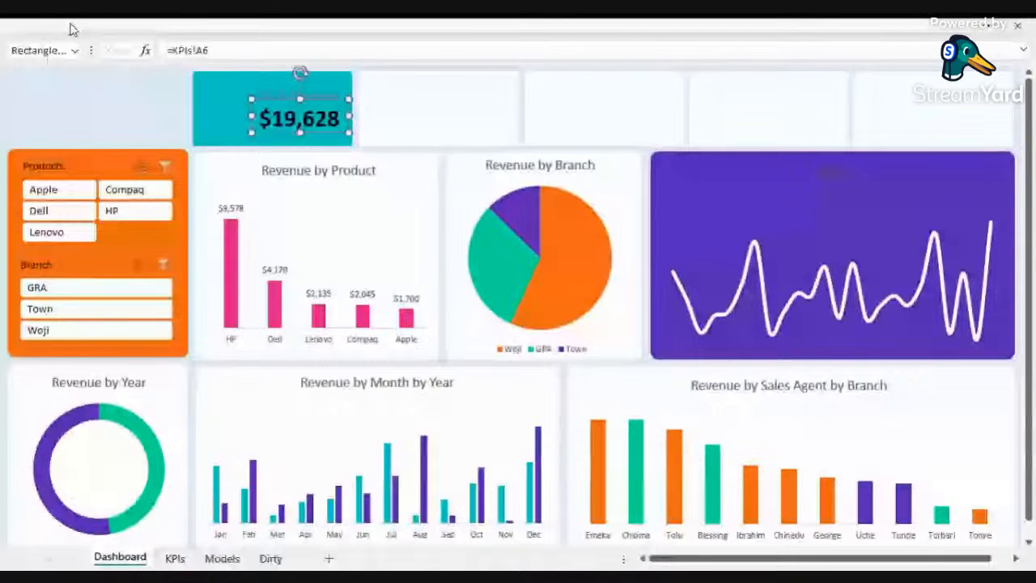
left_click(257, 111)
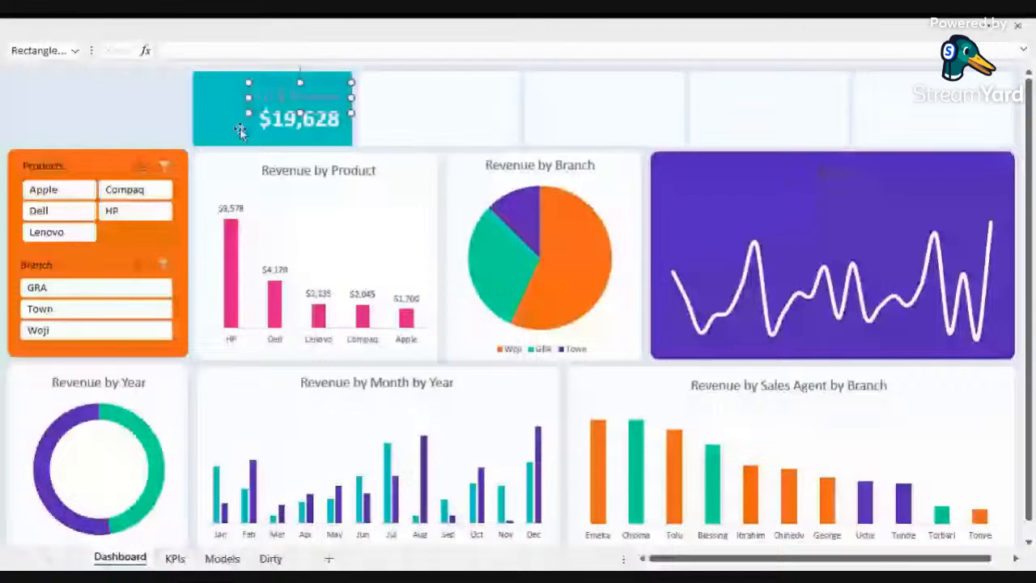
left_click(128, 119)
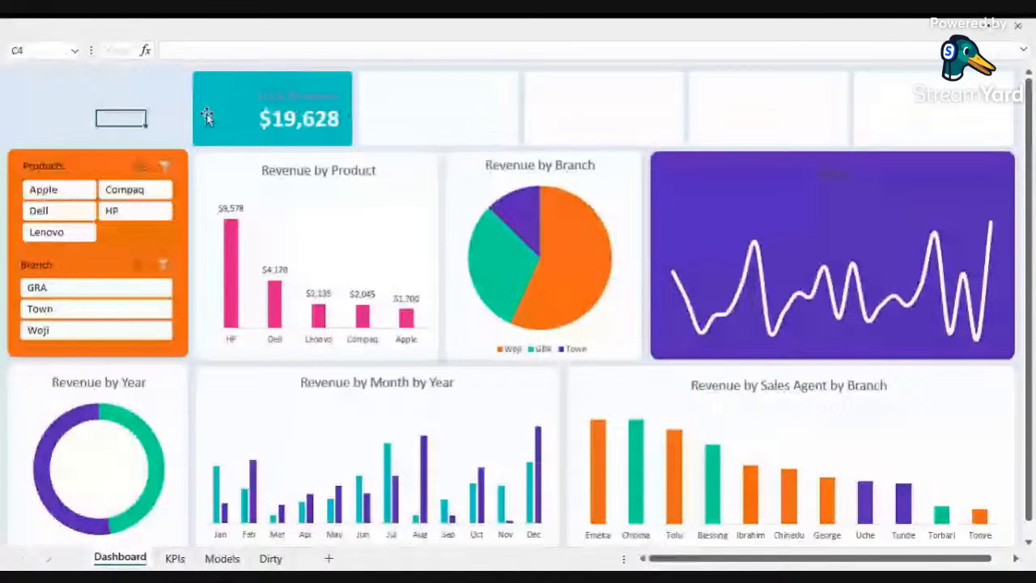
left_click(302, 97)
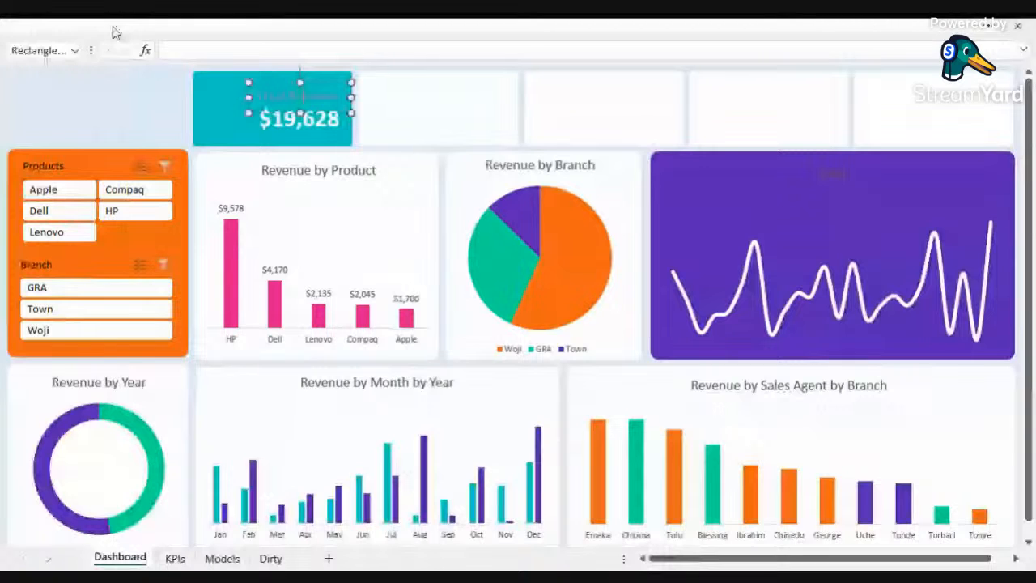
left_click(116, 33)
left_click(252, 121)
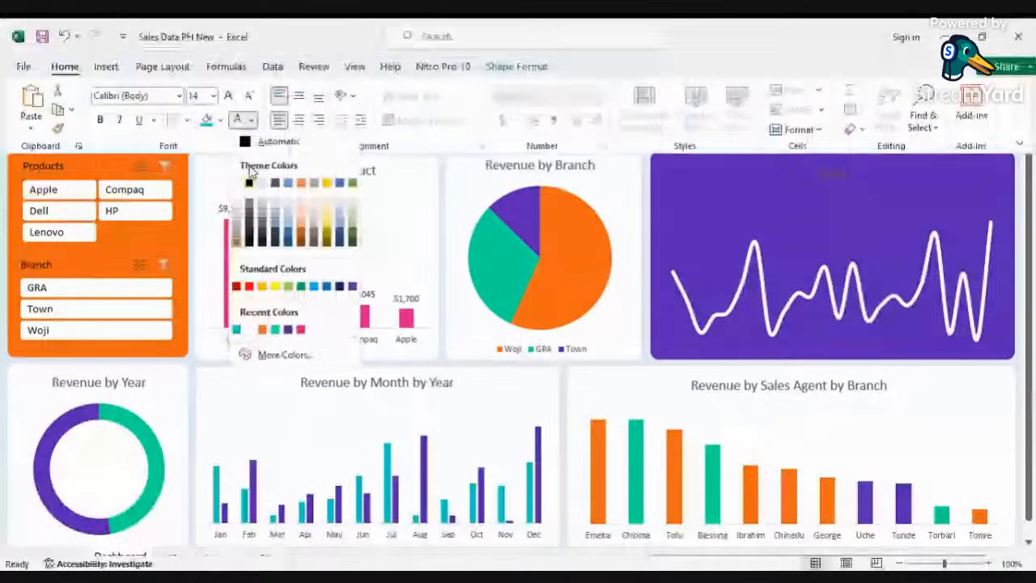
left_click(249, 182)
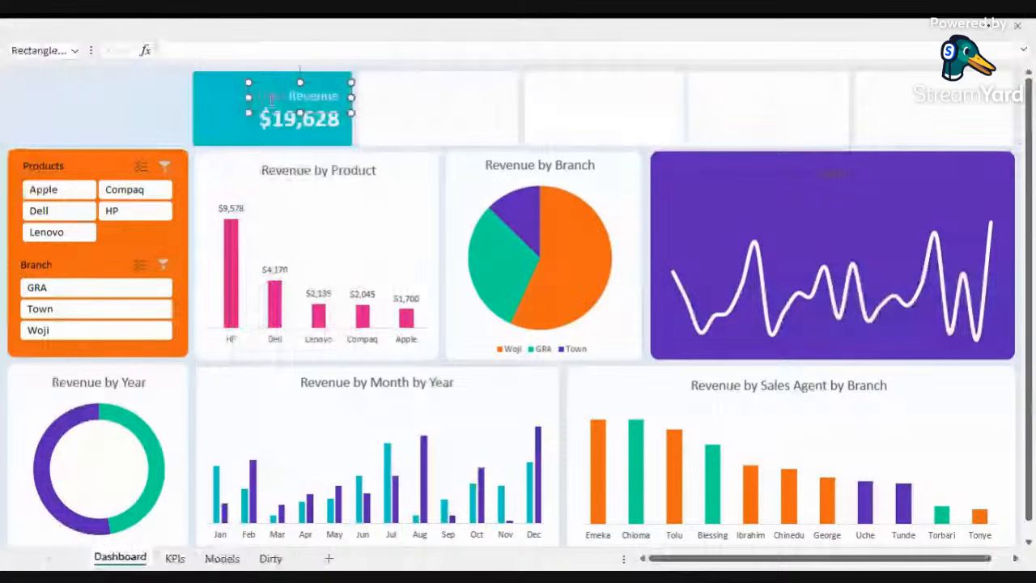
Step: Insert an income cash icon from the stock icons and place it on the left of the revenue card
left_click(243, 28)
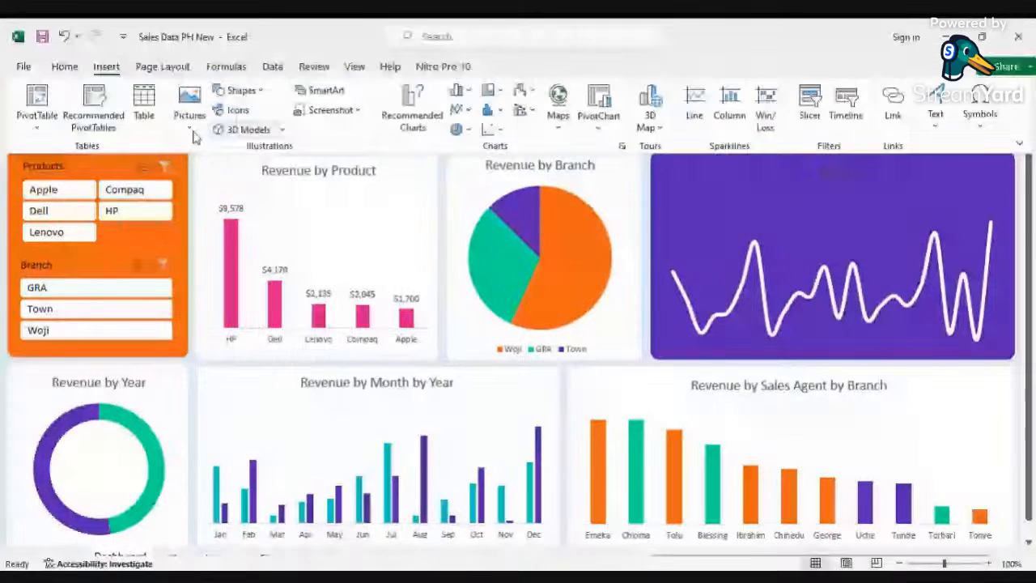
left_click(238, 109)
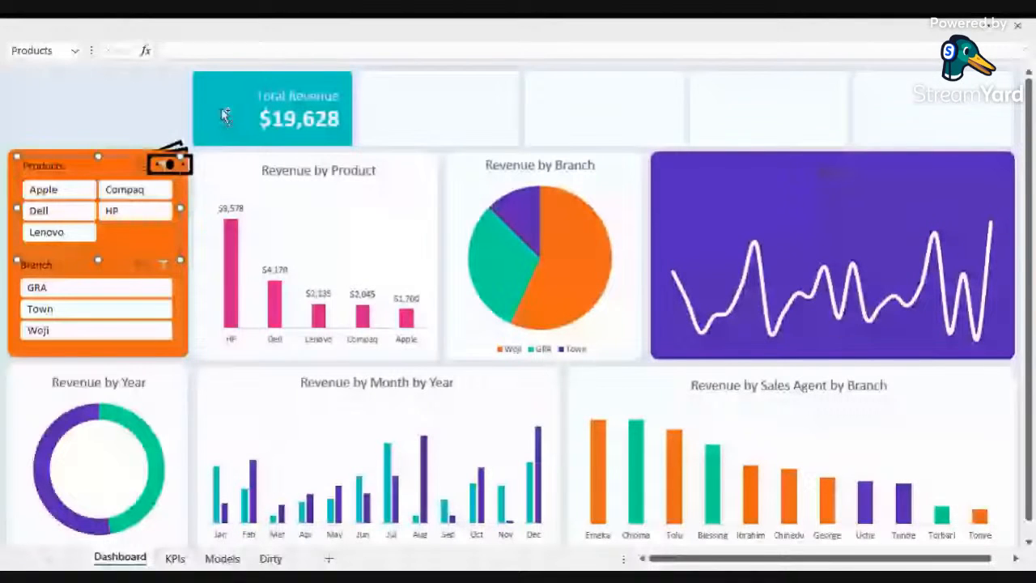
left_click_drag(225, 115, 233, 95)
left_click(230, 120)
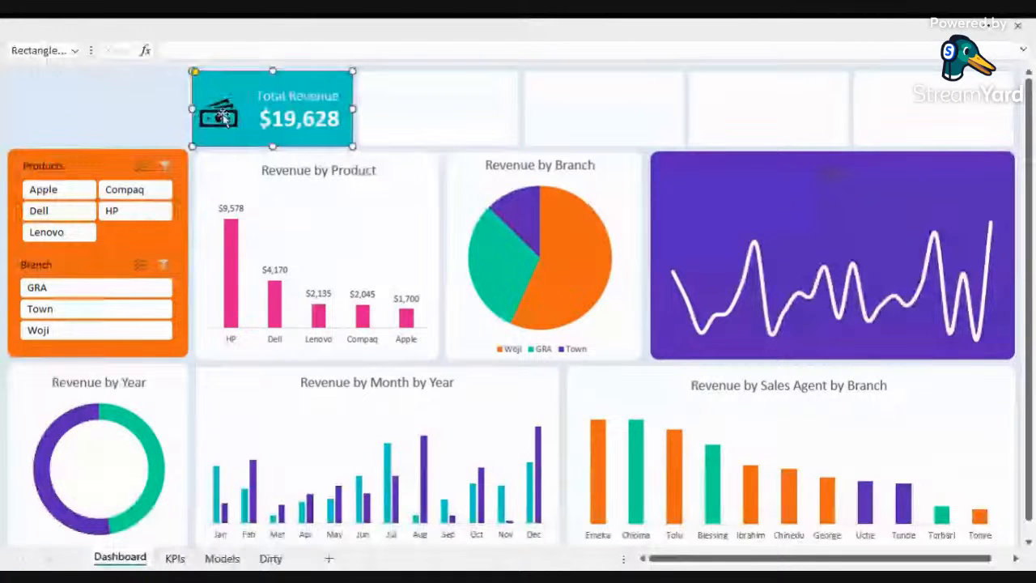
Step: Fill the cash icon white
left_click(223, 117)
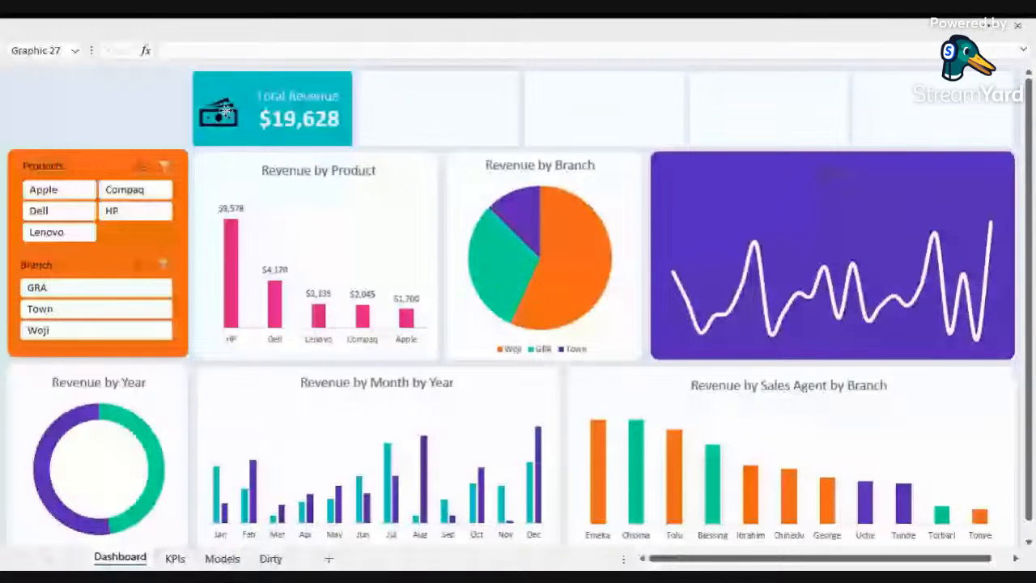
right_click(227, 110)
left_click(278, 64)
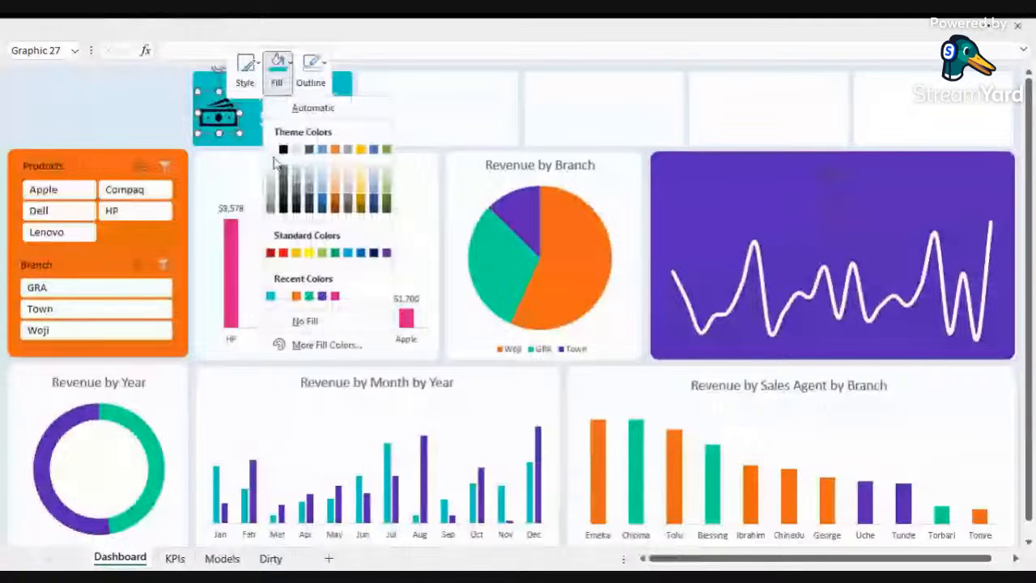
left_click(122, 88)
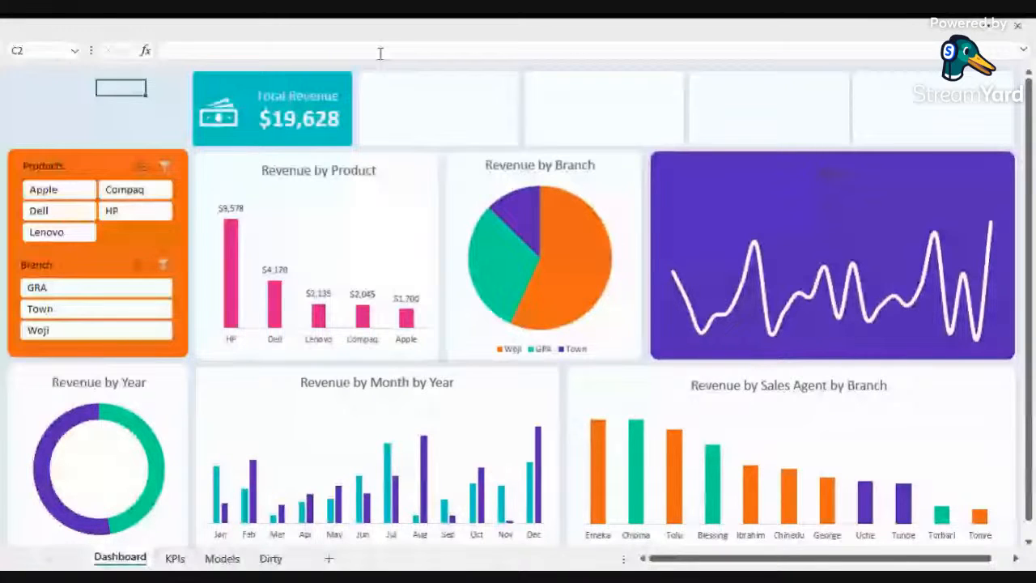
Step: Test the Branch and Products slicers on the revenue card, then clear the filters
left_click(39, 332)
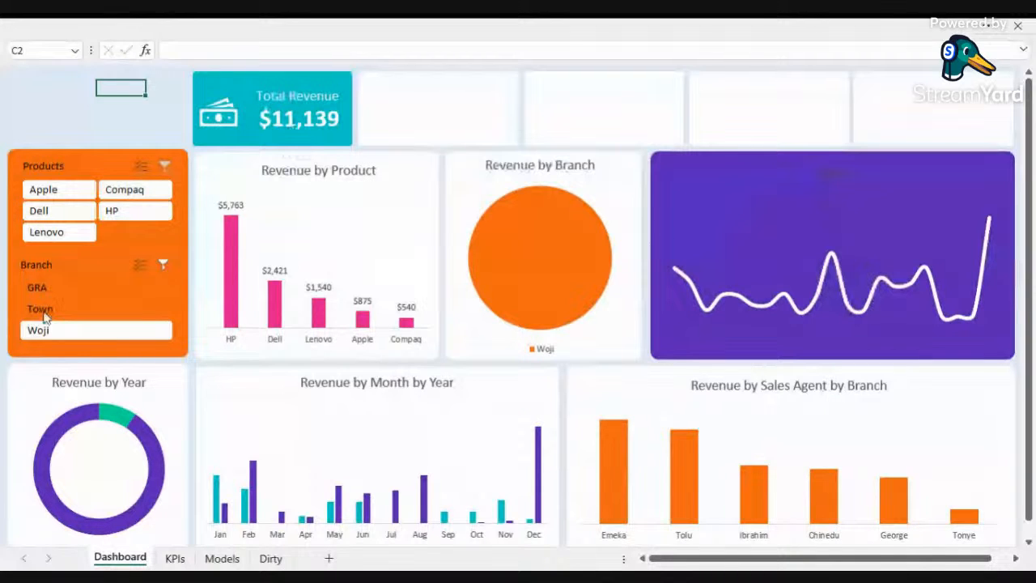
left_click(37, 287)
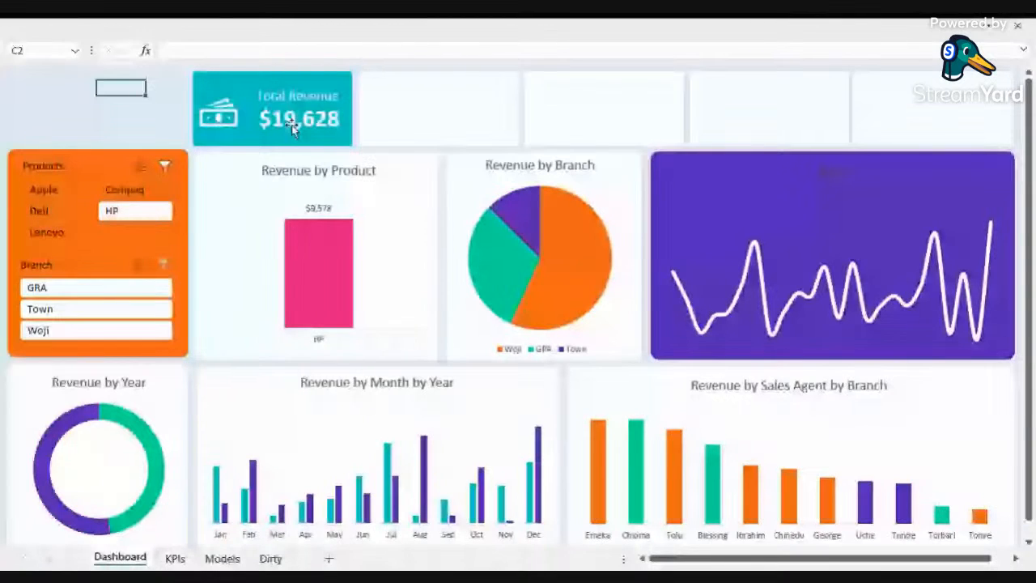
left_click(163, 169)
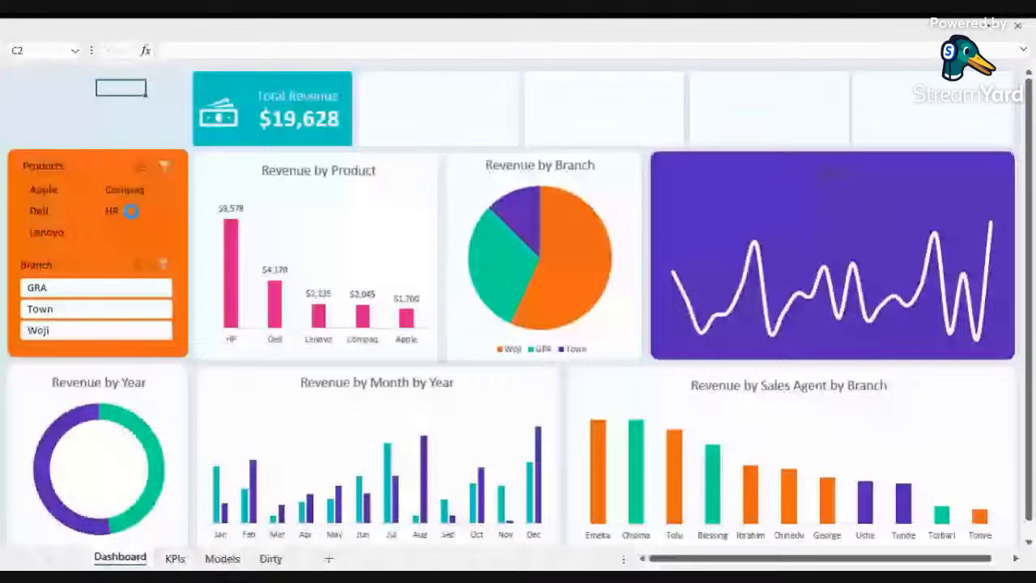
left_click(130, 210)
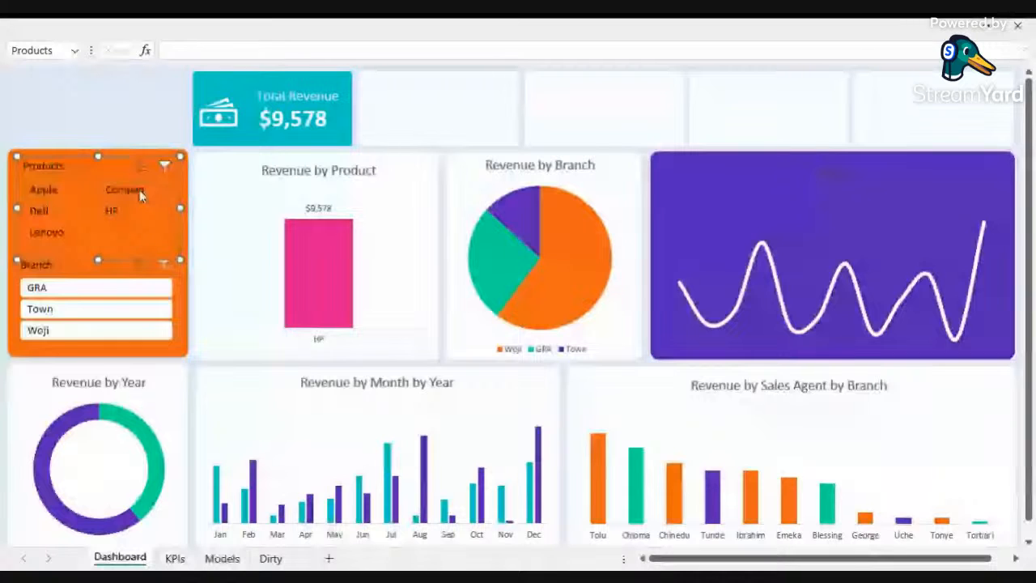
left_click(45, 232)
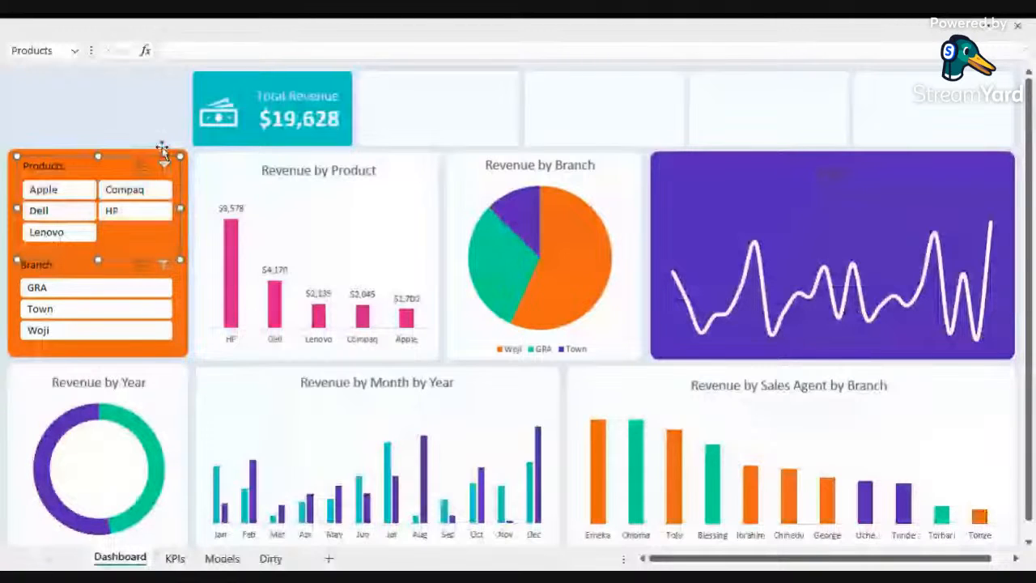
Step: Duplicate the revenue label and value and move the copy onto the second card
left_click(324, 95)
left_click(339, 115, "ctrl")
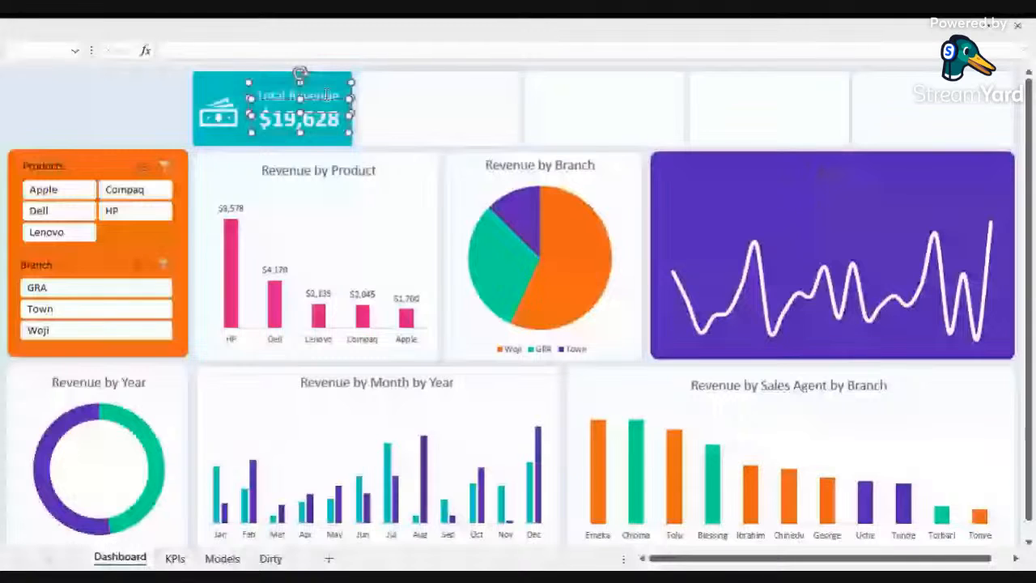
key("ctrl+d")
left_click_drag(340, 116, 491, 110)
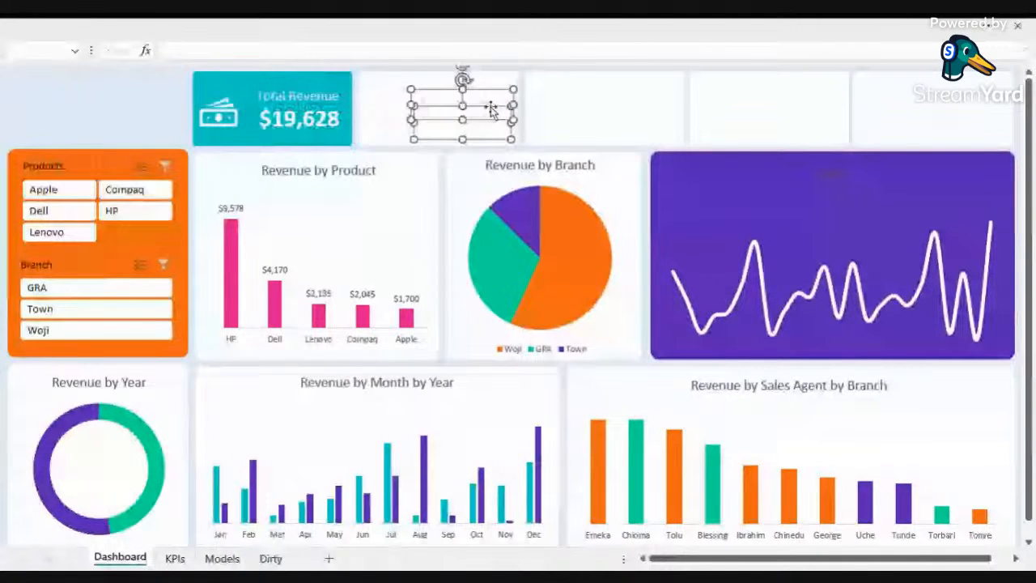
Step: Set the copied label and value text colour on the second card to black
left_click(154, 27)
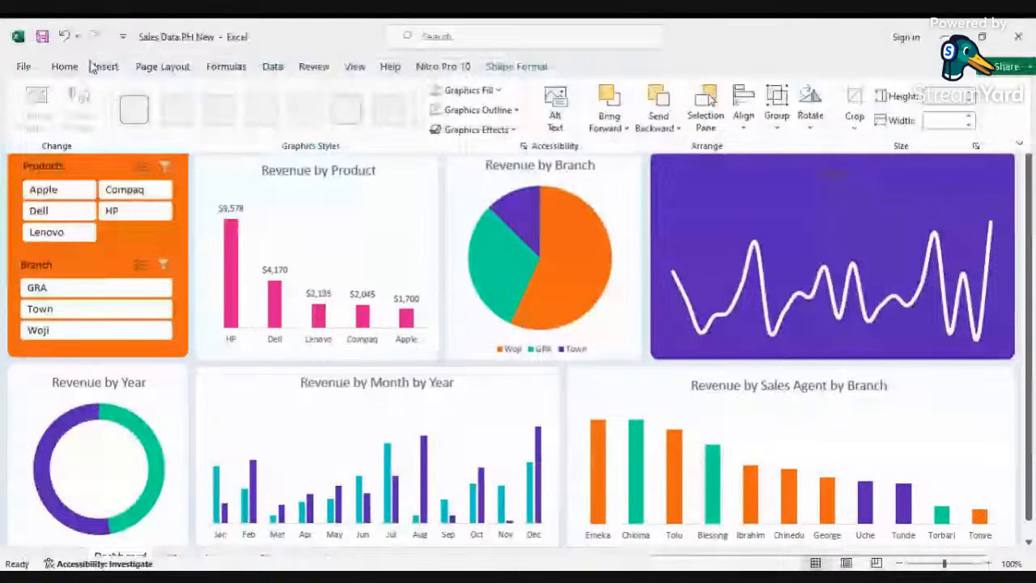
left_click(64, 66)
left_click(252, 120)
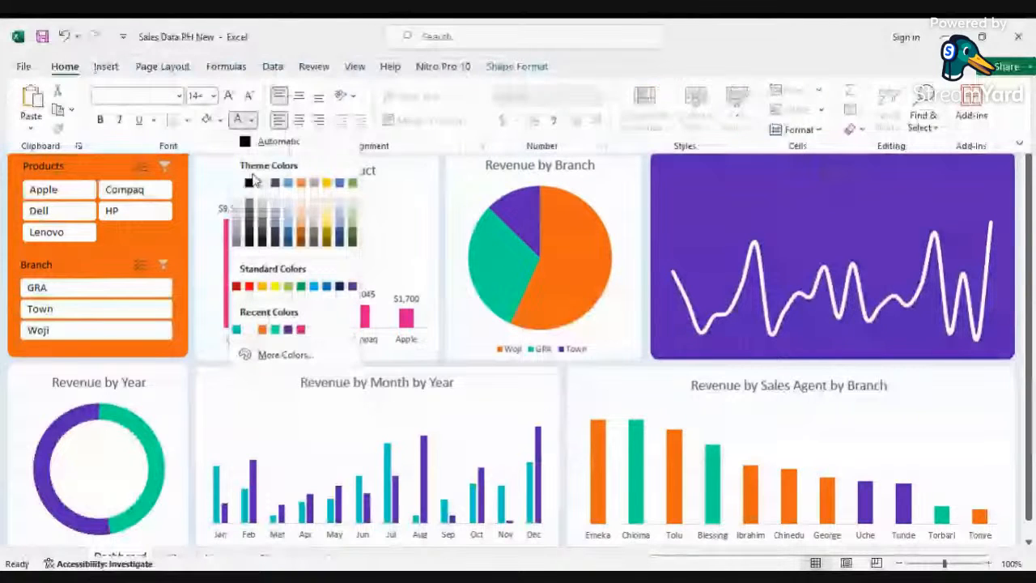
left_click(250, 182)
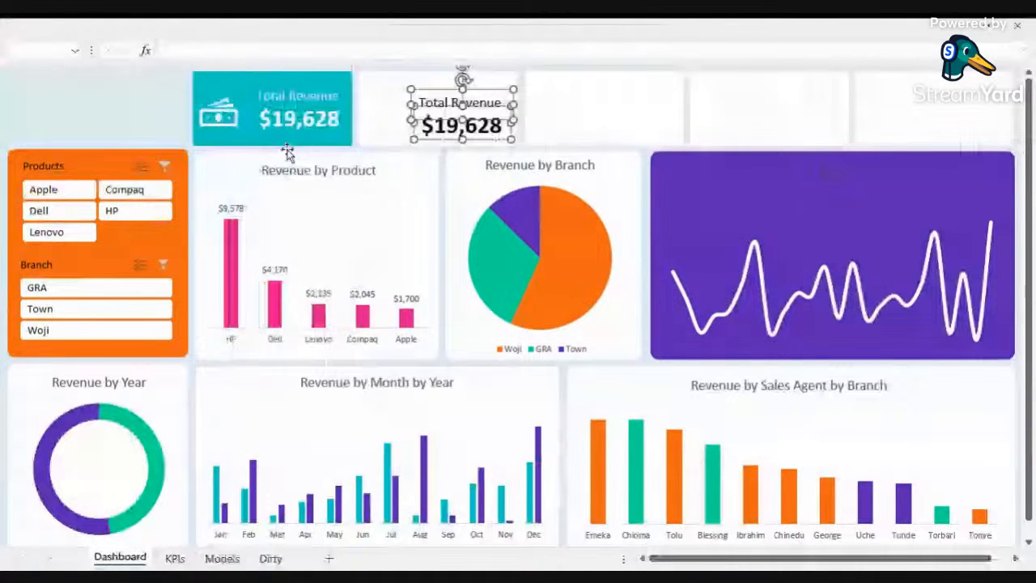
Step: Move the copied label and value slightly higher within the second card
key("Escape")
left_click(481, 123)
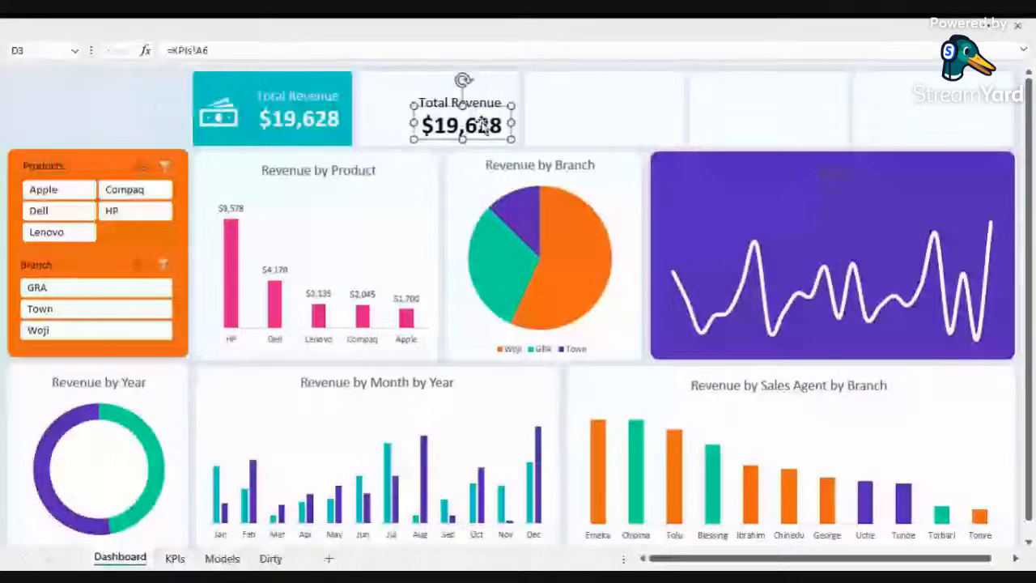
left_click(483, 101)
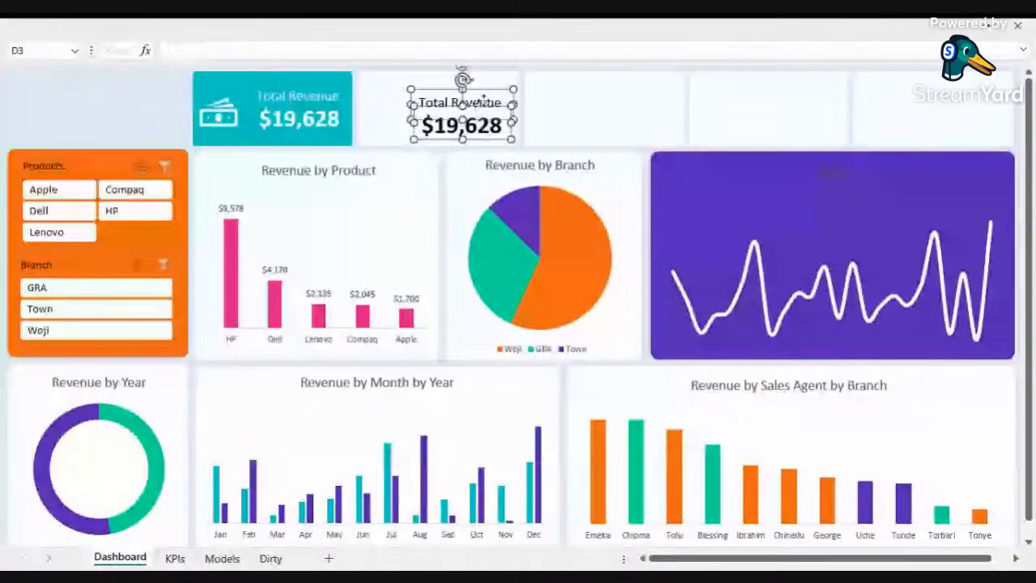
left_click_drag(484, 101, 488, 83)
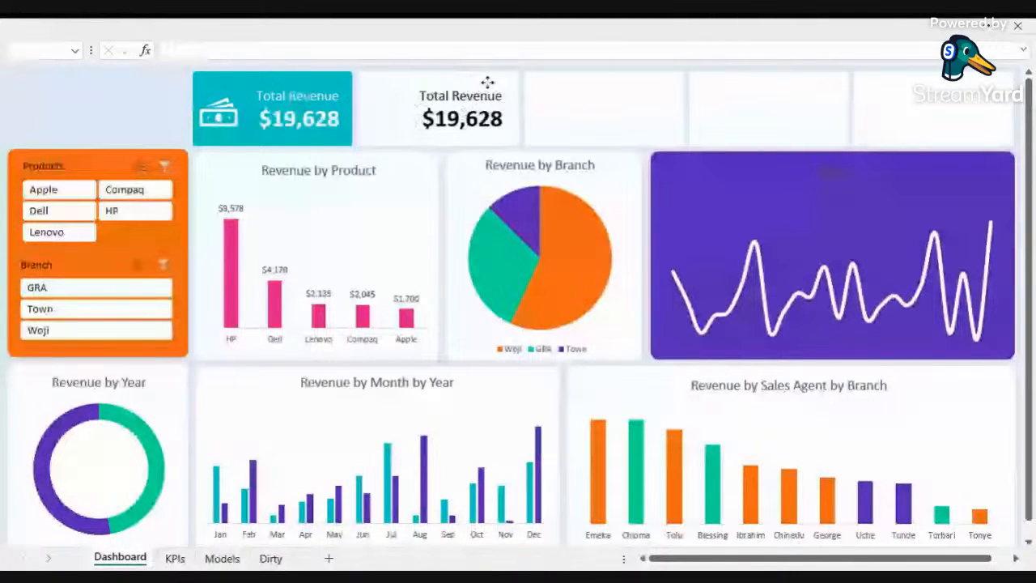
Step: Link the second card's value to cell KPIs!B6 instead of A6
left_click(486, 84)
left_click(482, 142)
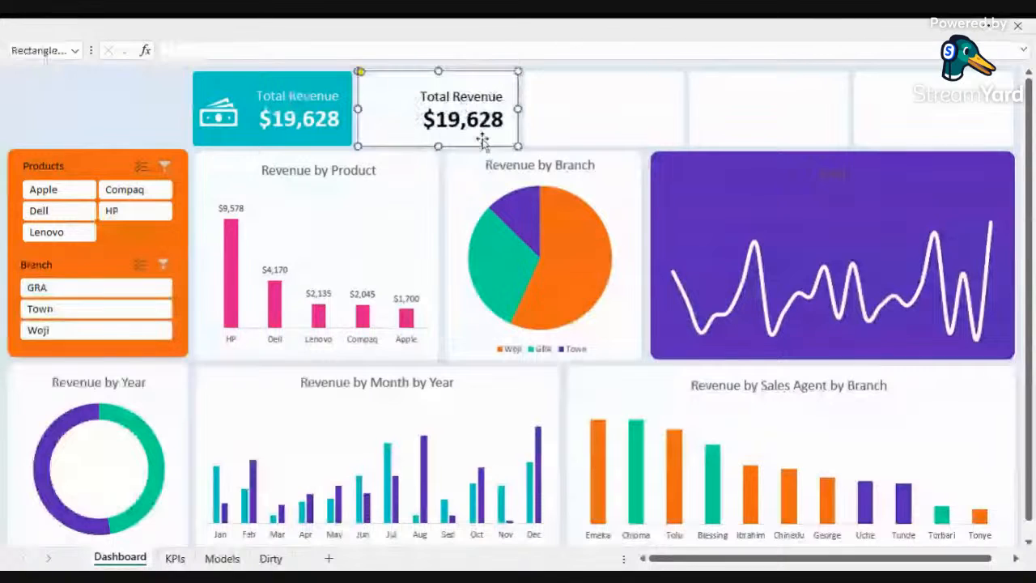
left_click(482, 126)
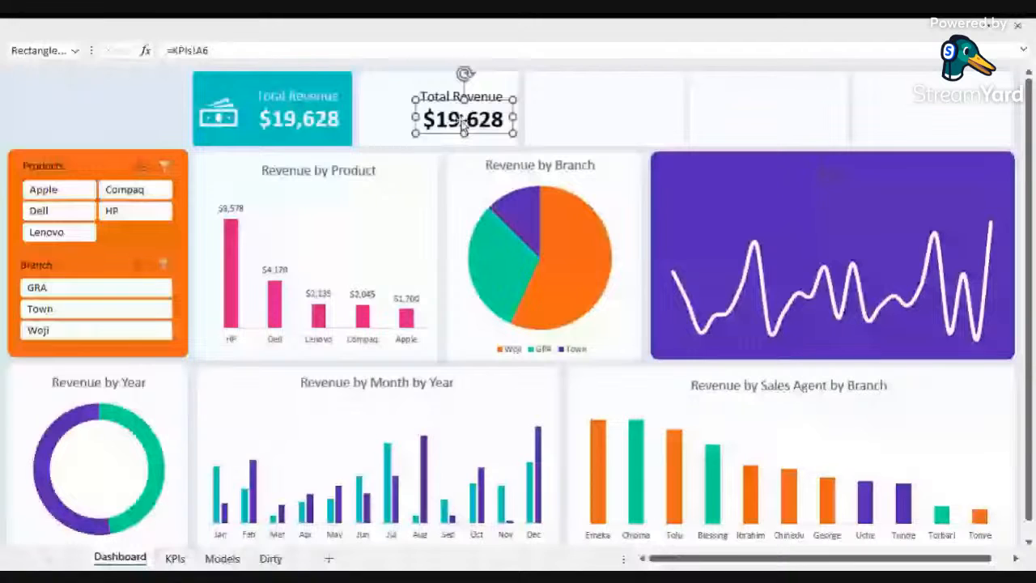
key("BackSpace")
type("b")
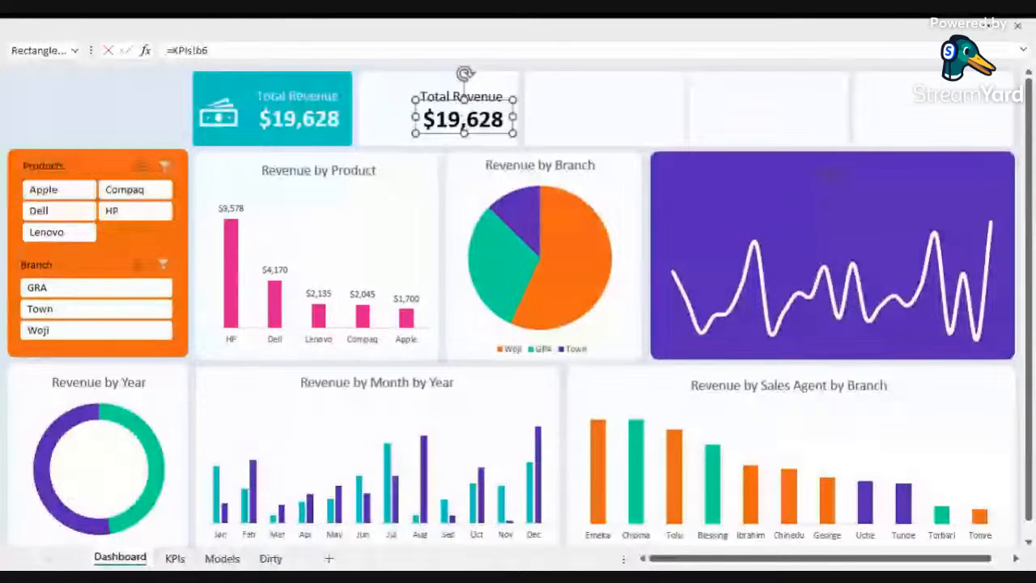
key("Tab")
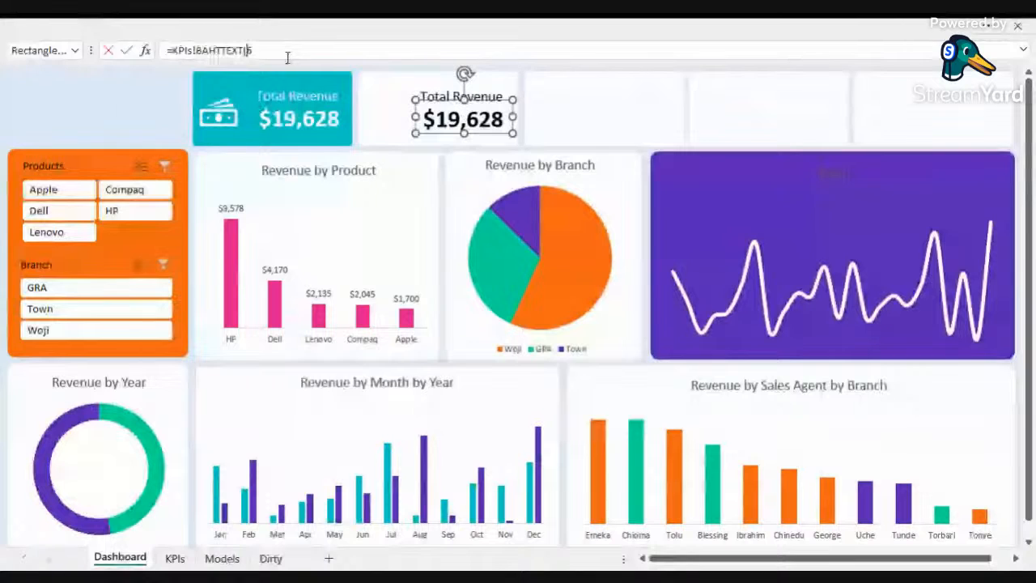
key("BackSpace")
key("BackSpace")
key("BackSpace")
key("BackSpace")
key("BackSpace")
key("BackSpace")
key("BackSpace")
key("BackSpace")
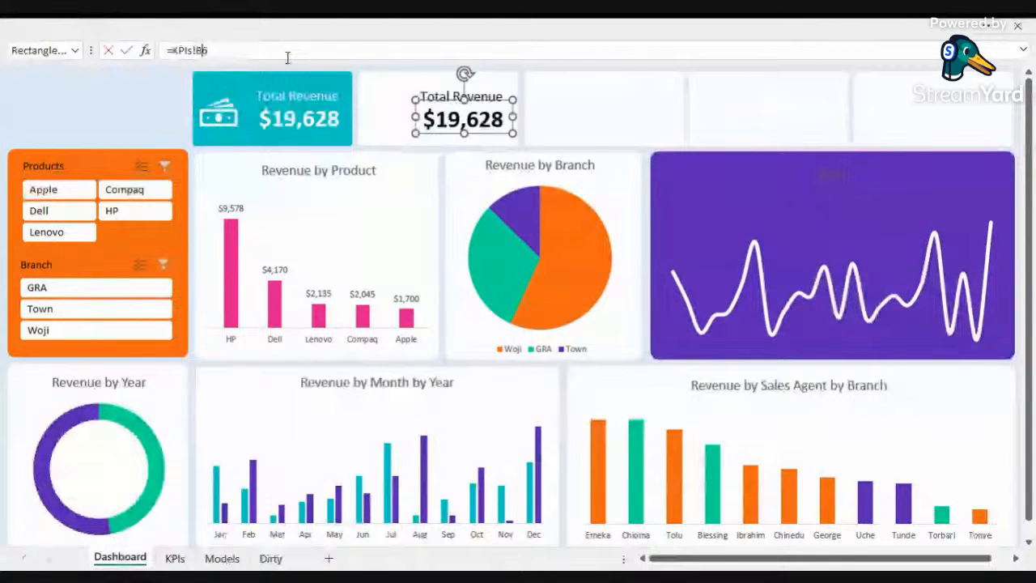
key("Return")
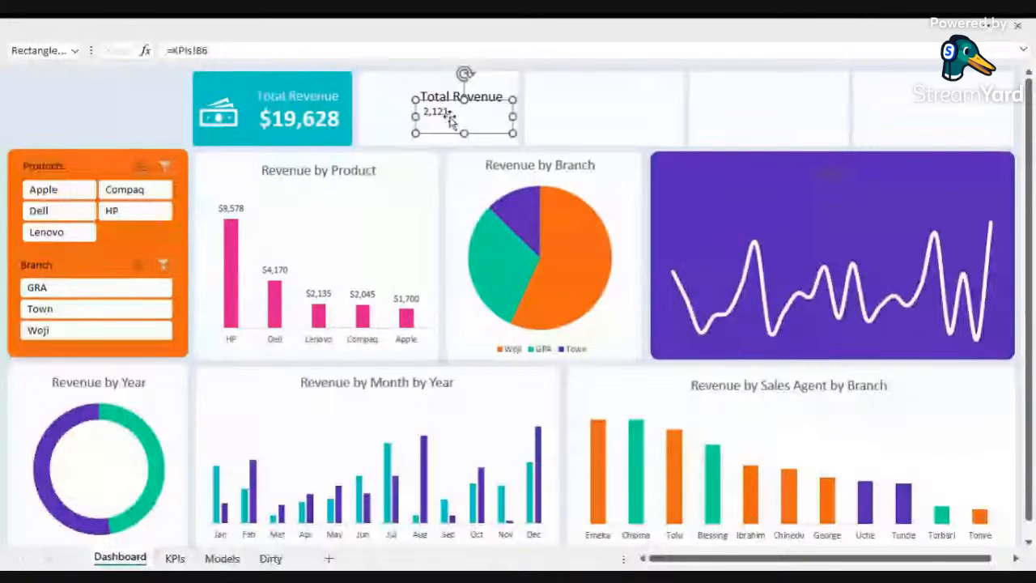
Step: Copy the revenue value's formatting onto the second card's value with the Format Painter
left_click(300, 114)
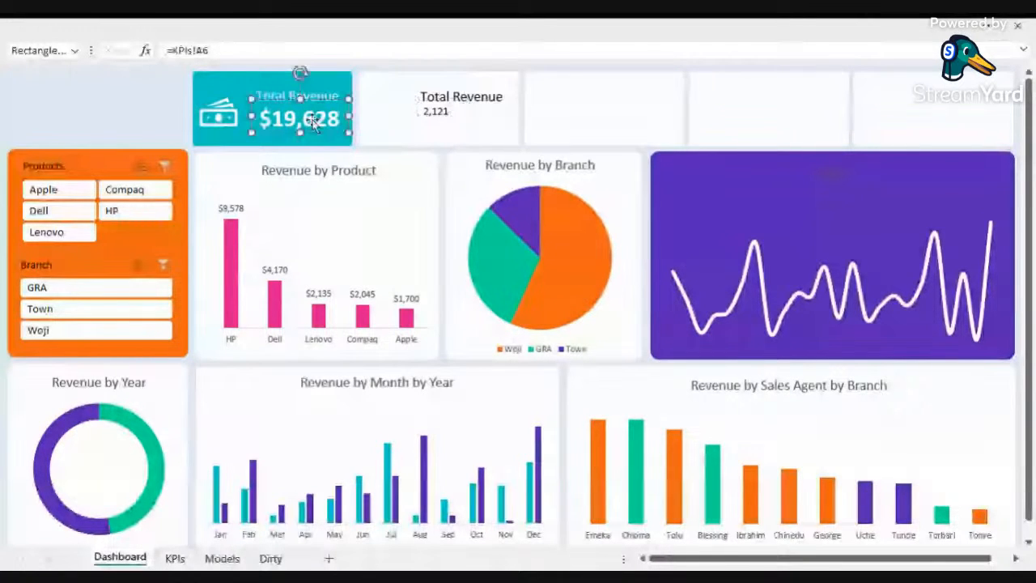
left_click(137, 32)
left_click(61, 130)
left_click(441, 184)
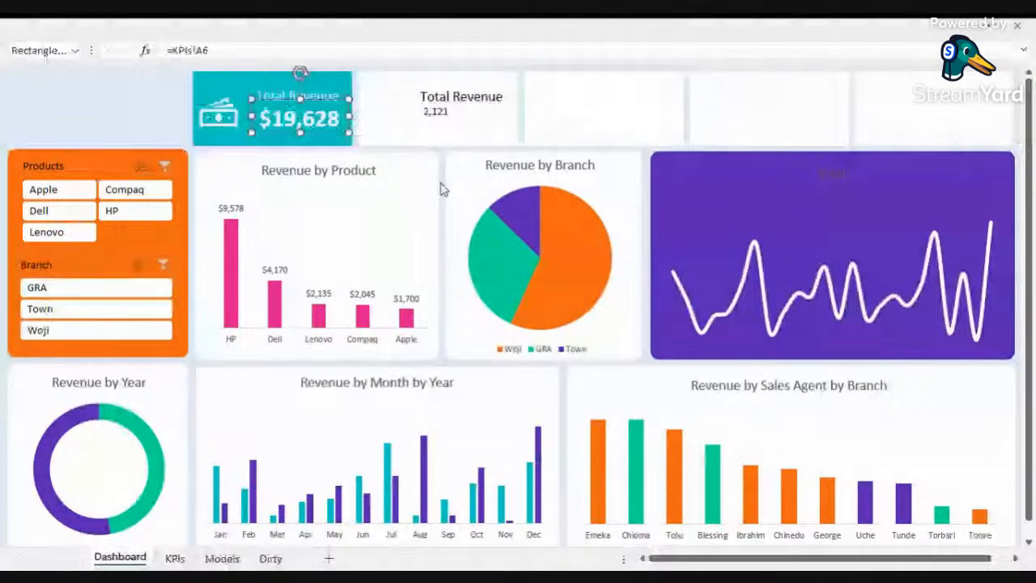
left_click(435, 116)
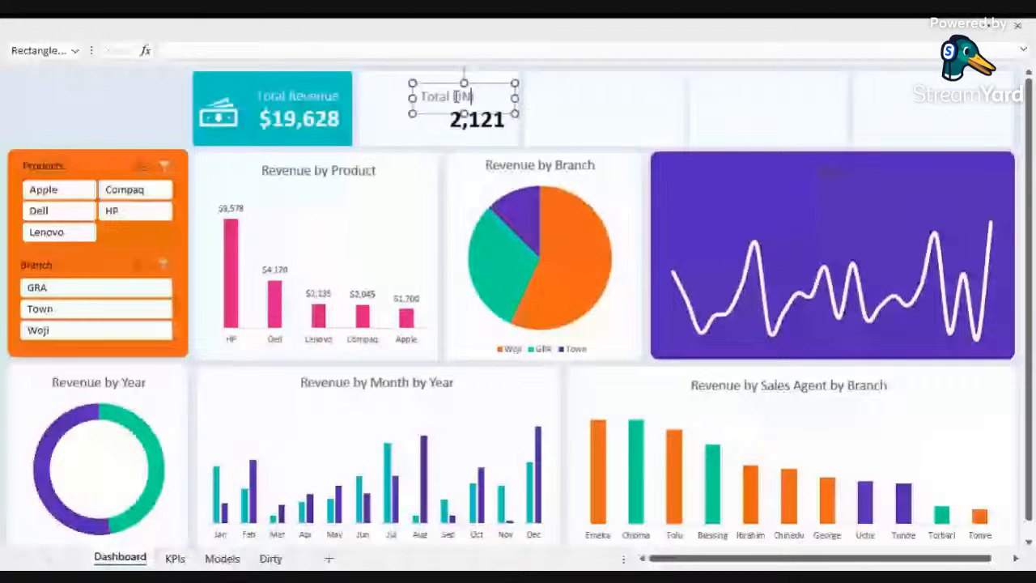
Step: Rename the second card's label as Total Units
key("BackSpace")
key("BackSpace")
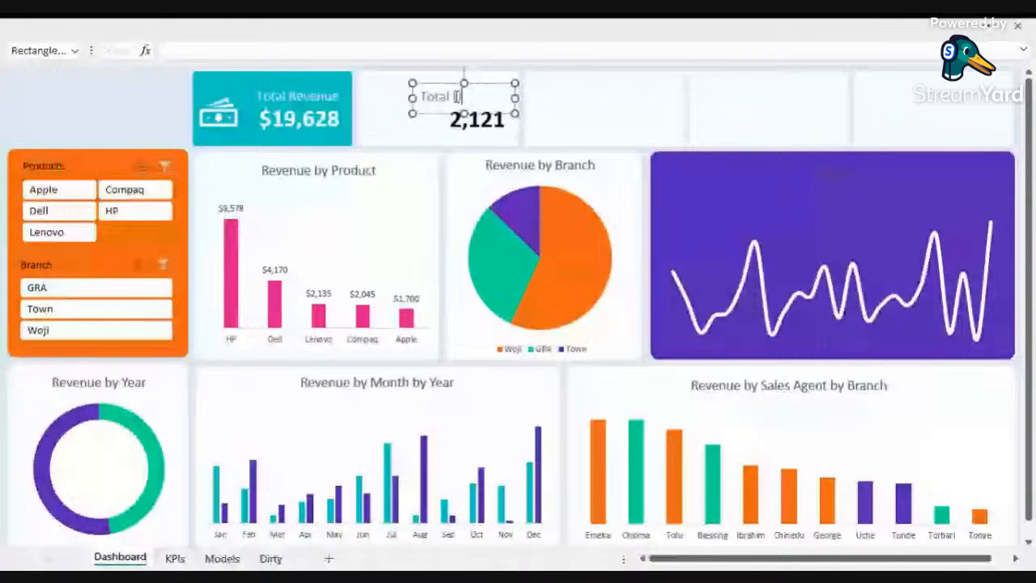
type("UN")
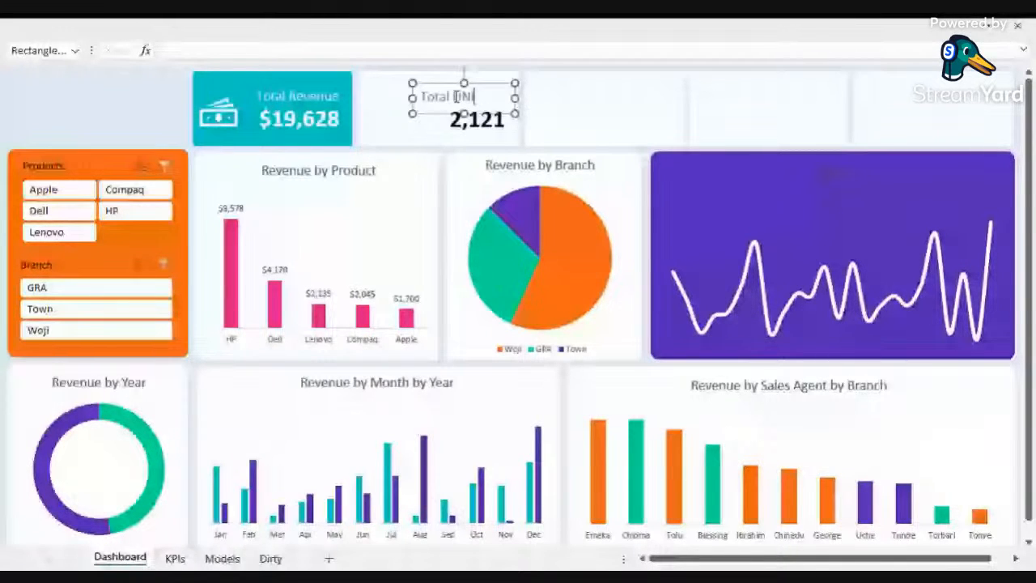
type("its")
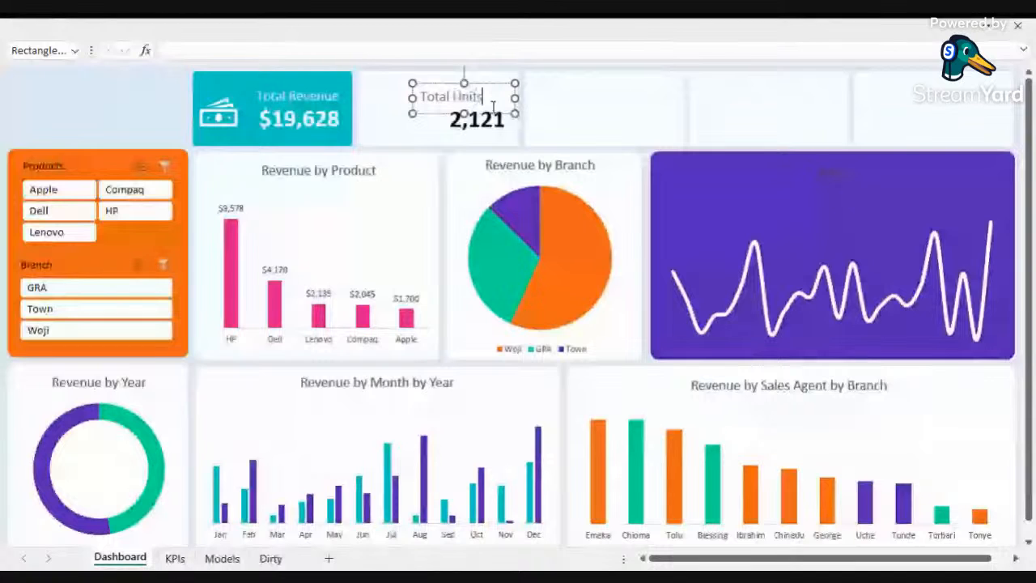
left_click(430, 98)
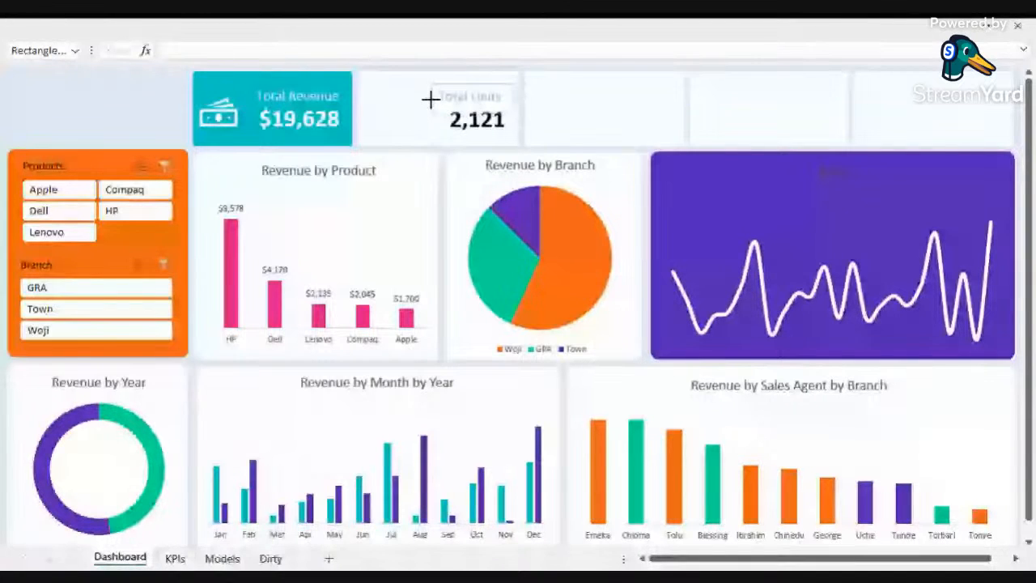
left_click(433, 98)
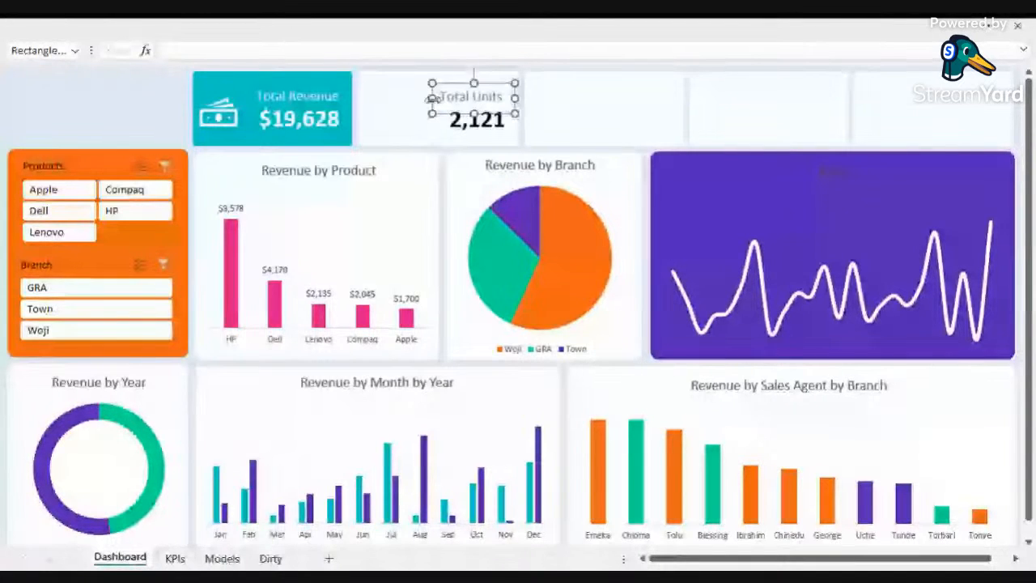
left_click(150, 88)
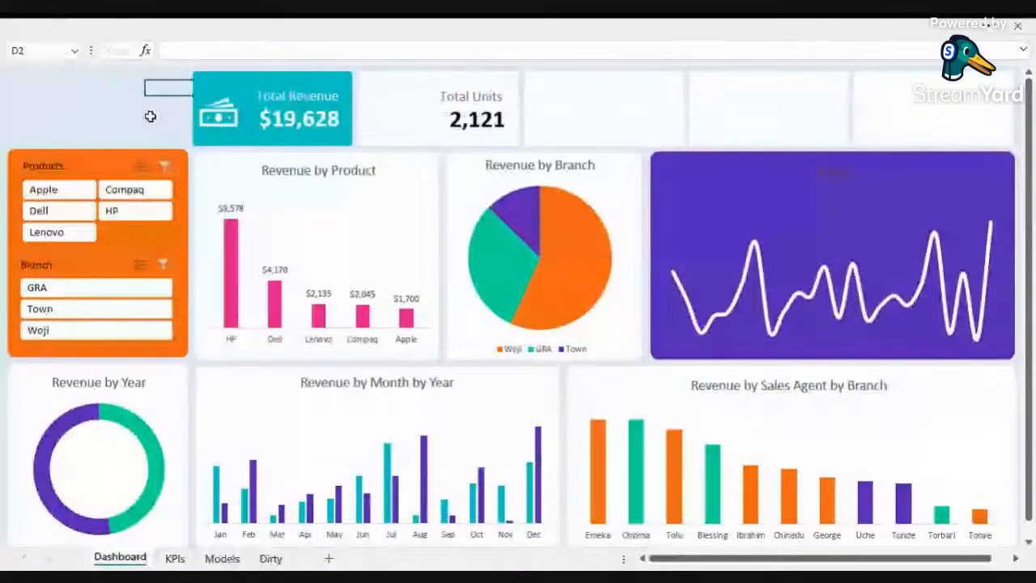
Step: Search the stock icons for laptop and insert the plain laptop icon
left_click(135, 45)
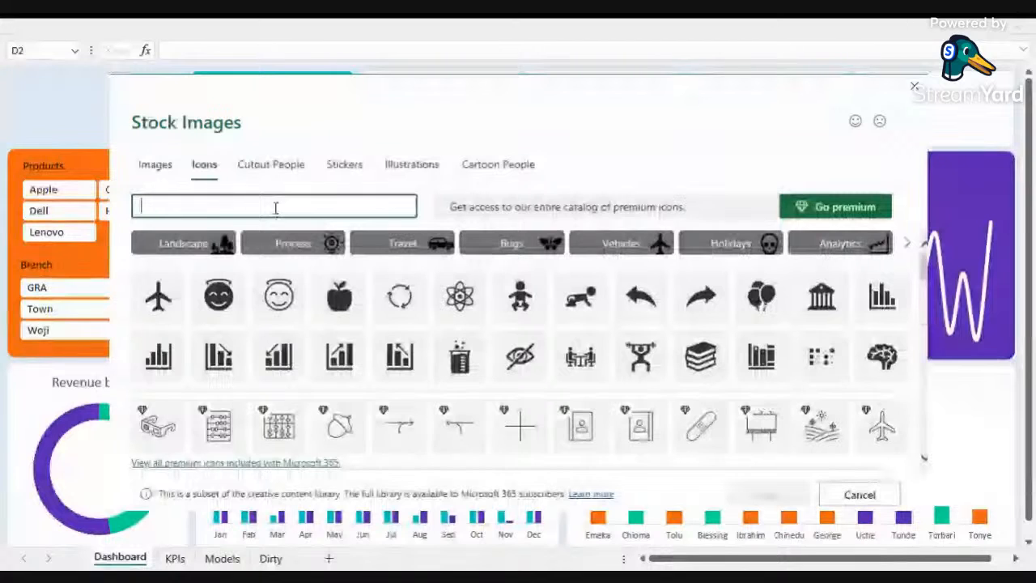
type("laptop")
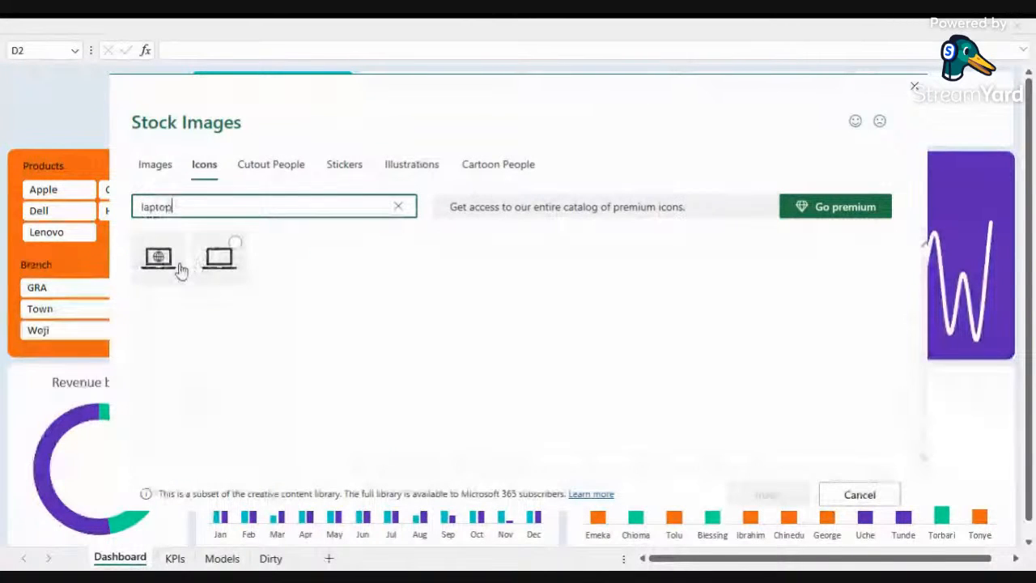
left_click(219, 258)
left_click(765, 495)
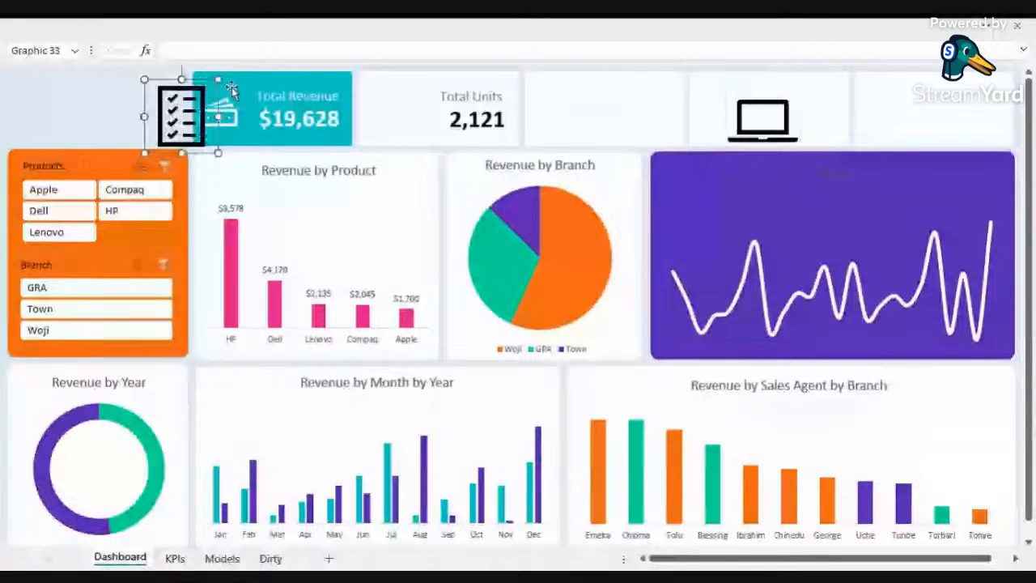
Step: Move the checklist icon onto the left of the Total Units card and shrink it to fit
left_click_drag(194, 101, 399, 113)
left_click(396, 110)
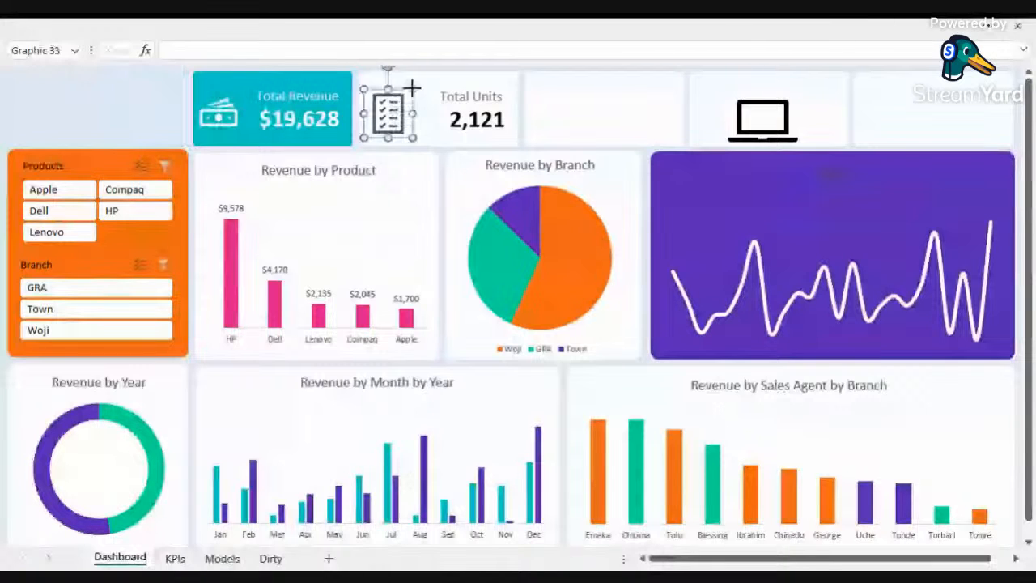
left_click_drag(412, 88, 388, 113)
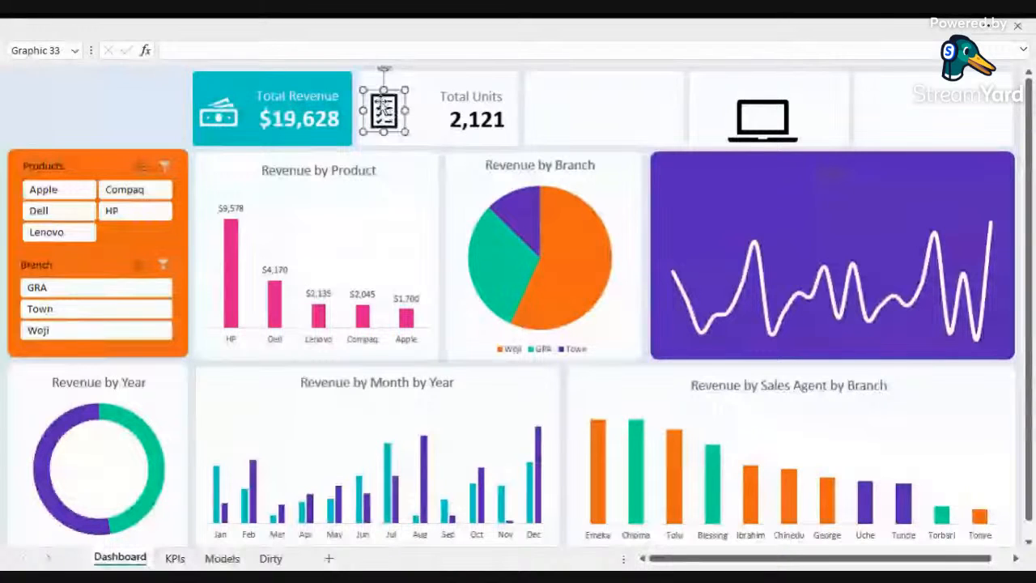
Step: Fill the checklist icon with the recent purple colour
right_click(384, 107)
left_click(434, 57)
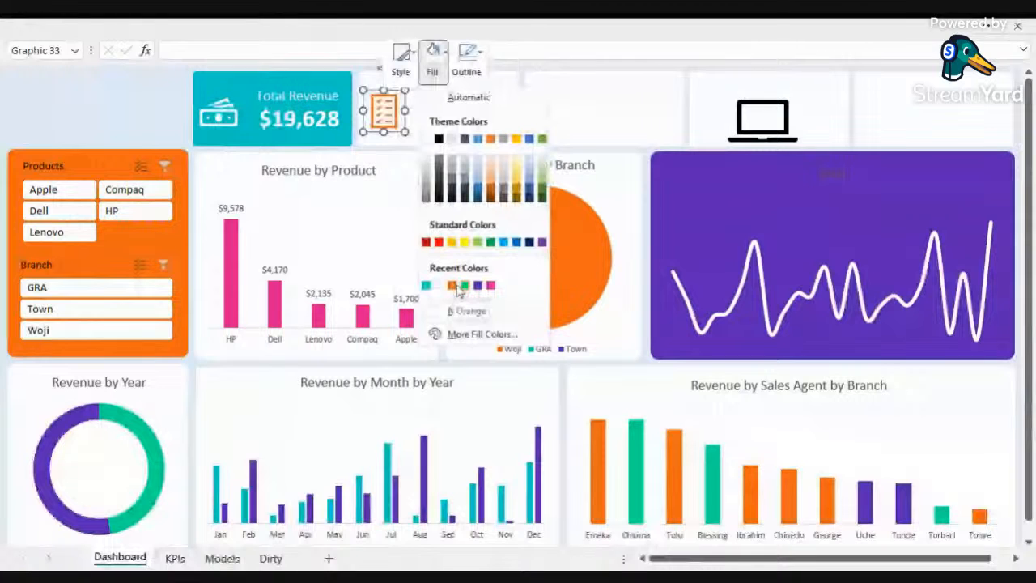
left_click(456, 287)
Step: Colour the Total Units label text purple
left_click(162, 26)
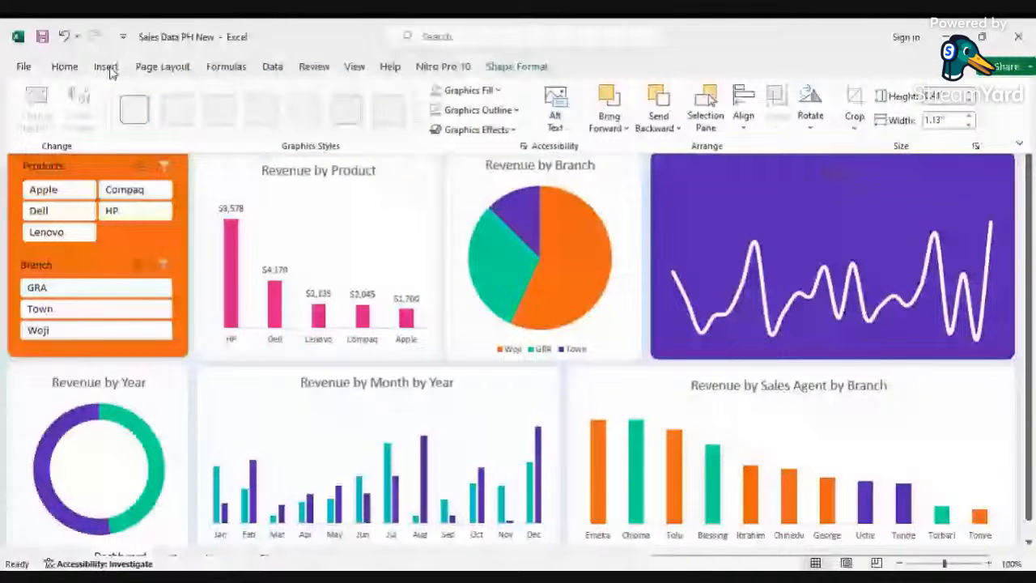
left_click(65, 67)
left_click(253, 121)
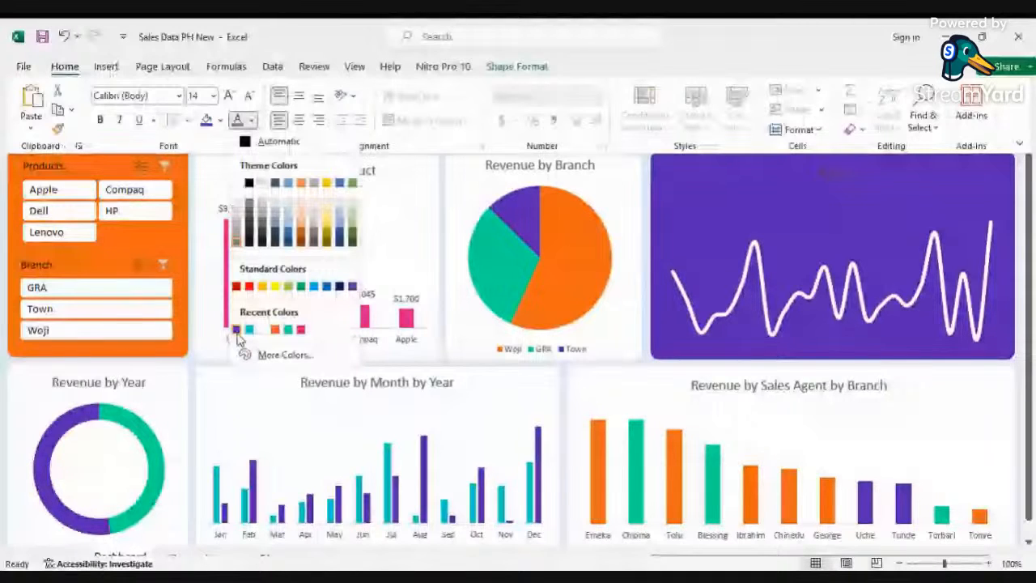
left_click(237, 330)
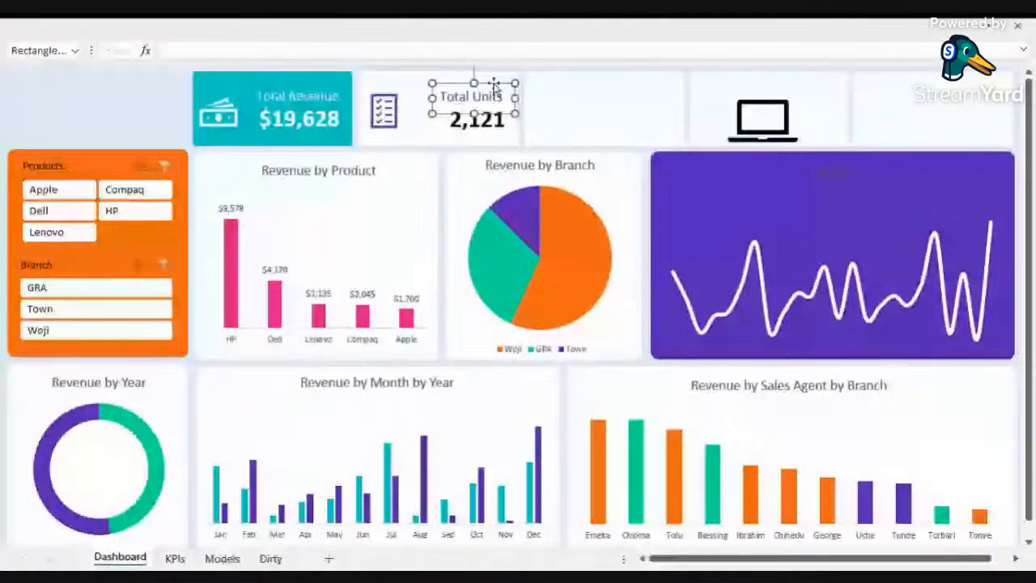
left_click(135, 110)
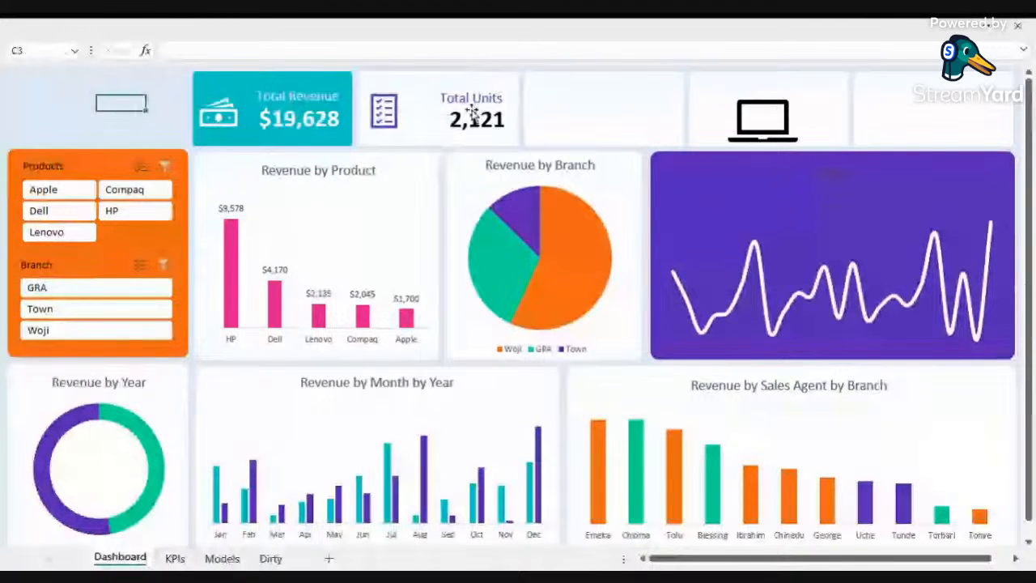
Step: Duplicate the Total Units label and value box and place the copy on the third KPI card
left_click(474, 114)
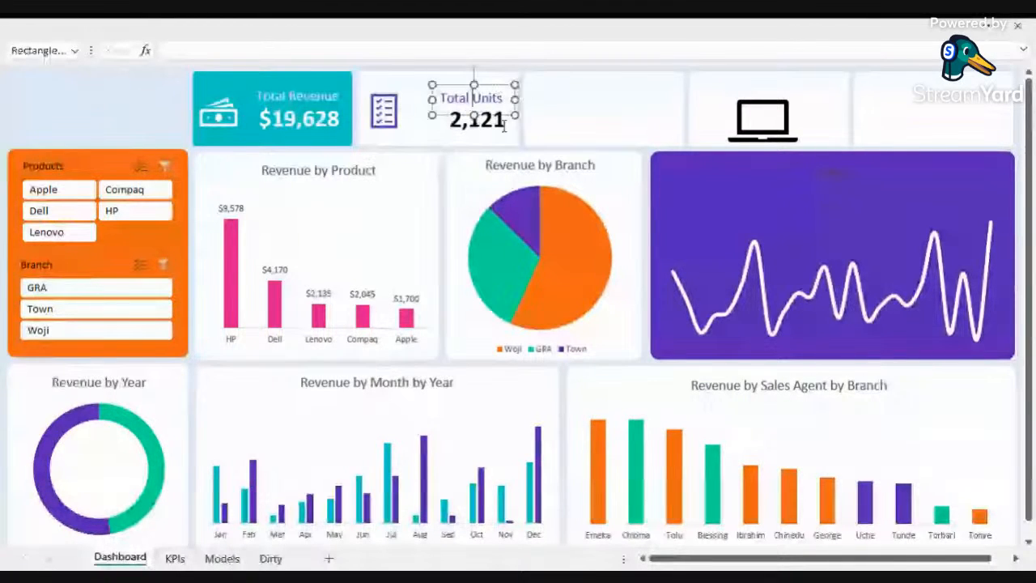
key("Tab")
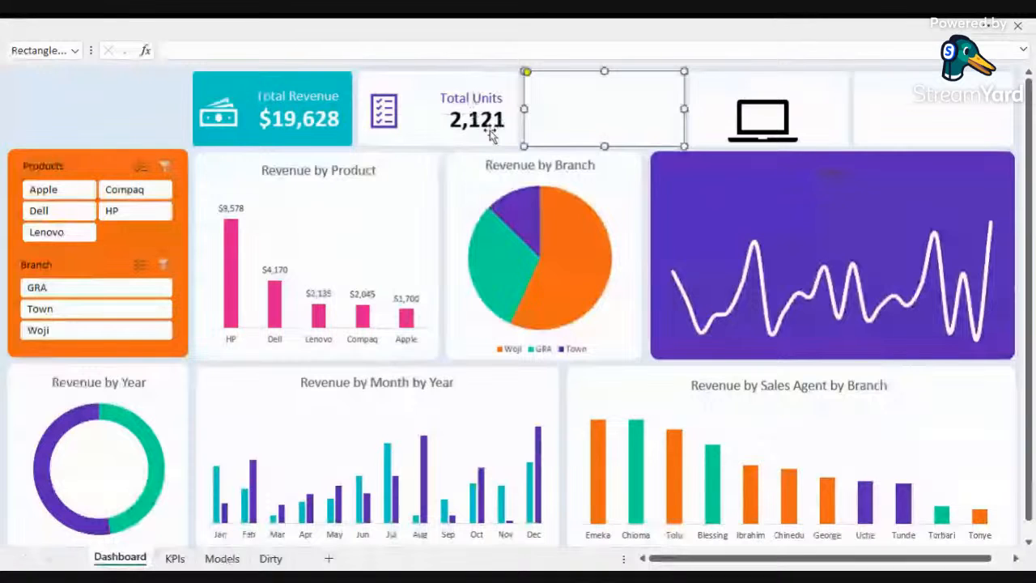
left_click(489, 95)
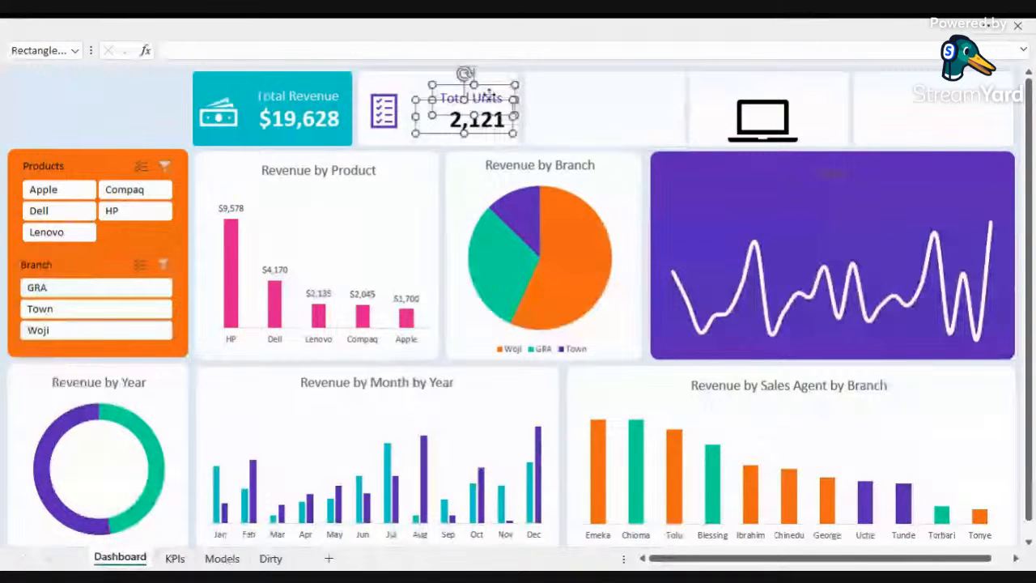
left_click_drag(488, 96, 505, 114)
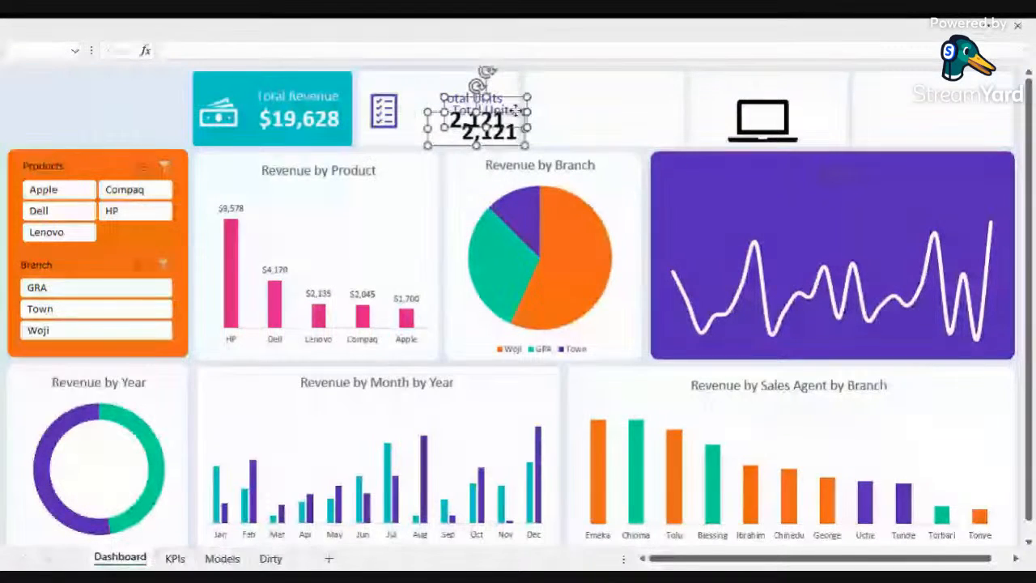
left_click_drag(515, 109, 665, 98)
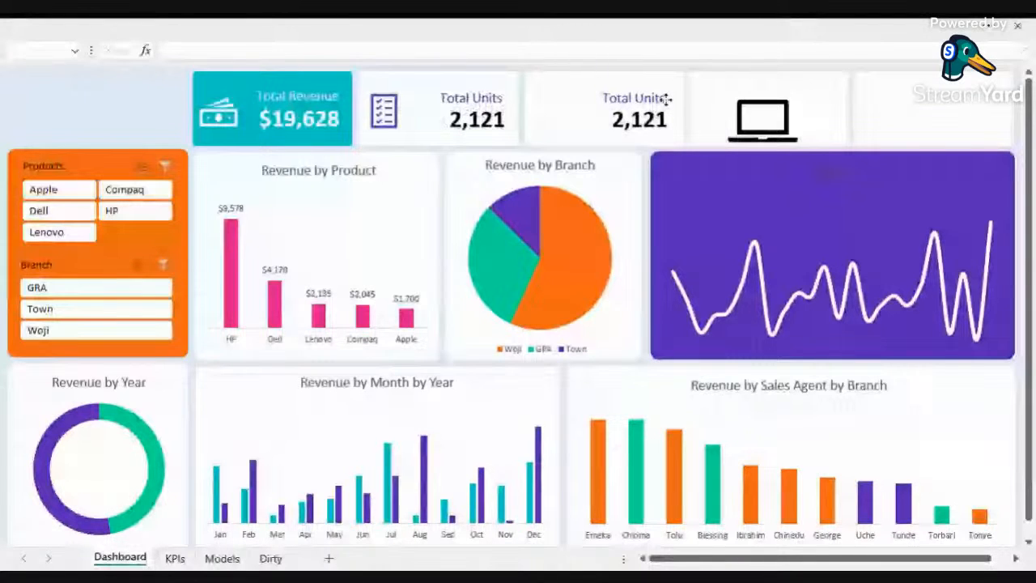
Step: Link the copied card's value to cell C6 on the KPIs sheet
left_click(175, 559)
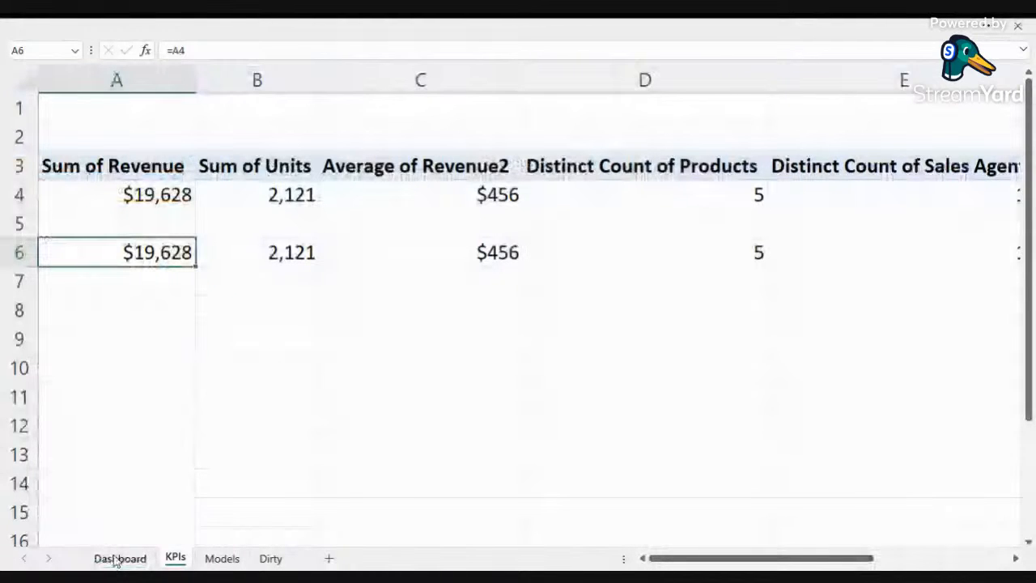
left_click(118, 559)
left_click(609, 134)
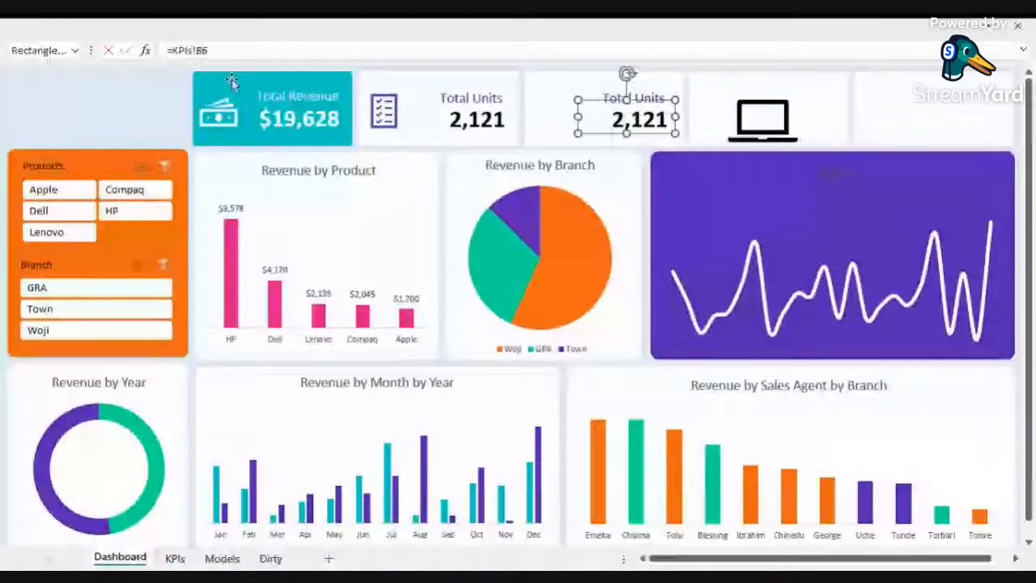
key("BackSpace")
type("c")
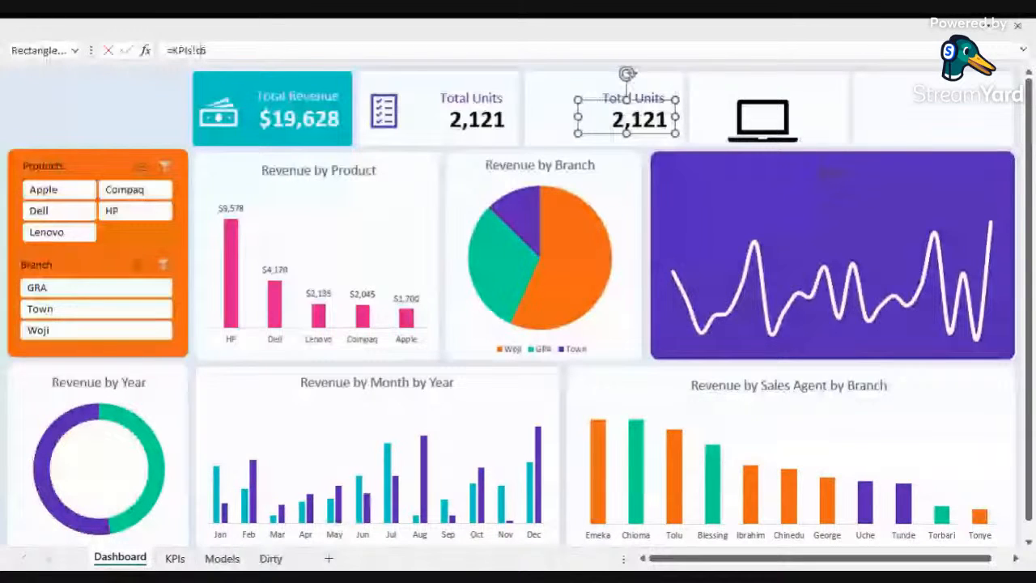
key("Return")
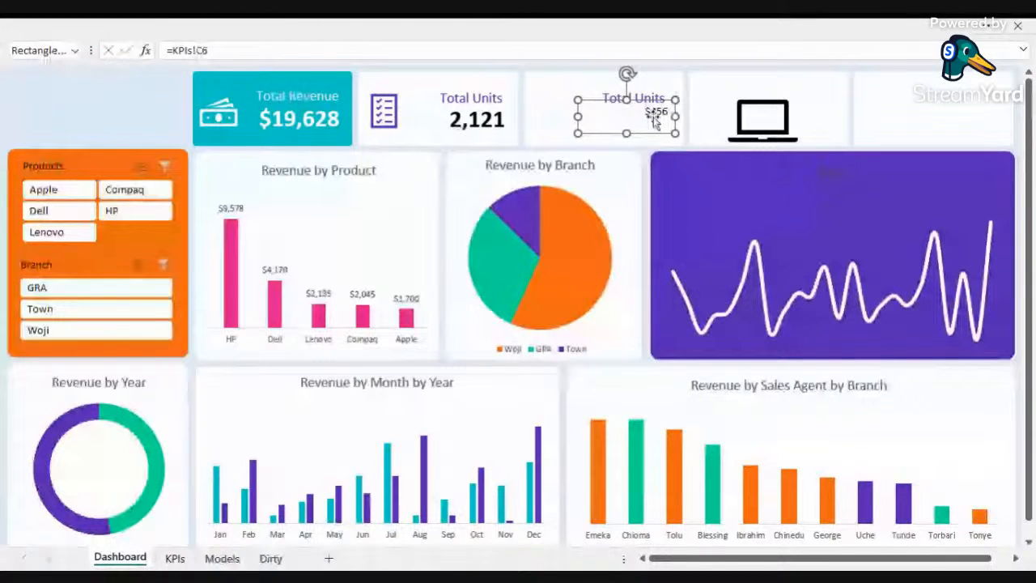
Step: Copy the Total Units value formatting onto the third card's value
left_click(496, 121)
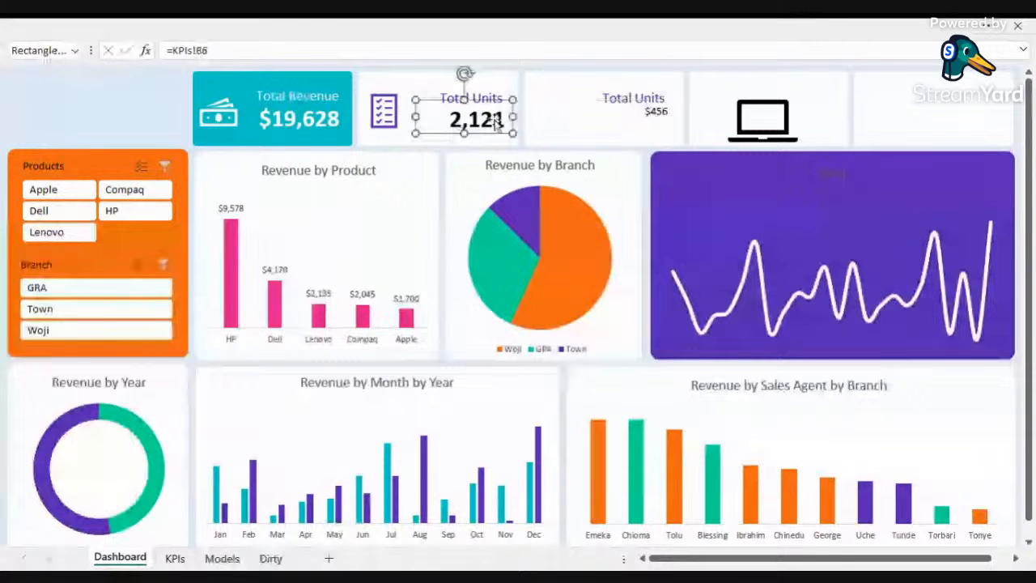
left_click(651, 119)
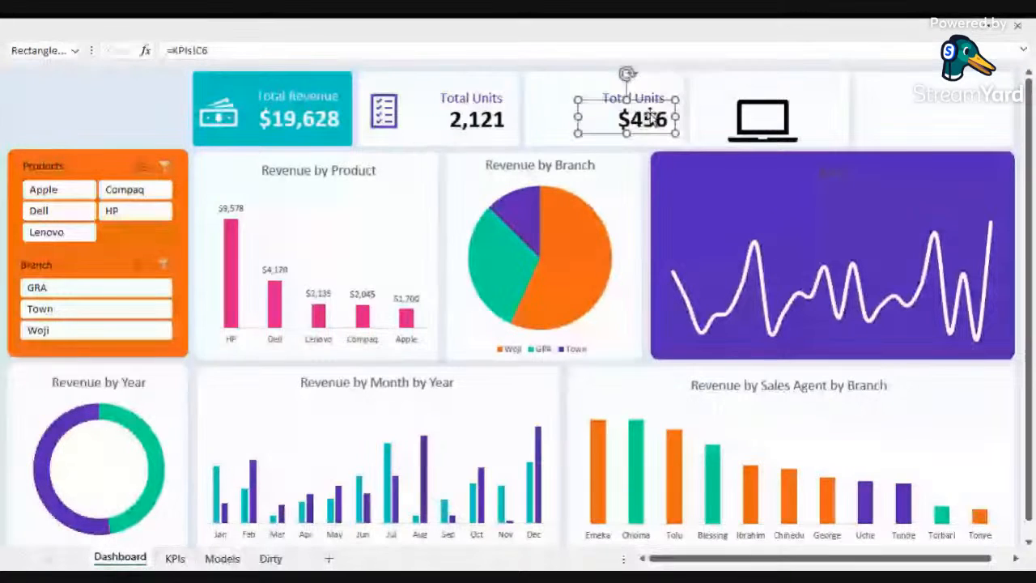
Step: Rename the third card's label to Average Spent and set its font size to 11
left_click(609, 94)
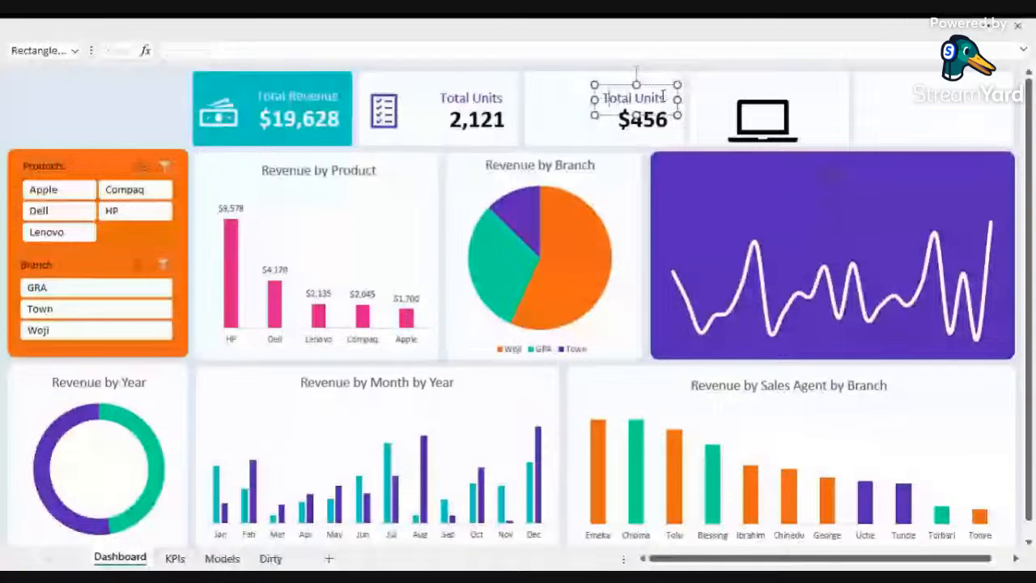
type("Average Amount Spent")
left_click_drag(595, 100, 530, 99)
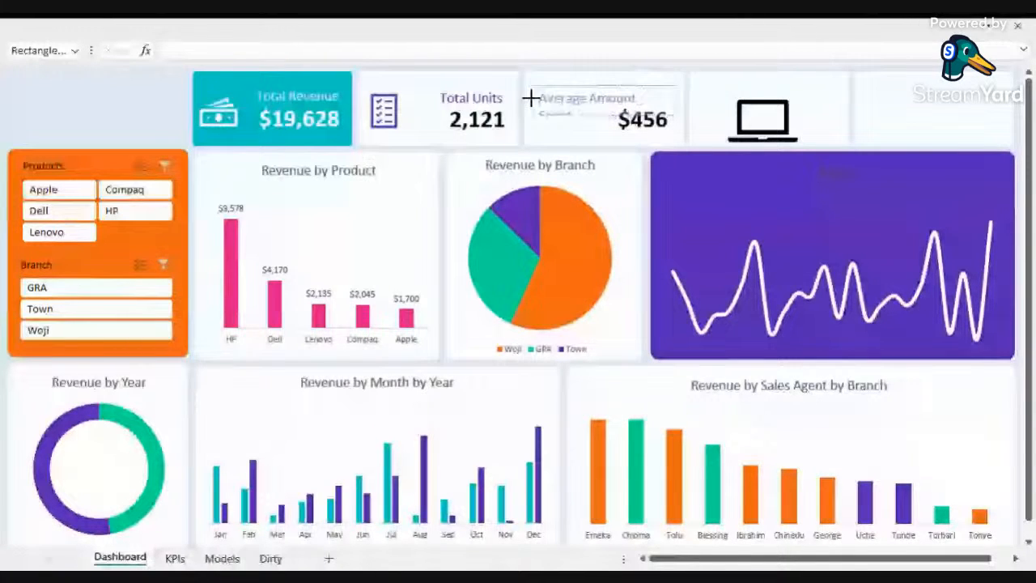
left_click(91, 25)
left_click(213, 96)
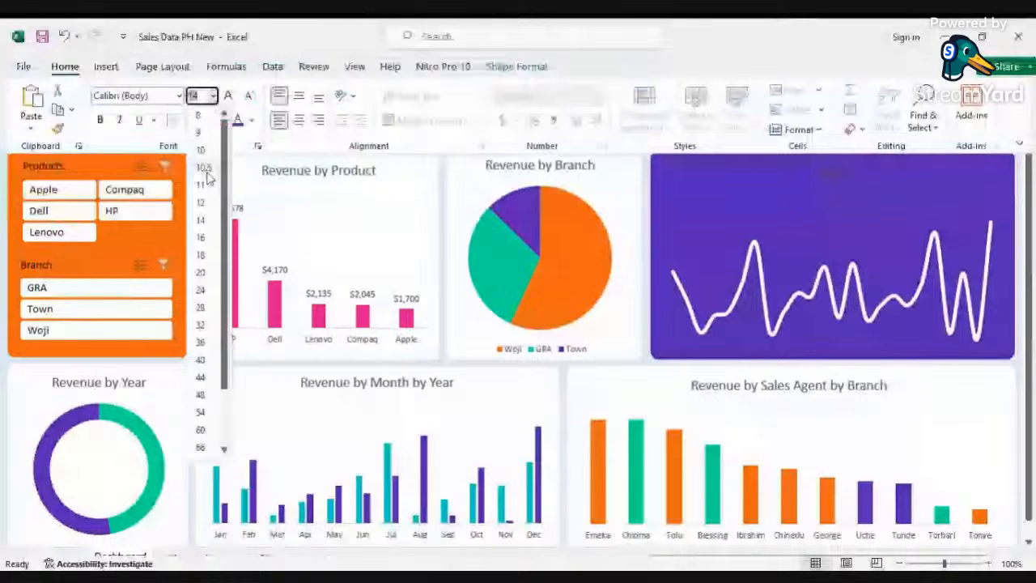
left_click(206, 183)
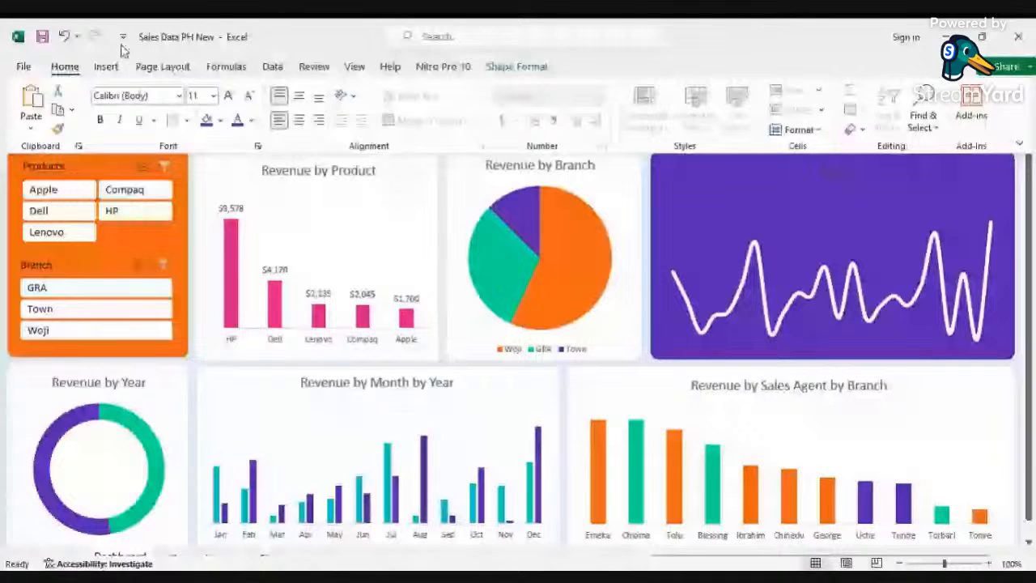
Step: Search the stock icons for business and team, and insert the handshake and team icons
left_click(106, 66)
left_click(235, 110)
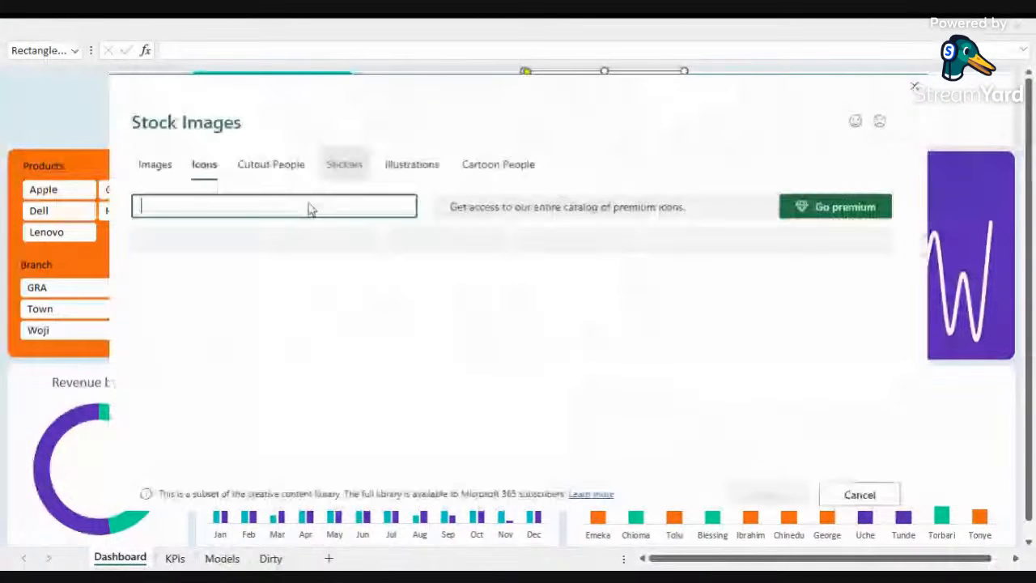
type("business")
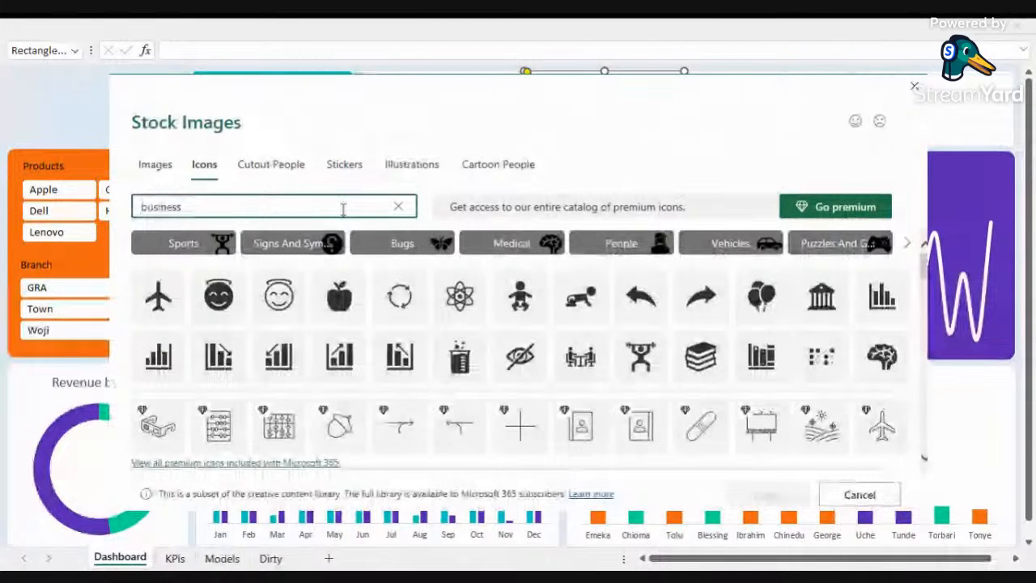
key("Return")
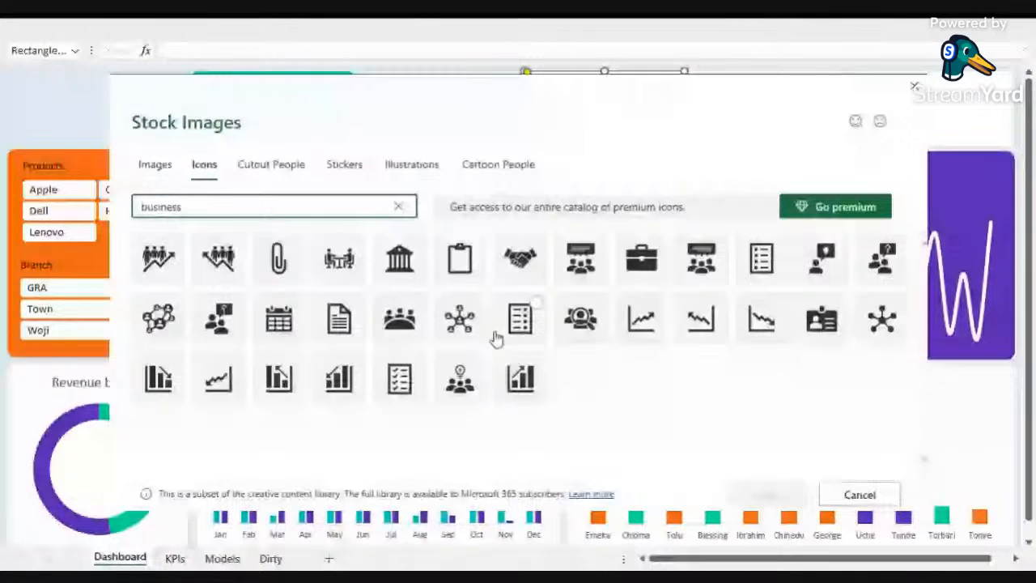
left_click(537, 244)
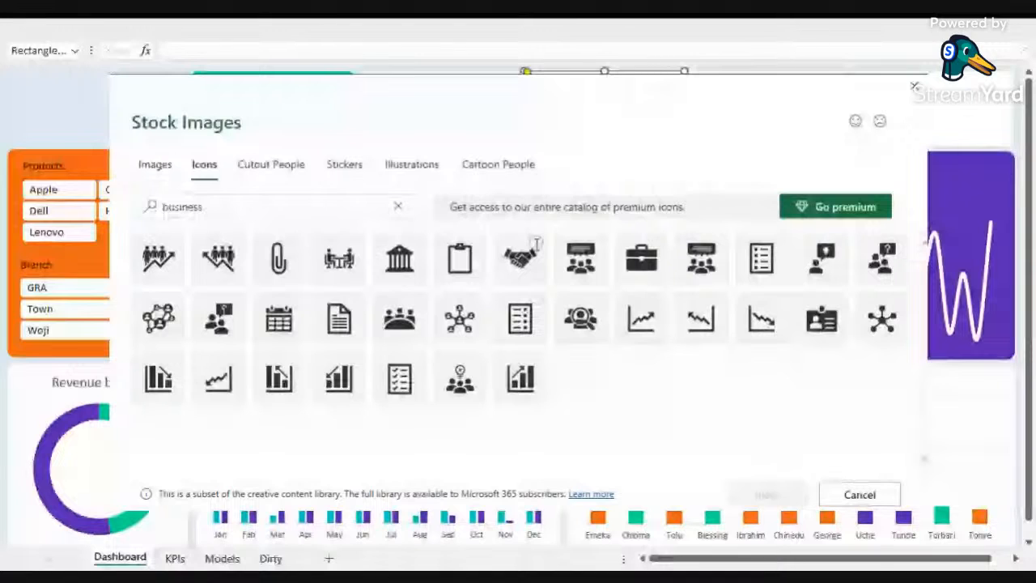
left_click(520, 257)
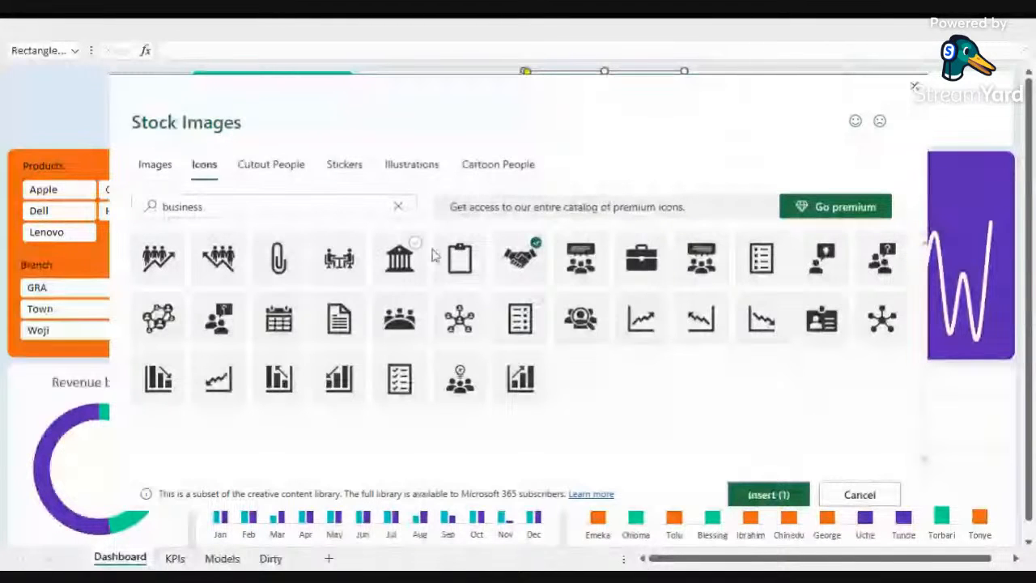
left_click_drag(223, 208, 107, 217)
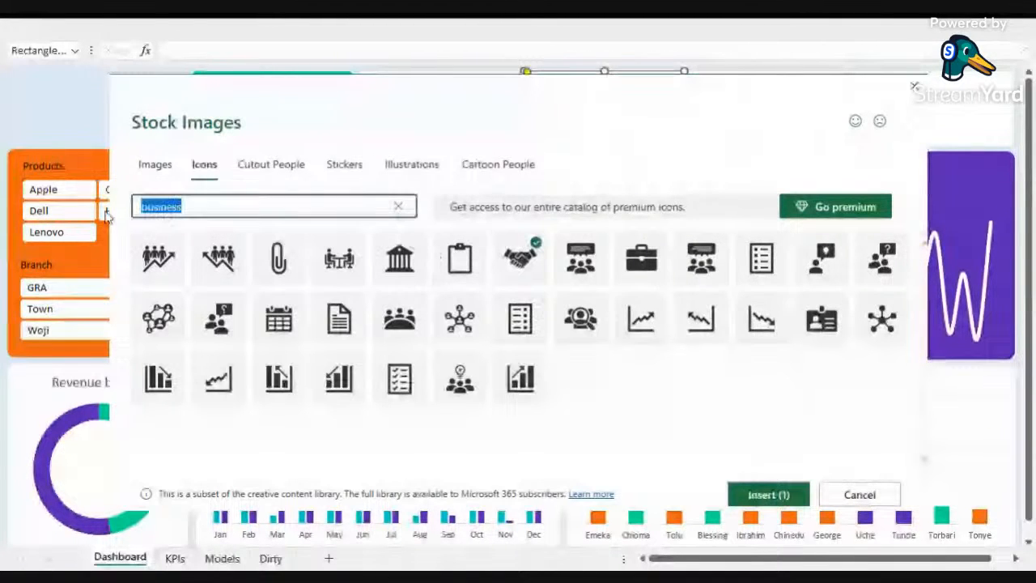
type("team")
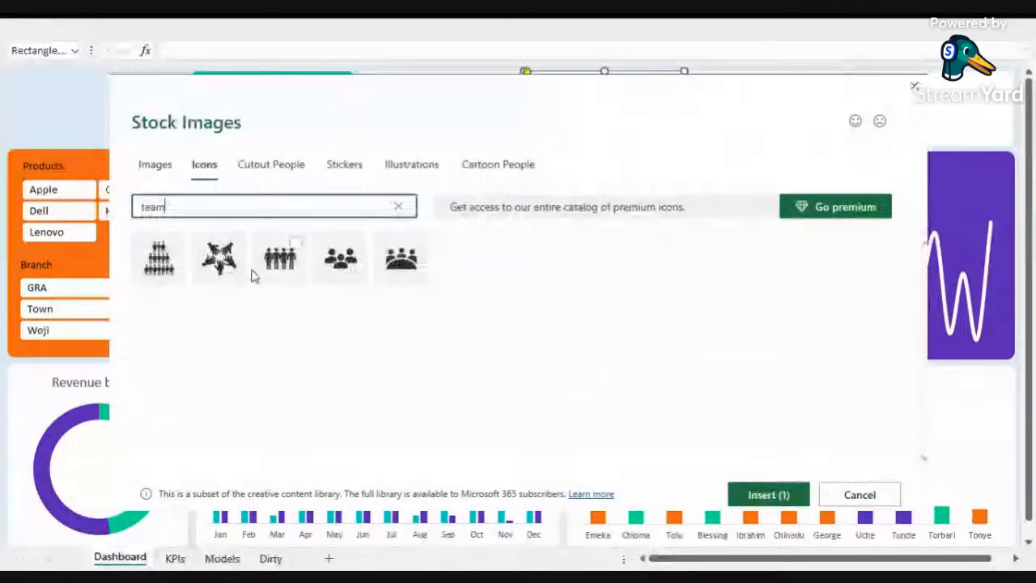
left_click(350, 274)
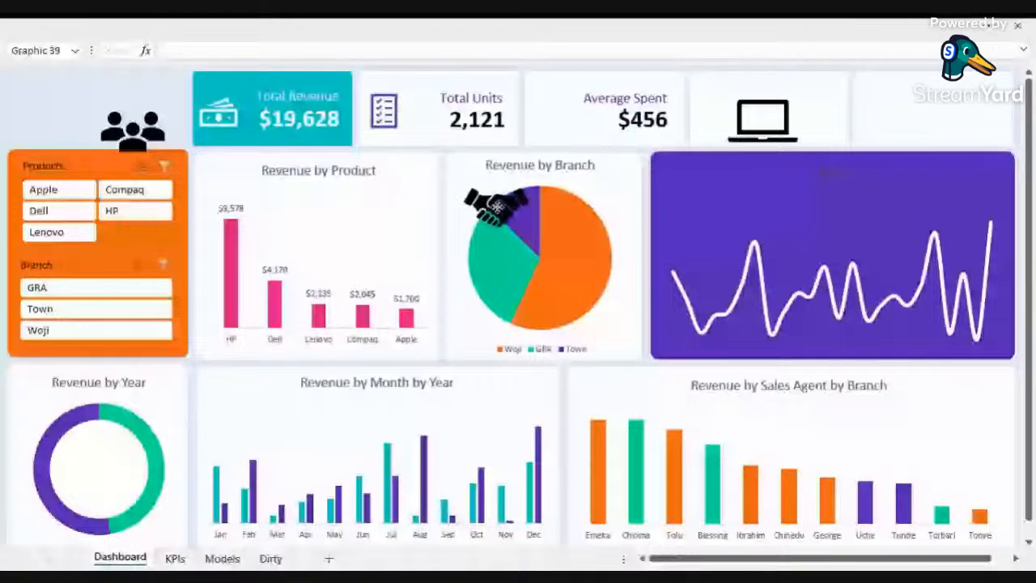
Step: Move the handshake icon onto the left of the Average Spent card and shrink it to fit
left_click_drag(497, 207, 565, 128)
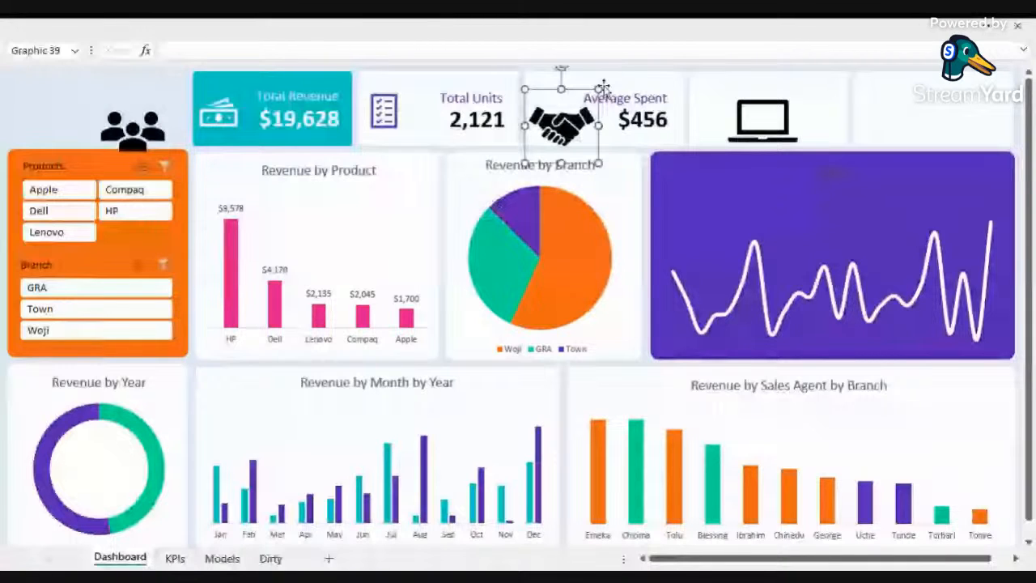
left_click(558, 125)
left_click_drag(599, 163, 552, 118)
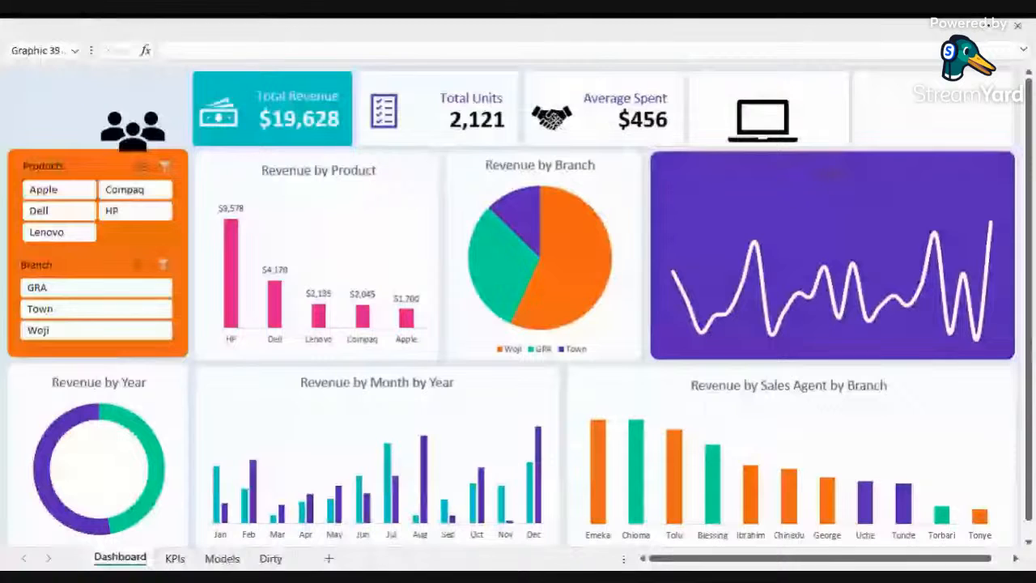
key("Down")
left_click_drag(552, 118, 554, 118)
Step: Colour the handshake icon and the Average Spent label pink
left_click(621, 104)
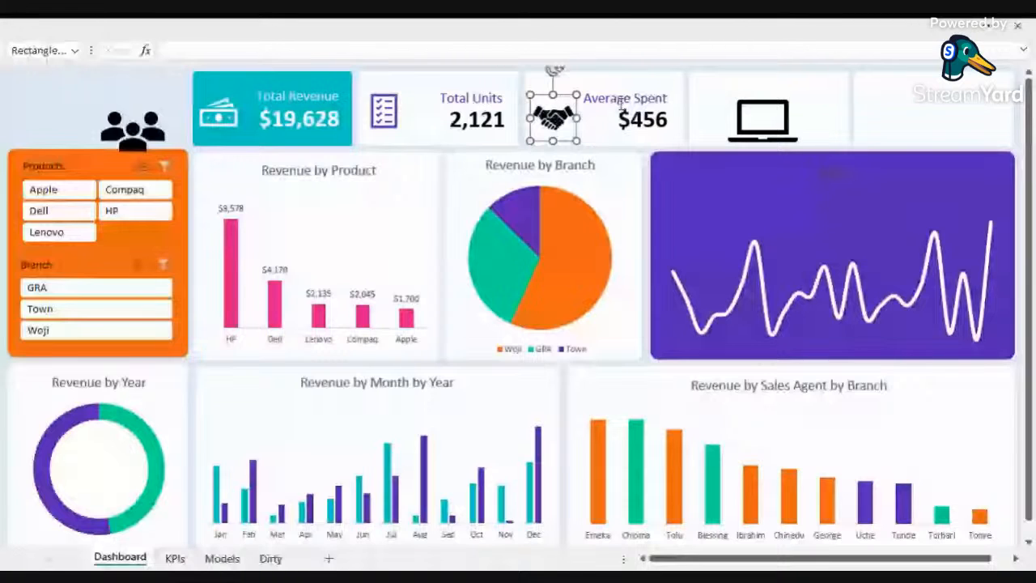
left_click(648, 96)
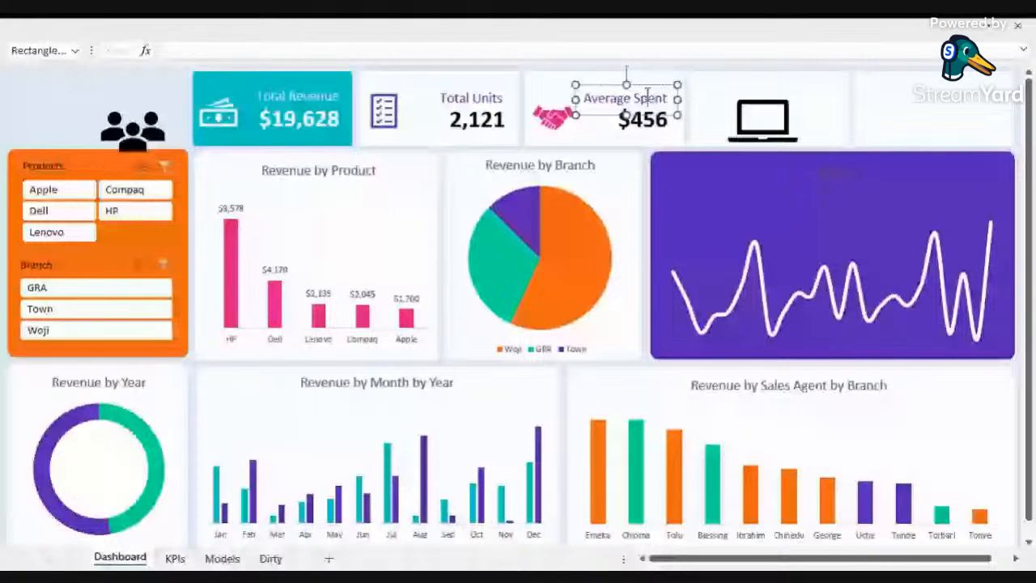
Step: Select the laptop icon on the fourth card and undo its last move
left_click(769, 101)
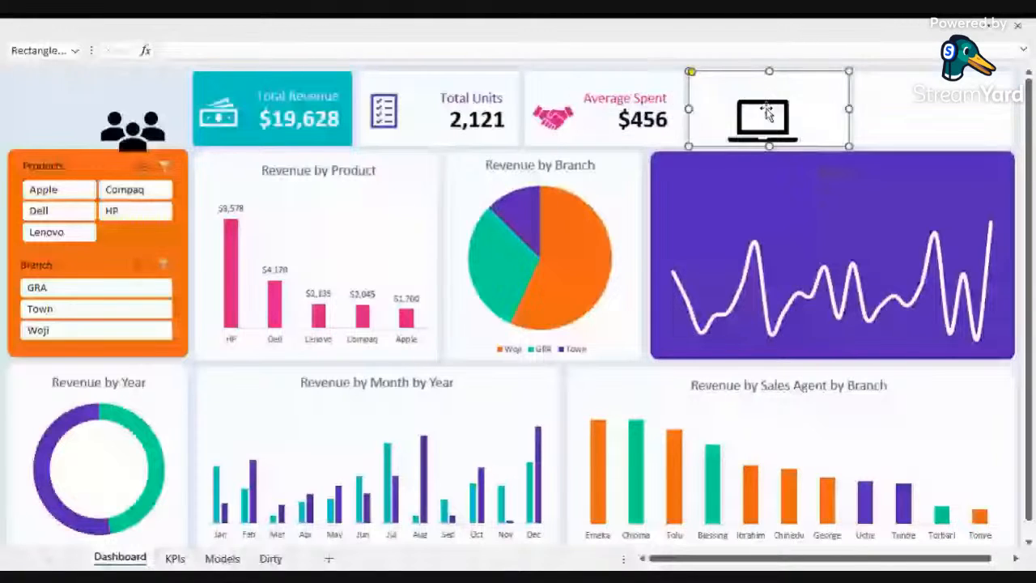
left_click(771, 99)
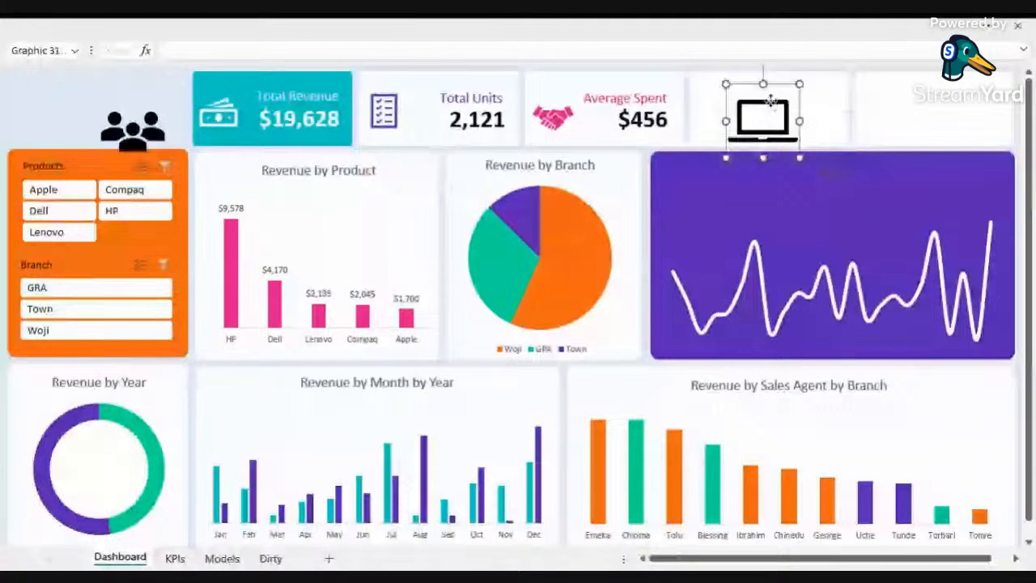
key("ctrl+z")
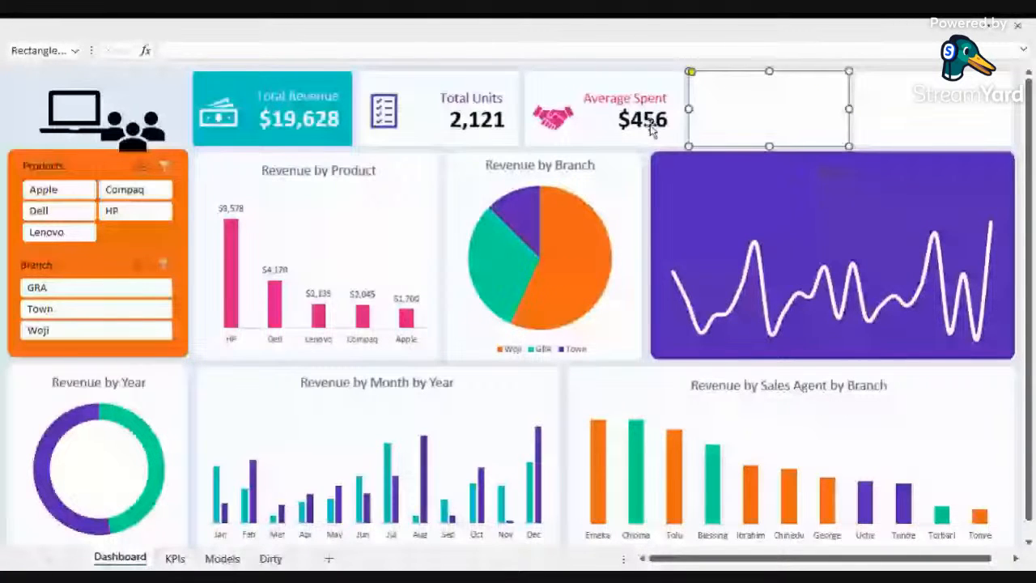
Step: Duplicate the Average Spent label and value box onto the fourth KPI card and glance over the KPIs sheet
left_click(654, 95)
key("ctrl+d")
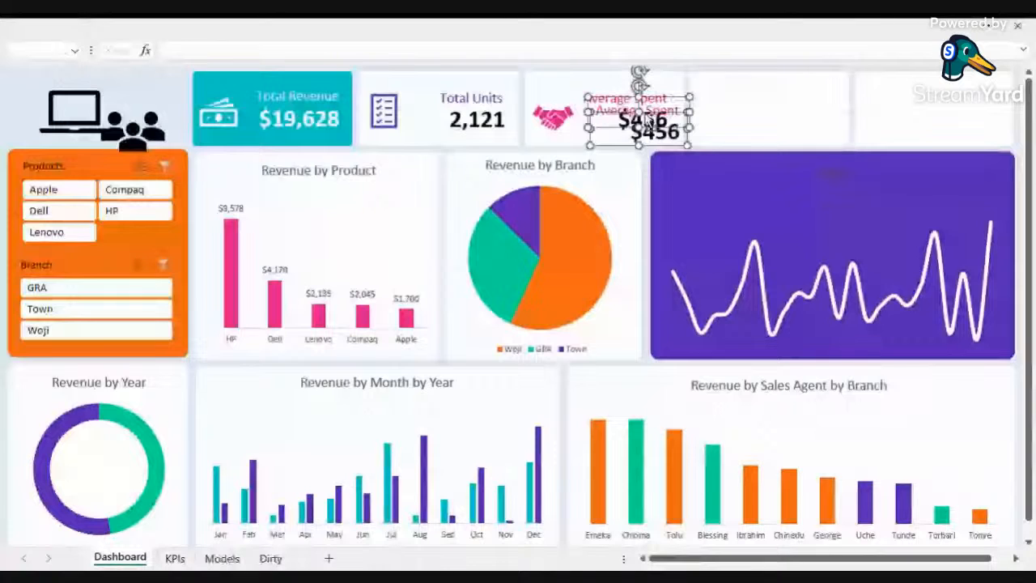
left_click_drag(649, 120, 827, 98)
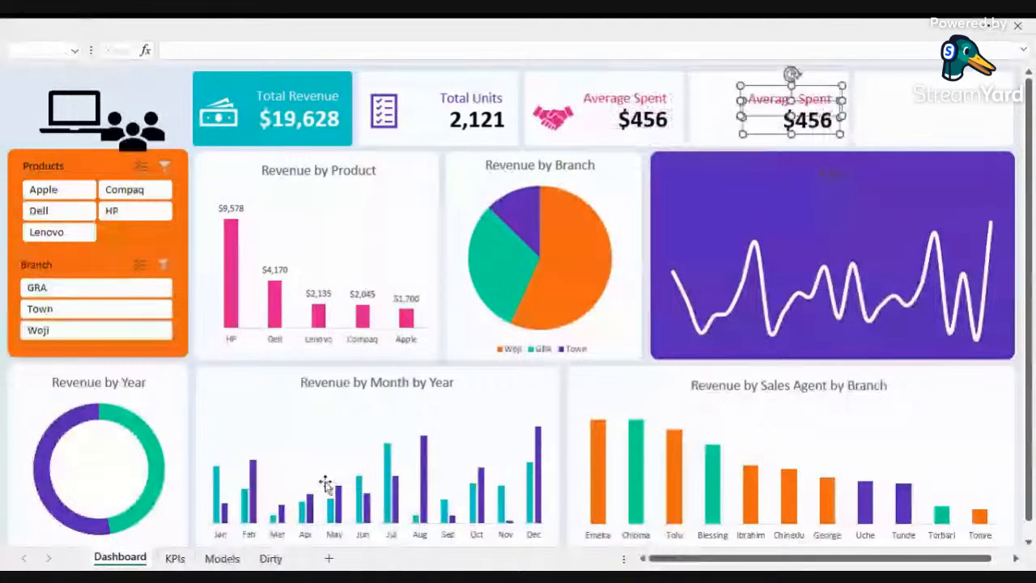
key("ctrl+Page_Down")
key("ctrl+Page_Down")
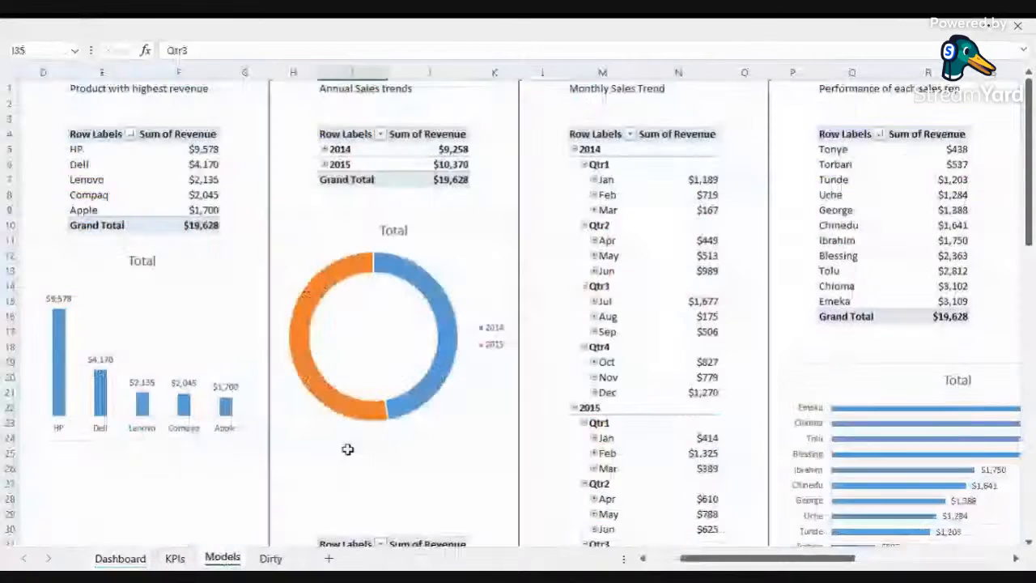
key("ctrl+Page_Up")
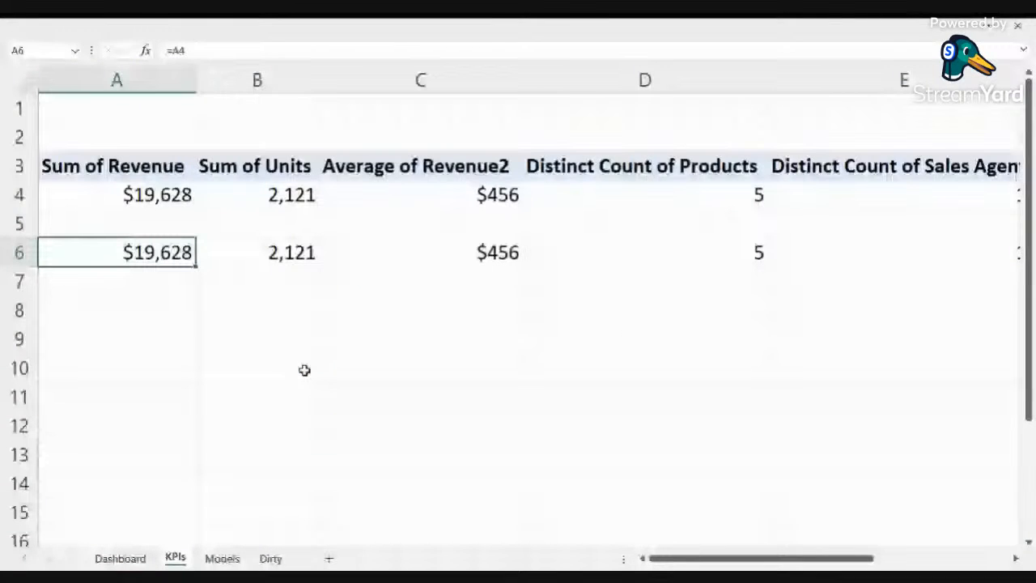
key("ctrl+Page_Up")
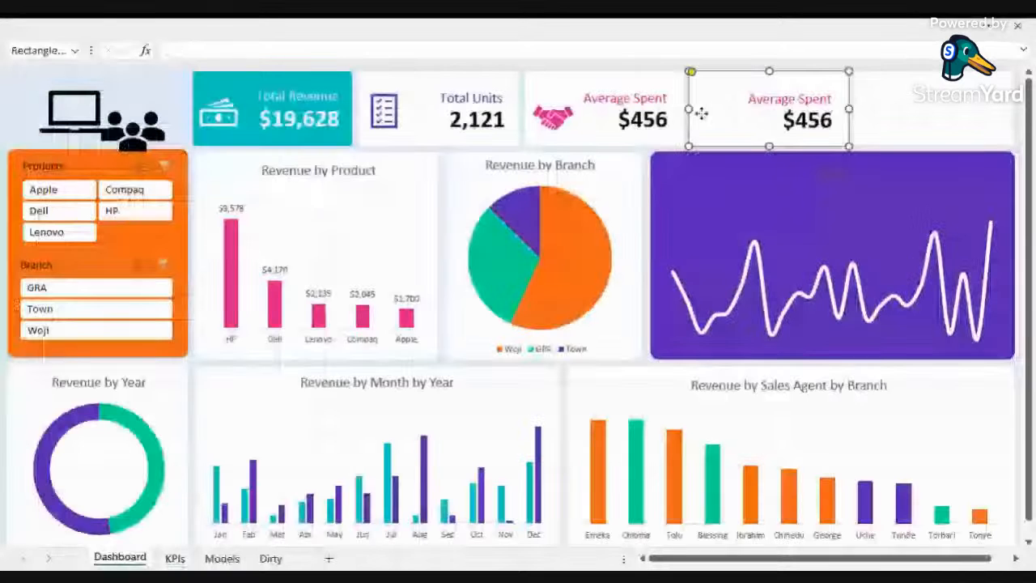
Step: Rename the copied label on the fourth KPI card to No. of Products
left_click(800, 99)
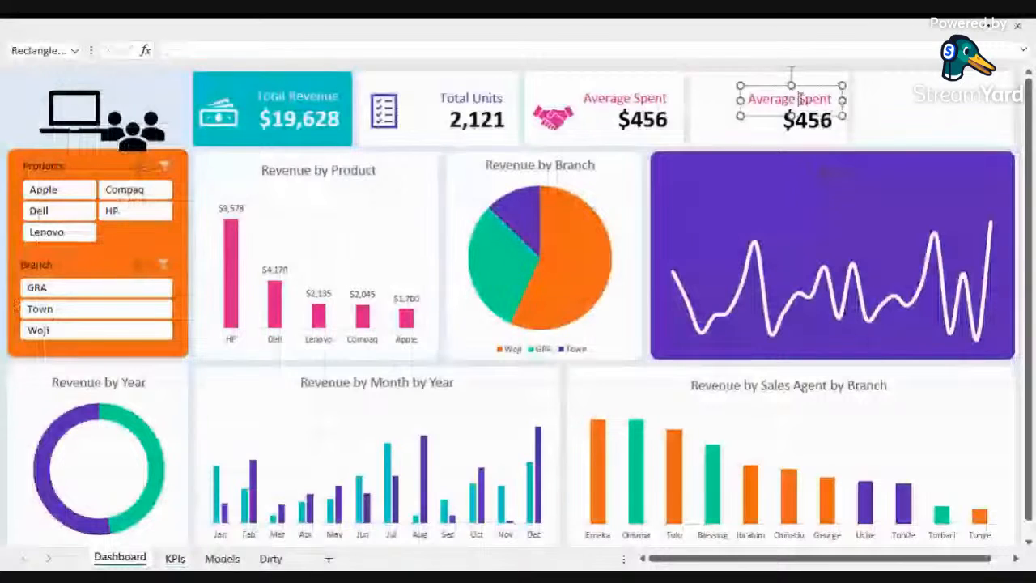
triple_click(800, 99)
type("N")
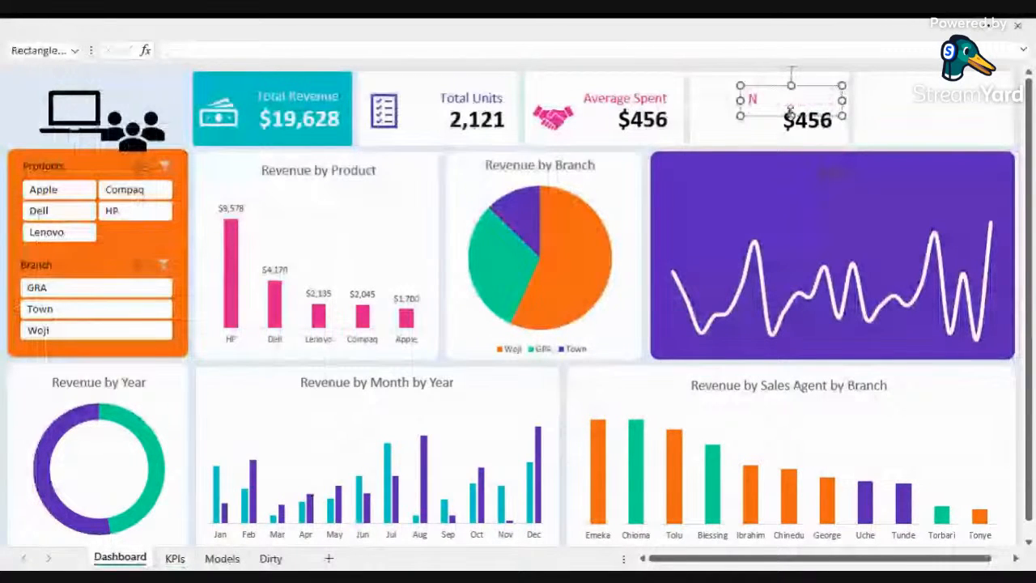
type("o. of P")
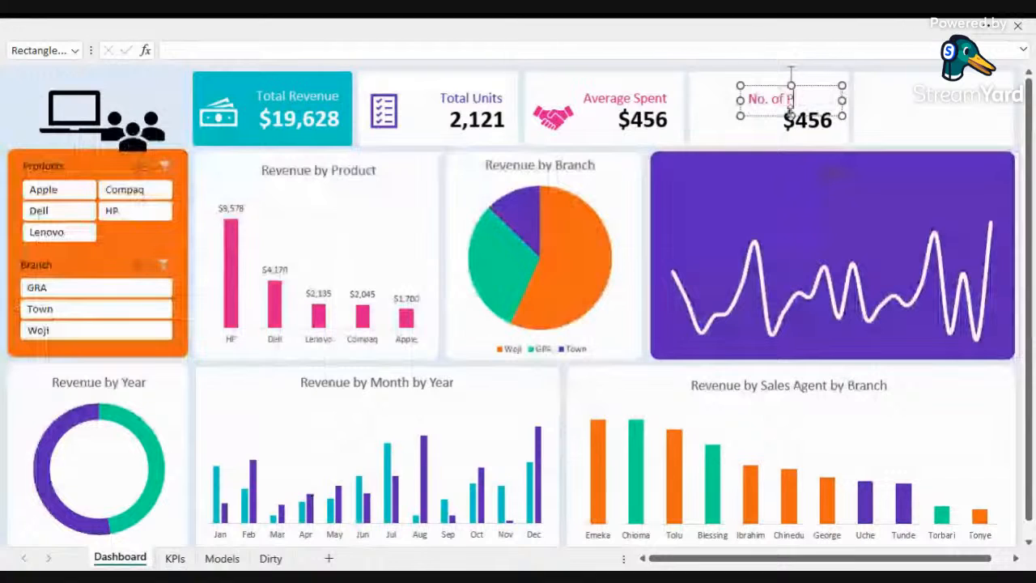
type("rodu")
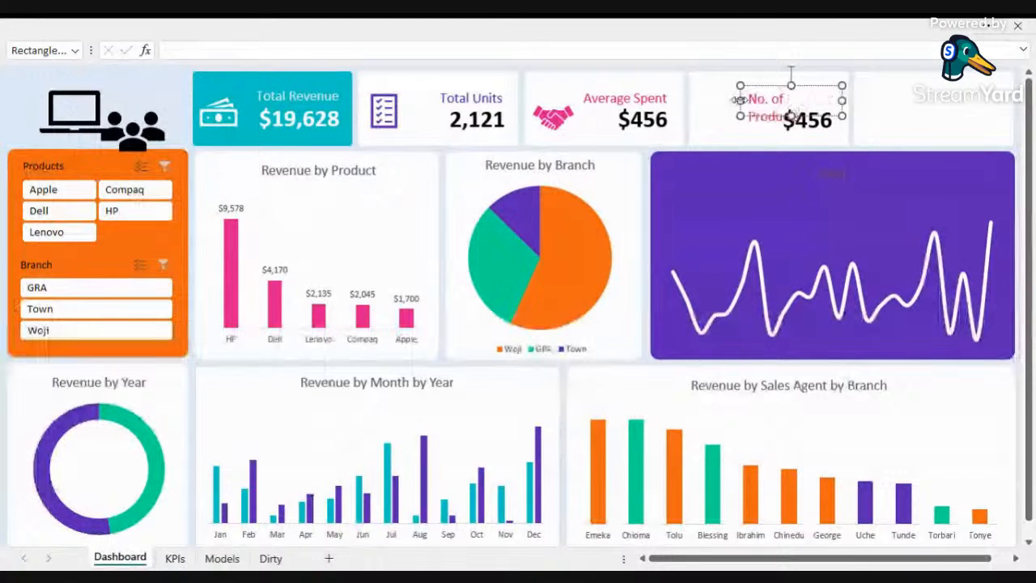
left_click_drag(740, 99, 735, 100)
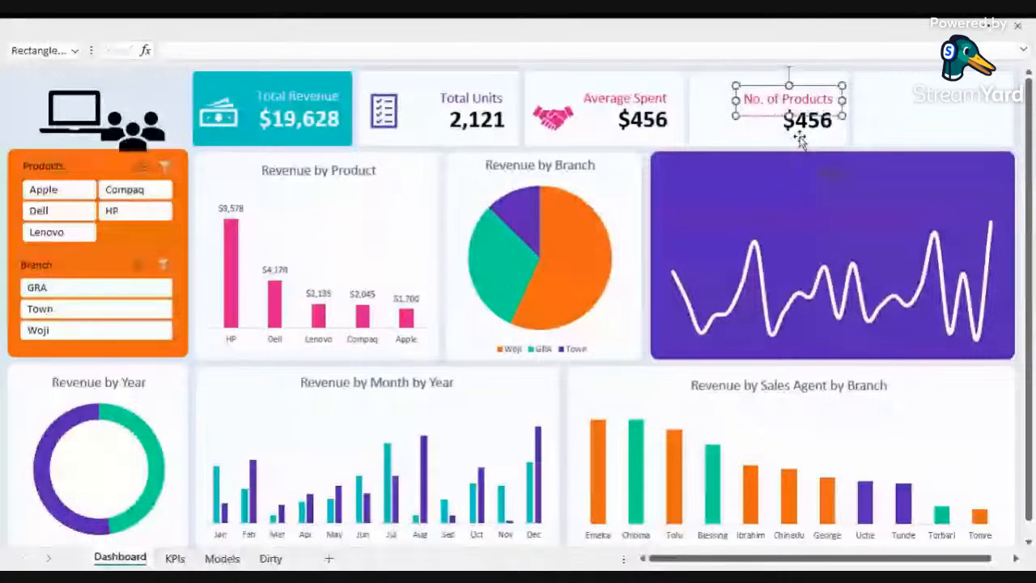
Step: Link the fourth card's value box to KPIs!D6 instead of KPIs!C6
left_click(802, 123)
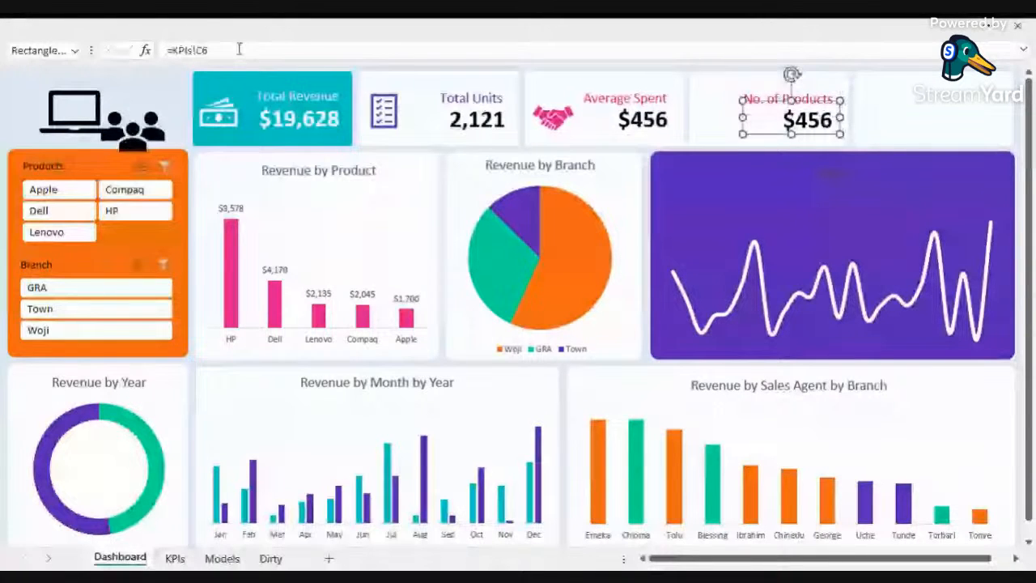
left_click(239, 50)
key("BackSpace")
key("BackSpace")
type("D6")
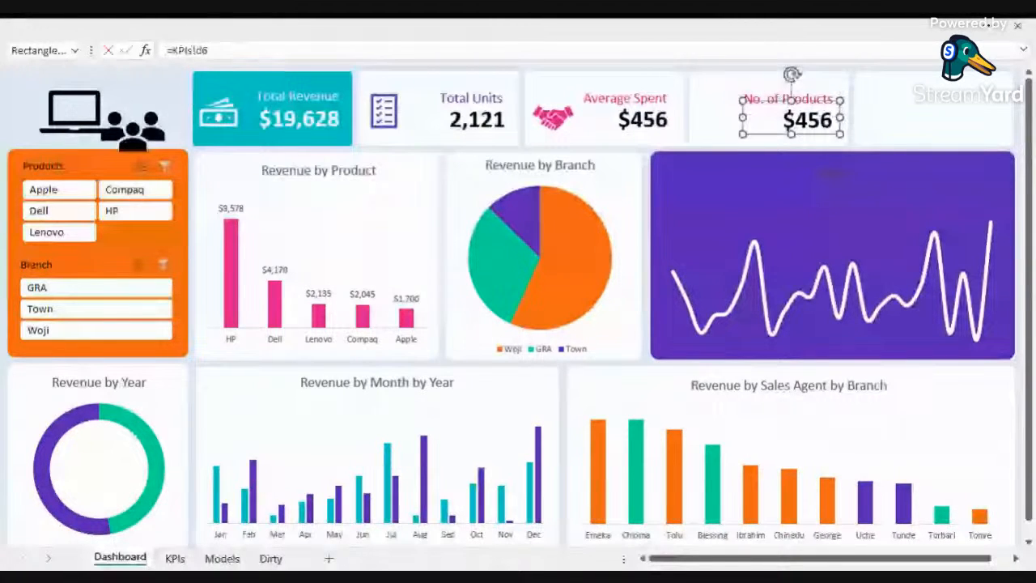
key("Return")
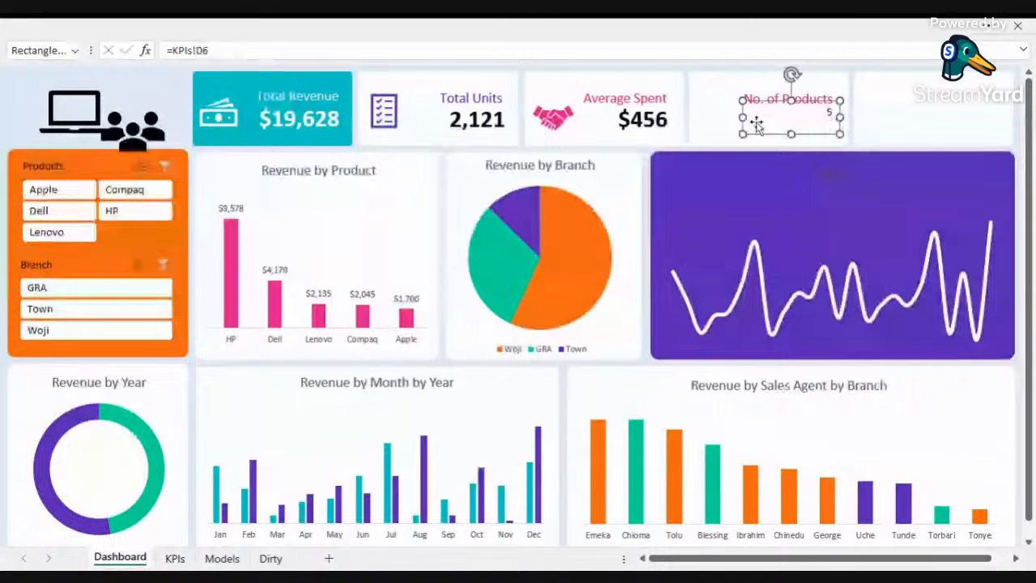
Step: Copy the Average Spent value's formatting onto the No. of Products value box and place it on the fourth card
left_click(632, 107)
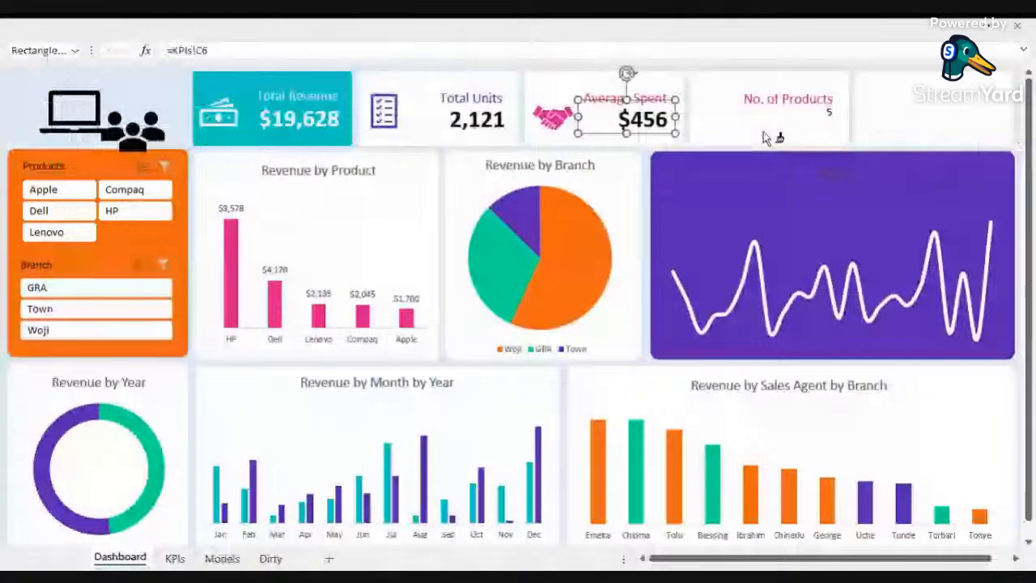
left_click(819, 123)
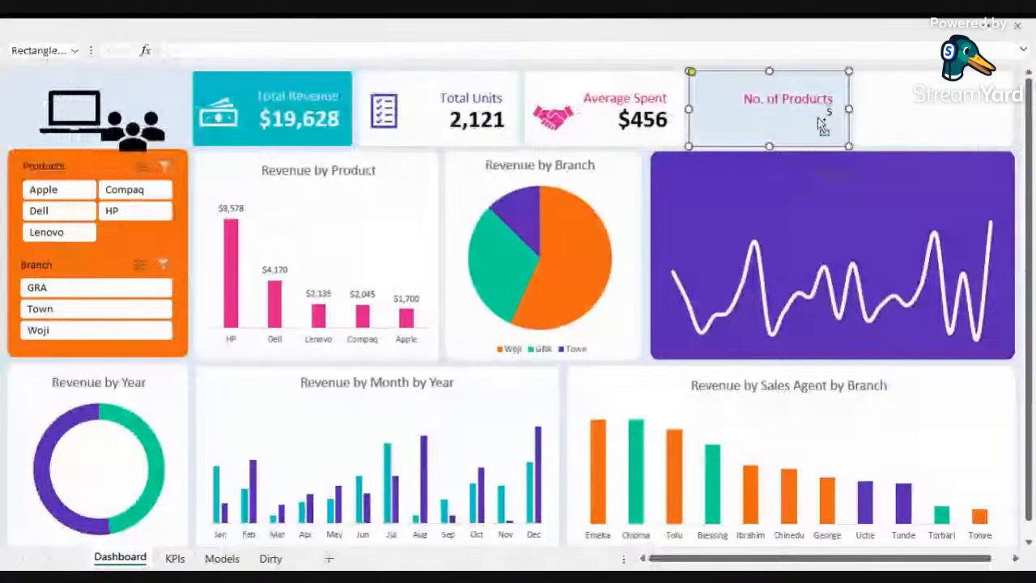
left_click(601, 130)
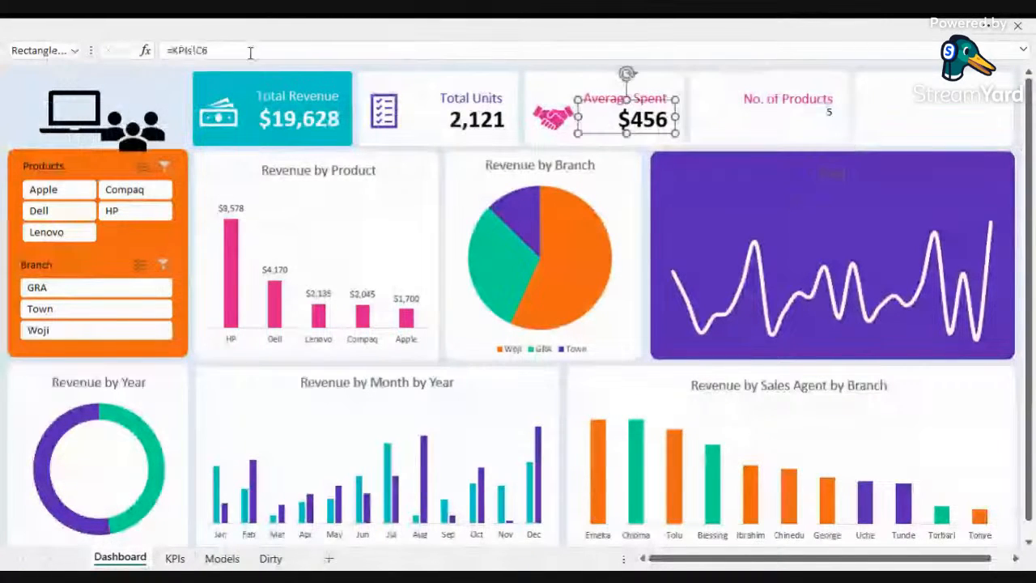
left_click(251, 28)
left_click(58, 129)
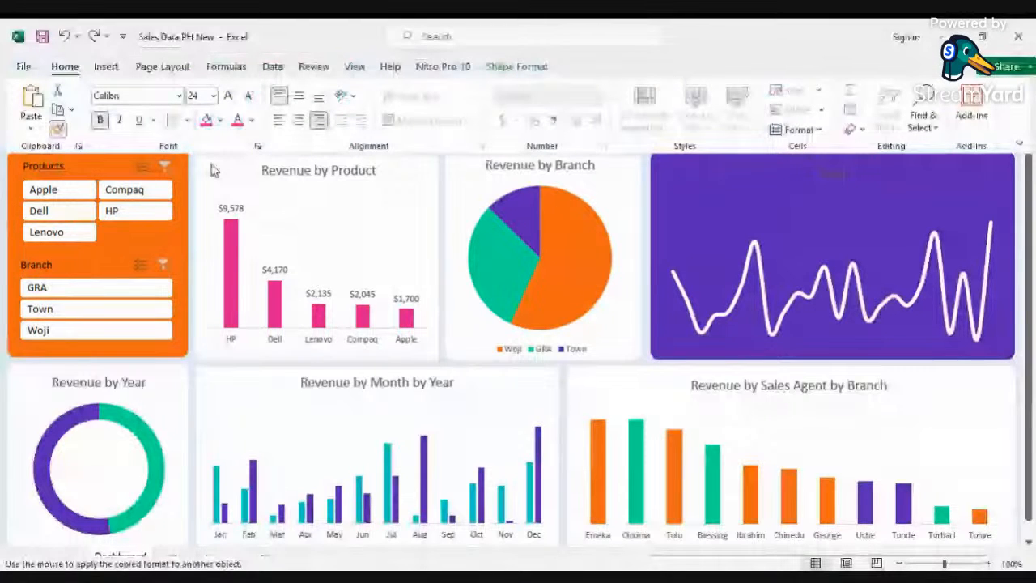
left_click(823, 118)
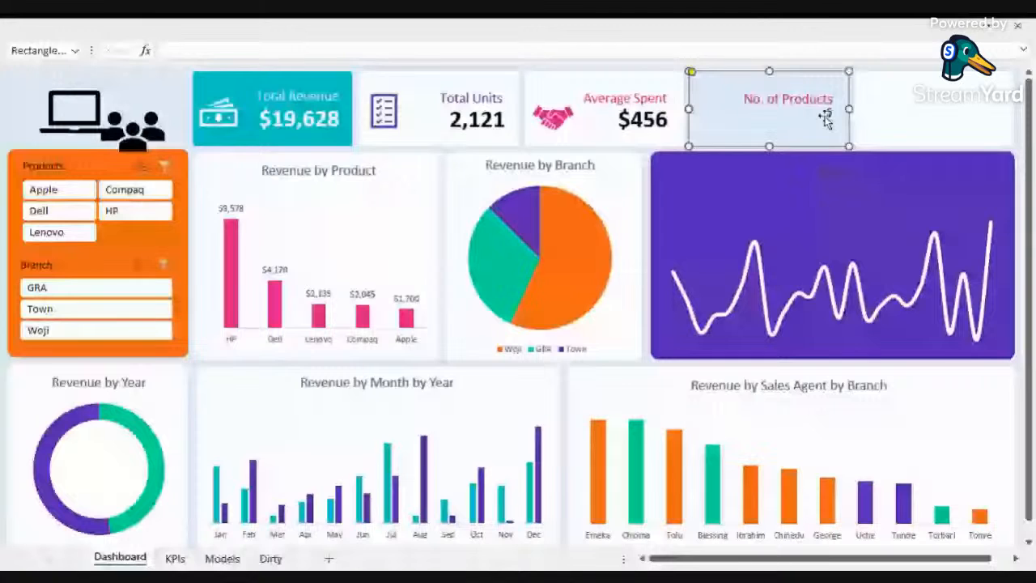
key("ctrl+v")
left_click_drag(818, 121, 656, 131)
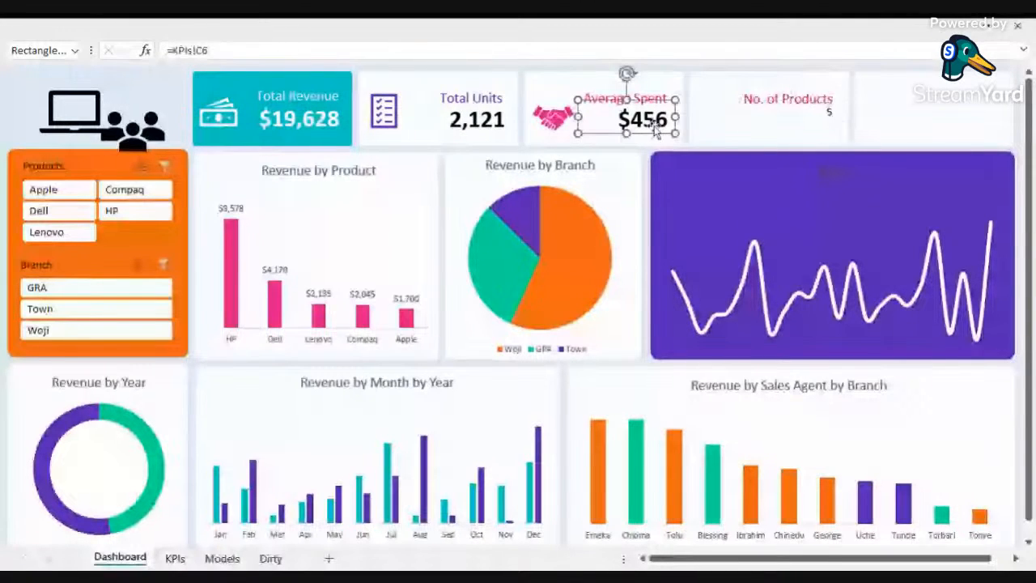
left_click(140, 28)
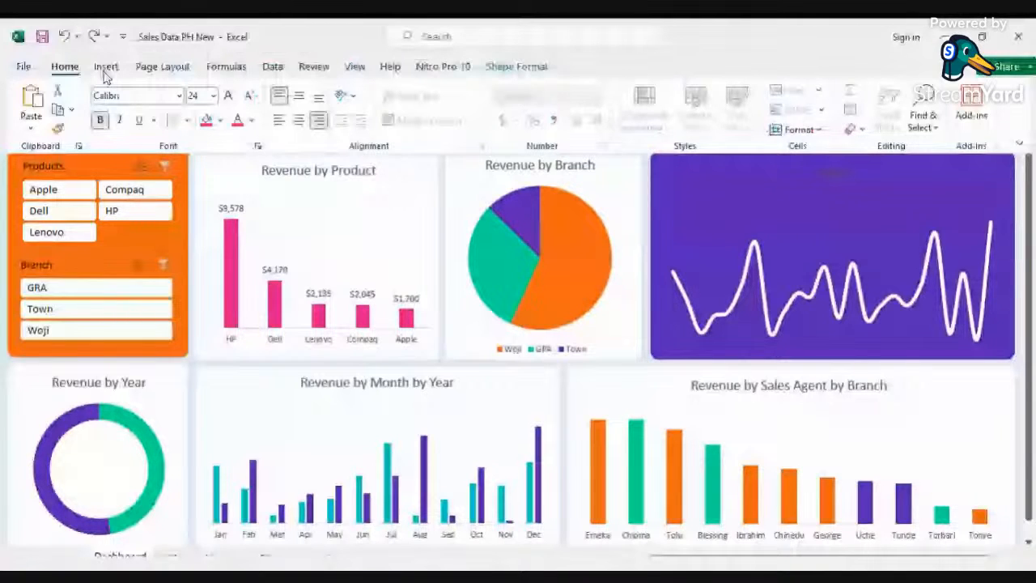
left_click(834, 118)
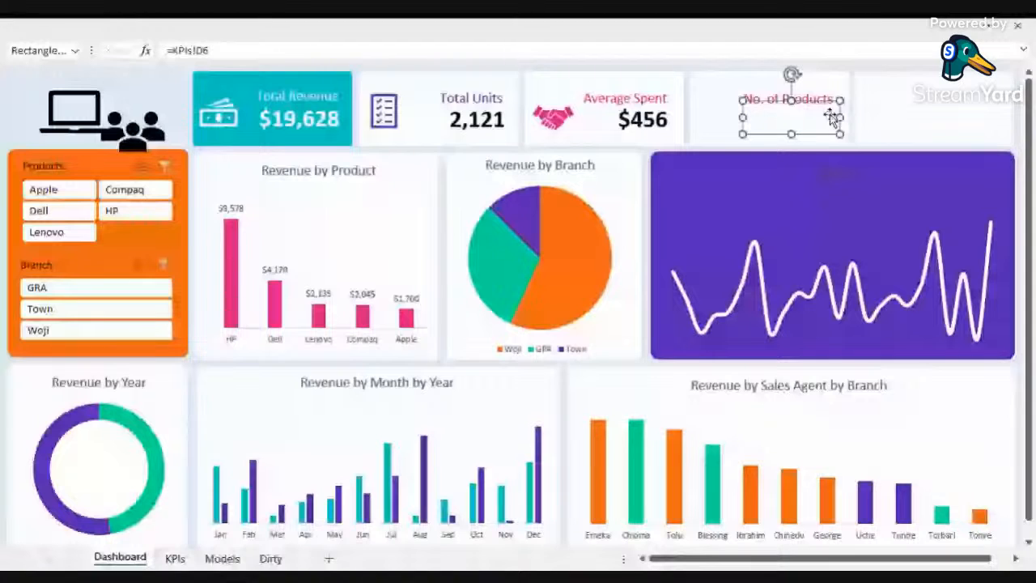
key("Delete")
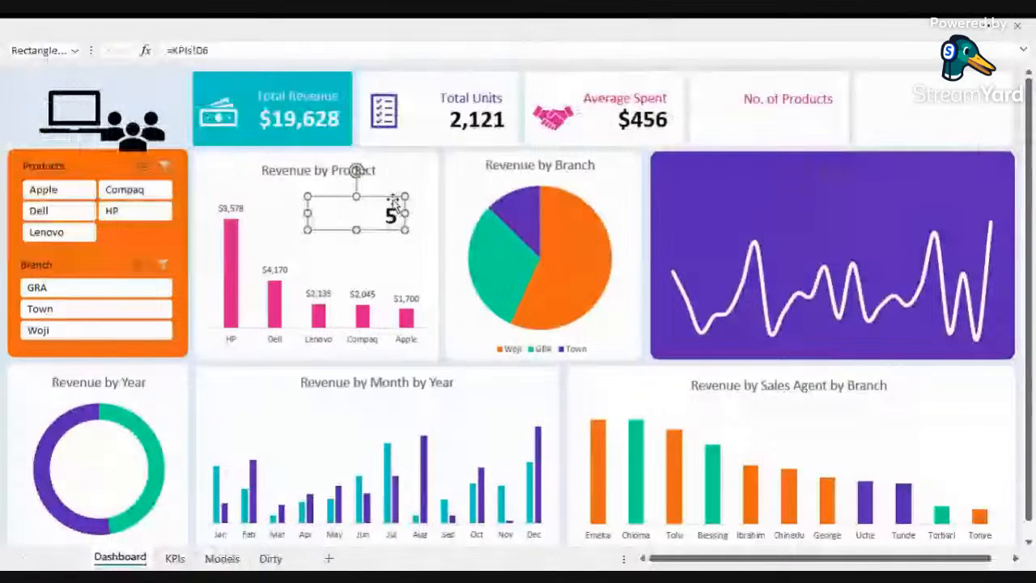
left_click_drag(394, 202, 828, 99)
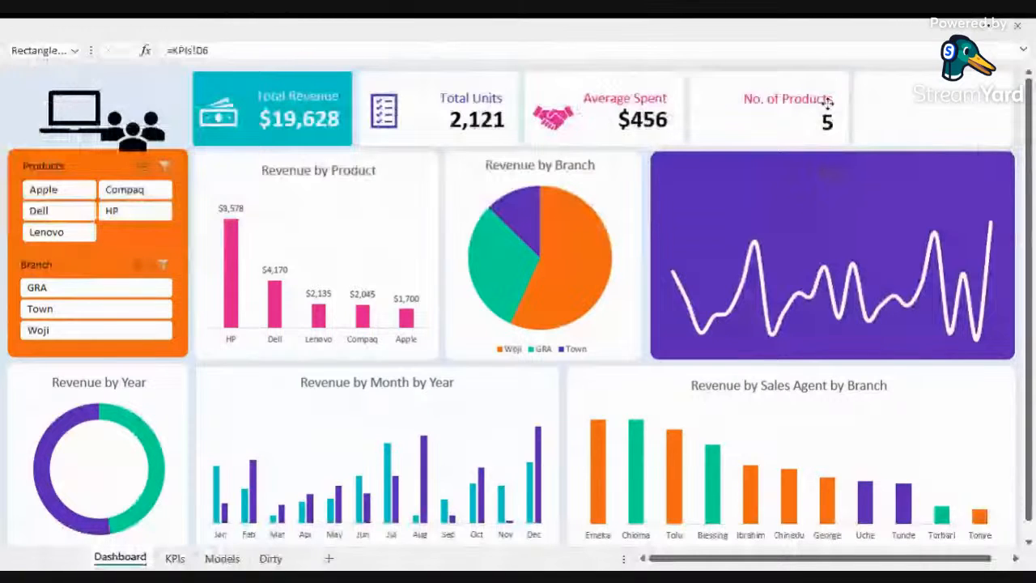
Step: Move the laptop icon to the left of the fourth card and fill it teal
left_click_drag(828, 103, 723, 97)
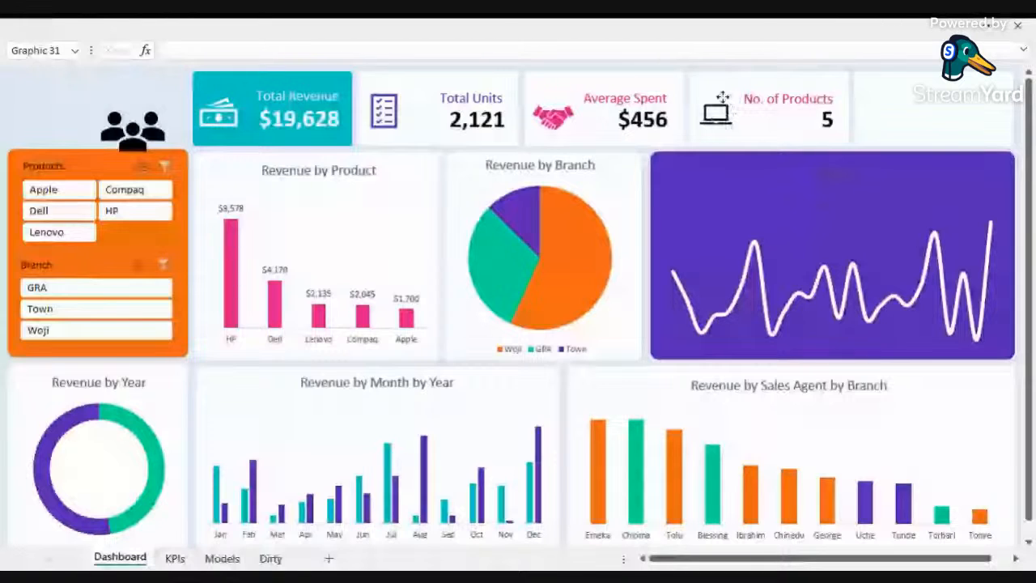
right_click(723, 98)
left_click(773, 84)
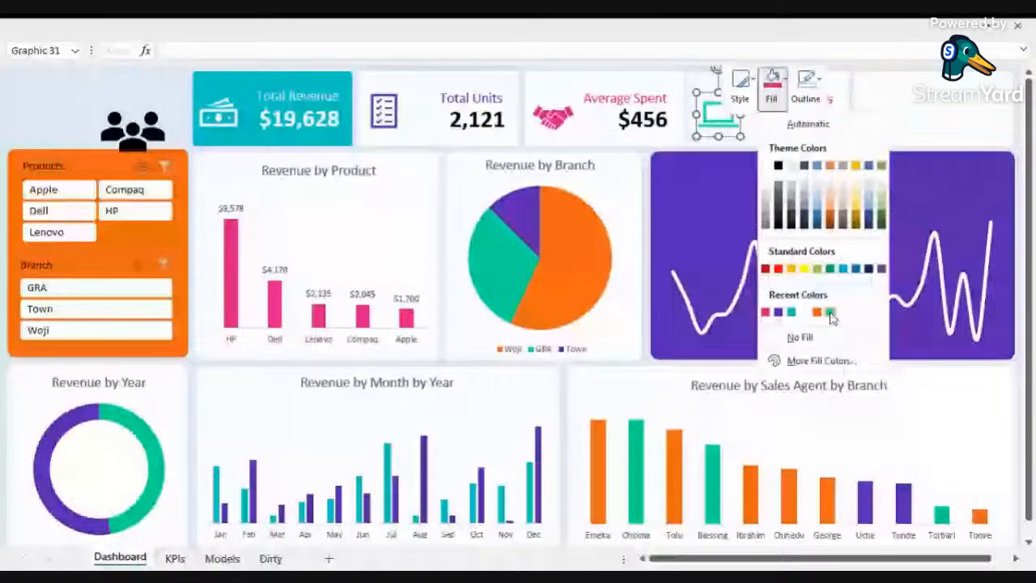
left_click(832, 314)
Step: Colour the No. of Products label teal to match the icon
left_click(771, 99)
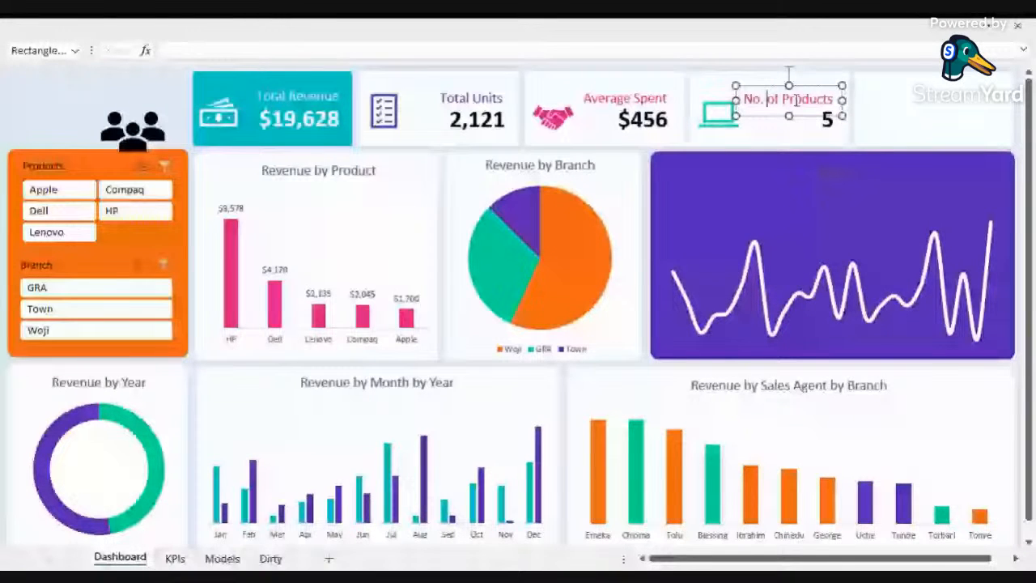
left_click(144, 27)
left_click(252, 120)
left_click(274, 328)
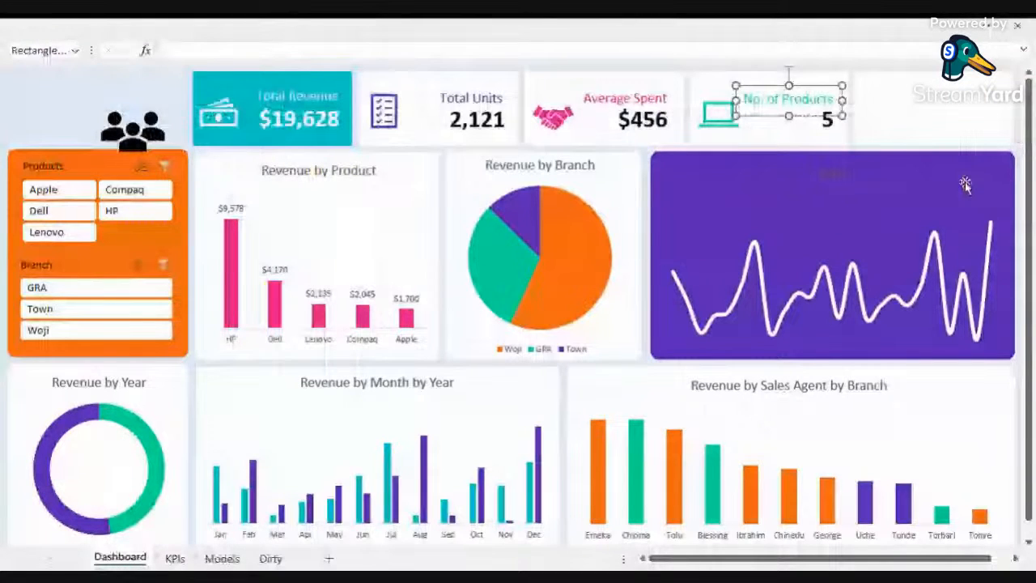
left_click(932, 130)
Step: Duplicate the No. of Products label and value box onto the fifth KPI card
left_click(816, 117)
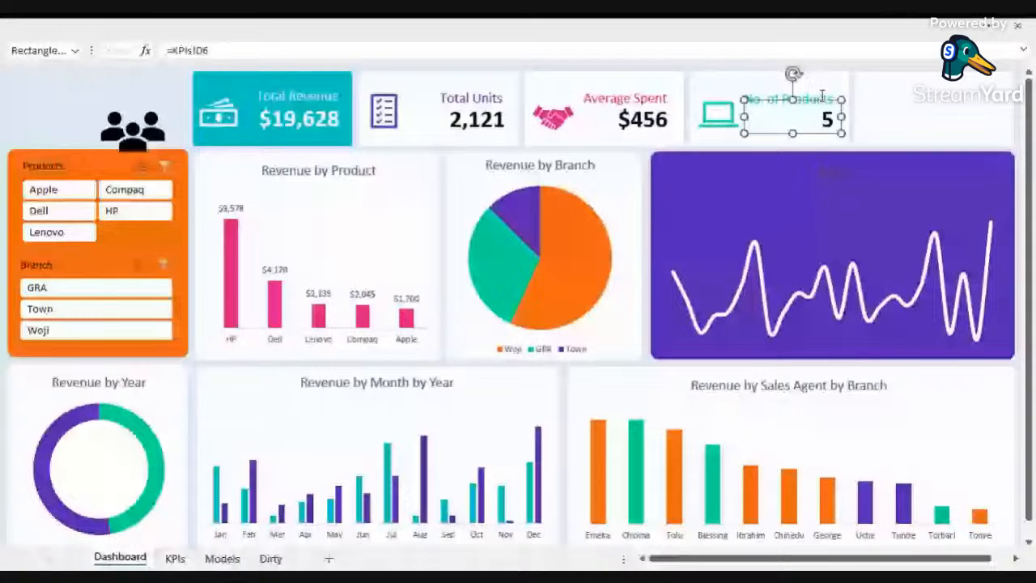
left_click(822, 96, "ctrl")
left_click_drag(823, 96, 986, 99)
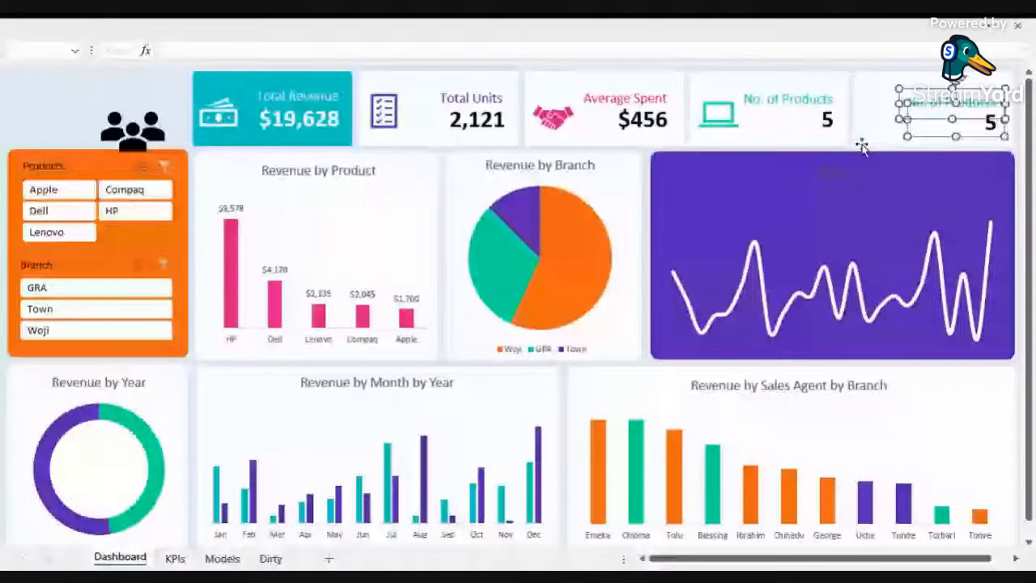
left_click(862, 144)
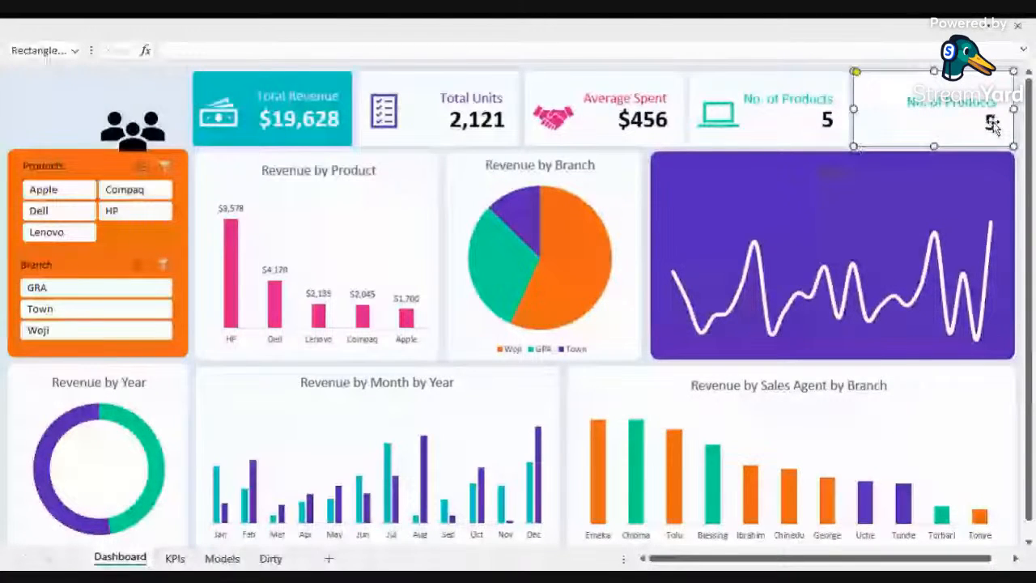
Step: Link the fifth card's value box to KPIs!E6
left_click(992, 123)
left_click(186, 50)
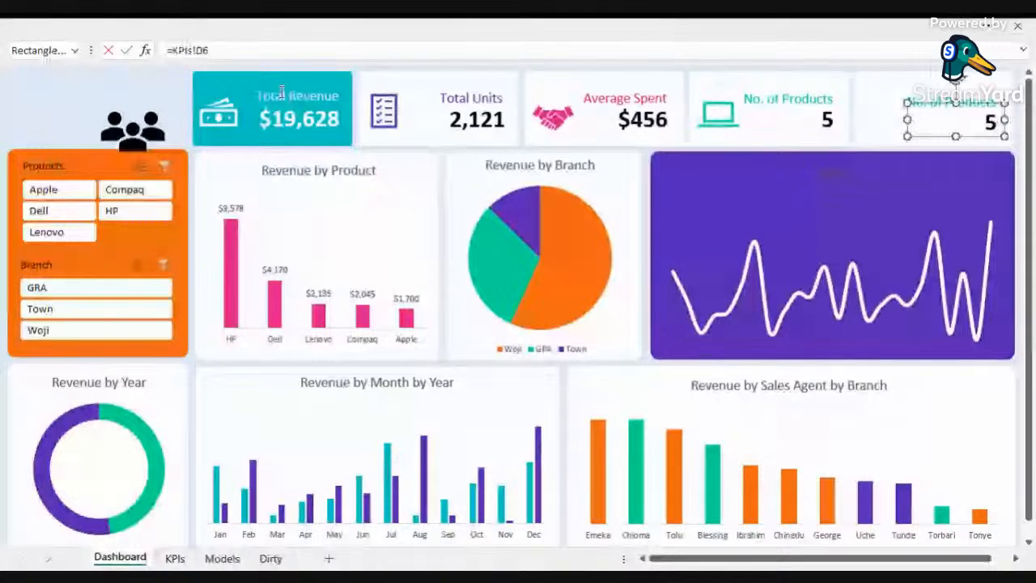
key("BackSpace")
type("e")
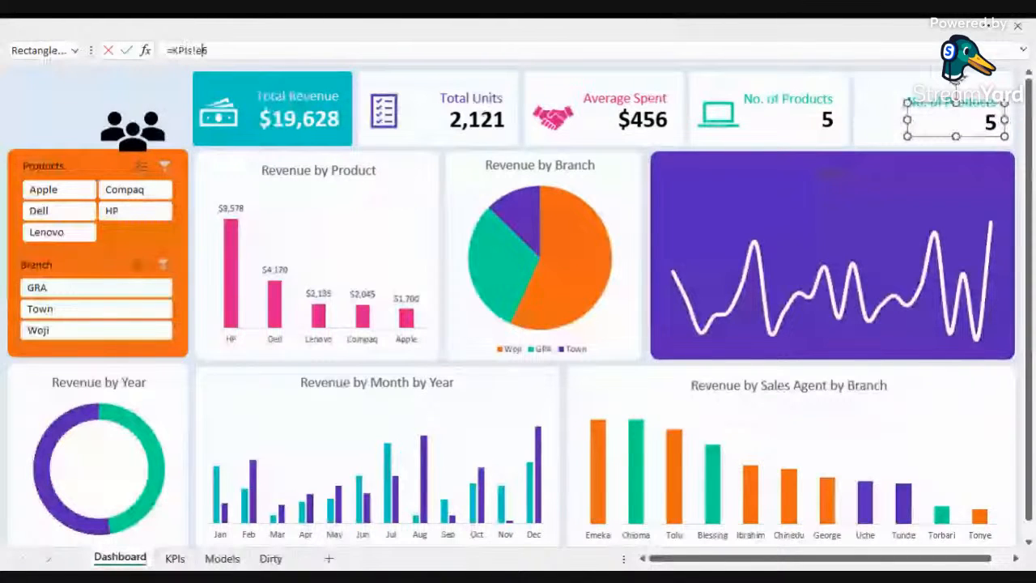
key("Return")
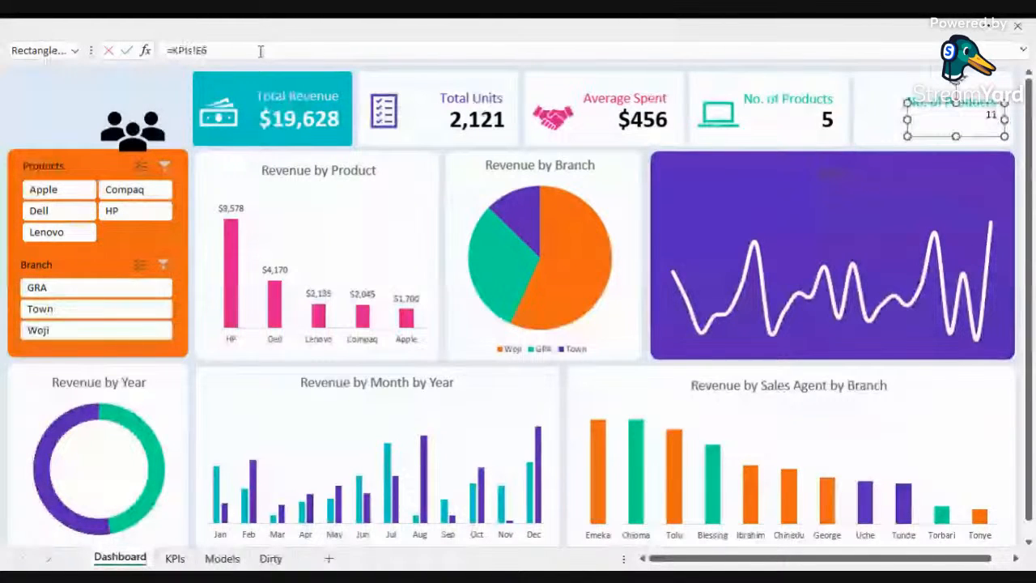
Step: Try to paint the fourth card's value formatting onto the fifth card's value, then undo it
left_click(782, 120)
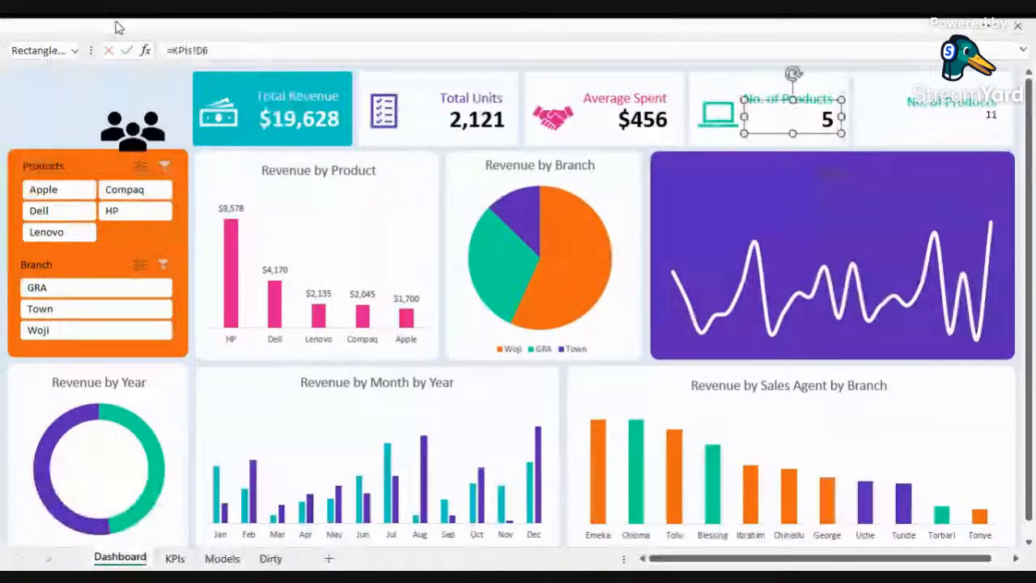
left_click(116, 28)
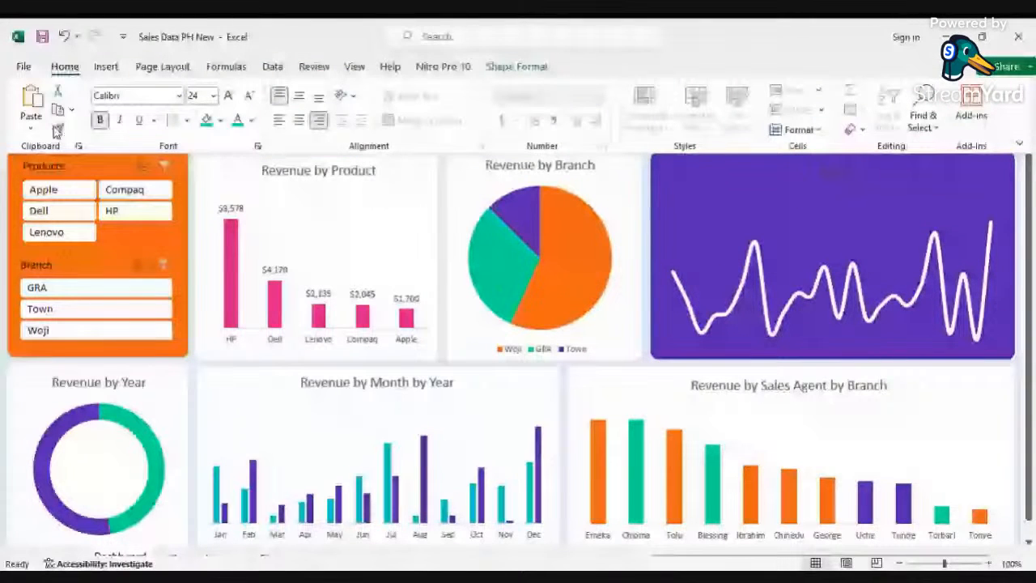
left_click(58, 129)
left_click(981, 116)
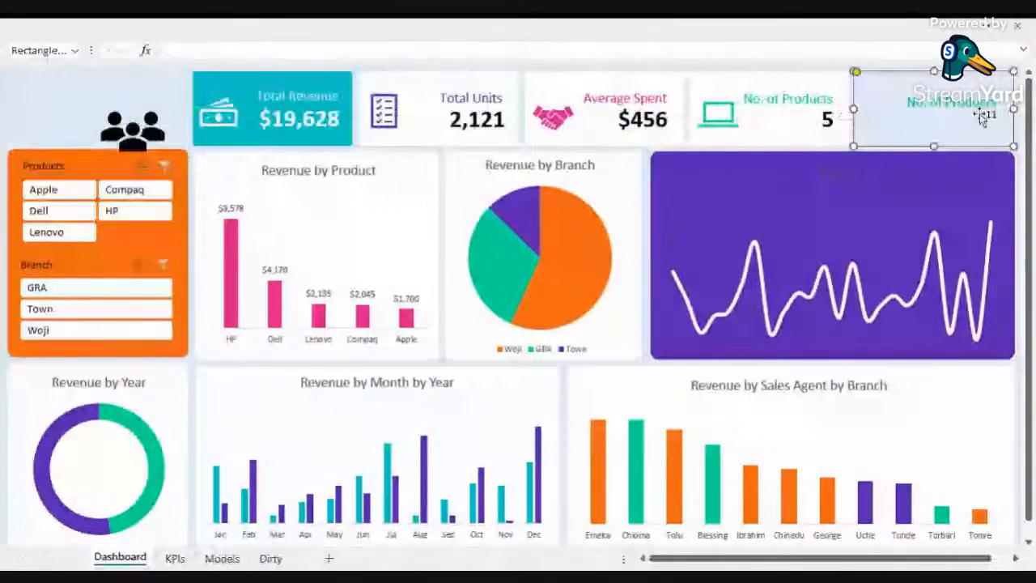
key("ctrl+z")
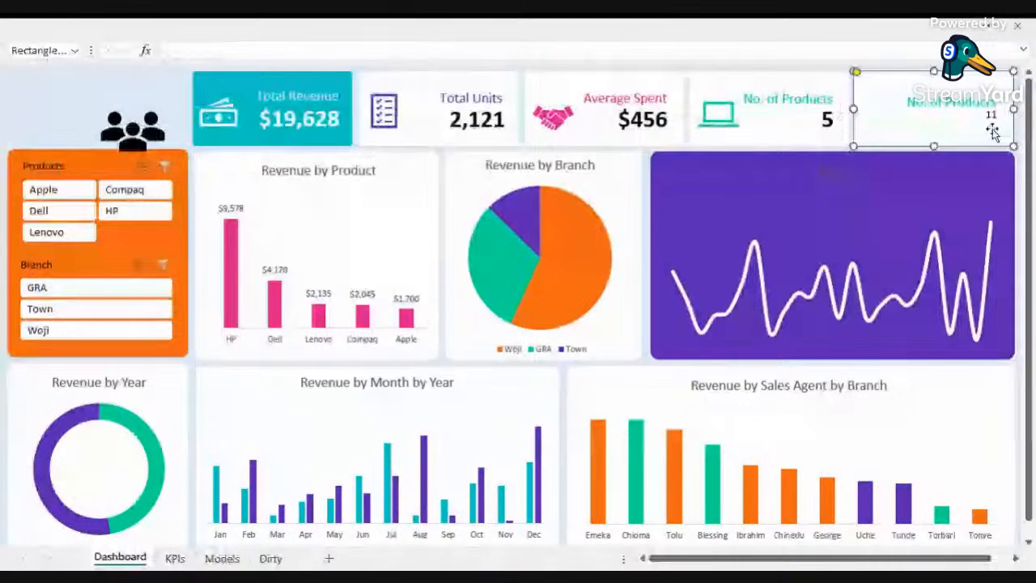
Step: Copy the fourth card's value formatting onto the fifth card's value box with Format Painter, keeping it in place on the card
left_click(989, 111)
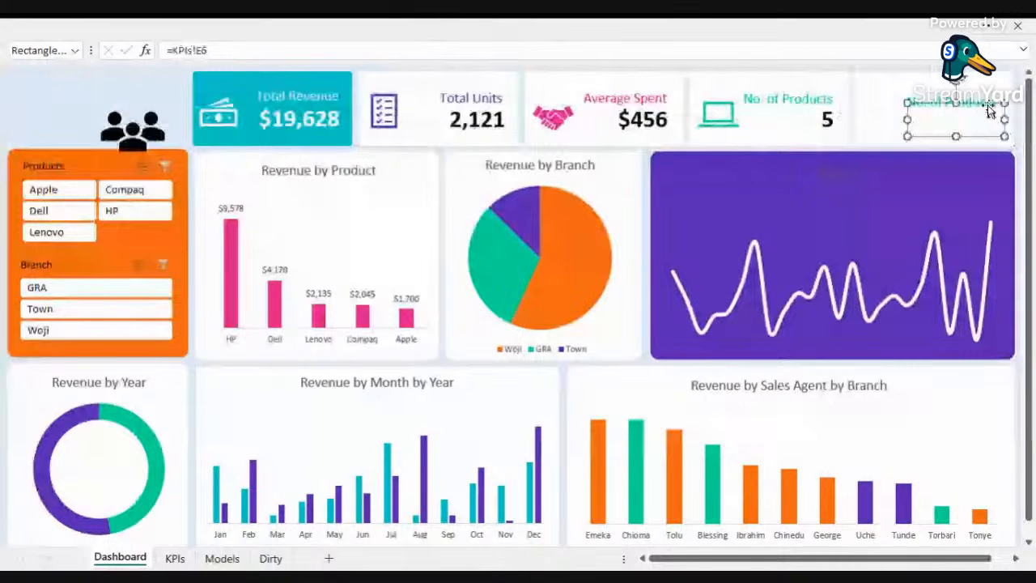
left_click_drag(989, 107, 348, 225)
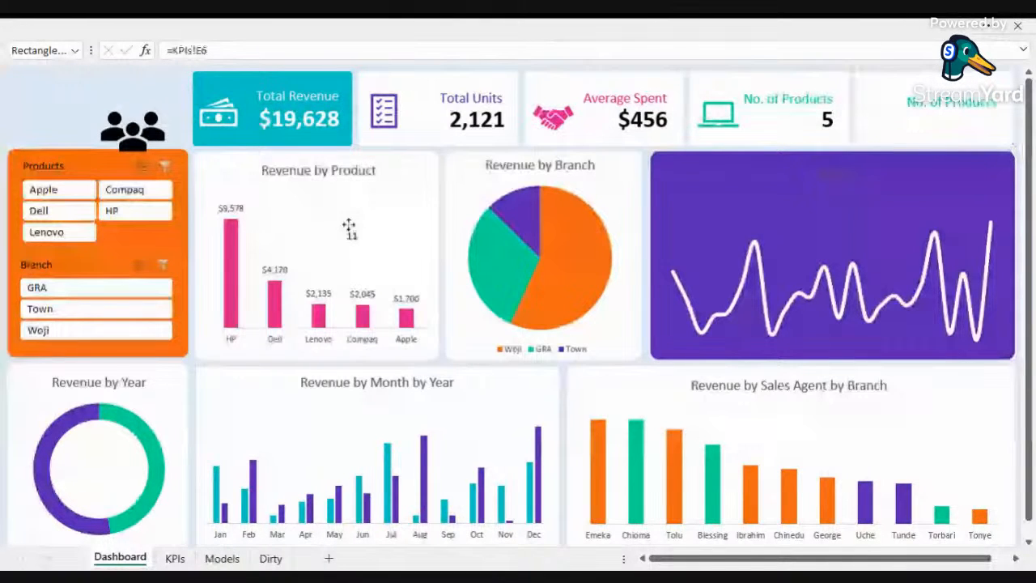
left_click(826, 120)
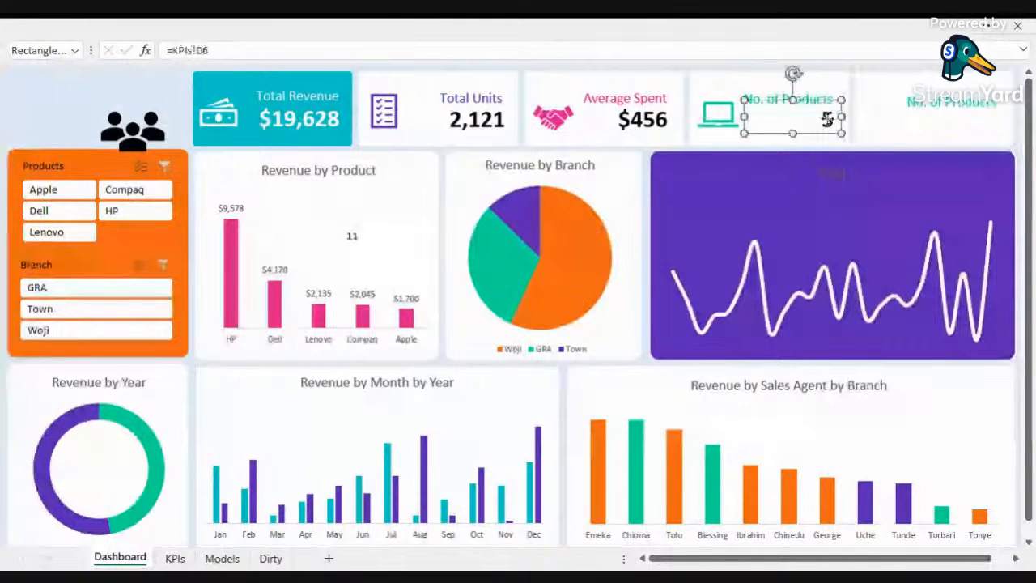
left_click(87, 30)
left_click(56, 127)
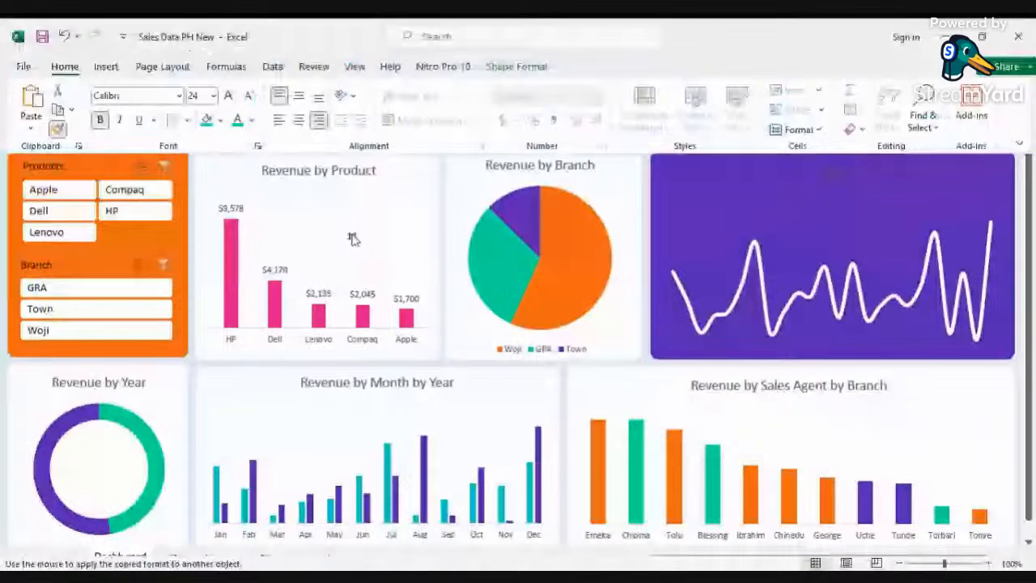
left_click(958, 109)
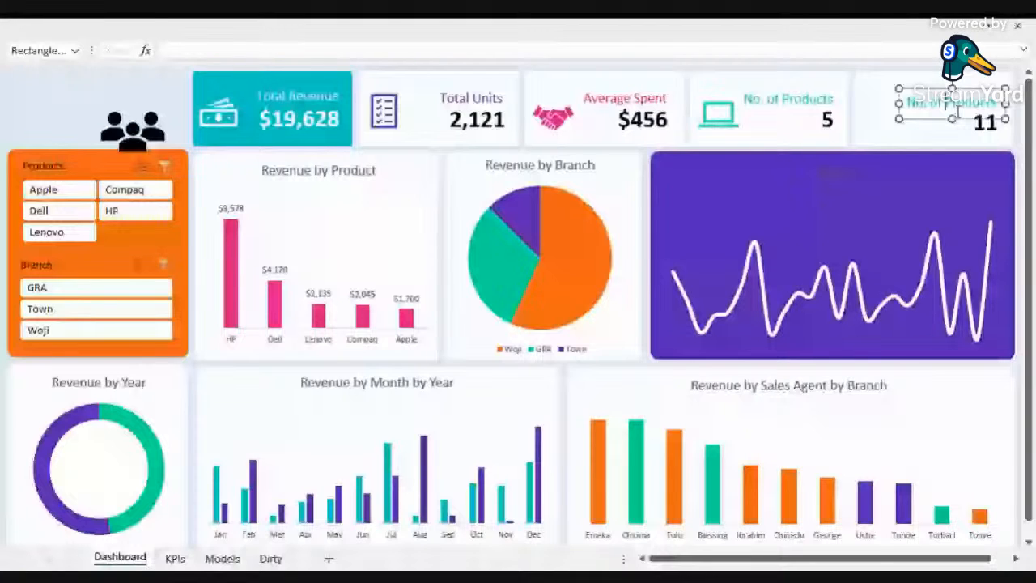
Step: Move the people icon onto the fifth KPI card and fill it orange
left_click_drag(133, 130, 884, 114)
right_click(884, 115)
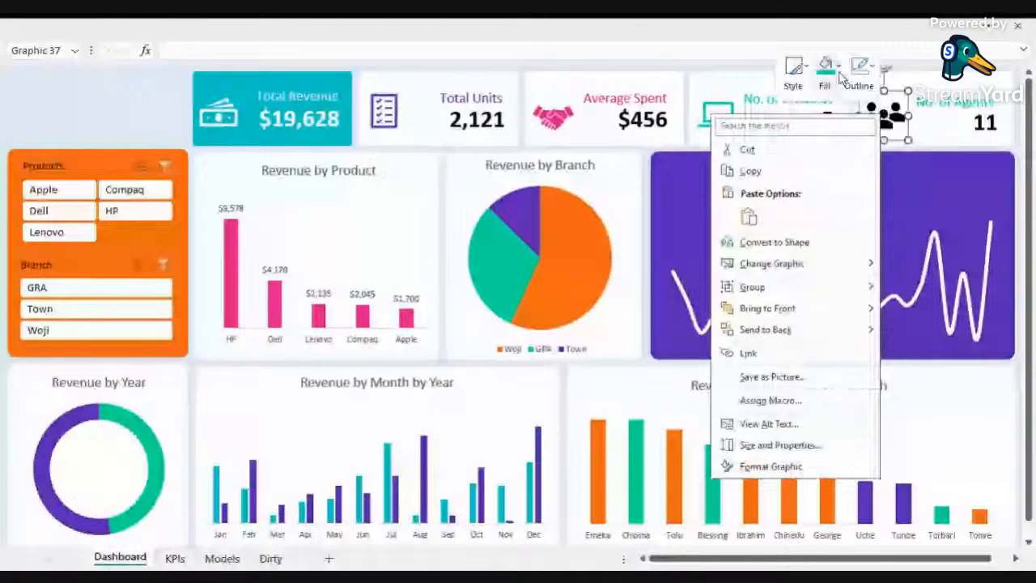
left_click(839, 68)
left_click(946, 189)
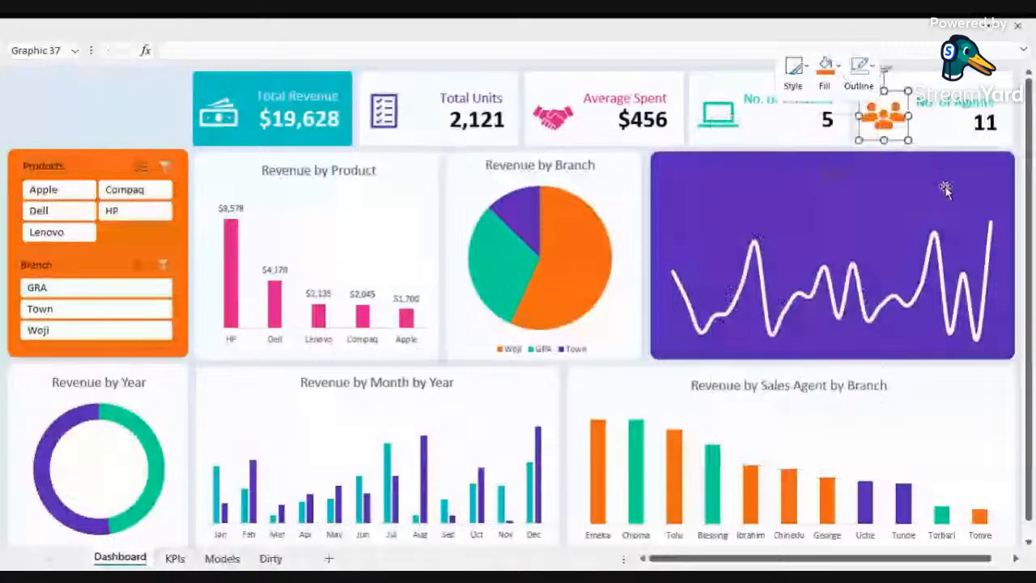
Step: Colour the fifth card's No. of Agents label orange to match its icon
left_click(963, 104)
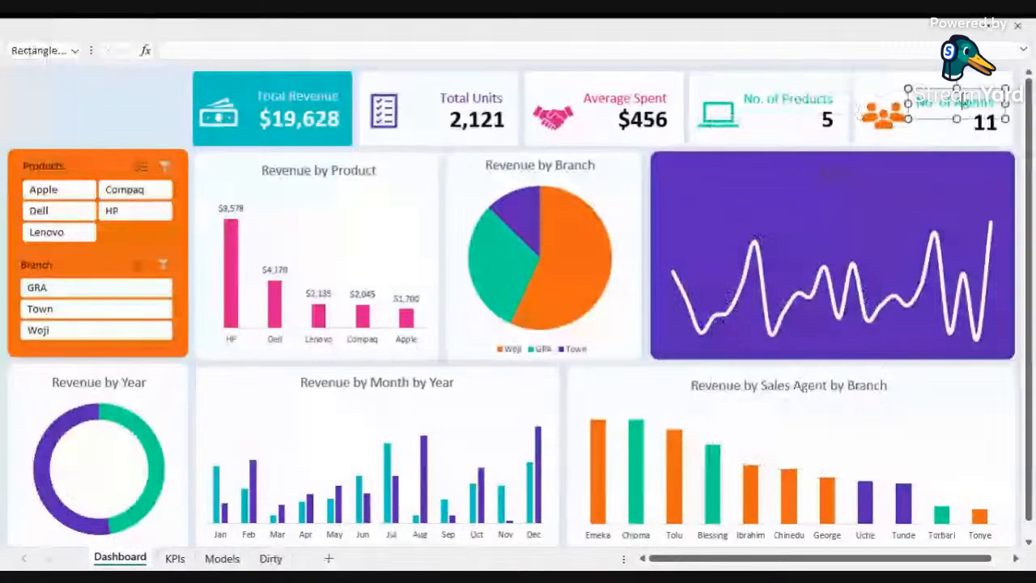
left_click(126, 34)
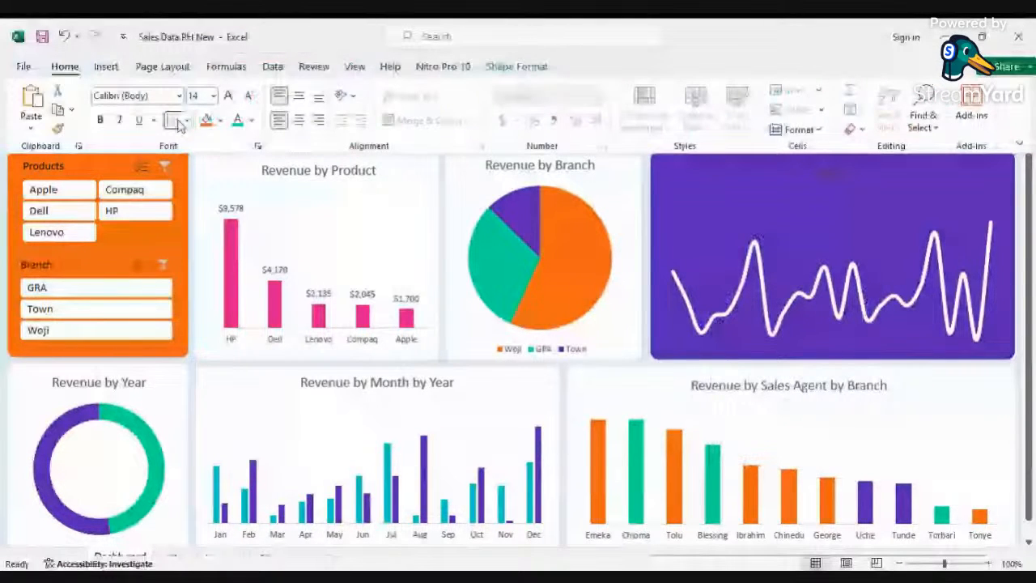
left_click(251, 120)
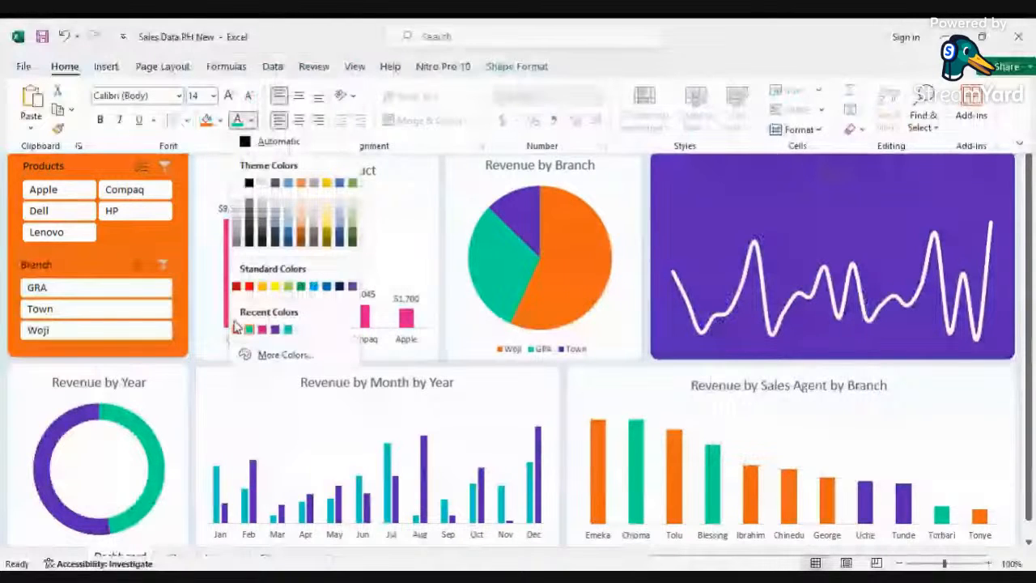
left_click(236, 329)
Step: Paste a copy of the white card box into the dashboard's empty top-left corner and resize it to fit
left_click(87, 103)
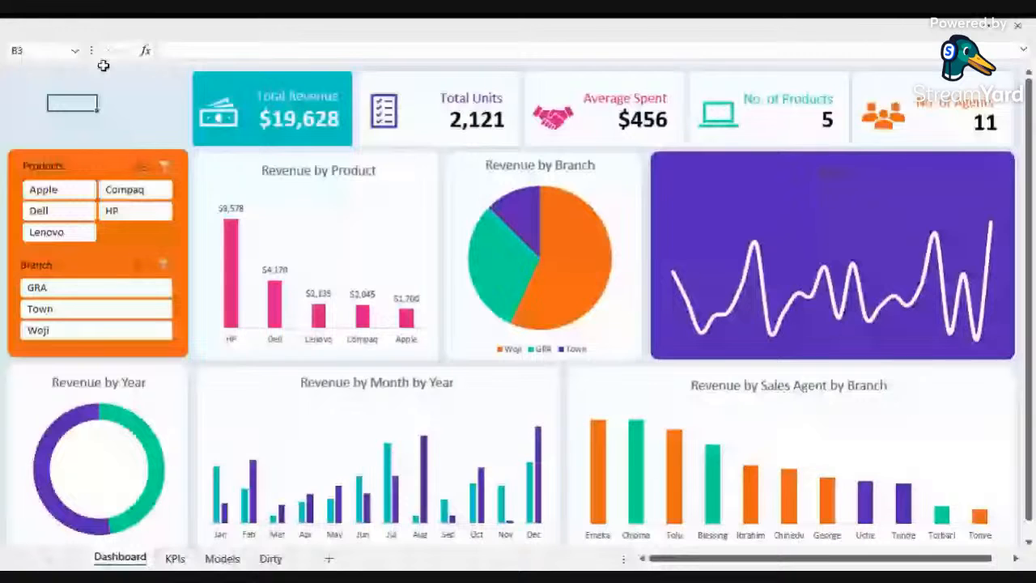
key("ctrl+v")
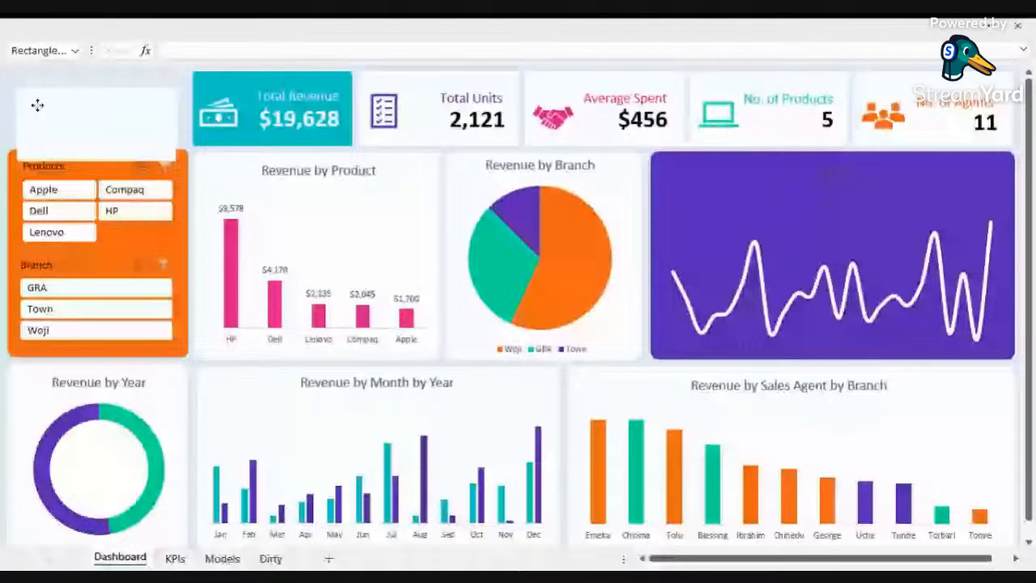
left_click_drag(38, 106, 48, 87)
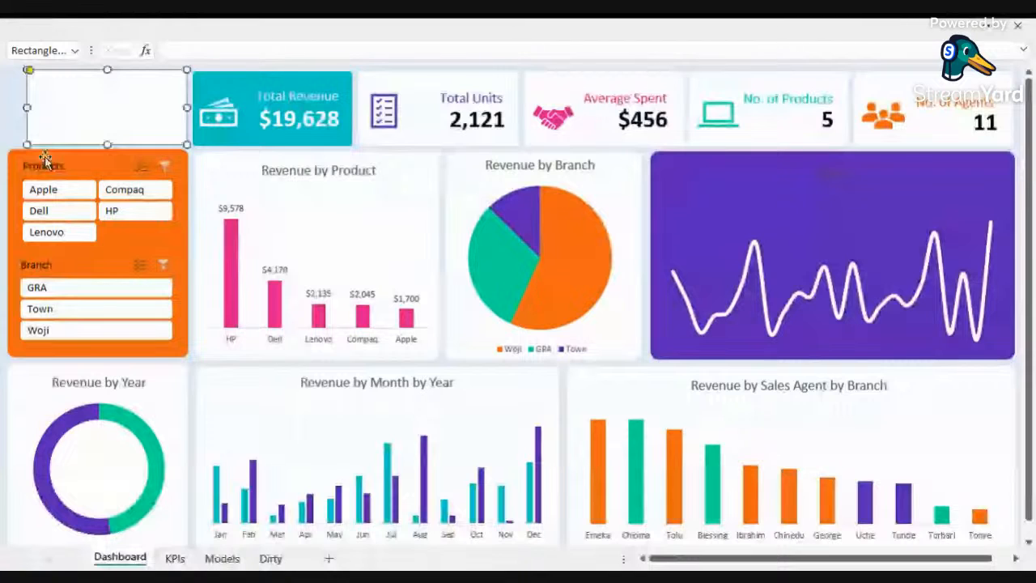
left_click(97, 149)
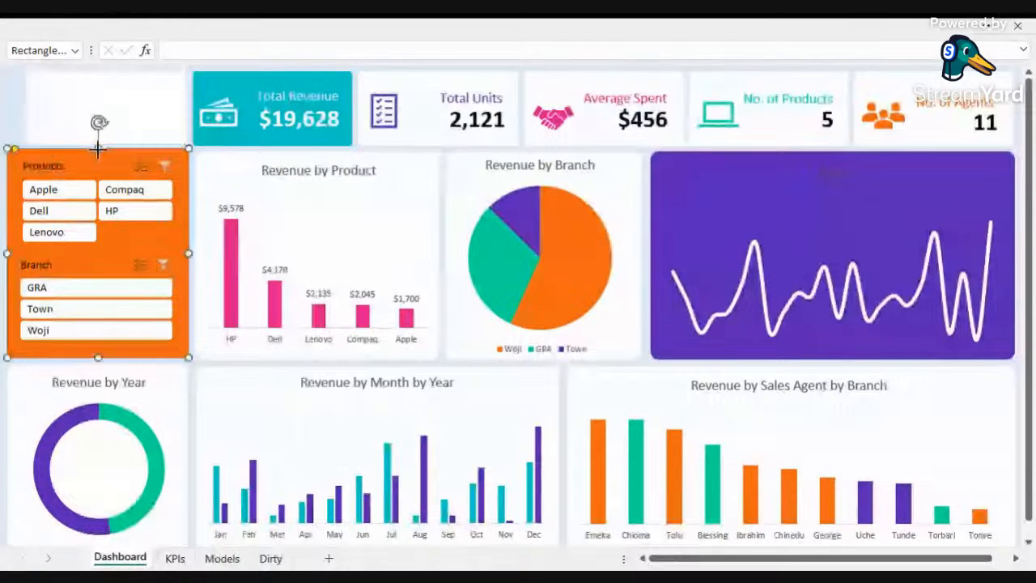
left_click_drag(97, 149, 97, 151)
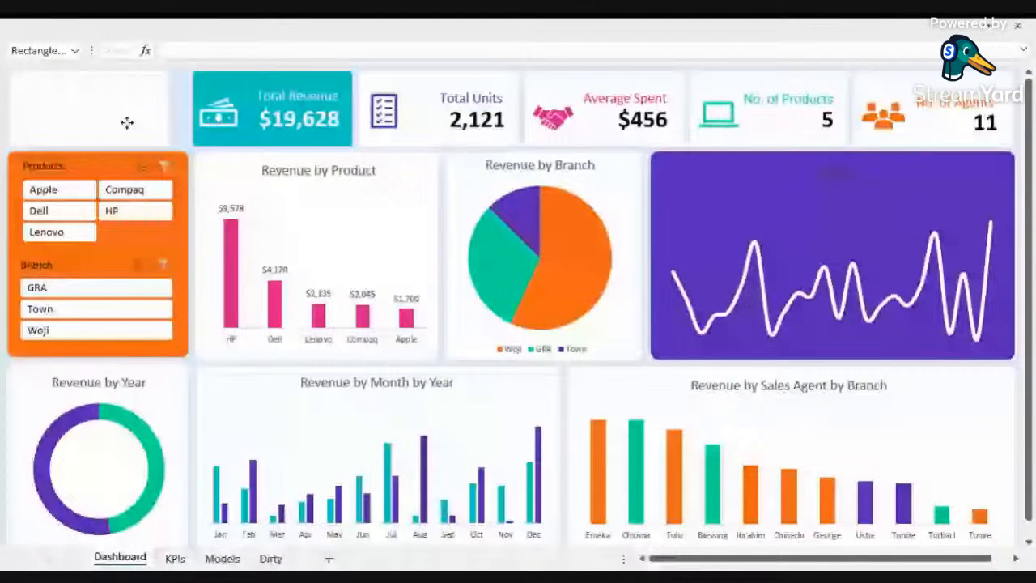
left_click(127, 123)
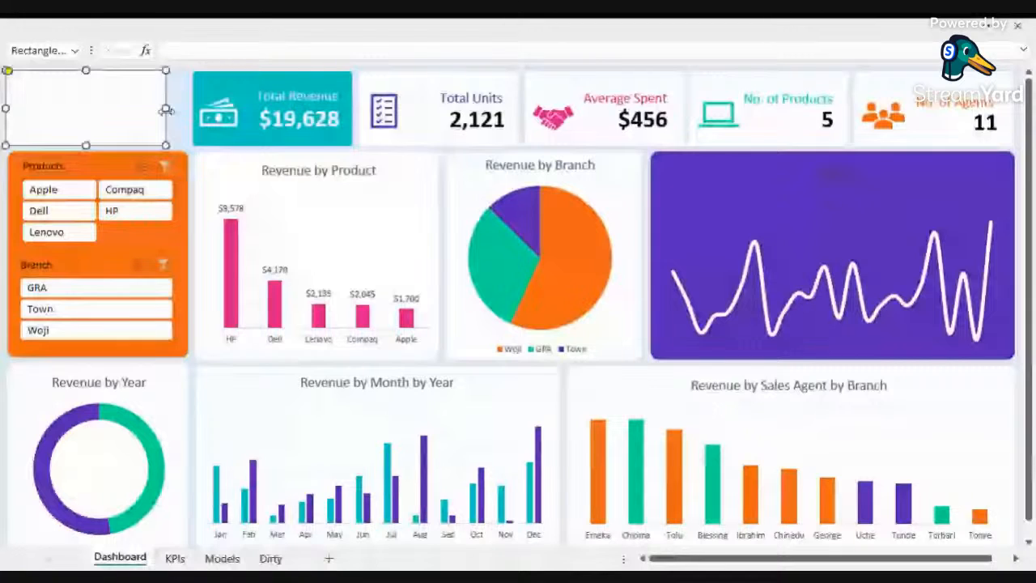
left_click_drag(166, 109, 183, 107)
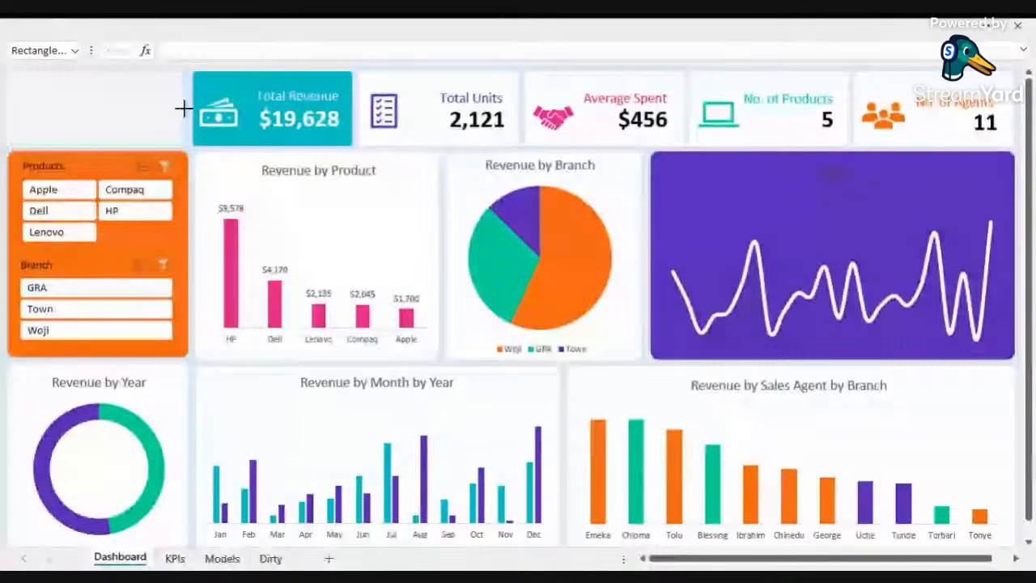
Step: Enter "TechPH Computers" in the top-left box and make it bold at 20 pt
left_click(111, 106)
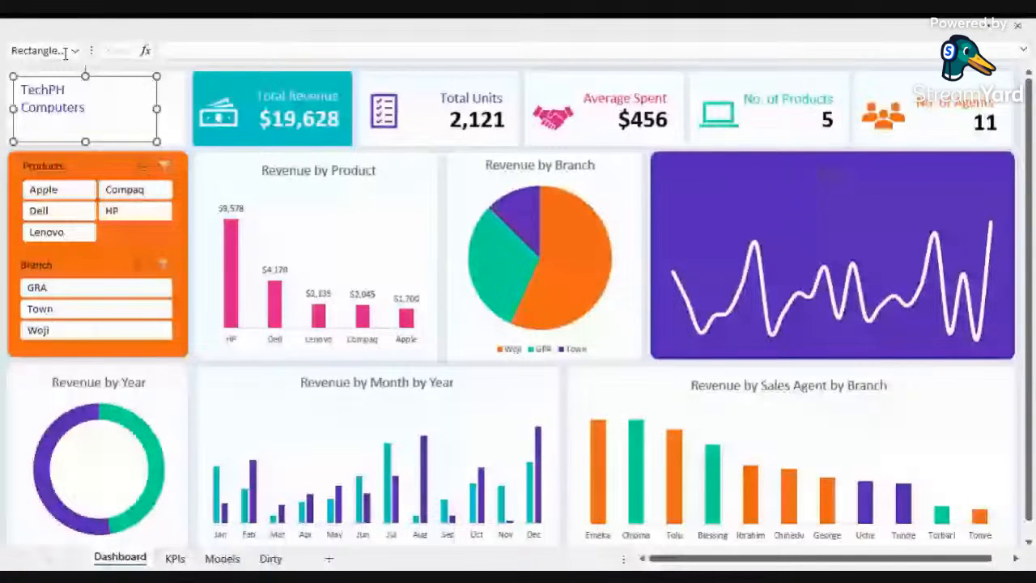
left_click(72, 28)
left_click(99, 119)
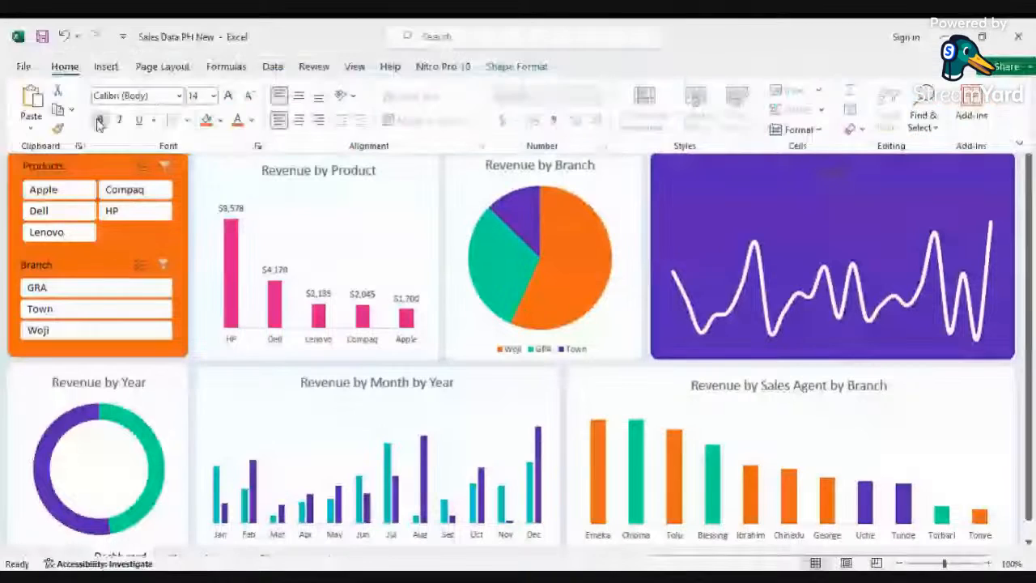
left_click(213, 96)
left_click(200, 272)
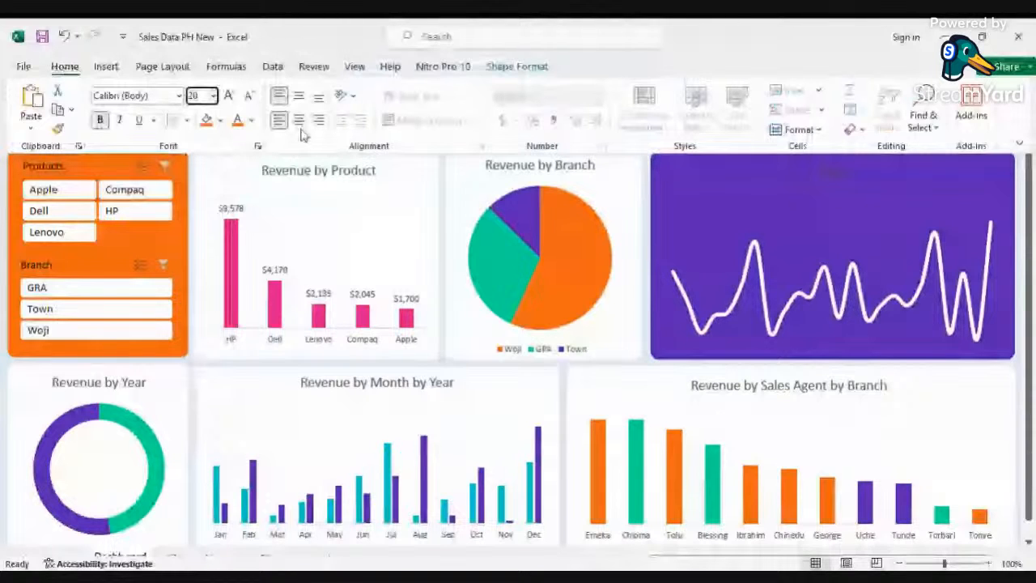
left_click(128, 110)
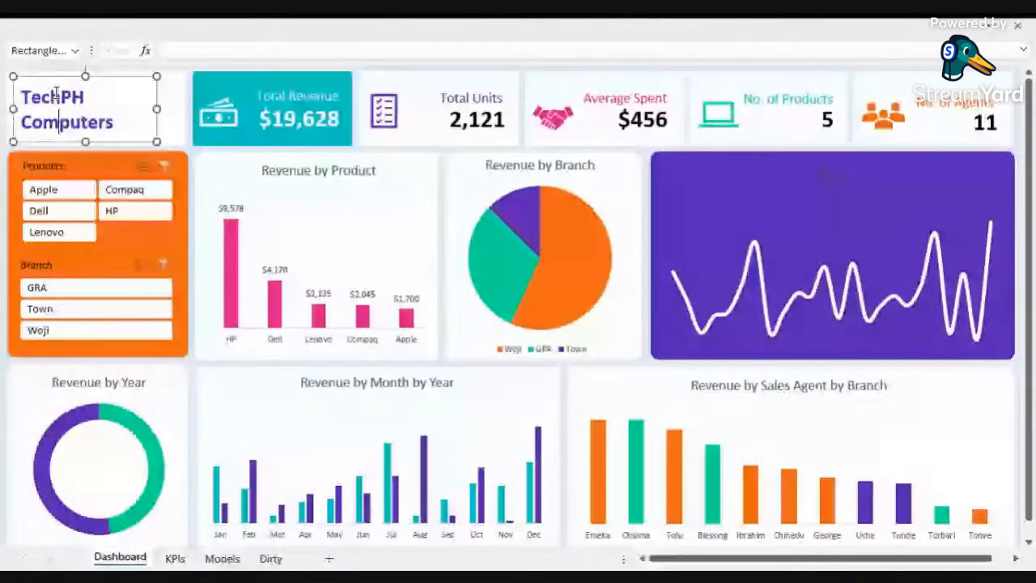
Step: Resize the TechPH Computers box and nudge it into the top-left corner
left_click(127, 110)
left_click_drag(125, 111, 120, 110)
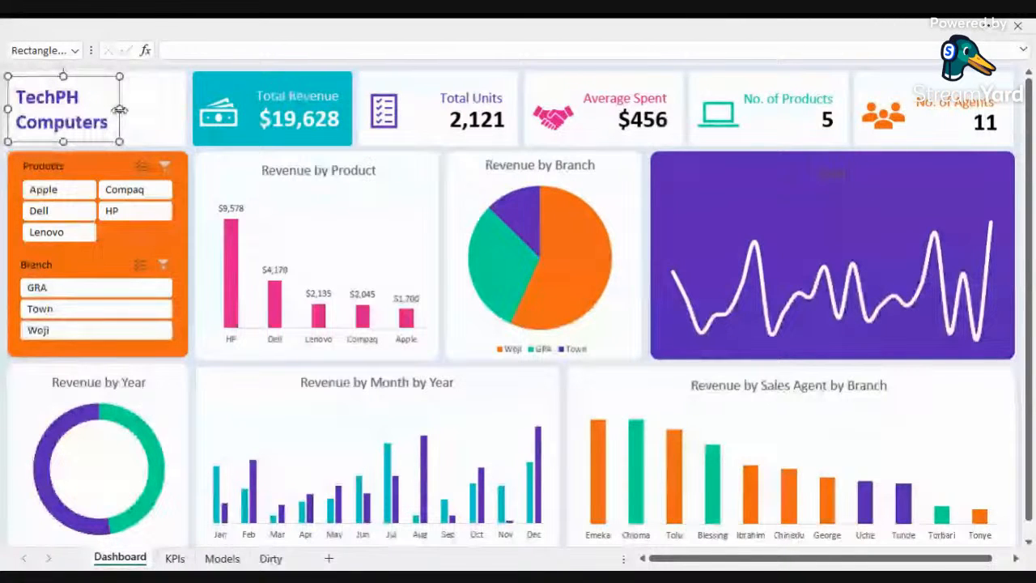
key("Left")
key("Left")
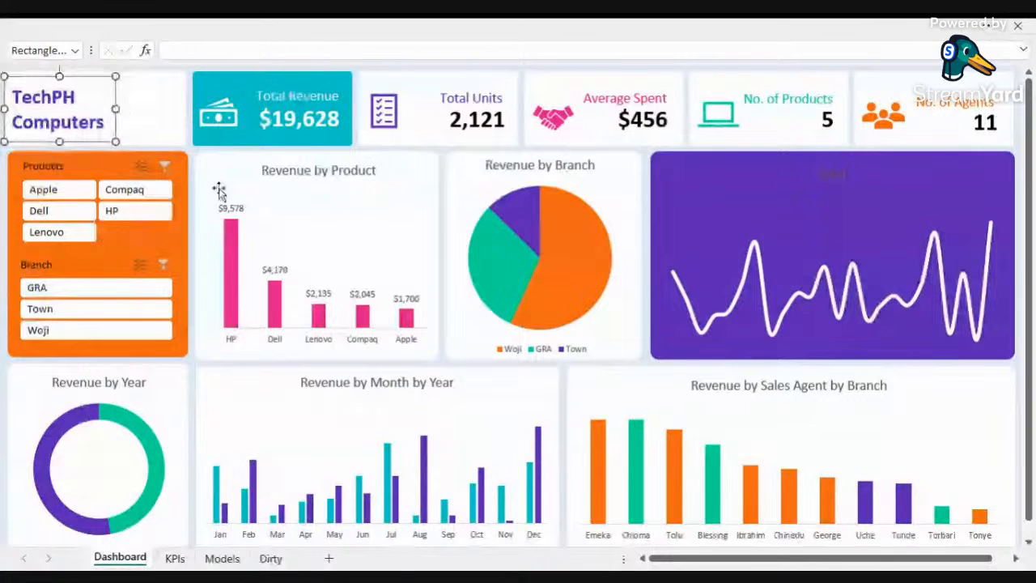
left_click(218, 191)
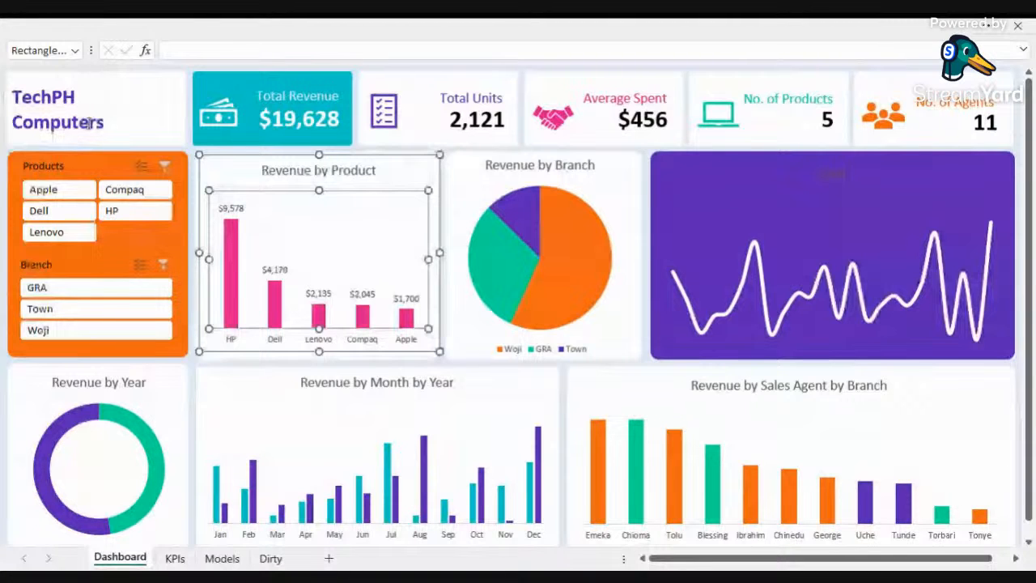
Step: Duplicate the TechPH Computers box beside it and replace its text with "Sales Dashboard 2014/2015"
left_click(114, 110)
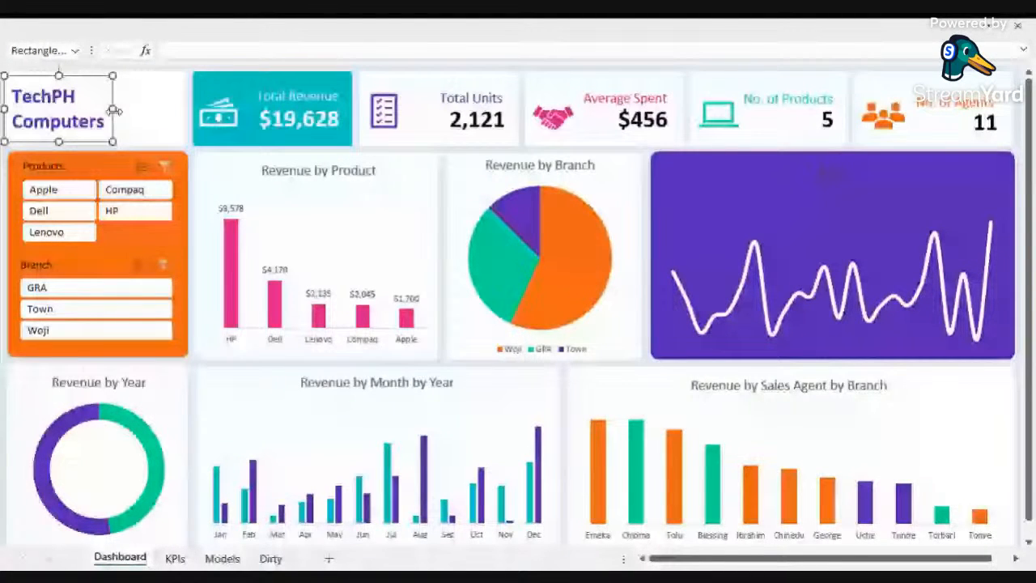
left_click_drag(115, 93, 188, 98, "ctrl")
double_click(128, 105)
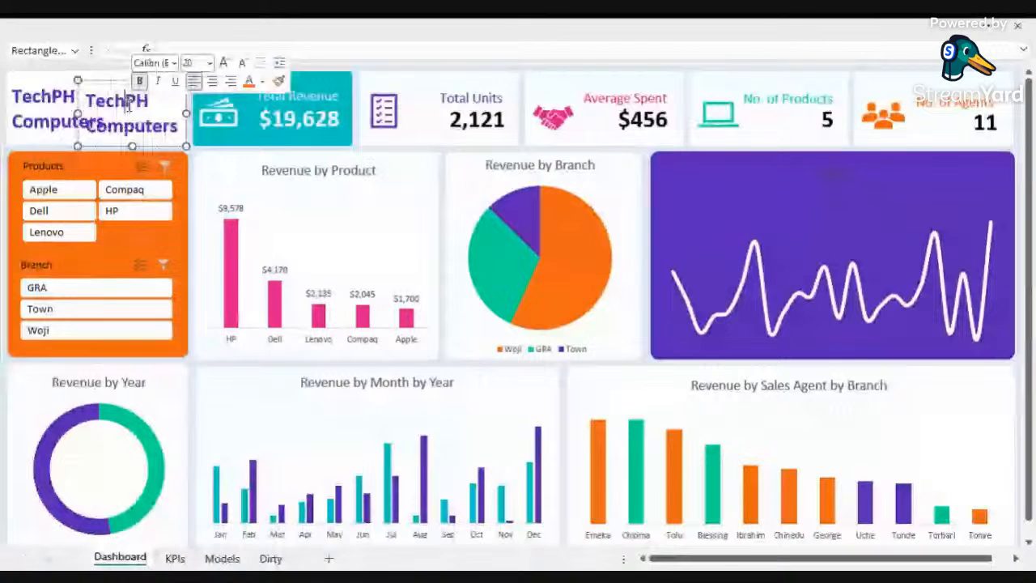
key("ctrl+a")
type("Sales")
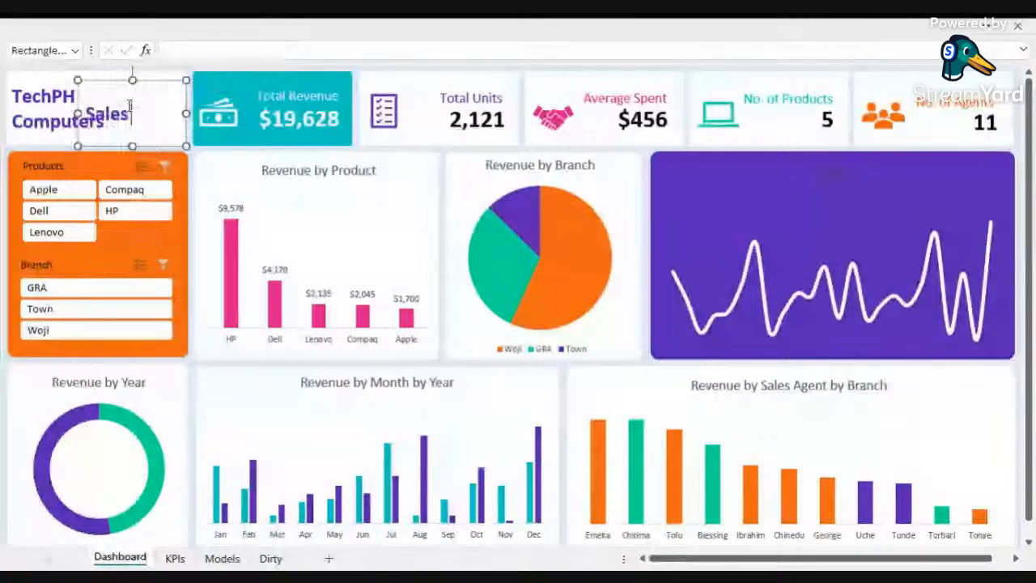
type(" Da")
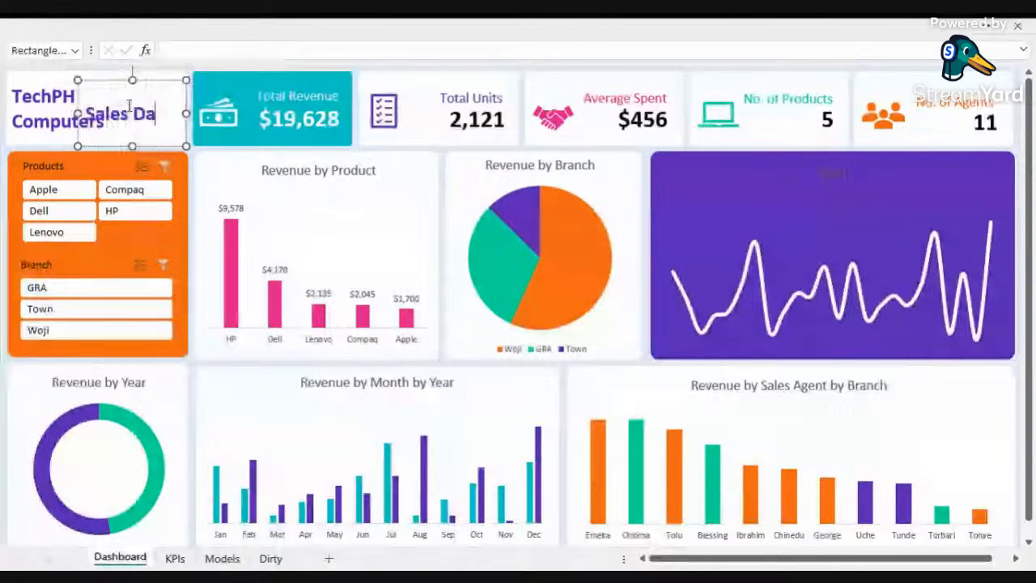
type("shboard 2014/2015")
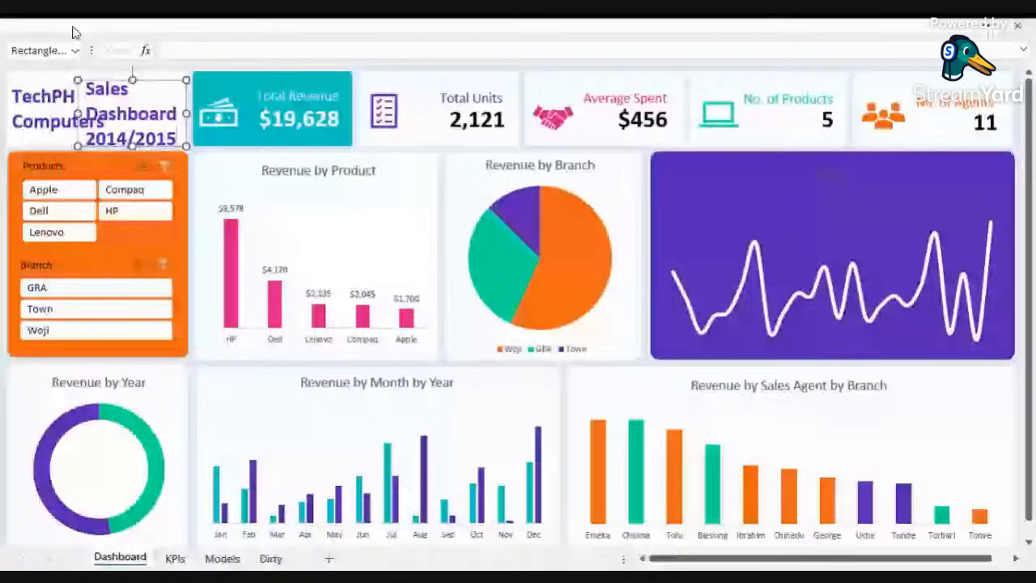
Step: Set the Sales Dashboard 2014/2015 text to 11 pt and change its font colour
left_click(72, 32)
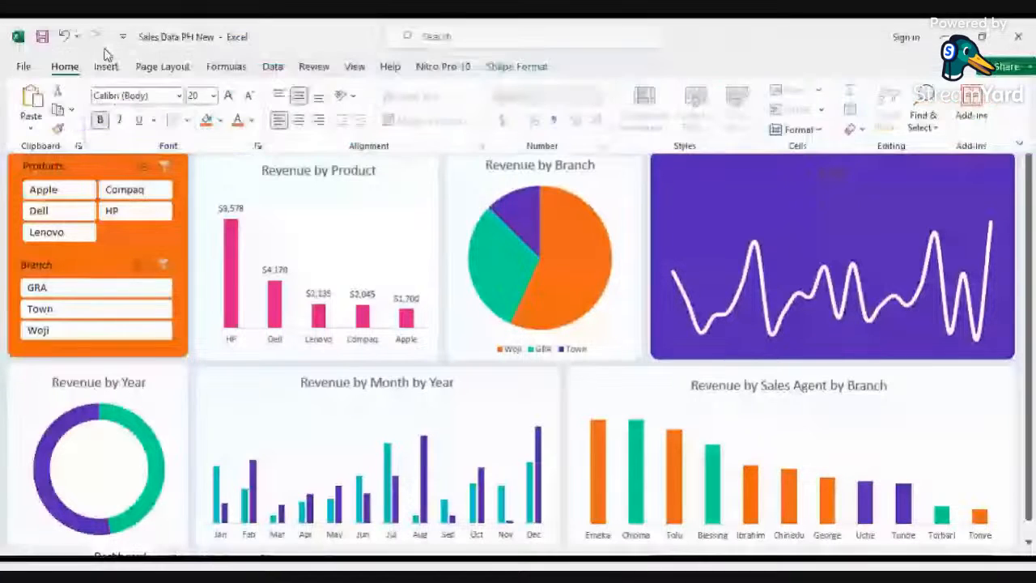
left_click(213, 96)
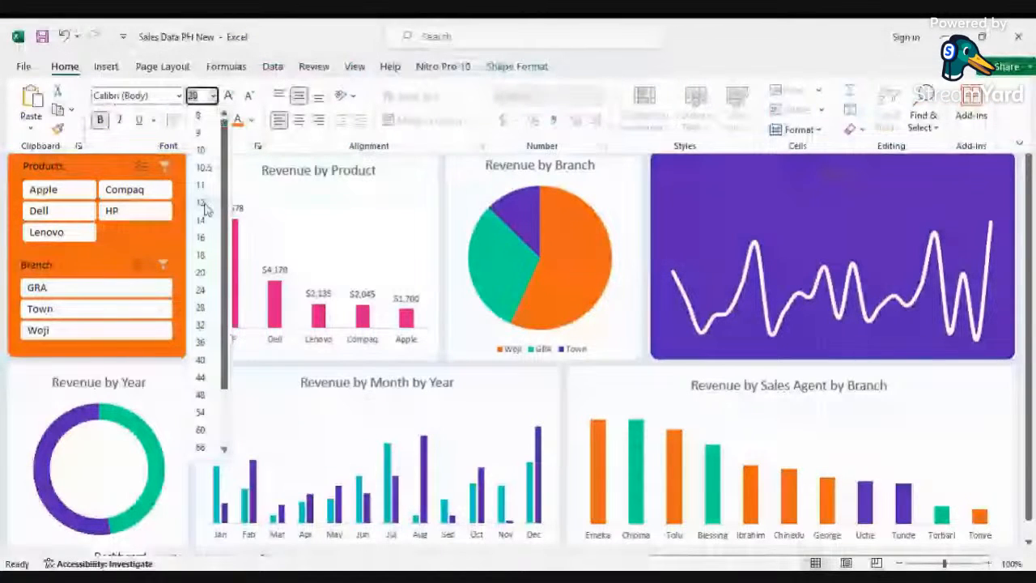
left_click(201, 185)
left_click(251, 120)
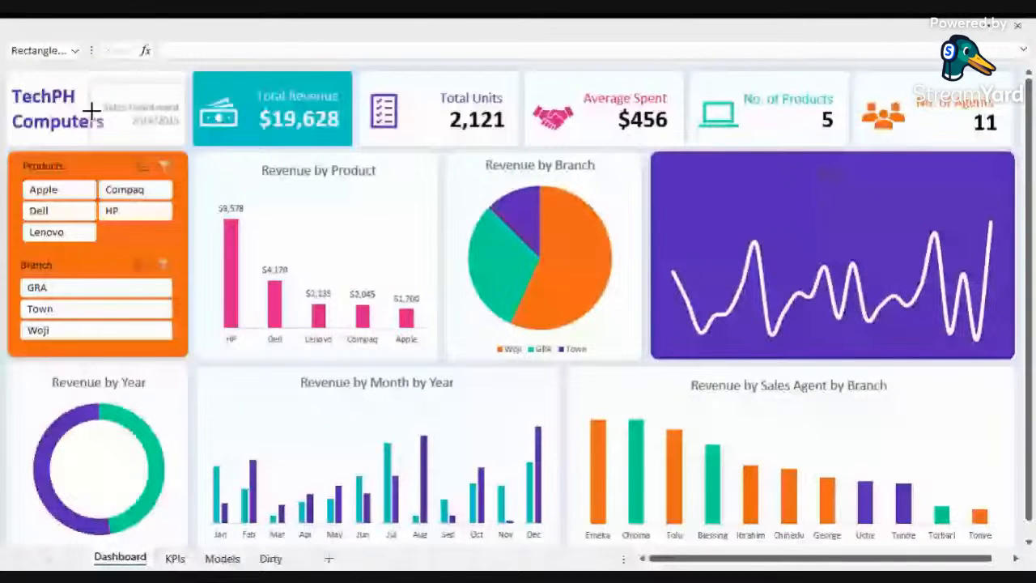
Step: Reposition the TechPH Computers and Sales Dashboard boxes side by side in the top-left corner
left_click_drag(92, 110, 104, 110)
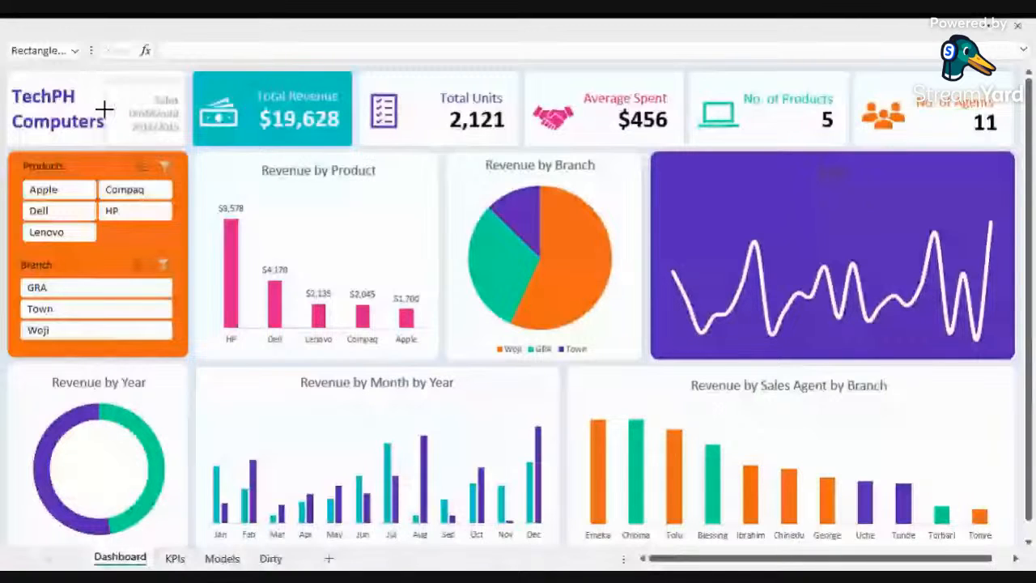
left_click(89, 131)
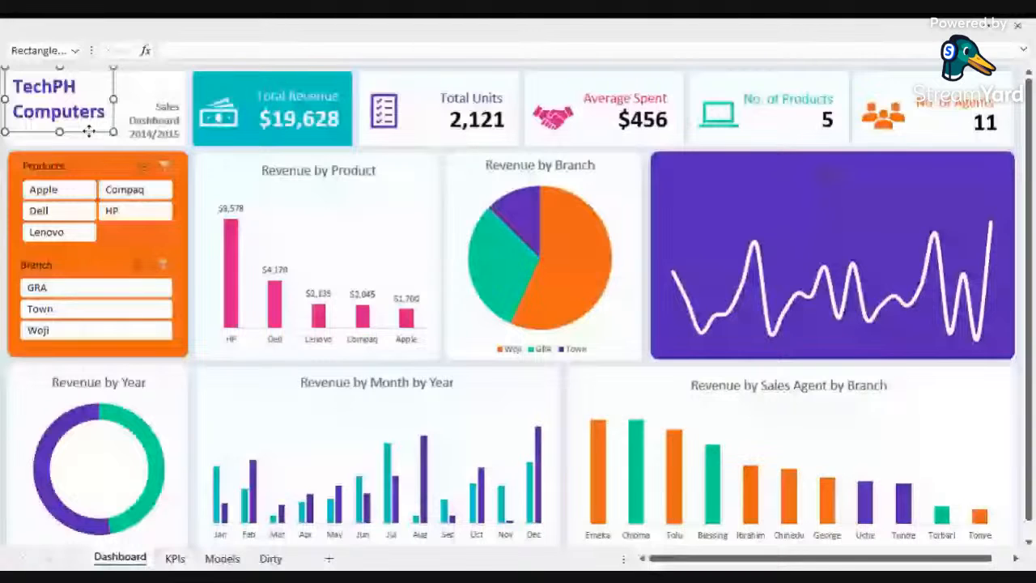
left_click(470, 353)
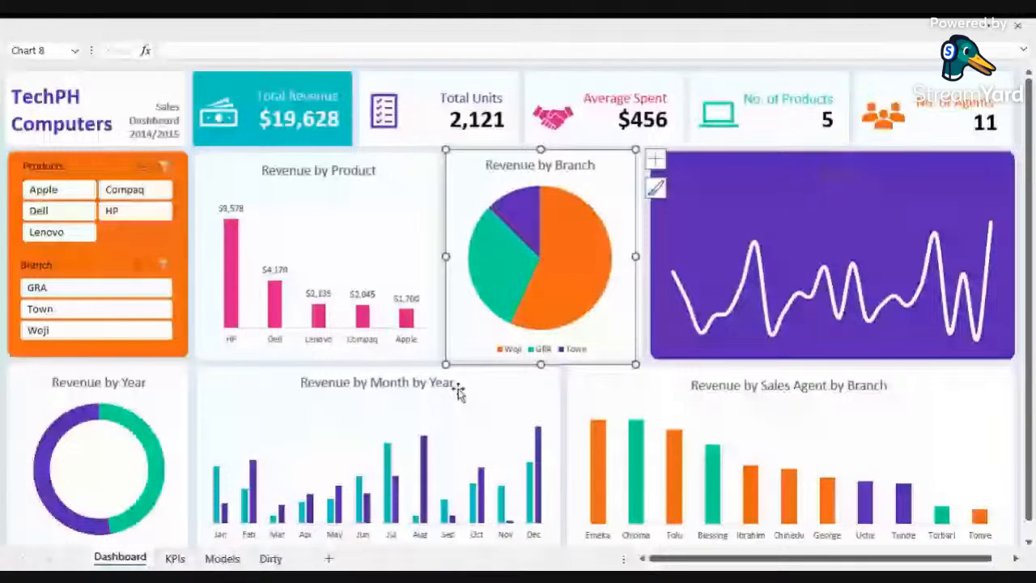
Step: Try the Branch slicer by filtering the dashboard to GRA and then Town, and undo the branch filter
left_click(191, 363)
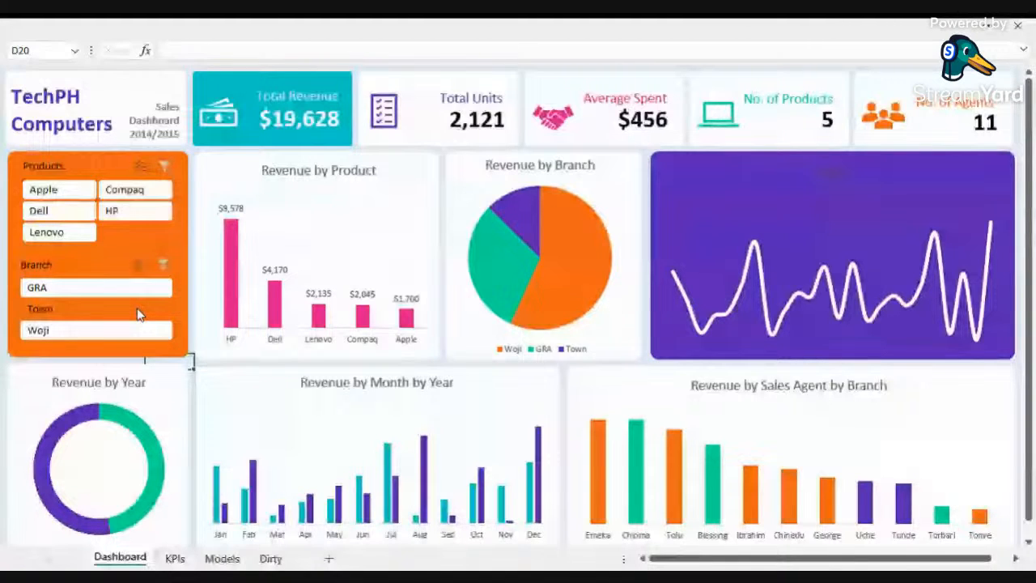
left_click(137, 310)
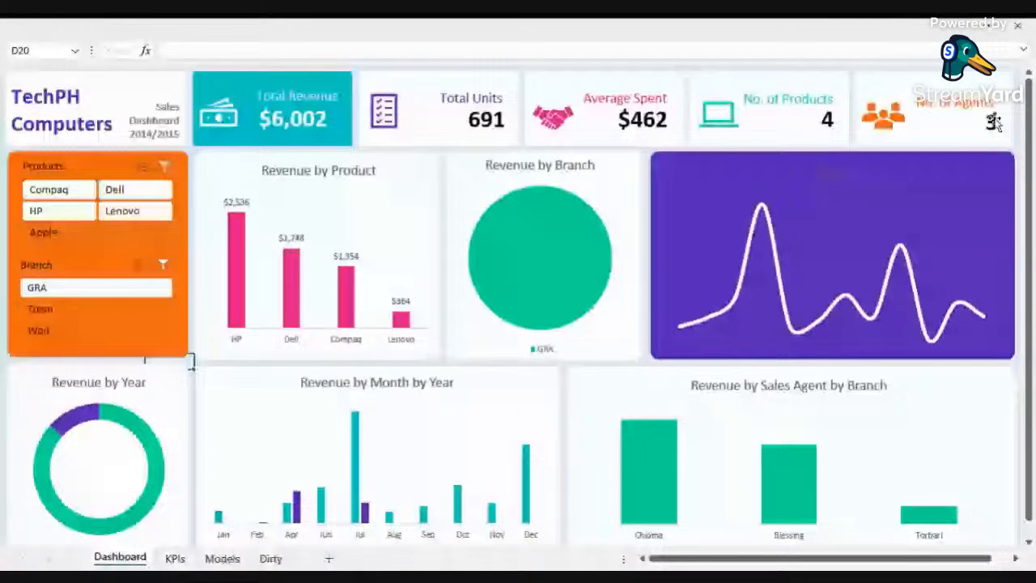
left_click(34, 308)
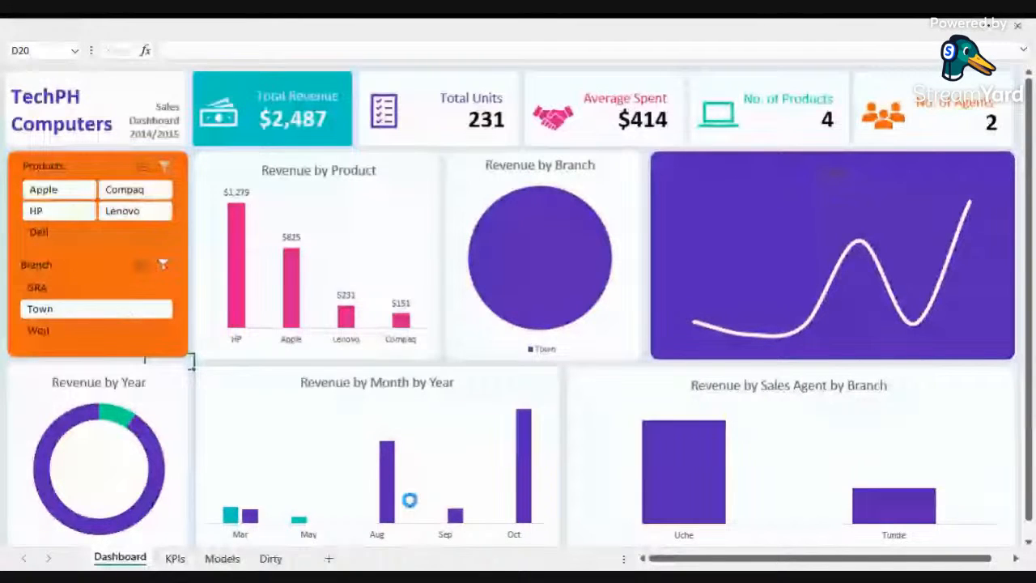
key("ctrl+z")
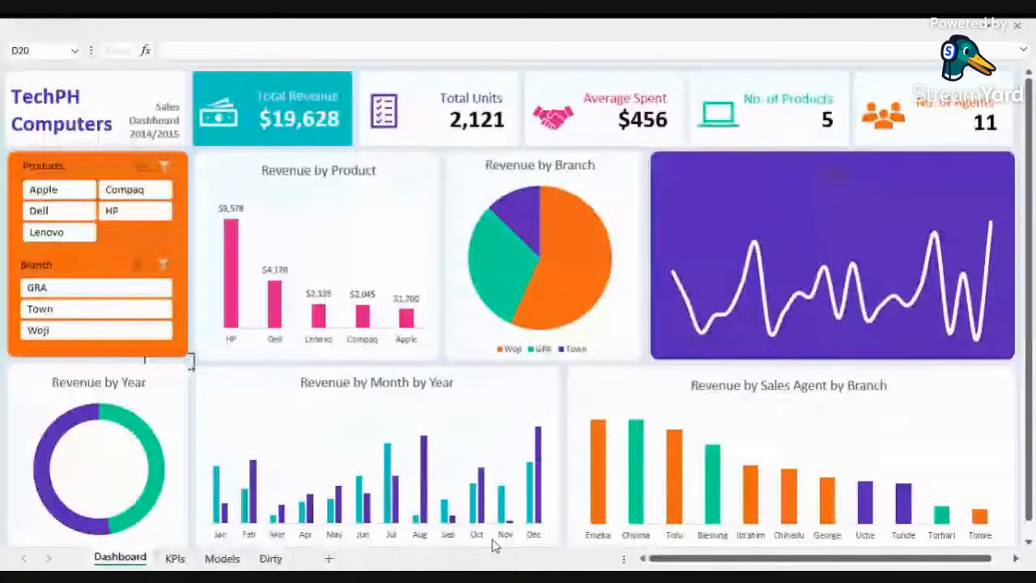
Step: Filter the whole dashboard to the Town branch with the Branch slicer
left_click(54, 328)
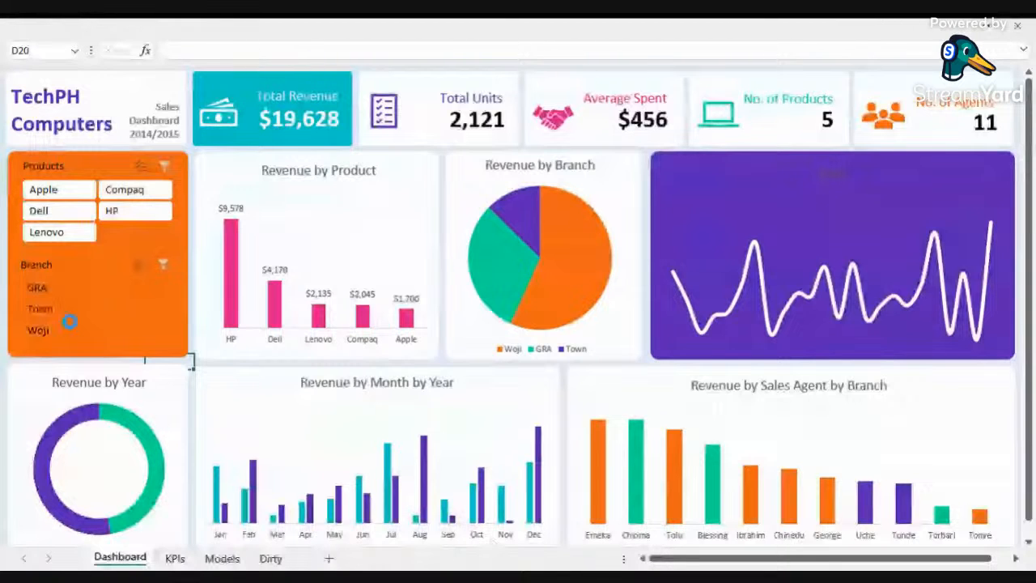
left_click(70, 310)
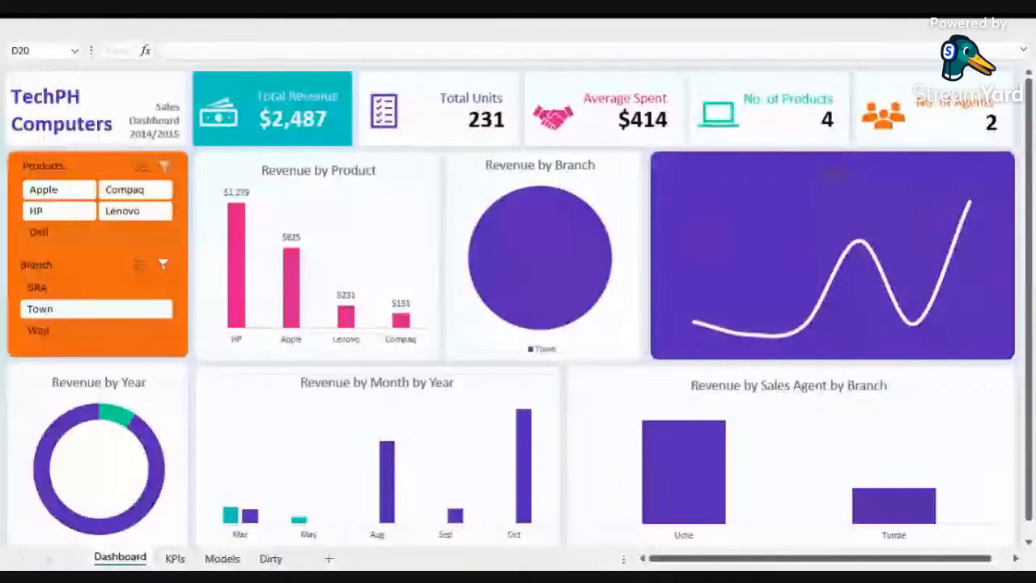